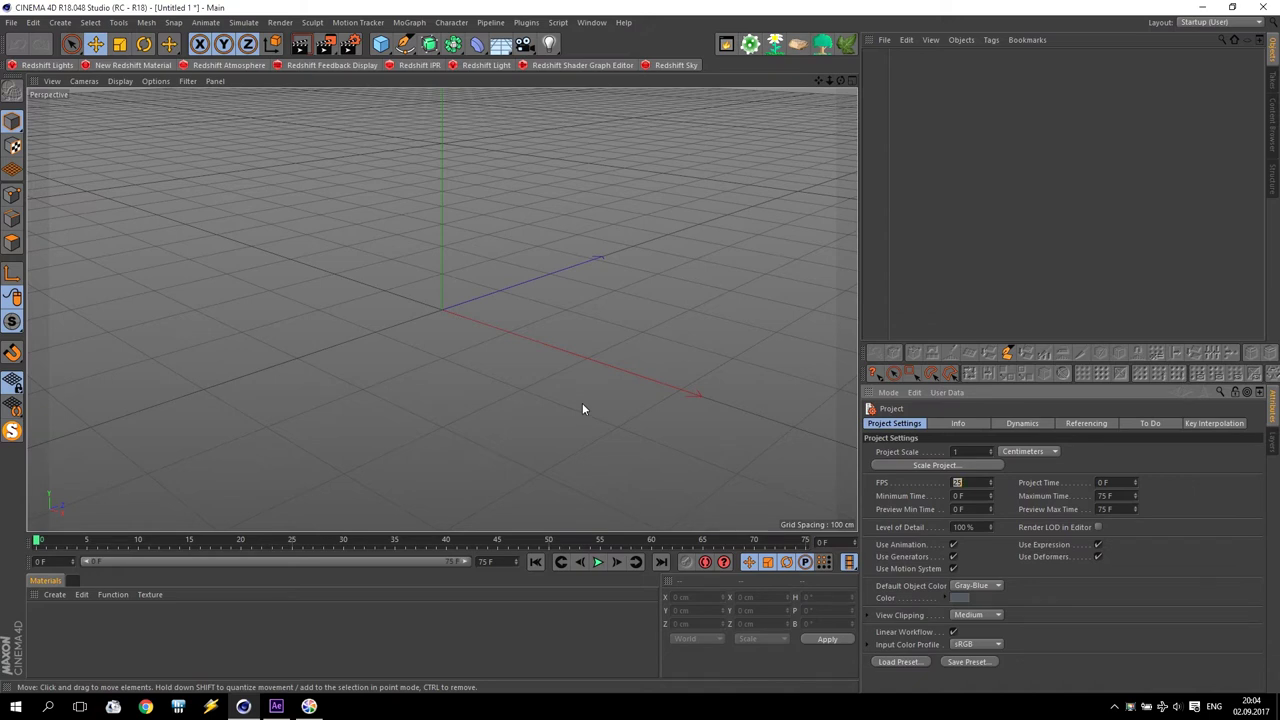
Step: Add an empty Loft generator to the scene from the generator palette
drag(429, 44, 433, 70)
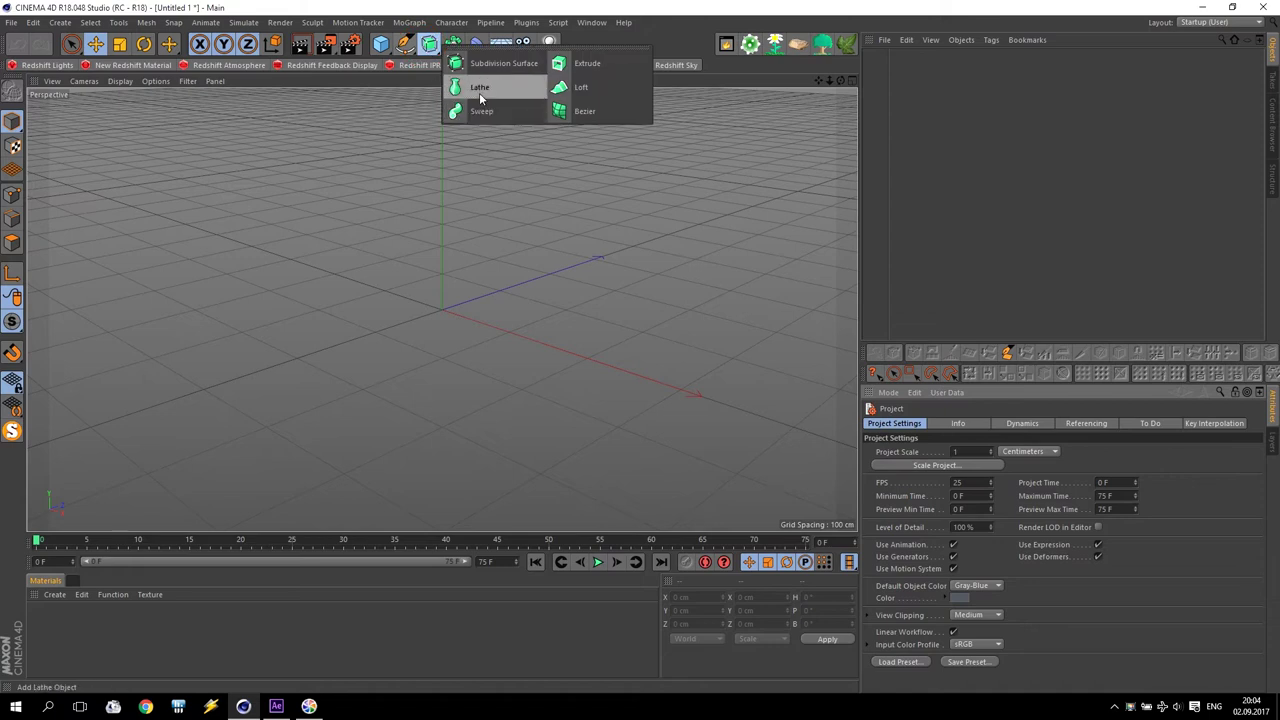
click(603, 92)
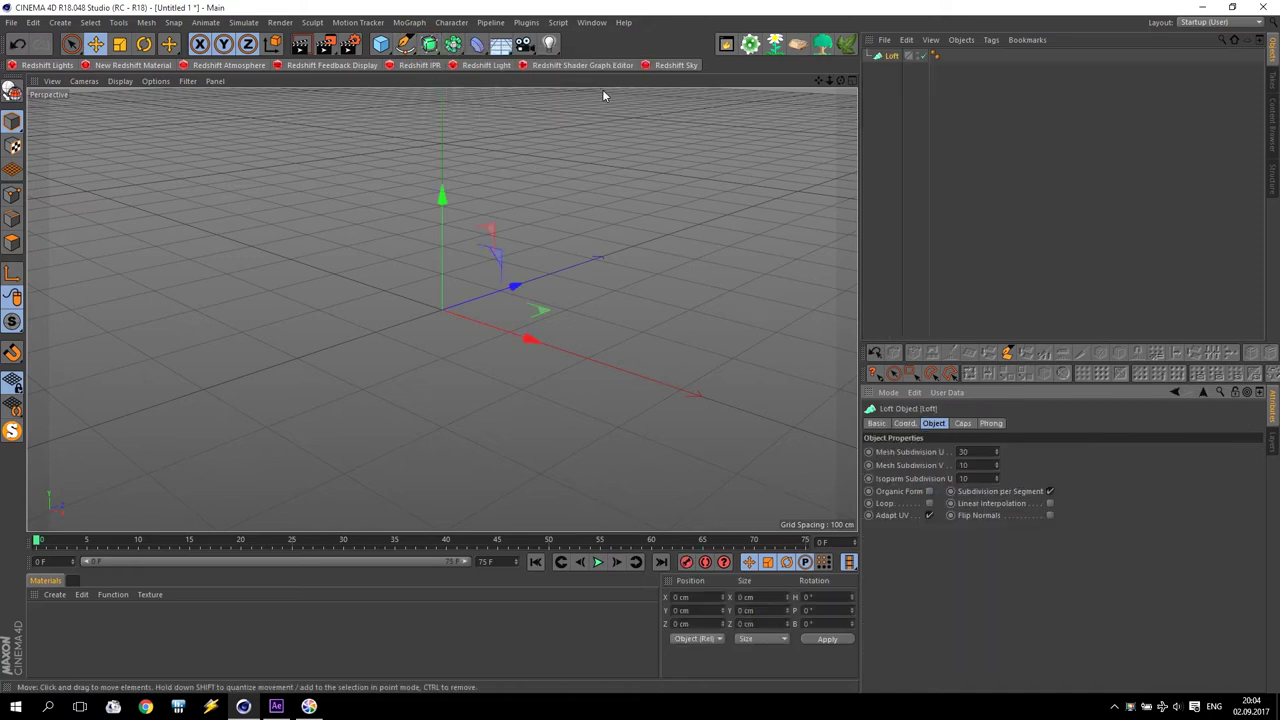
click(384, 46)
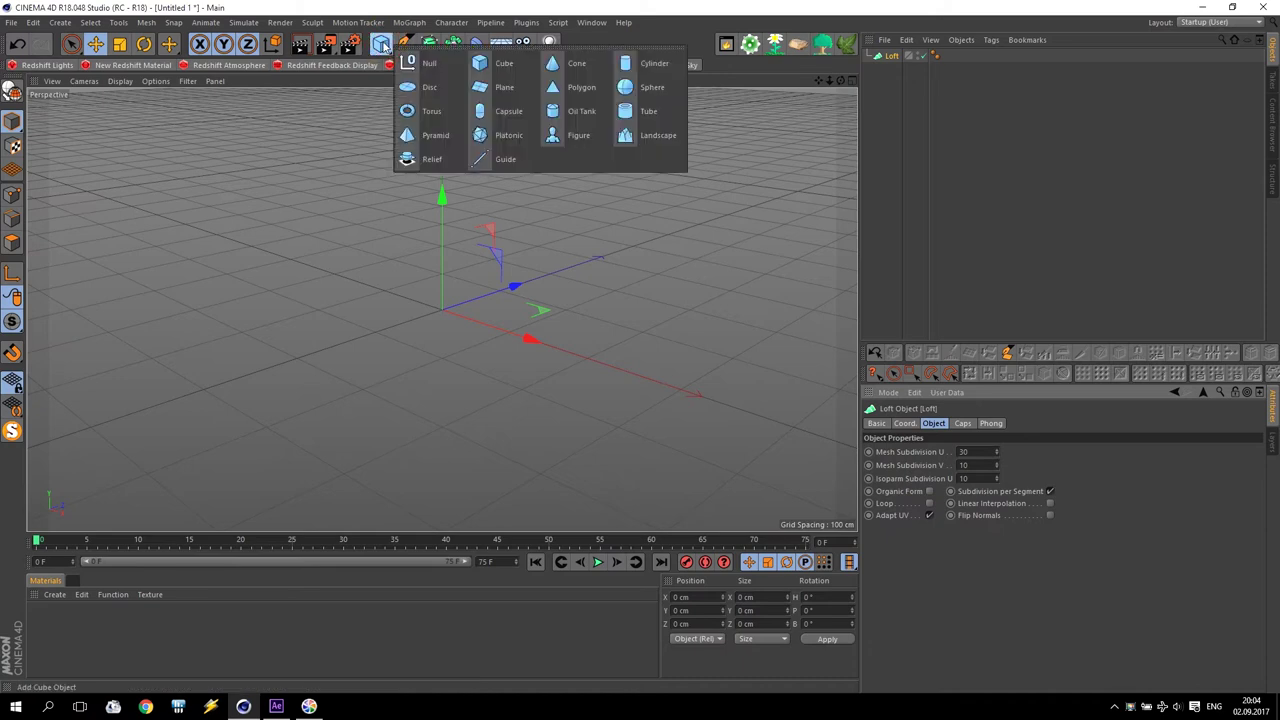
Step: Add a Cube and set its X, Y and Z size to 500 cm
click(503, 65)
click(928, 451)
text(500)
key(Tab)
text(50)
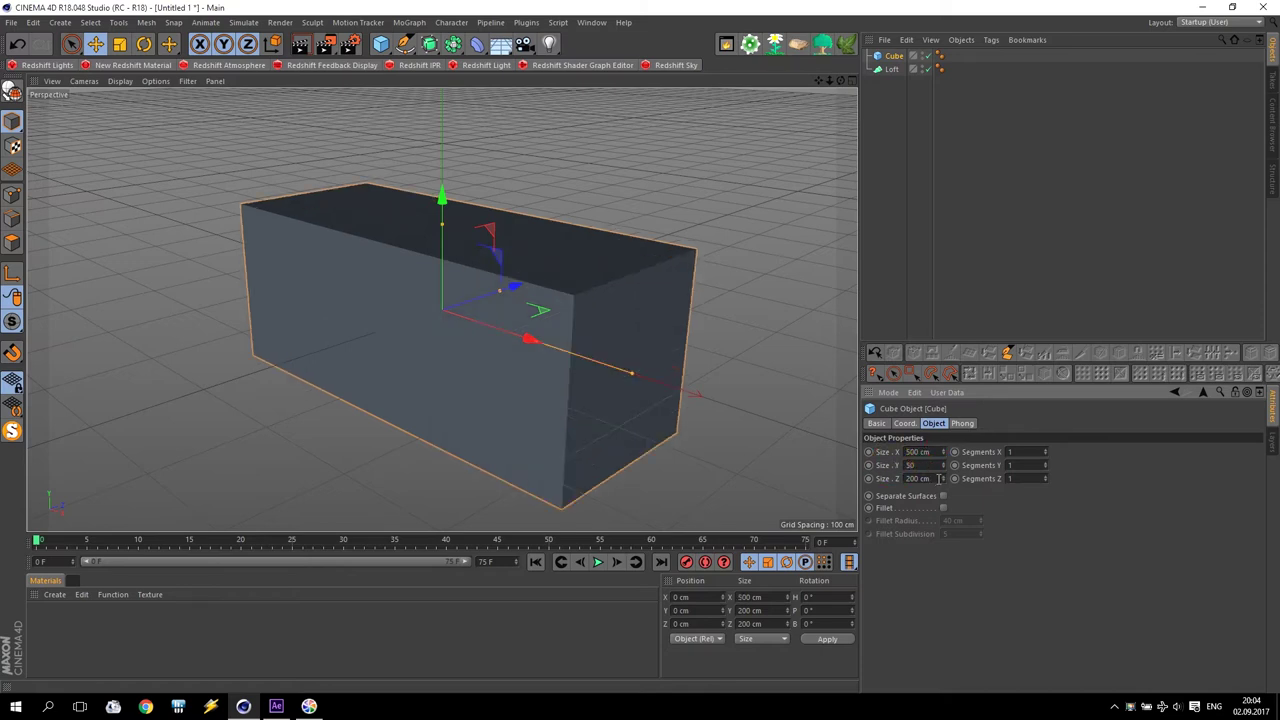
text(0)
key(Tab)
text(500)
key(Return)
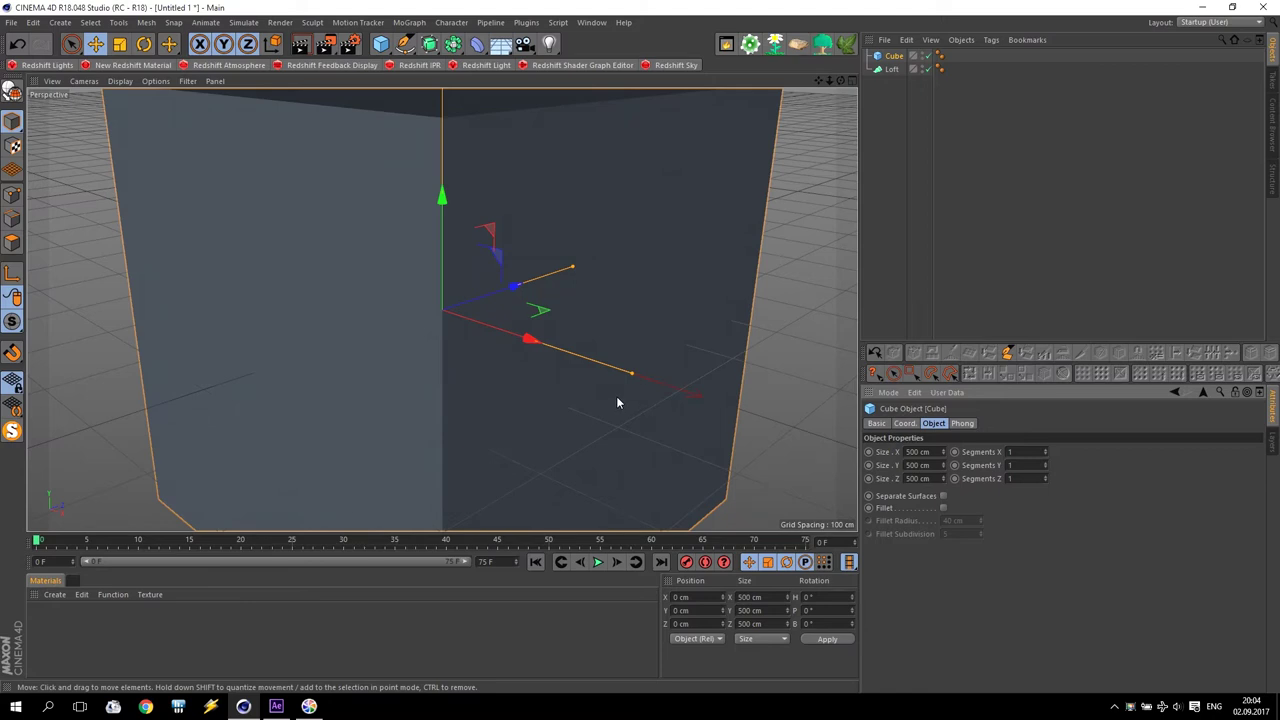
Step: Move the cube to X -360.515 cm, Y 250.2 cm so it rests on the ground grid
drag(527, 338, 337, 286)
middle_click(286, 277)
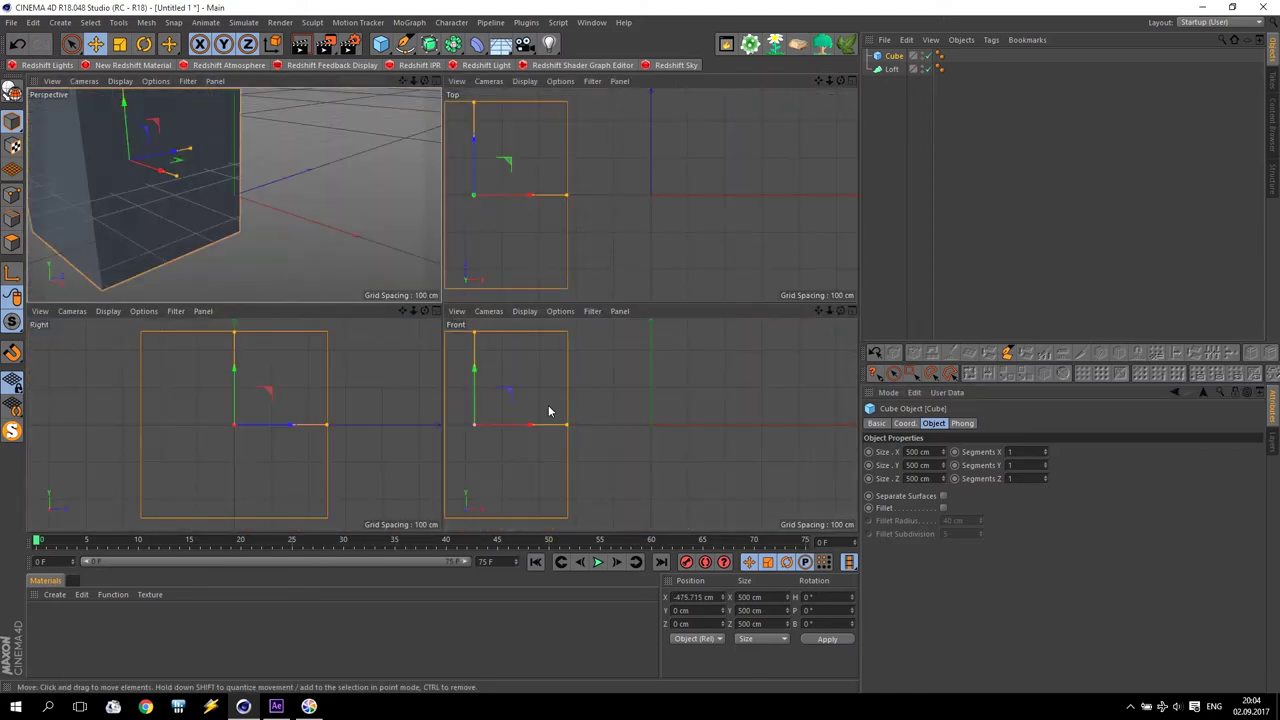
drag(472, 400, 473, 401)
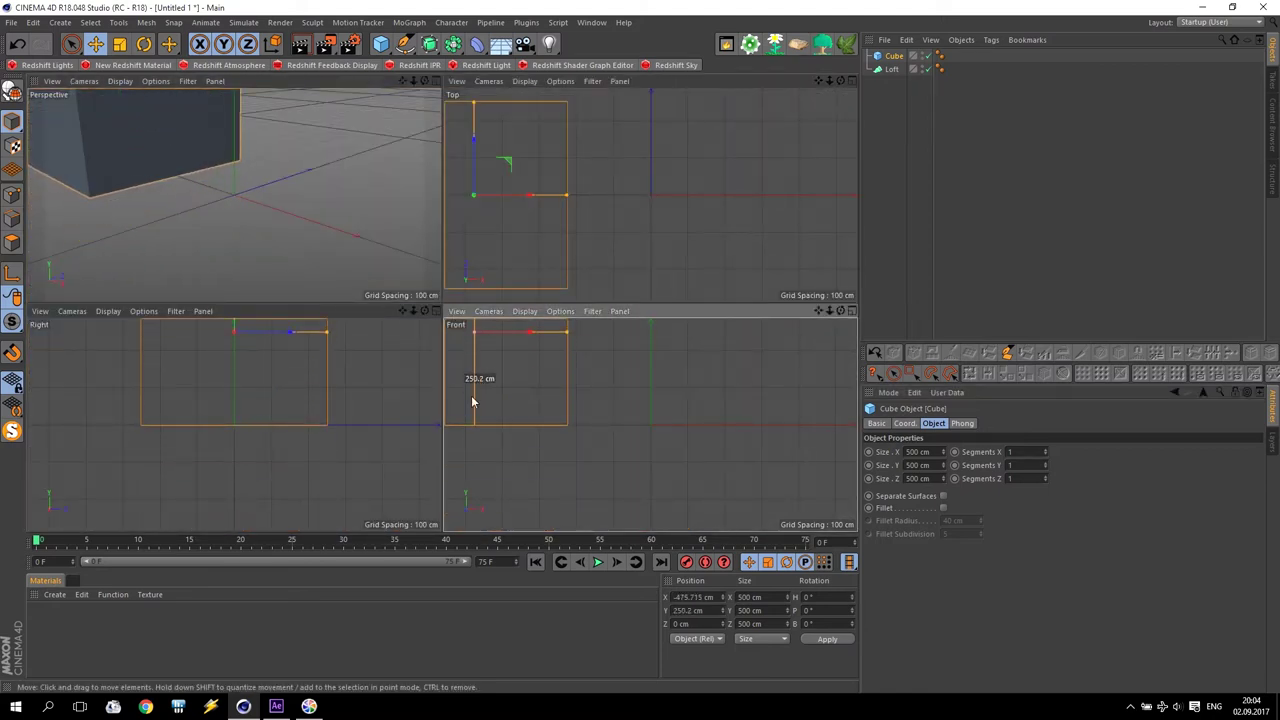
drag(526, 334, 566, 334)
middle_click(672, 388)
middle_click(404, 290)
middle_click(342, 175)
middle_click(457, 240)
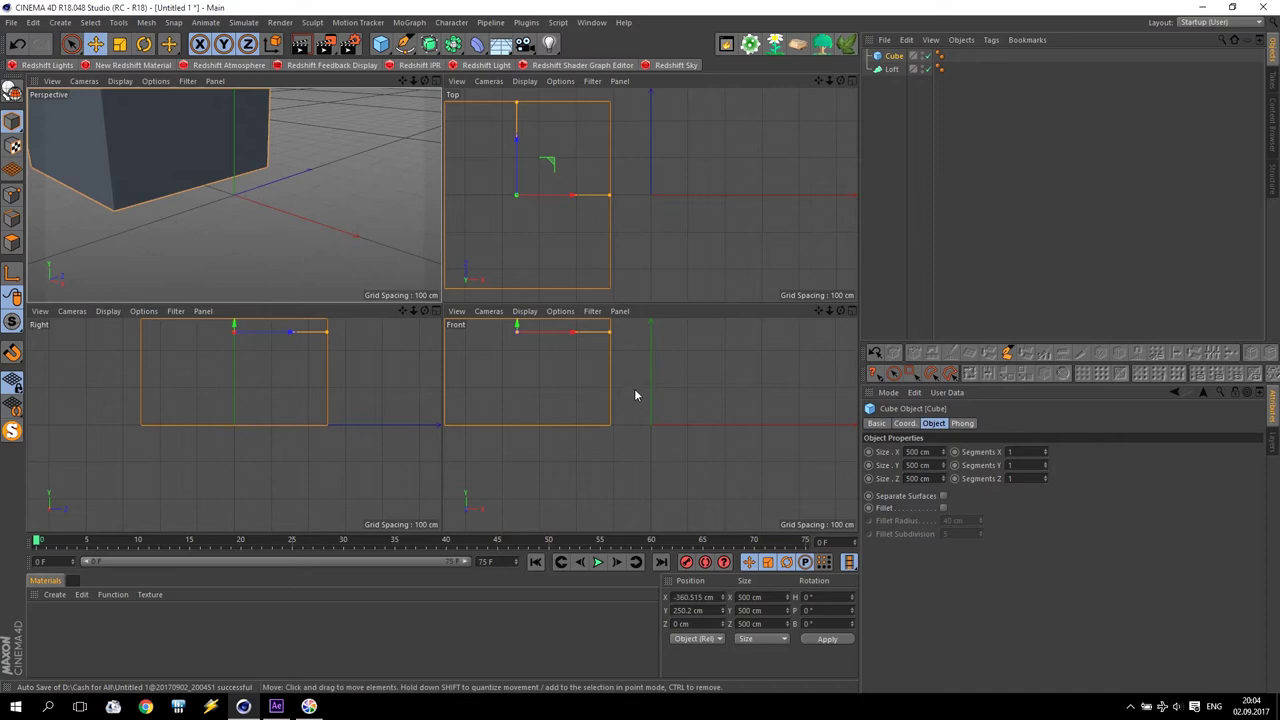
middle_click(652, 390)
Step: Add a Circle spline in the XZ plane with 15 cm radius, parented under the Loft
drag(818, 80, 442, 309)
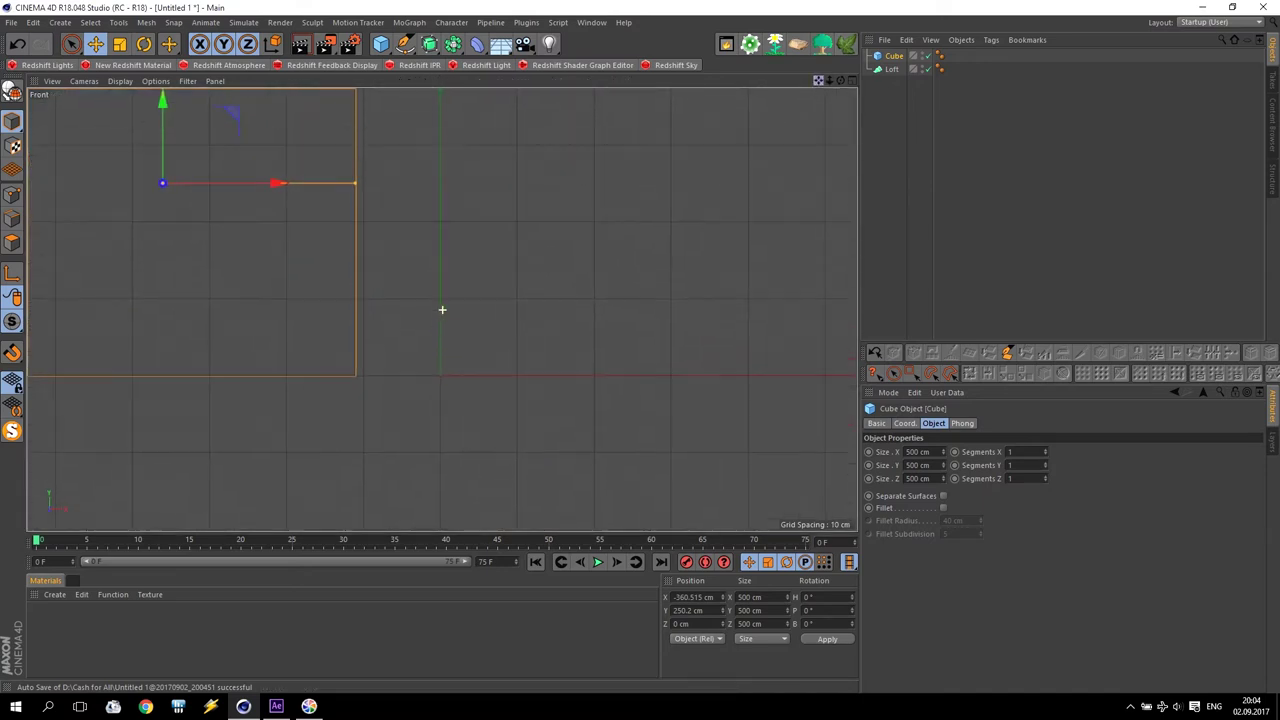
click(404, 43)
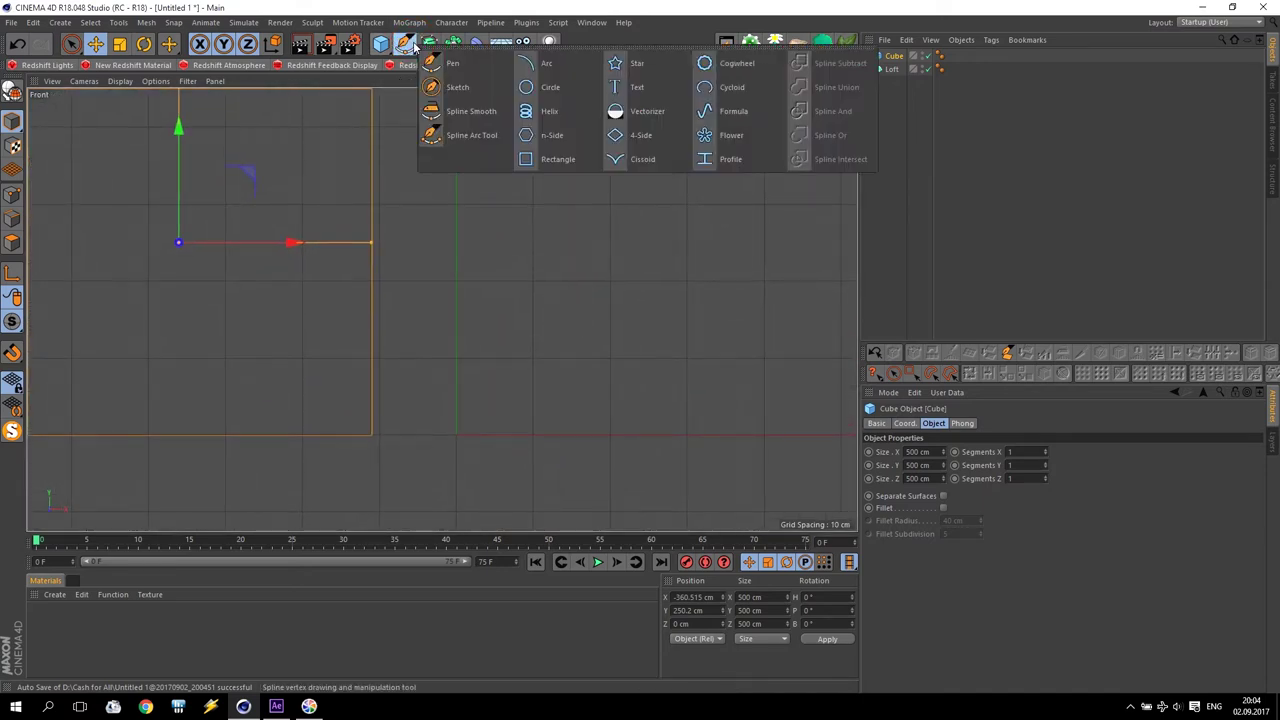
click(551, 88)
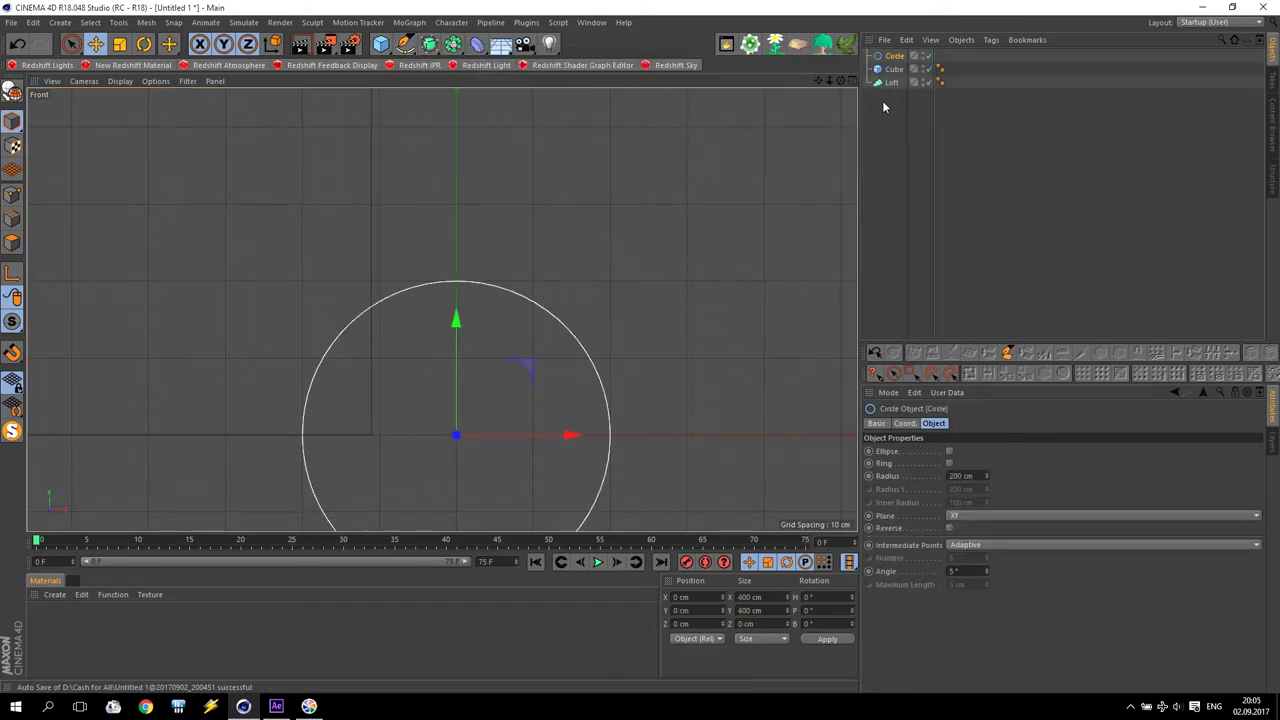
click(966, 516)
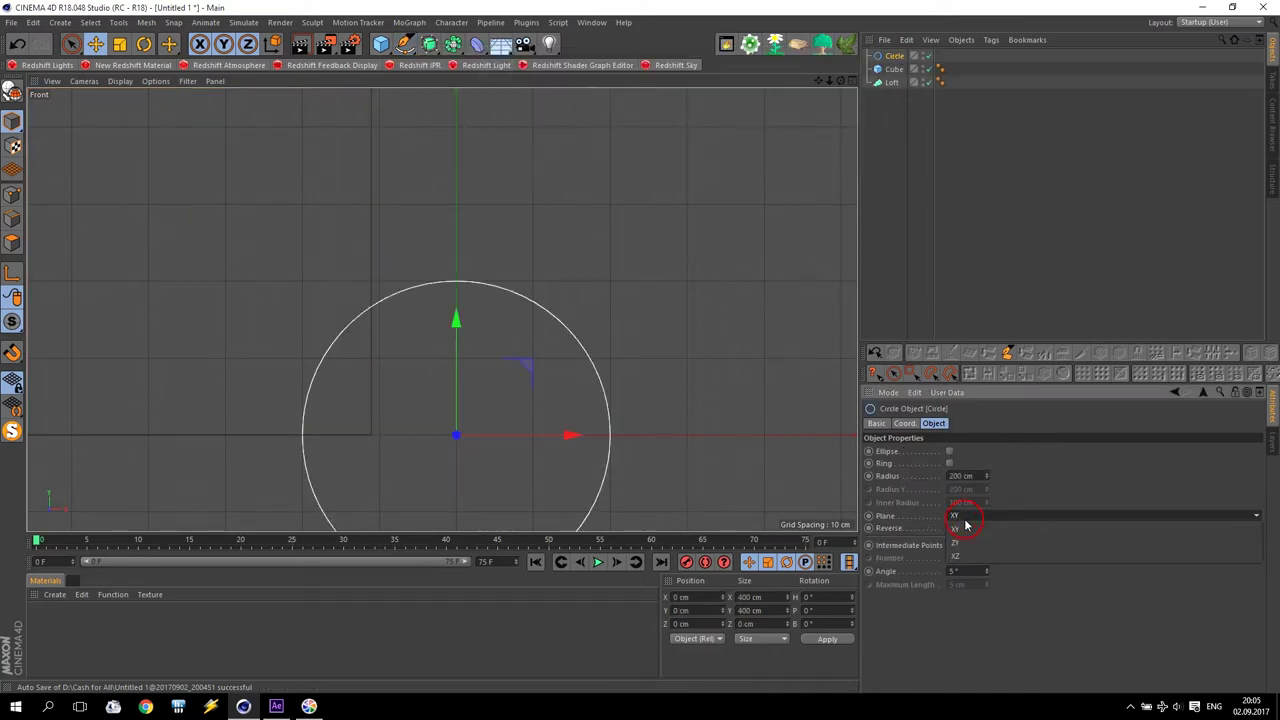
click(961, 555)
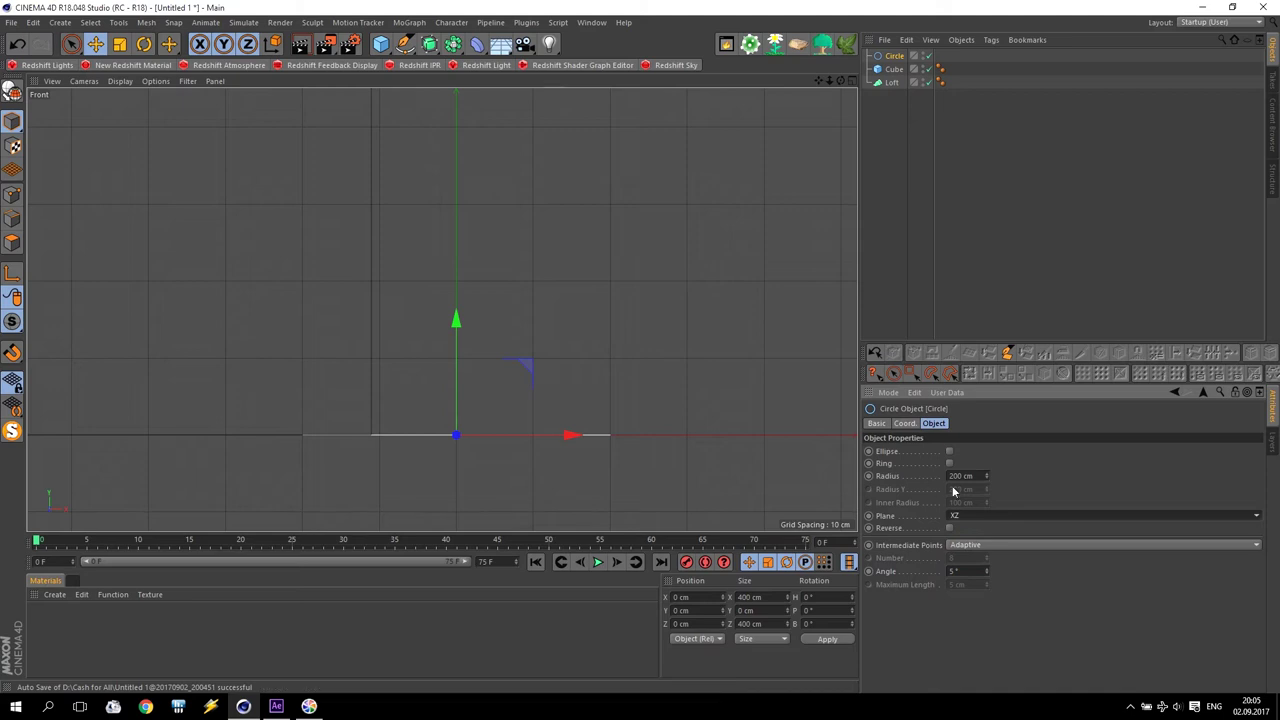
click(965, 476)
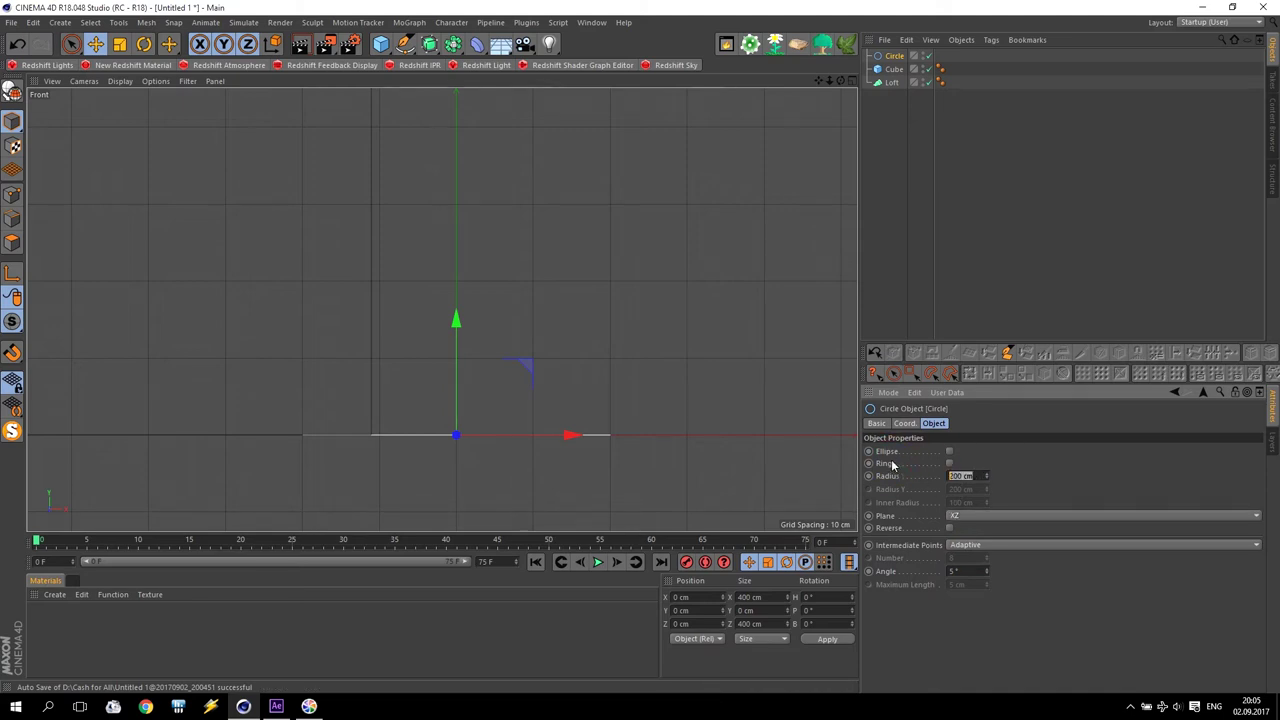
text(15)
key(Return)
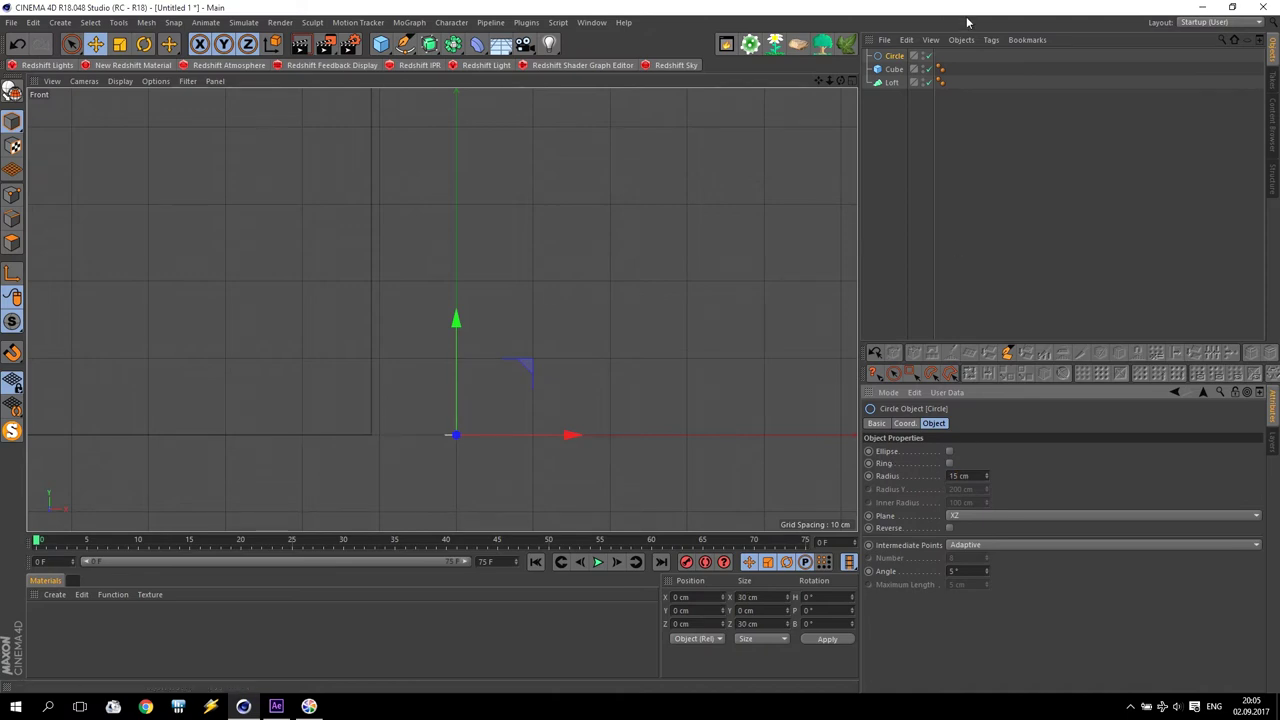
drag(895, 57, 895, 86)
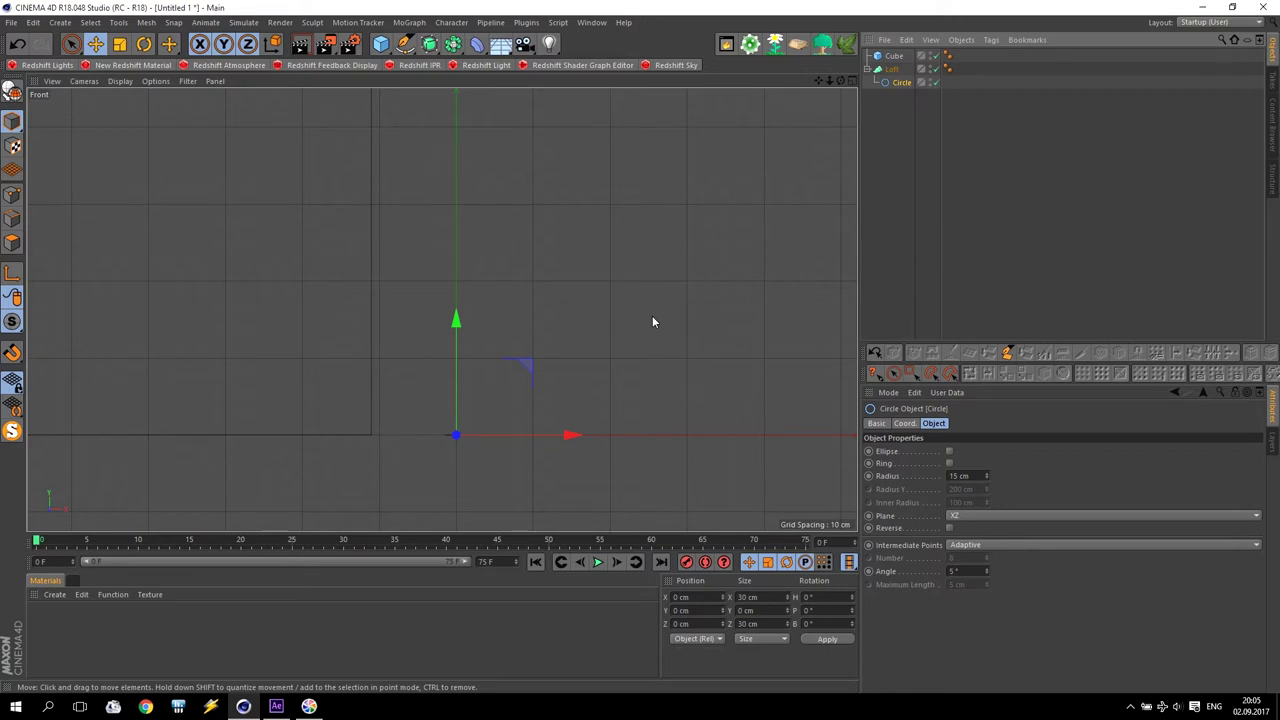
Step: Make two raised copies of the circle and reduce the top one's radius to 10 cm
scroll(449, 395, up, 3)
scroll(456, 482, up, 3)
scroll(459, 488, up, 2)
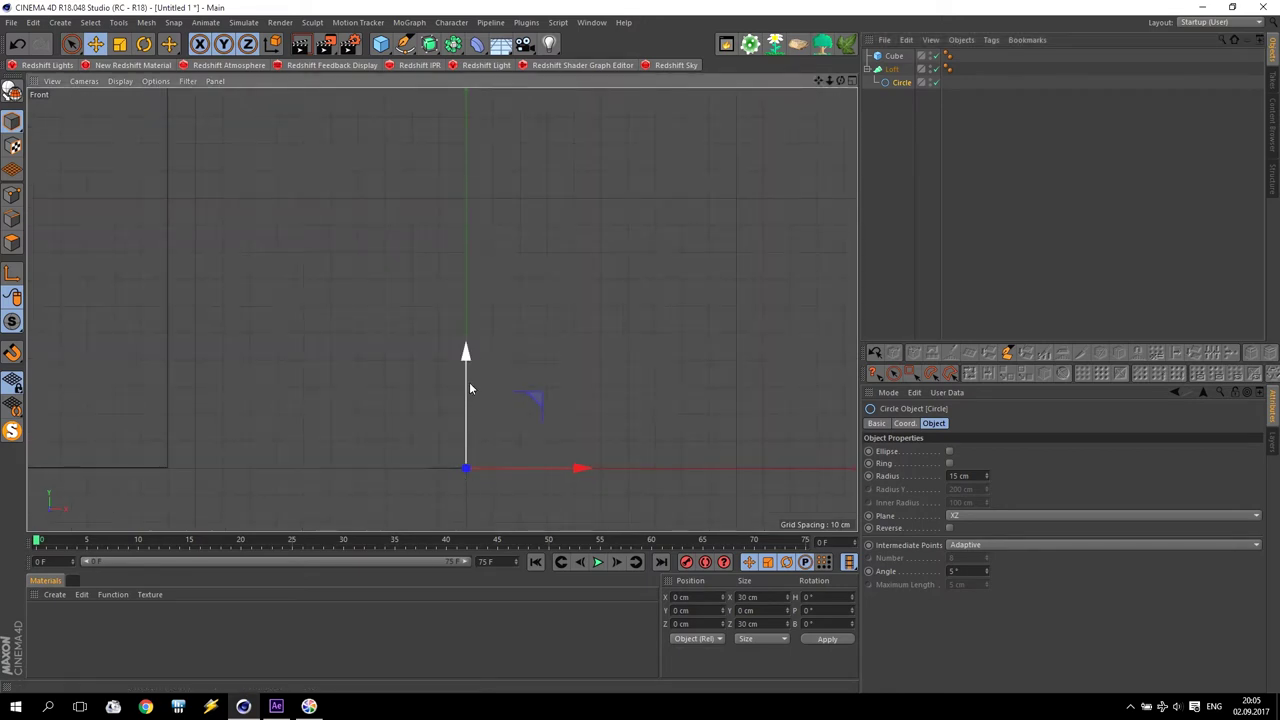
ctrl+drag(465, 379, 466, 364)
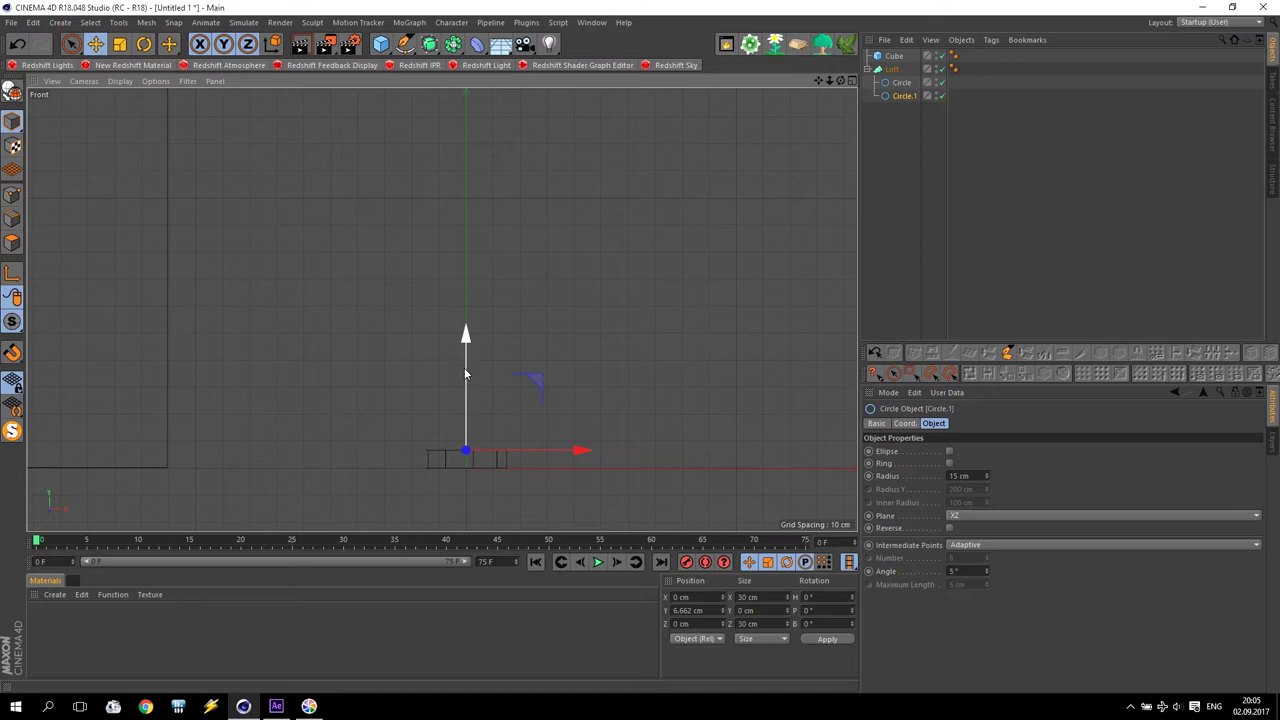
mouse_move(466, 370)
ctrl+mouse_down()
mouse_move(481, 289)
mouse_move(486, 337)
ctrl+mouse_up()
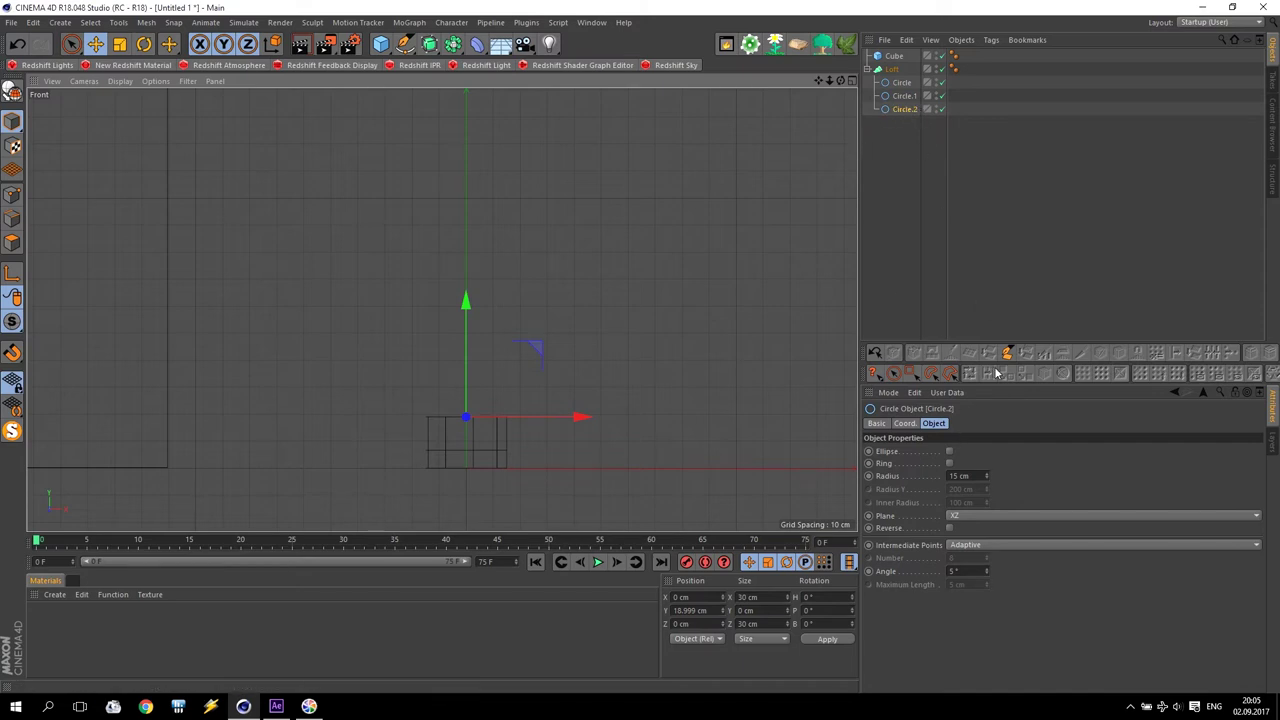
drag(988, 481, 988, 510)
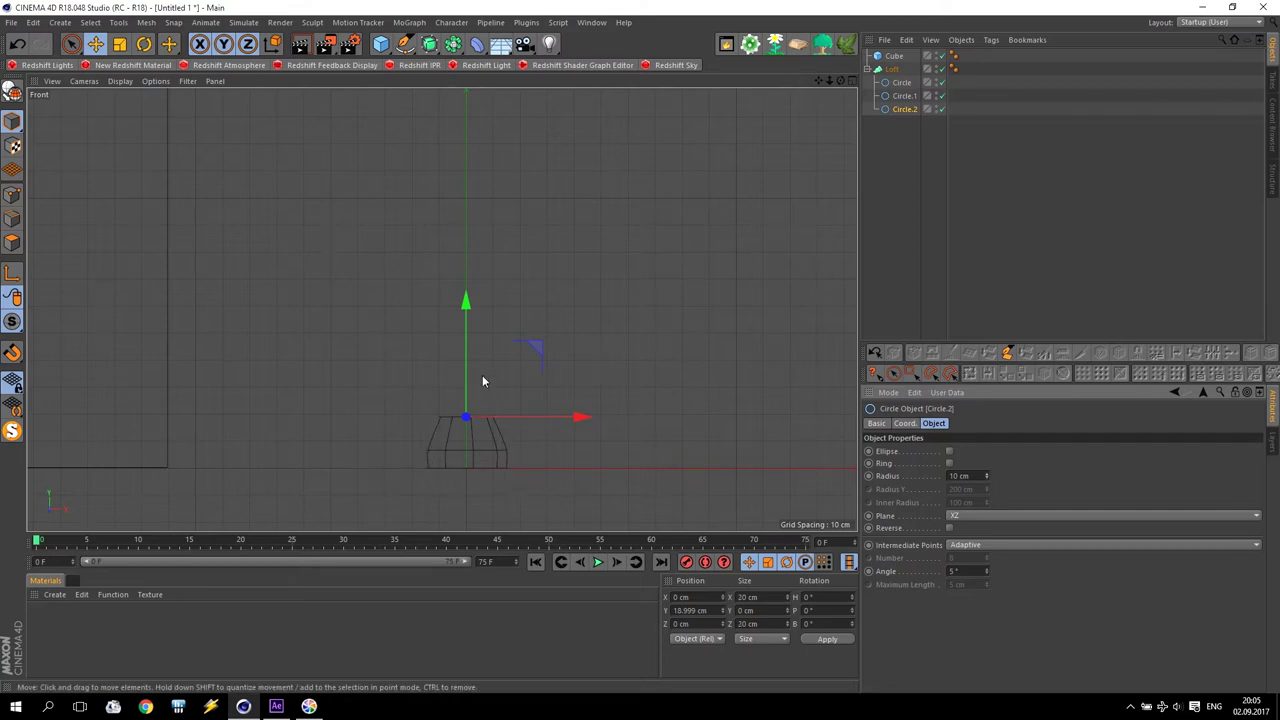
Step: Raise further circle copies up the column, narrowing the top circle to 8 cm radius
drag(474, 352, 495, 112)
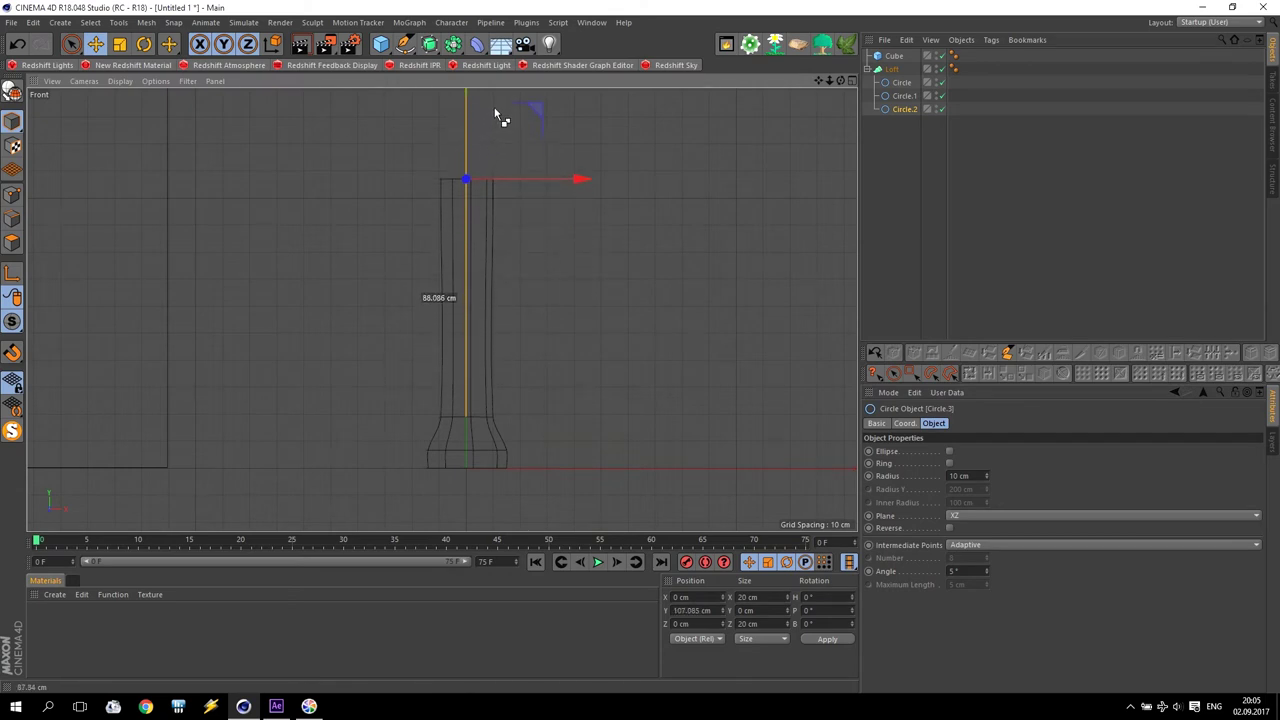
scroll(514, 217, down, 1)
scroll(442, 310, down, 2)
alt+middle_drag(442, 310, 423, 372)
ctrl+drag(428, 232, 430, 222)
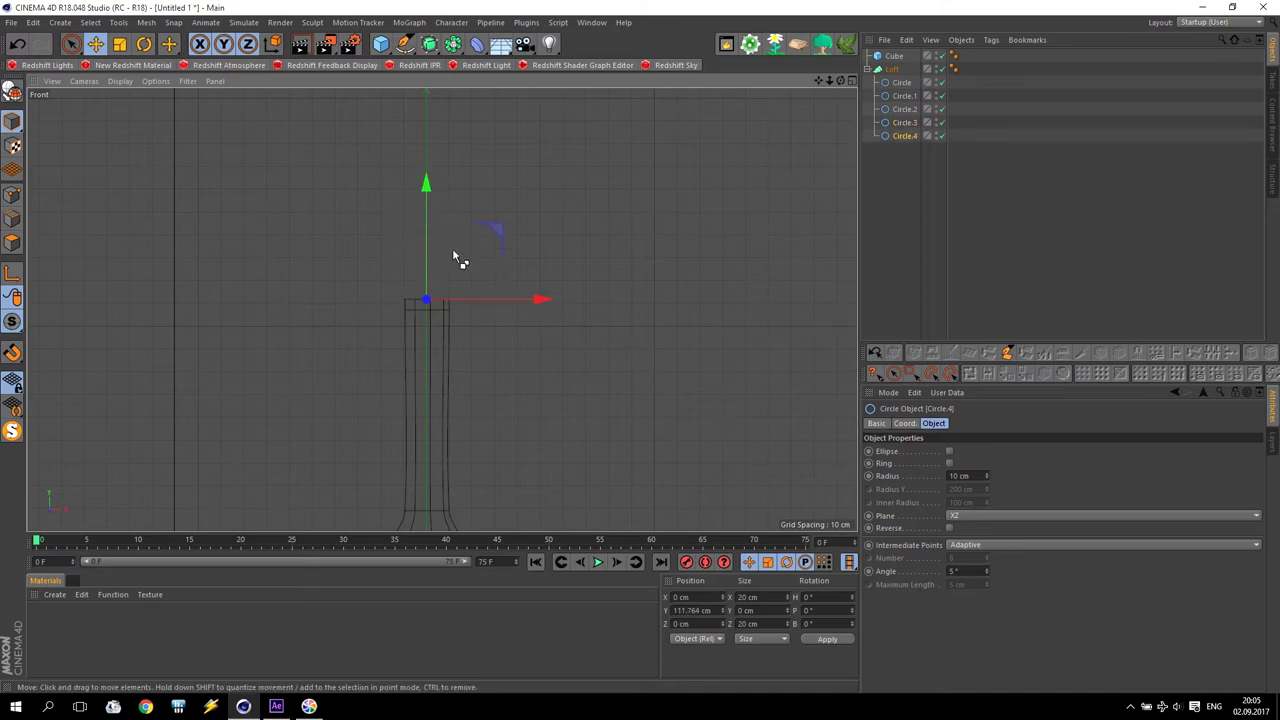
click(988, 483)
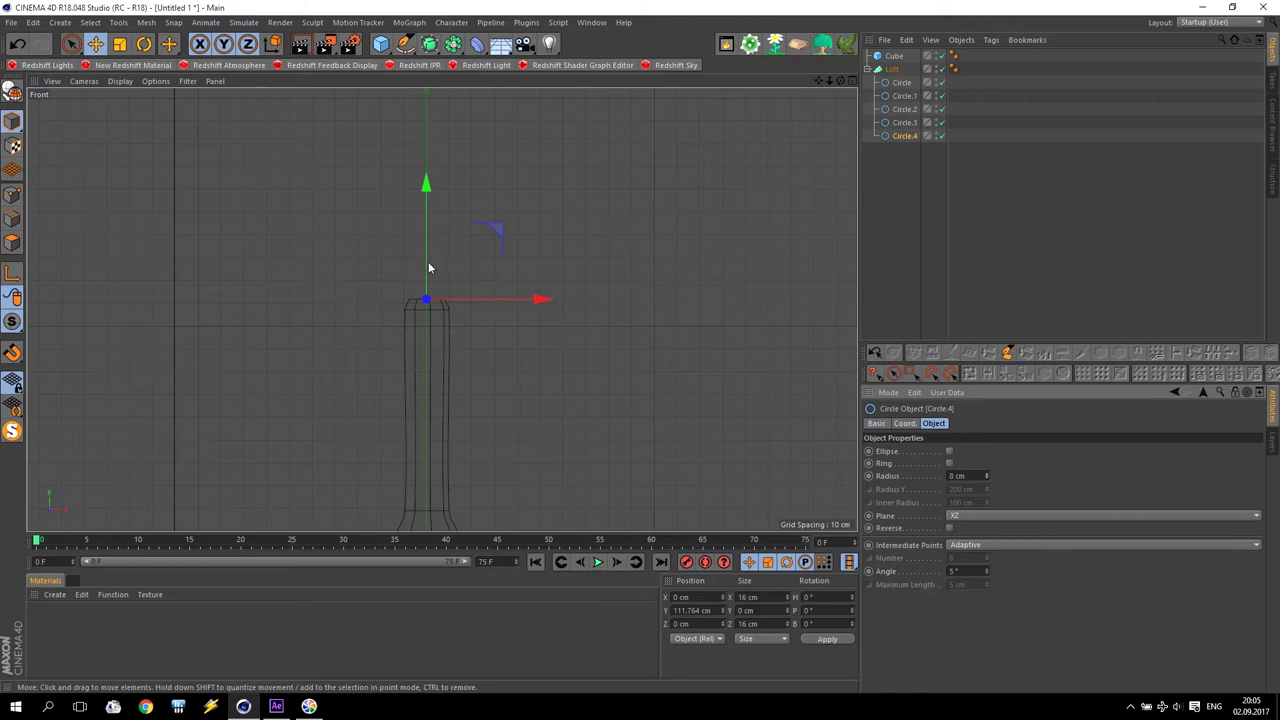
ctrl+drag(430, 270, 439, 131)
Step: Raise the newest circle far up the column and shrink its radius to 5 cm
scroll(594, 177, down, 3)
alt+middle_drag(443, 308, 545, 237)
drag(495, 305, 522, 120)
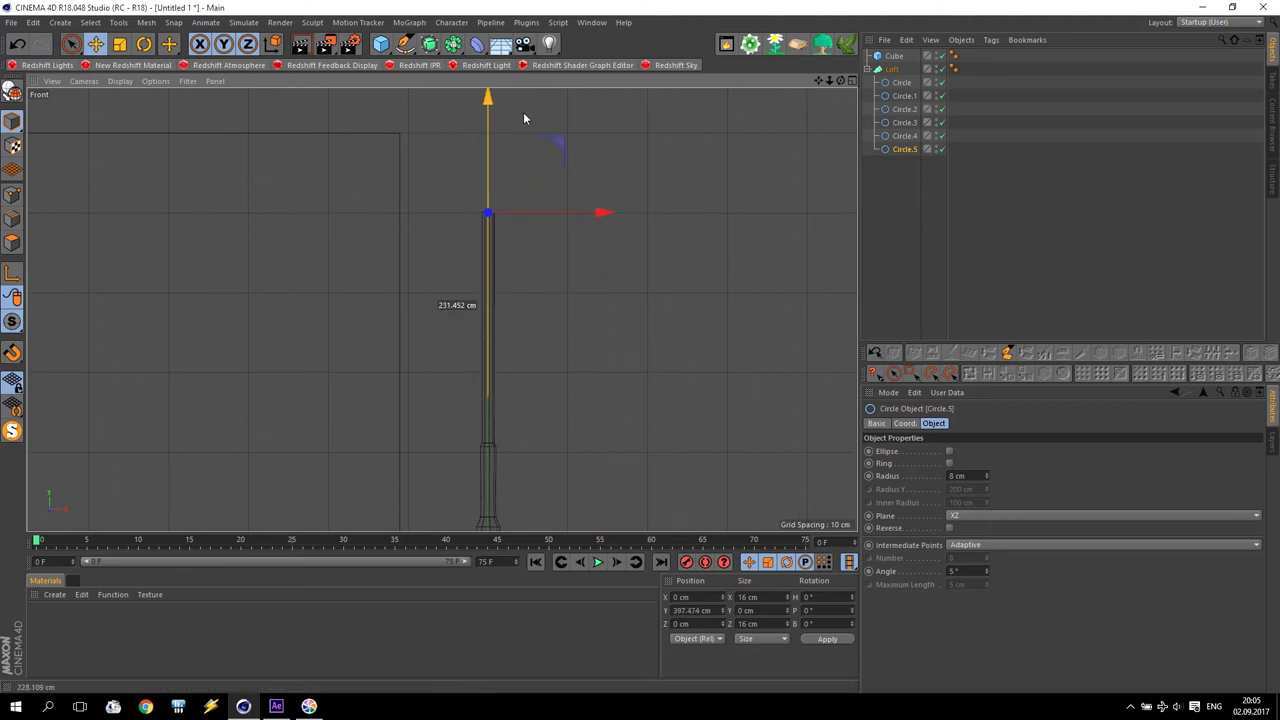
drag(522, 122, 522, 119)
drag(987, 478, 988, 482)
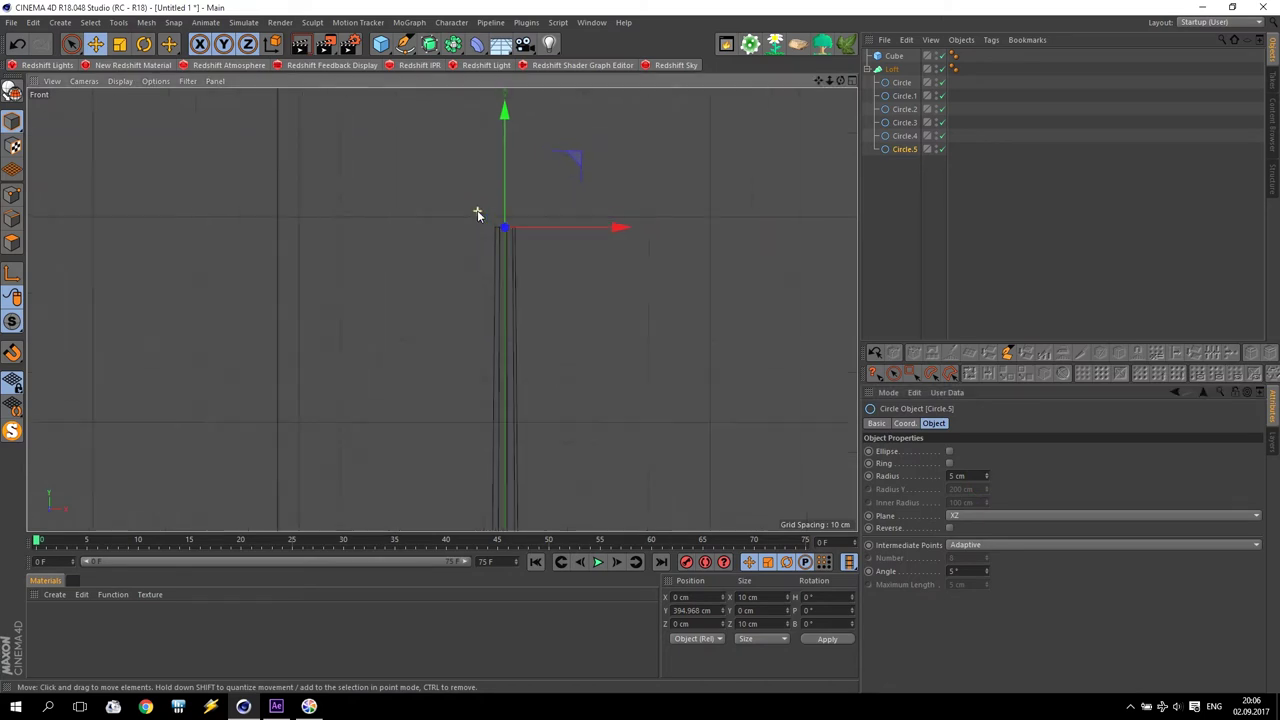
Step: Add more raised 5 cm circle copies up to Circle.15, reaching about 582 cm
alt+middle_drag(474, 211, 436, 332)
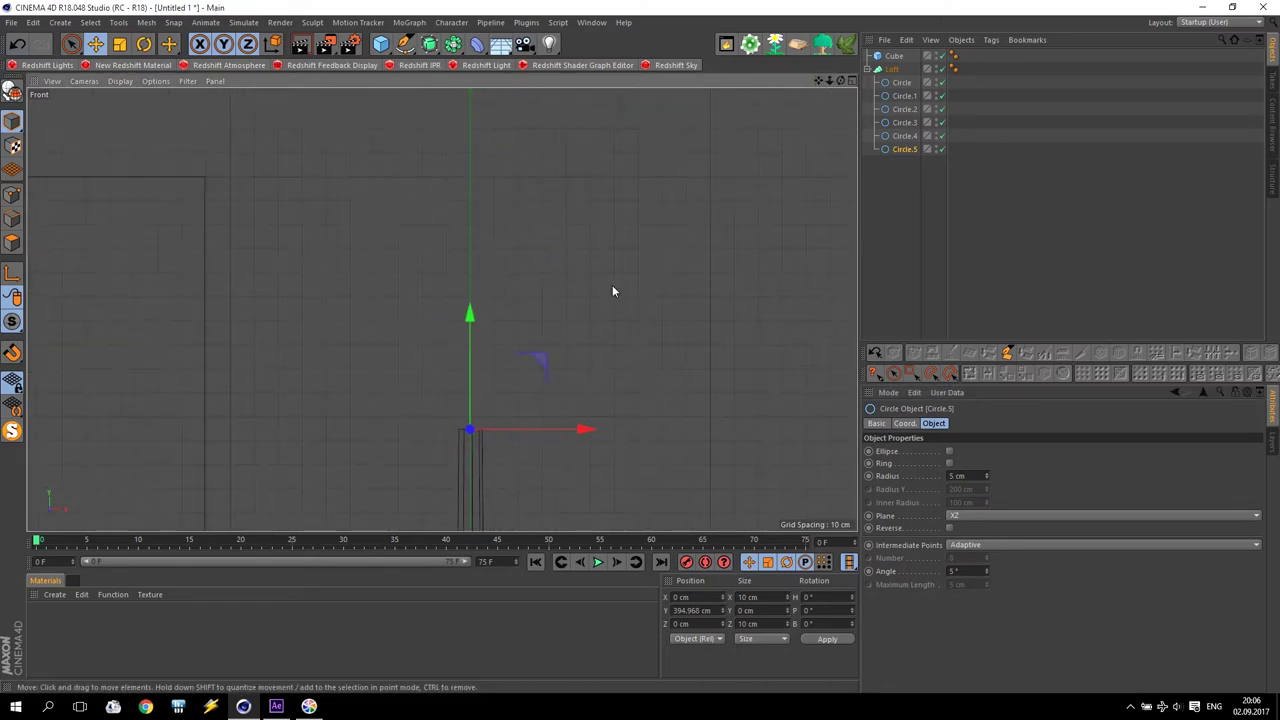
scroll(582, 364, down, 5)
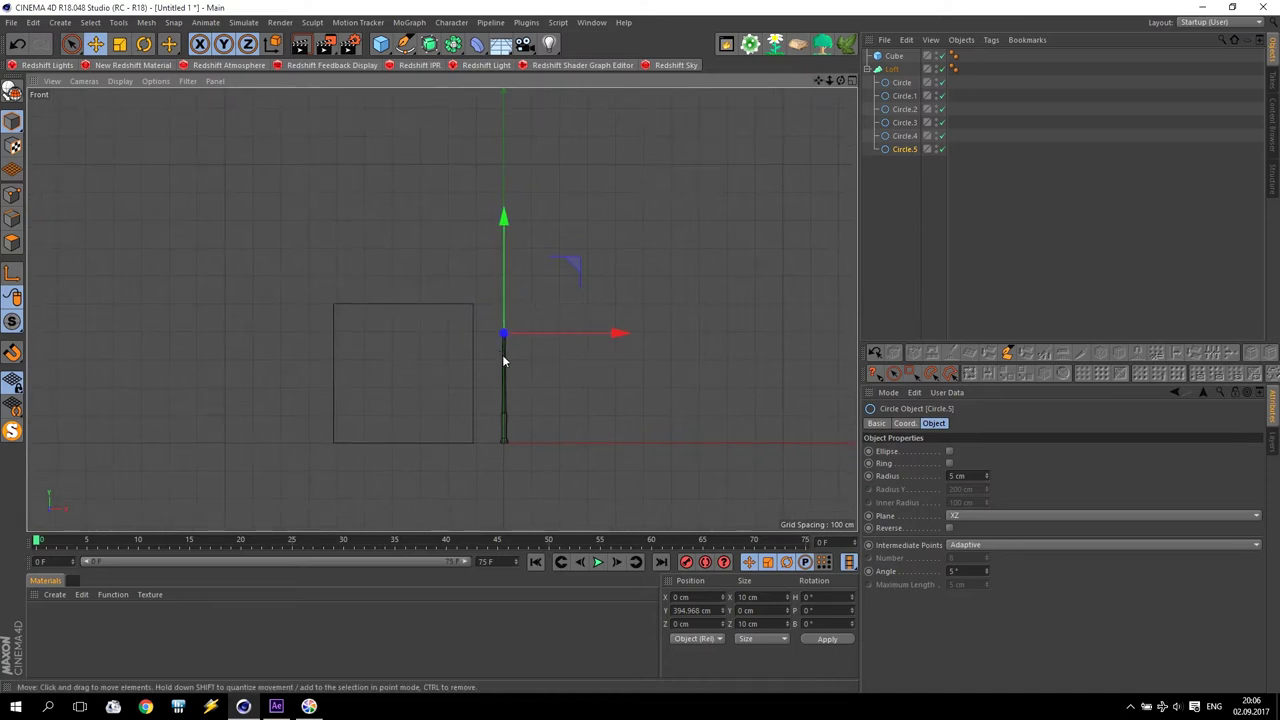
scroll(528, 315, up, 3)
scroll(550, 259, up, 2)
mouse_move(450, 357)
ctrl+mouse_down()
mouse_move(463, 297)
mouse_move(455, 112)
ctrl+mouse_up()
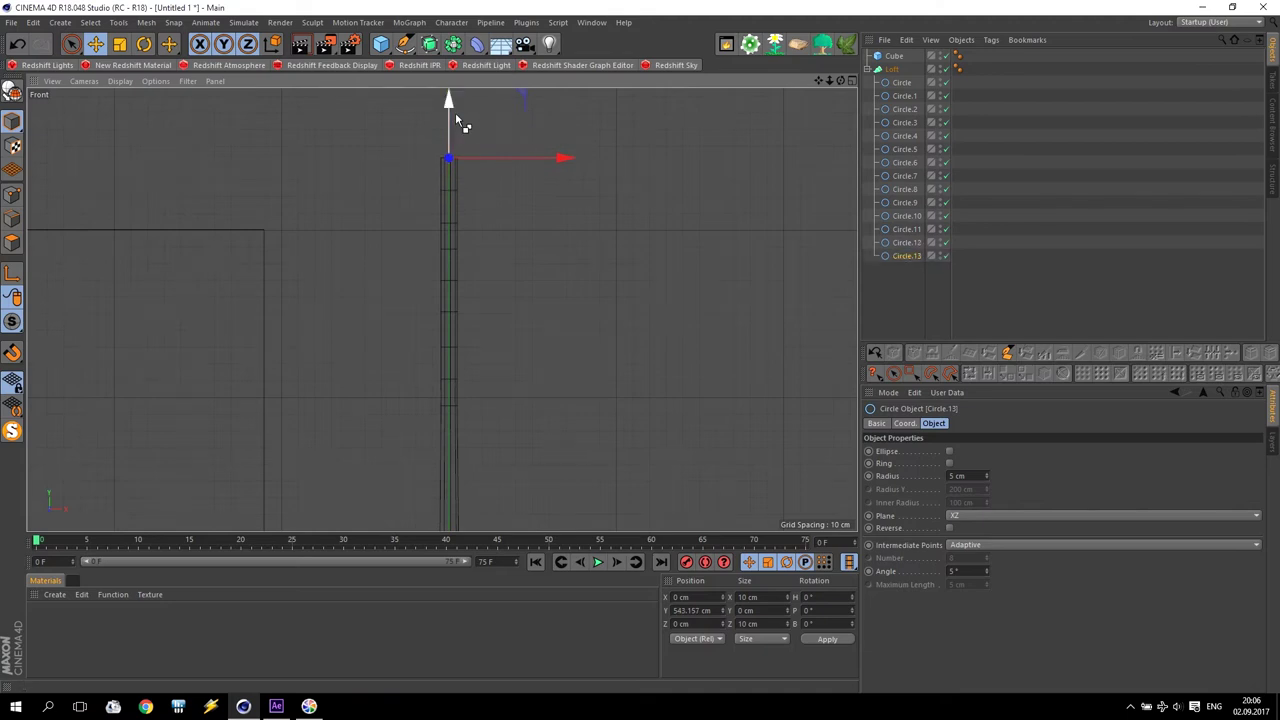
drag(818, 80, 630, 195)
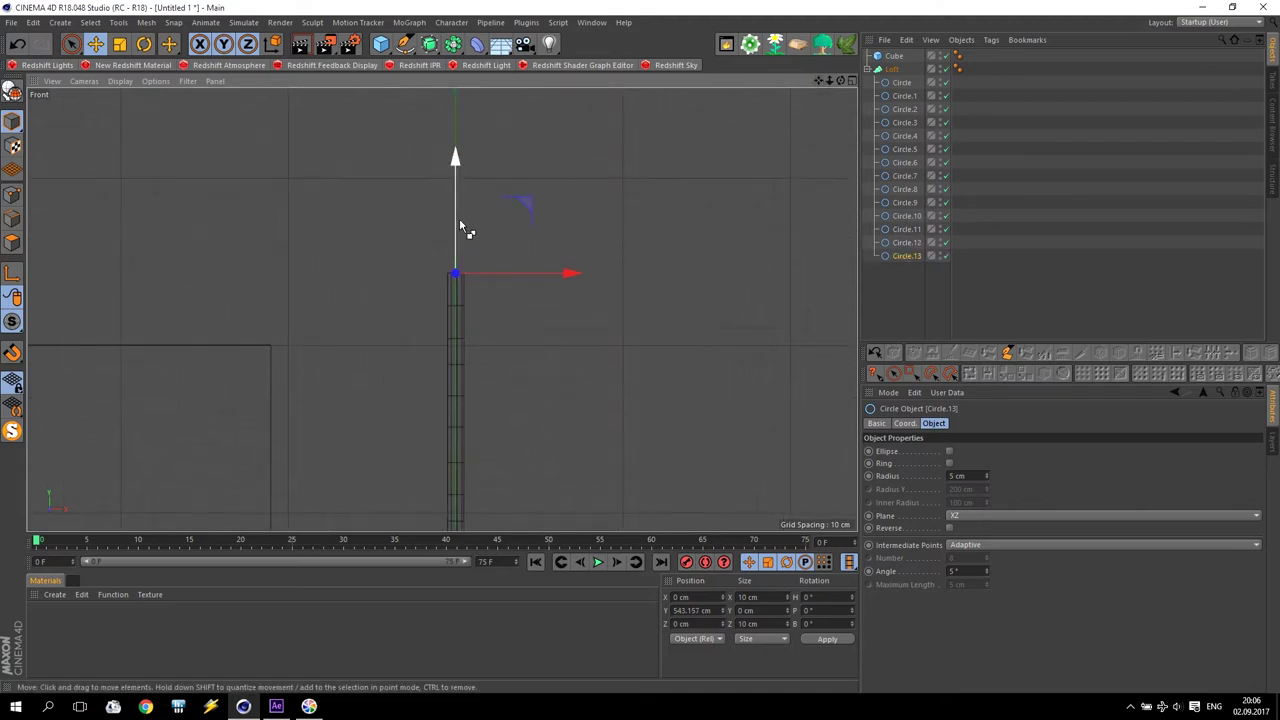
ctrl+drag(467, 212, 463, 177)
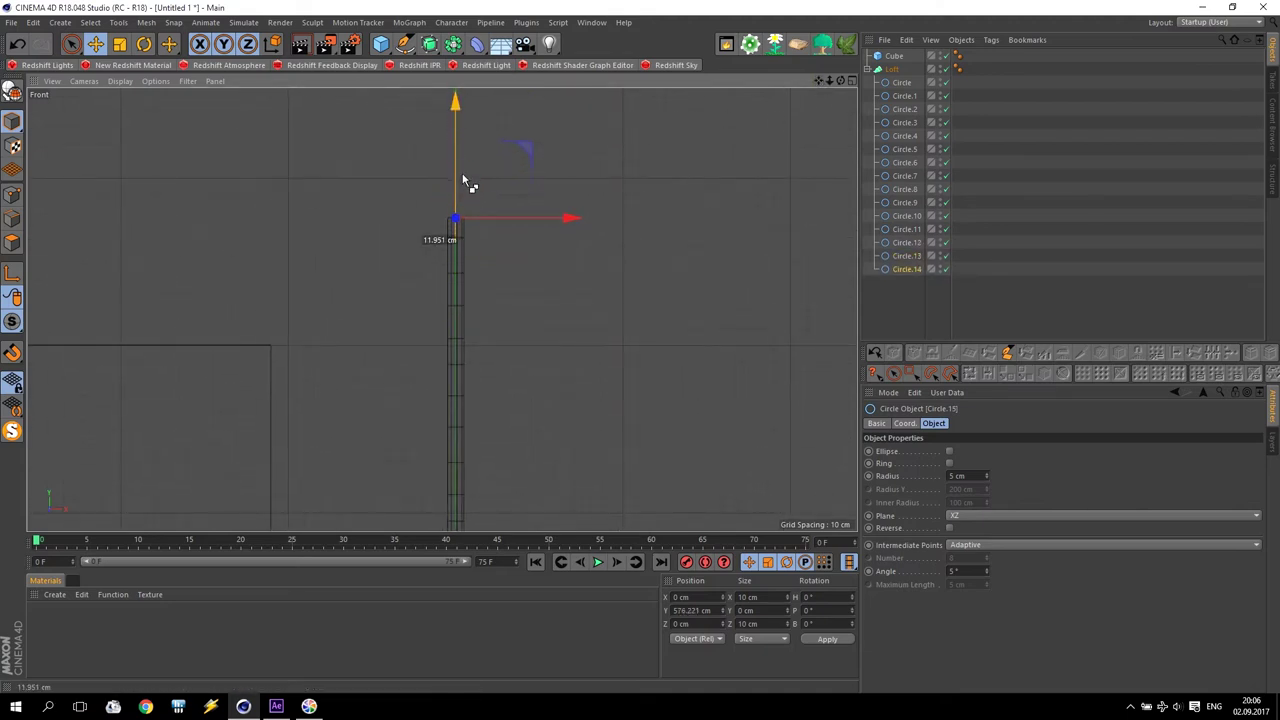
Step: Create a 10 by 10 cm Rectangle spline inside the Loft after Circle.15
click(408, 47)
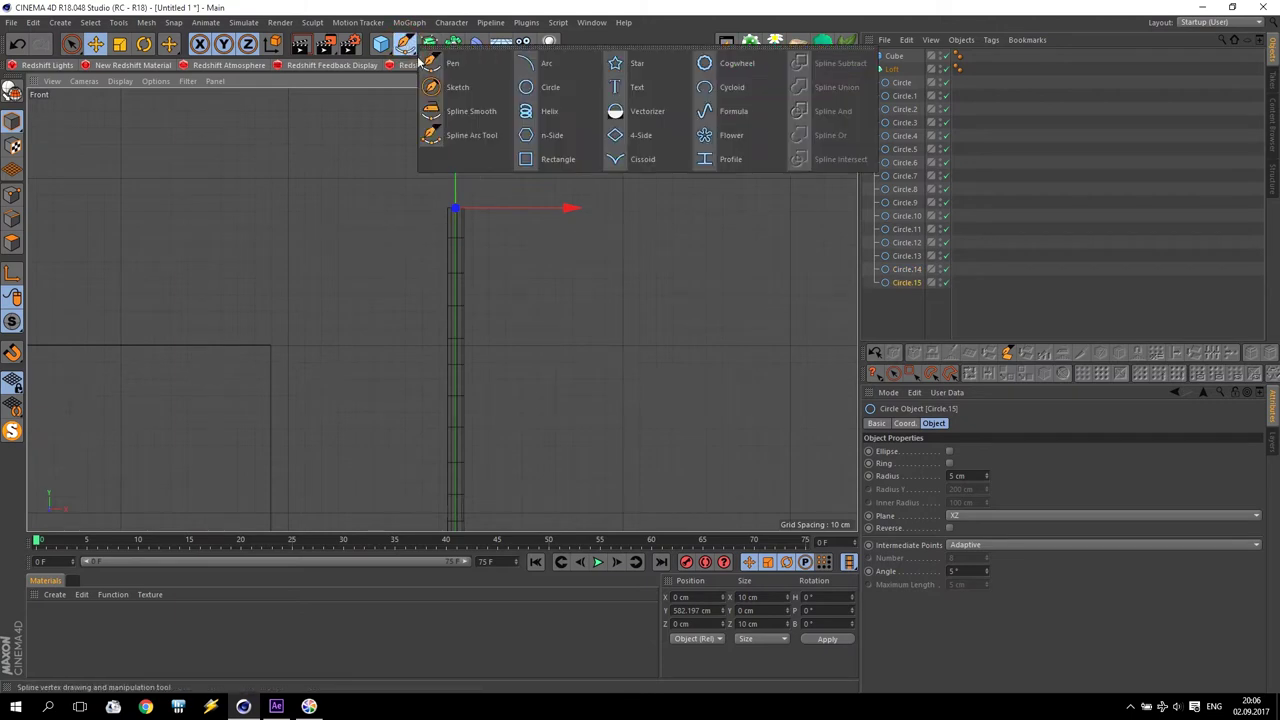
click(548, 160)
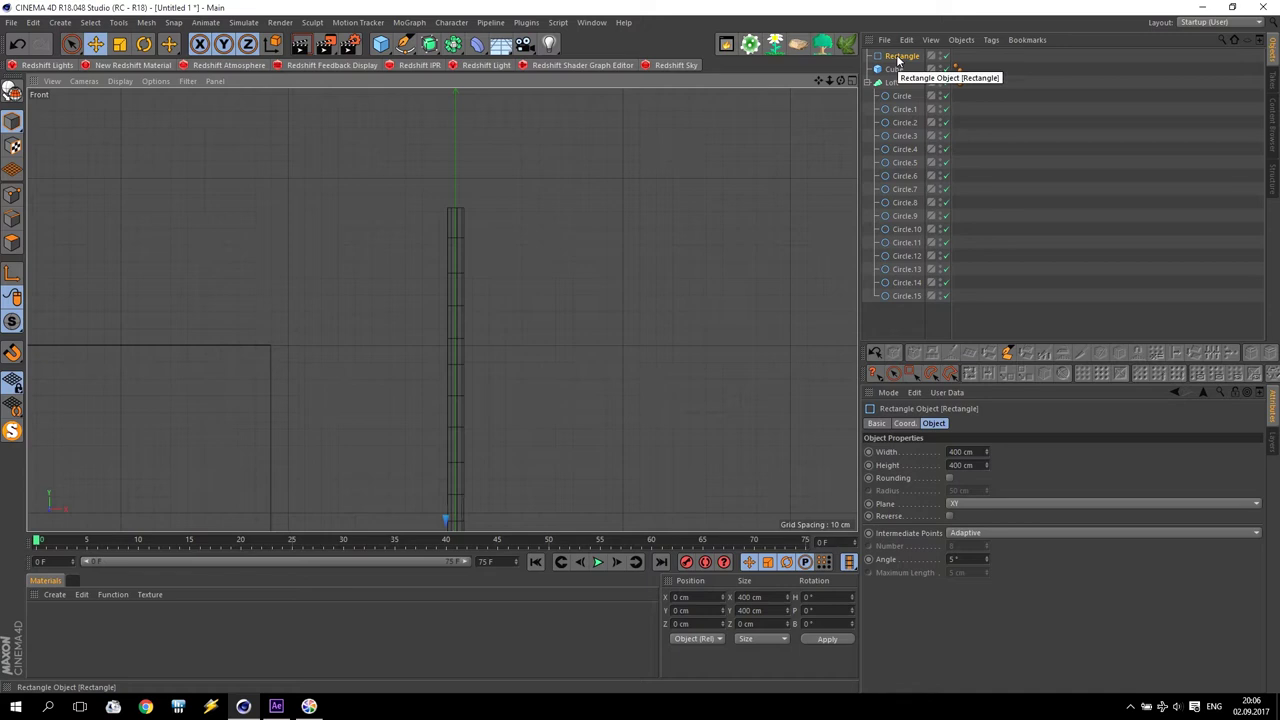
click(962, 451)
text(10)
key(Tab)
text(10)
key(Return)
drag(898, 58, 910, 304)
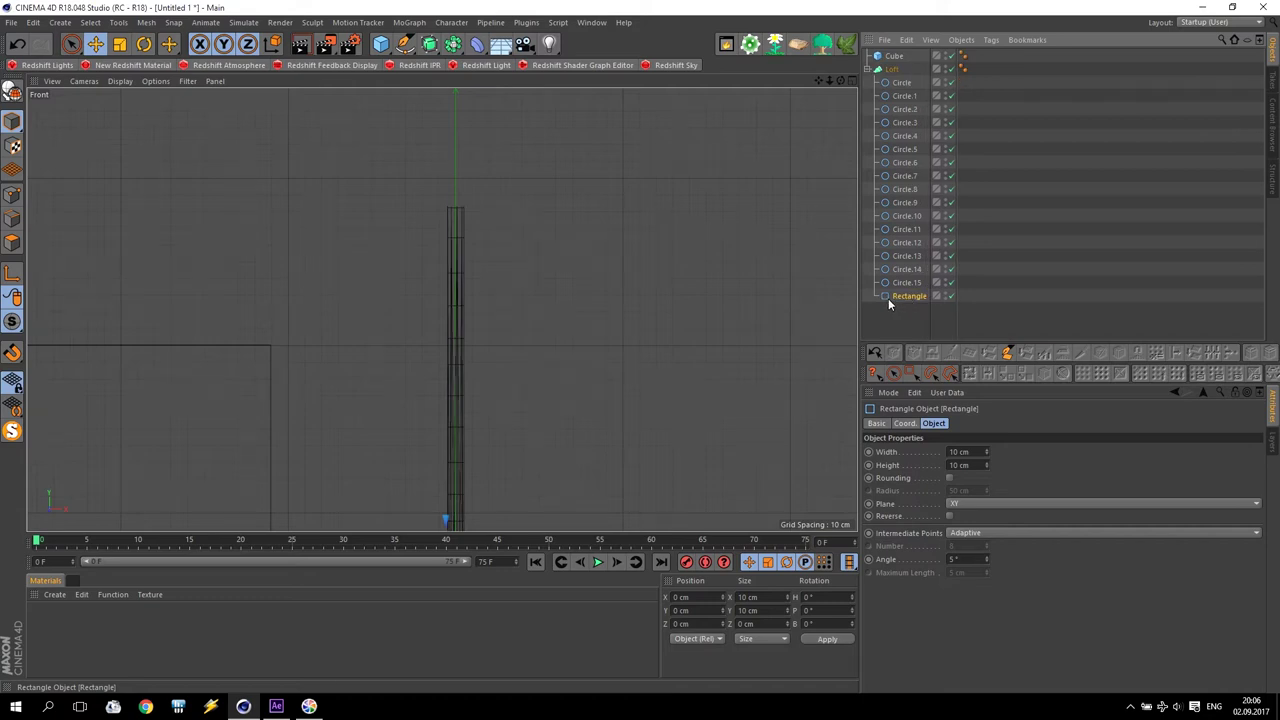
Step: Raise the rectangle to the top of the pole, lay it in the XZ plane and narrow its width
scroll(530, 465, down, 5)
scroll(442, 310, down, 1)
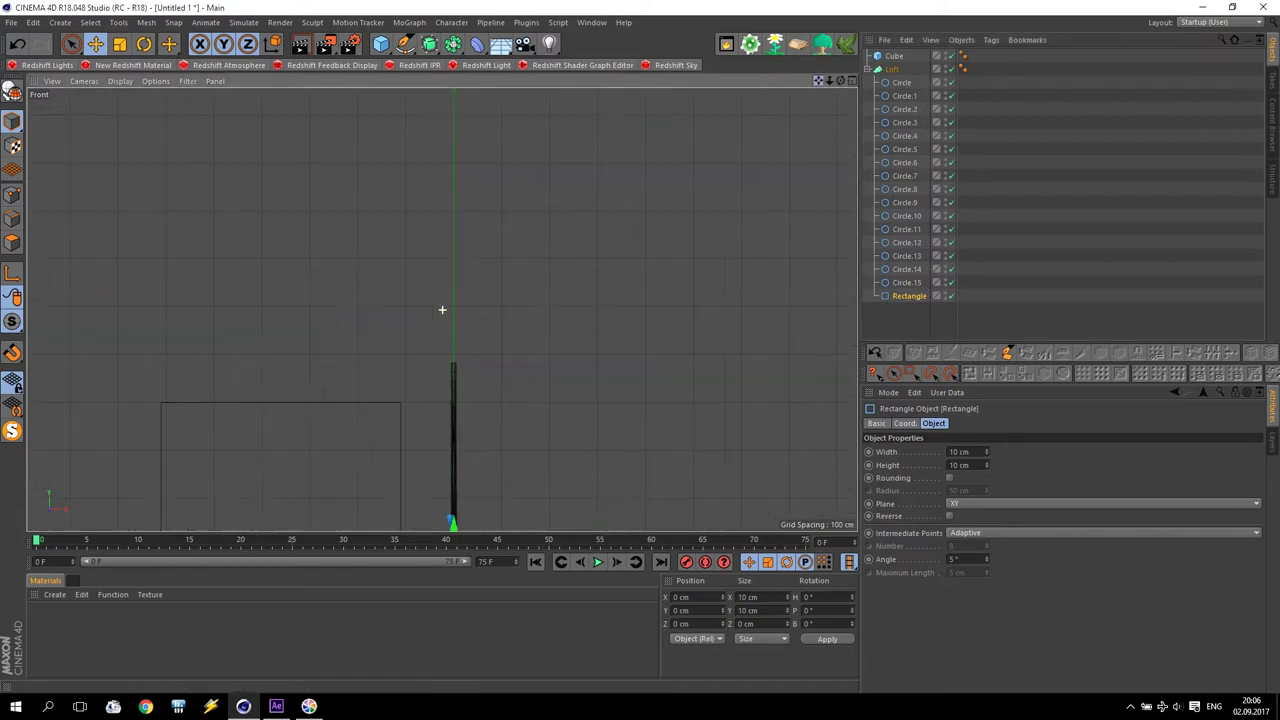
mouse_move(421, 355)
mouse_down()
mouse_move(466, 122)
mouse_move(466, 50)
mouse_up()
scroll(383, 155, up, 5)
drag(818, 84, 437, 363)
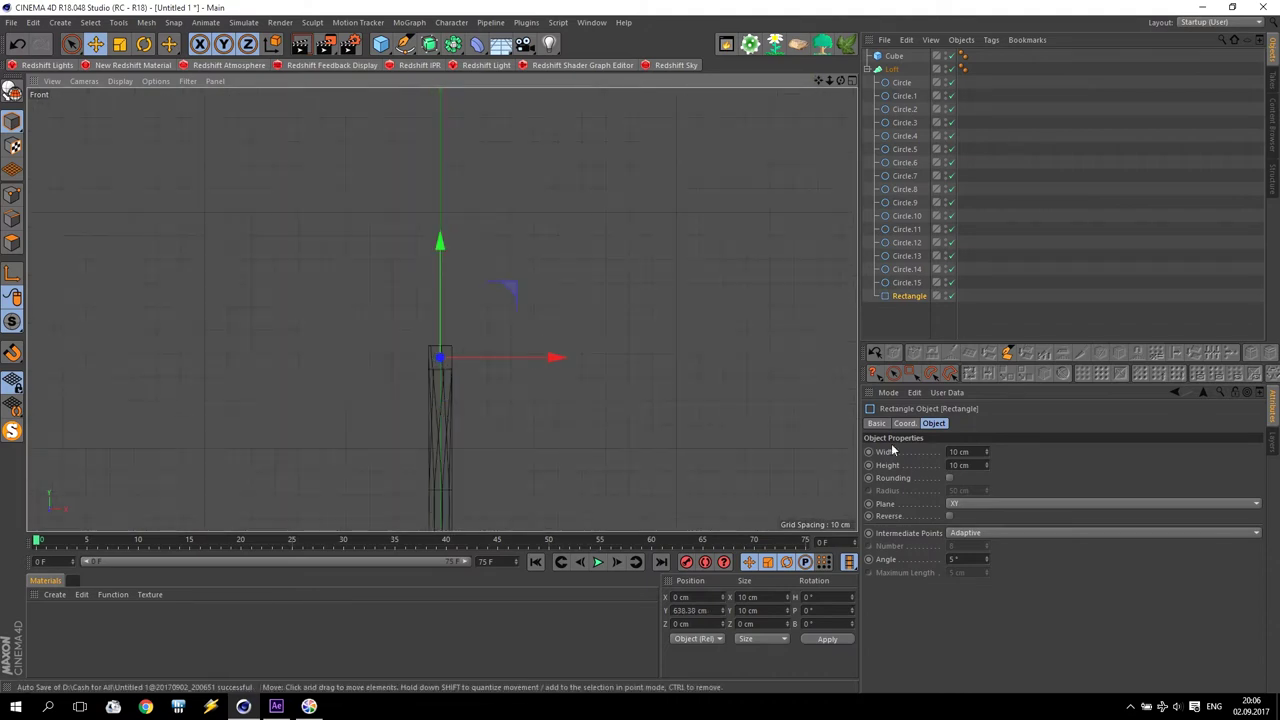
click(982, 505)
click(952, 544)
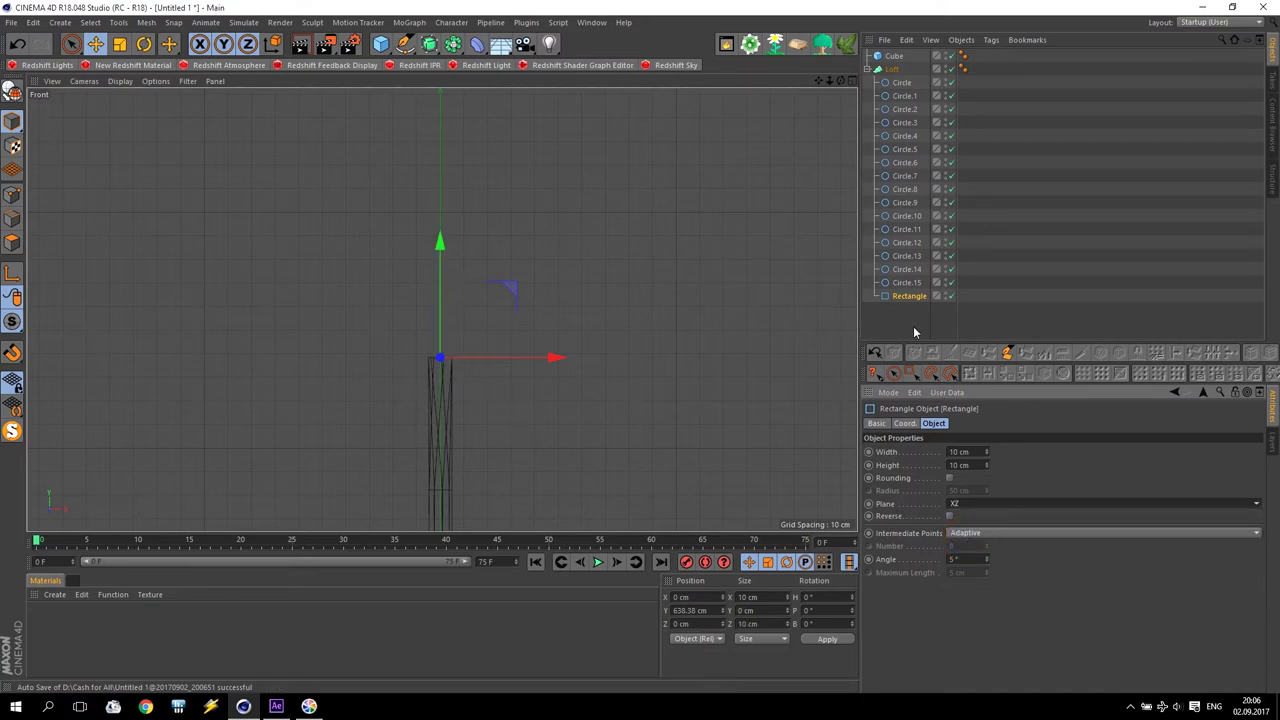
drag(986, 457, 985, 447)
Step: Duplicate the rectangle twice up the pole, narrowing the topmost copy's width
mouse_move(449, 294)
ctrl+mouse_down()
mouse_move(449, 352)
mouse_move(454, 276)
ctrl+mouse_up()
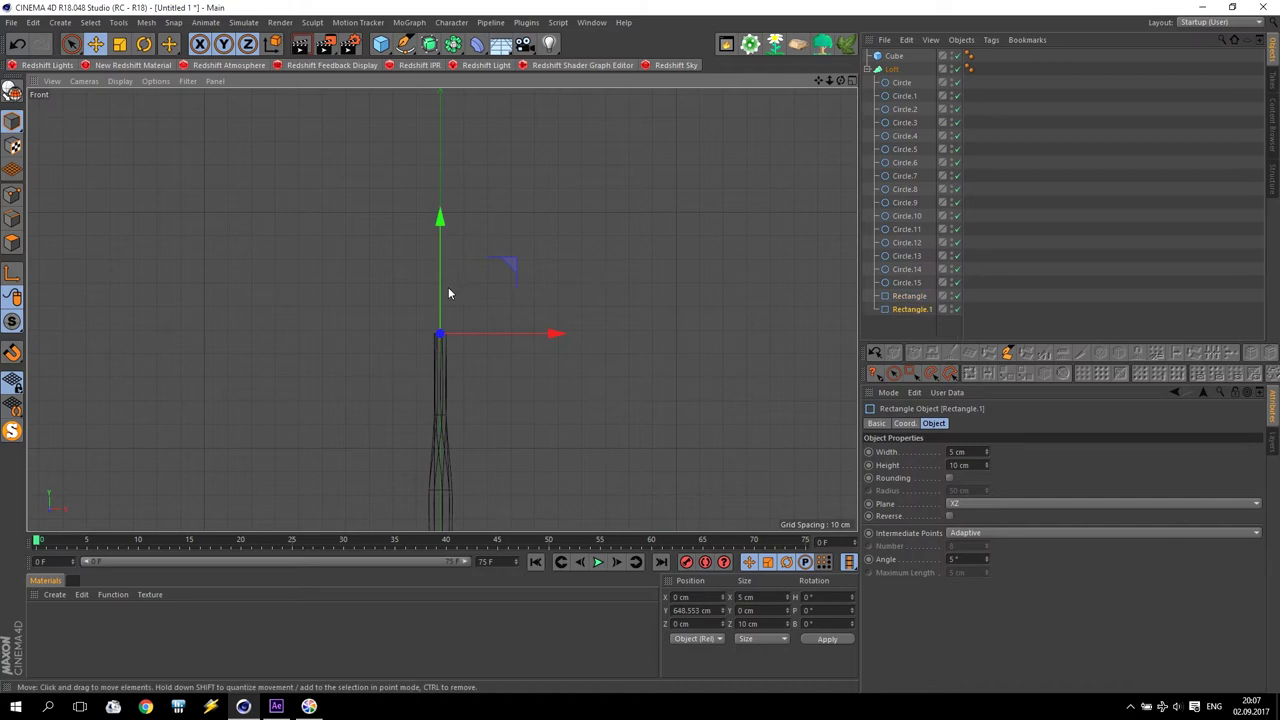
alt+middle_drag(453, 394, 451, 387)
ctrl+drag(440, 277, 439, 251)
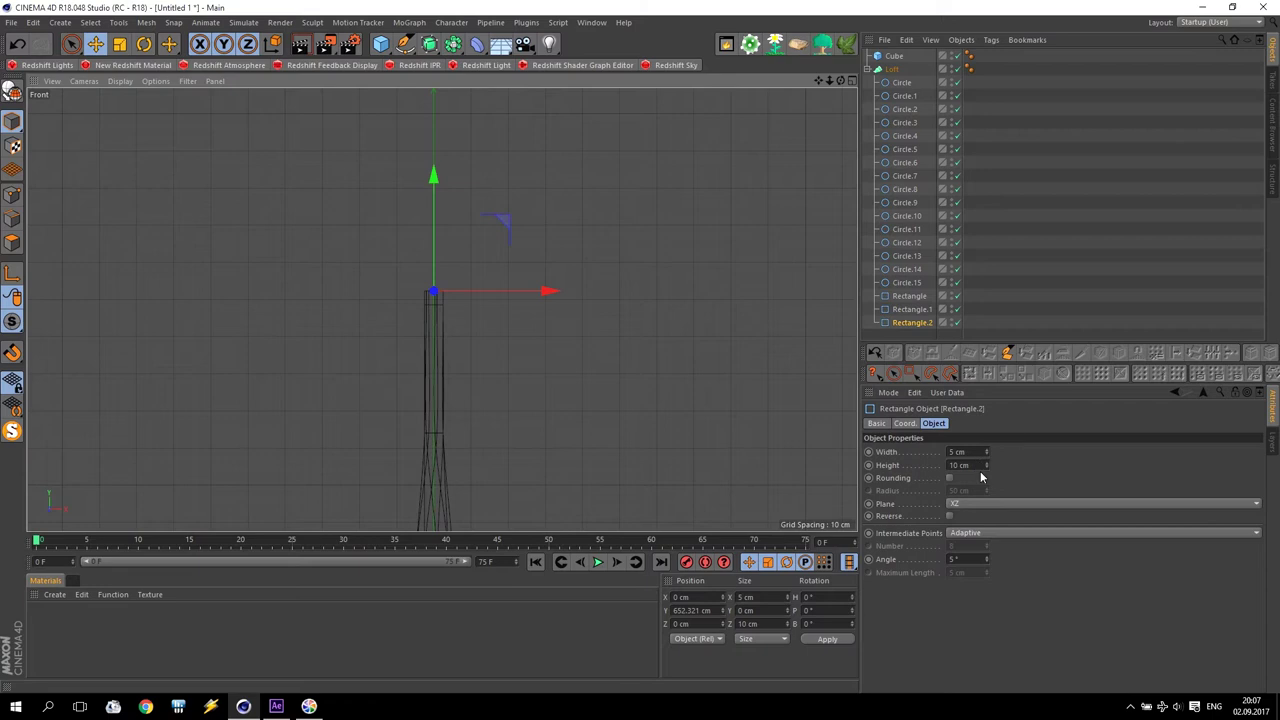
double_click(958, 465)
click(950, 451)
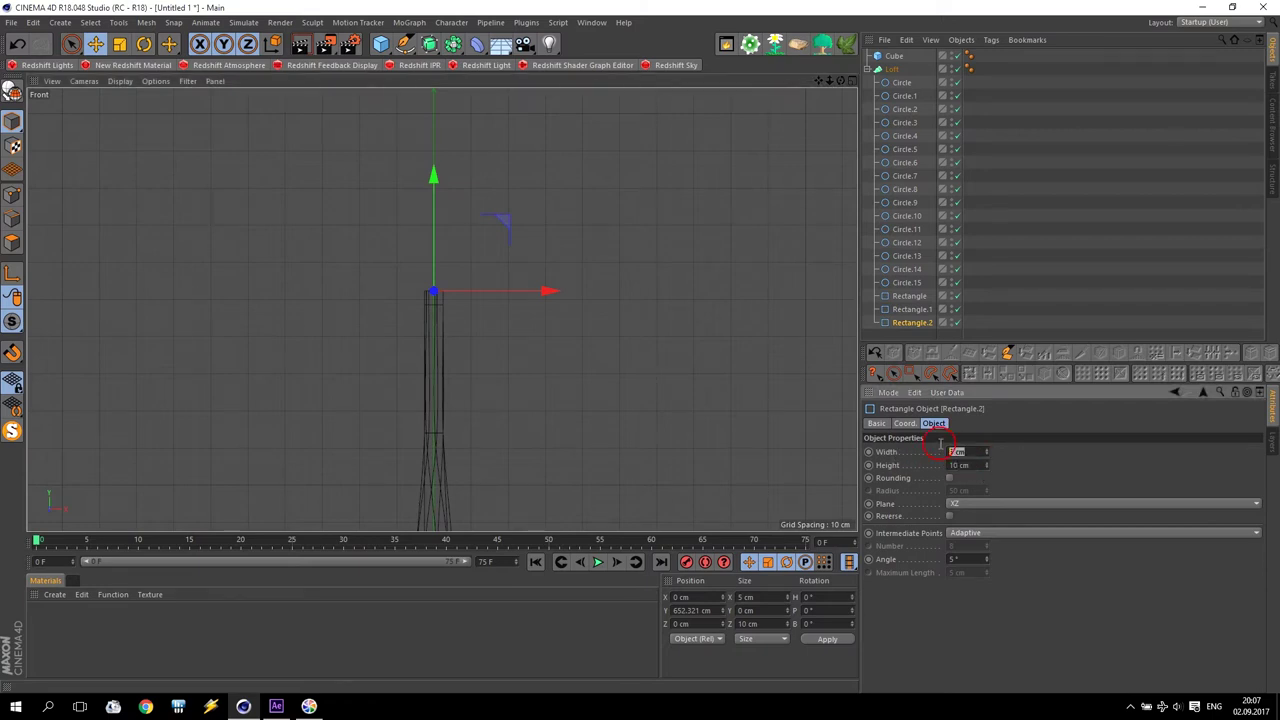
text(5)
click(536, 374)
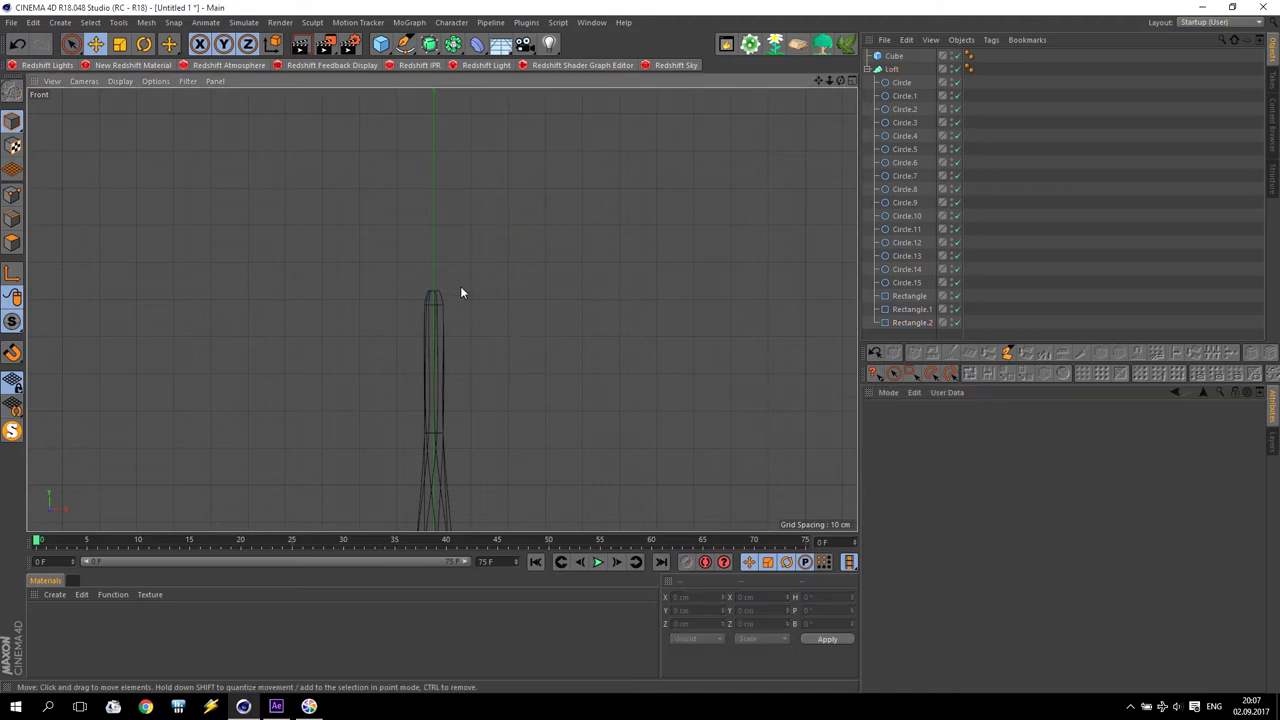
Step: Zoom the Perspective view onto the pole tip and raise Rectangle's height to 20 cm
middle_click(498, 342)
middle_click(298, 193)
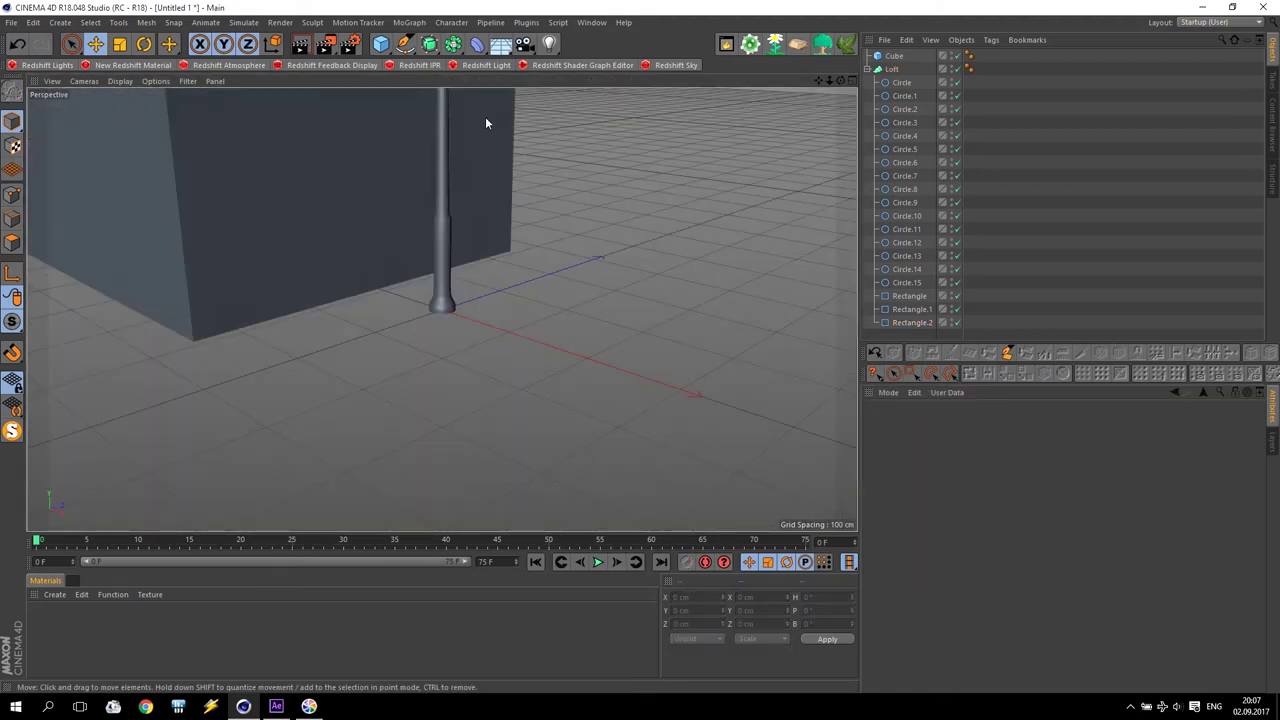
drag(824, 86, 760, 150)
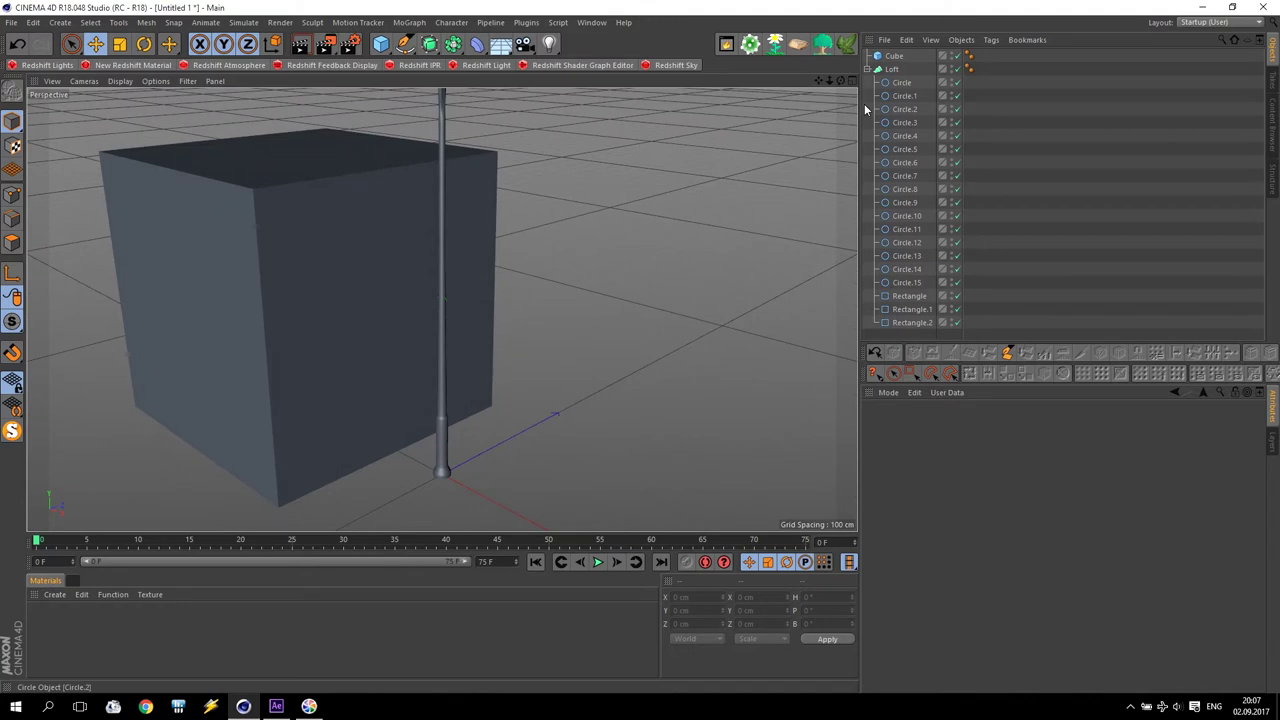
drag(803, 107, 464, 184)
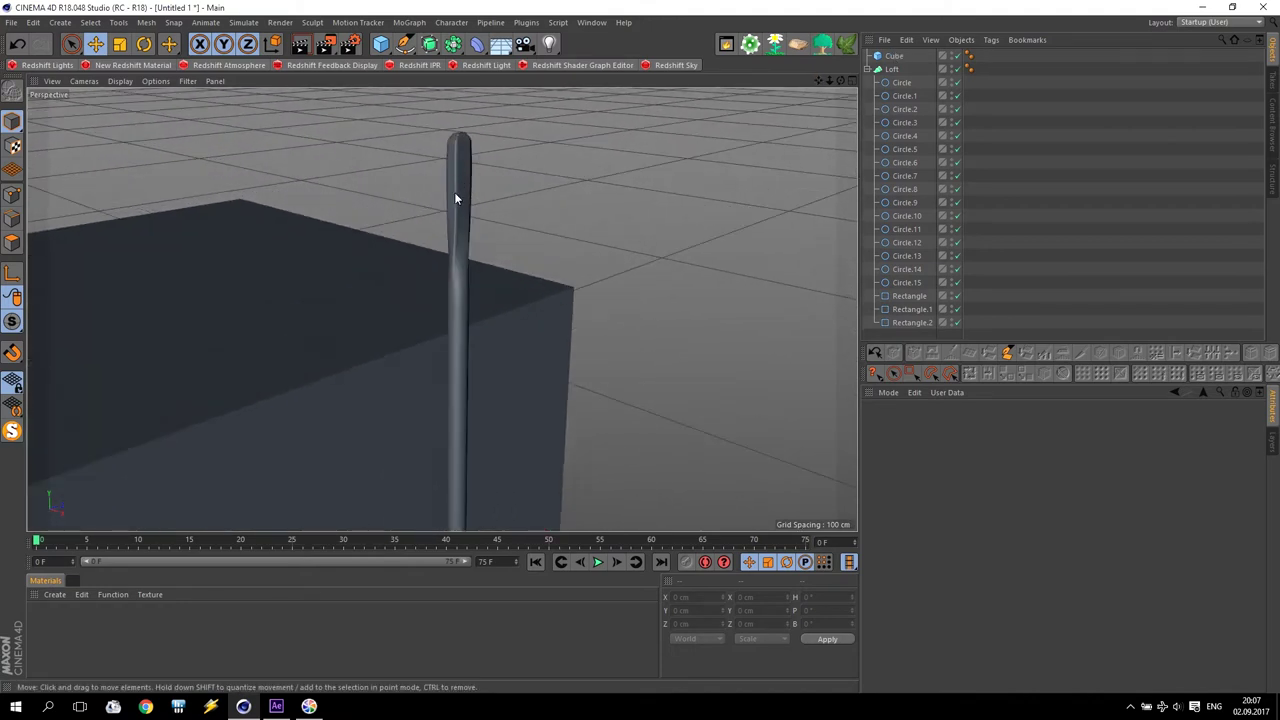
click(909, 296)
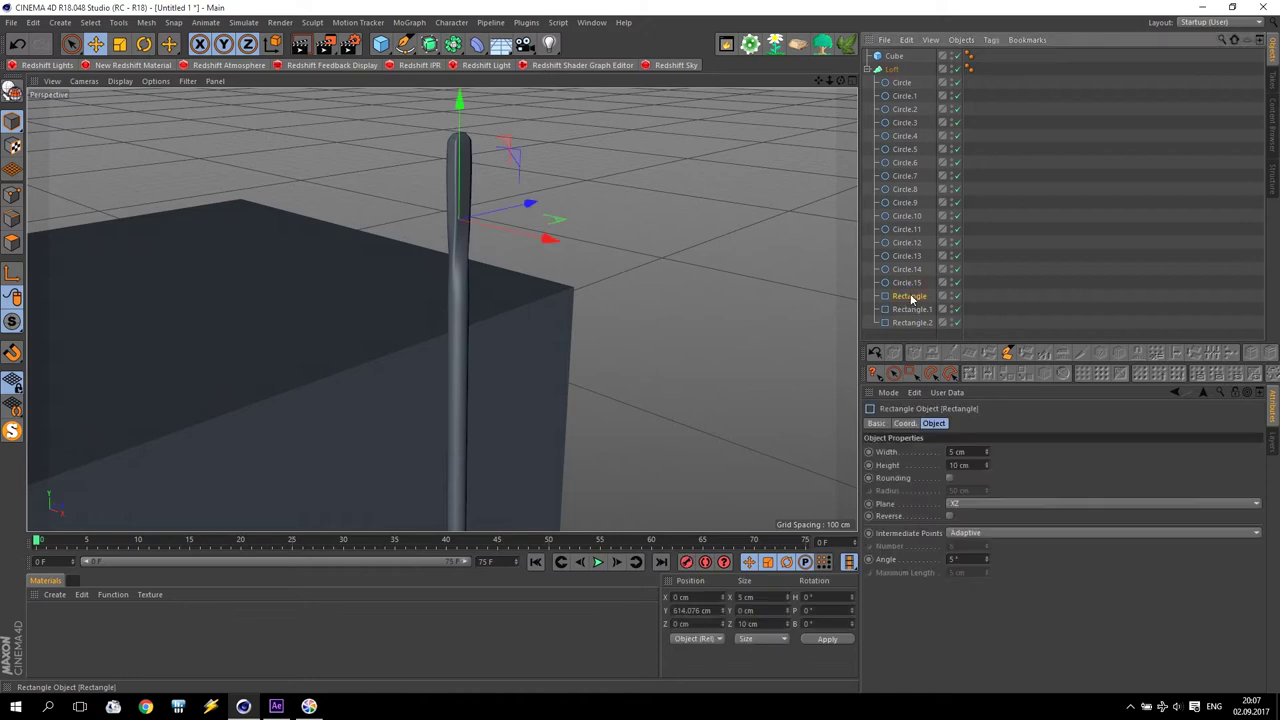
drag(986, 465, 986, 462)
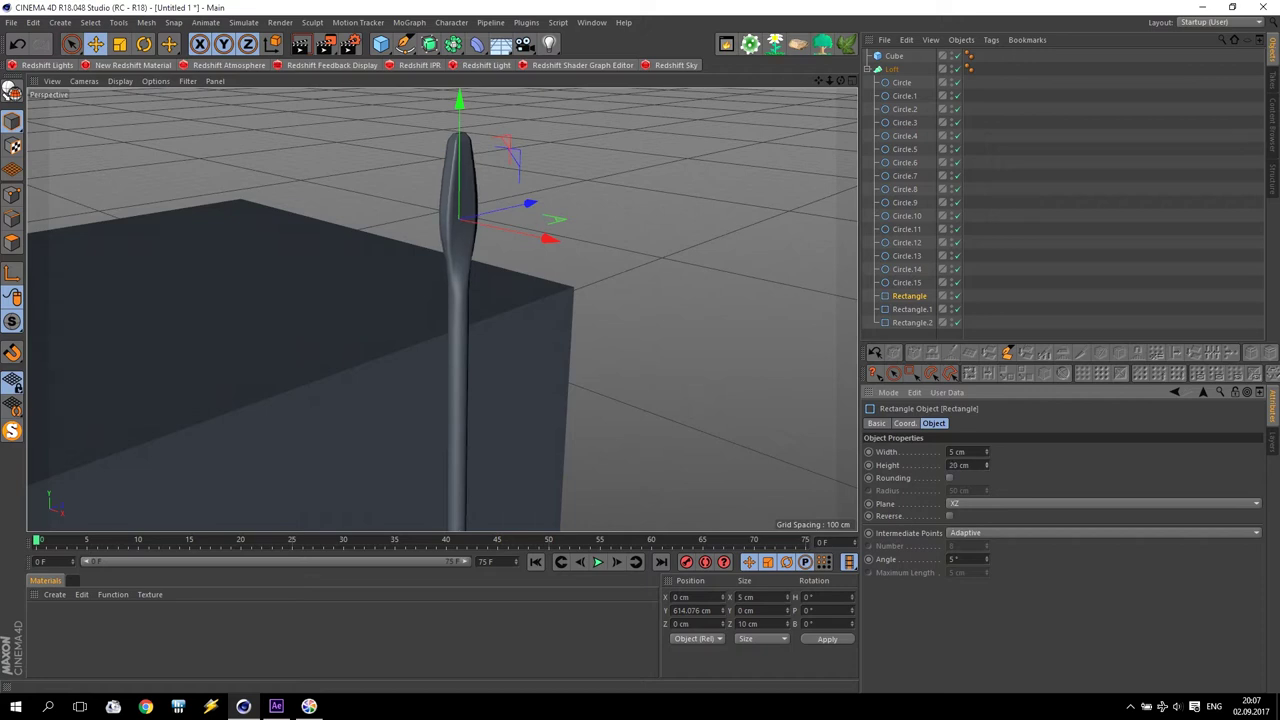
Step: Set Rectangle.1's height to 15 cm and orbit to view the pole against the block
click(912, 309)
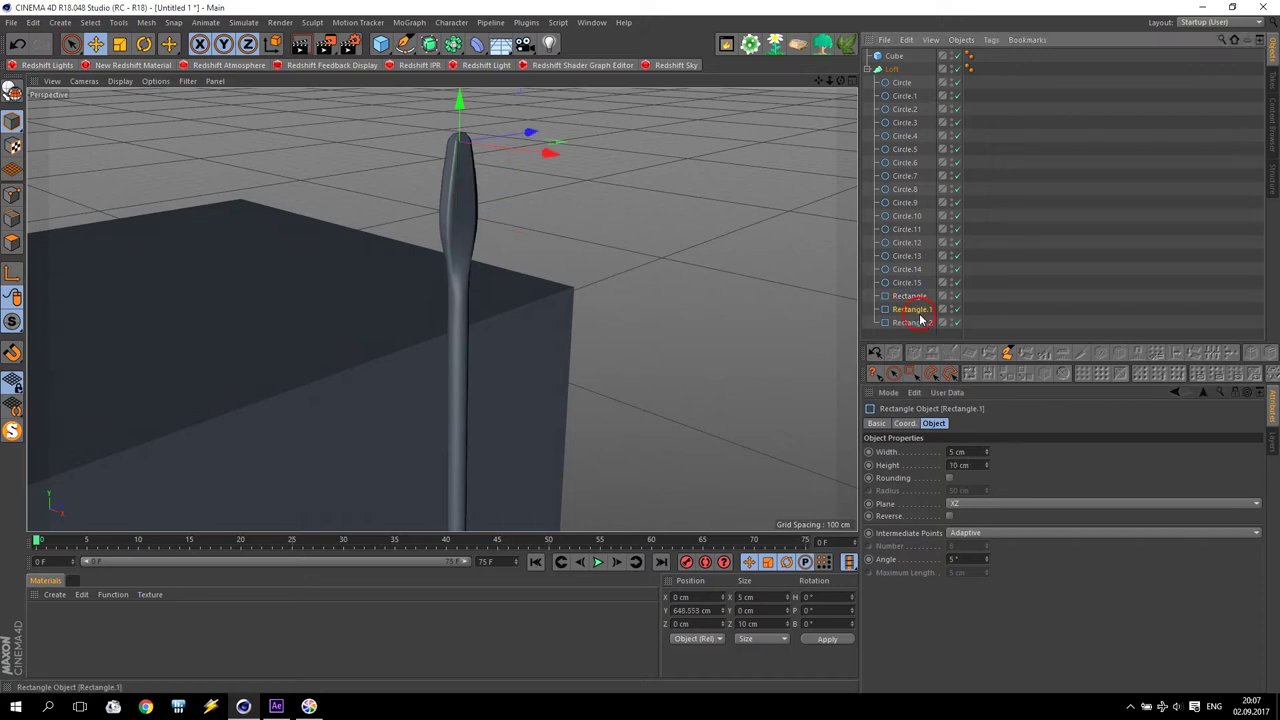
click(987, 468)
drag(988, 470, 988, 458)
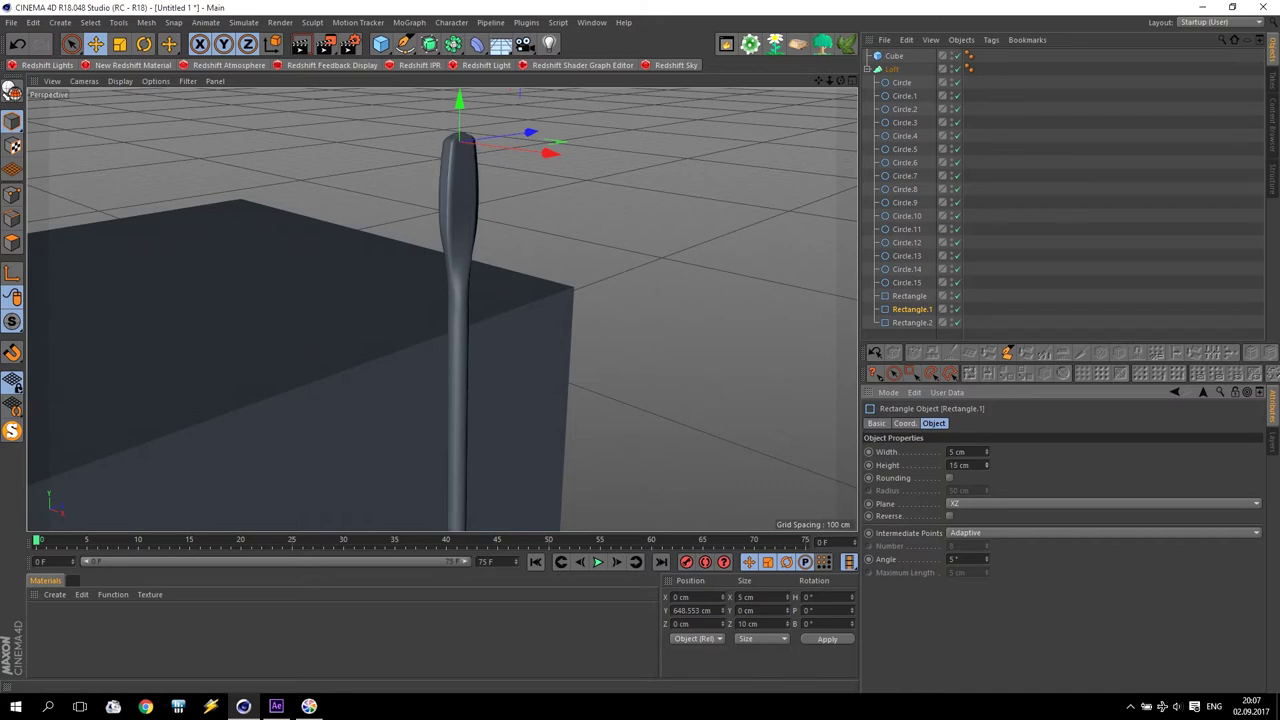
mouse_move(589, 290)
alt+mouse_down()
mouse_move(510, 266)
mouse_move(726, 314)
mouse_move(554, 326)
mouse_move(549, 394)
alt+mouse_up()
alt+drag(822, 117, 658, 249)
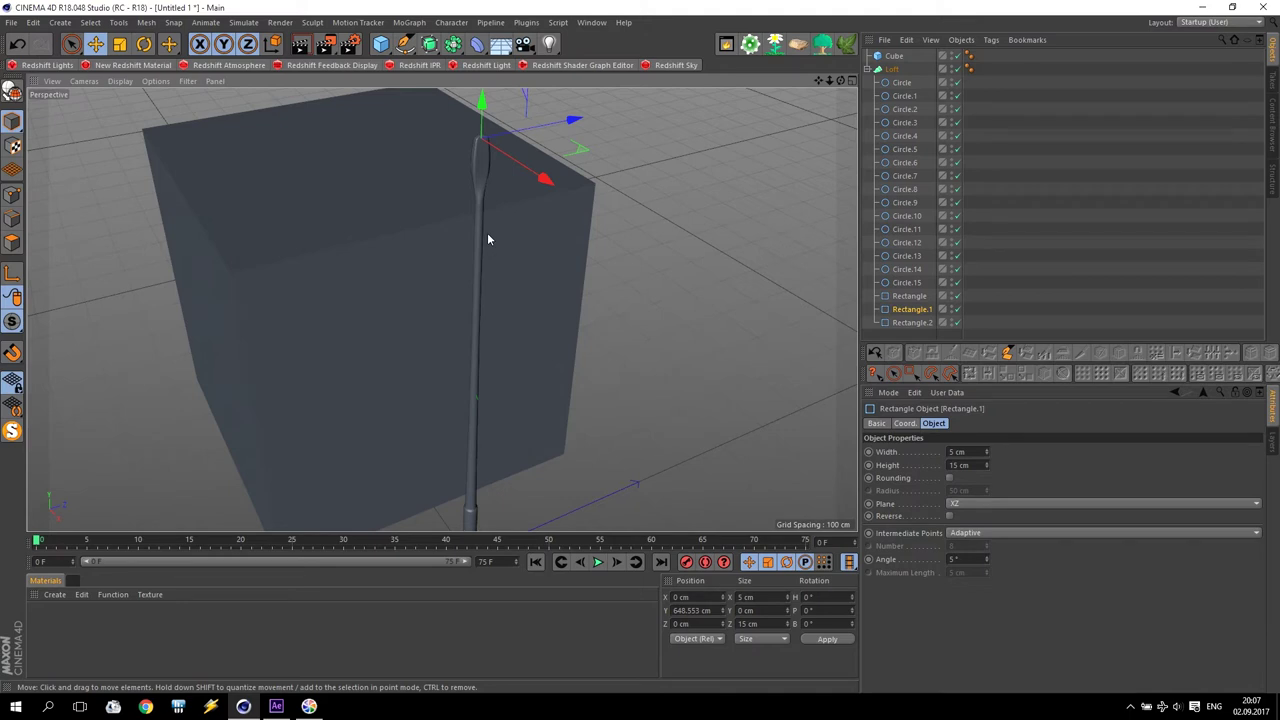
click(890, 69)
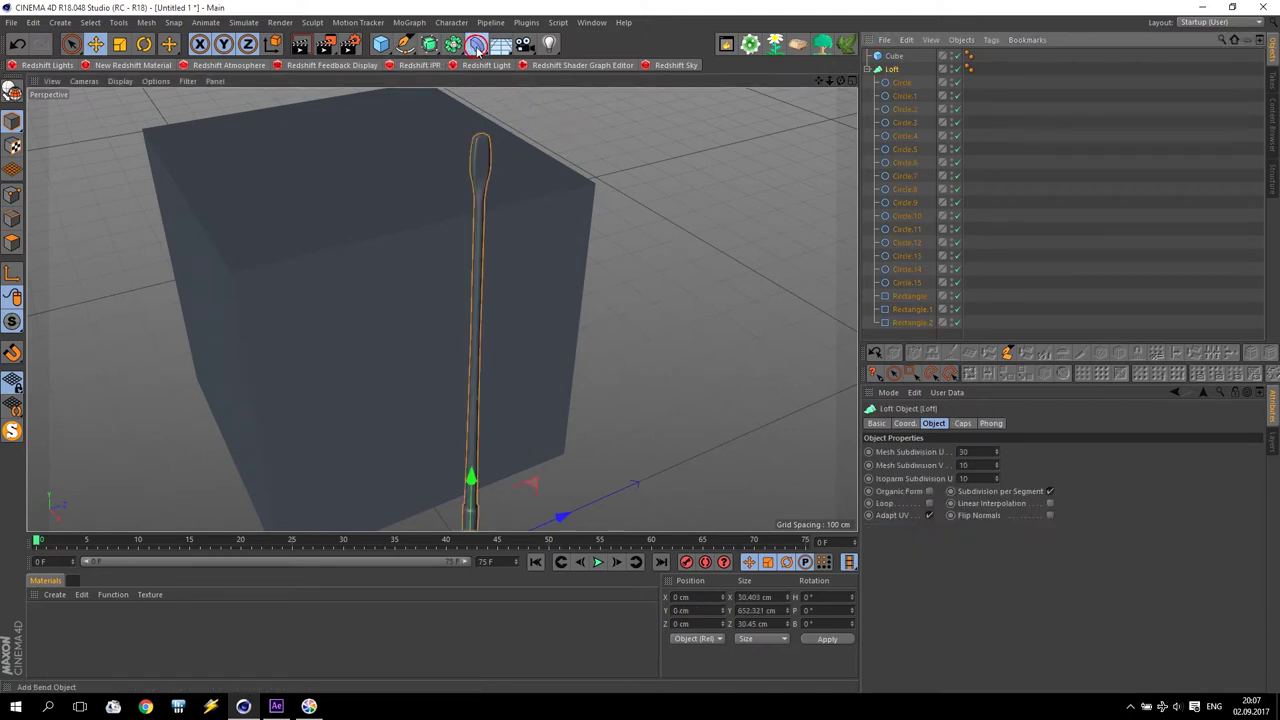
Step: Add a Bend deformer inside the Loft and position it near the top of the pole
click(477, 43)
drag(893, 57, 902, 90)
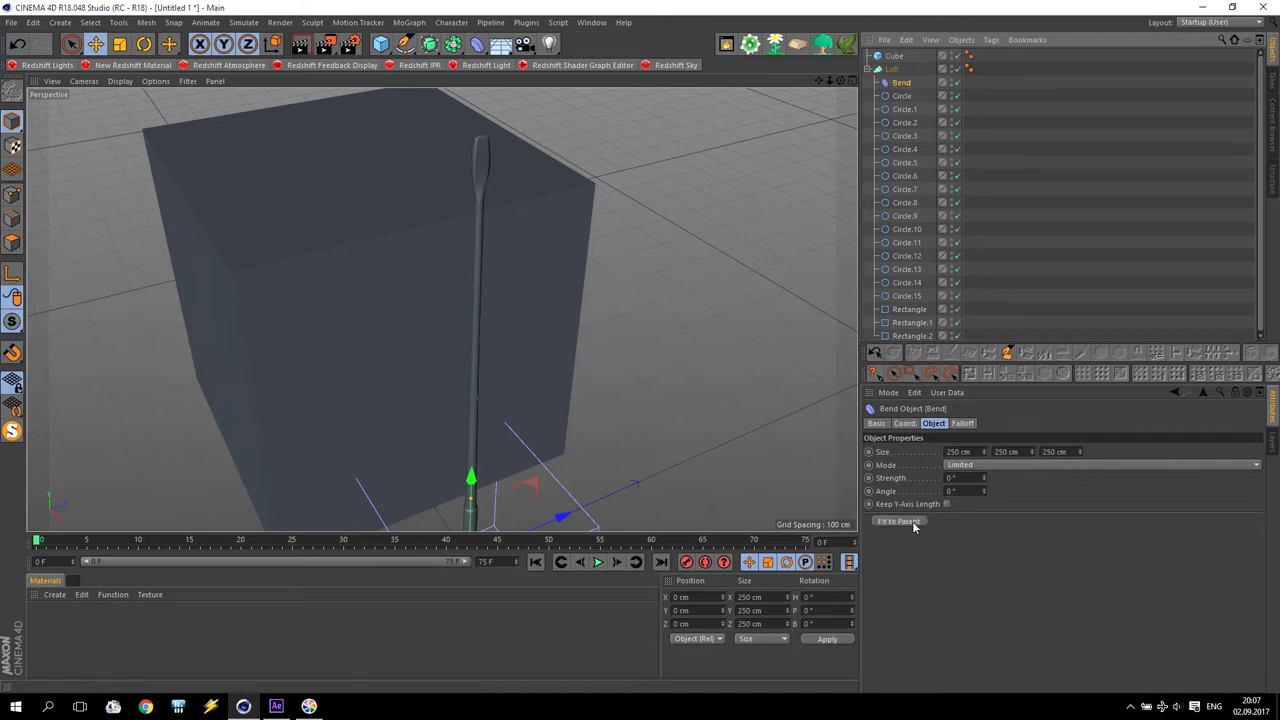
drag(471, 480, 530, 138)
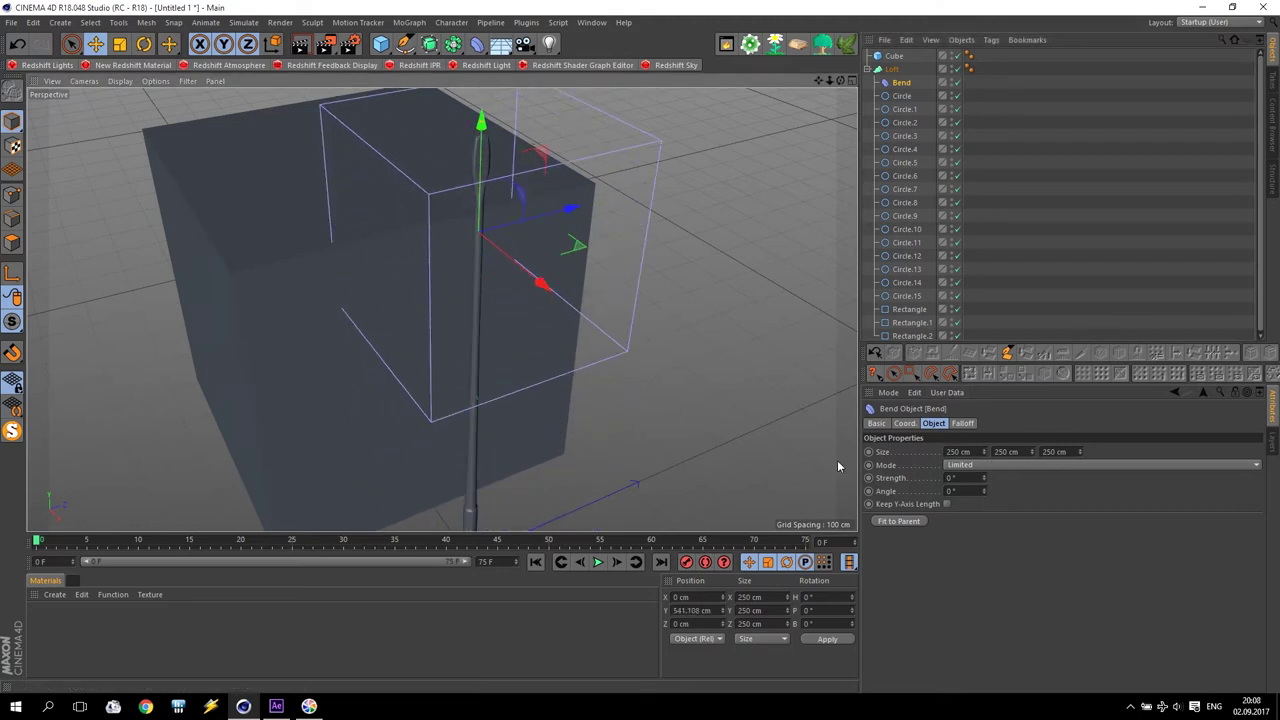
middle_click(659, 453)
middle_click(659, 453)
scroll(517, 366, down, 3)
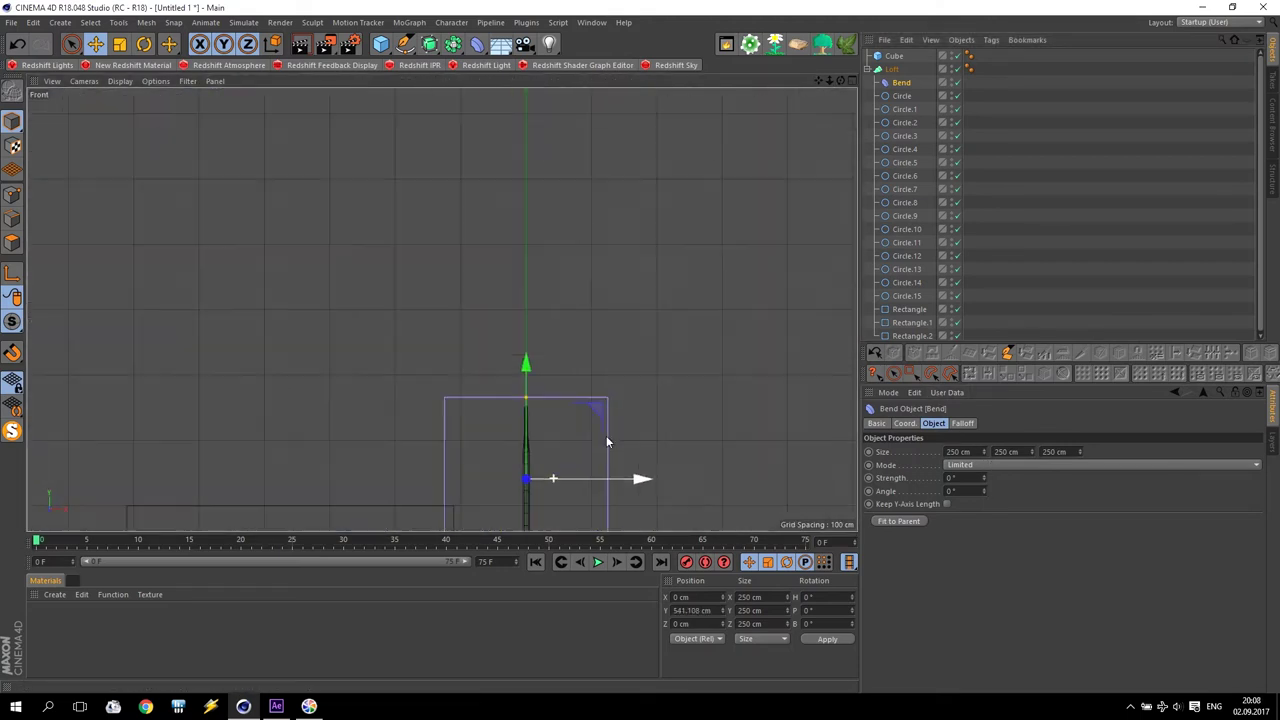
mouse_move(829, 80)
mouse_down()
mouse_move(441, 310)
mouse_move(446, 248)
mouse_up()
drag(517, 209, 517, 265)
Step: Give the Bend 80° strength and a 166 by 128 cm size, raising it slightly
drag(984, 478, 1069, 478)
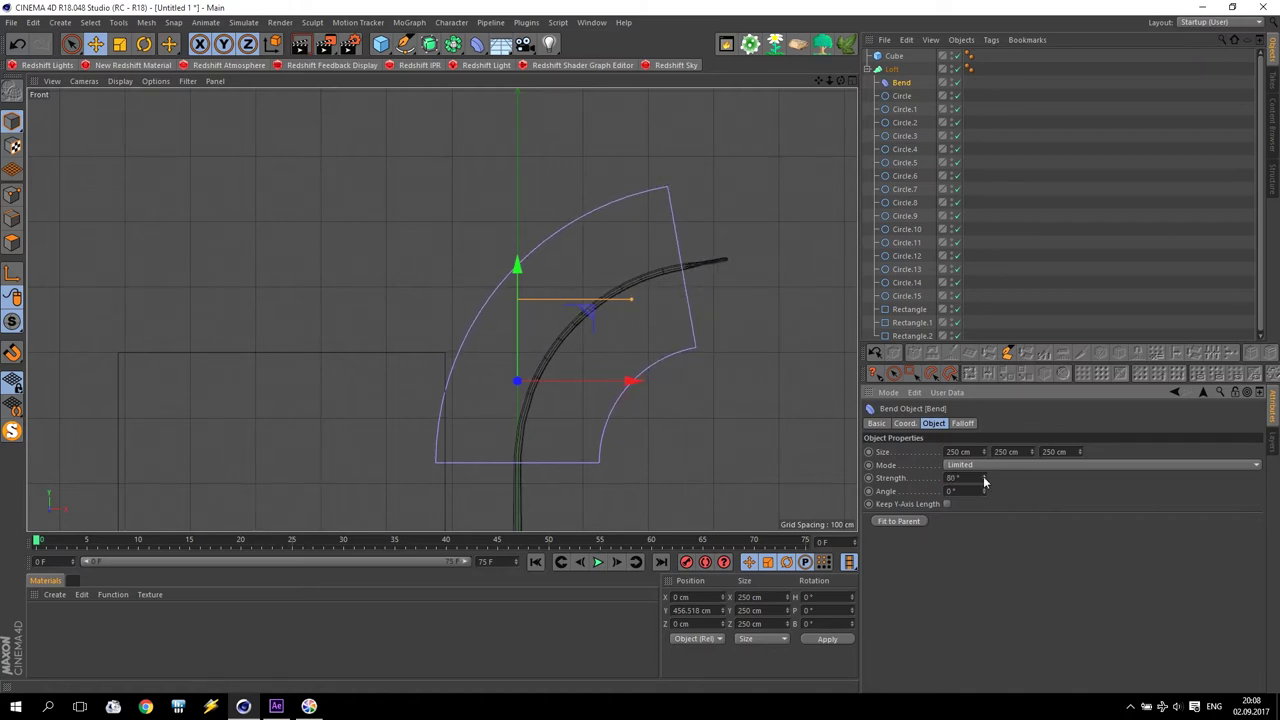
mouse_move(1032, 455)
mouse_down()
mouse_move(950, 456)
mouse_move(980, 456)
mouse_up()
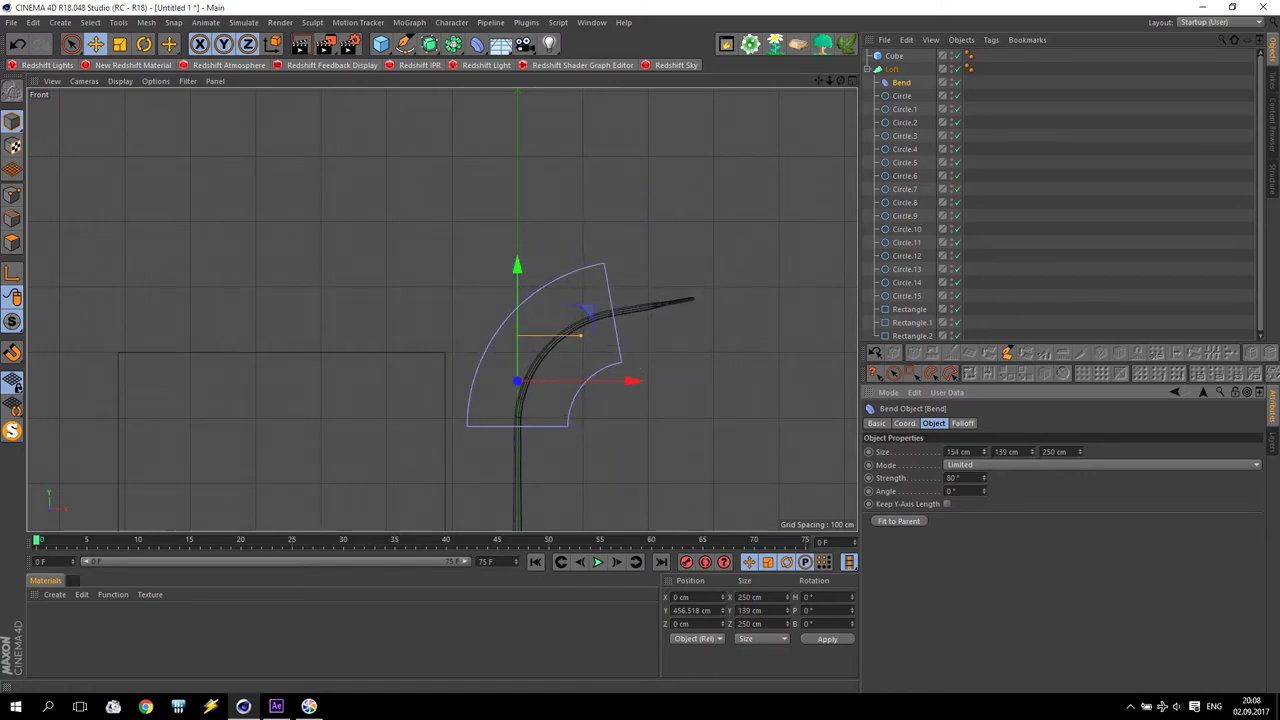
mouse_move(519, 269)
mouse_down()
mouse_move(519, 336)
mouse_move(524, 302)
mouse_up()
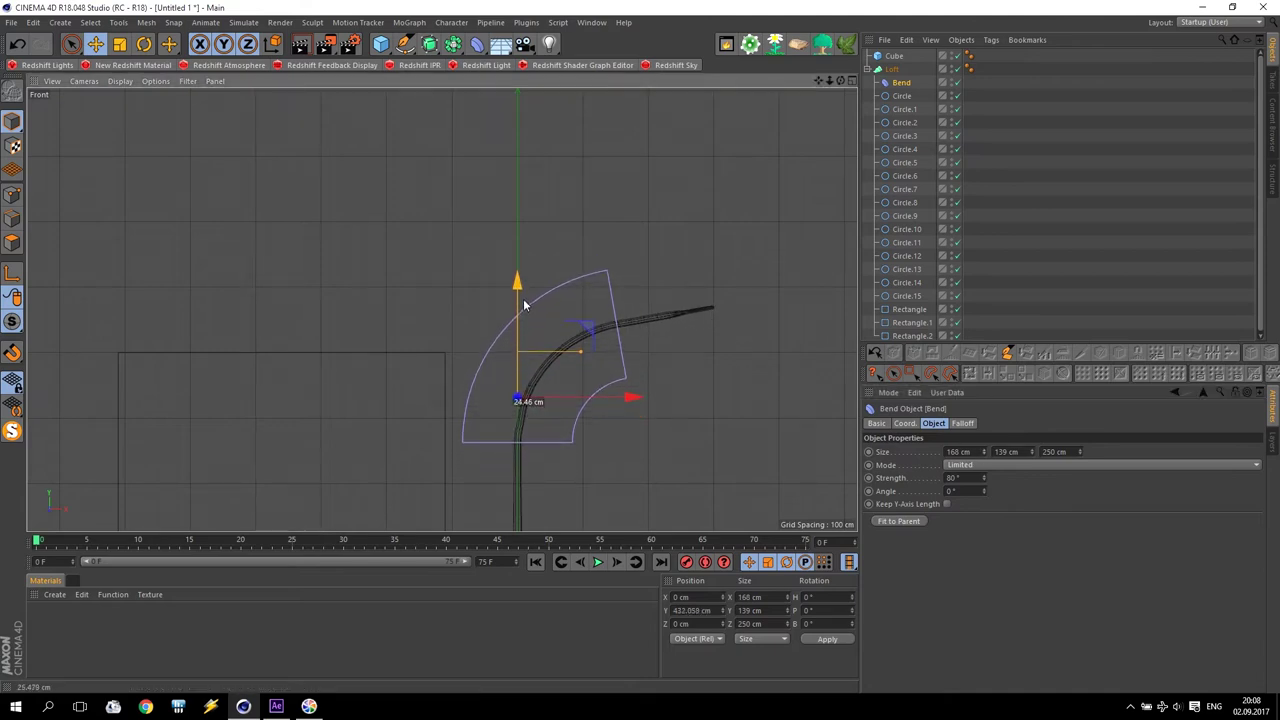
scroll(568, 433, up, 3)
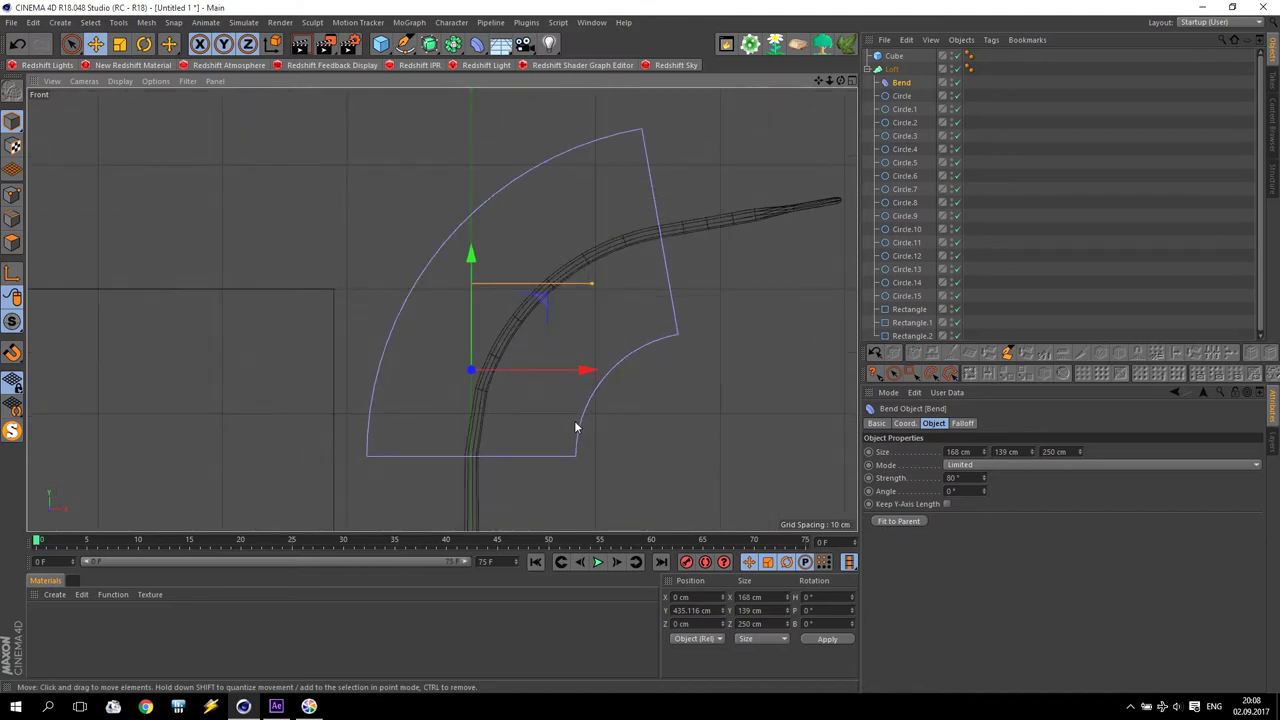
scroll(576, 419, down, 3)
scroll(621, 469, down, 2)
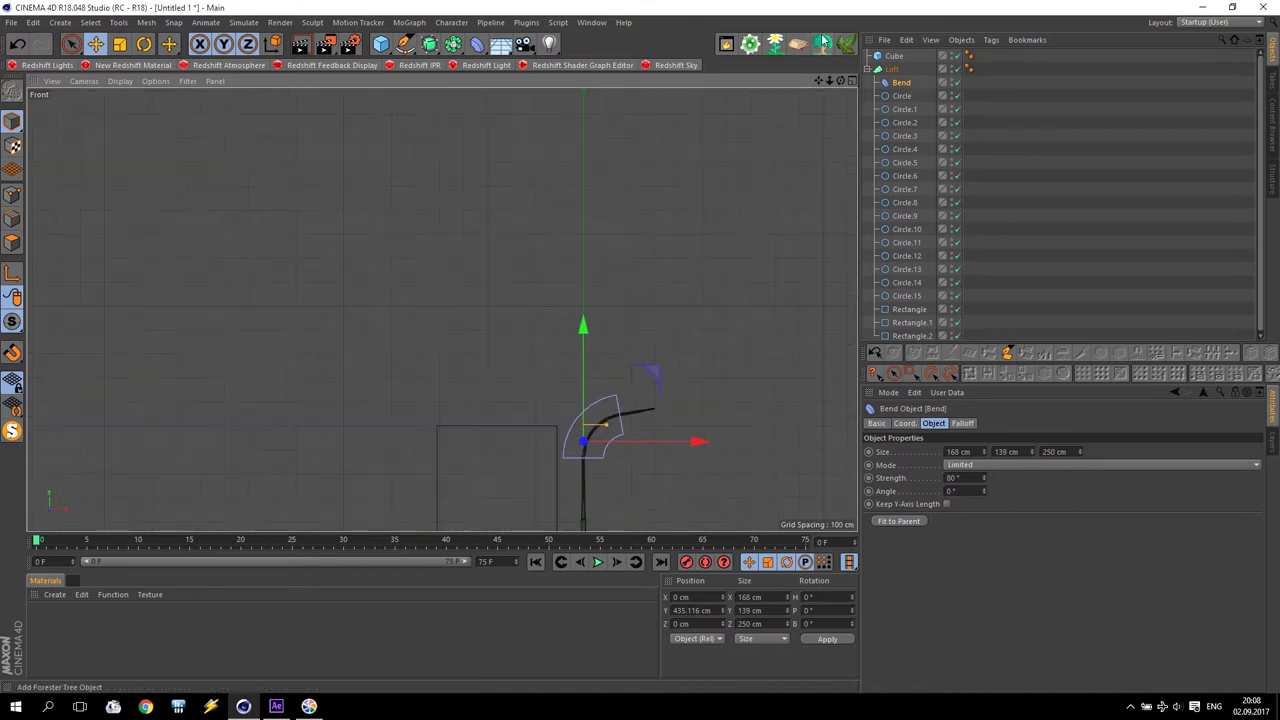
alt+middle_drag(480, 463, 443, 308)
scroll(580, 320, up, 2)
scroll(540, 348, up, 2)
scroll(540, 348, up, 1)
scroll(480, 357, up, 2)
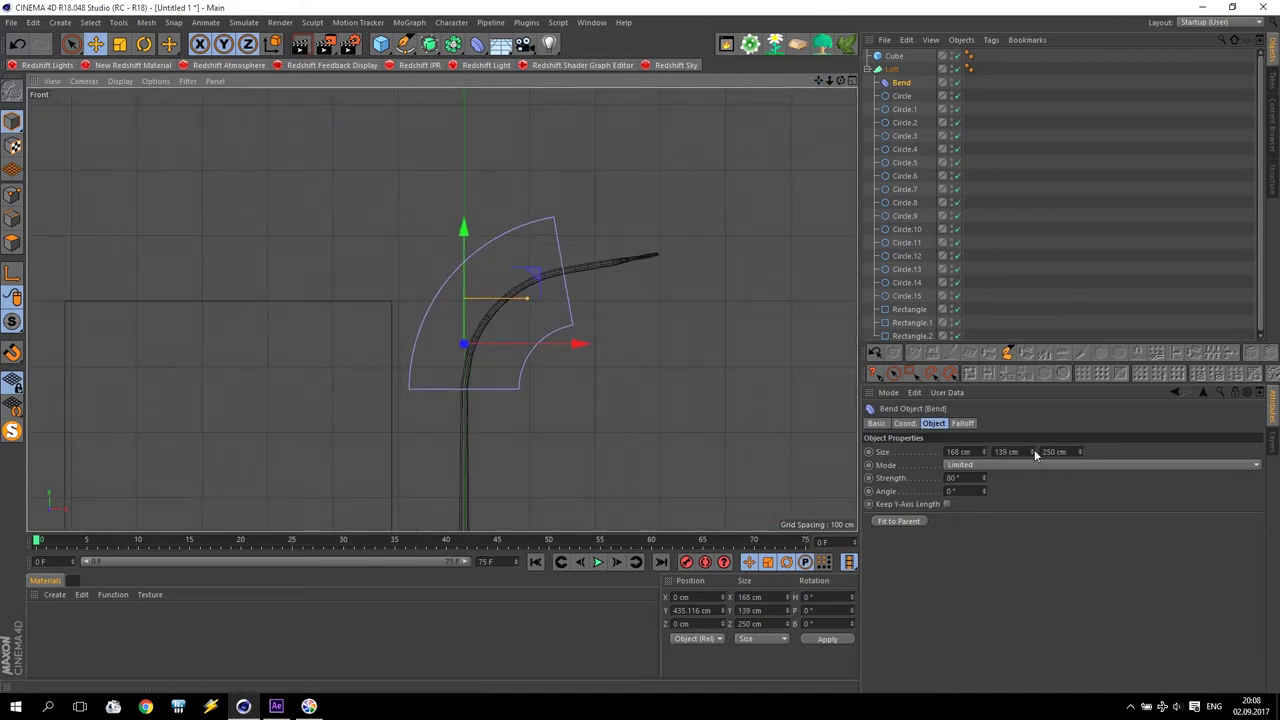
drag(1035, 455, 1035, 458)
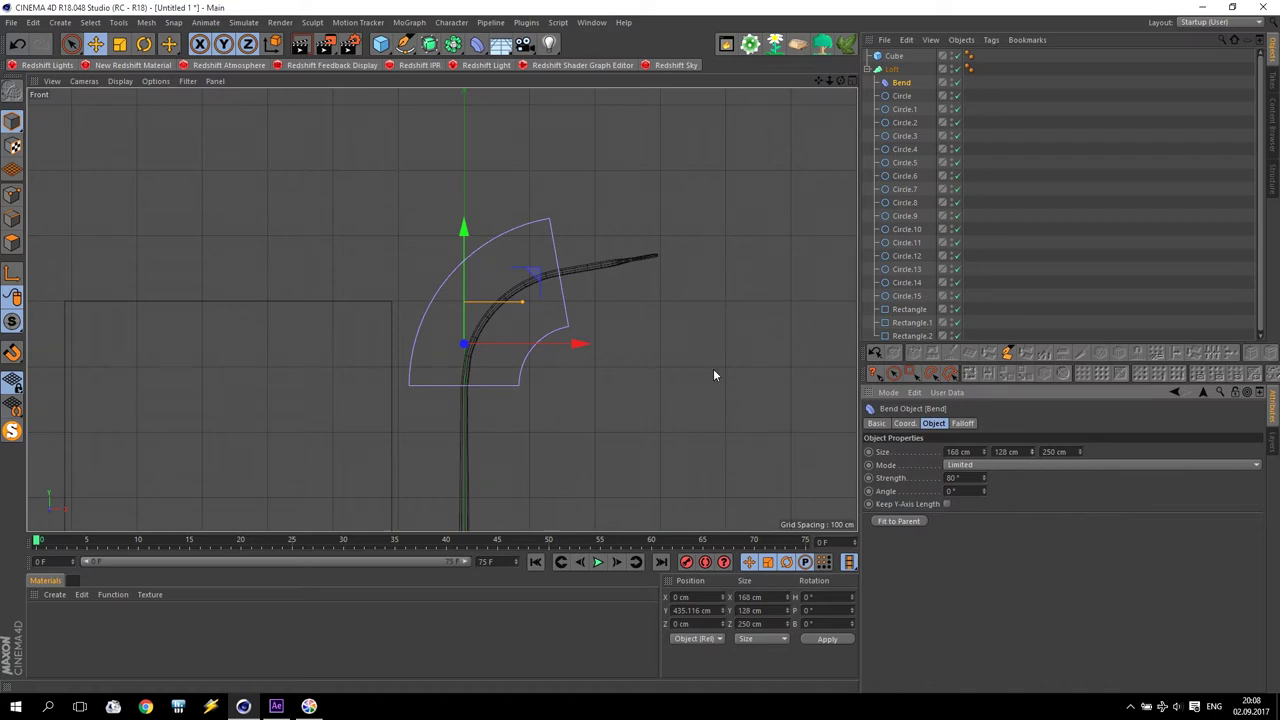
drag(464, 271, 465, 241)
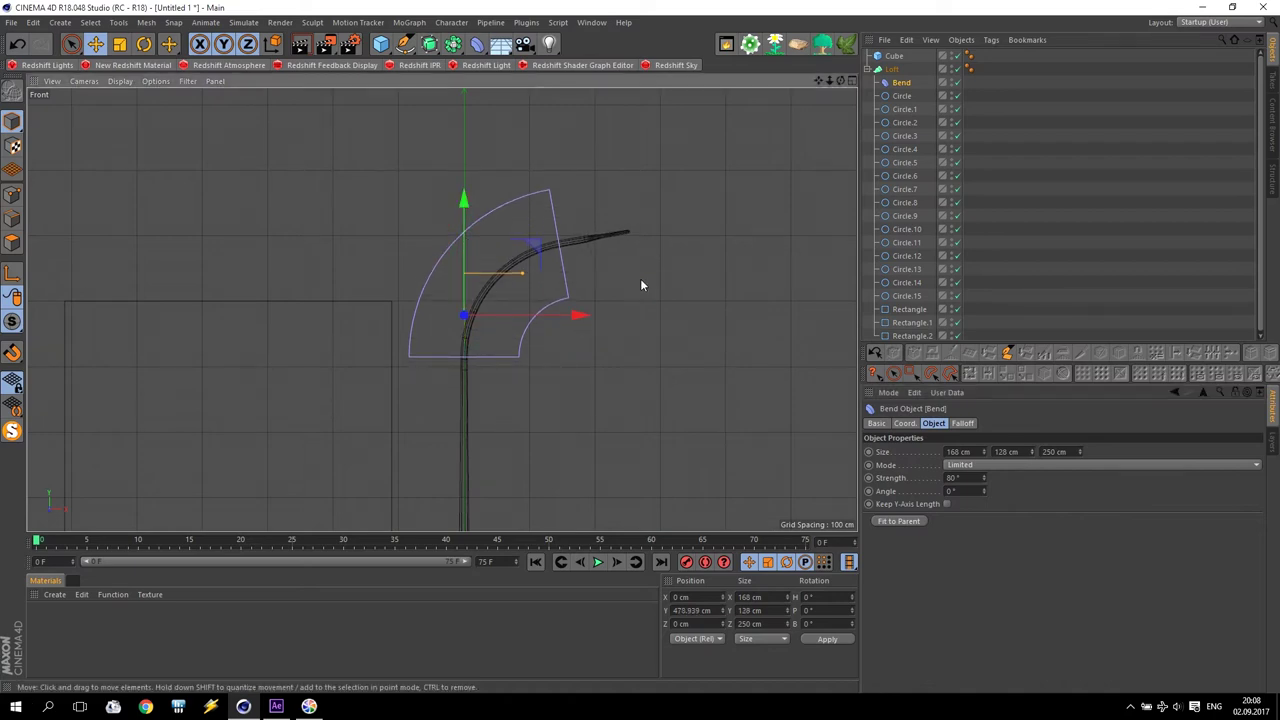
Step: With Bend disabled, raise Circle.5 through Rectangle.2 together along Y
click(956, 82)
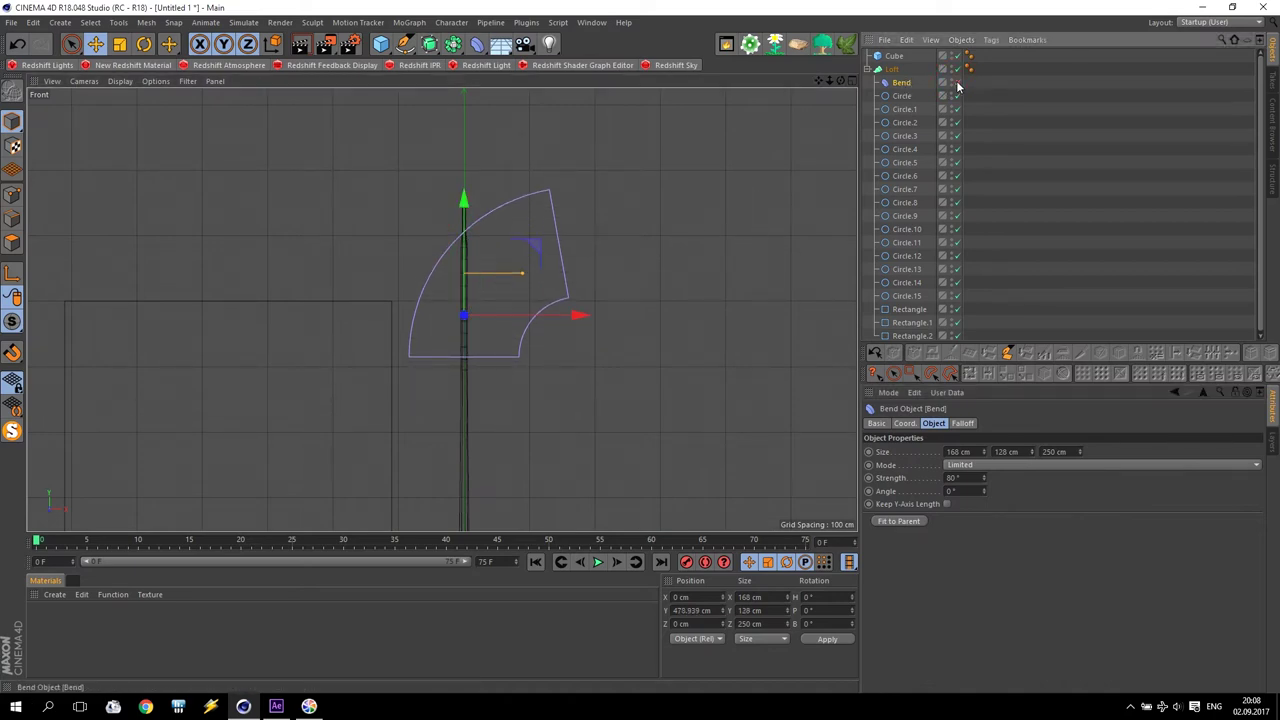
click(909, 245)
click(906, 229)
click(905, 215)
click(901, 189)
click(905, 176)
click(903, 162)
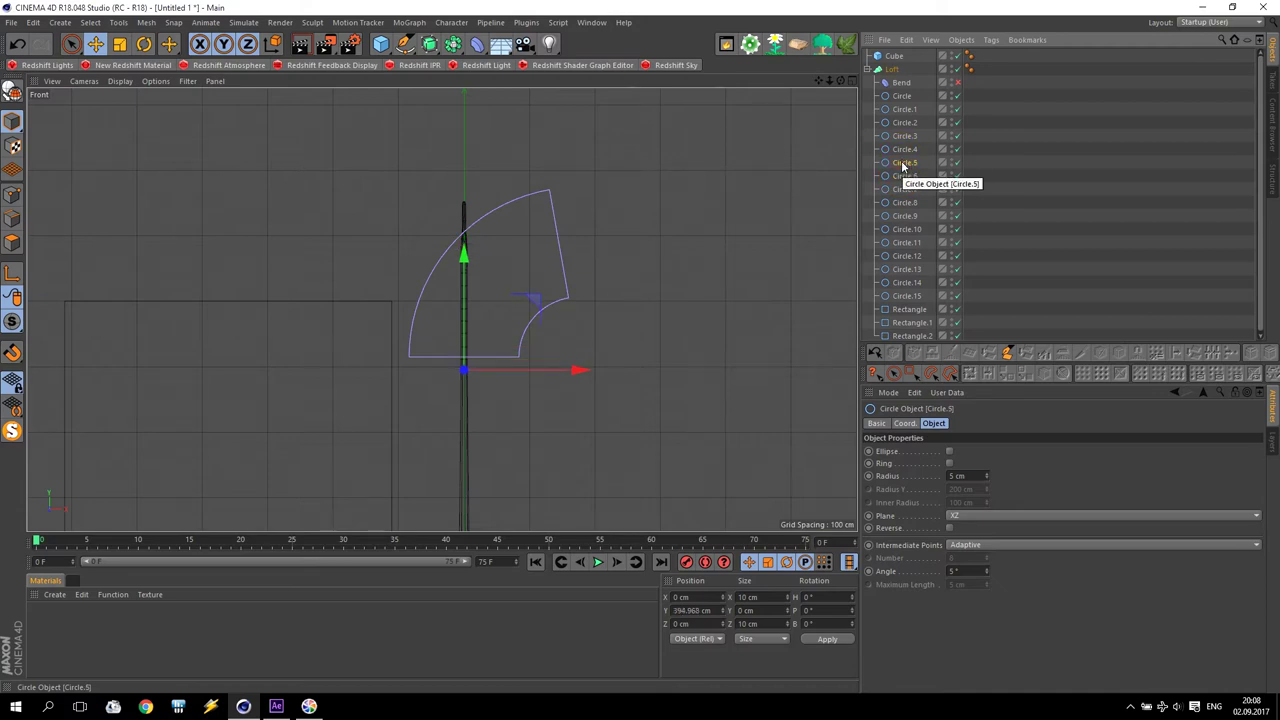
shift+click(908, 335)
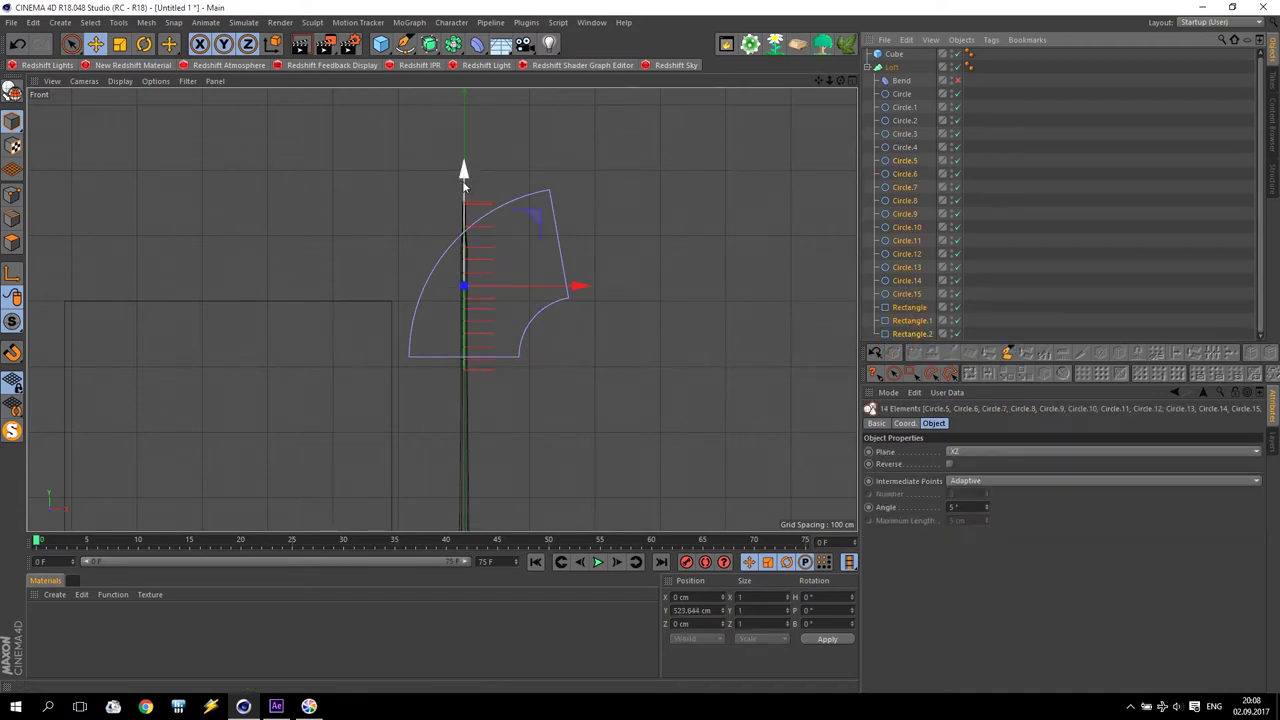
drag(463, 268, 463, 232)
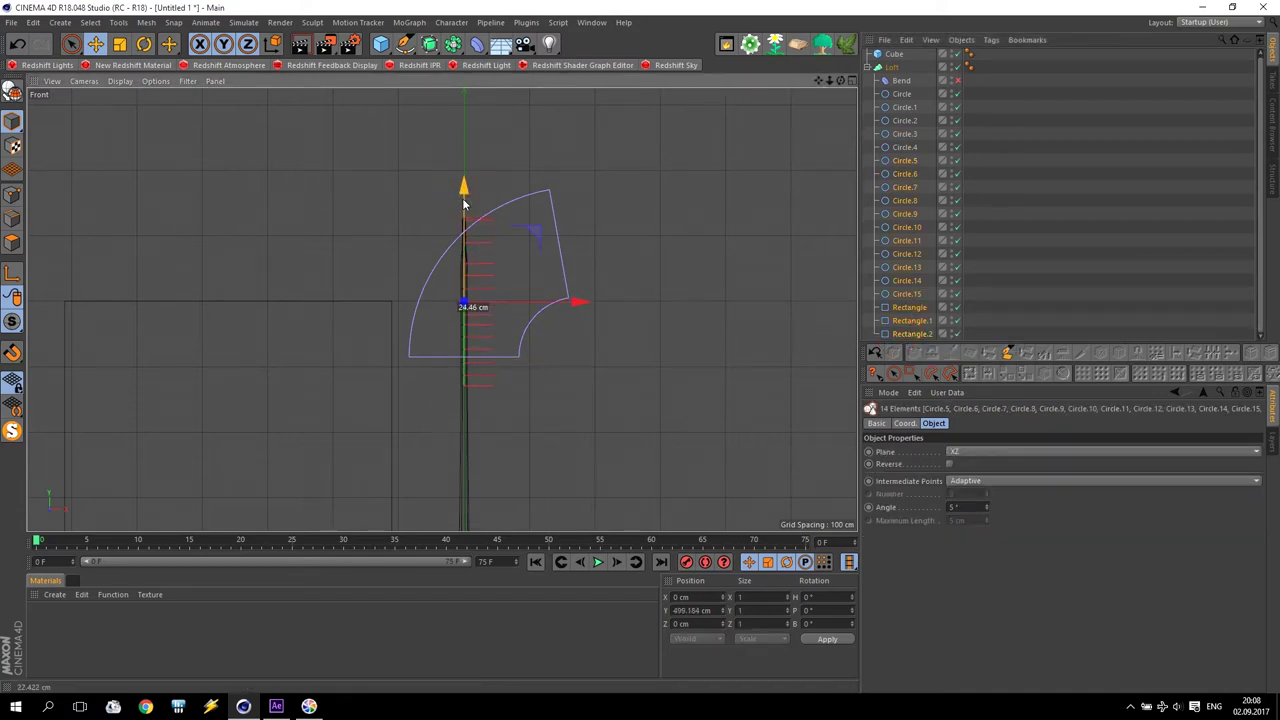
click(538, 377)
Step: Re-enable the Bend deformer and move it to Y 416.771 cm
click(957, 80)
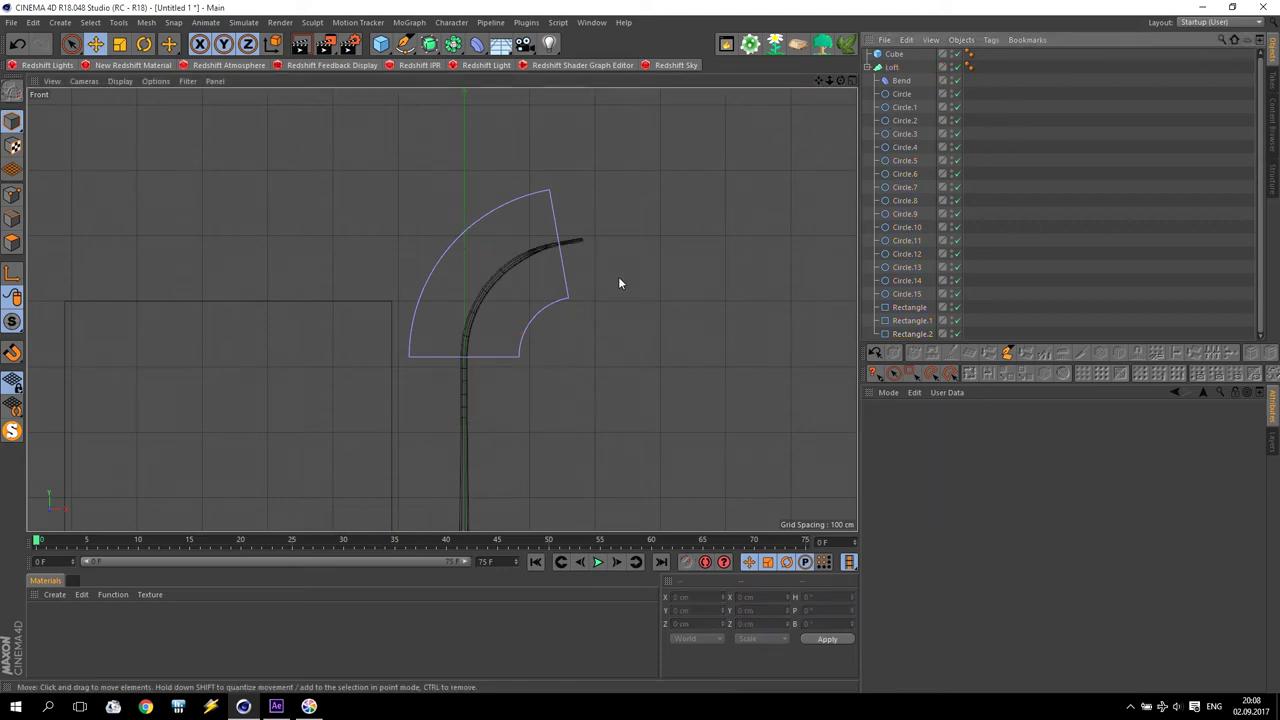
click(498, 213)
drag(465, 253, 466, 305)
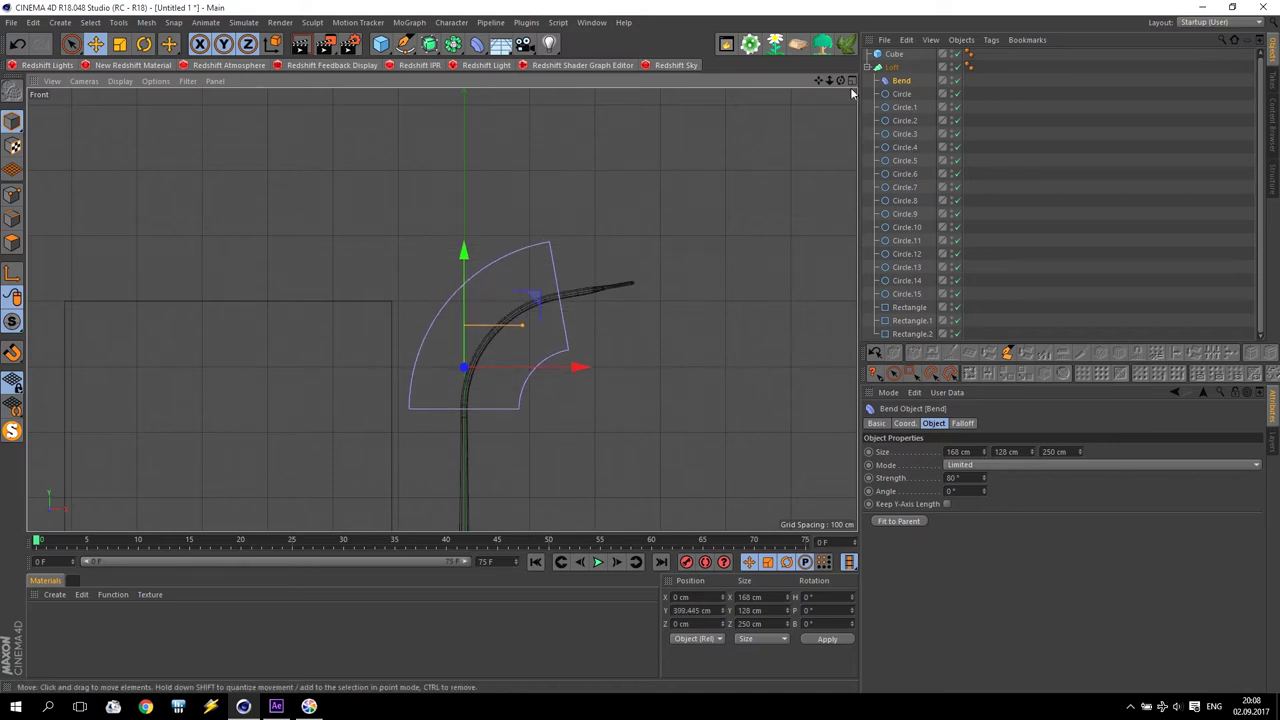
drag(826, 80, 439, 317)
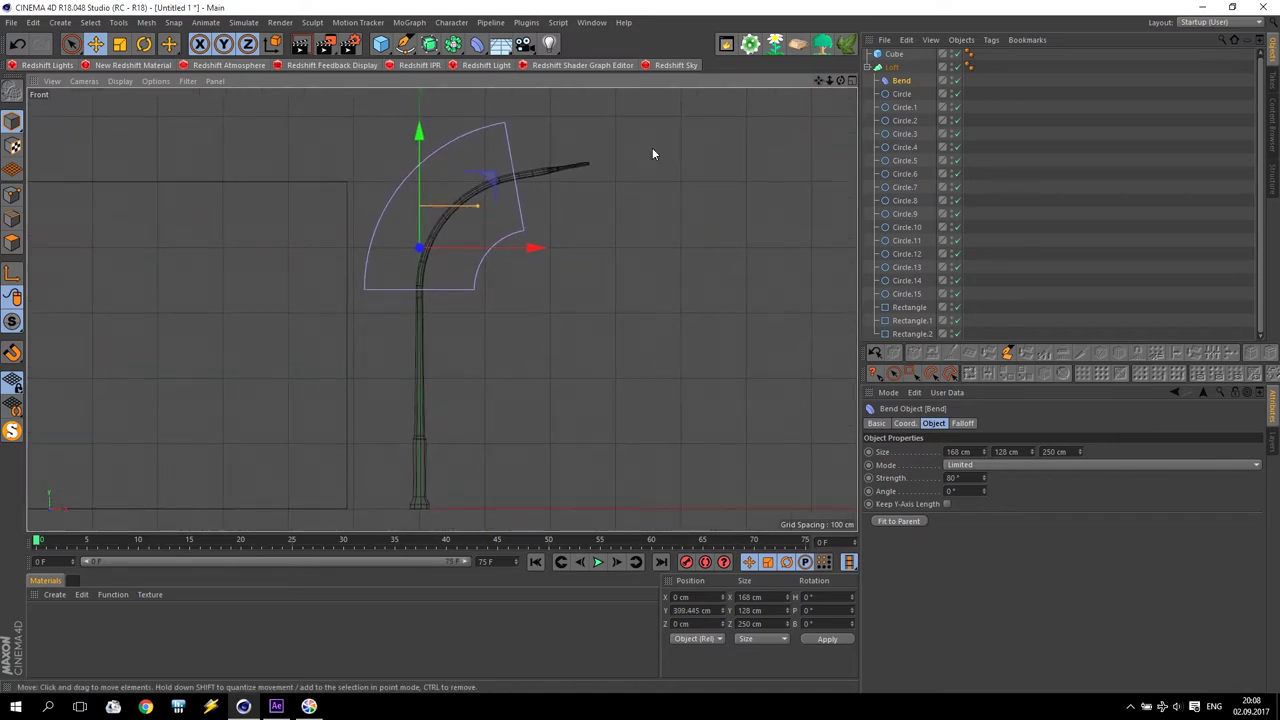
drag(421, 200, 421, 189)
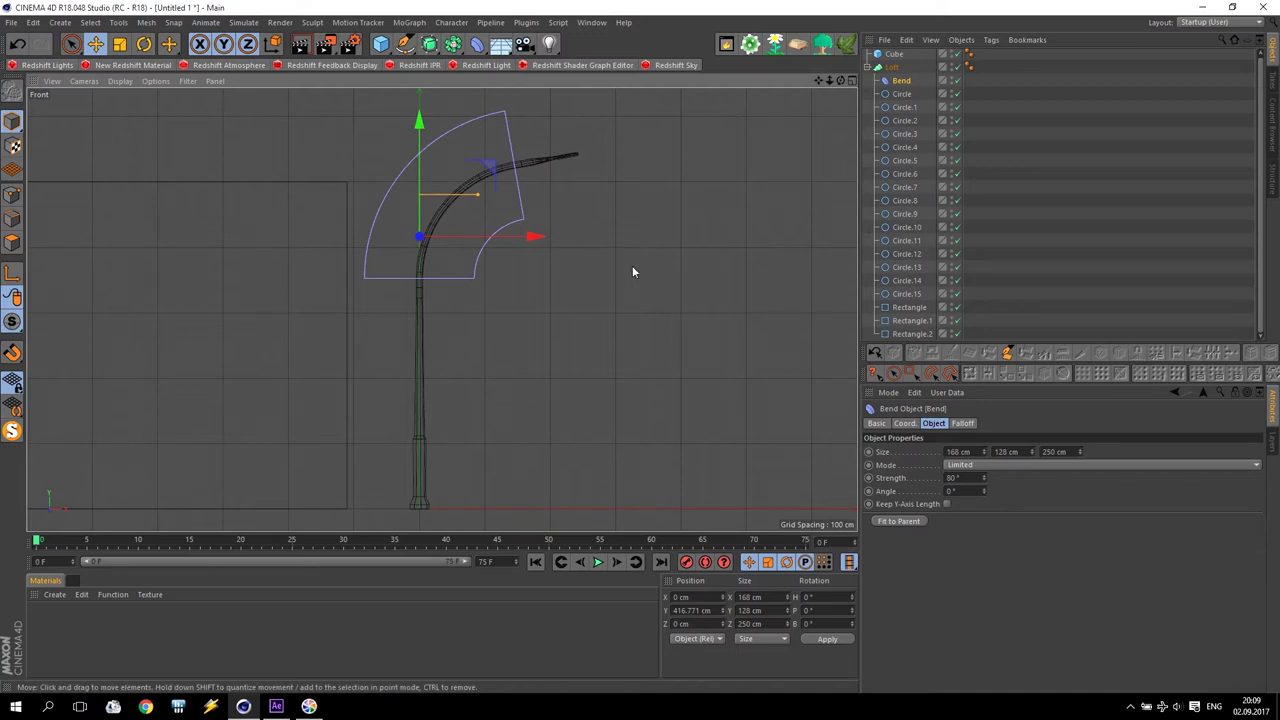
click(560, 299)
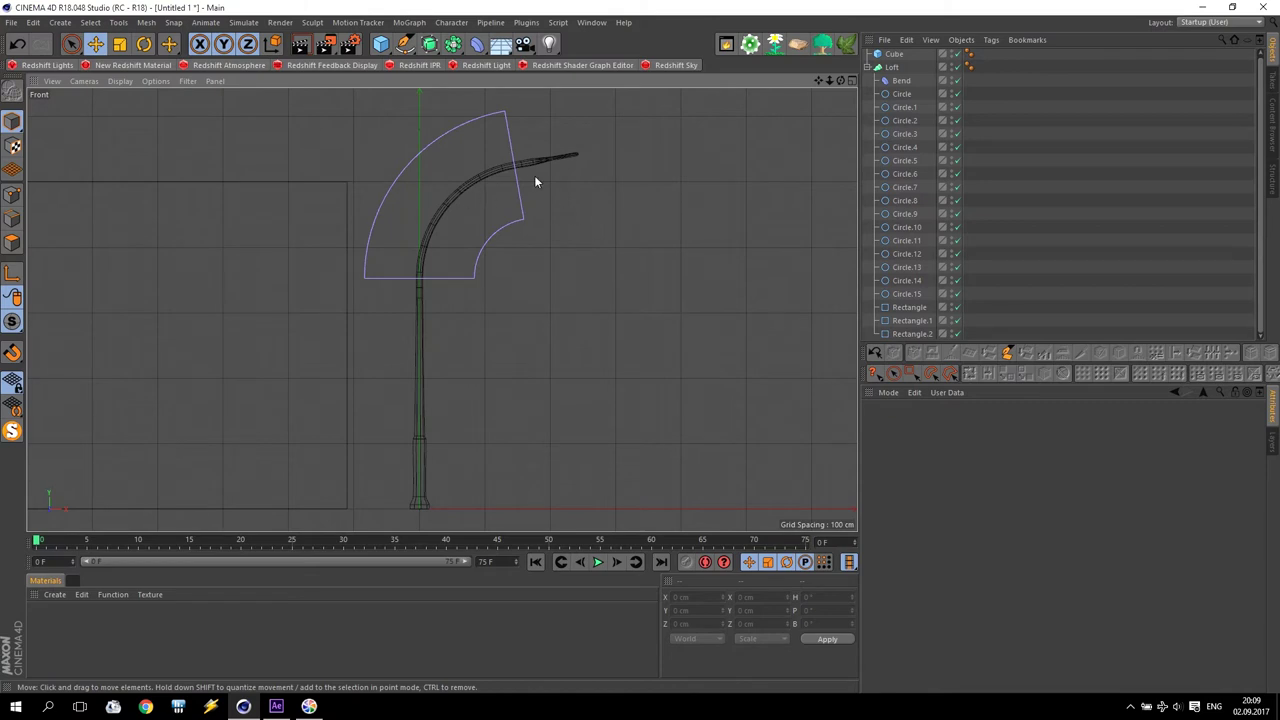
click(315, 191)
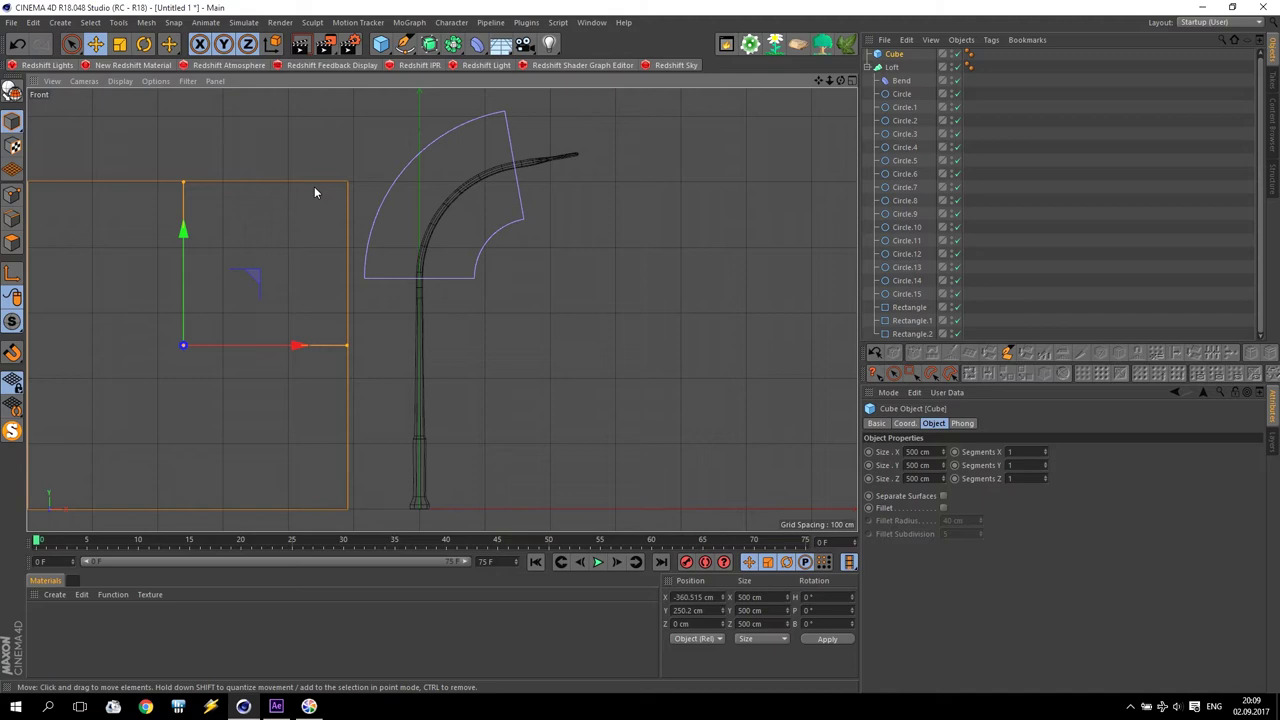
Step: Delete the cube and hide the Bend deformer's outline in the viewport
key(Delete)
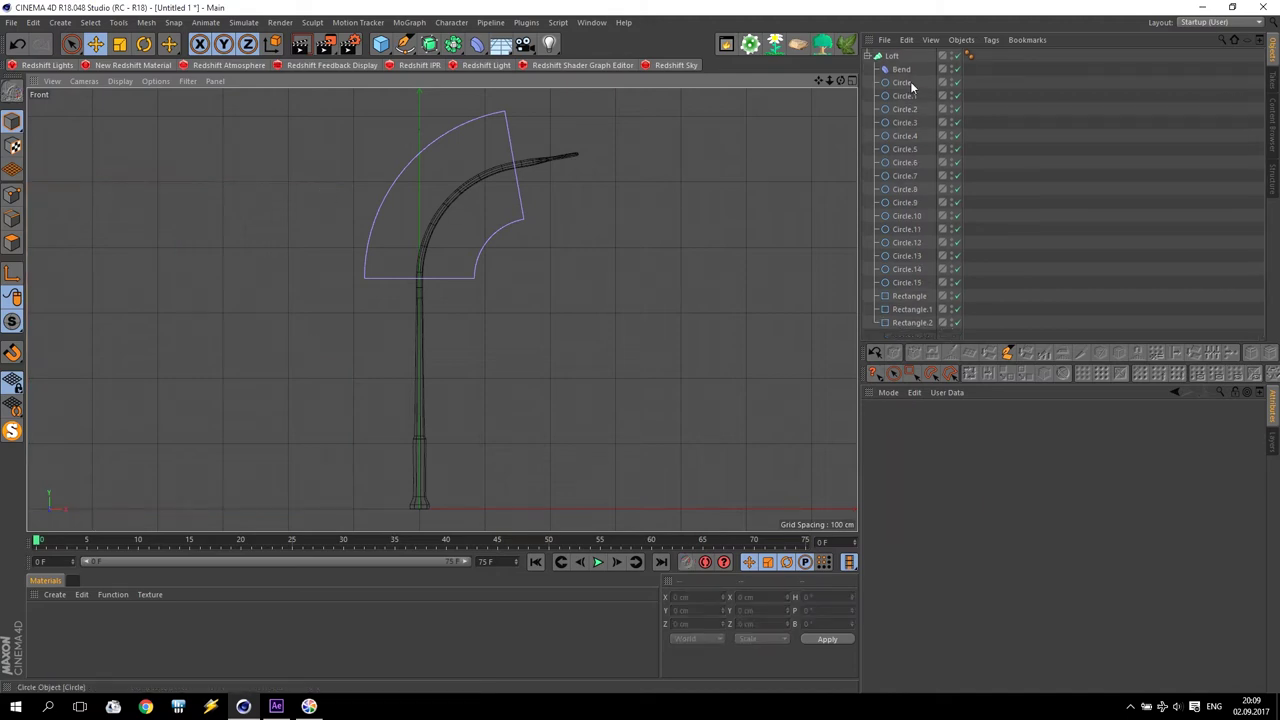
click(952, 68)
click(952, 68)
click(867, 55)
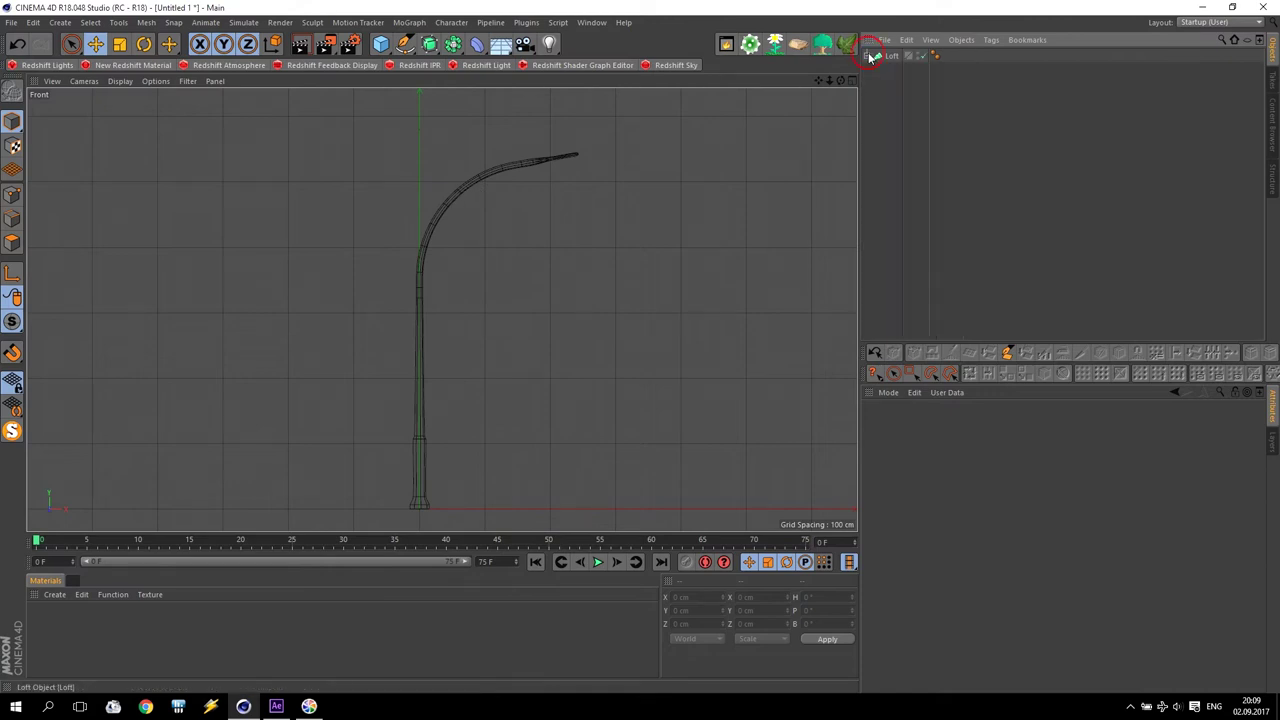
Step: Rename the Loft to 'Street Light' and show all four views
click(892, 55)
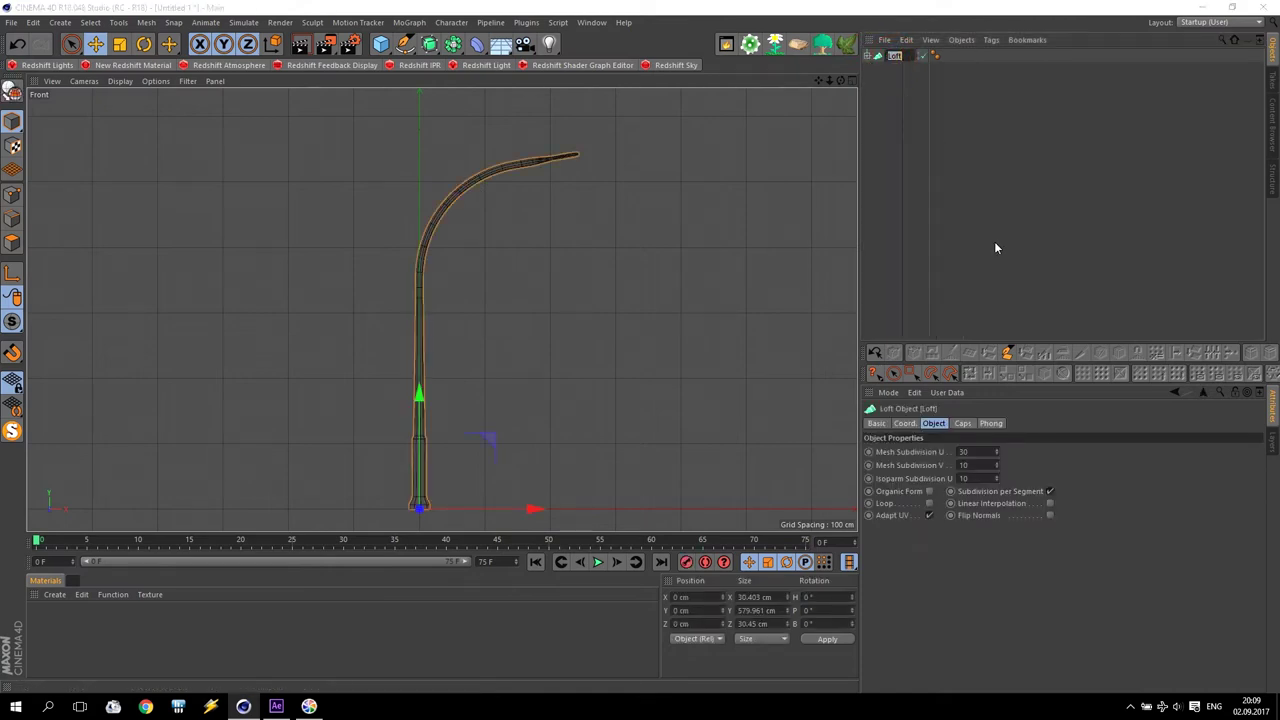
text(s)
text(treet)
text( Lo)
text(ight)
click(892, 147)
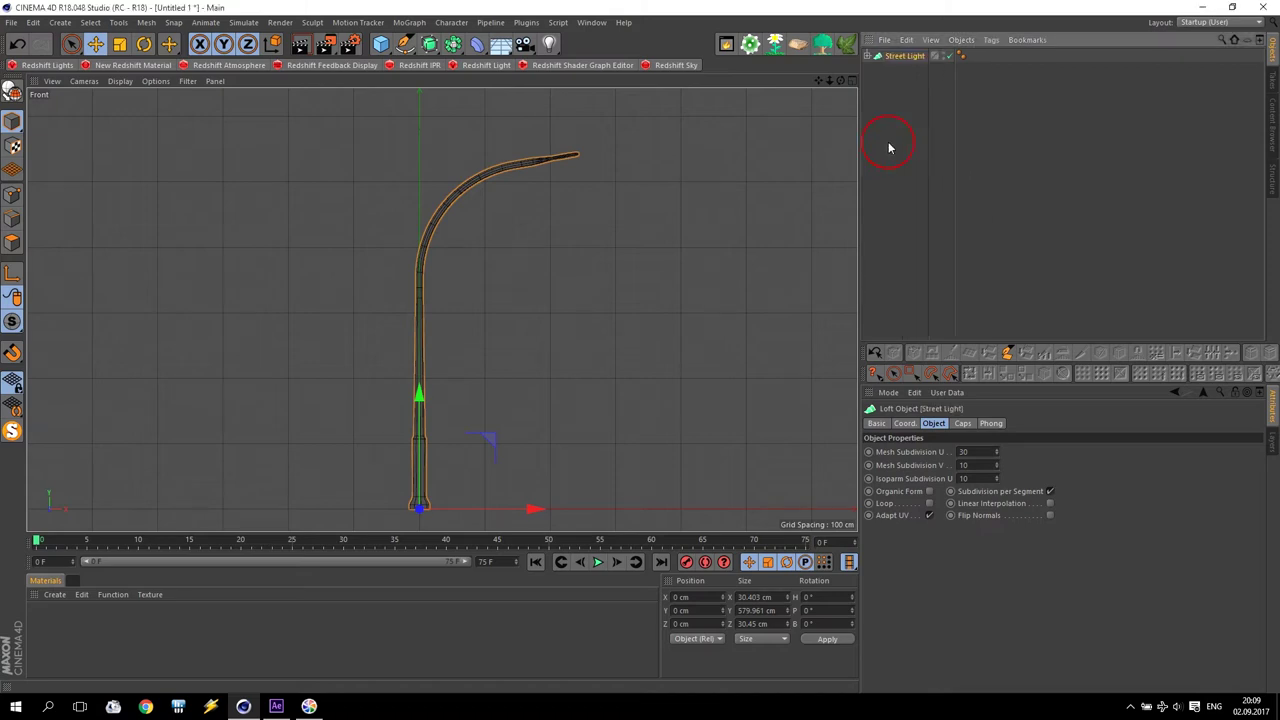
middle_click(504, 266)
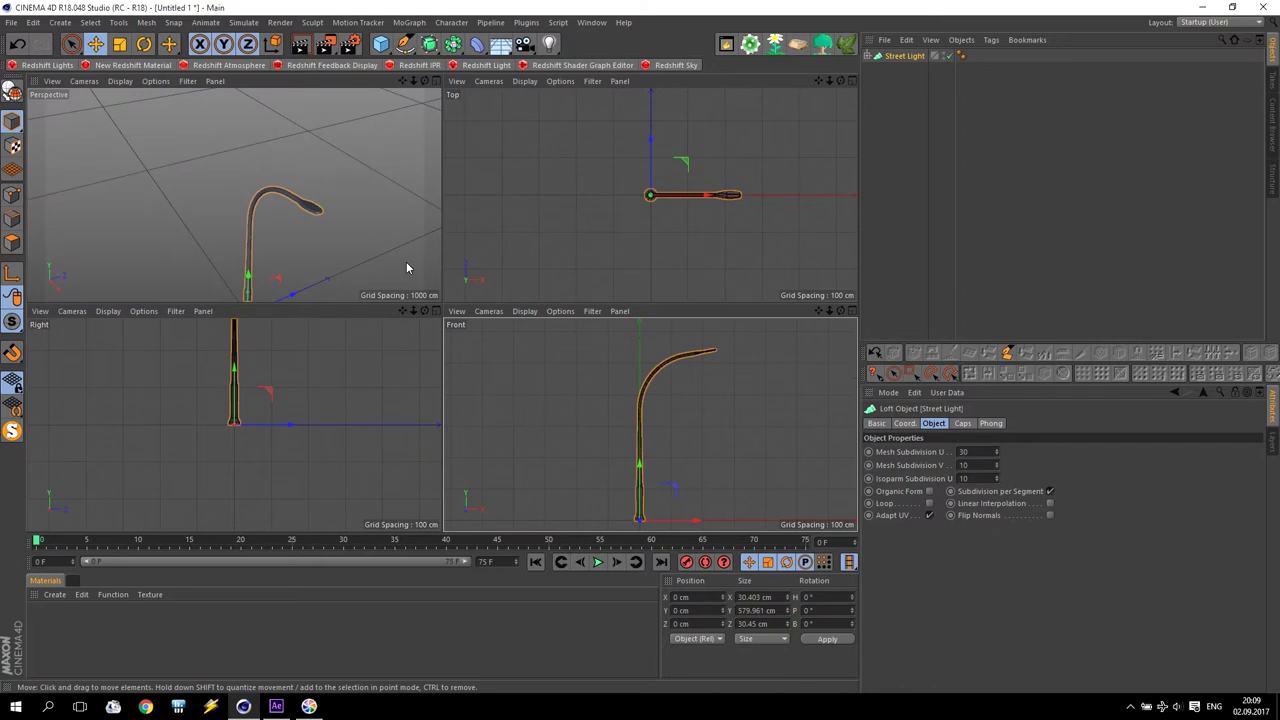
Step: Add a MoGraph Cloner and place the Street Light inside it
mouse_move(408, 91)
mouse_down()
mouse_move(234, 195)
mouse_move(309, 197)
mouse_move(367, 178)
mouse_up()
drag(424, 80, 432, 85)
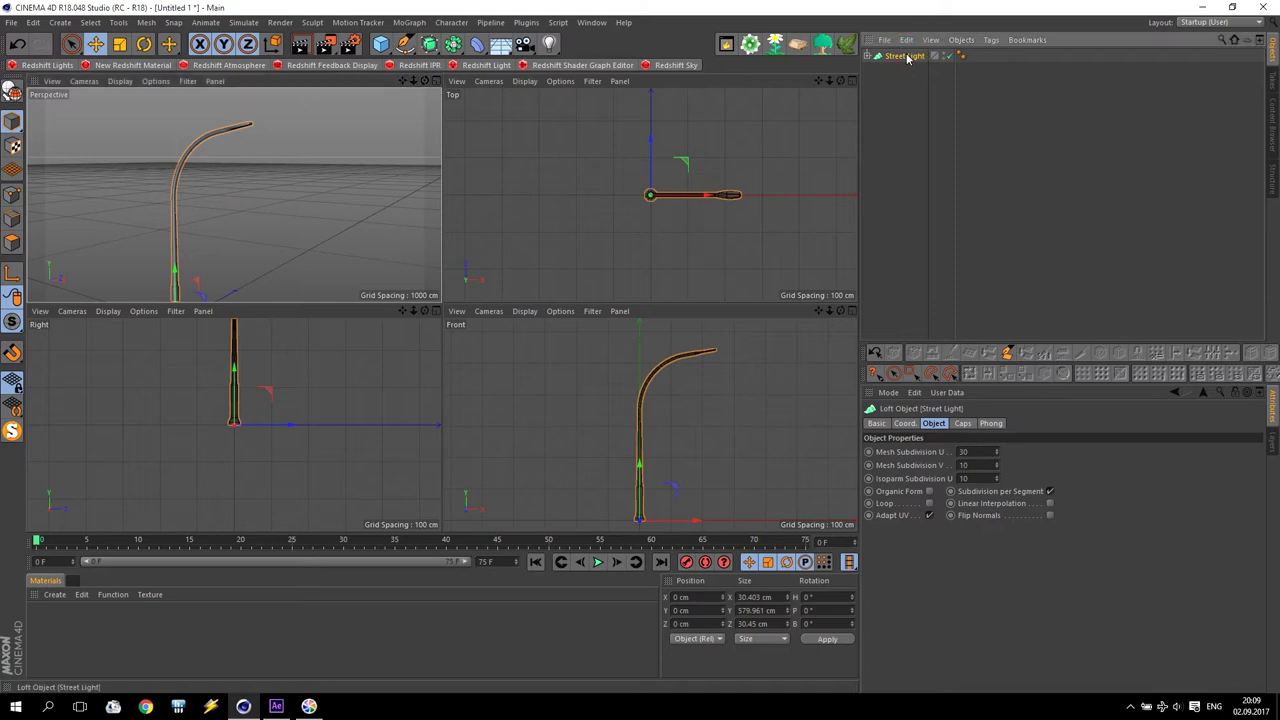
click(409, 22)
click(418, 167)
drag(908, 62, 905, 57)
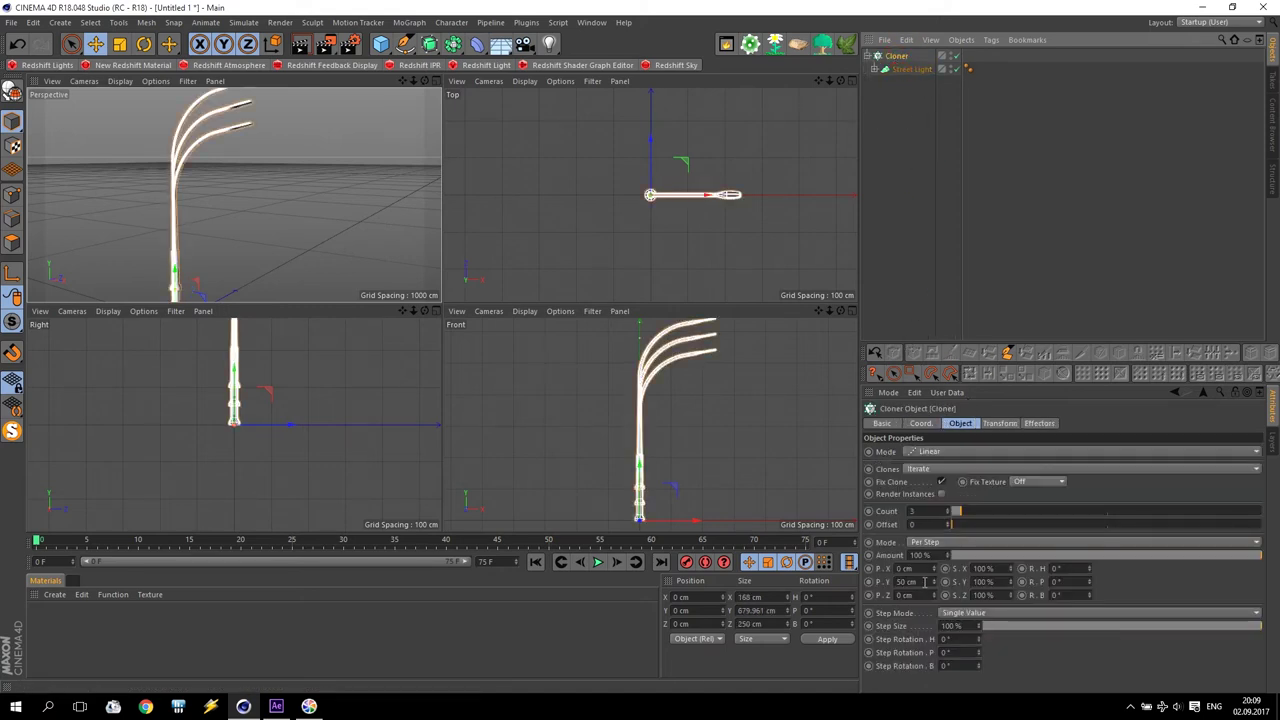
Step: Set the clones to 0 cm Y offset, 400 cm Z spacing, and a count of 25
double_click(910, 581)
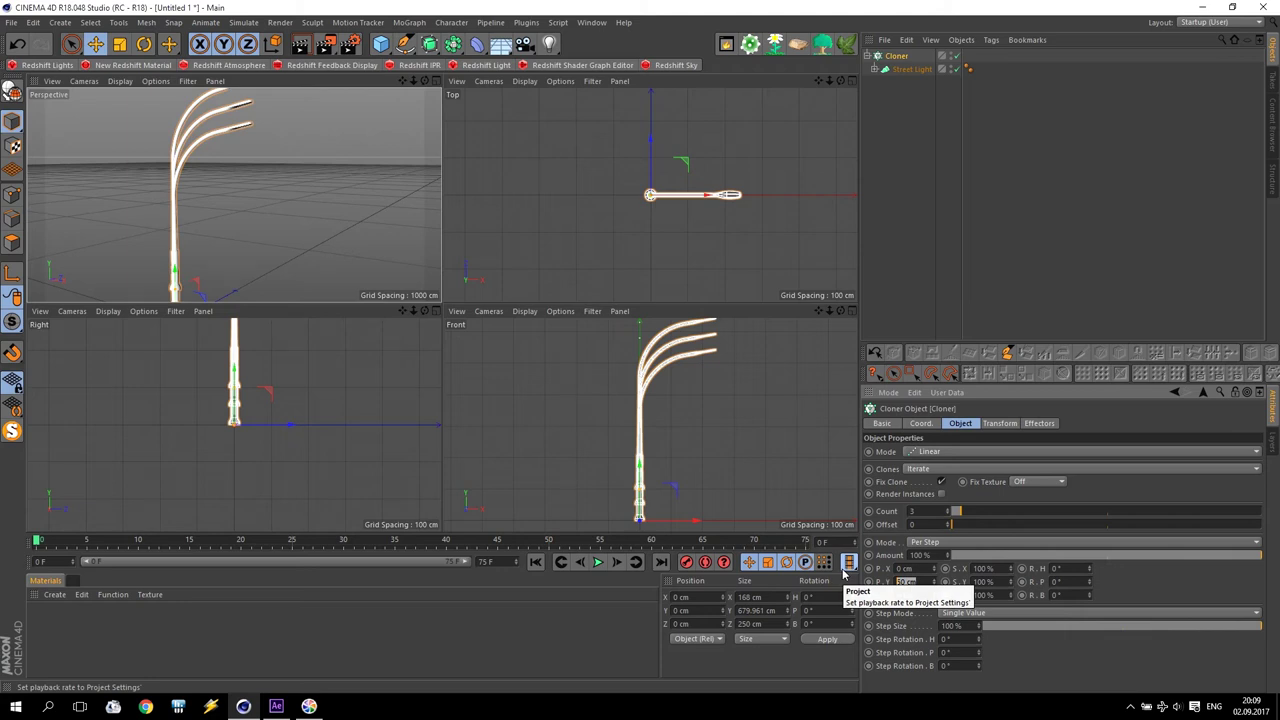
text(0)
key(Return)
drag(934, 600, 934, 600)
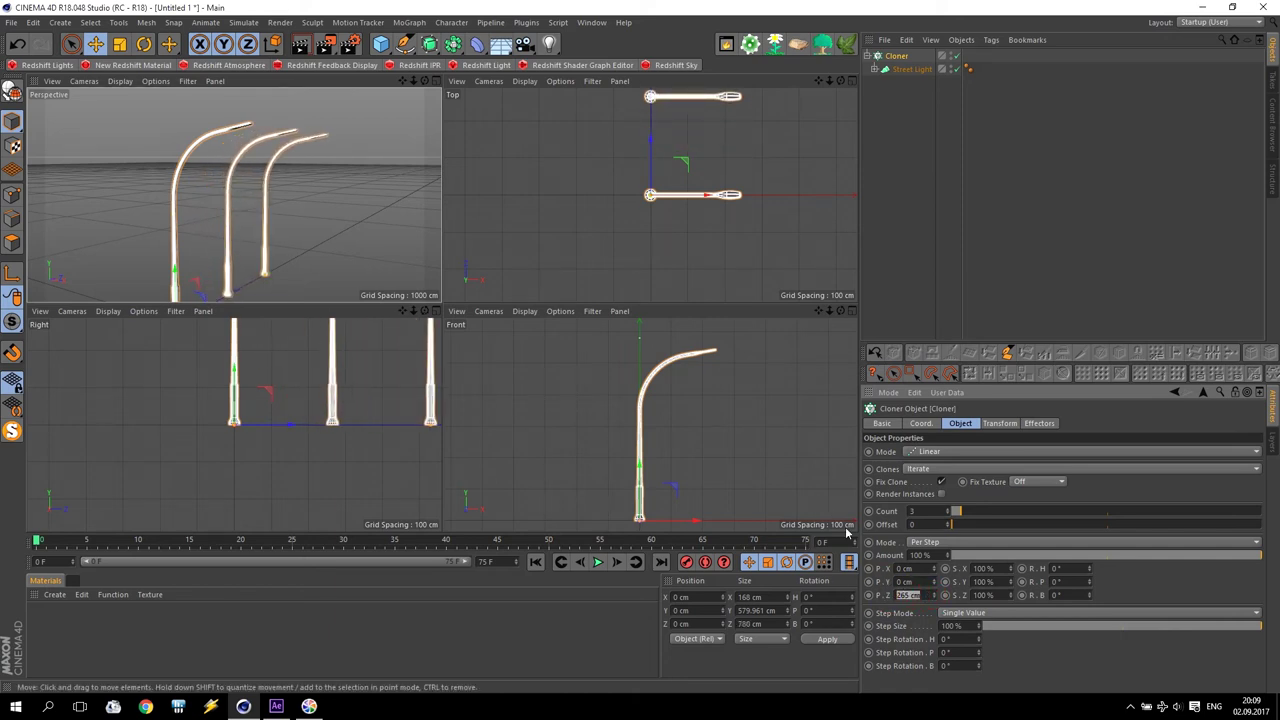
text(300)
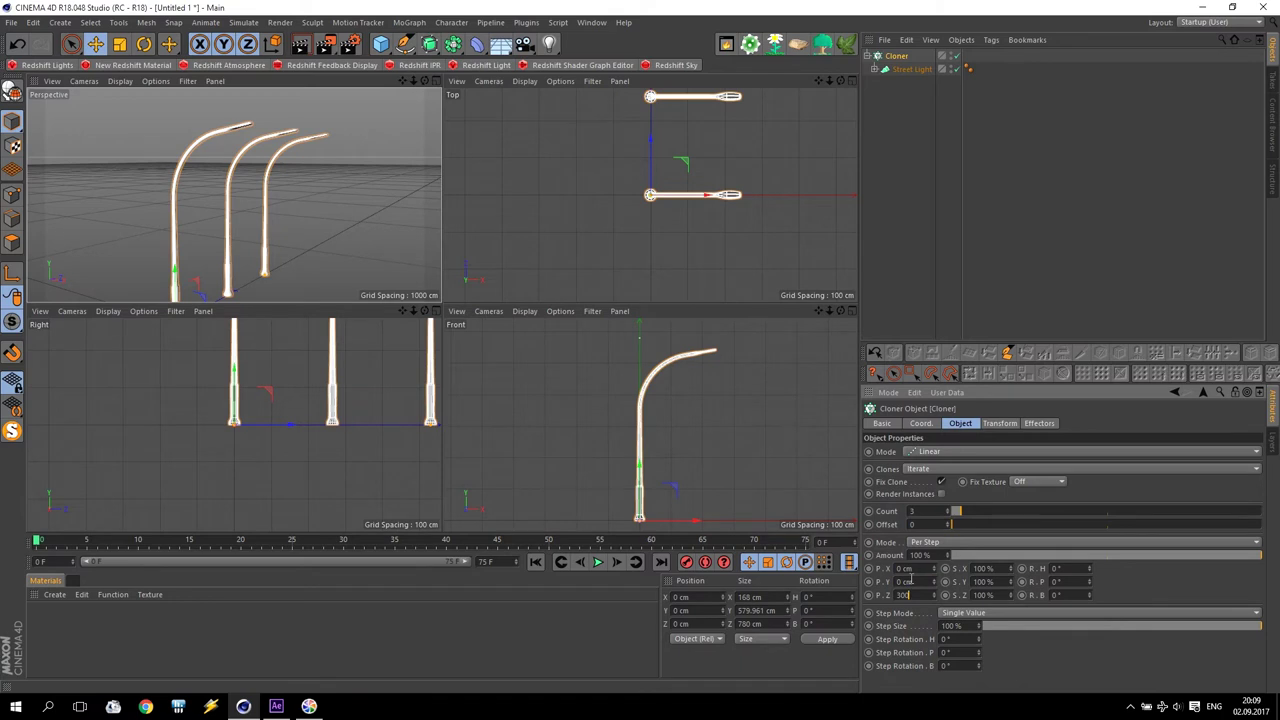
key(Return)
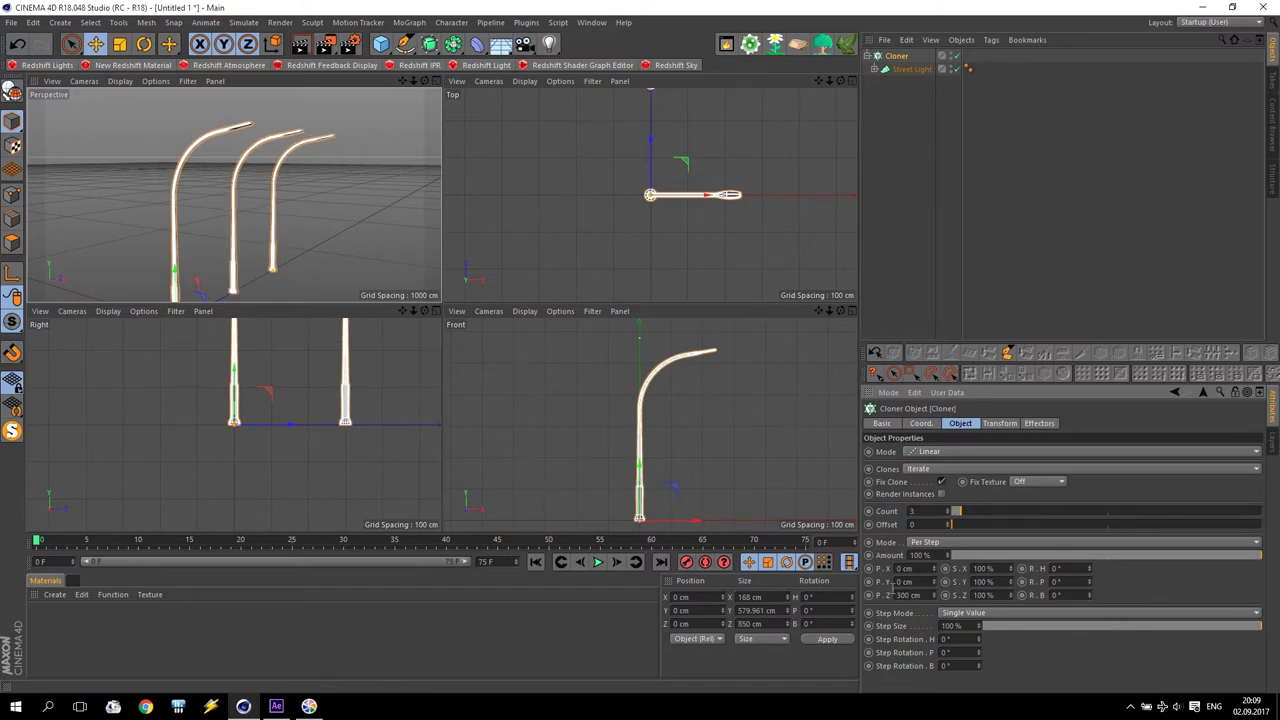
click(905, 595)
text(400)
key(Return)
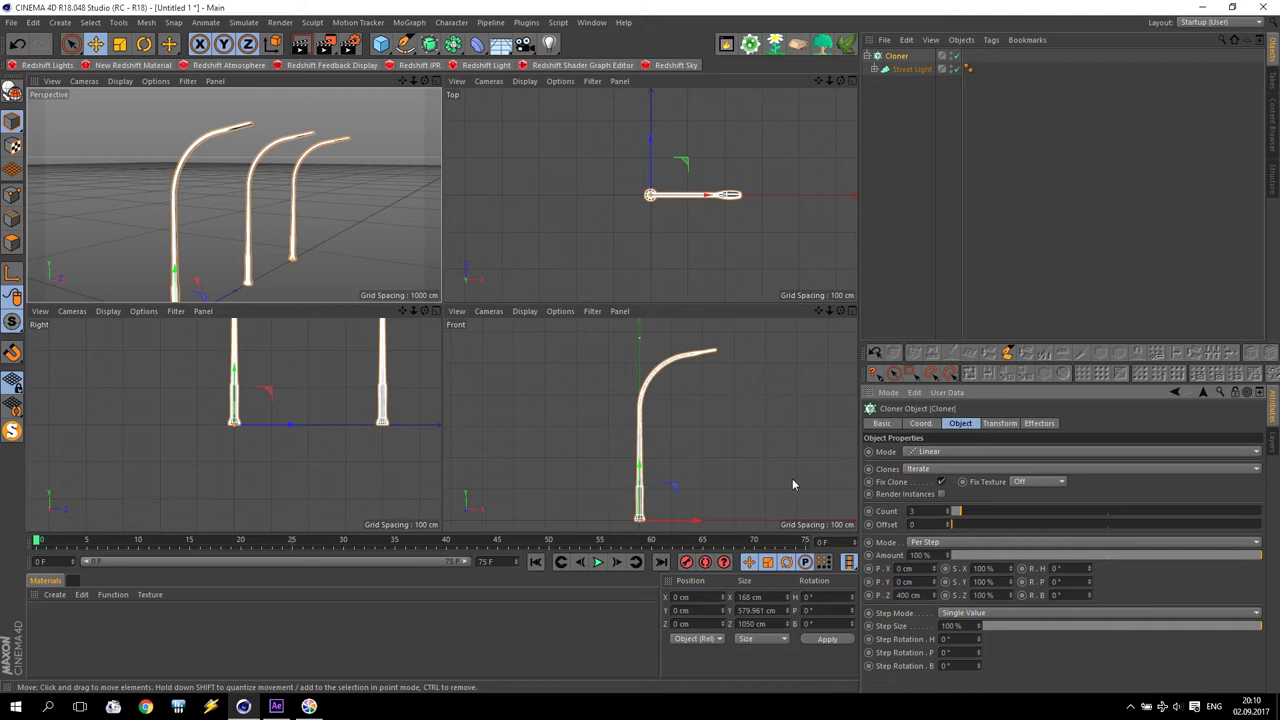
drag(950, 513, 1025, 511)
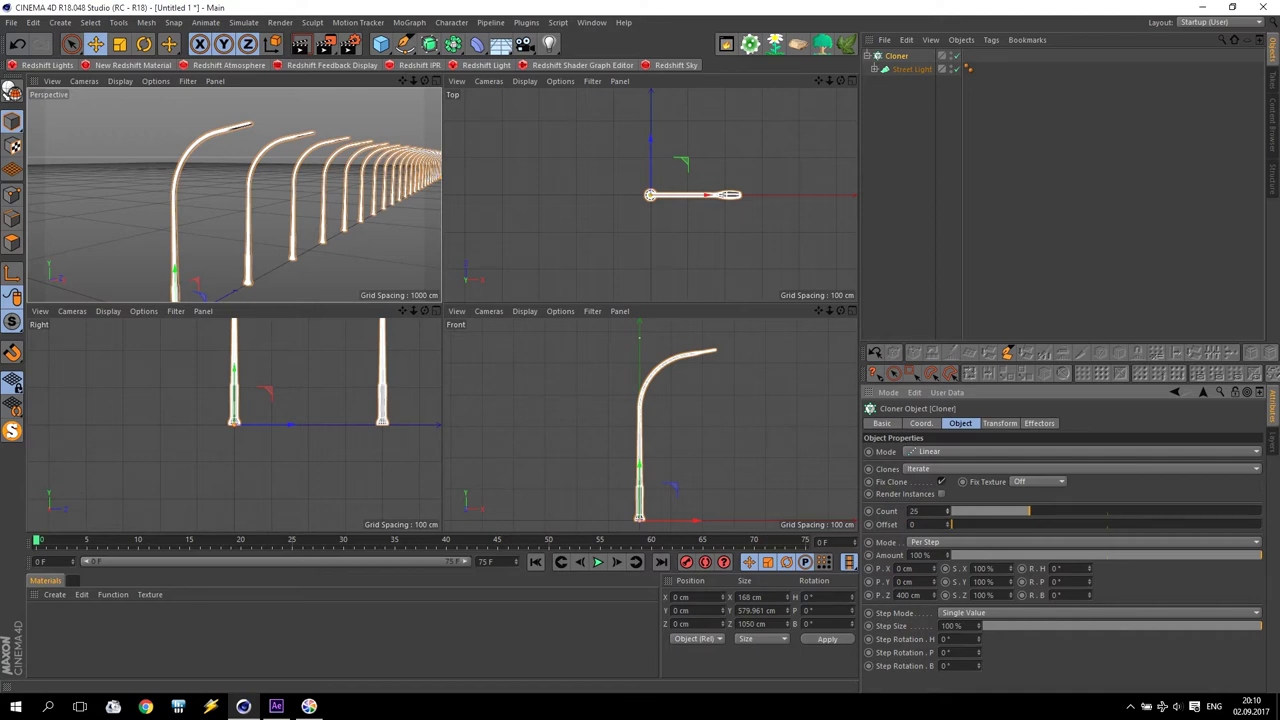
mouse_move(403, 80)
mouse_down()
mouse_move(380, 137)
mouse_move(390, 120)
mouse_move(233, 195)
mouse_move(314, 208)
mouse_up()
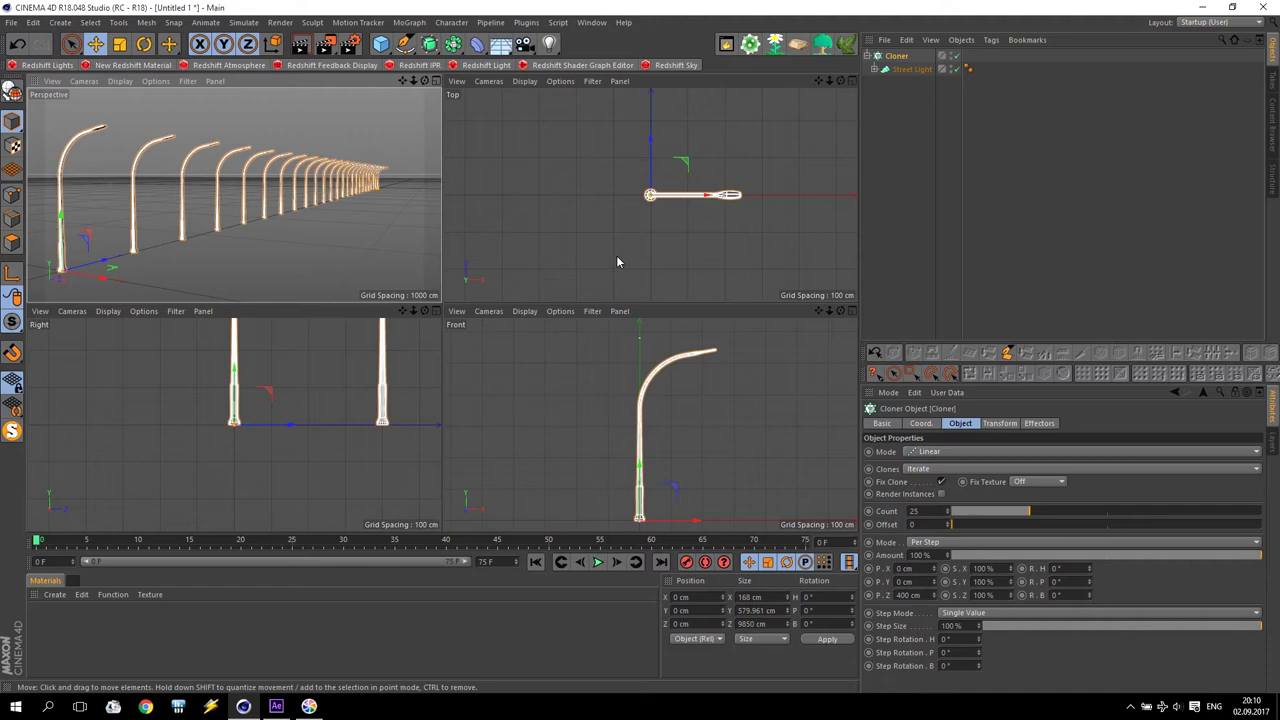
click(265, 251)
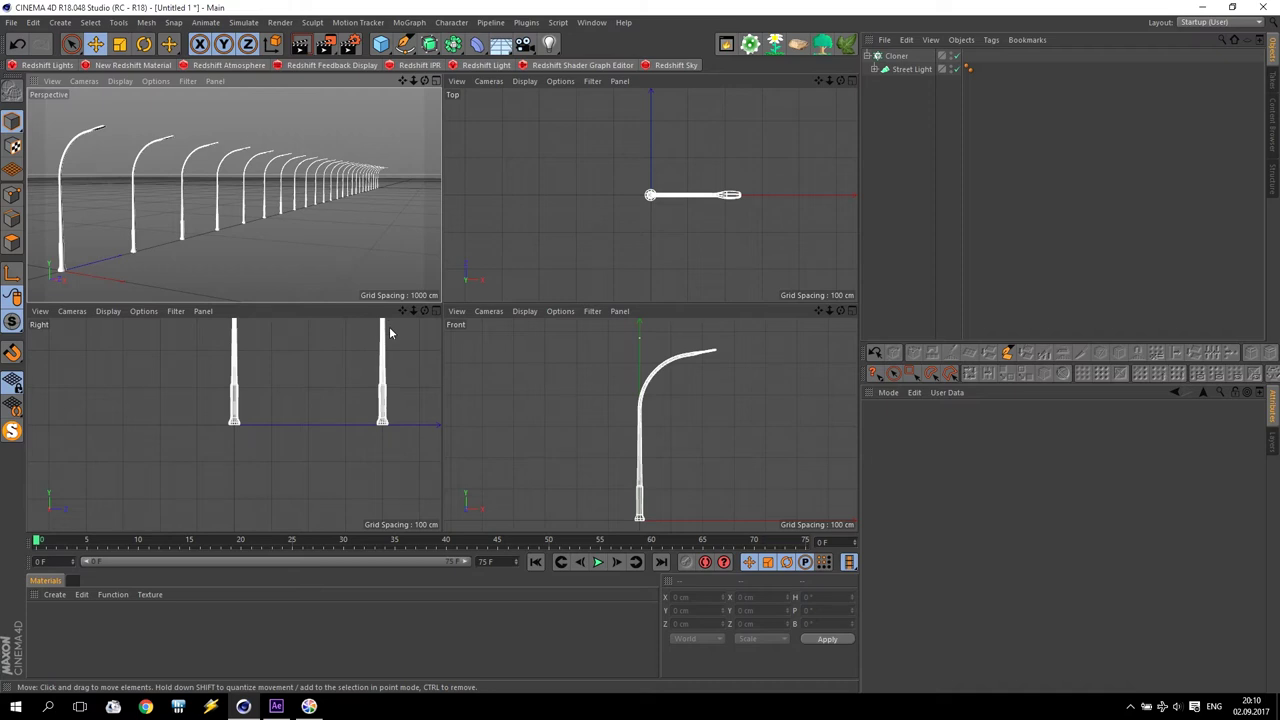
Step: Add a cube and size it to 15 × 20 × 200 cm
click(380, 43)
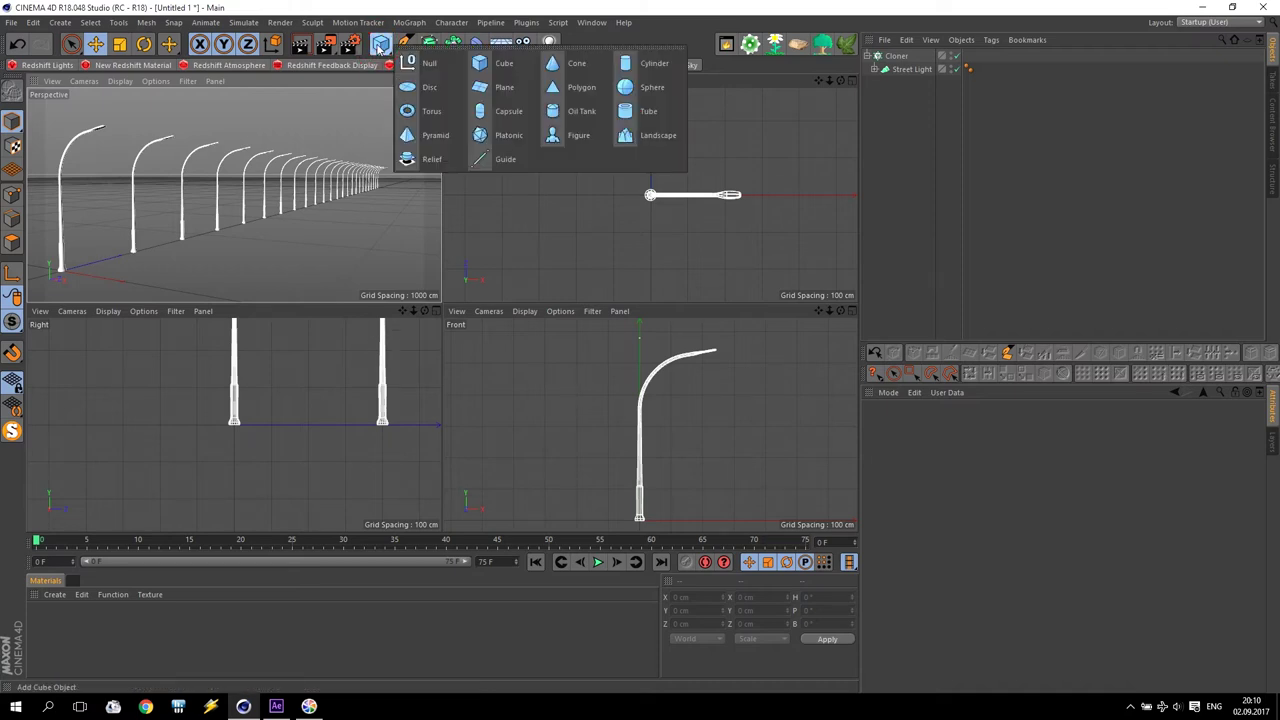
click(492, 64)
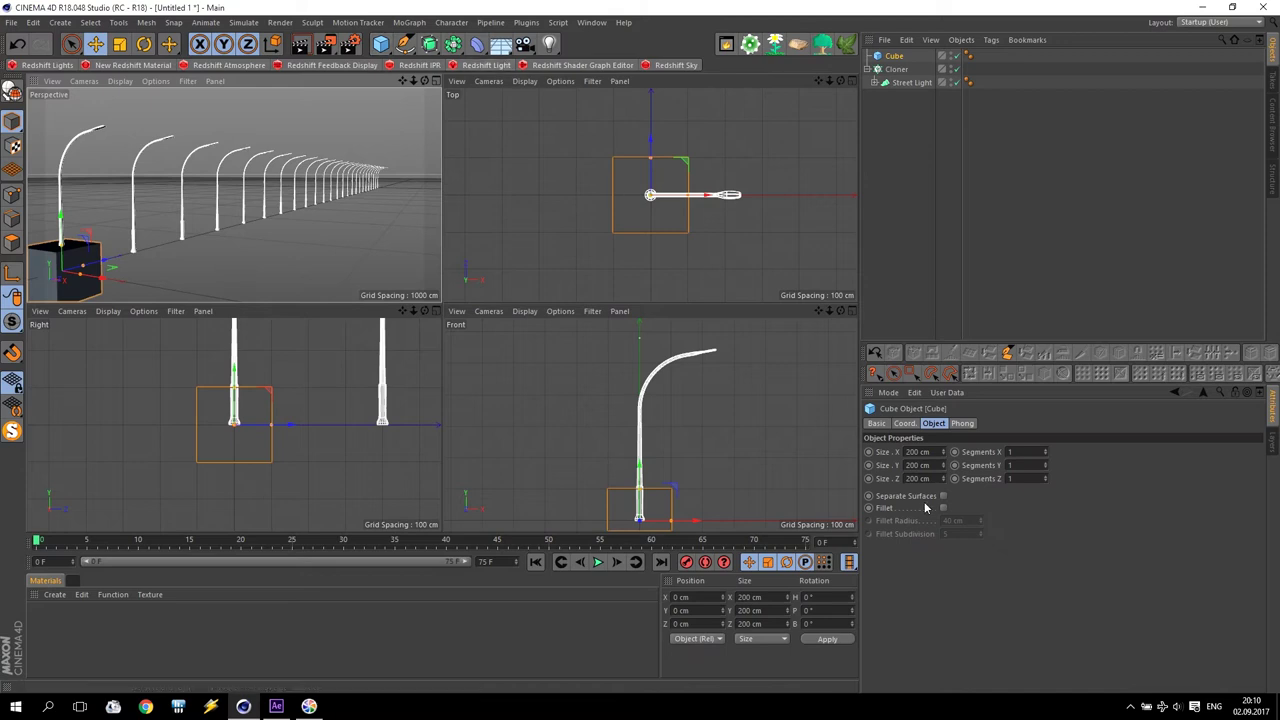
drag(942, 455, 942, 520)
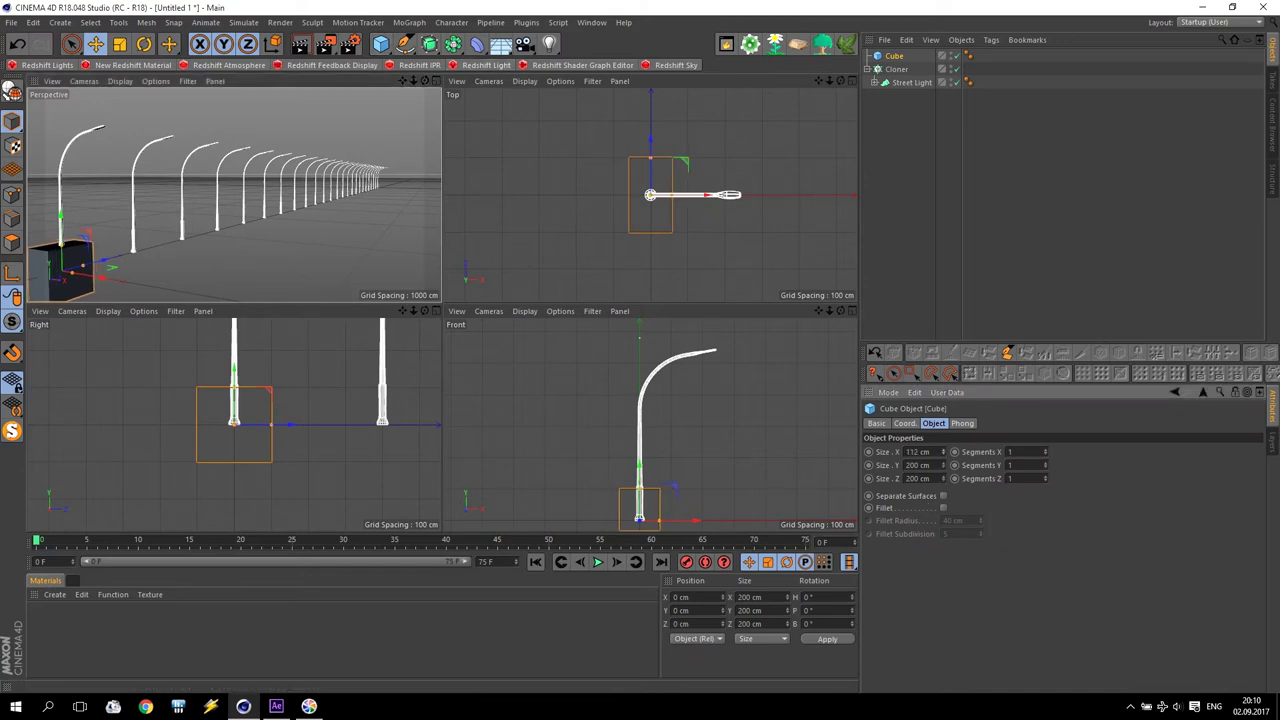
drag(942, 455, 942, 470)
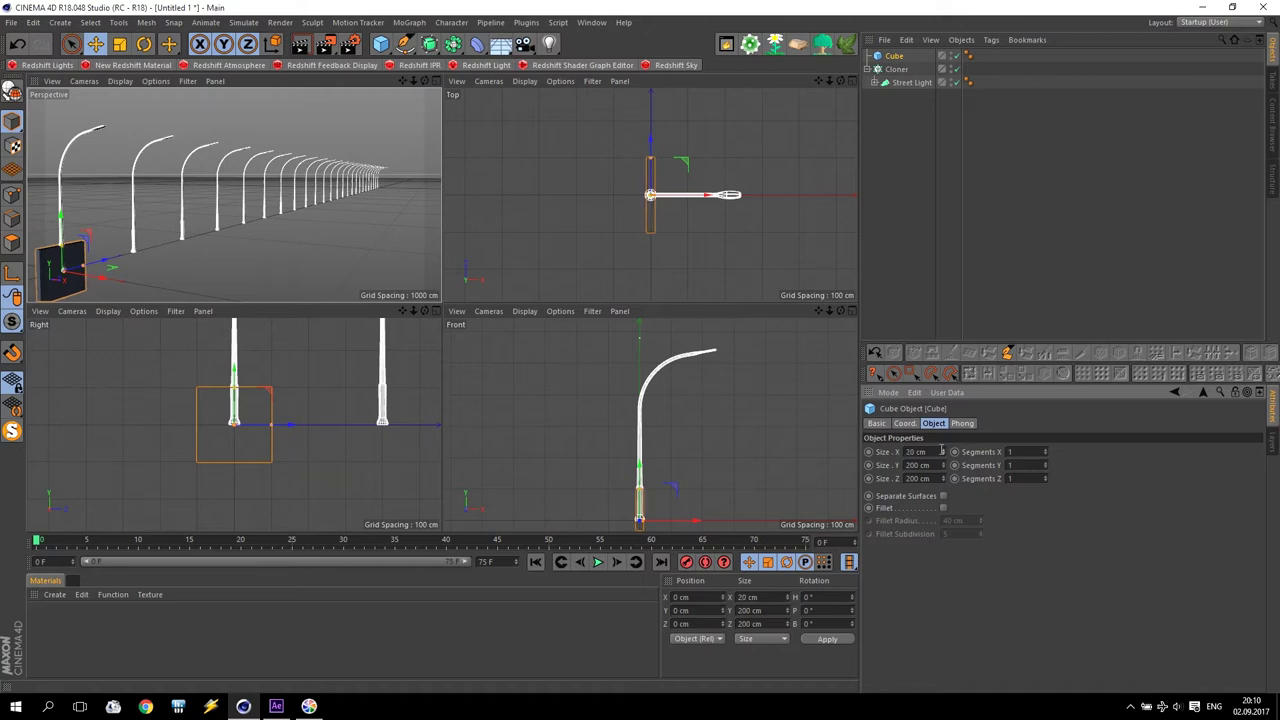
click(942, 456)
drag(942, 465, 942, 495)
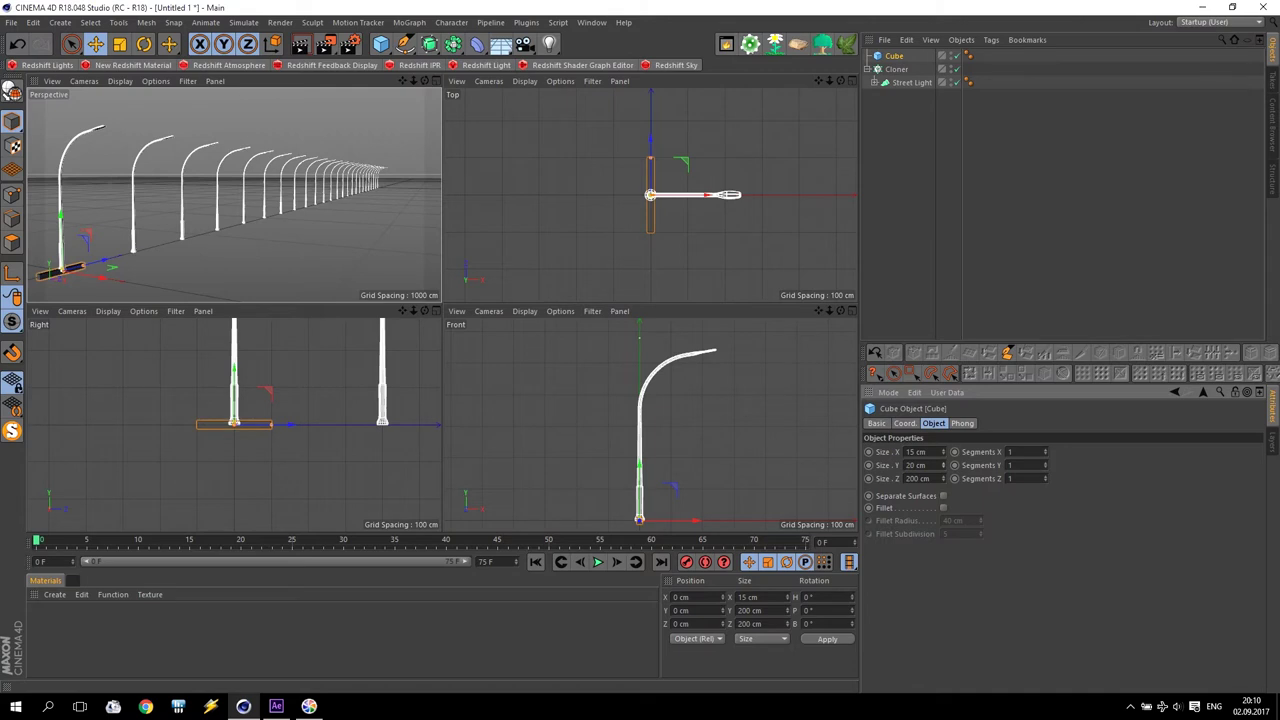
drag(942, 465, 942, 458)
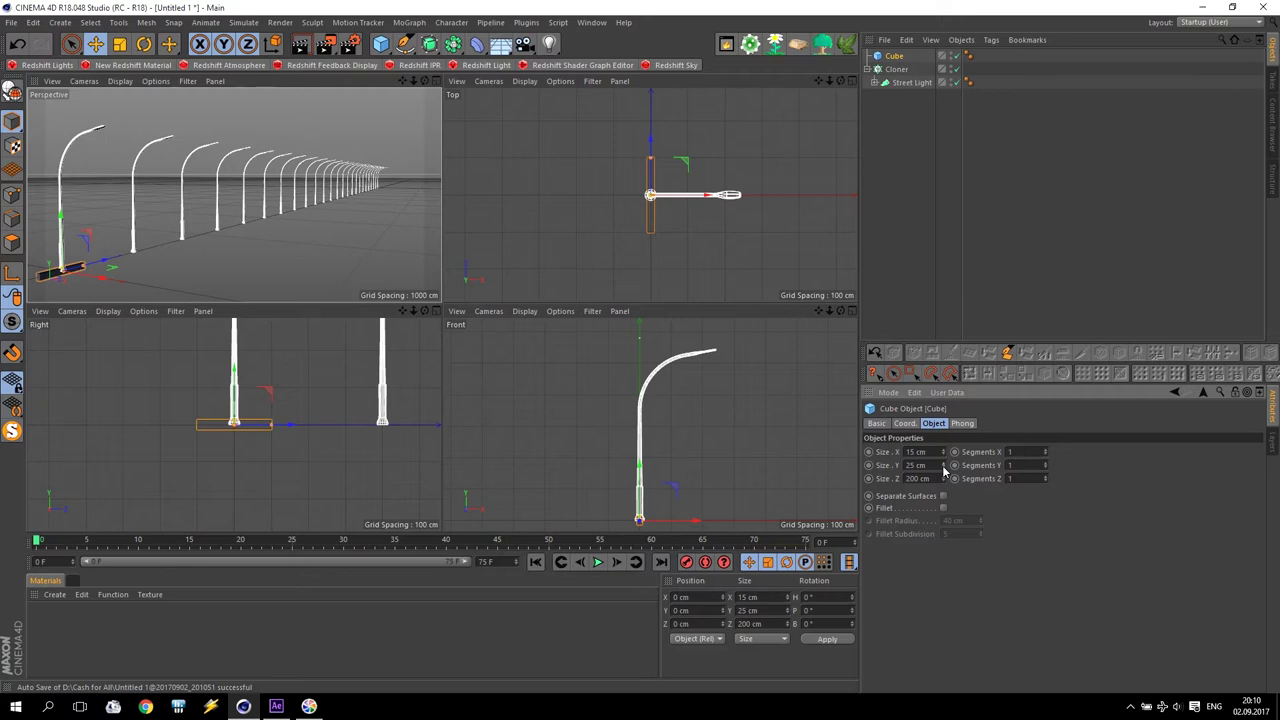
drag(943, 470, 943, 471)
Step: Shift the cube beside the lamp base and round its edges with a 2 cm fillet
drag(102, 282, 106, 291)
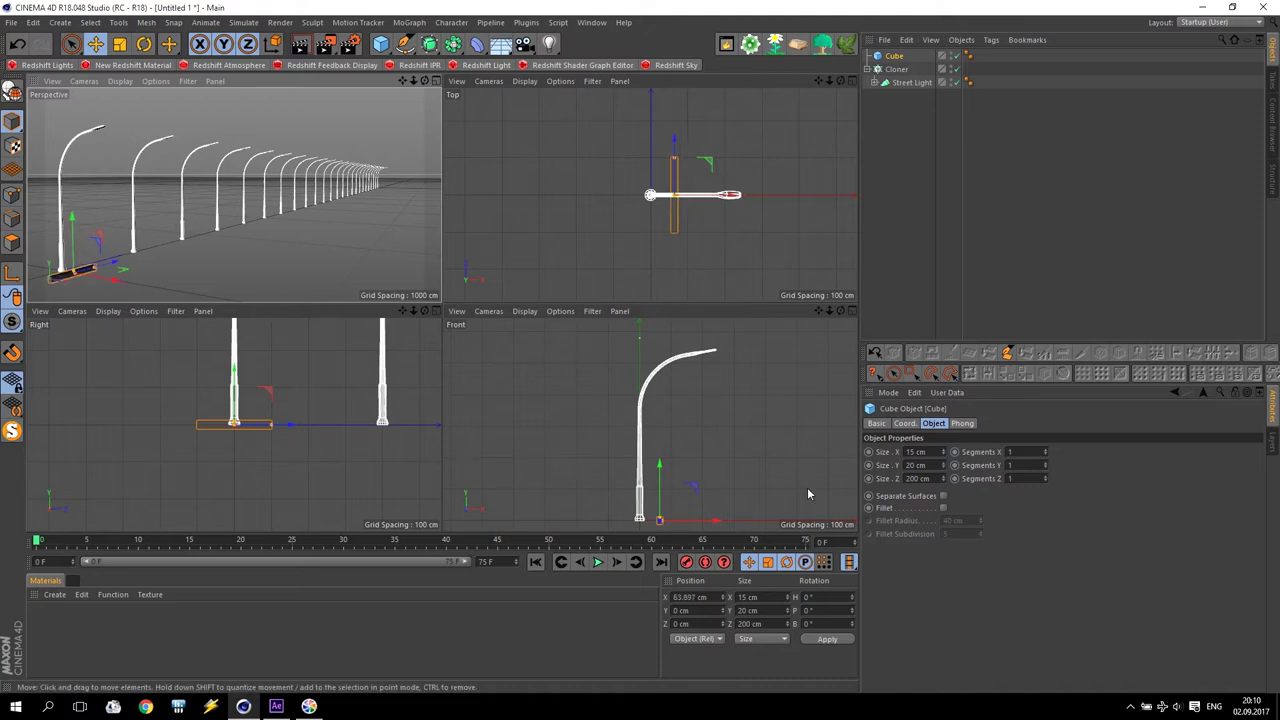
click(943, 508)
click(960, 520)
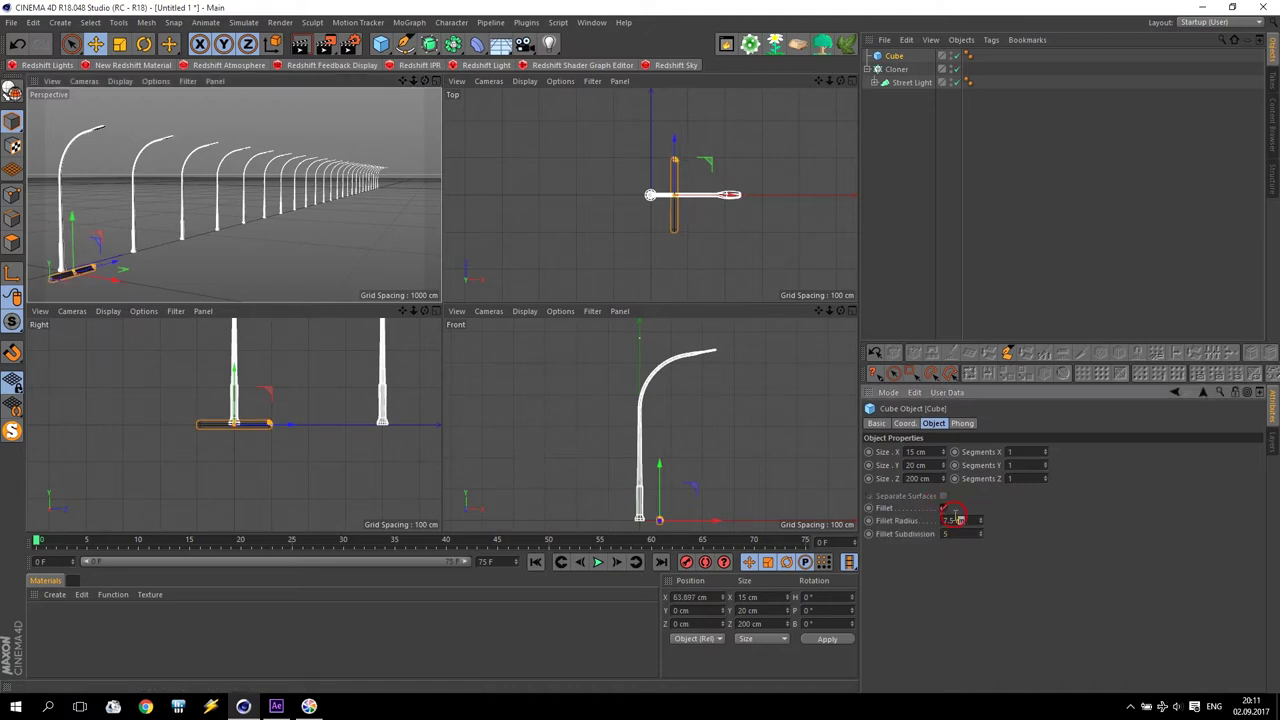
text(2)
key(Return)
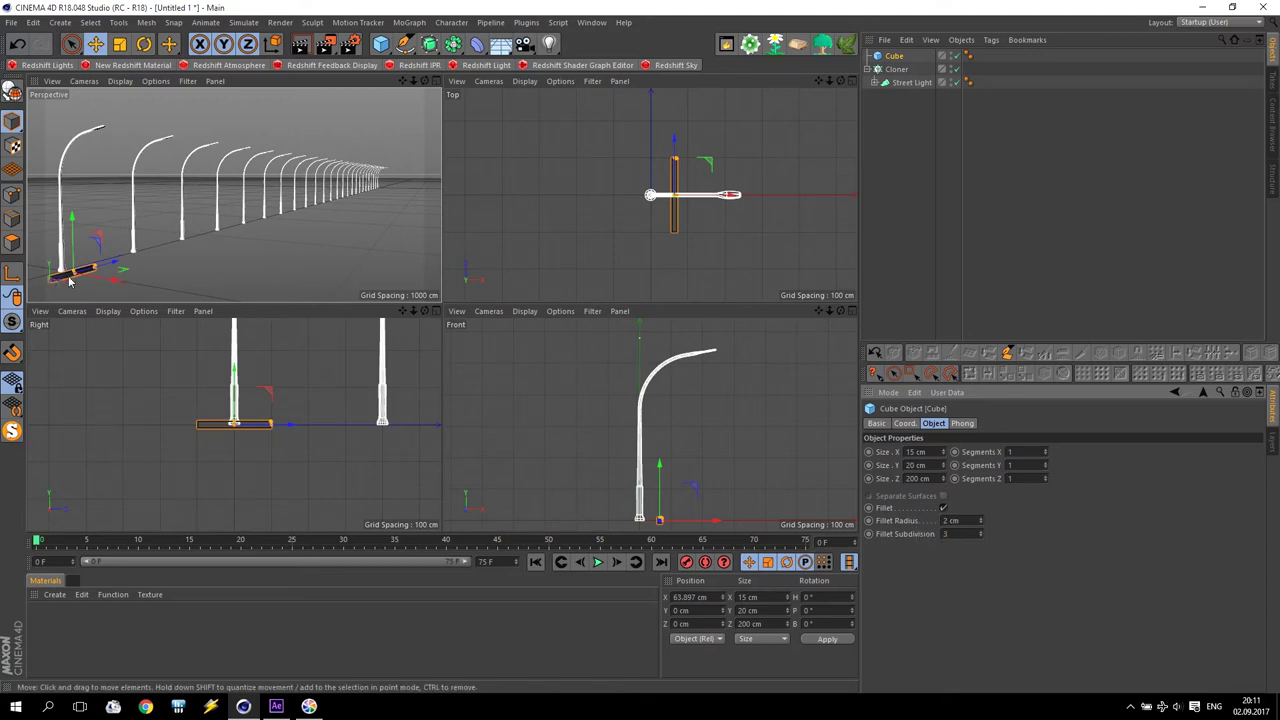
middle_drag(705, 123, 650, 195)
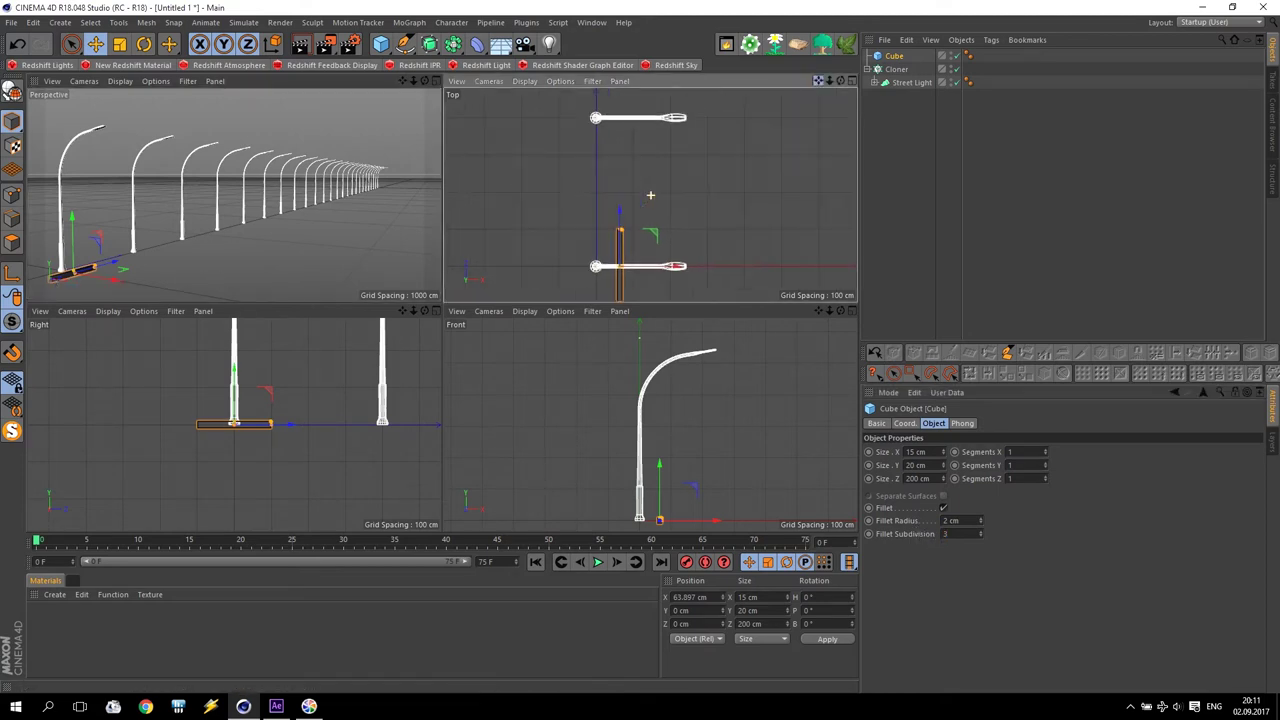
double_click(895, 57)
Step: Rename the cube to Curb and place it inside a new Cloner
text(Cu)
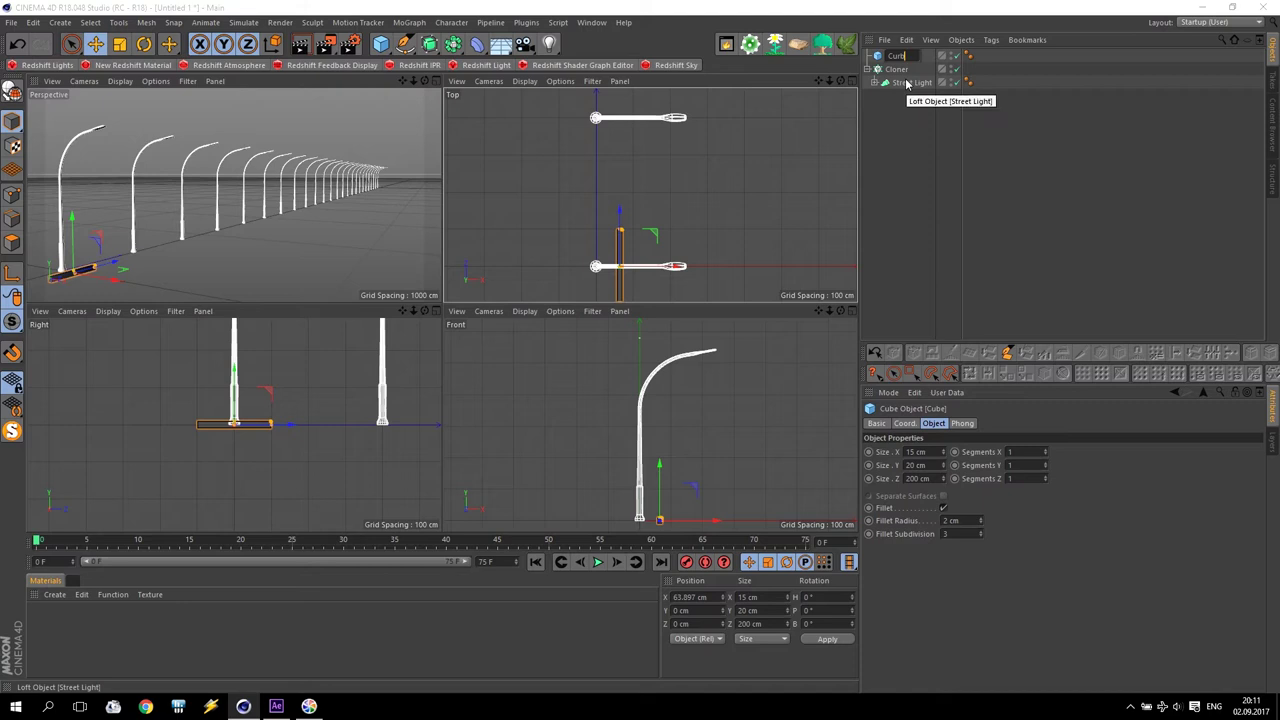
key(Return)
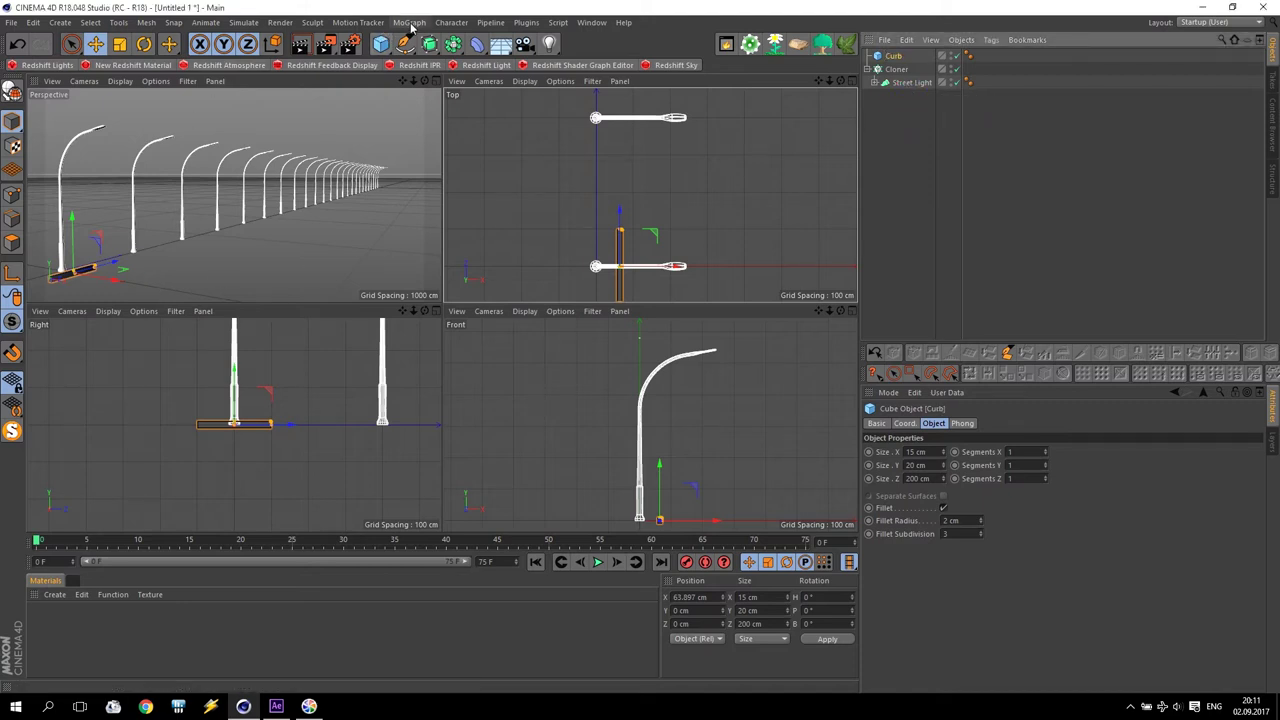
click(409, 22)
click(450, 169)
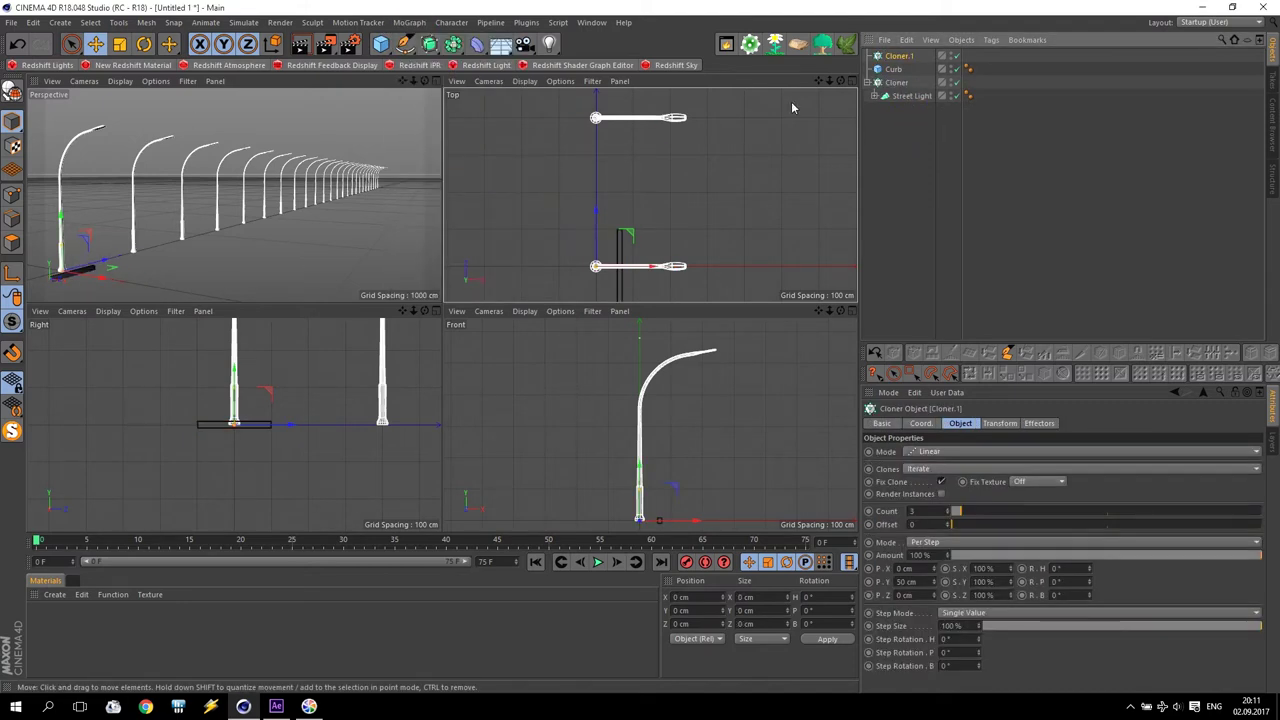
drag(896, 69, 904, 57)
click(898, 56)
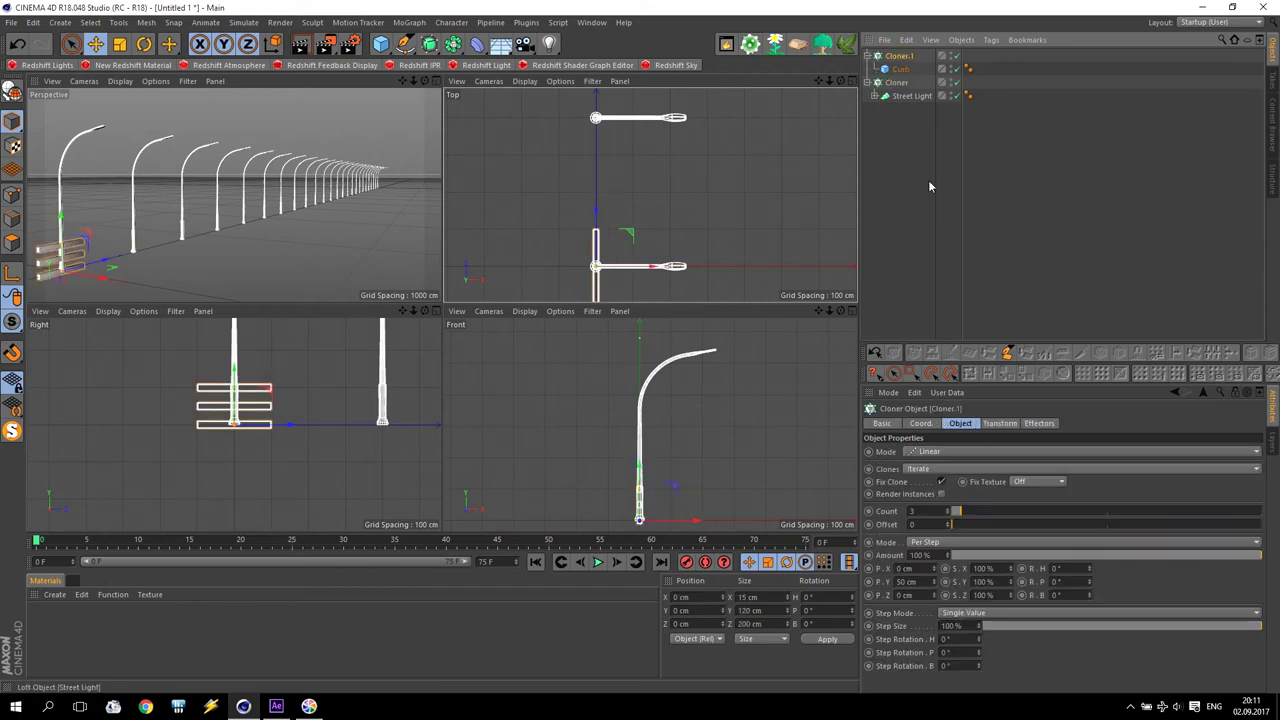
Step: Set Cloner.1 to 0 cm Y offset and 200 cm spacing along Z
double_click(905, 581)
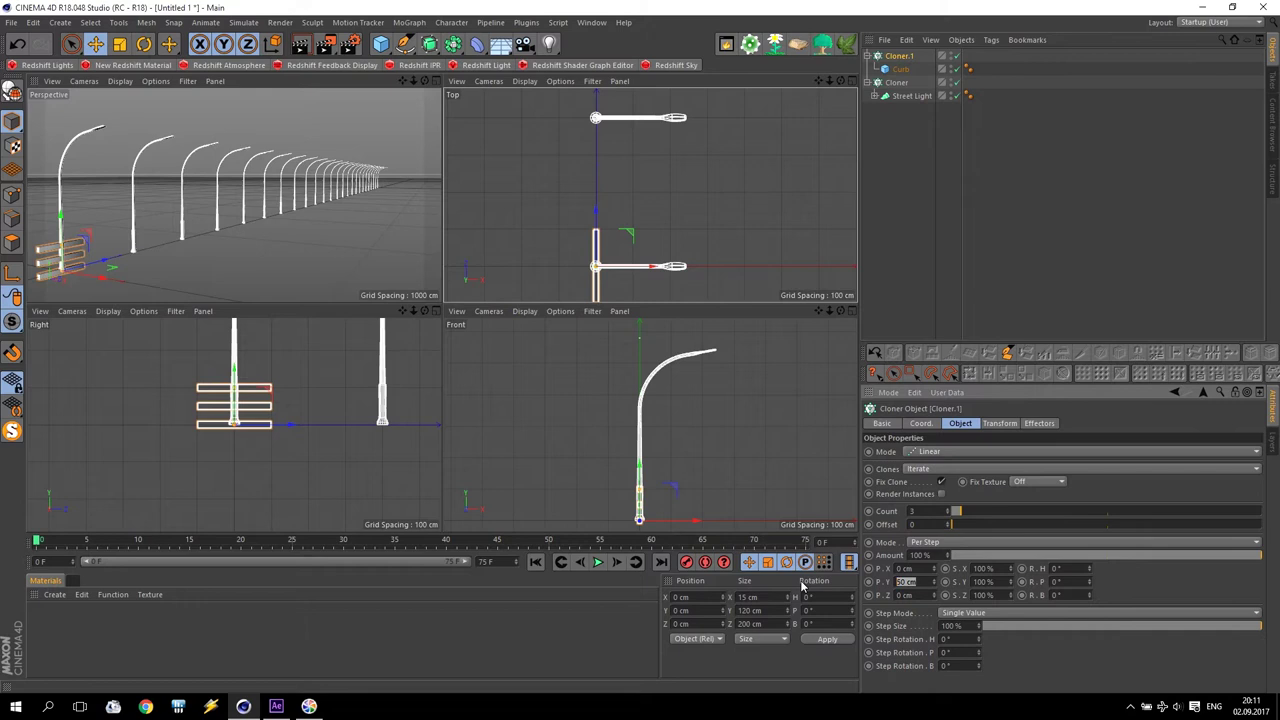
text(0)
key(Return)
click(900, 69)
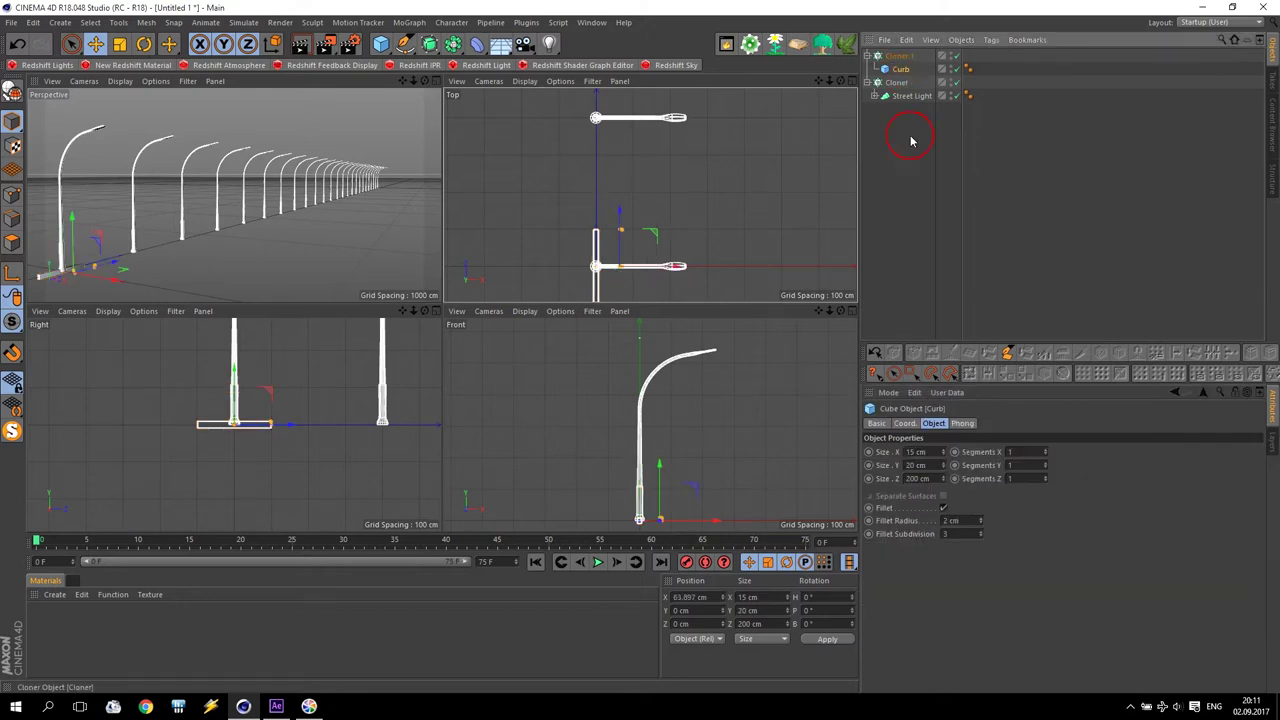
click(898, 56)
double_click(905, 595)
text(200)
key(Return)
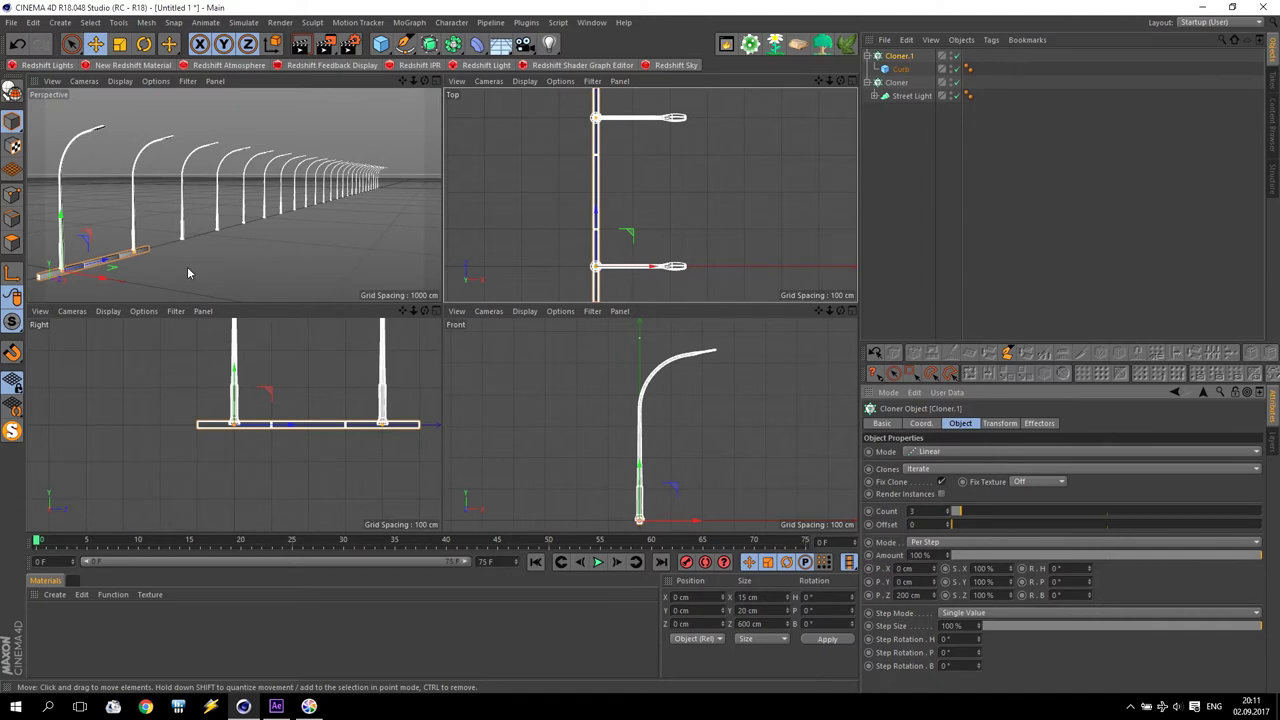
Step: Shift the curb row sideways along X and raise its clone count to 50
drag(95, 281, 112, 279)
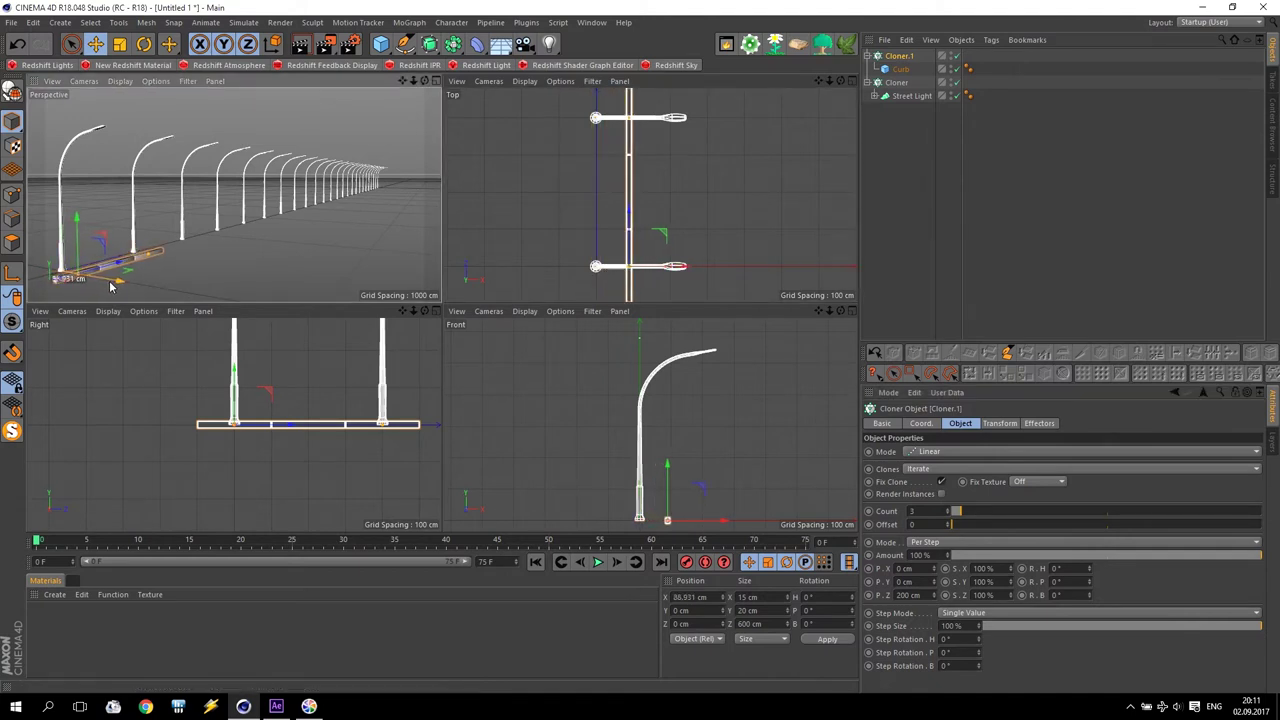
drag(949, 516, 1109, 511)
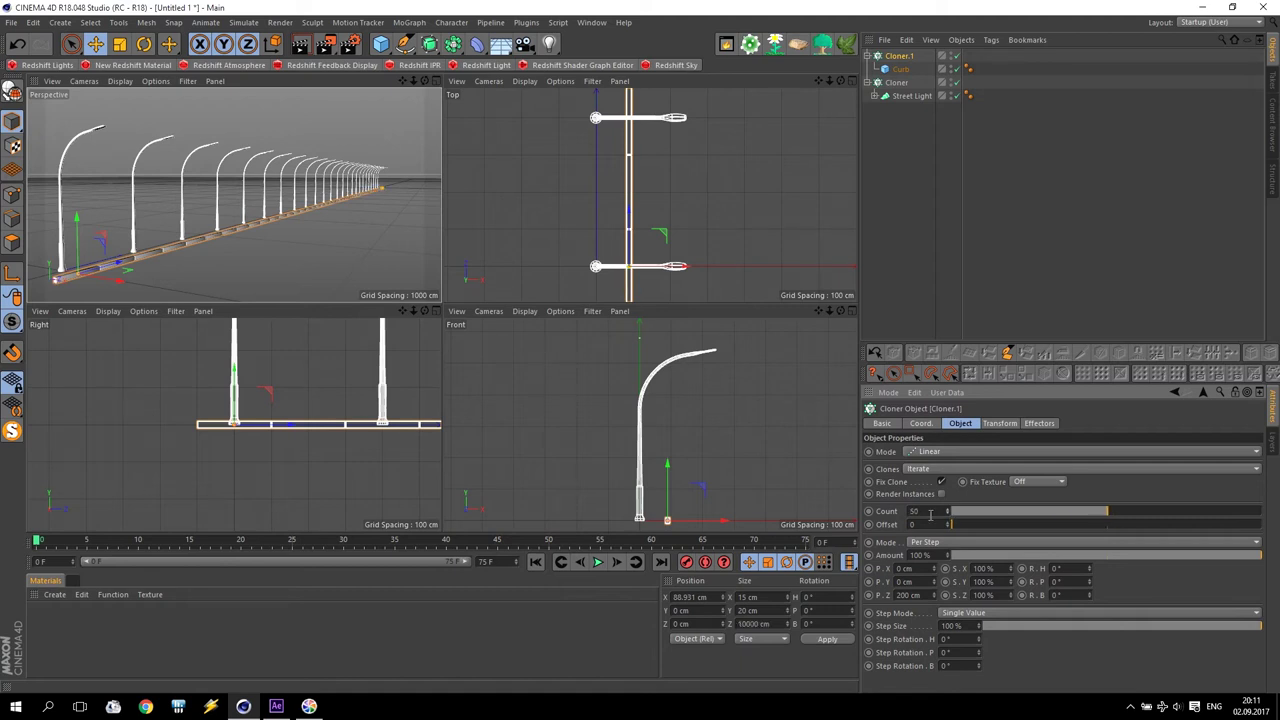
scroll(645, 190, down, 5)
scroll(645, 190, down, 2)
scroll(648, 193, down, 2)
scroll(650, 195, down, 2)
alt+middle_drag(650, 195, 621, 120)
scroll(264, 258, up, 3)
scroll(290, 238, up, 2)
alt+drag(295, 235, 438, 197)
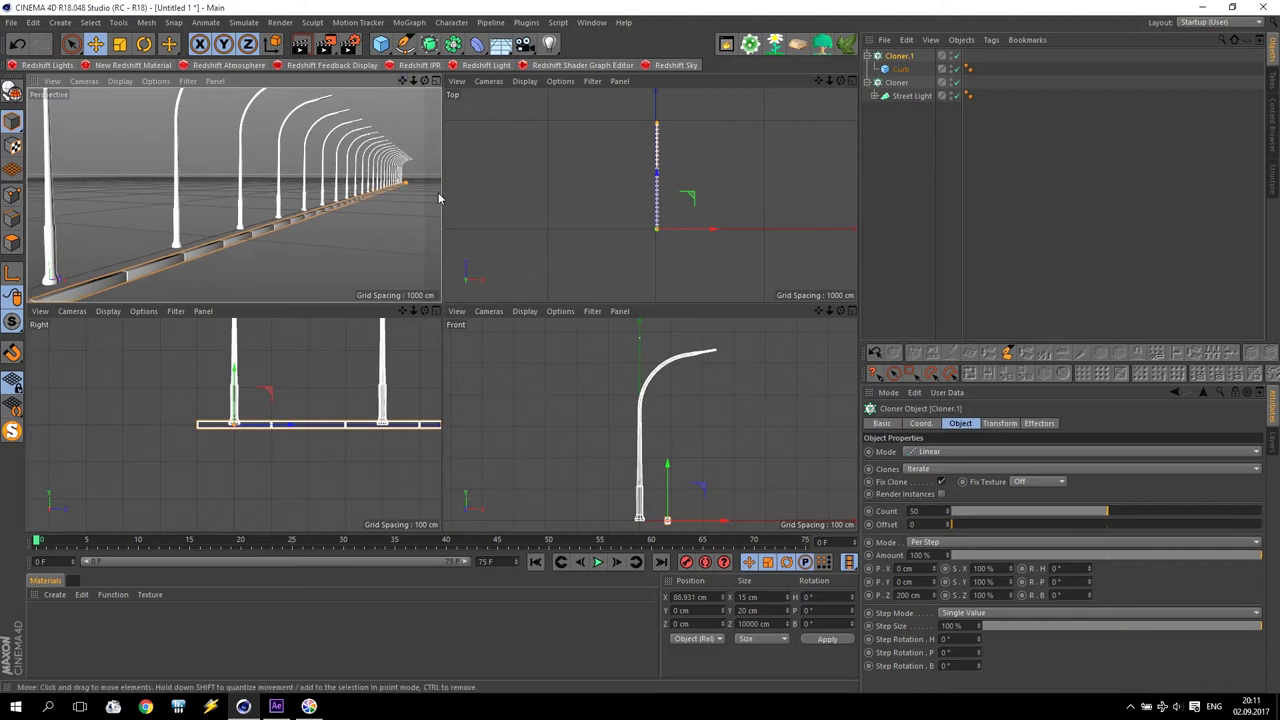
Step: Add a Plane with 1 width segment and 1 height segment
click(493, 226)
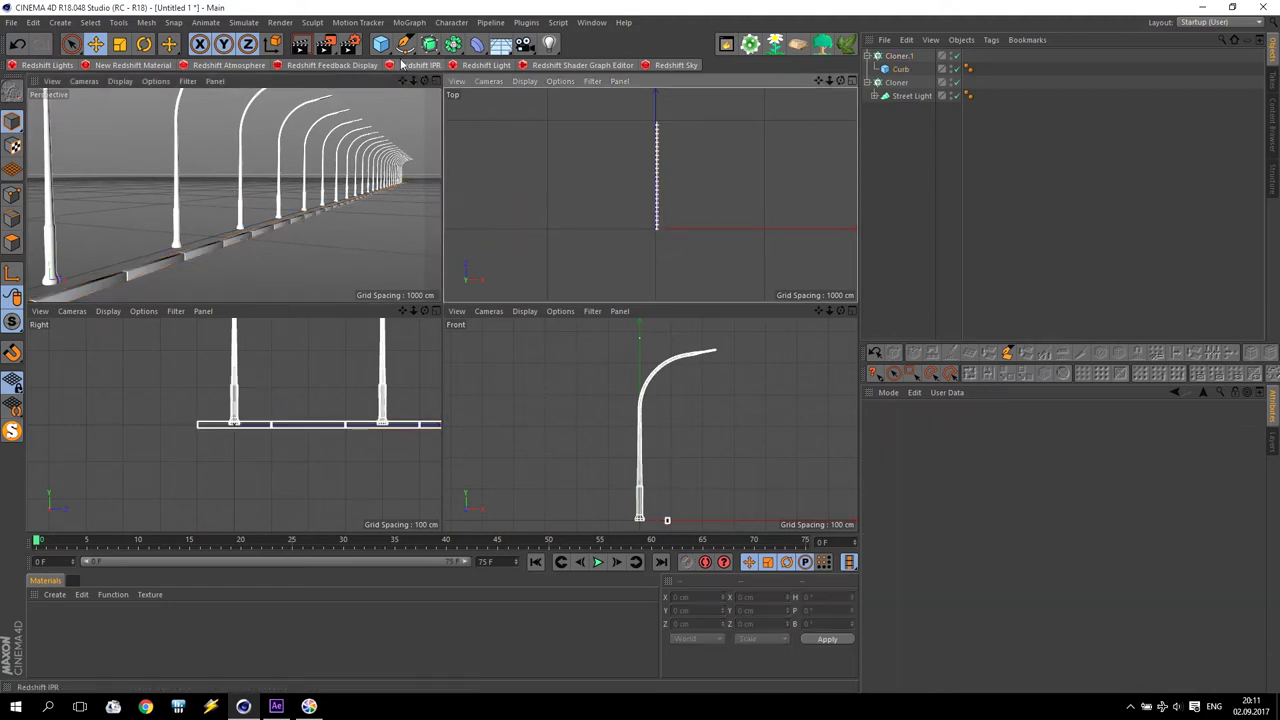
click(380, 43)
click(504, 87)
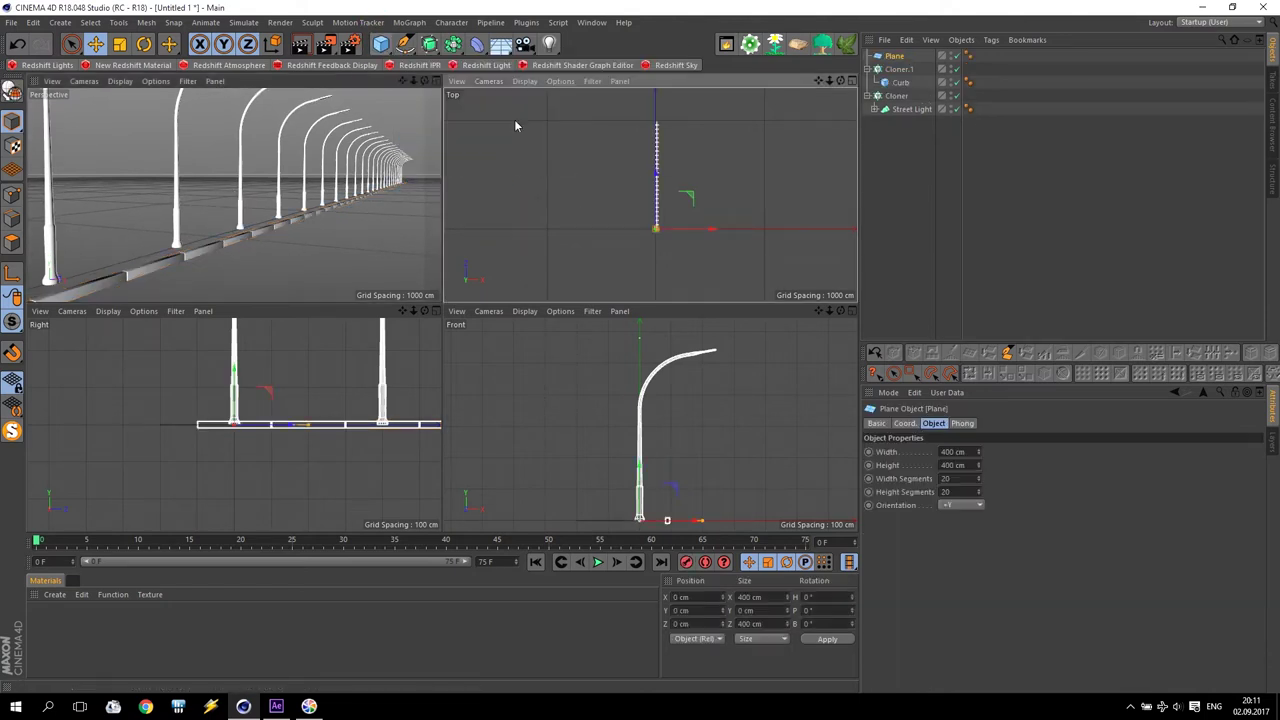
double_click(958, 479)
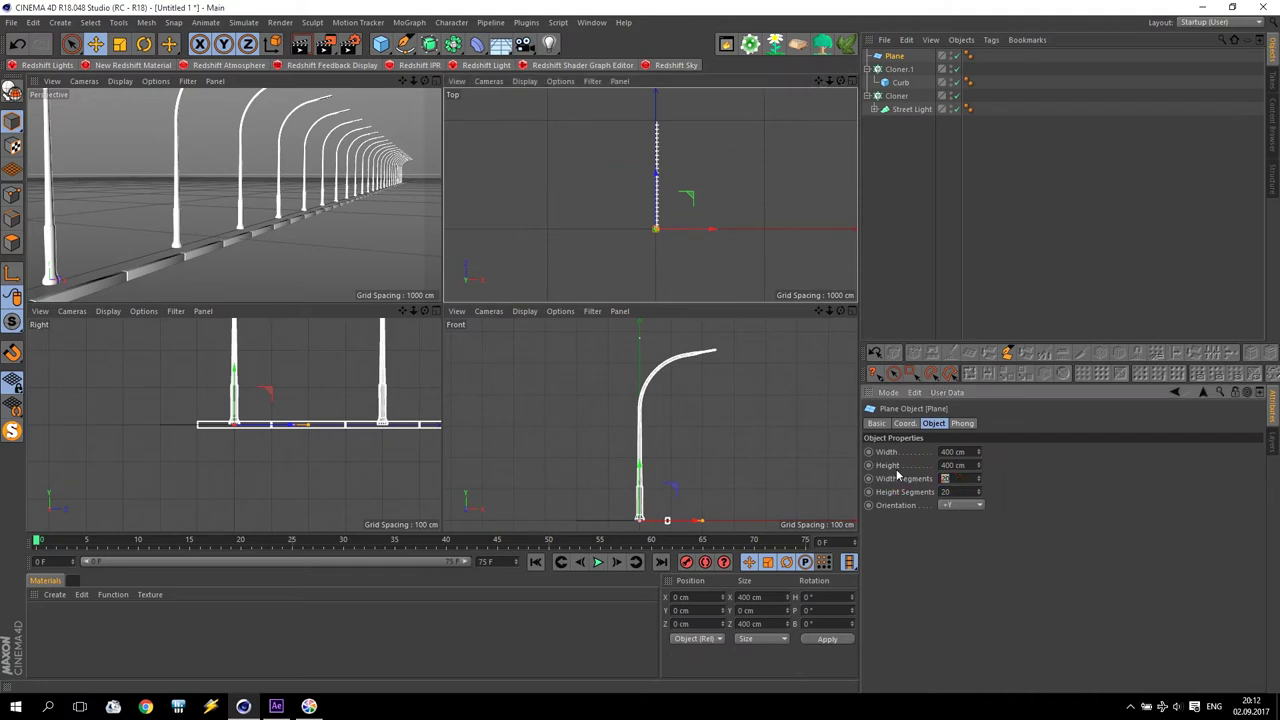
text(1)
key(Tab)
text(1)
key(Return)
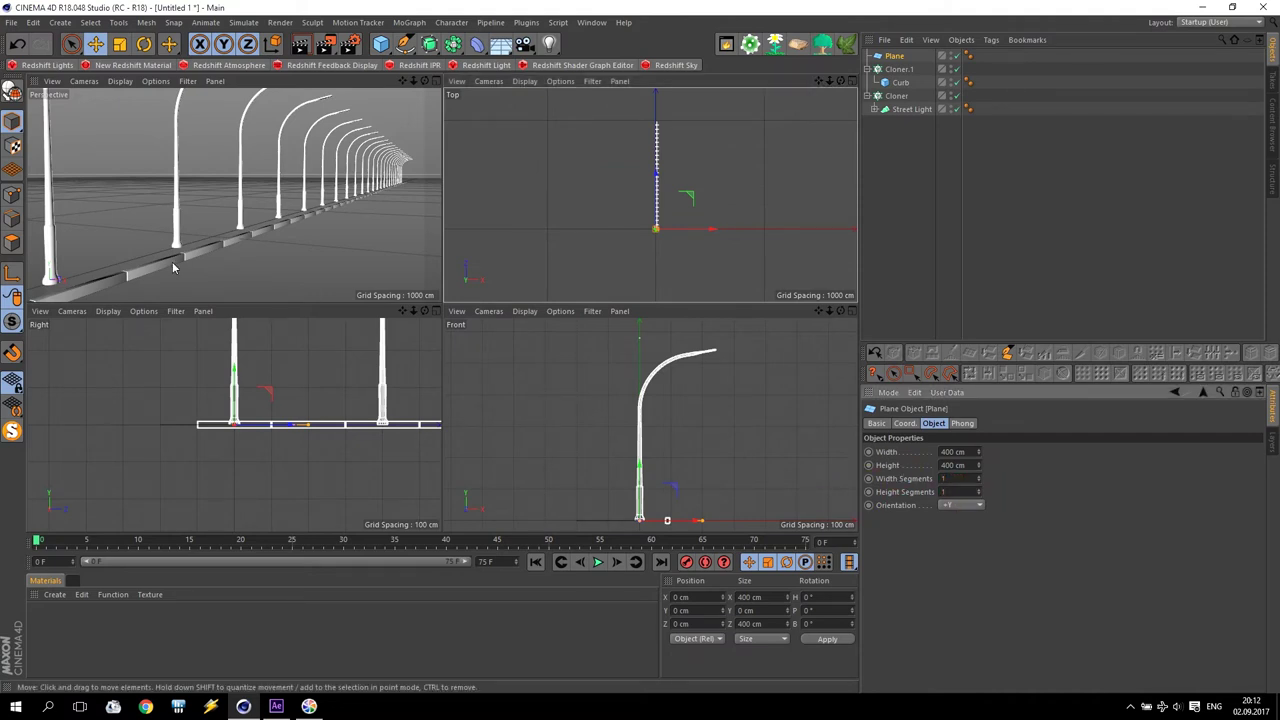
Step: Move the 400 × 400 cm plane beside the curb and lamp row
double_click(968, 453)
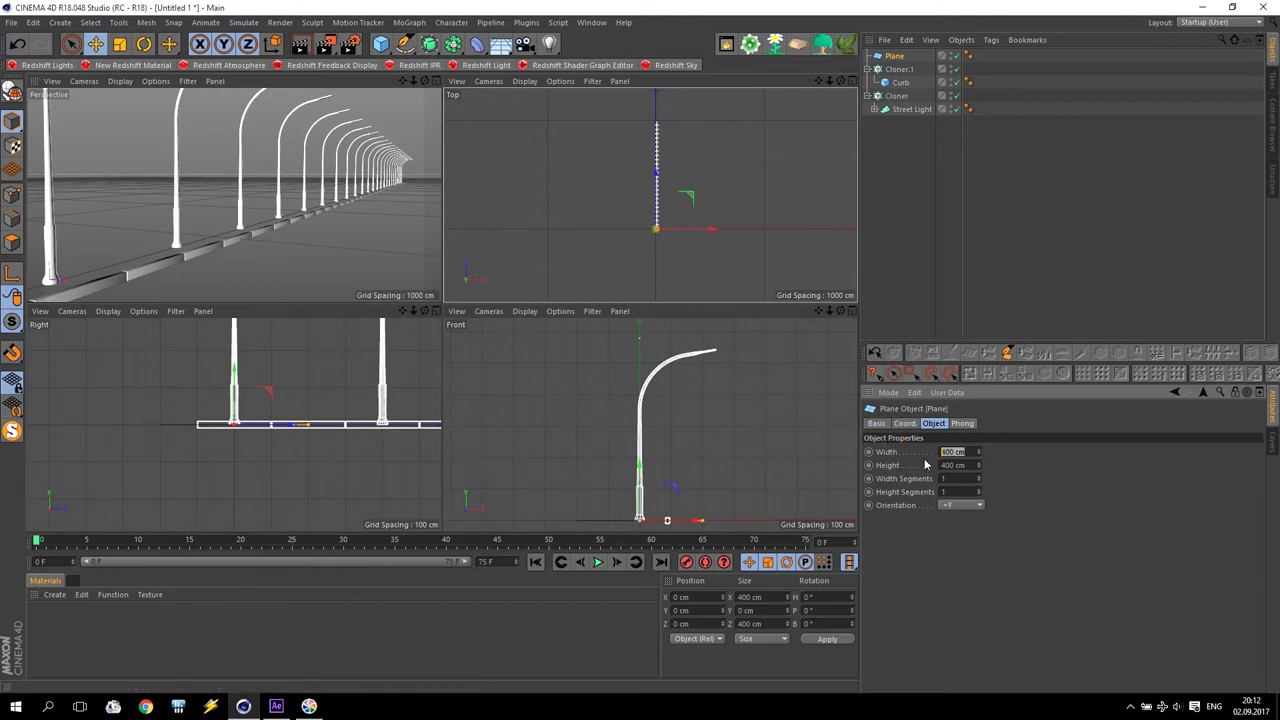
scroll(665, 240, up, 3)
scroll(663, 238, up, 3)
scroll(665, 235, up, 2)
mouse_move(676, 212)
mouse_down()
mouse_move(637, 210)
mouse_move(593, 156)
mouse_up()
scroll(647, 226, up, 3)
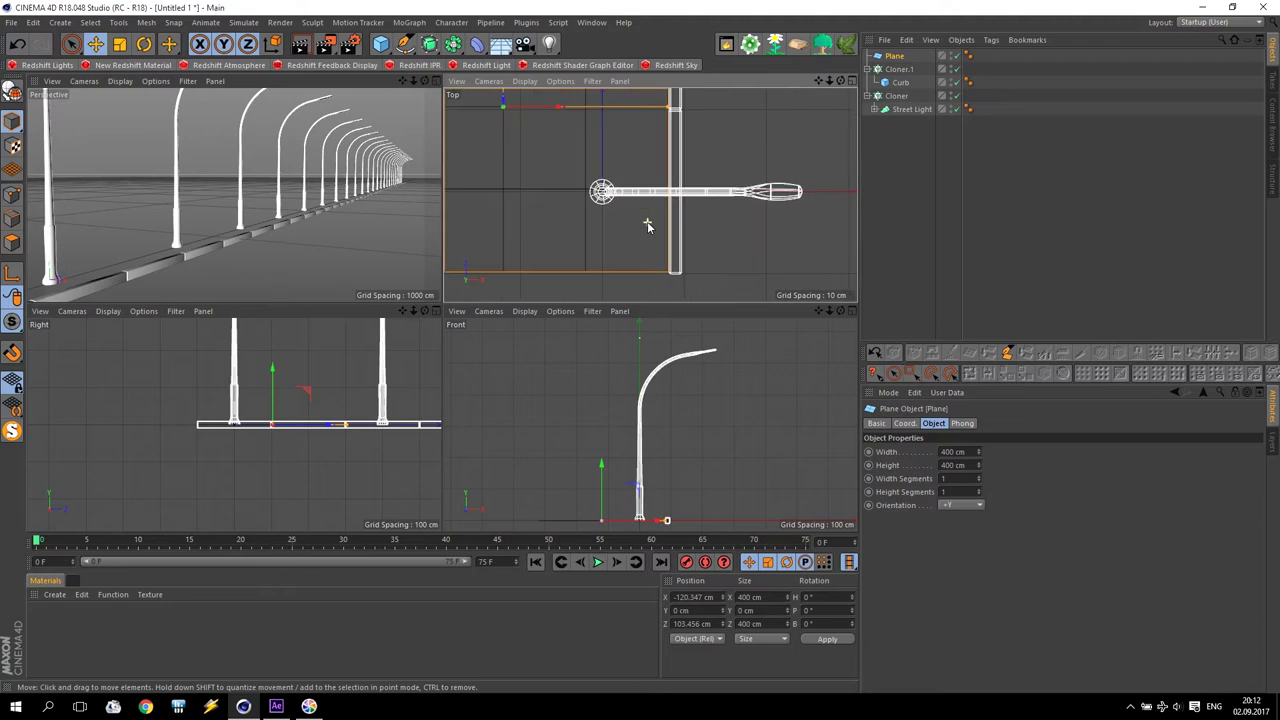
drag(563, 106, 567, 106)
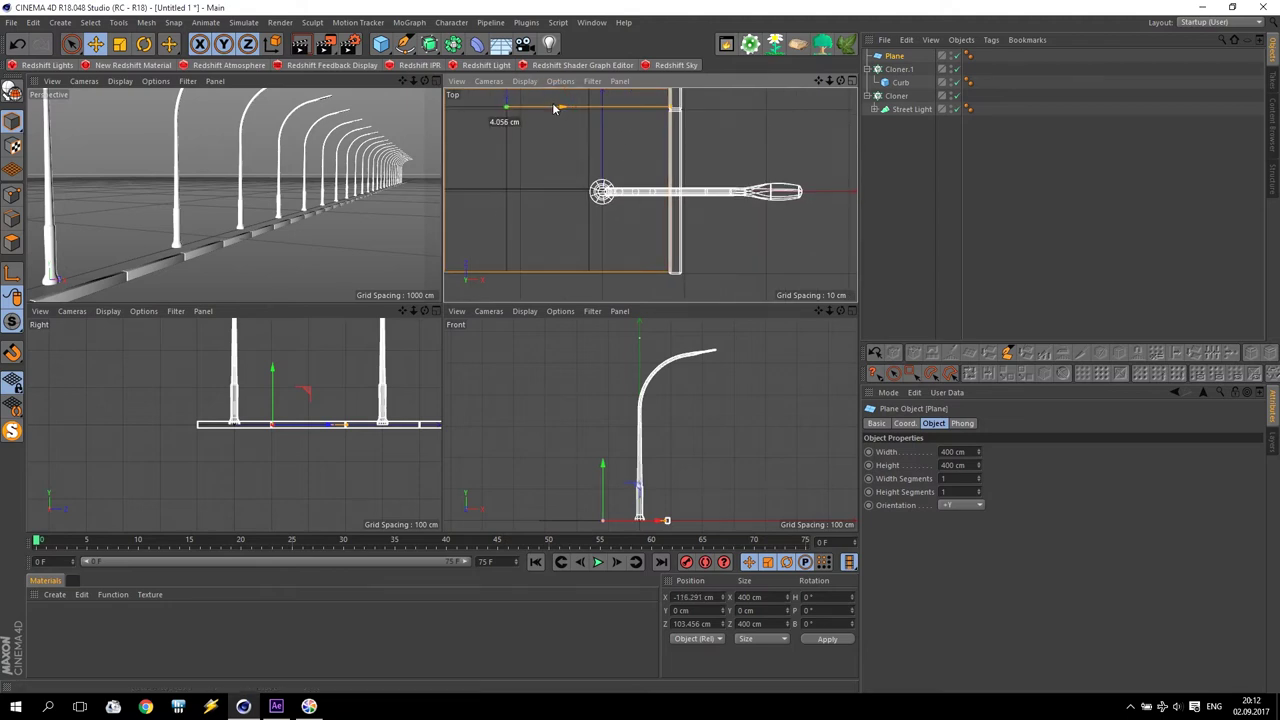
scroll(635, 513, up, 3)
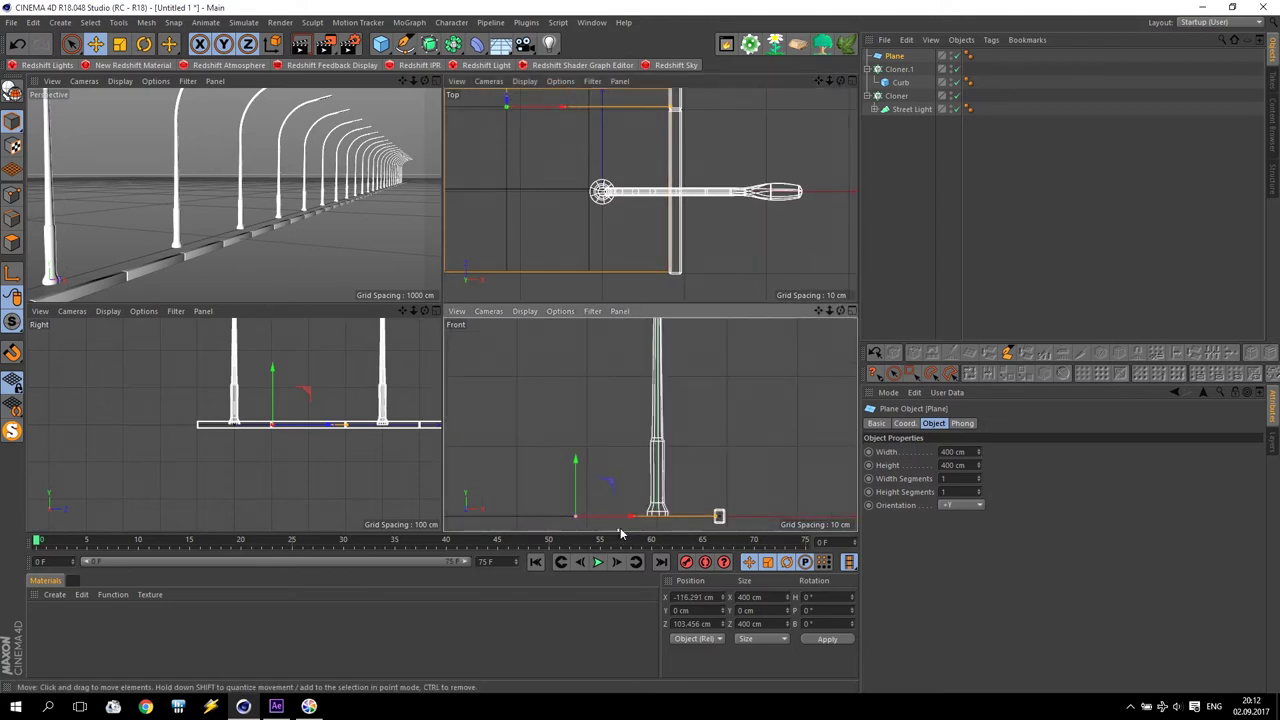
Step: Raise the curb row, lift the plane to Y 7.2 cm, and raise the street lights to 6.445 cm
click(898, 68)
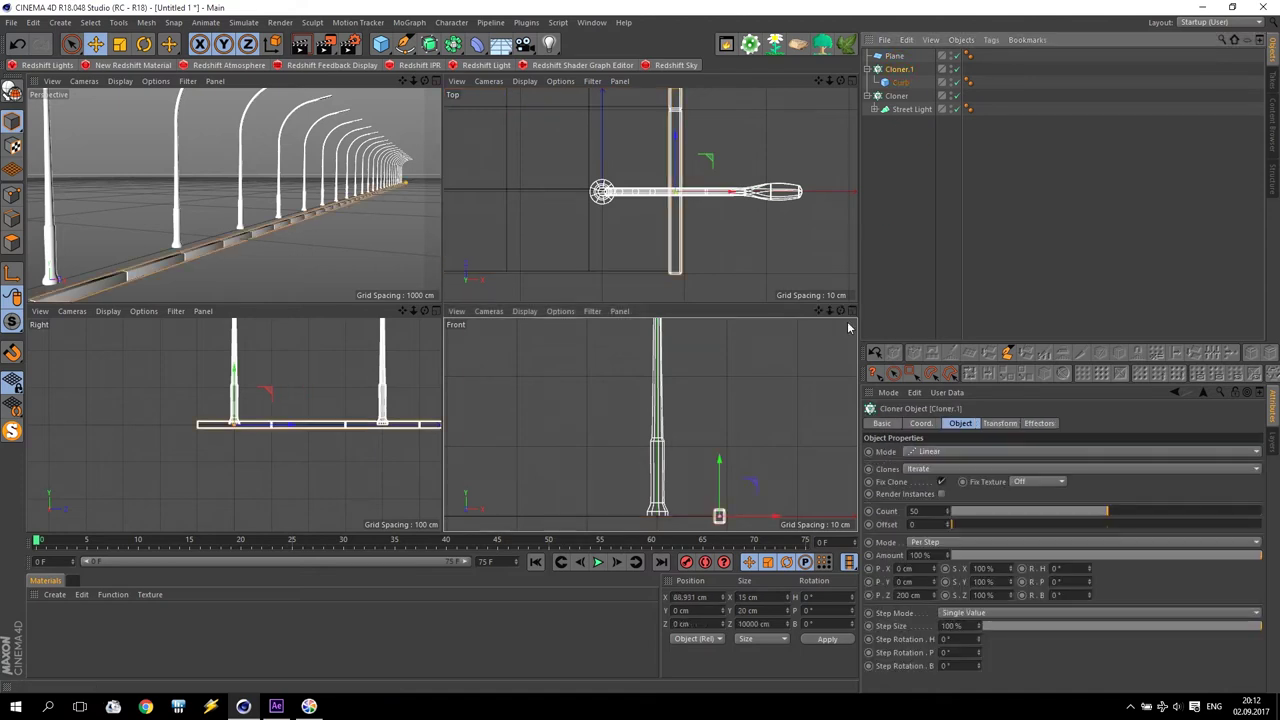
scroll(711, 523, up, 2)
drag(731, 480, 730, 462)
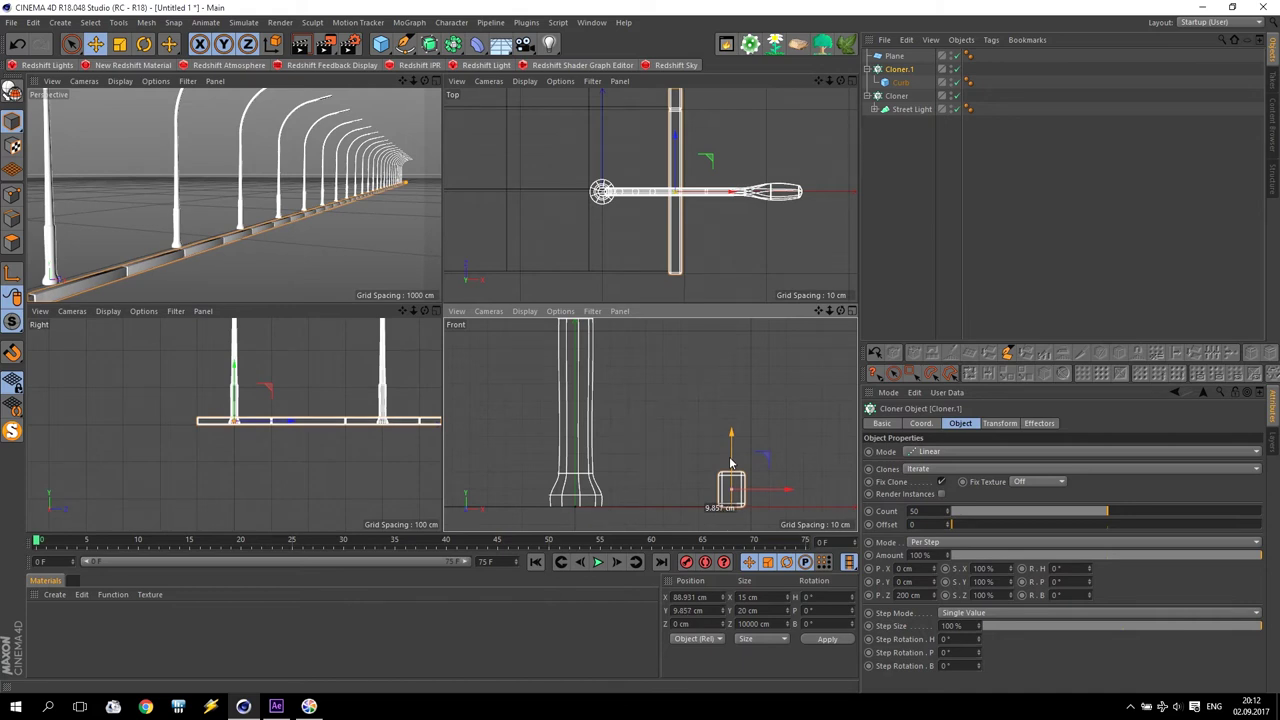
click(647, 507)
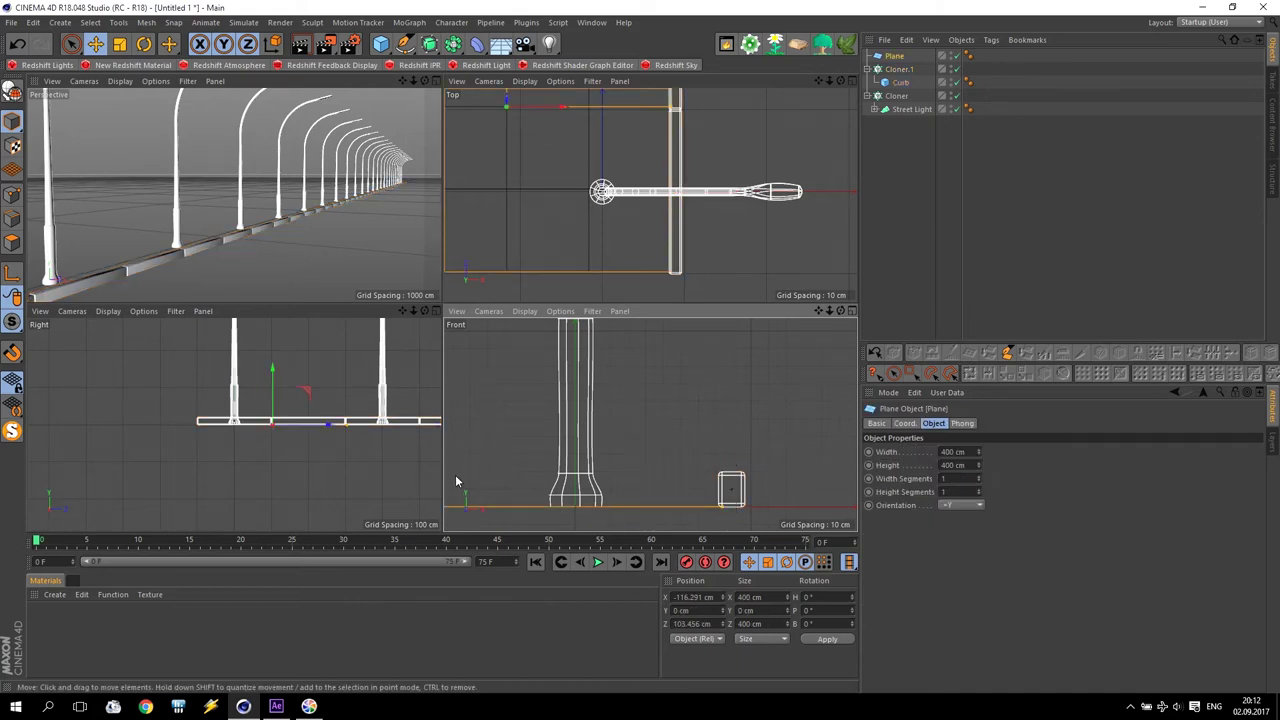
drag(271, 395, 273, 392)
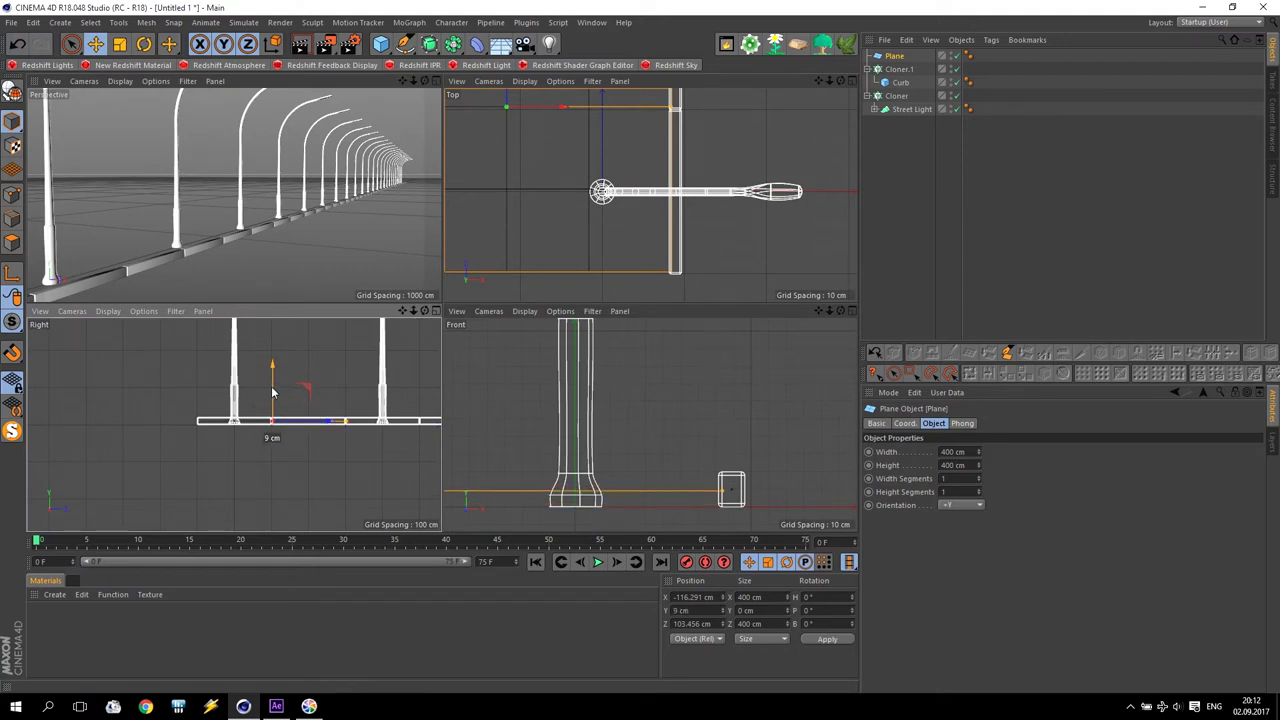
drag(273, 392, 272, 393)
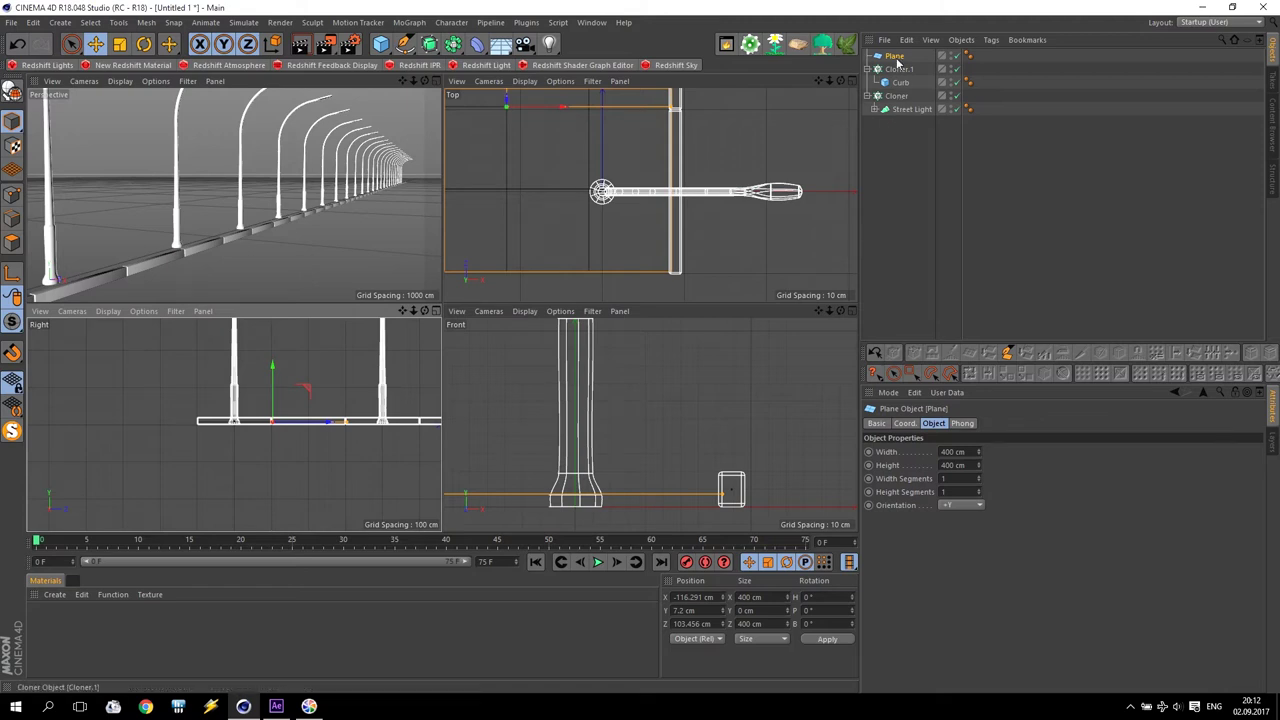
click(899, 69)
click(760, 192)
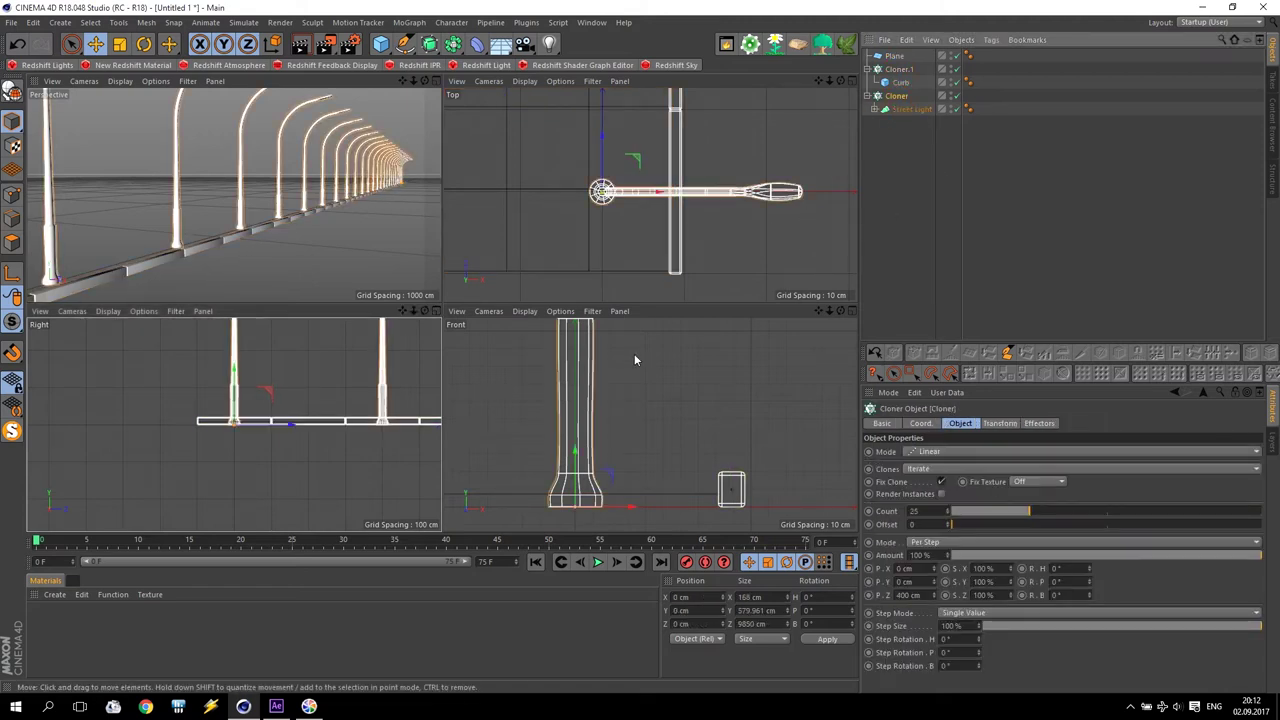
drag(575, 450, 575, 443)
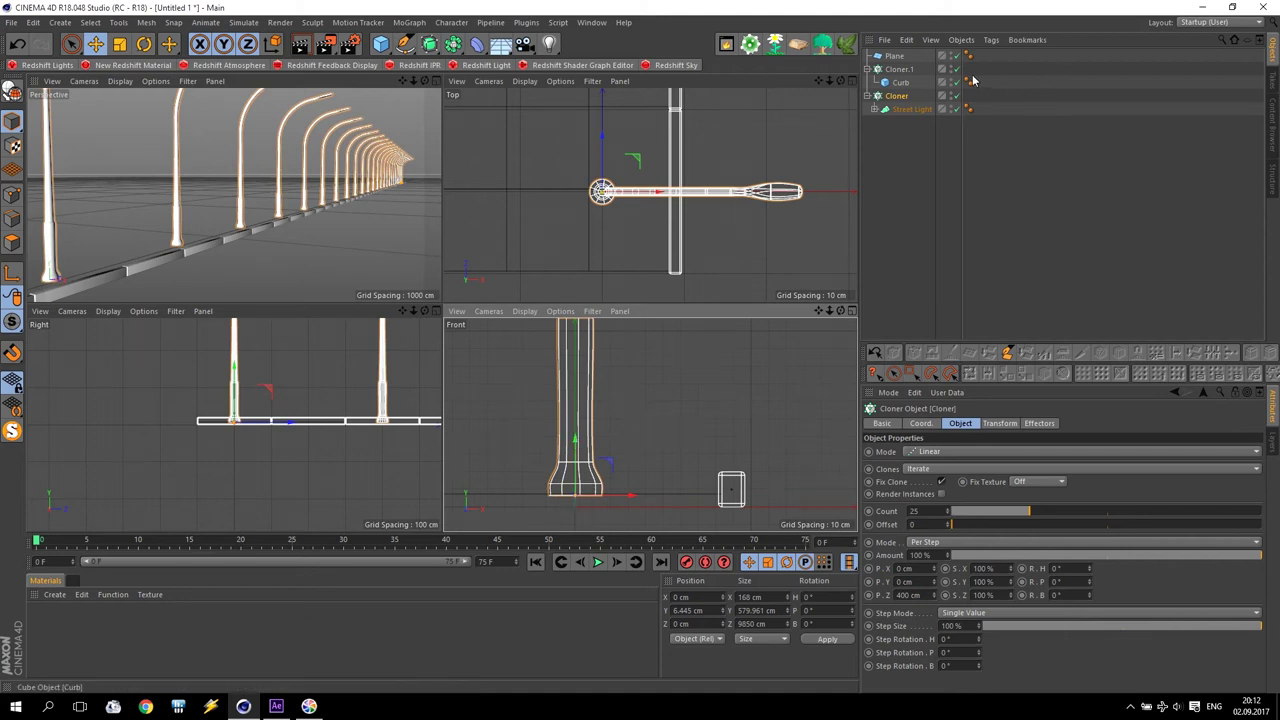
click(894, 56)
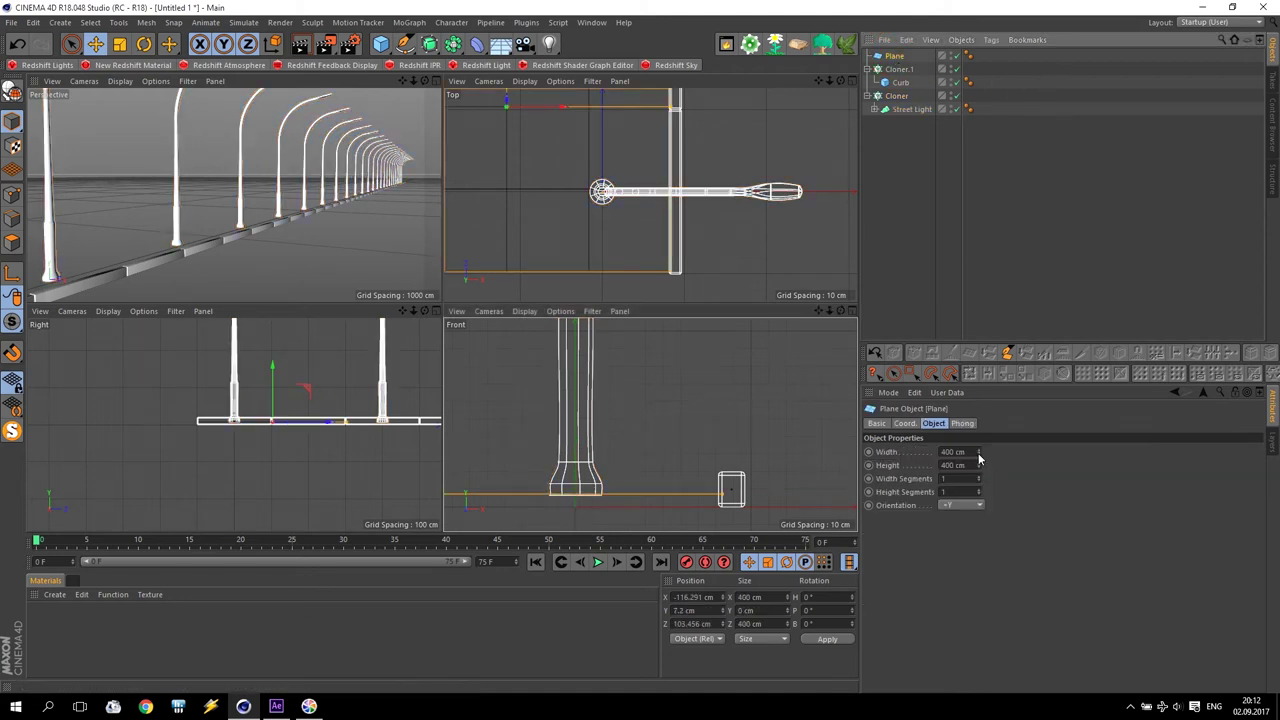
Step: Recentre the top view on the lights and bring the plane's width back to 400 cm
scroll(768, 228, down, 3)
scroll(768, 228, down, 3)
scroll(650, 195, down, 2)
scroll(650, 195, down, 2)
scroll(650, 195, down, 2)
scroll(828, 117, down, 2)
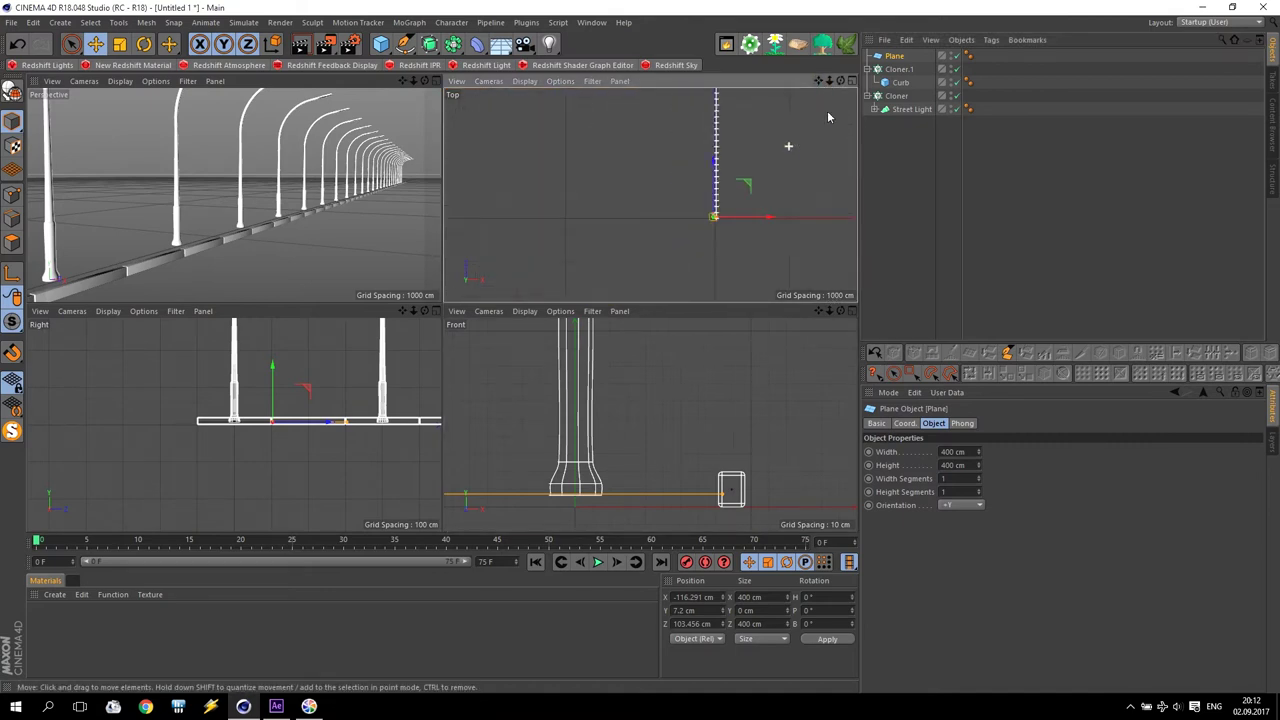
alt+middle_drag(651, 194, 573, 252)
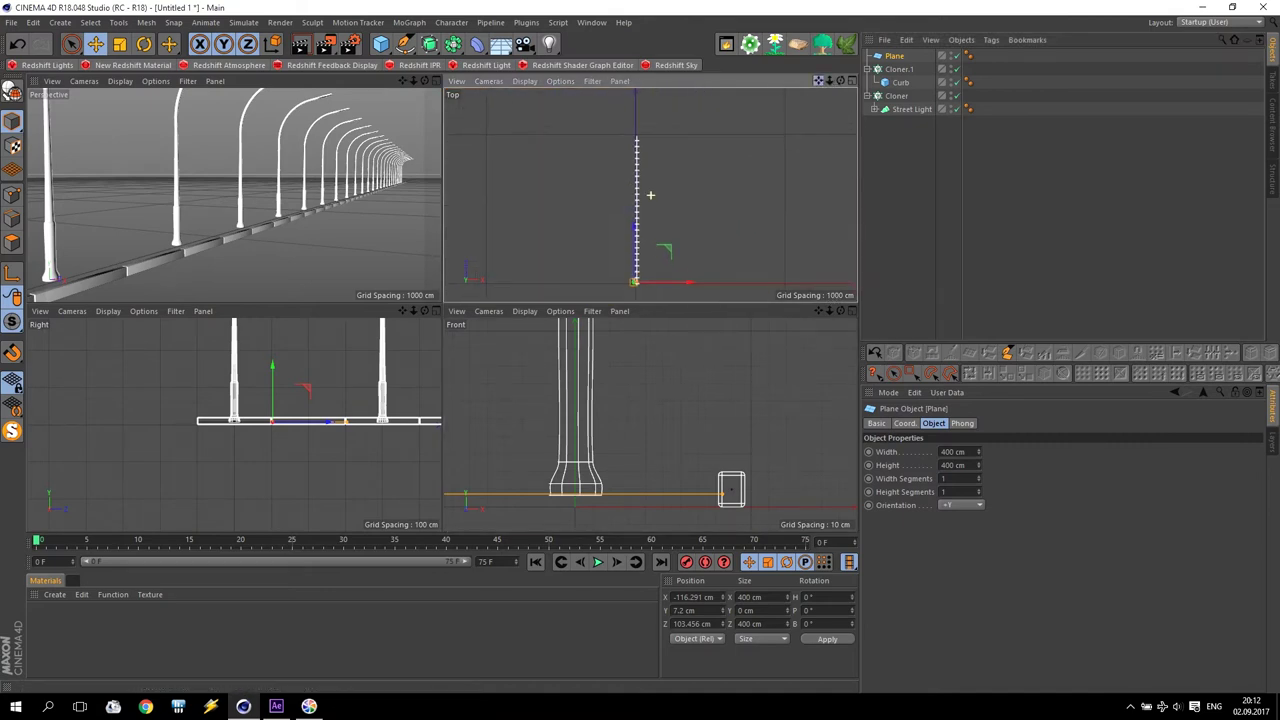
click(978, 466)
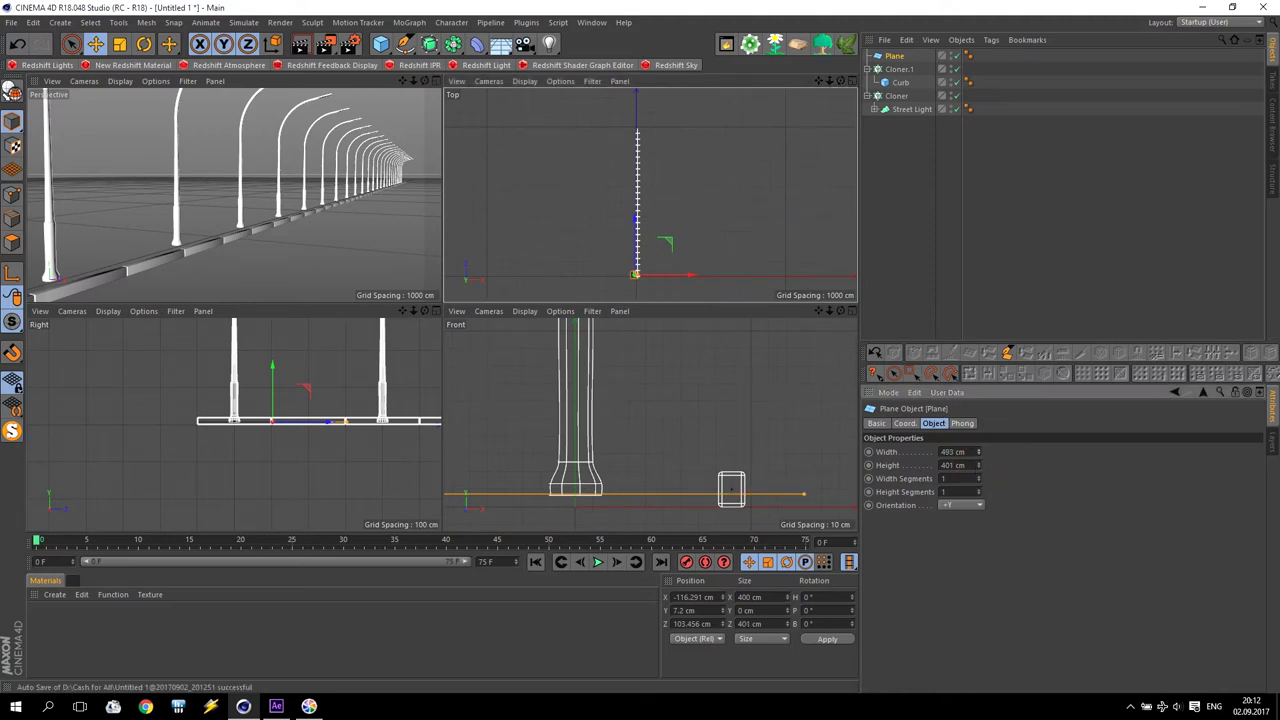
mouse_move(978, 452)
mouse_down()
mouse_move(978, 470)
mouse_move(978, 440)
mouse_up()
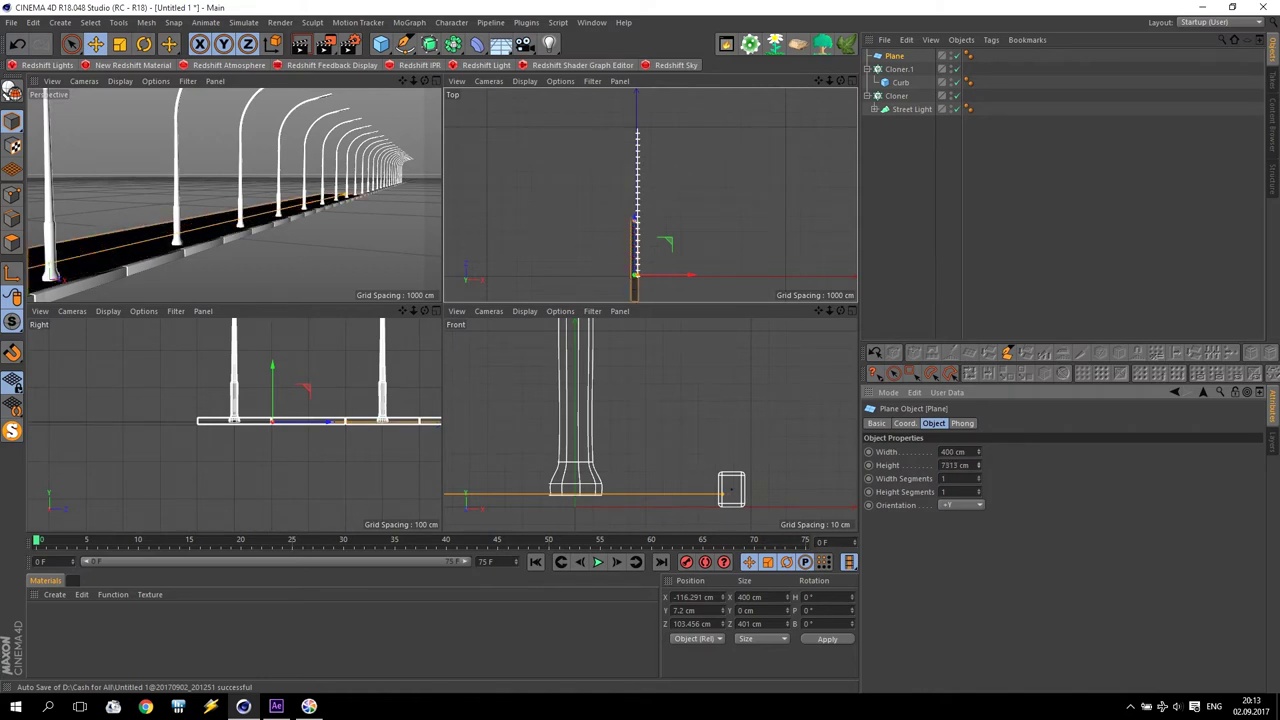
Step: Set the plane's height to 10000 cm and shift it to Z 4930 cm along the lamps
drag(640, 250, 636, 152)
click(958, 465)
text(1000)
key(Return)
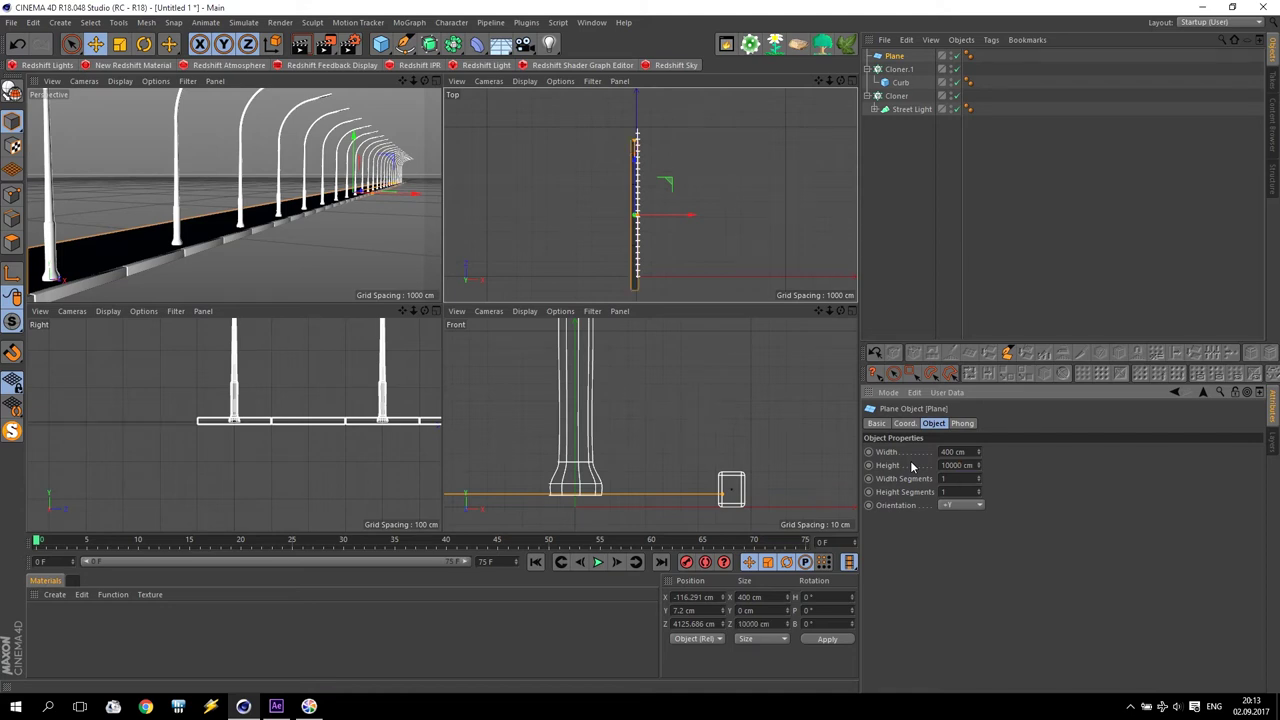
drag(634, 187, 634, 181)
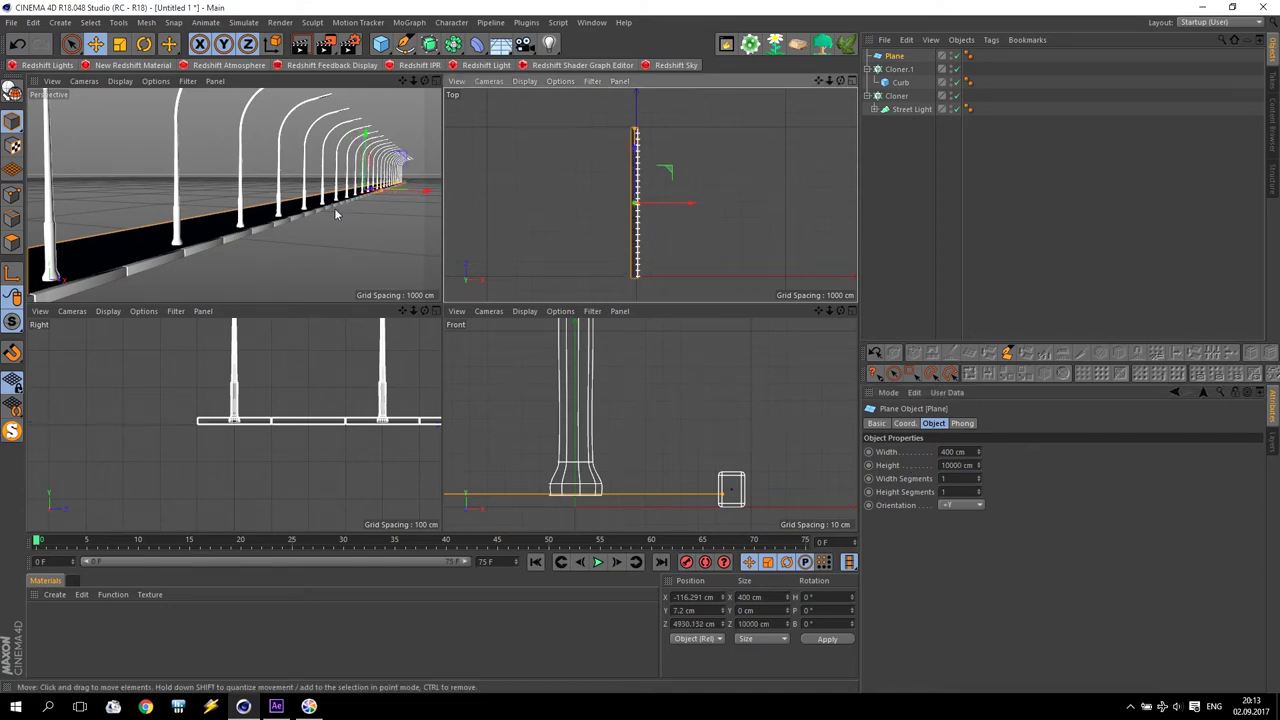
click(297, 234)
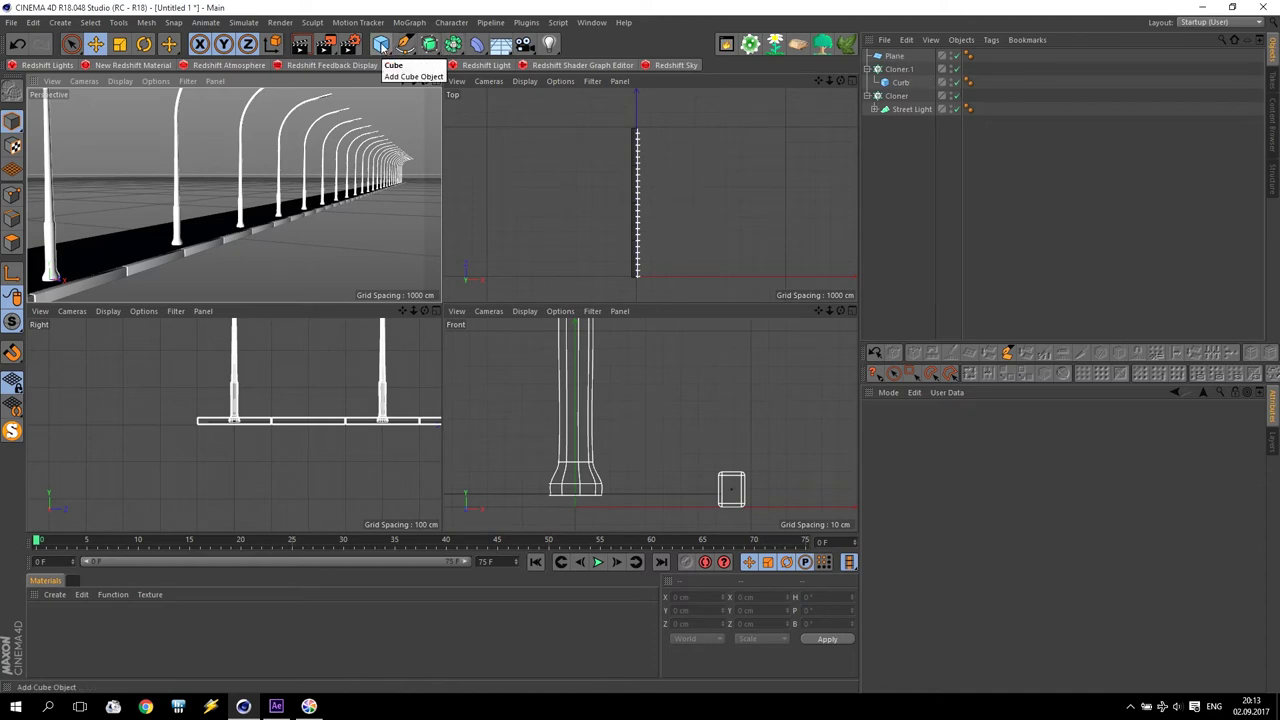
Step: Add a second plane, size it 800 × 800 cm, and place it beside the first plane
drag(380, 44, 505, 87)
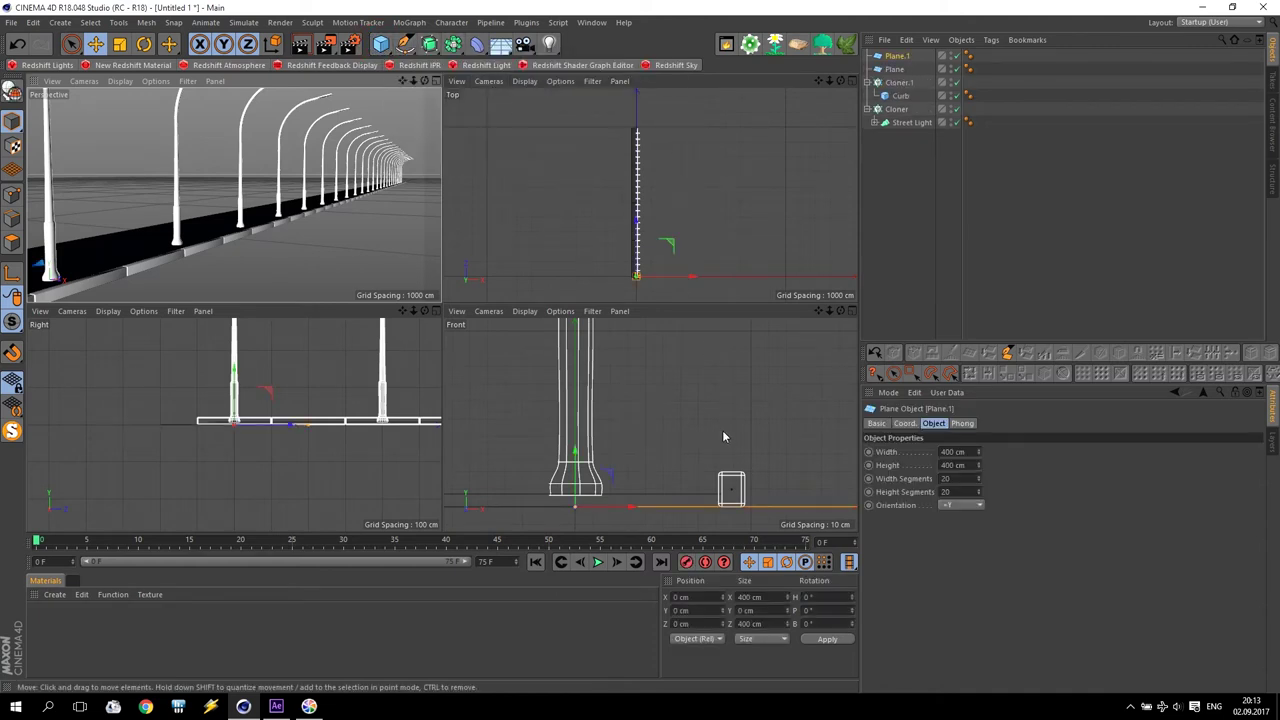
drag(672, 270, 683, 272)
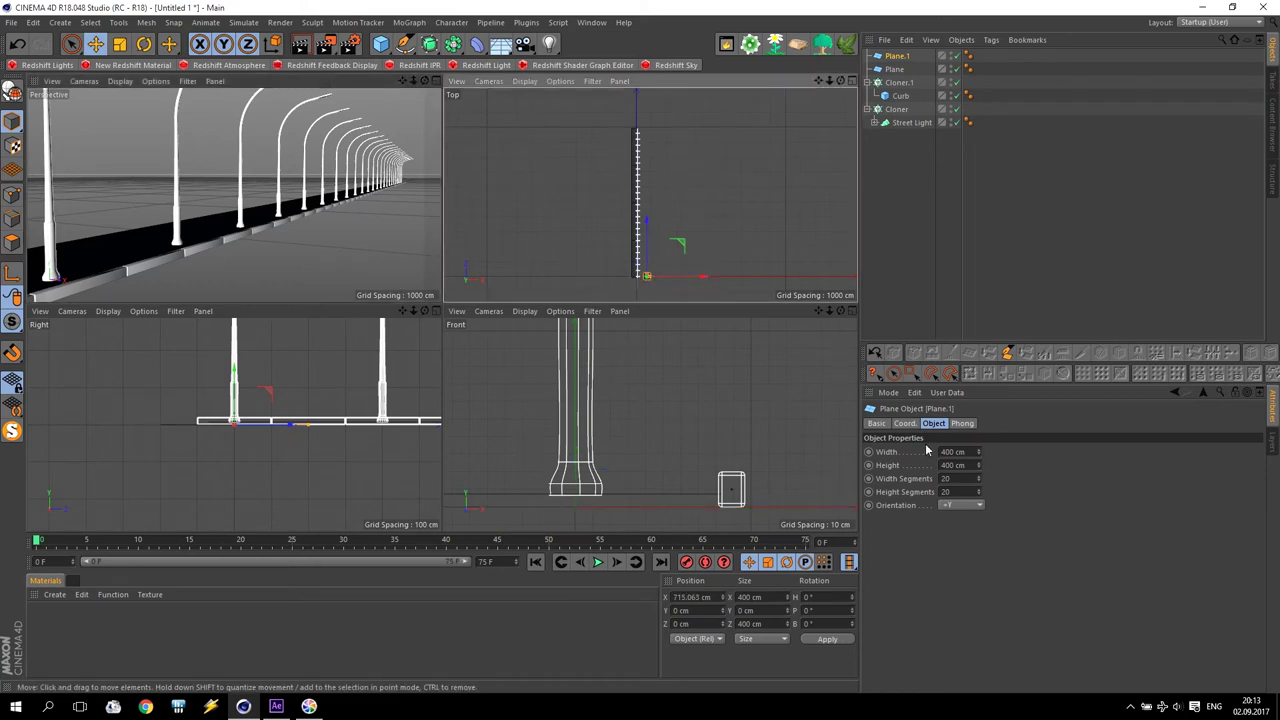
click(952, 465)
text(800)
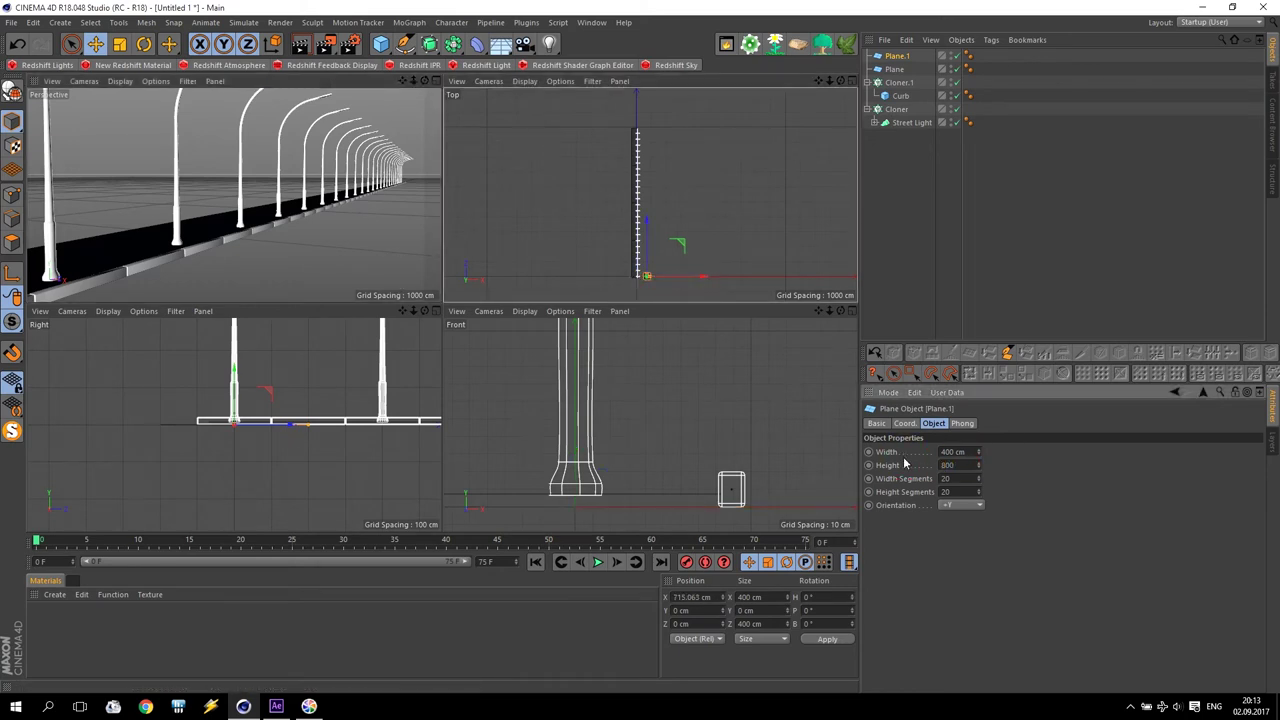
key(Return)
click(969, 451)
text(800)
key(Return)
scroll(645, 285, up, 3)
drag(675, 291, 693, 279)
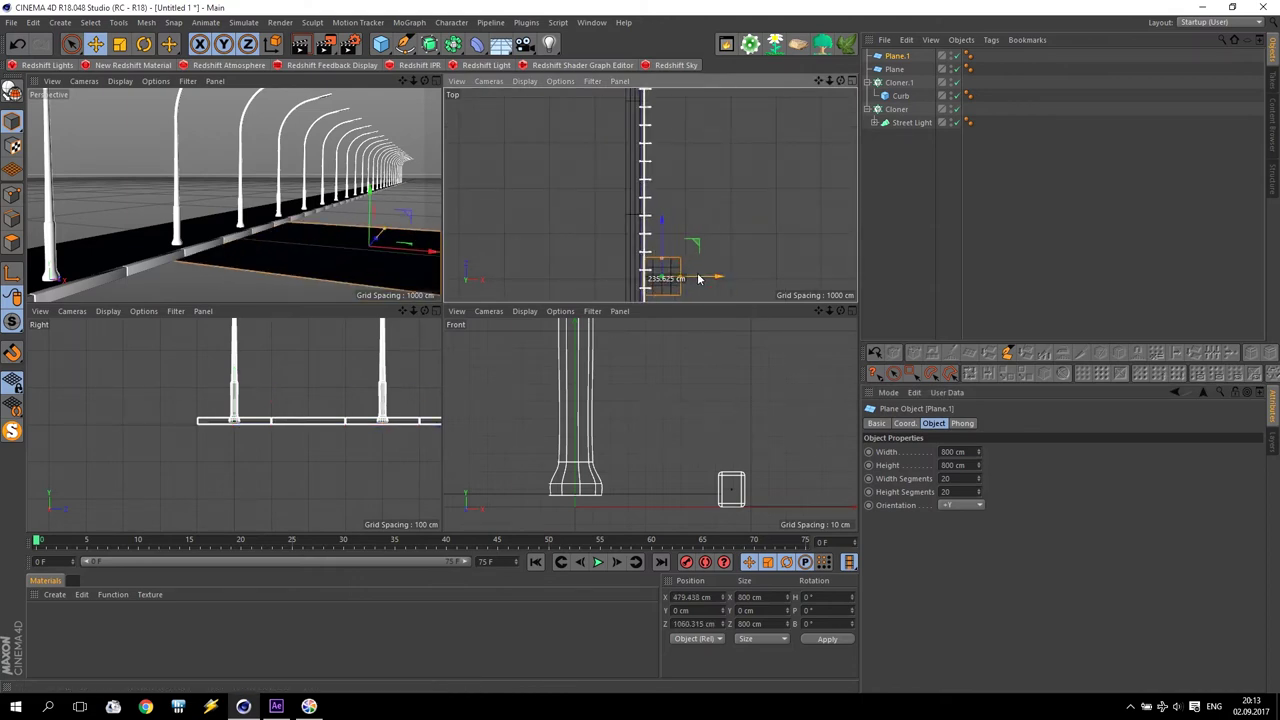
mouse_move(400, 140)
alt+mouse_down()
mouse_move(379, 126)
mouse_move(234, 196)
mouse_move(380, 133)
alt+mouse_up()
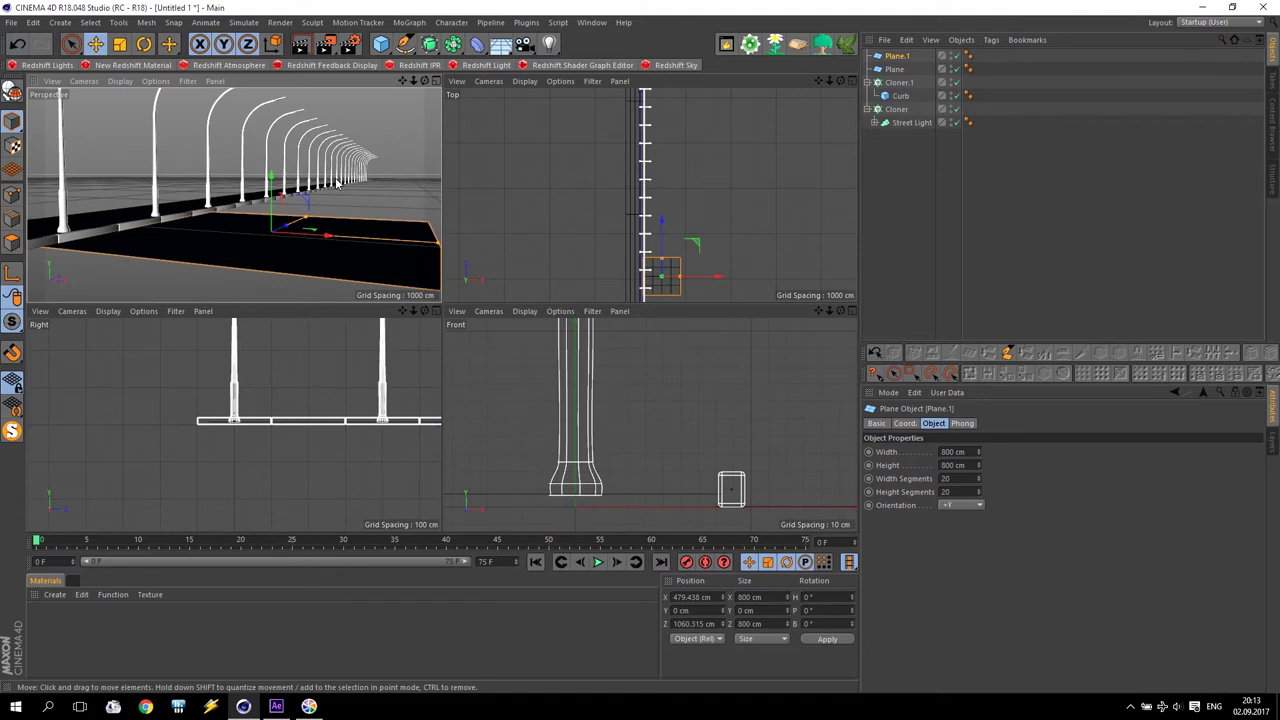
Step: Resize Plane.1 to 900 cm wide by 10000 cm long and slide it along the street
click(955, 452)
text(900)
key(Return)
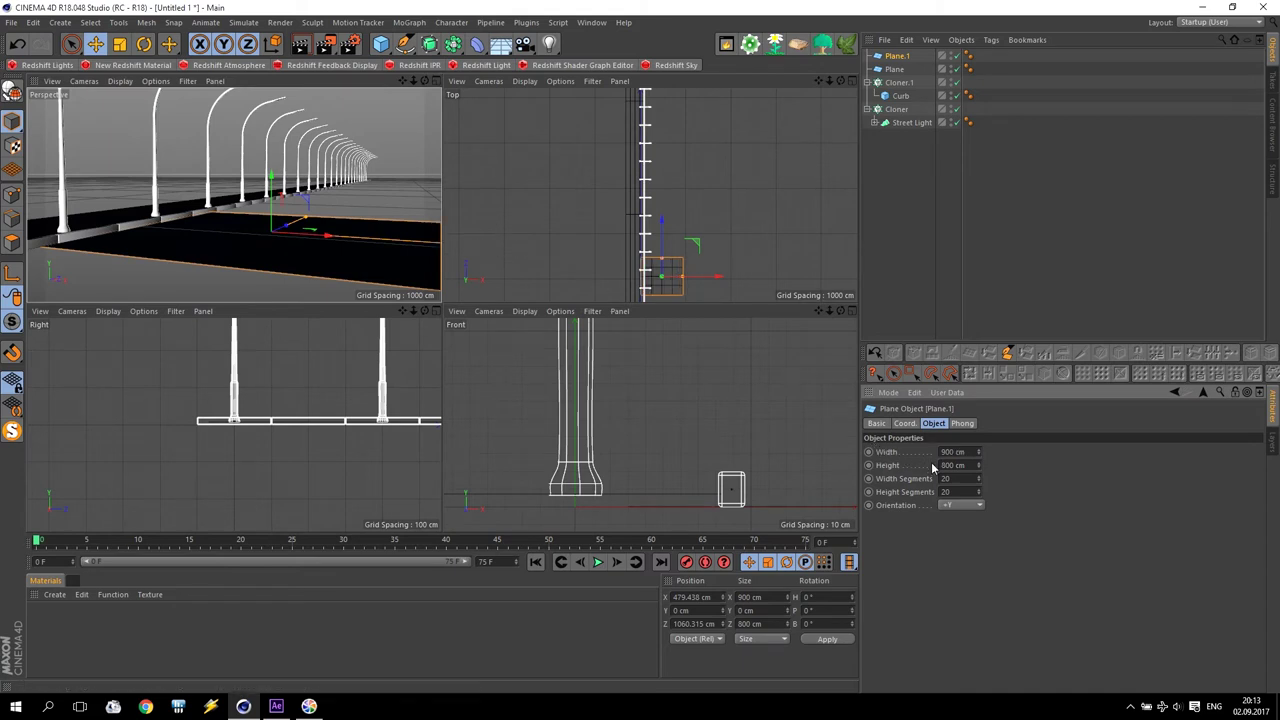
click(972, 465)
text(10)
text(000)
key(Return)
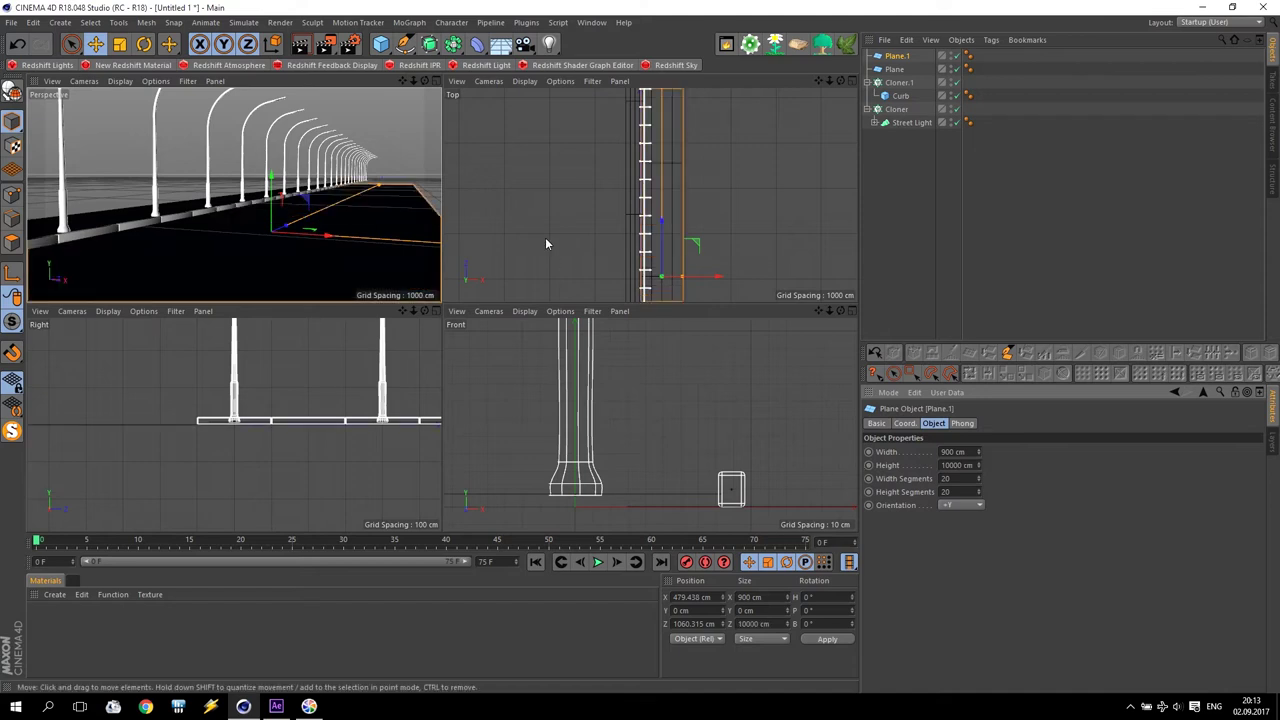
scroll(674, 220, down, 3)
drag(677, 194, 677, 150)
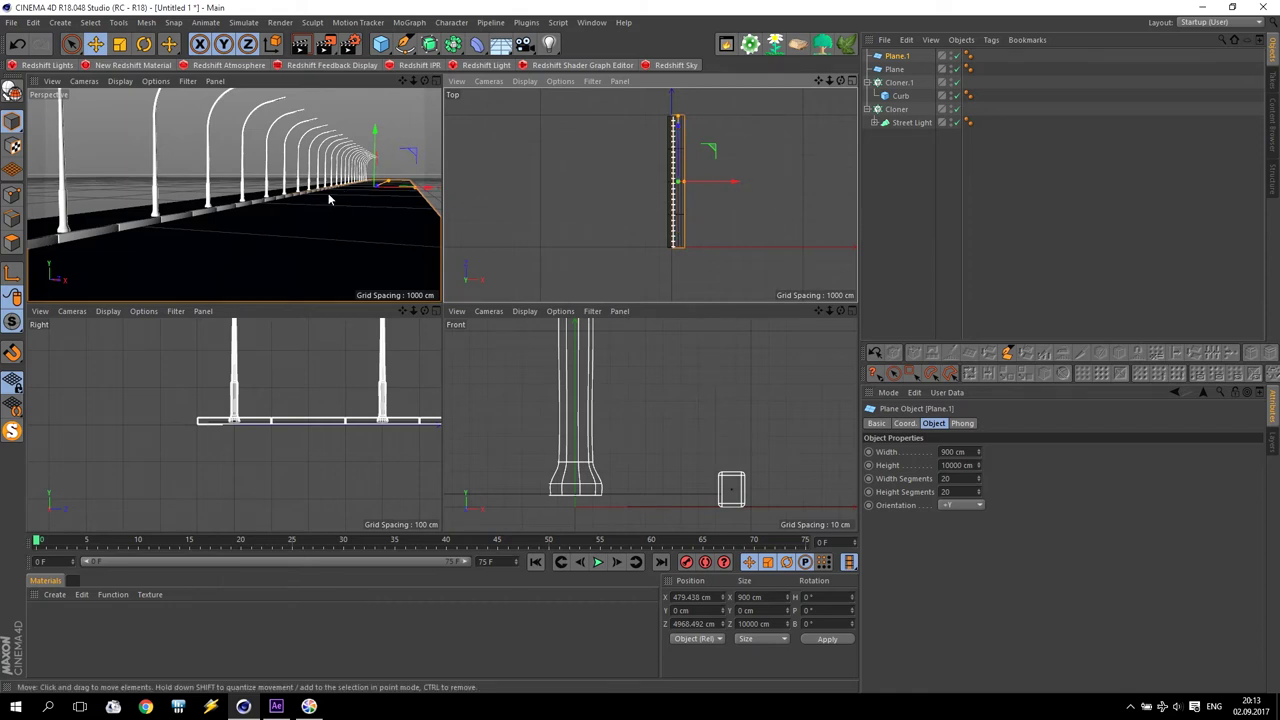
click(200, 189)
middle_click(371, 141)
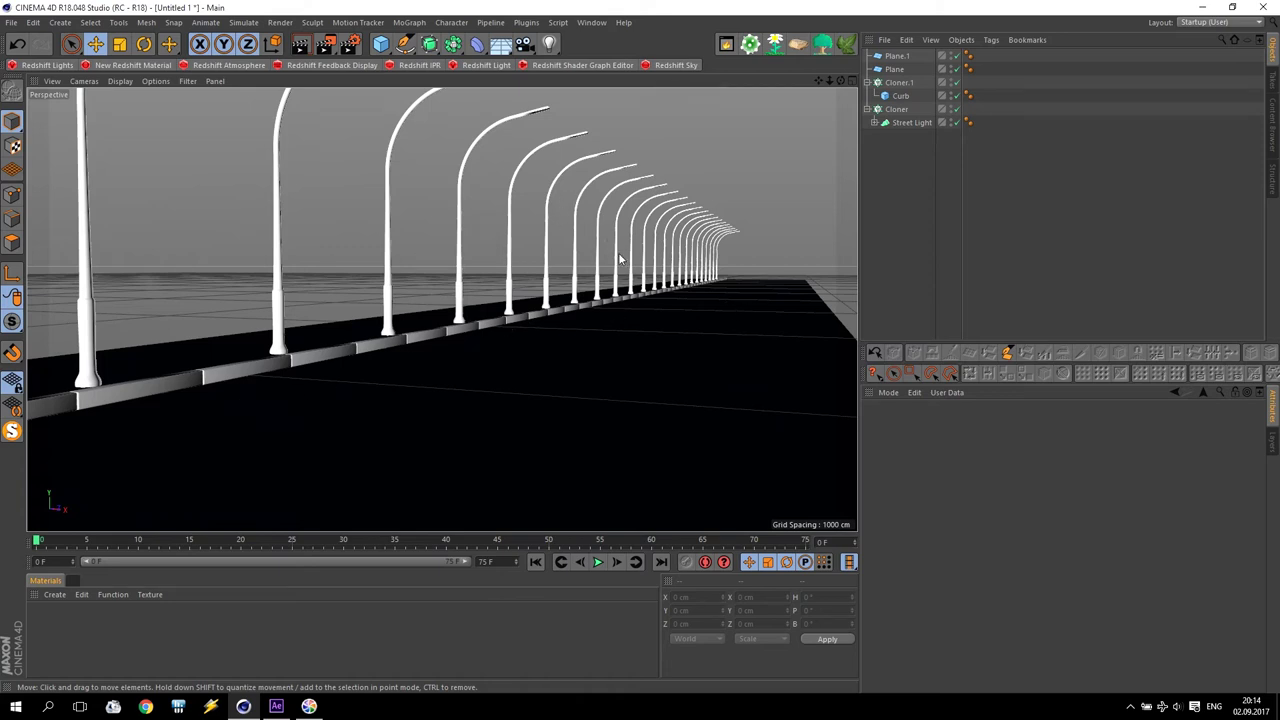
Step: Copy Cloner.1 as Cloner.2 and move it to X 936.444 cm along the road's far edge
click(897, 83)
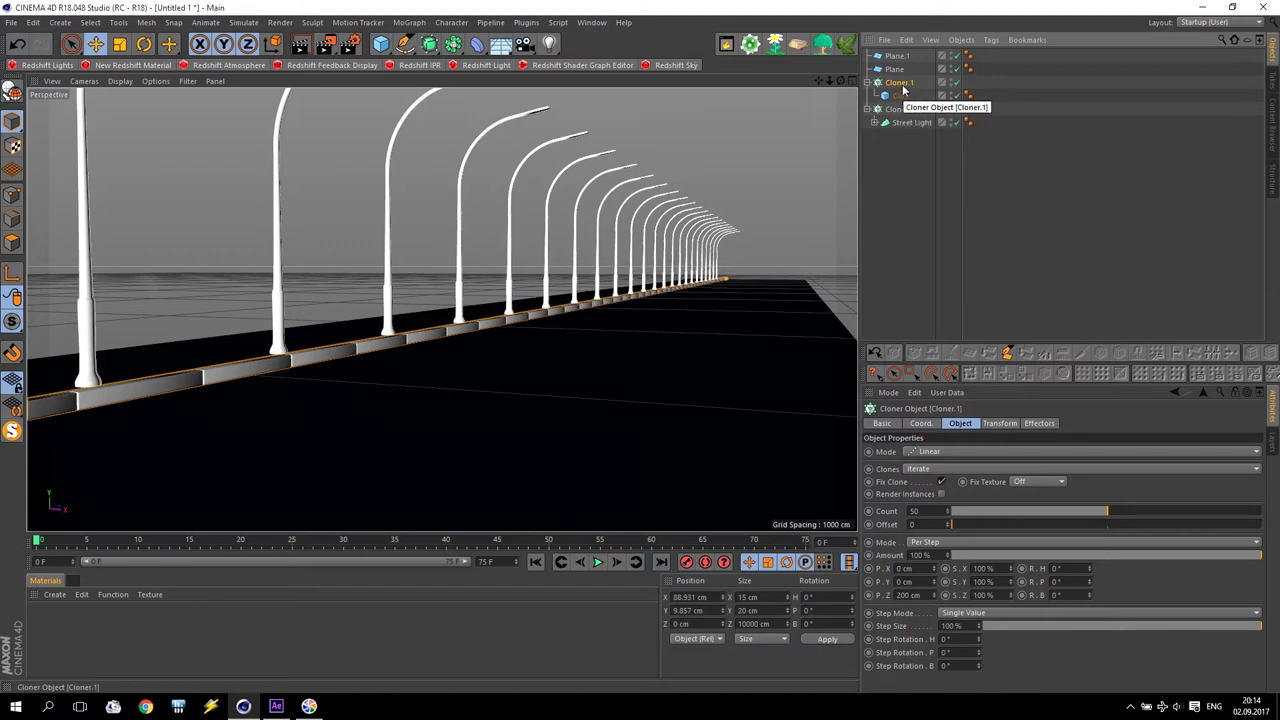
drag(901, 88, 899, 82)
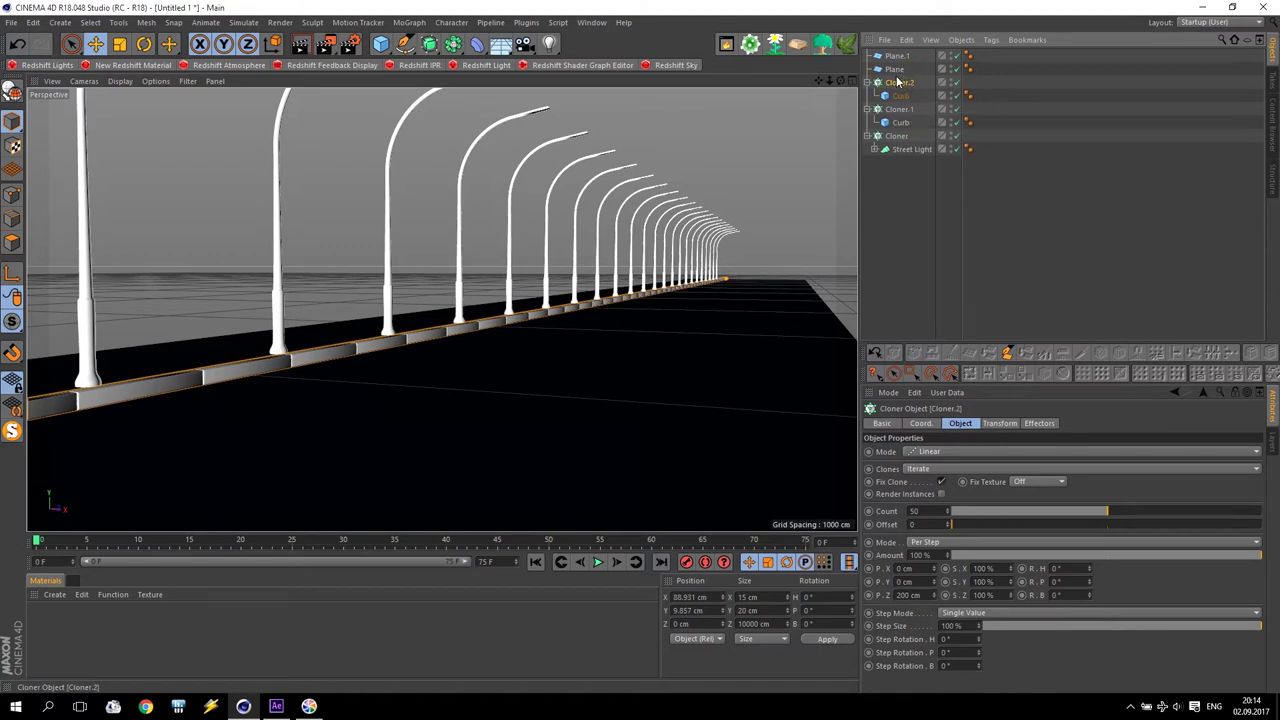
middle_click(579, 268)
drag(710, 249, 720, 252)
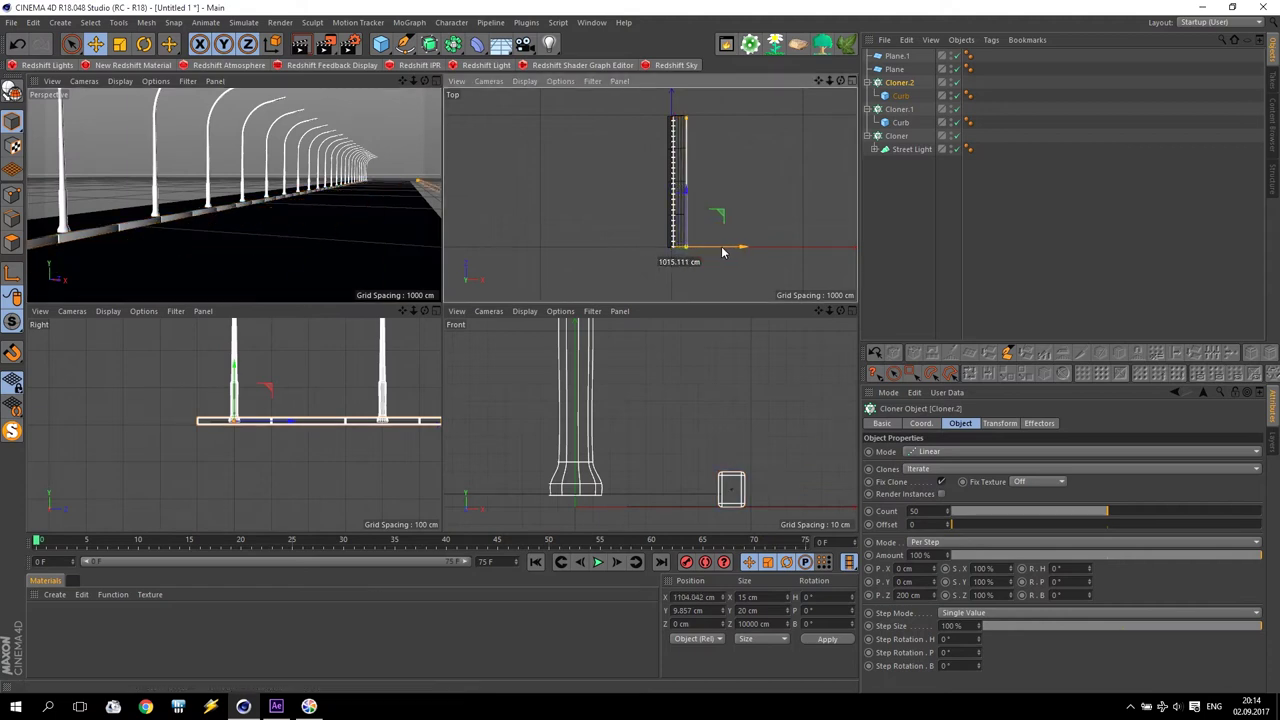
scroll(686, 255, up, 3)
scroll(675, 225, up, 3)
scroll(689, 245, up, 3)
drag(694, 257, 740, 262)
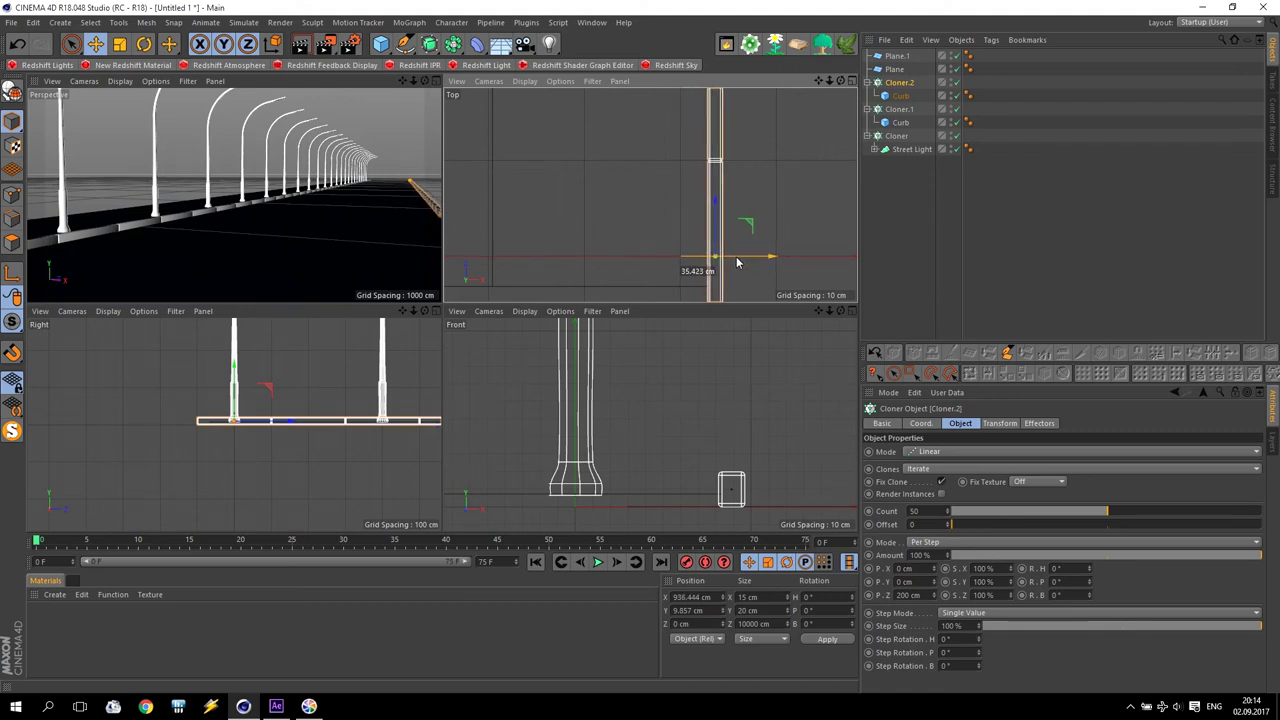
click(230, 177)
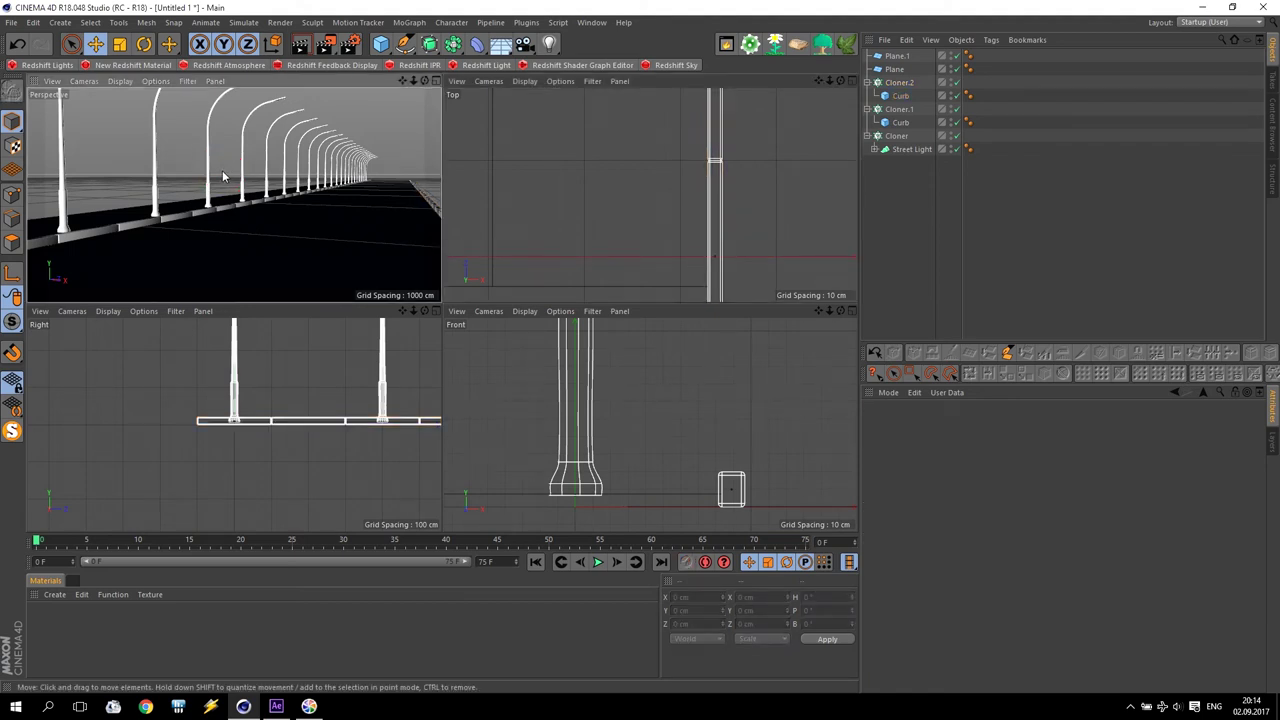
middle_click(244, 180)
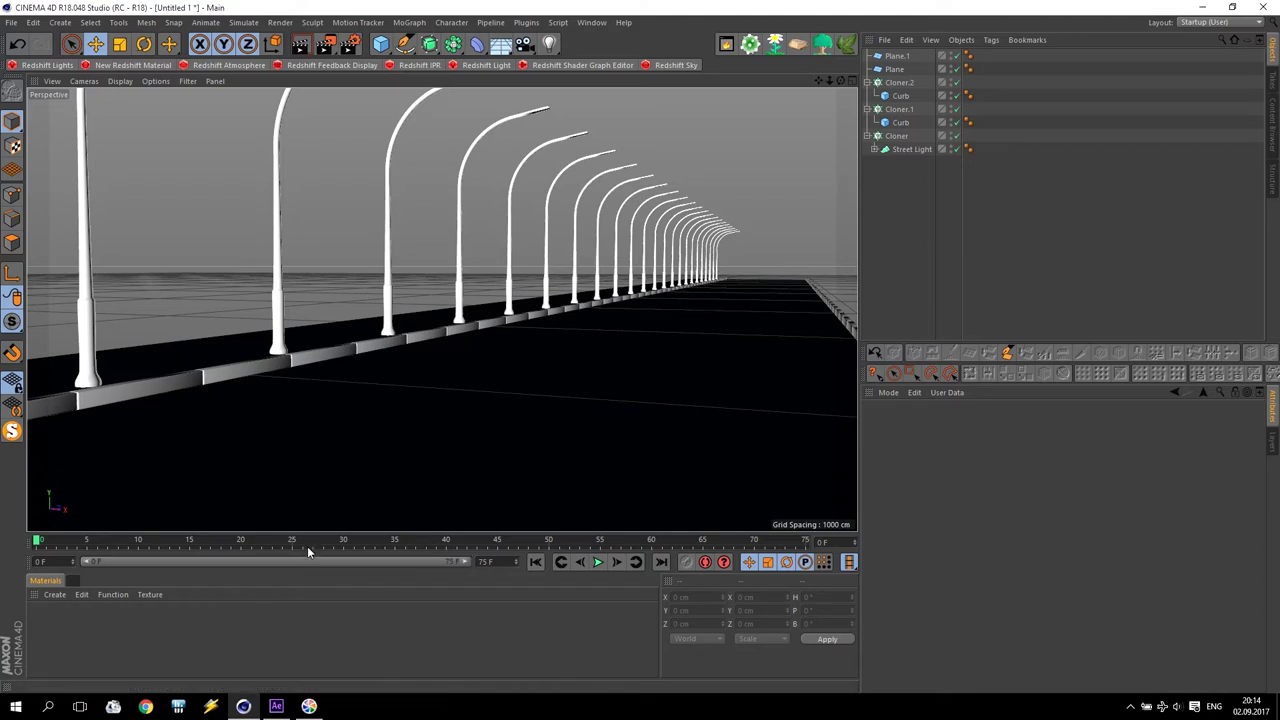
mouse_move(276, 706)
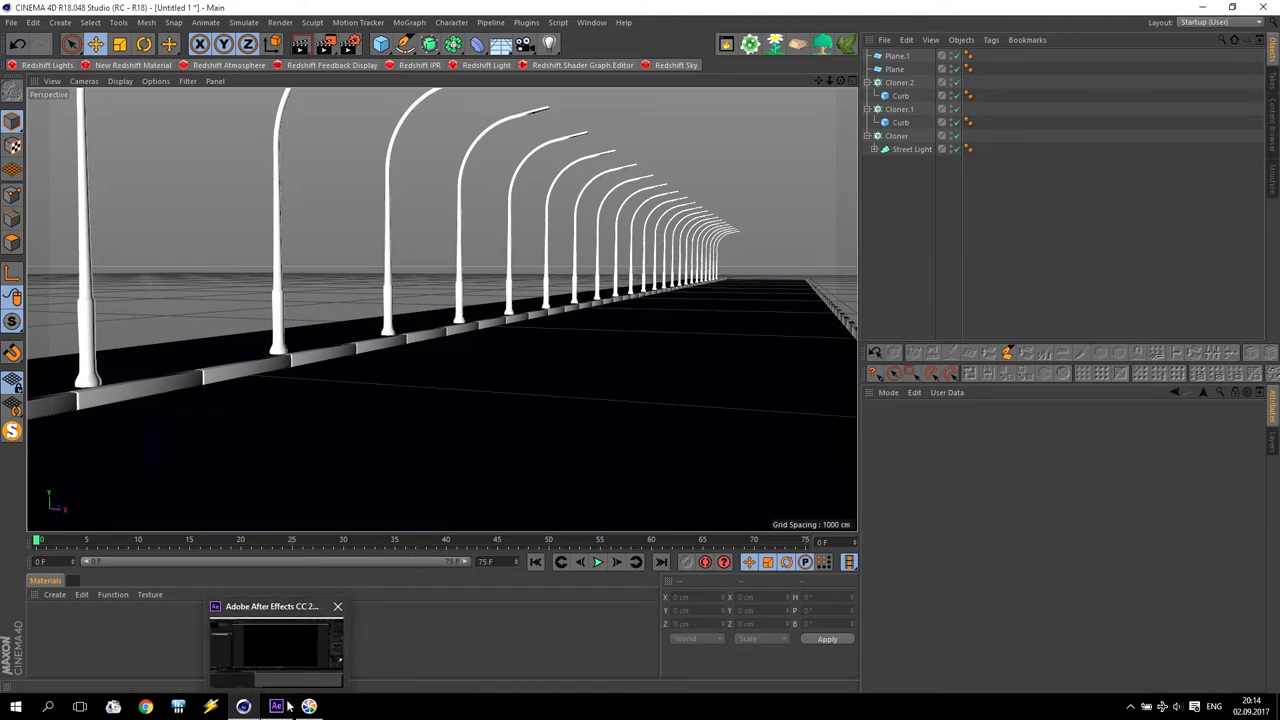
Step: In After Effects, create a new solid layer coloured 000000 black
click(281, 708)
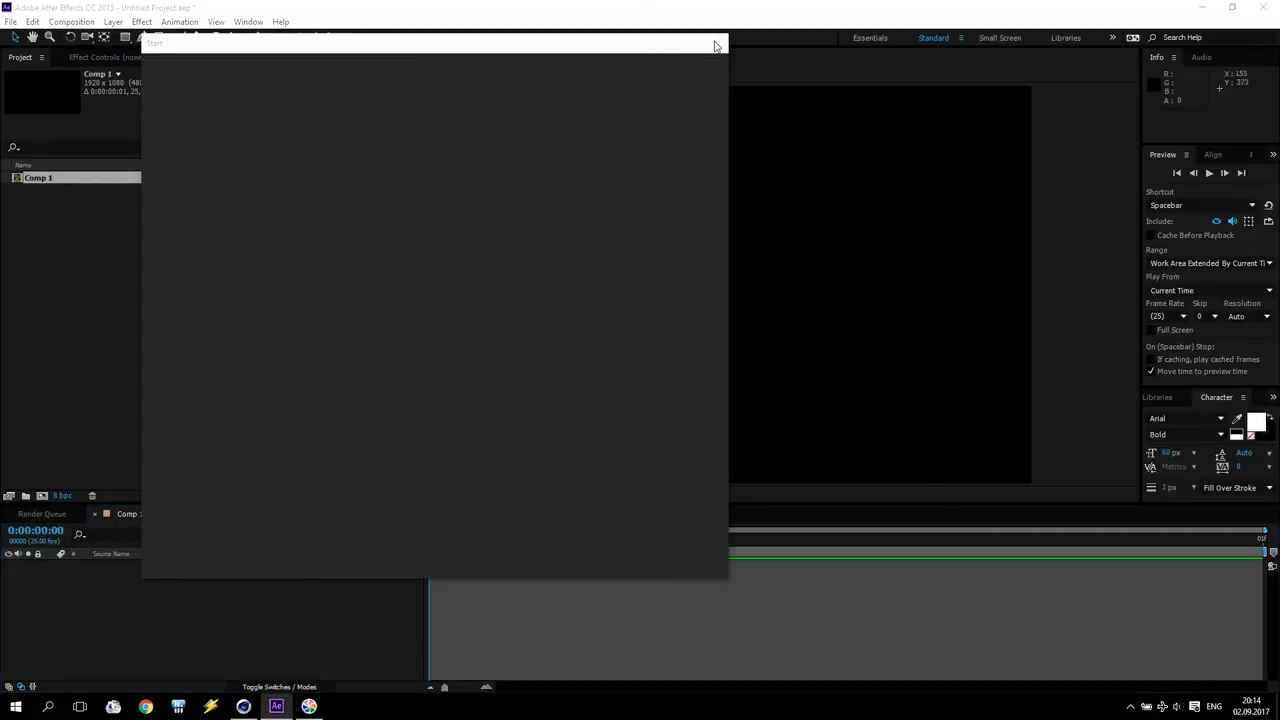
click(722, 40)
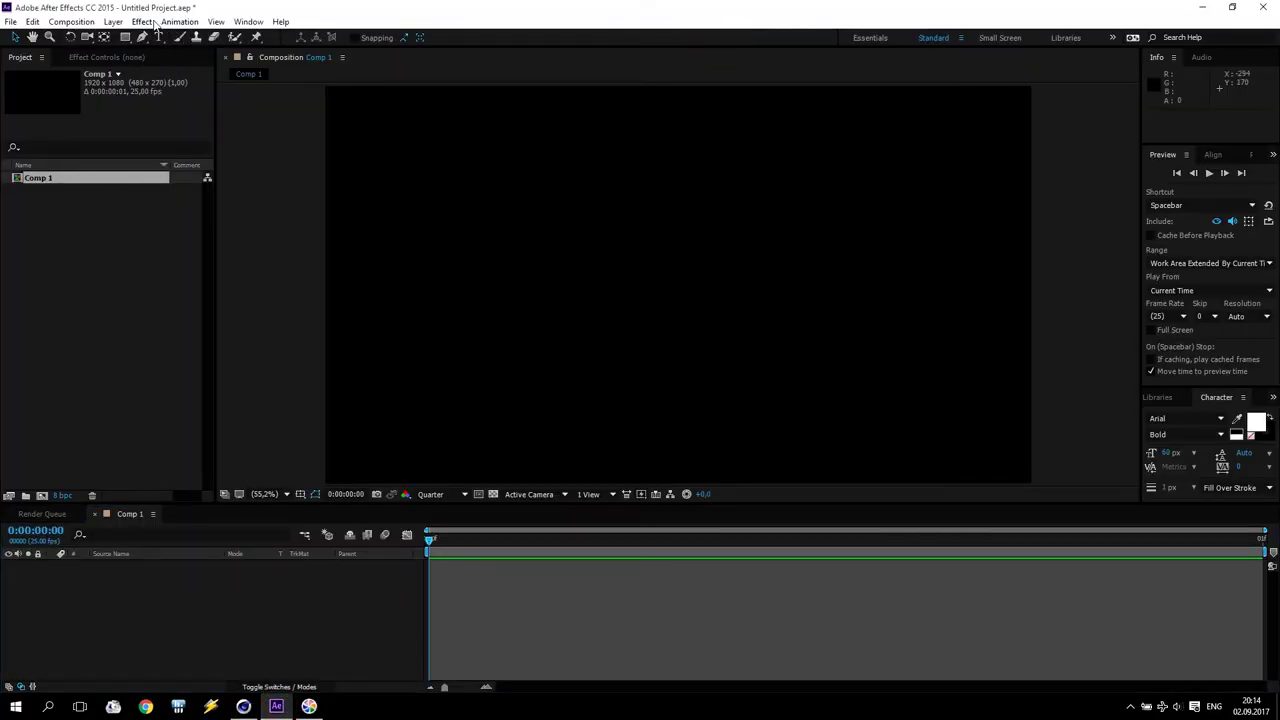
click(116, 23)
click(116, 23)
click(113, 23)
click(376, 50)
click(155, 420)
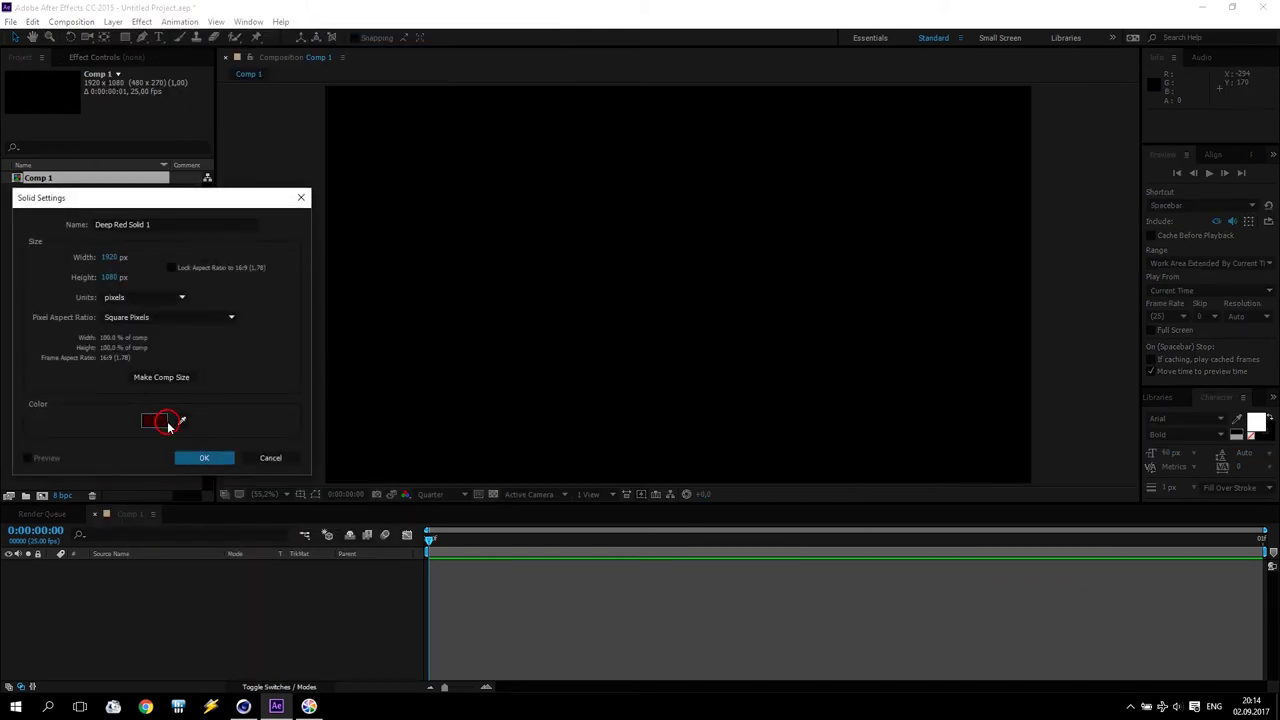
text(000000)
click(442, 250)
click(203, 458)
Step: Apply the Video Copilot Element effect and bring up its Scene Setup
click(141, 21)
mouse_move(344, 163)
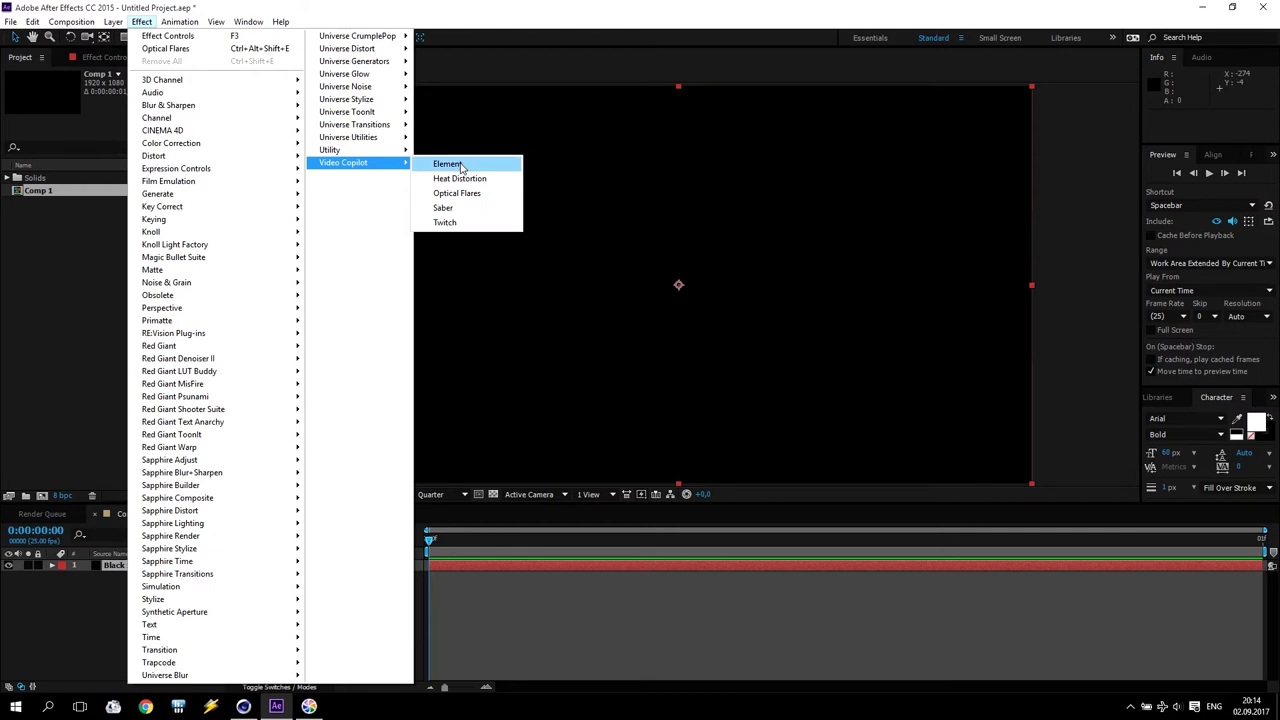
click(459, 167)
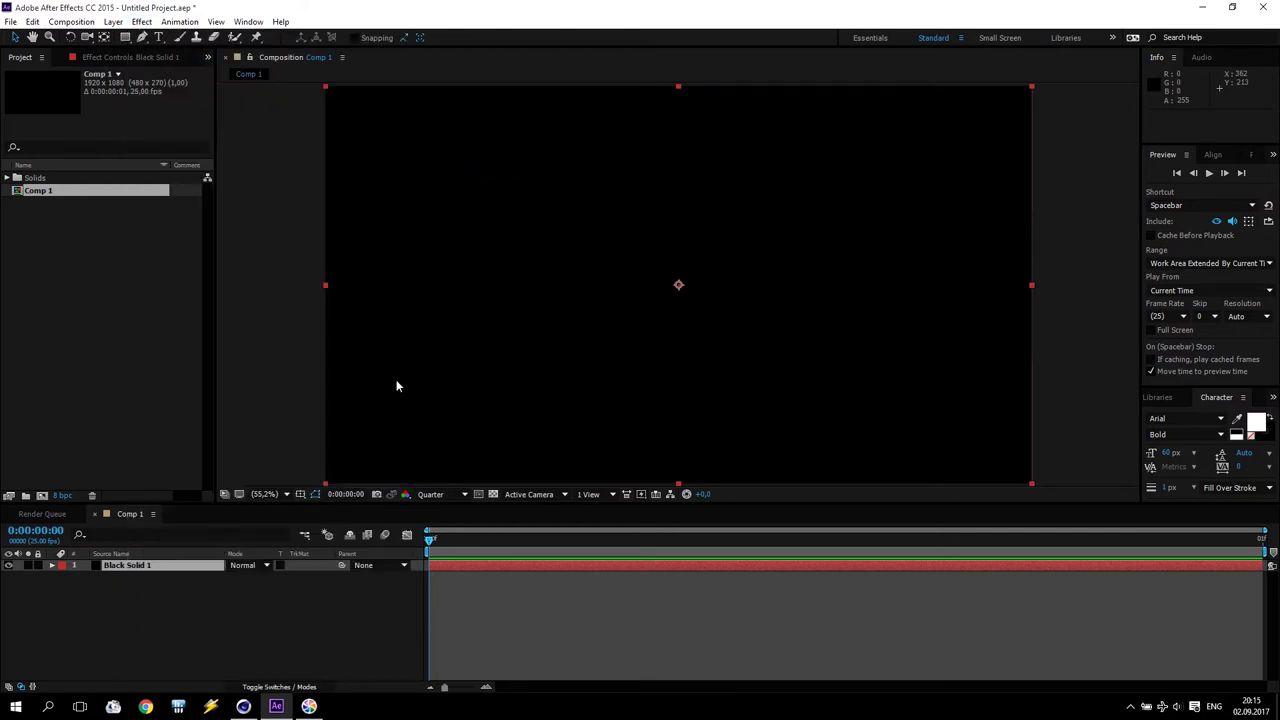
click(72, 116)
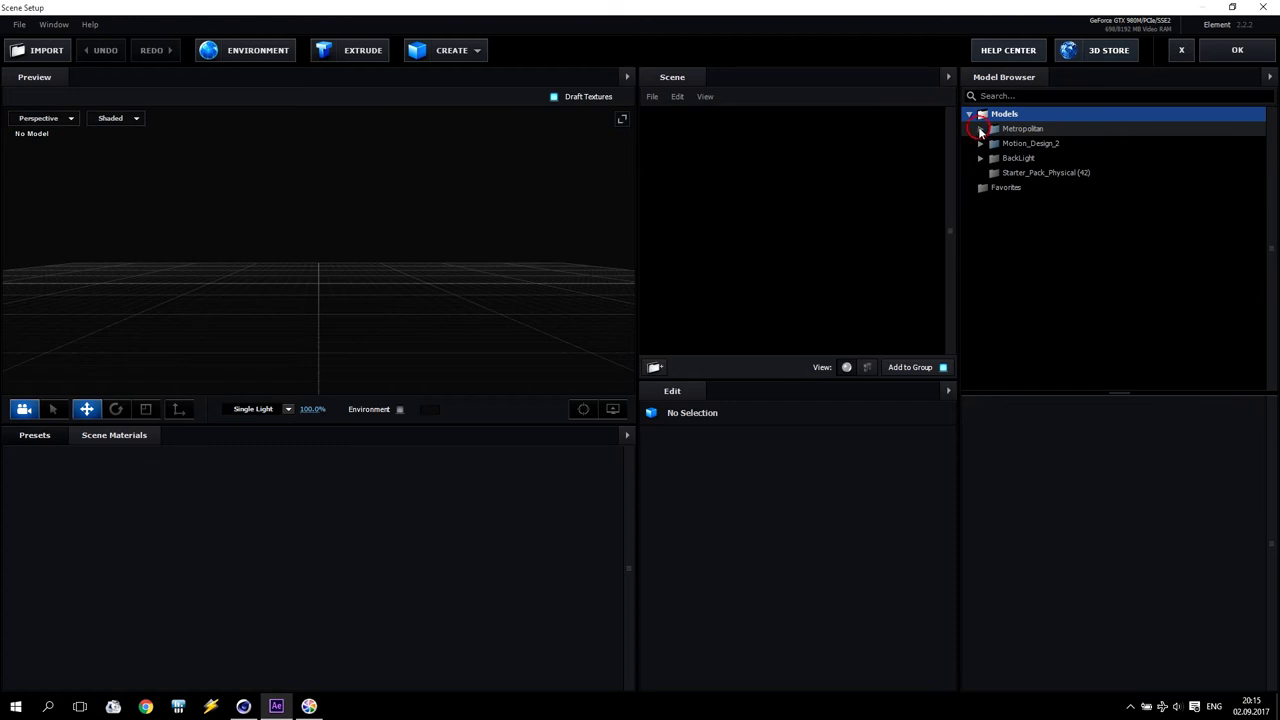
Step: Browse the Metropolitan Graphic_Buildings models down to the industrial_hall_night thumbnail
click(981, 131)
click(1030, 144)
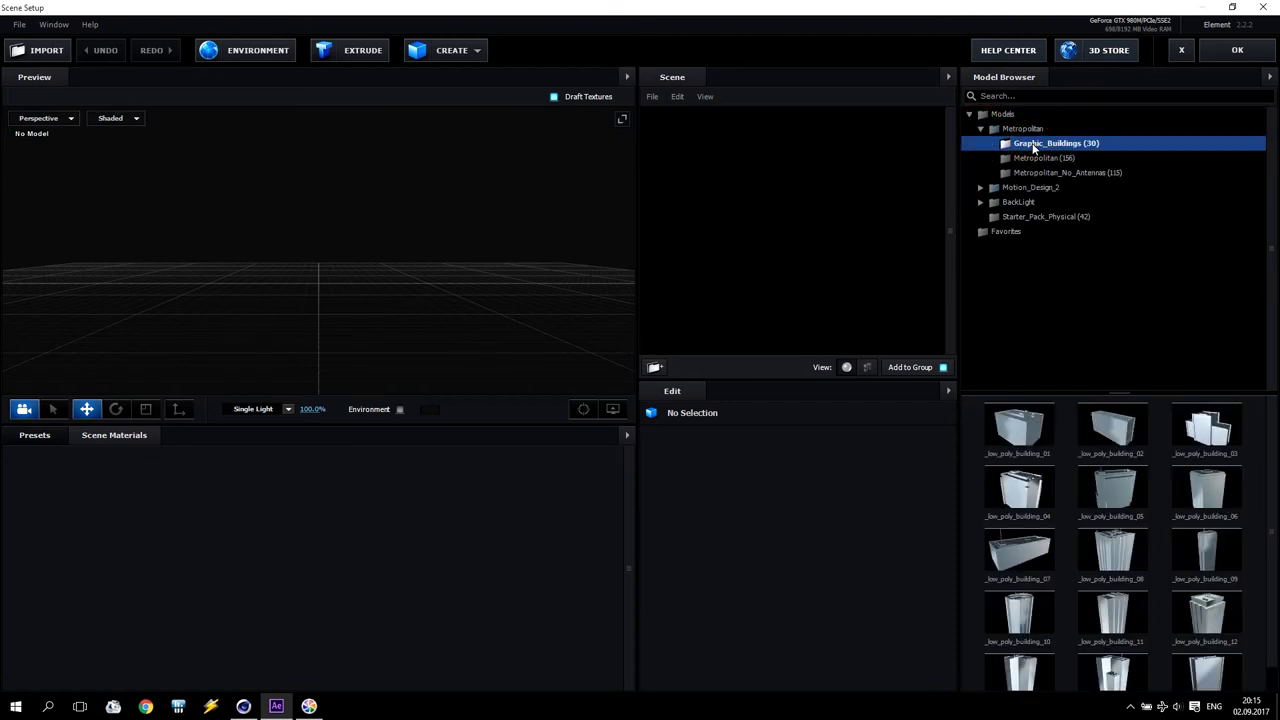
click(1034, 158)
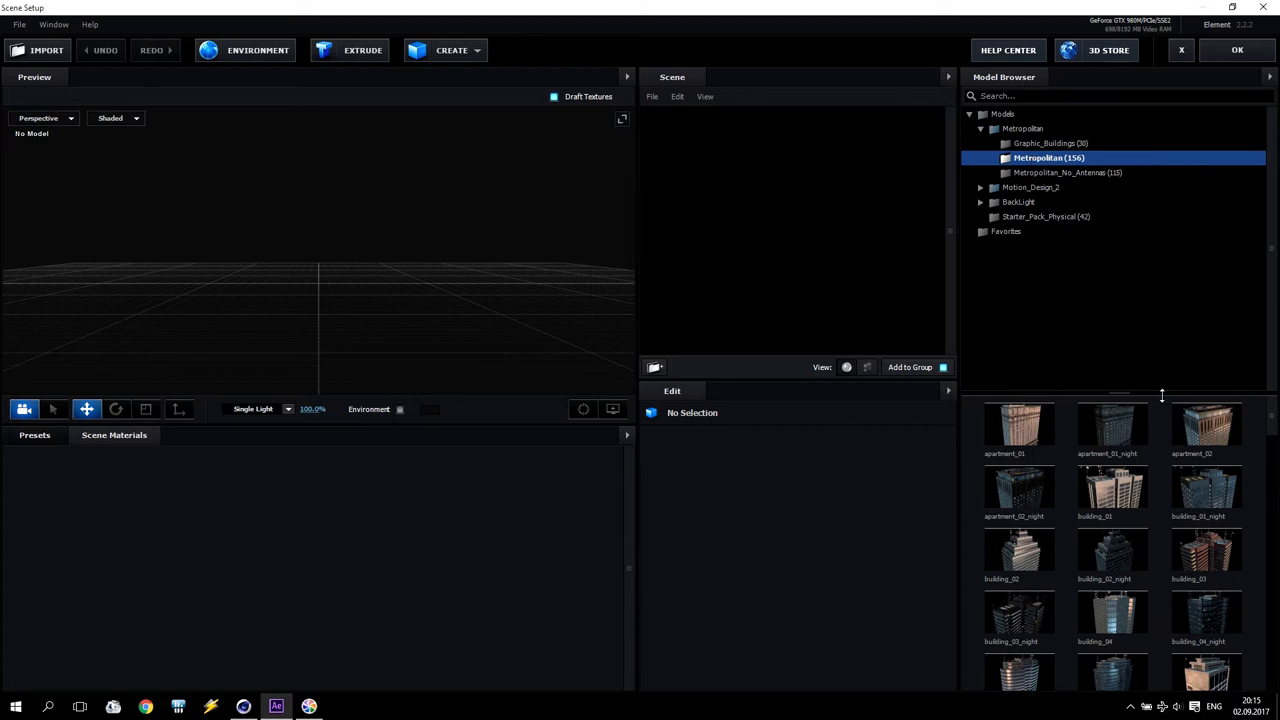
drag(1106, 395, 1108, 250)
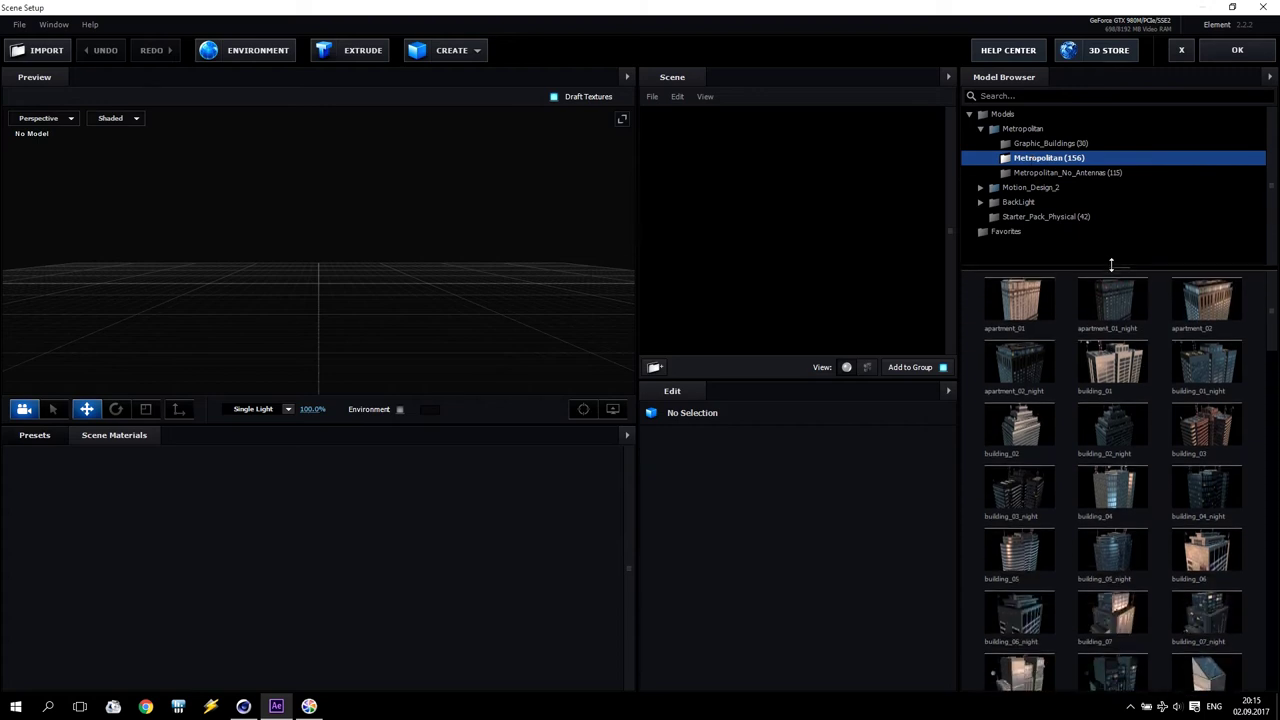
scroll(1133, 454, down, 2)
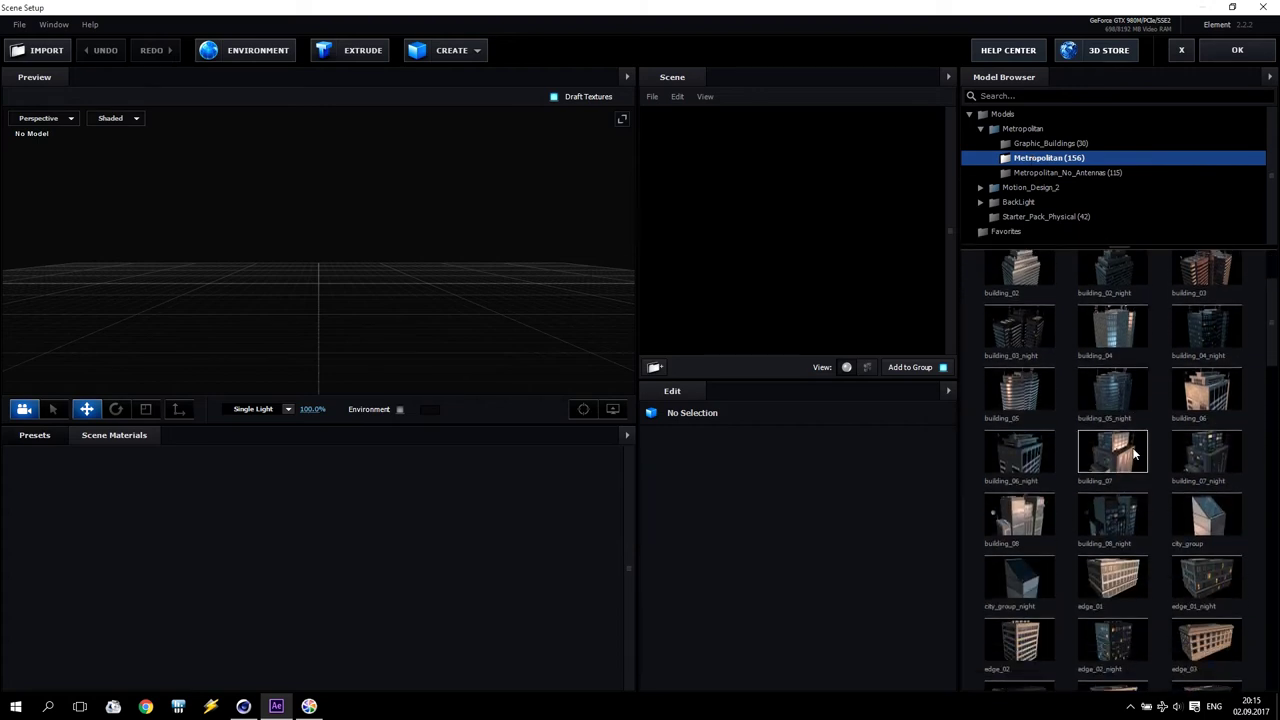
scroll(1133, 454, down, 2)
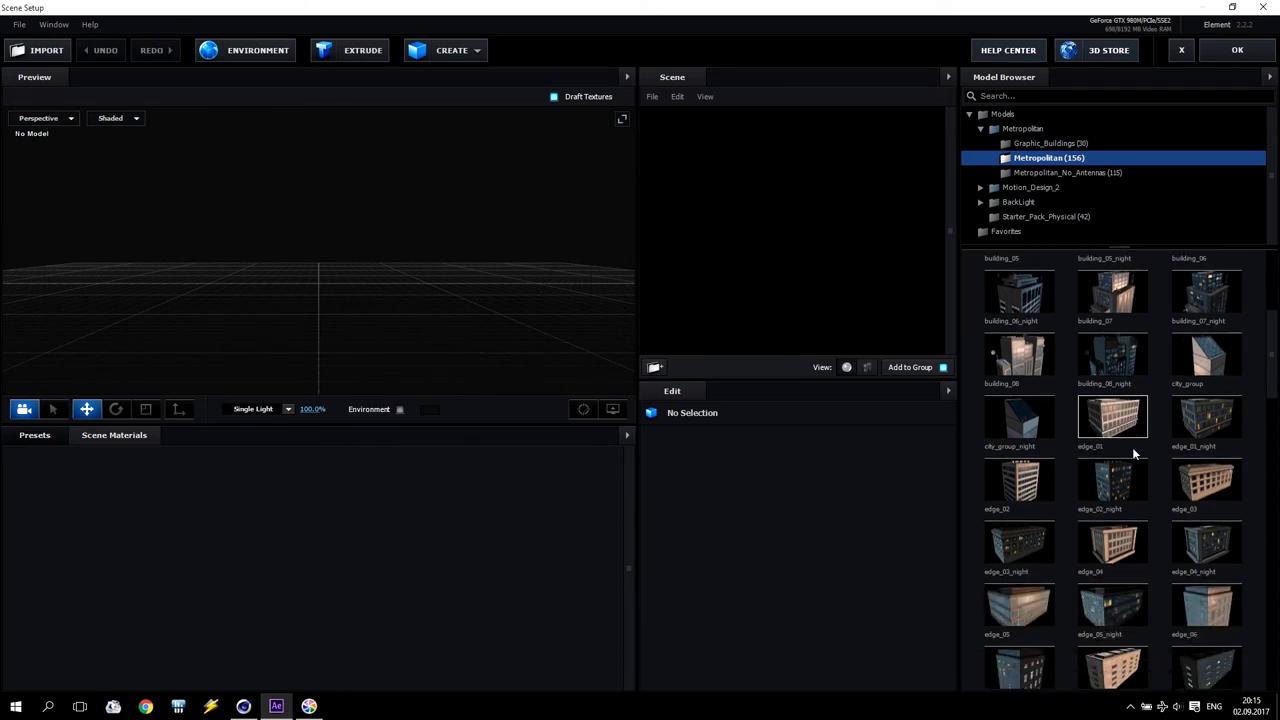
scroll(1133, 454, down, 2)
scroll(1133, 454, down, 1)
scroll(1133, 454, down, 2)
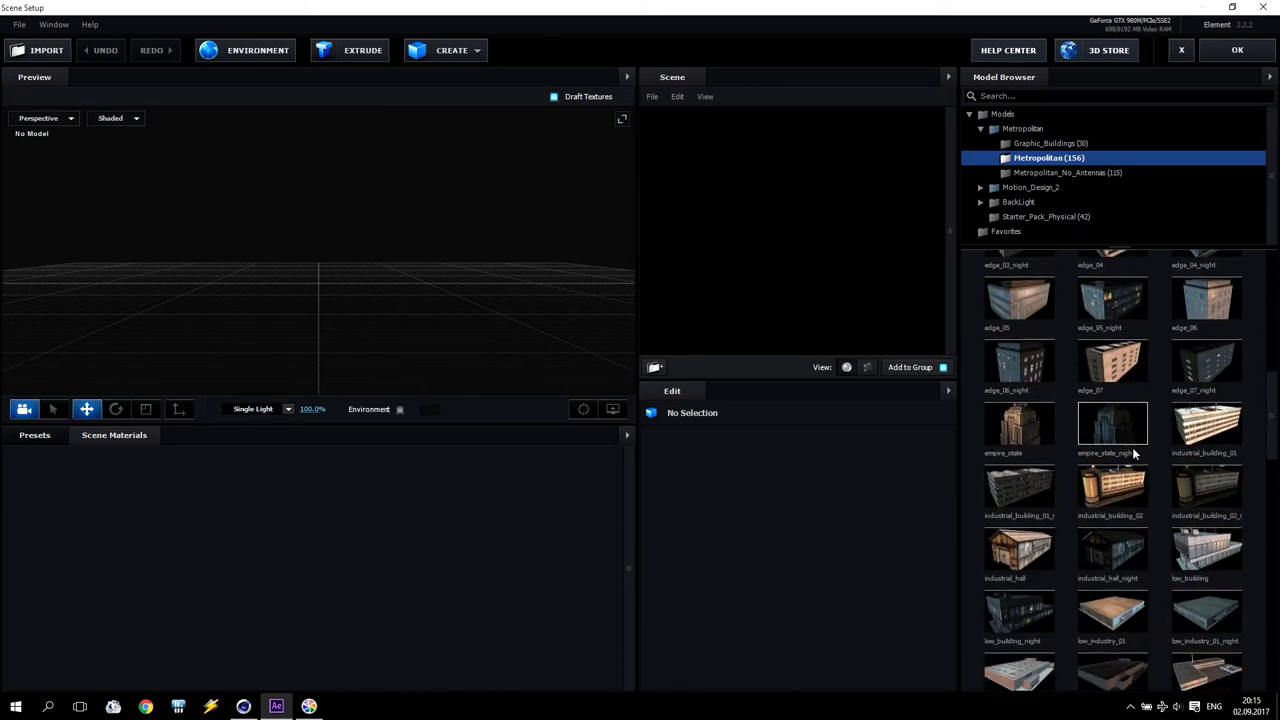
scroll(1147, 442, down, 1)
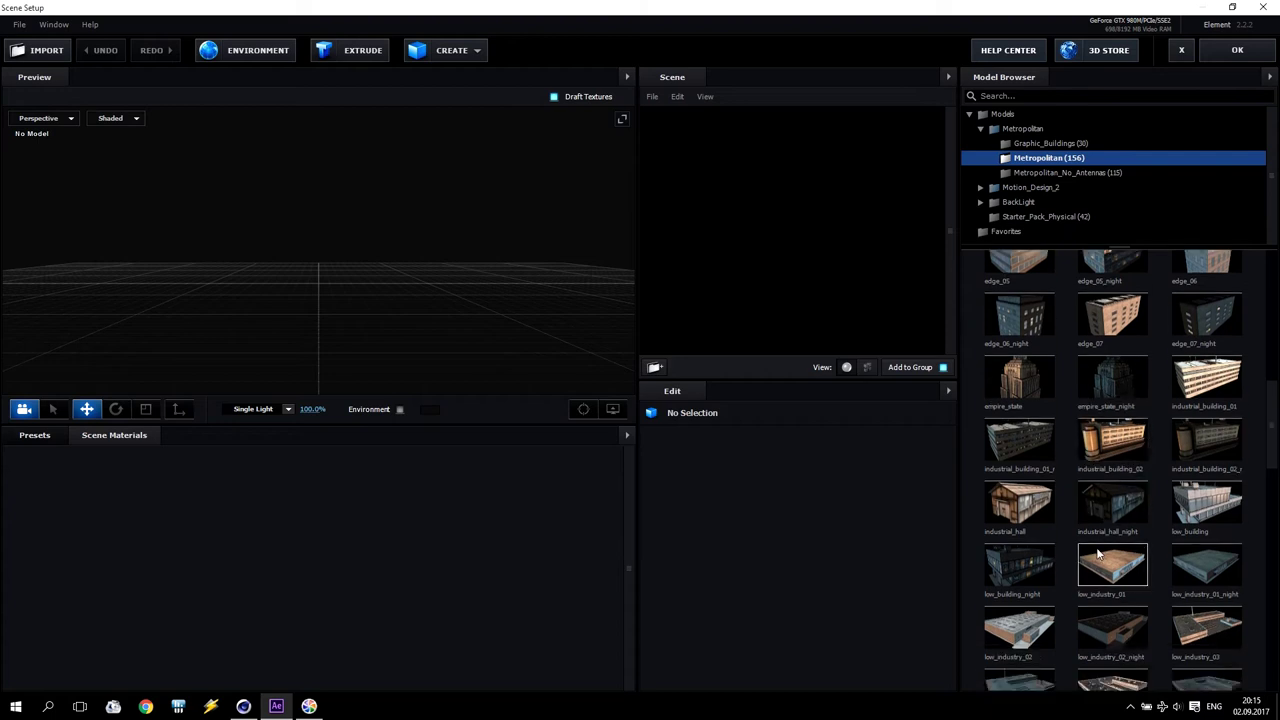
Step: Add industrial_hall_night and rotate its Group Folder to 360°, 339.5°, 0°
click(1118, 511)
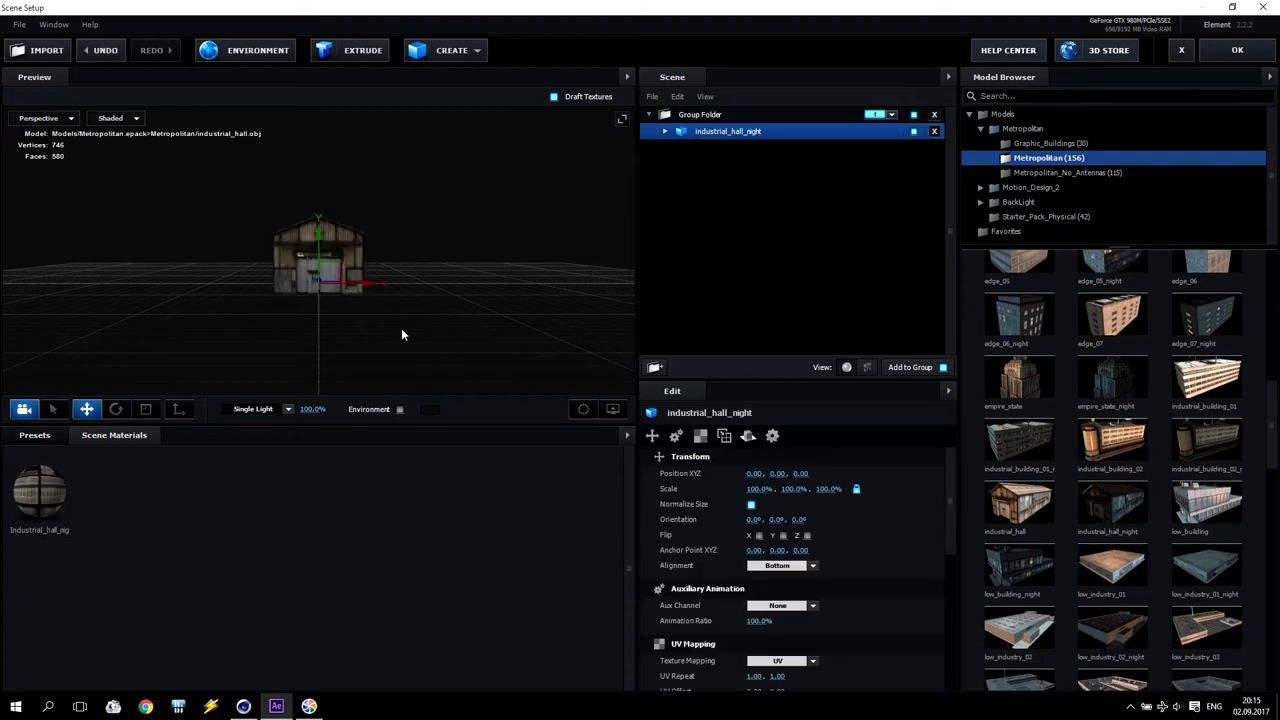
click(403, 294)
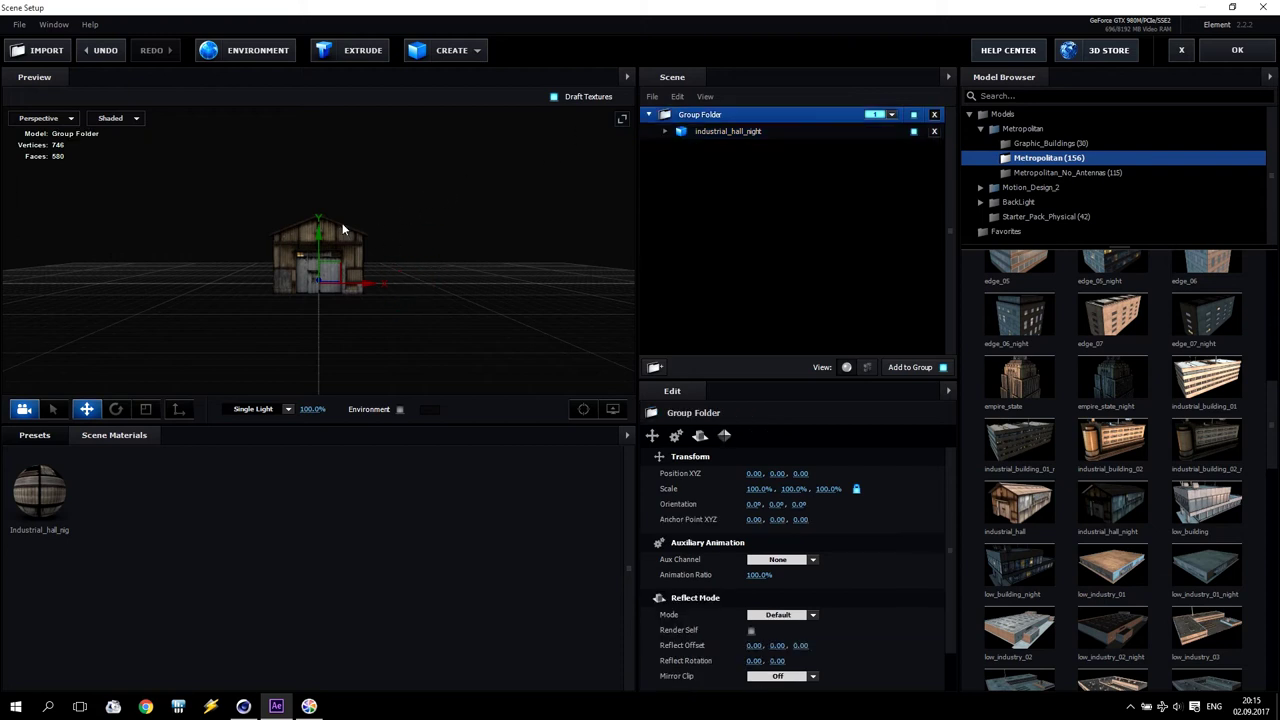
click(119, 409)
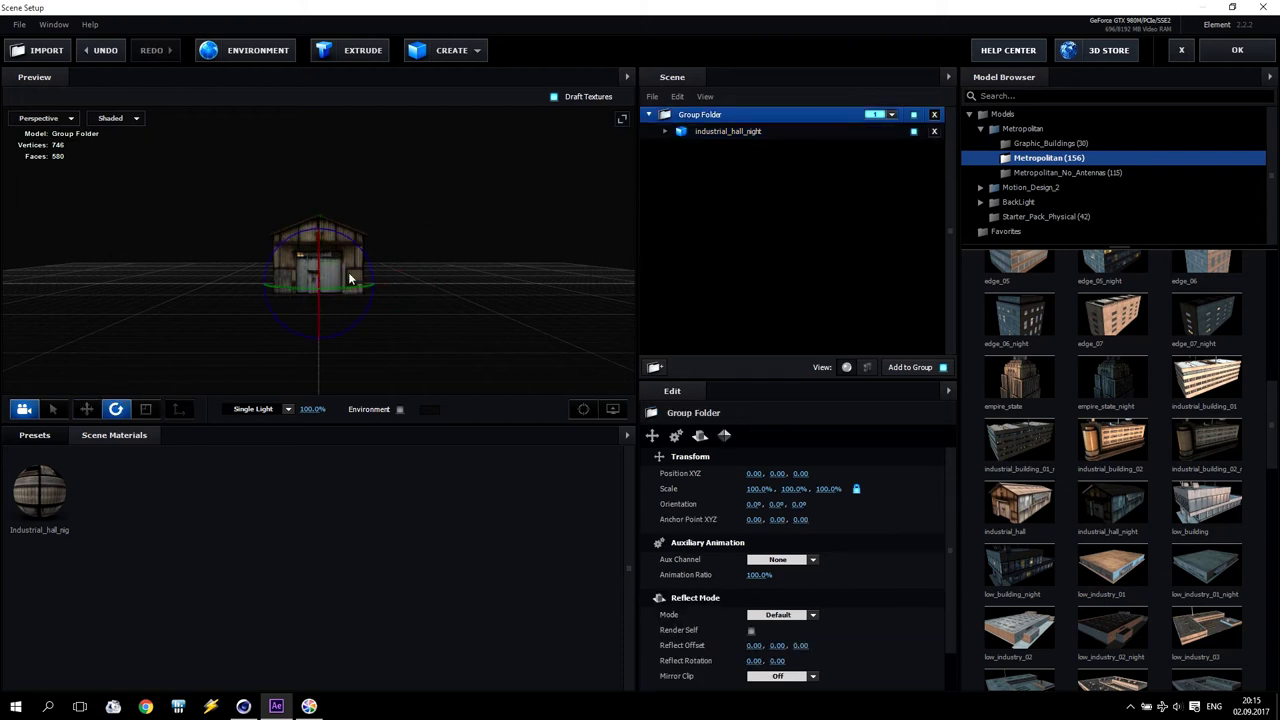
mouse_move(348, 286)
mouse_down()
mouse_move(153, 286)
mouse_move(341, 284)
mouse_up()
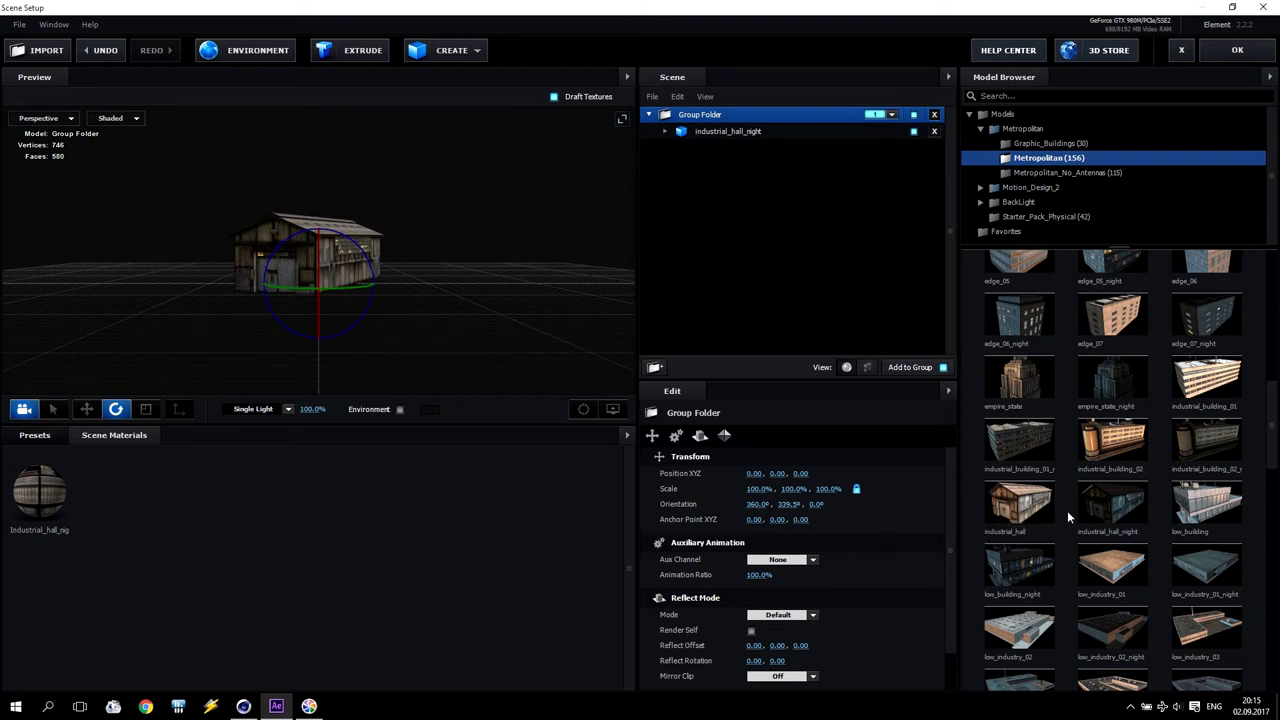
Step: Add the industrial_building_01_night and edge_01_night models to the Element 3D scene
click(1021, 446)
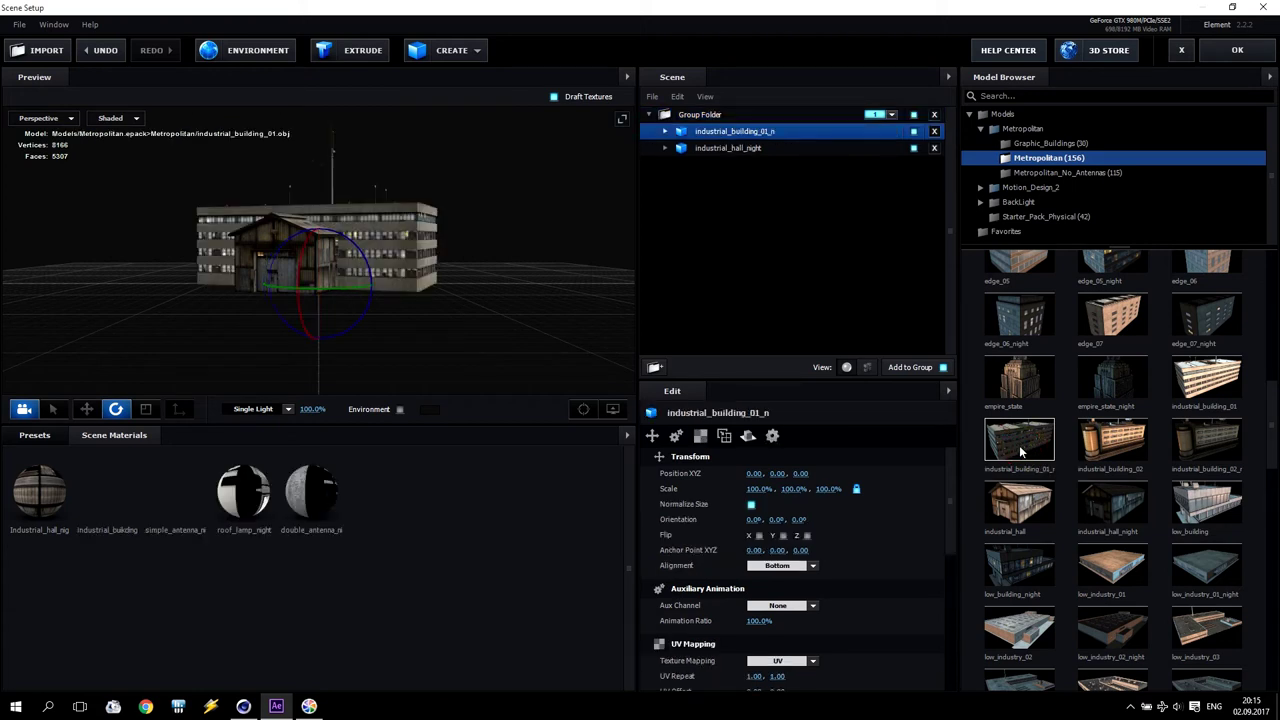
mouse_move(1275, 433)
mouse_down()
mouse_move(1276, 453)
mouse_move(1276, 404)
mouse_up()
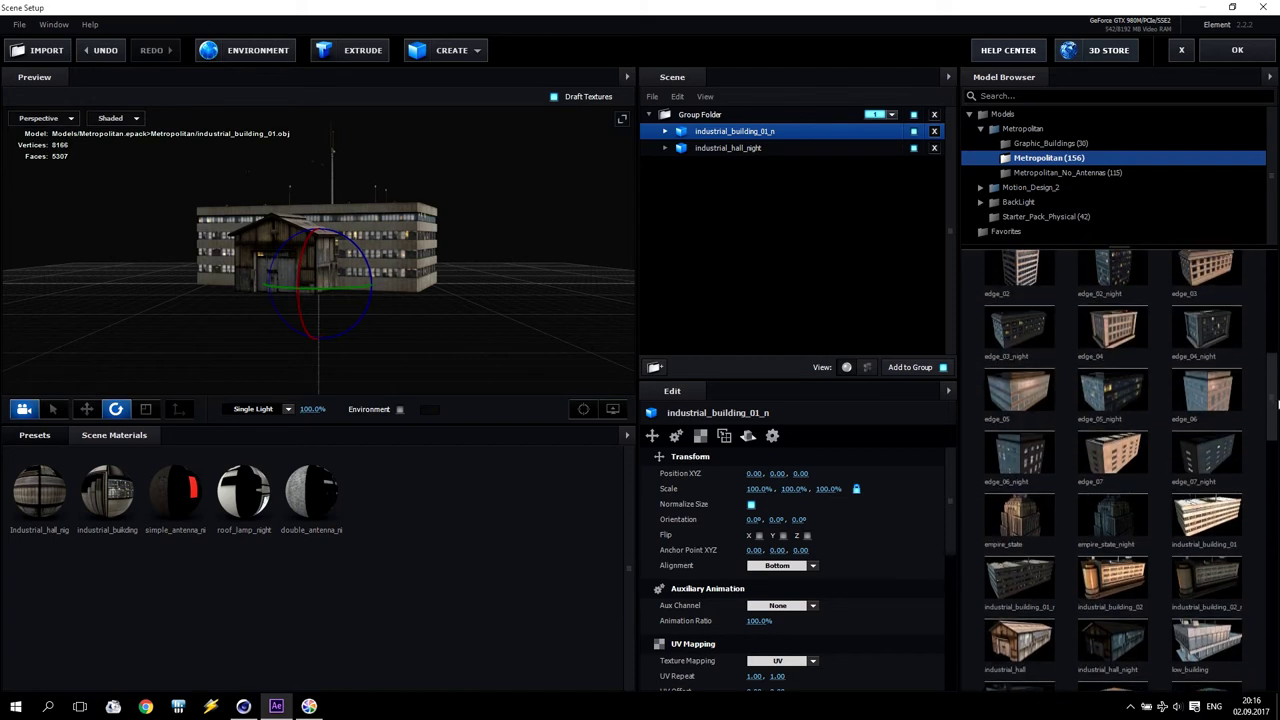
drag(1278, 404, 1277, 382)
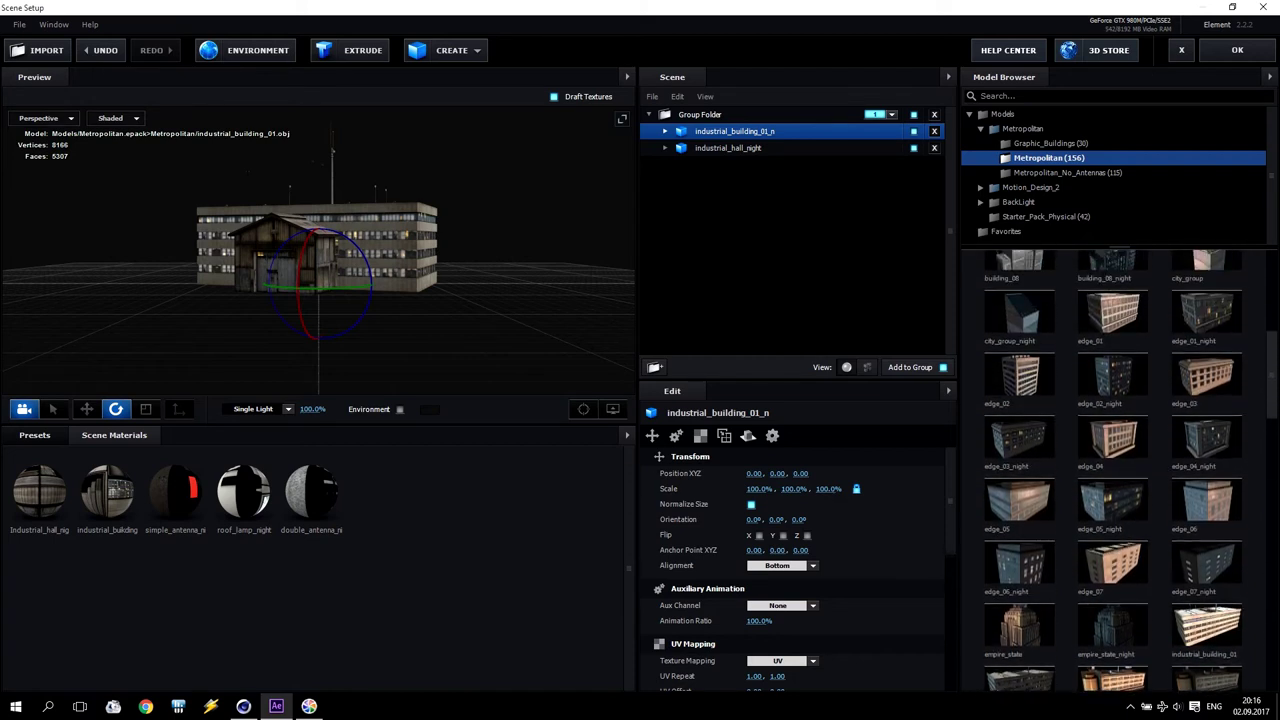
drag(1277, 382, 1277, 367)
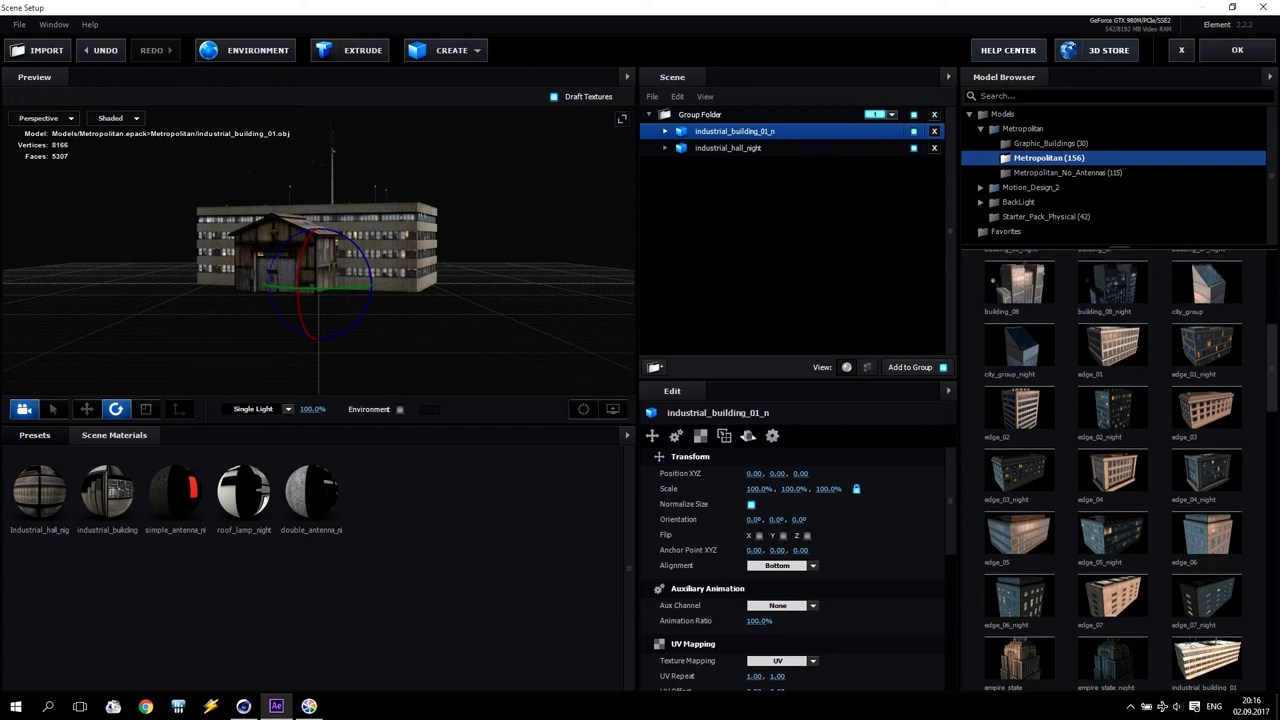
click(1208, 354)
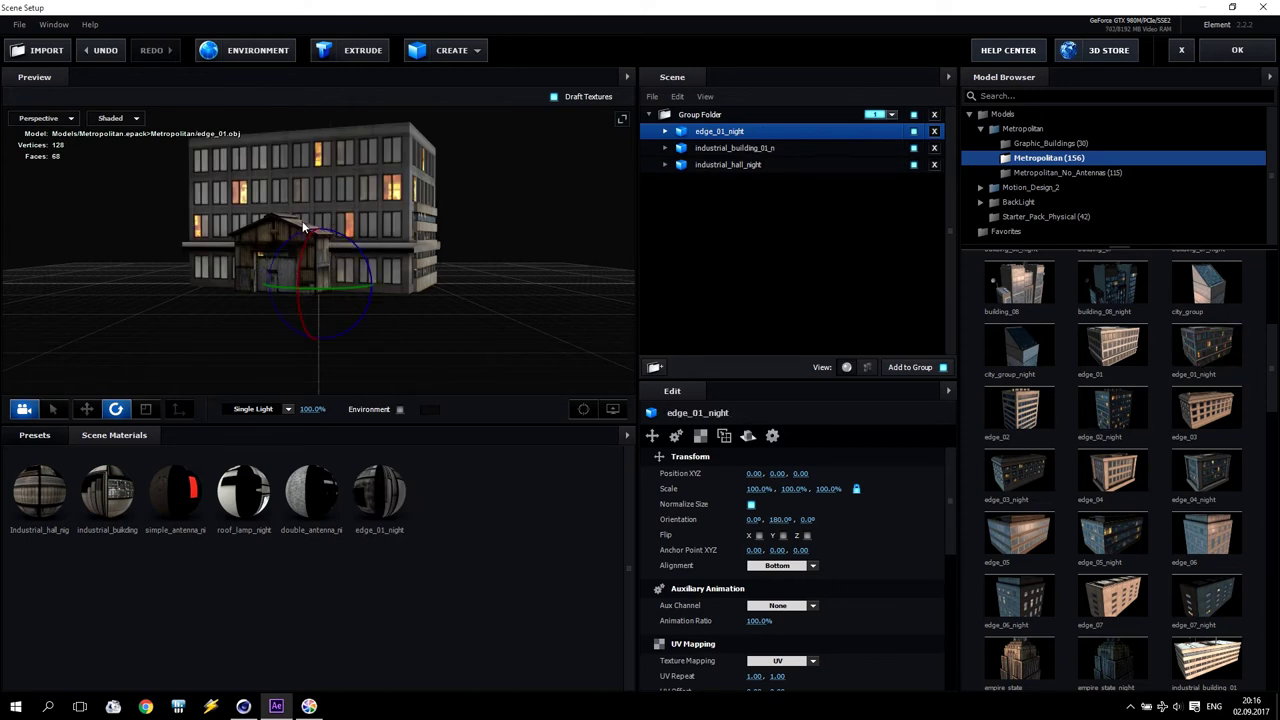
Step: Rotate edge_01_night to 180°, 44.8°, 180° and apply the Element 3D scene
drag(1266, 390, 1266, 400)
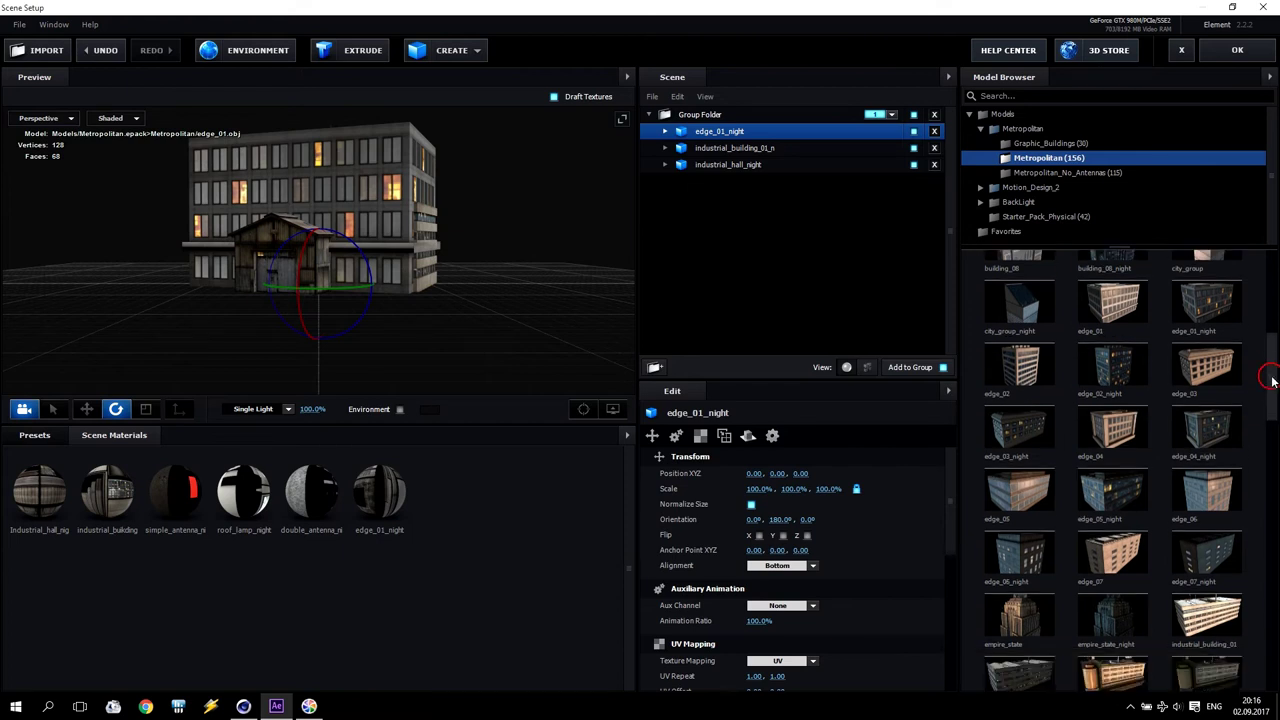
drag(340, 291, 288, 290)
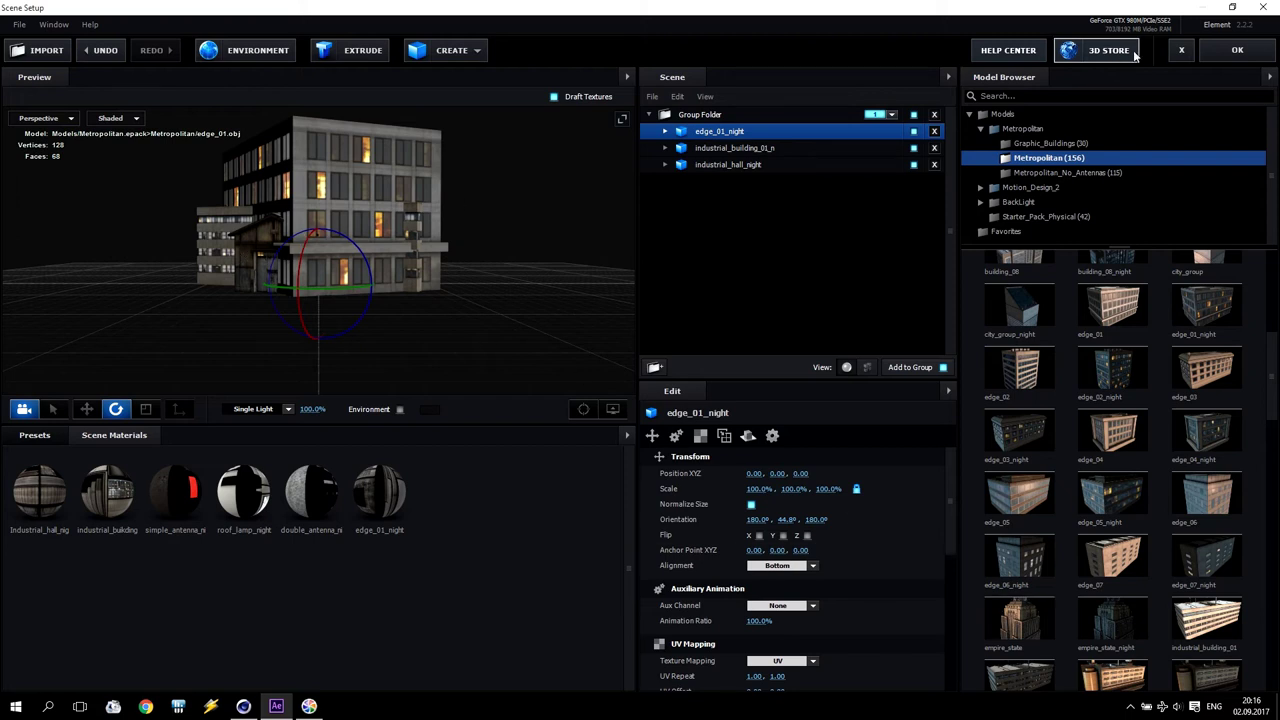
click(1237, 50)
Step: Open File Explorer at E:\Programs\VideoCopilot.3D.Models.Metropolitan.Pack
click(1202, 7)
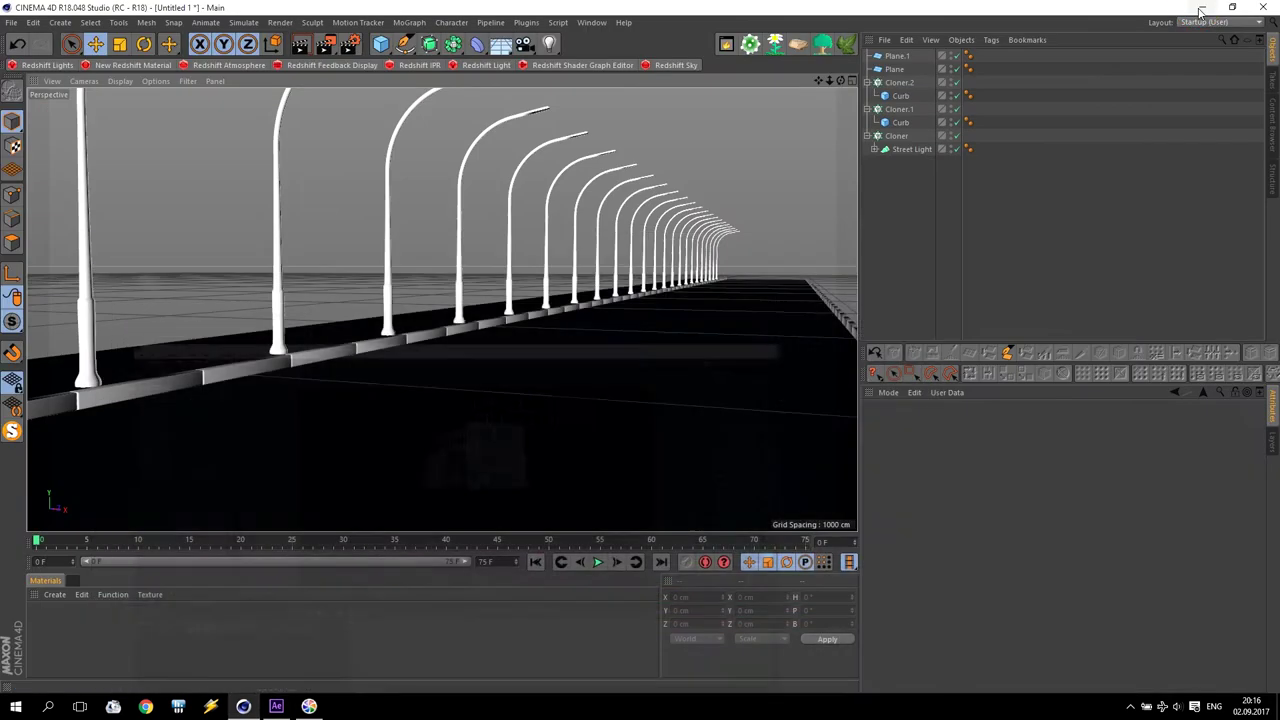
key(super)
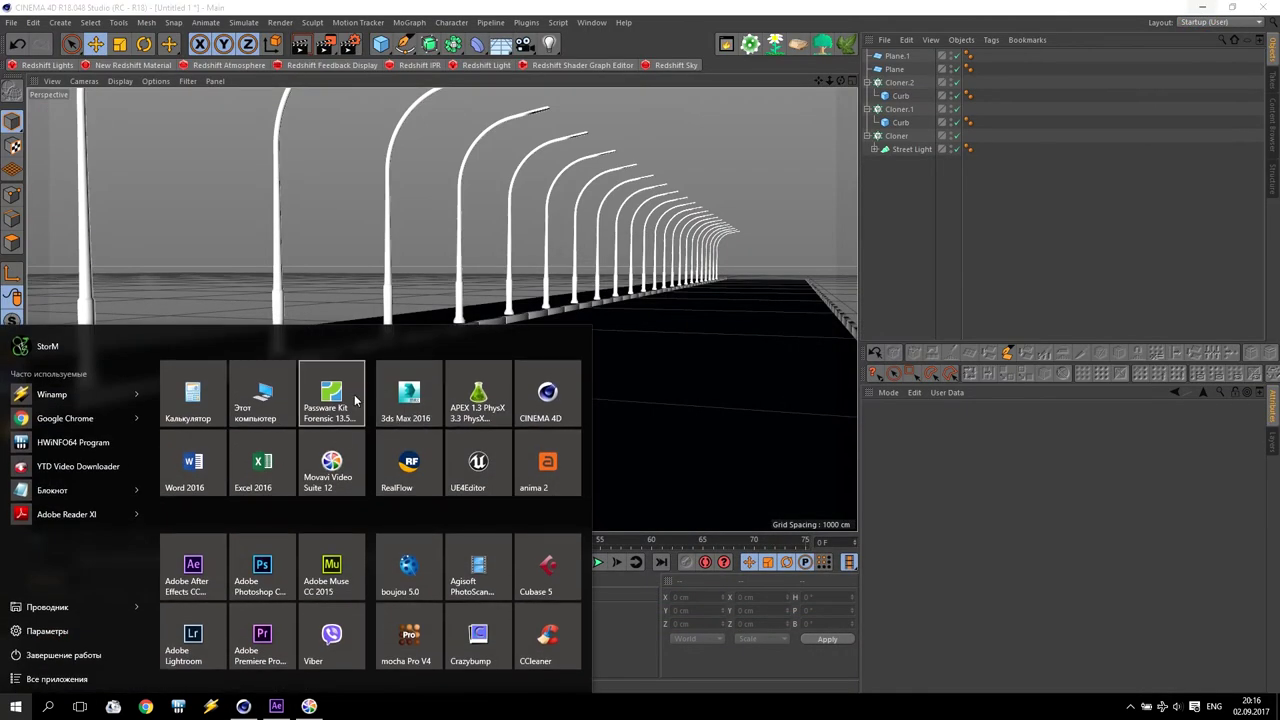
click(262, 394)
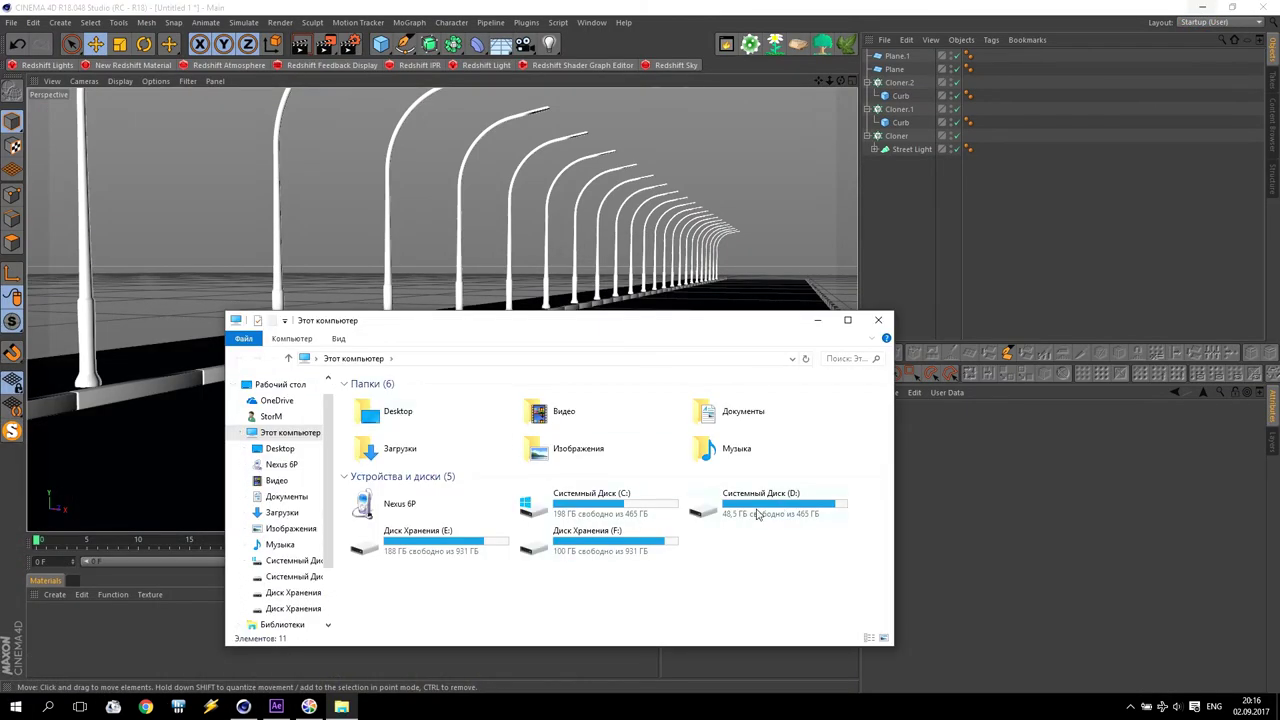
double_click(448, 543)
double_click(410, 524)
scroll(586, 525, down, 8)
scroll(588, 548, down, 5)
scroll(588, 550, down, 2)
scroll(570, 560, down, 2)
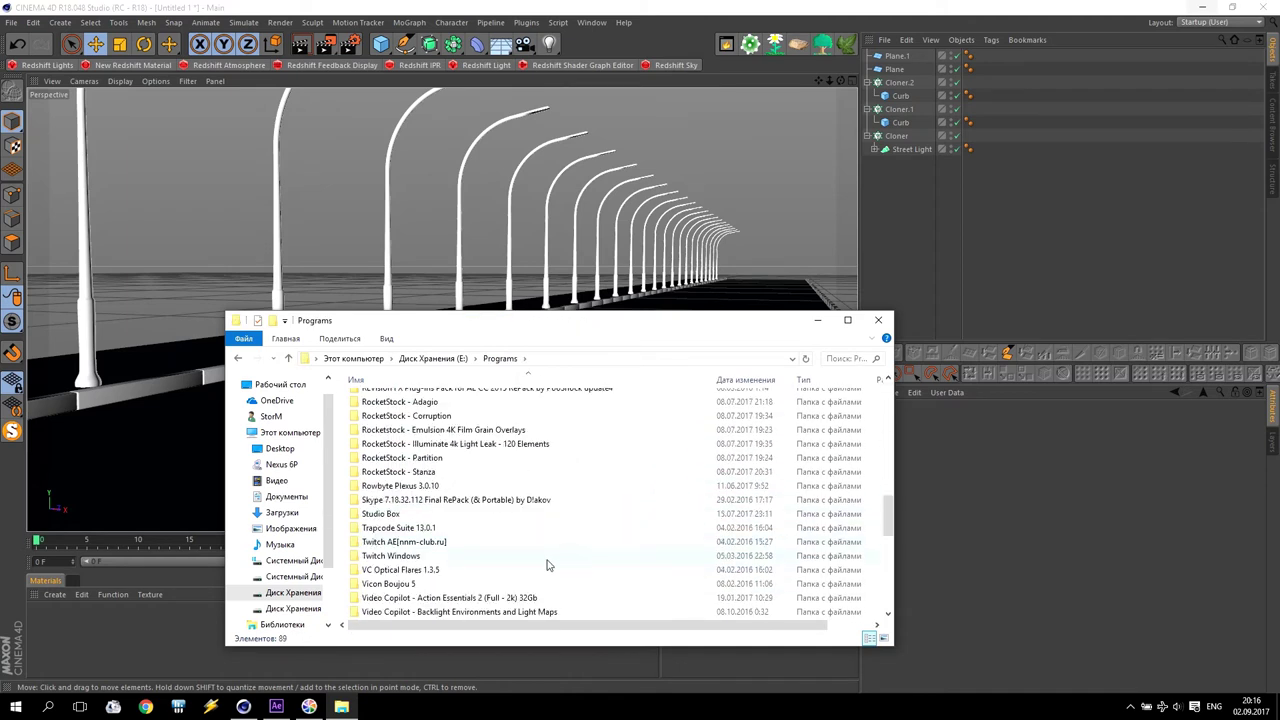
scroll(535, 560, down, 2)
scroll(527, 560, down, 2)
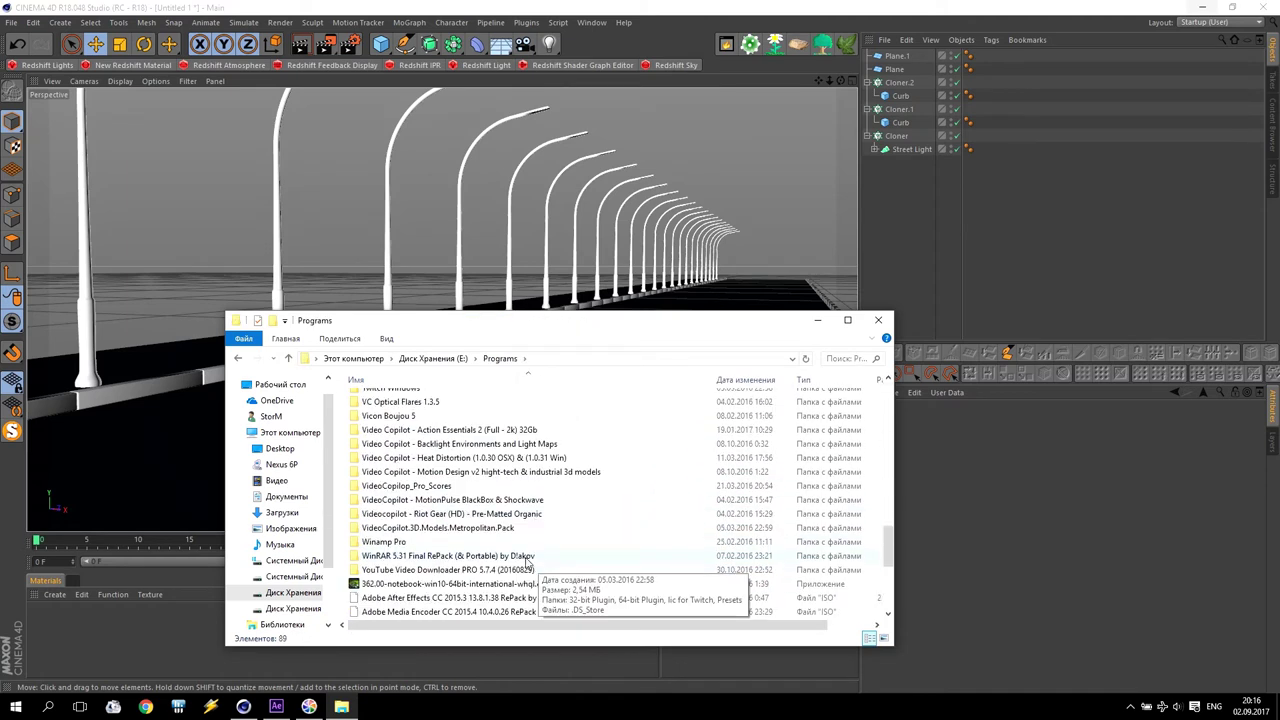
double_click(427, 528)
Step: Go into Metropolitan_3D_Formats > buildings_alternate_files
mouse_move(521, 322)
mouse_down()
mouse_move(788, 271)
mouse_move(871, 272)
mouse_up()
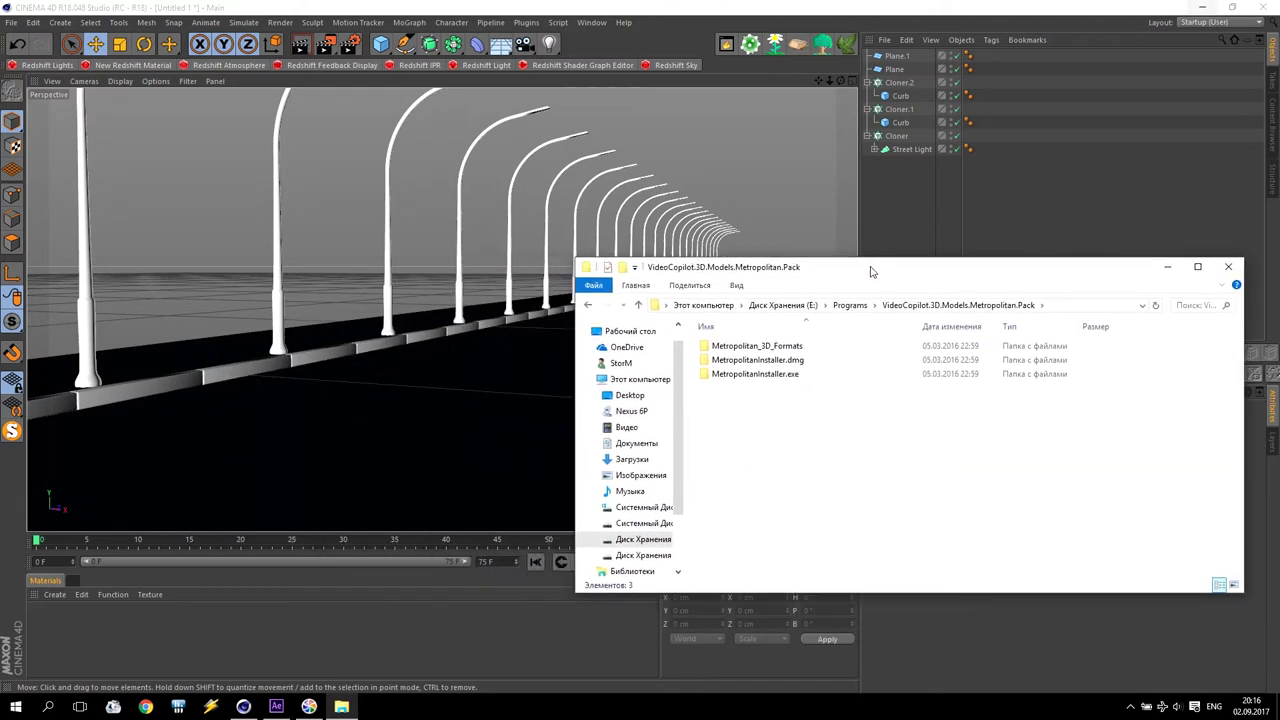
double_click(771, 348)
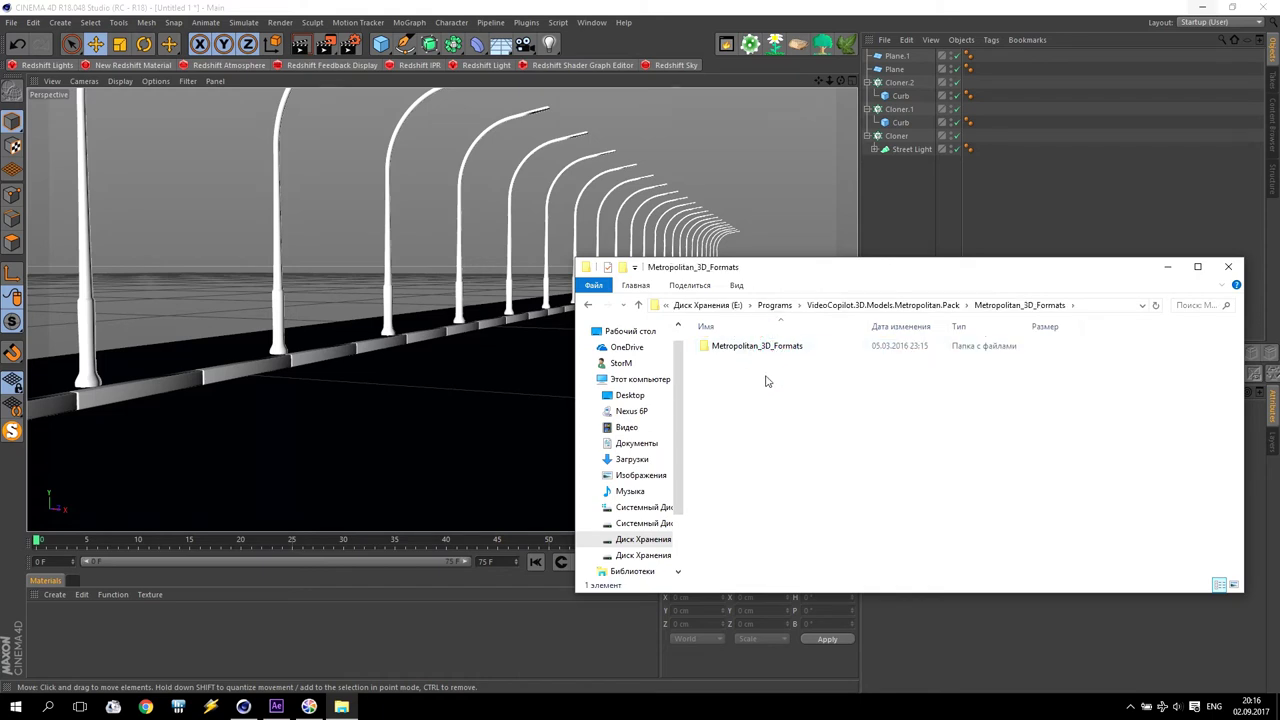
double_click(771, 348)
scroll(1075, 477, down, 5)
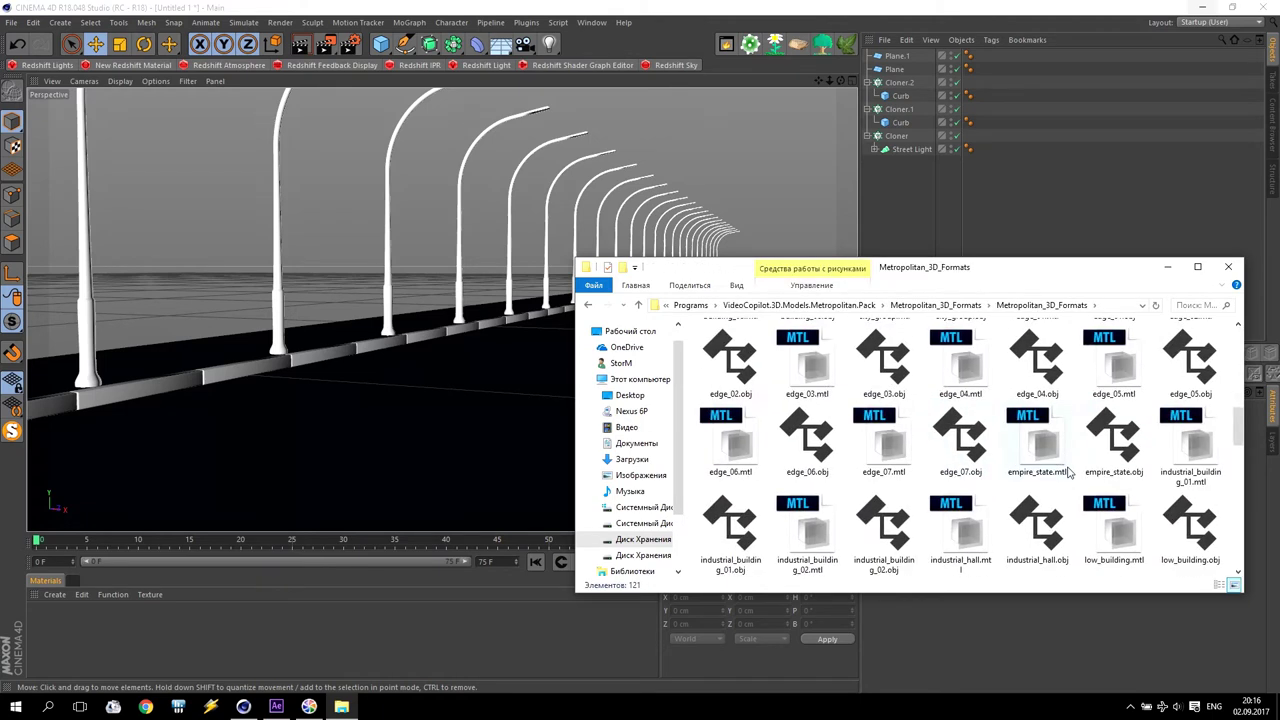
scroll(1070, 473, down, 3)
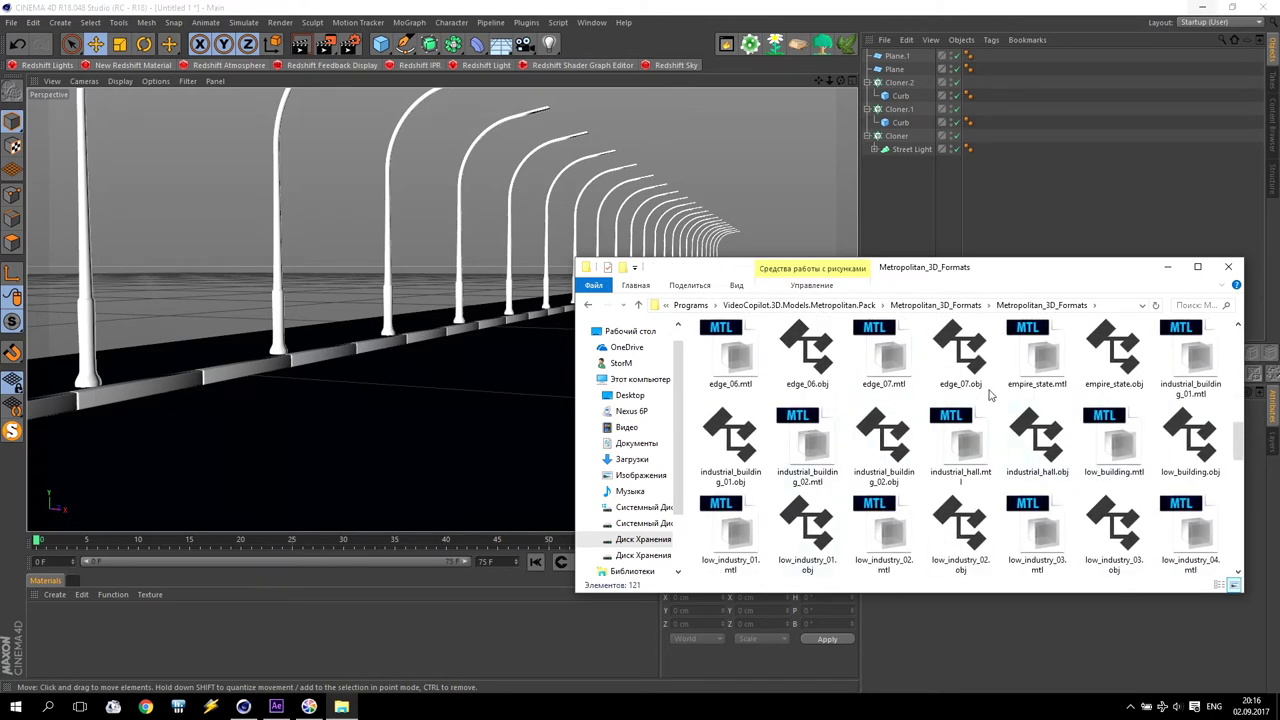
scroll(875, 480, up, 8)
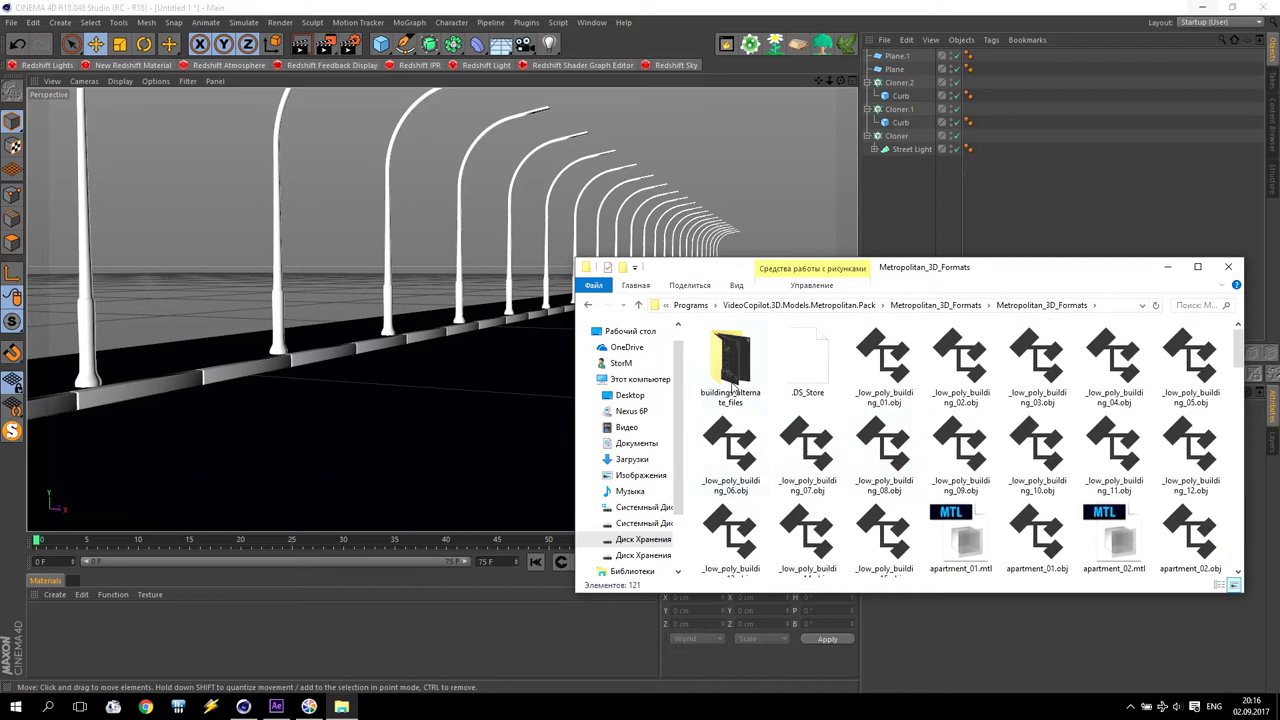
double_click(733, 374)
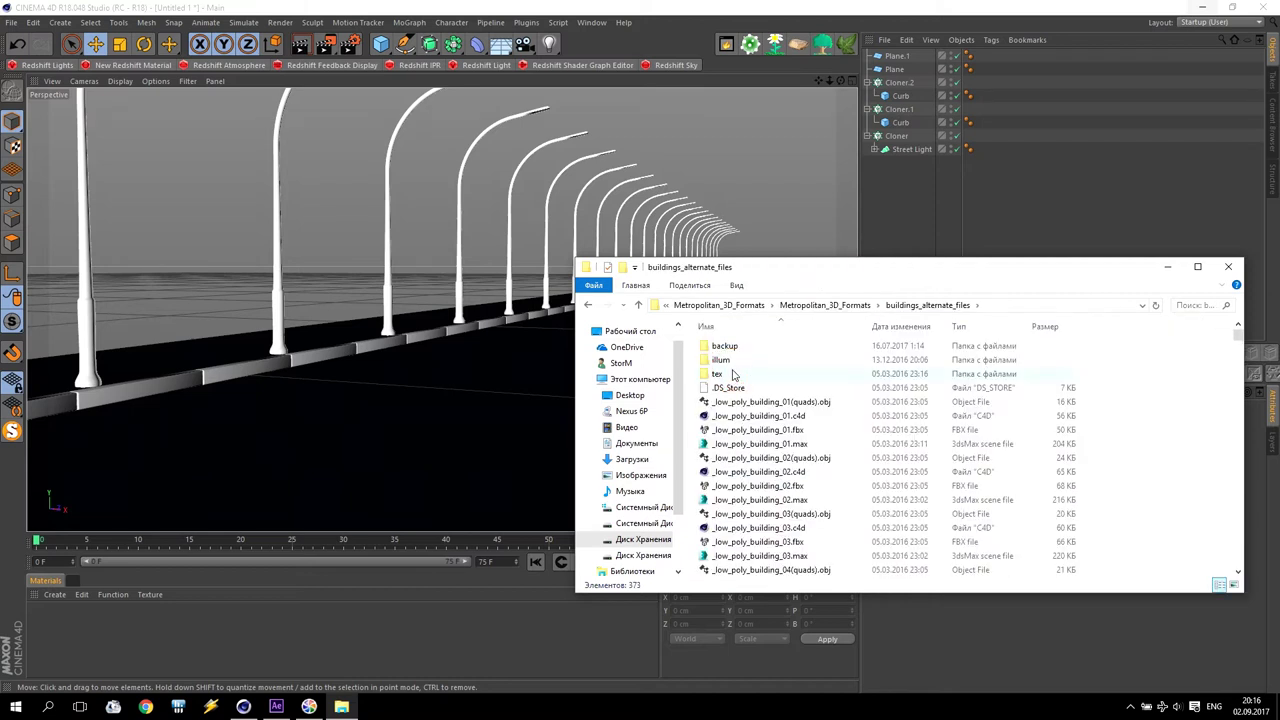
Step: Select the edge_01.c4d model file among the 373 files
scroll(731, 430, down, 8)
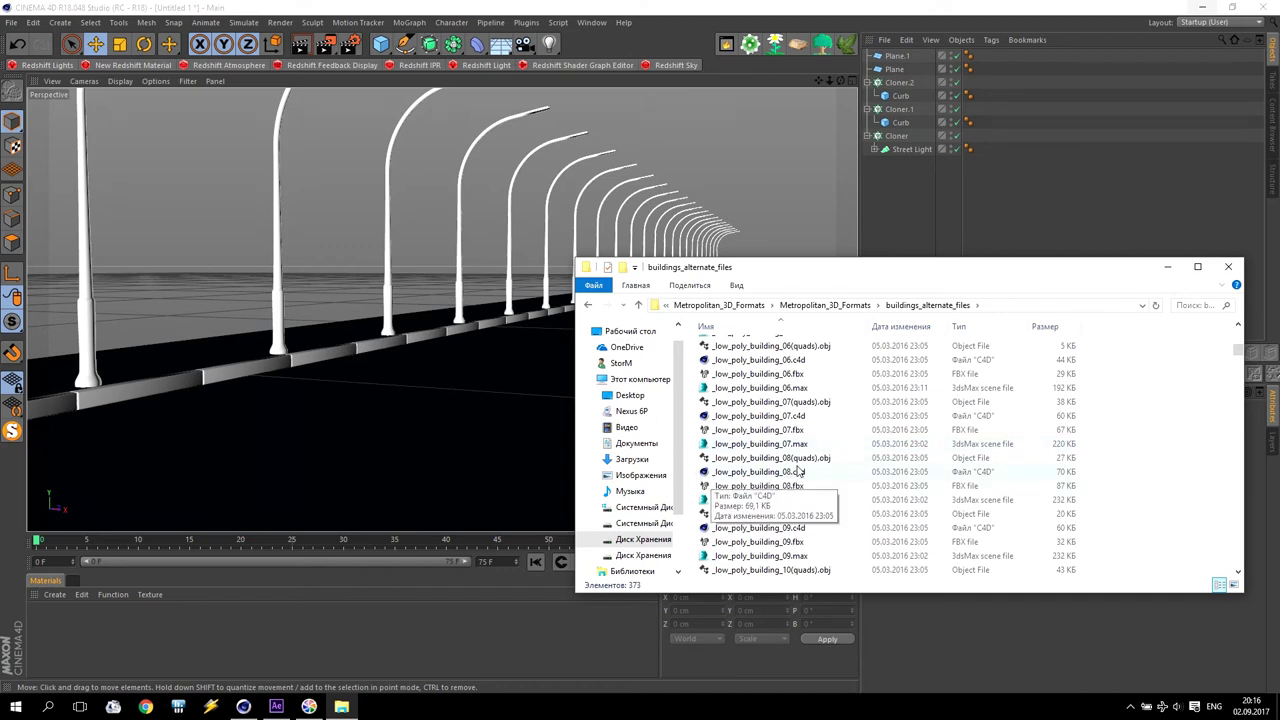
scroll(815, 463, down, 5)
scroll(815, 463, down, 6)
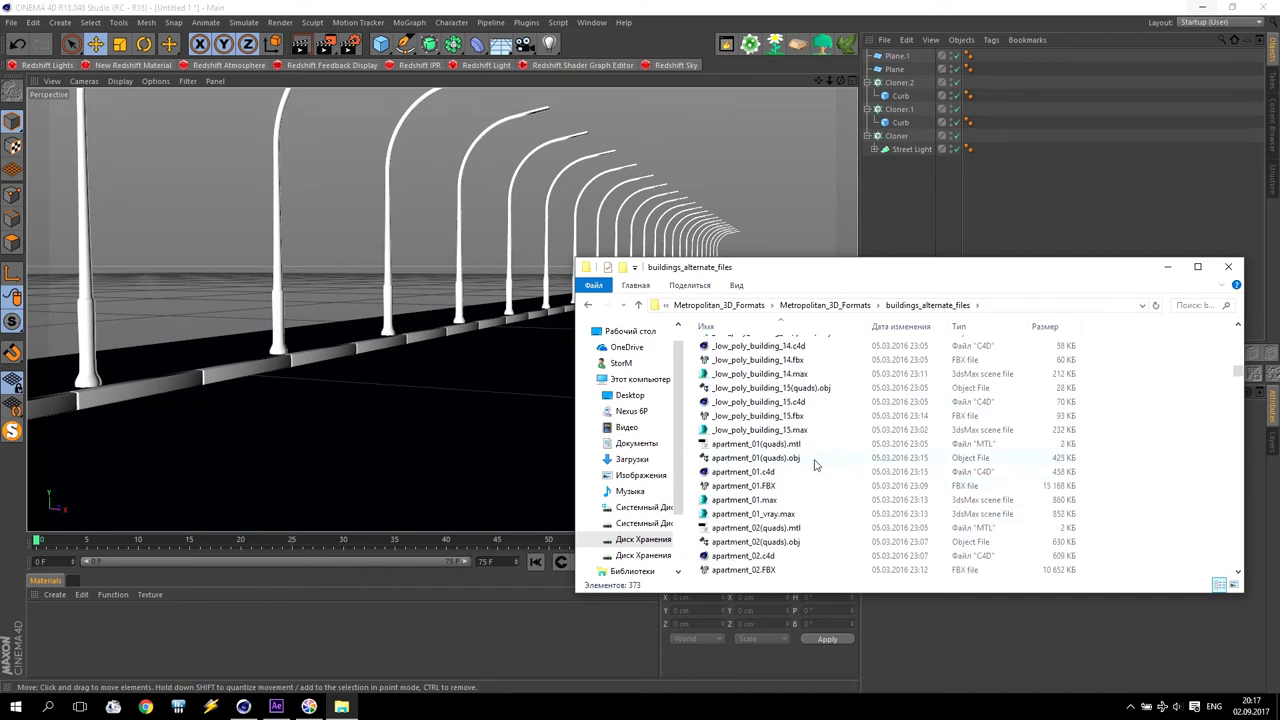
scroll(815, 463, down, 5)
scroll(815, 468, down, 8)
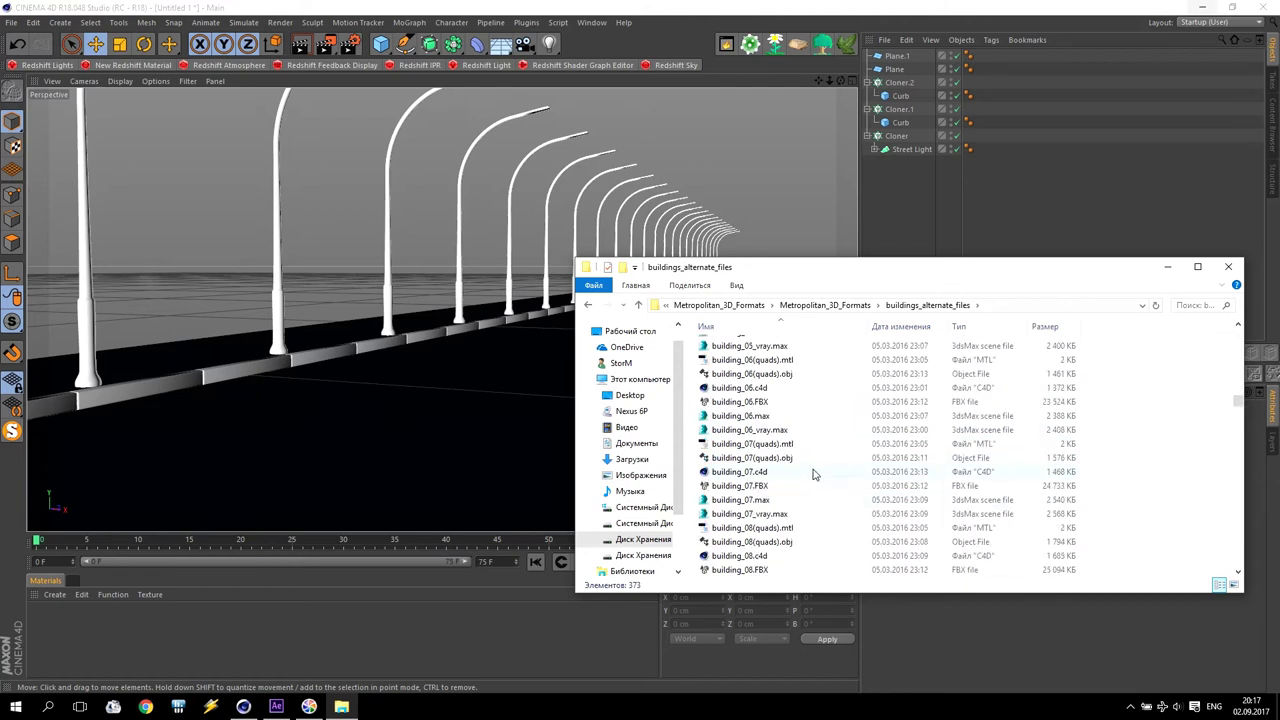
scroll(815, 475, down, 7)
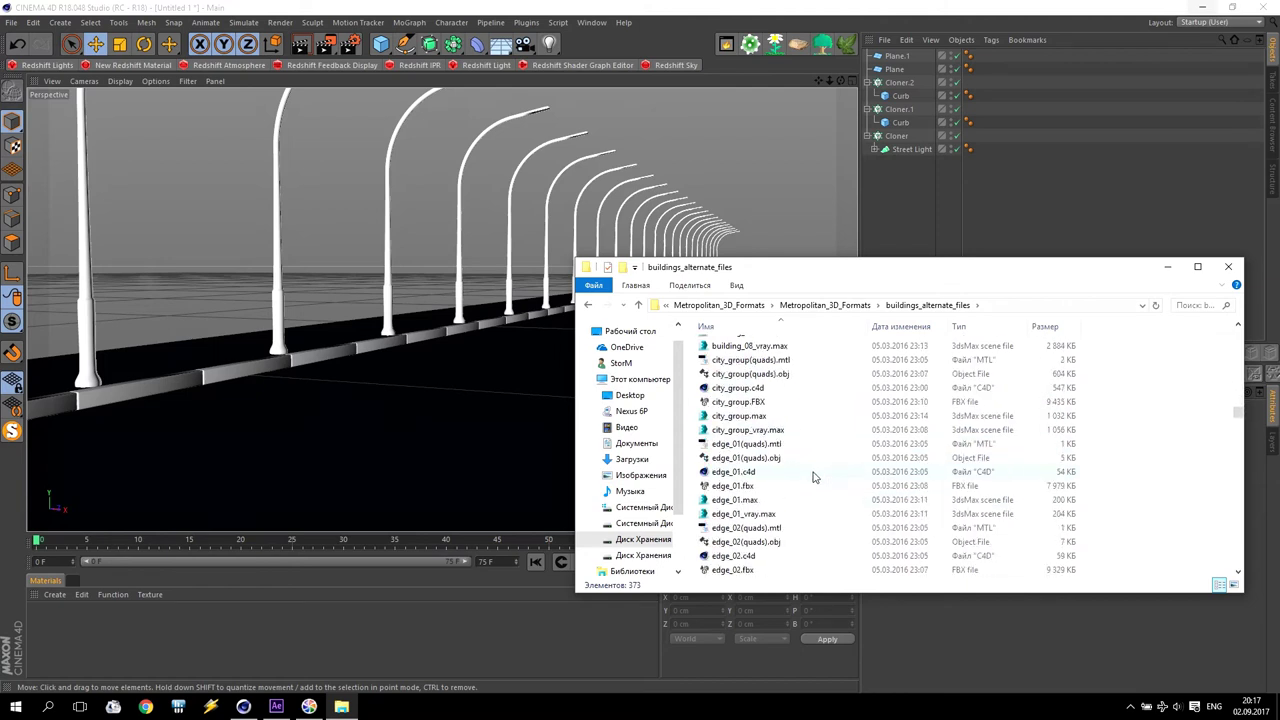
click(742, 474)
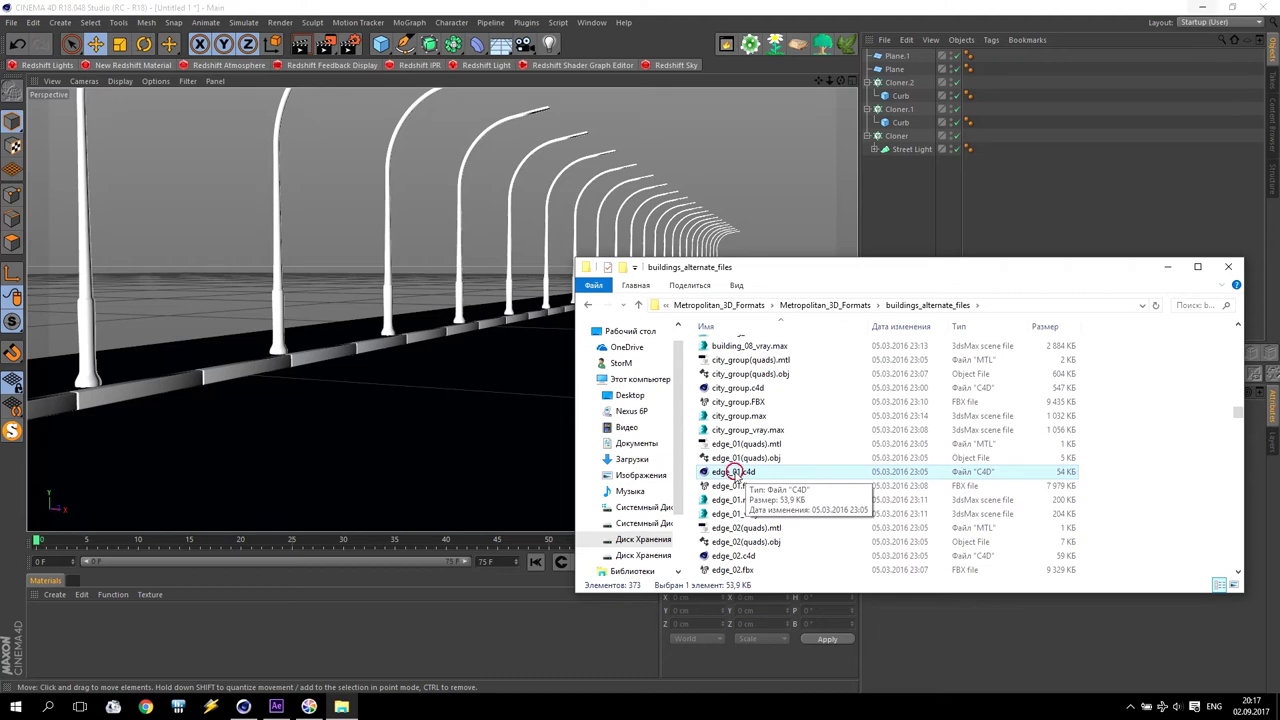
Step: Open edge_01.c4d and industrial_building_01.c4d in Cinema 4D by dragging them from Explorer
drag(743, 476, 405, 255)
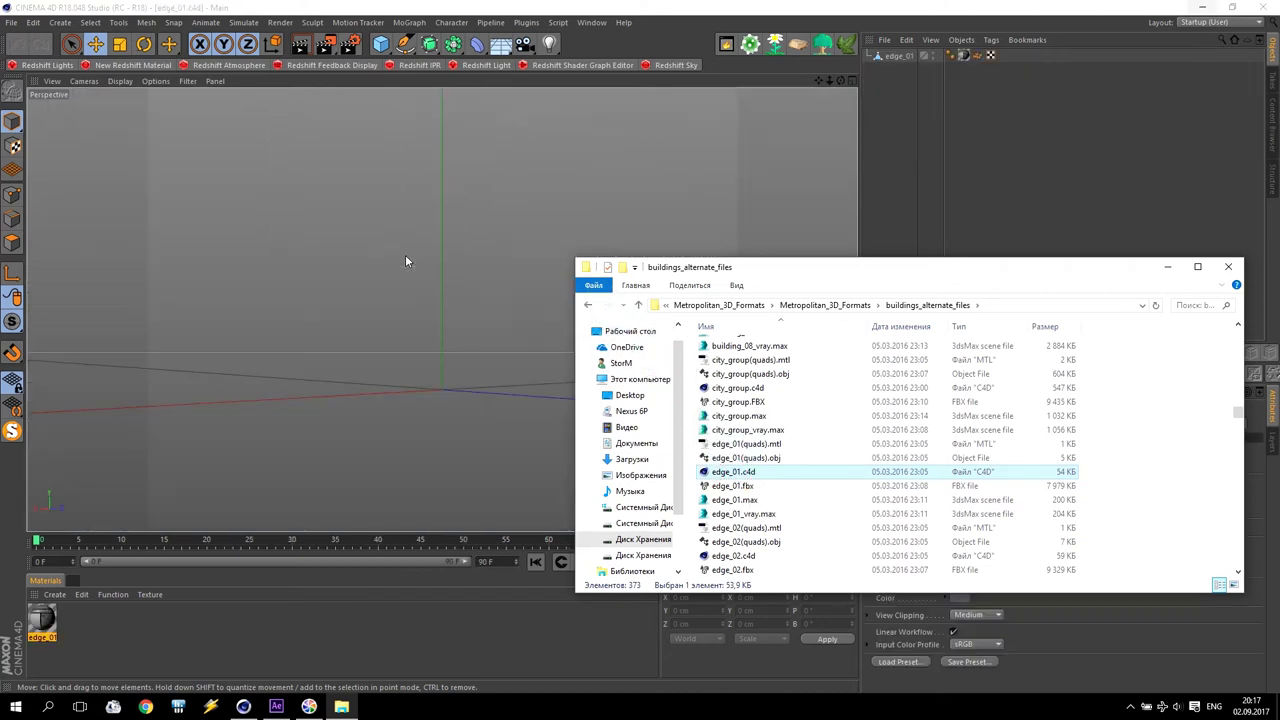
scroll(797, 472, down, 1)
scroll(797, 472, down, 3)
scroll(797, 472, down, 5)
scroll(797, 472, down, 5)
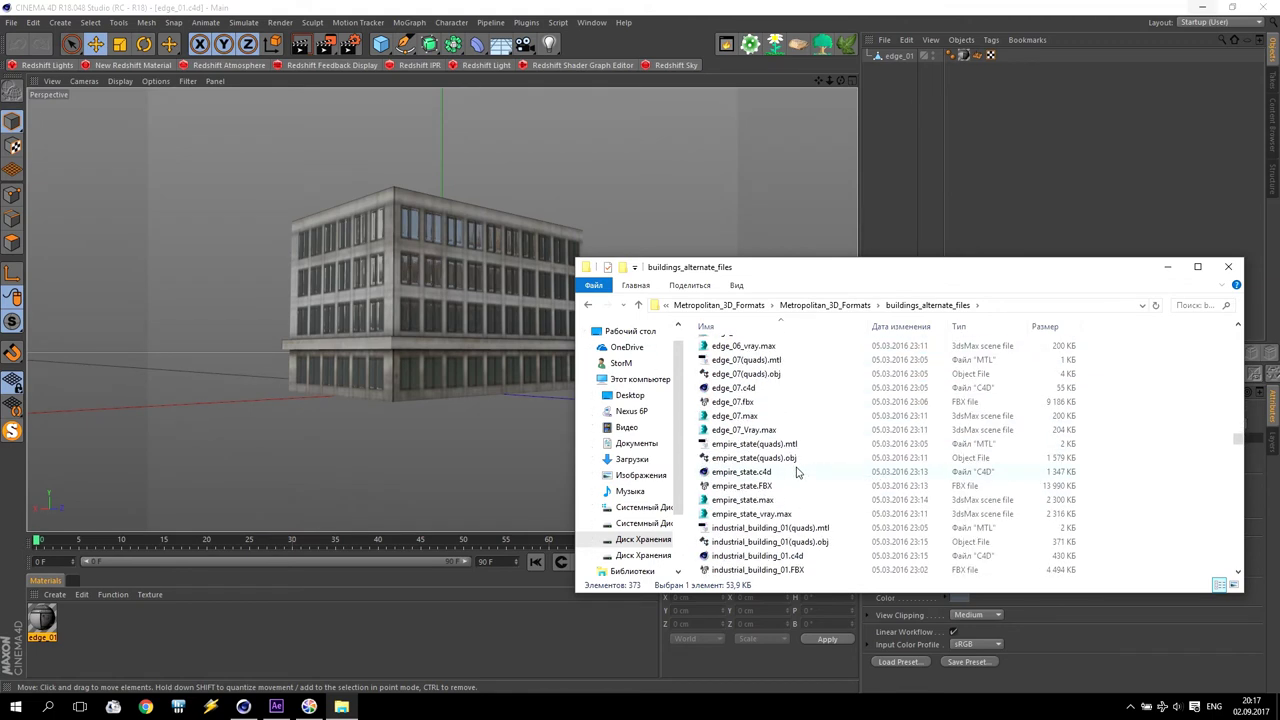
scroll(797, 472, down, 1)
click(765, 513)
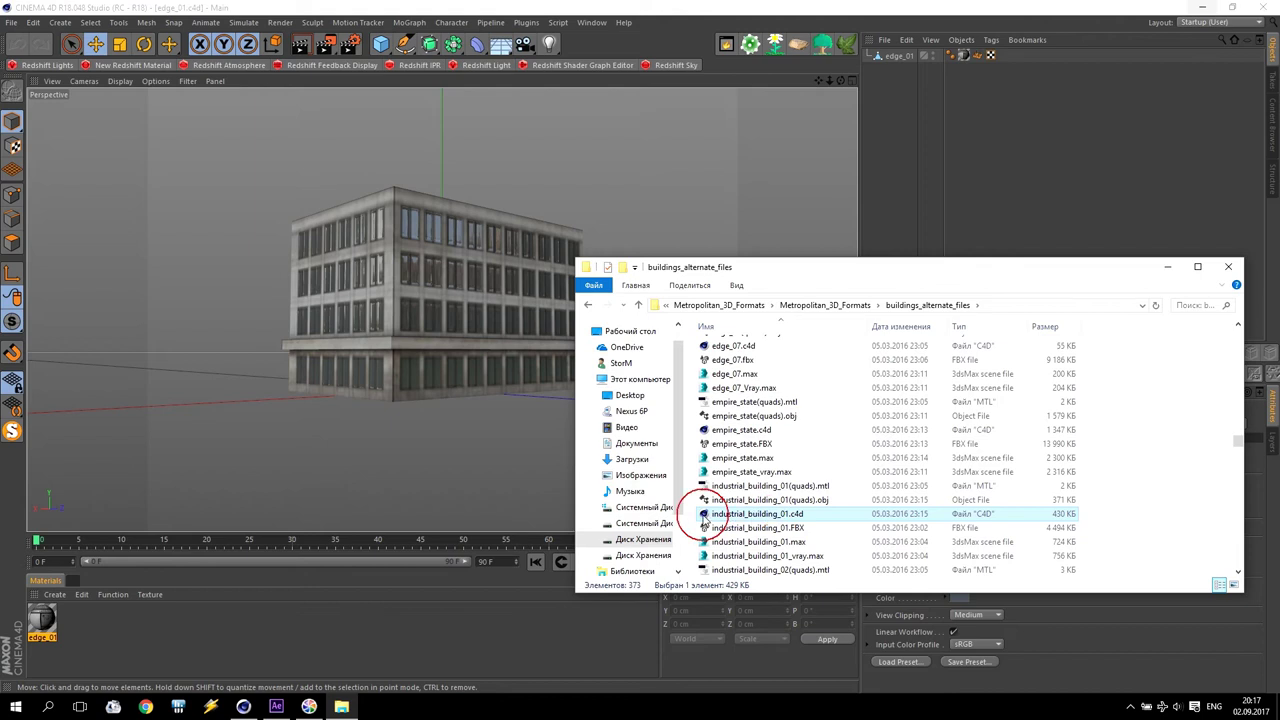
drag(704, 516, 275, 332)
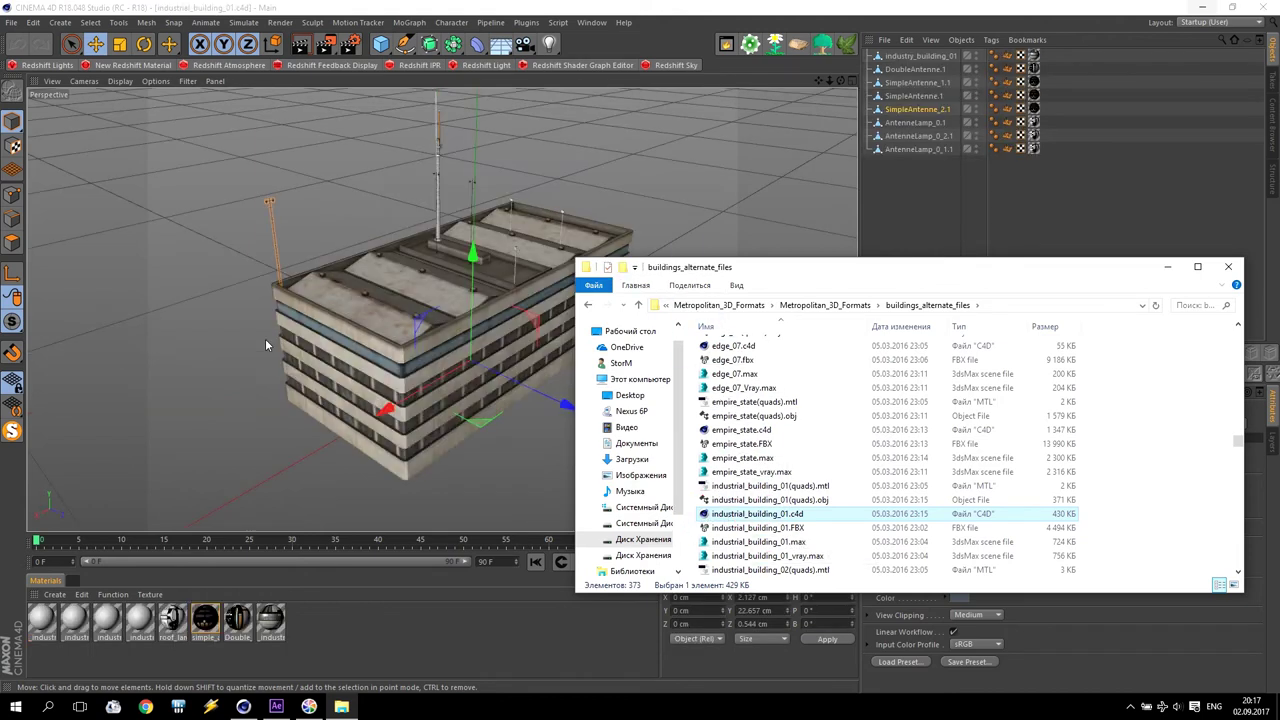
Step: Open industrial_hall.c4d in Cinema 4D by dragging it into the viewport
scroll(766, 478, down, 1)
scroll(766, 478, down, 4)
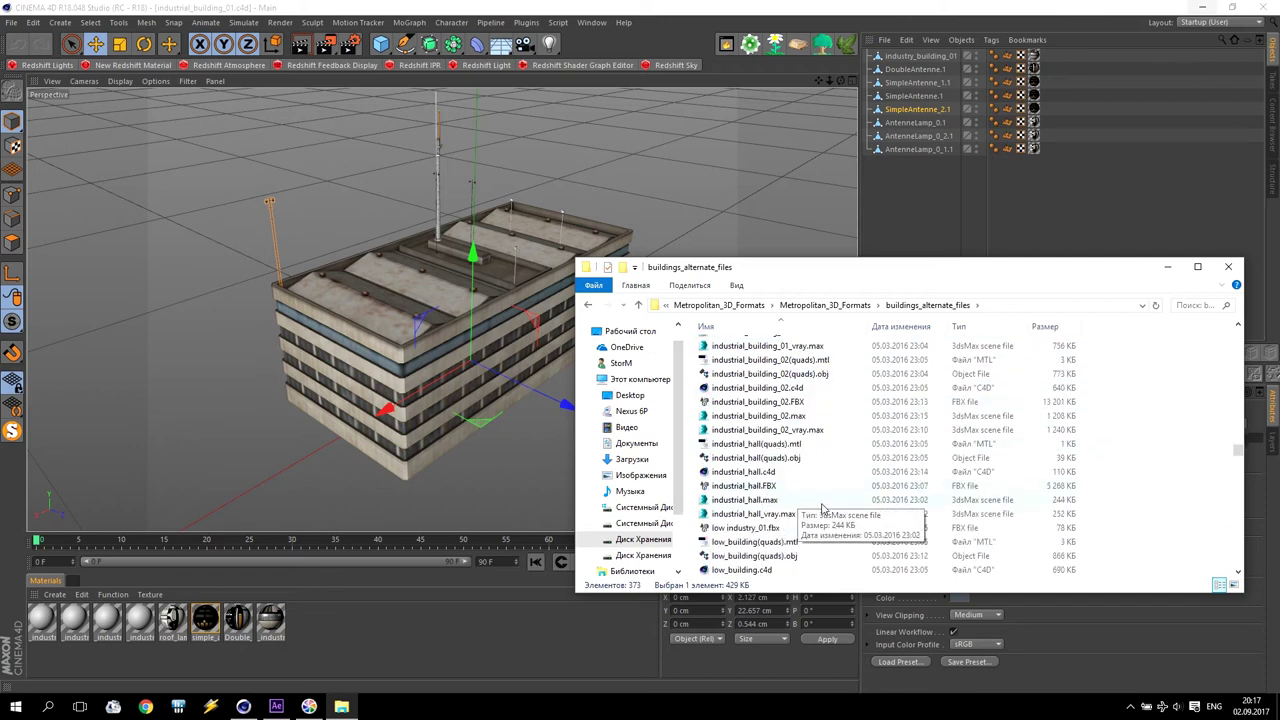
click(763, 477)
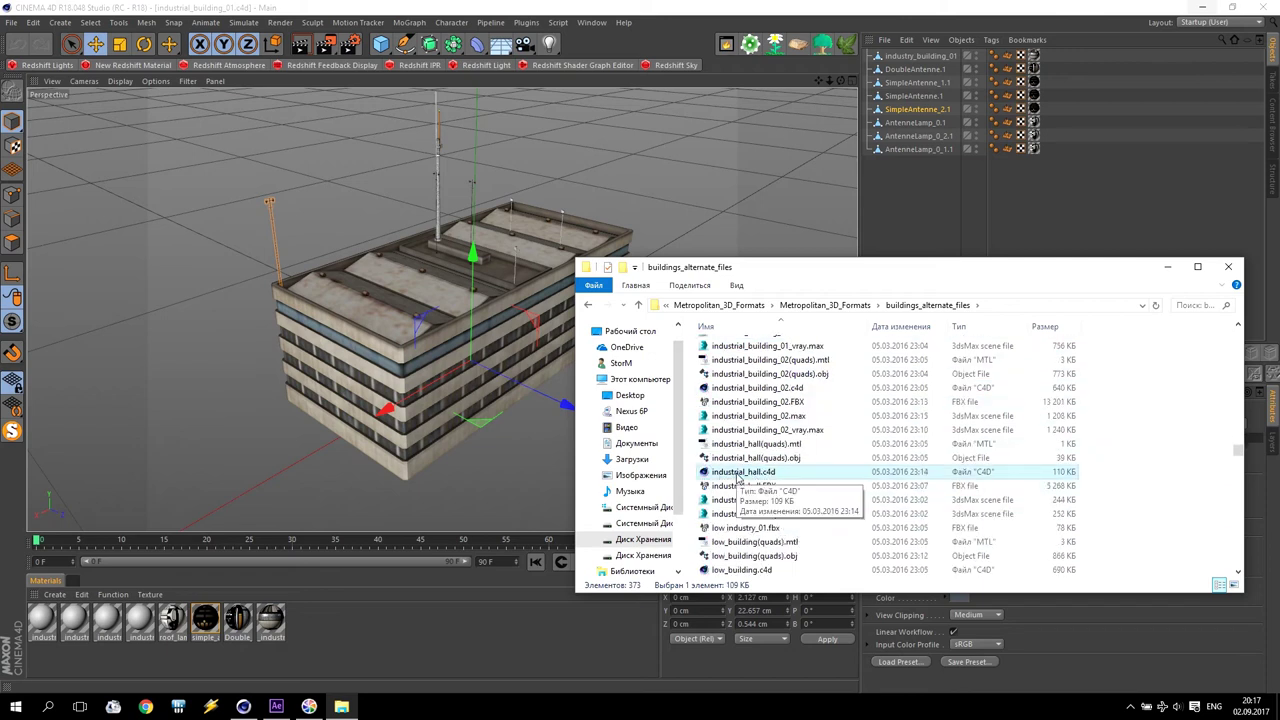
drag(756, 478, 336, 267)
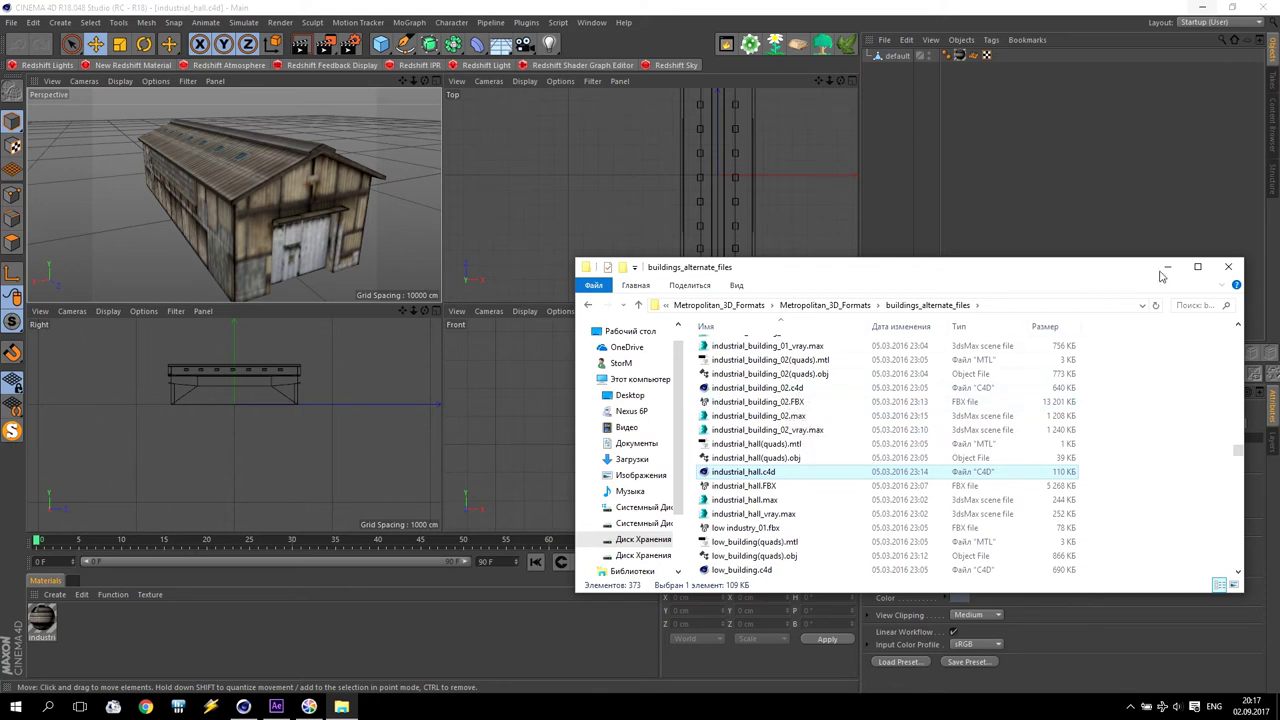
Step: Close Explorer and switch via the Window menu to the Untitled 1 street-light document
click(1230, 268)
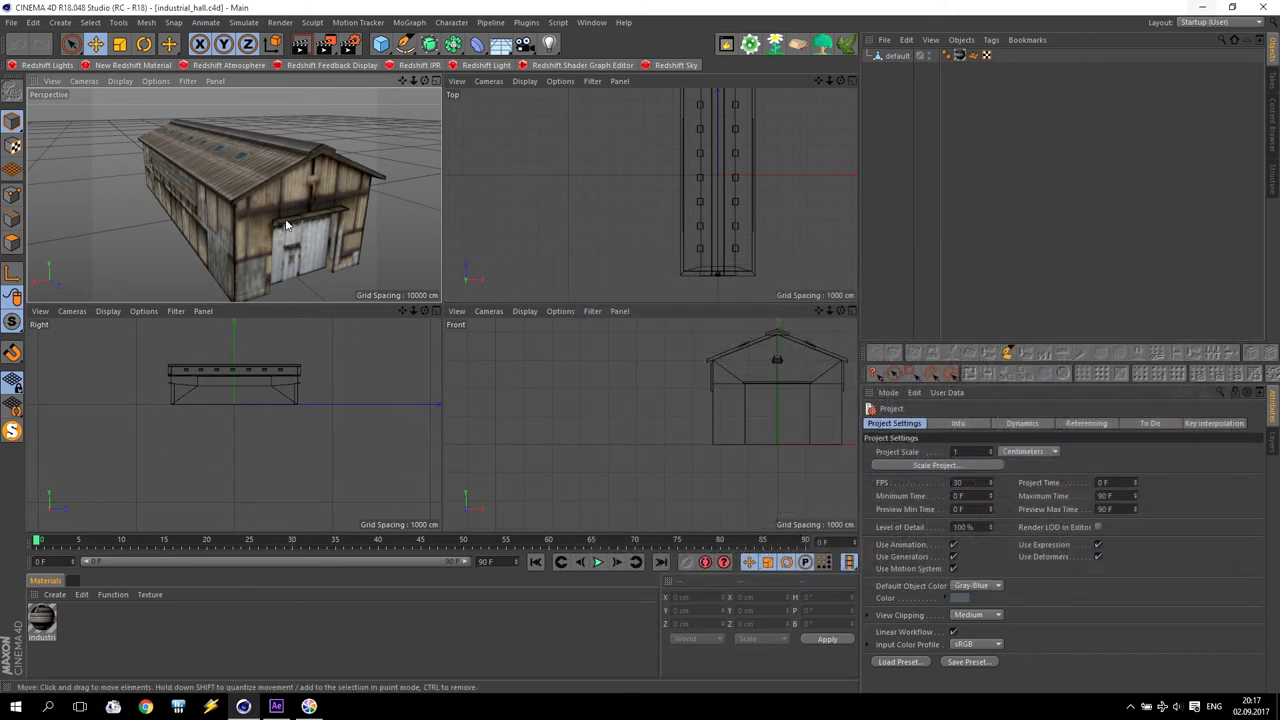
mouse_move(343, 212)
alt+mouse_down()
mouse_move(257, 225)
mouse_move(328, 218)
alt+mouse_up()
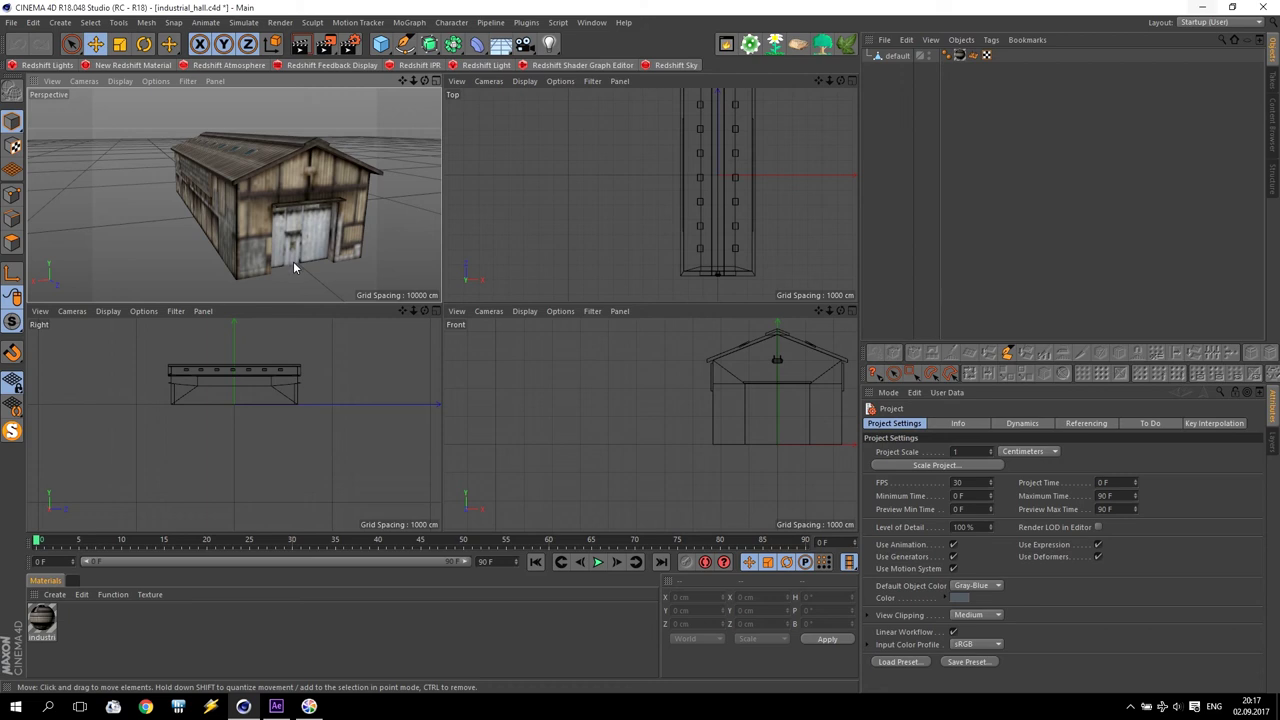
click(591, 23)
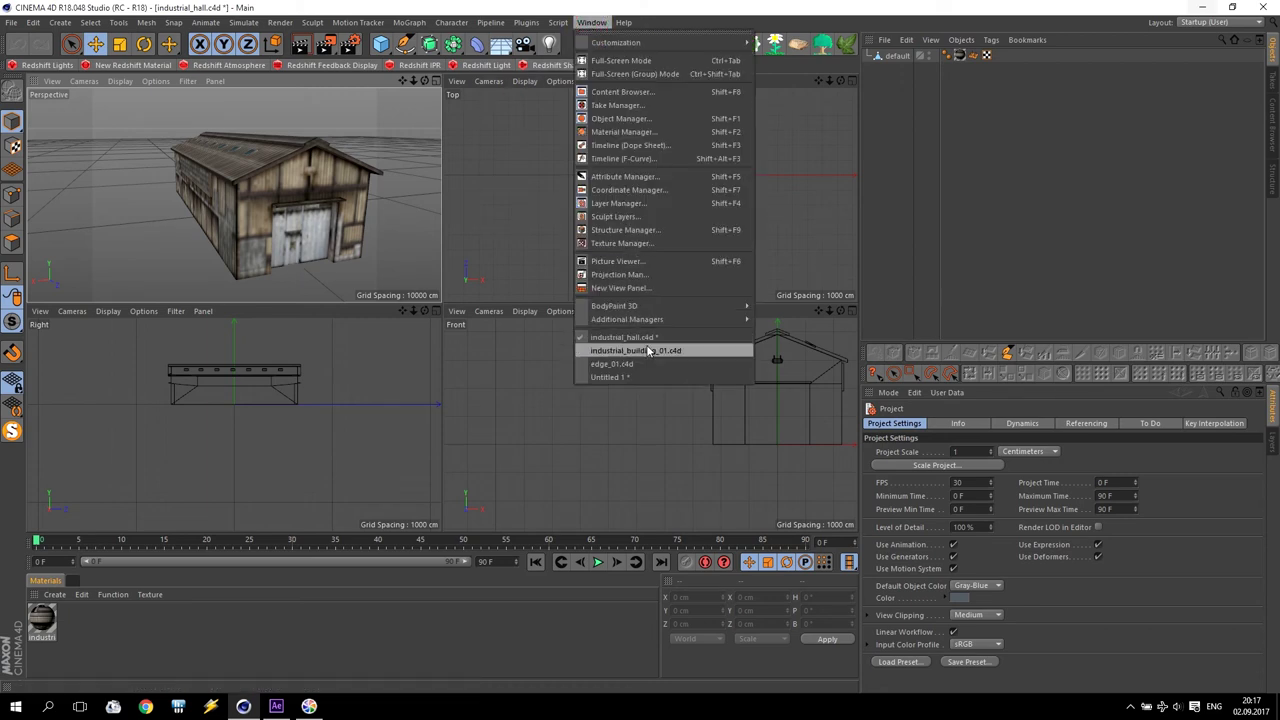
click(622, 377)
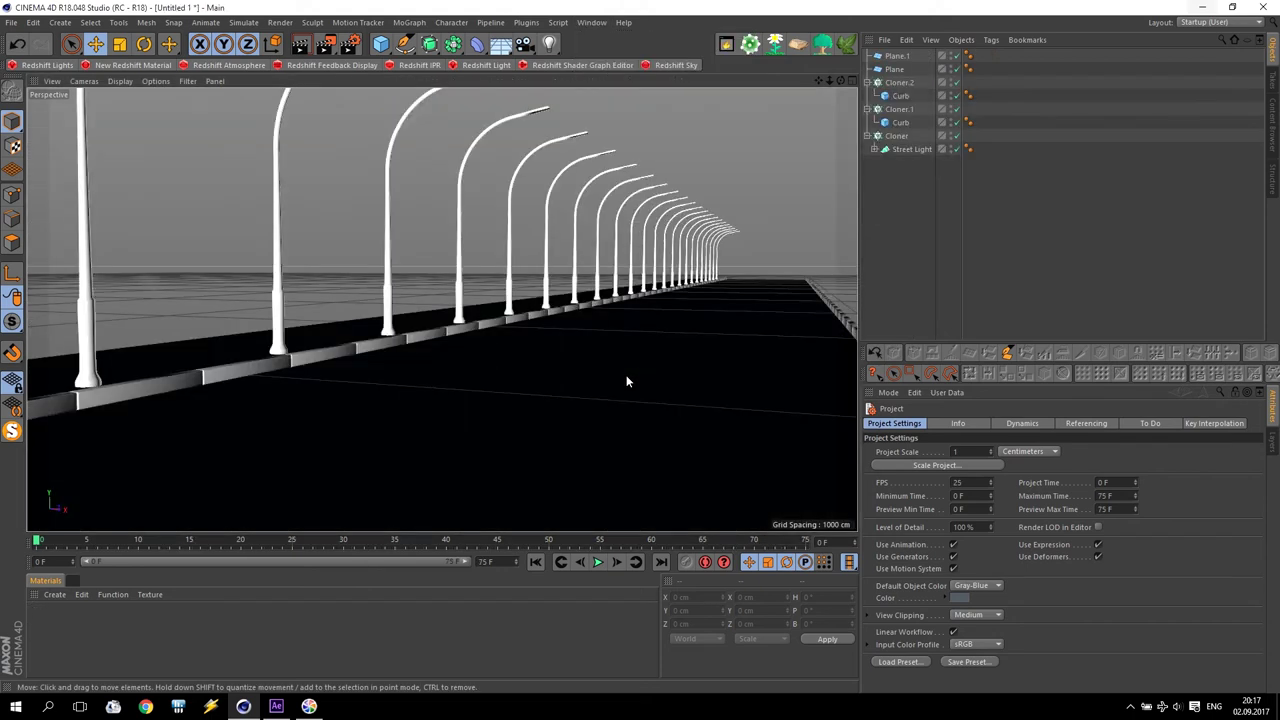
Step: Save the street scene on the Desktop as 'Girl in the Night.c4d'
click(10, 22)
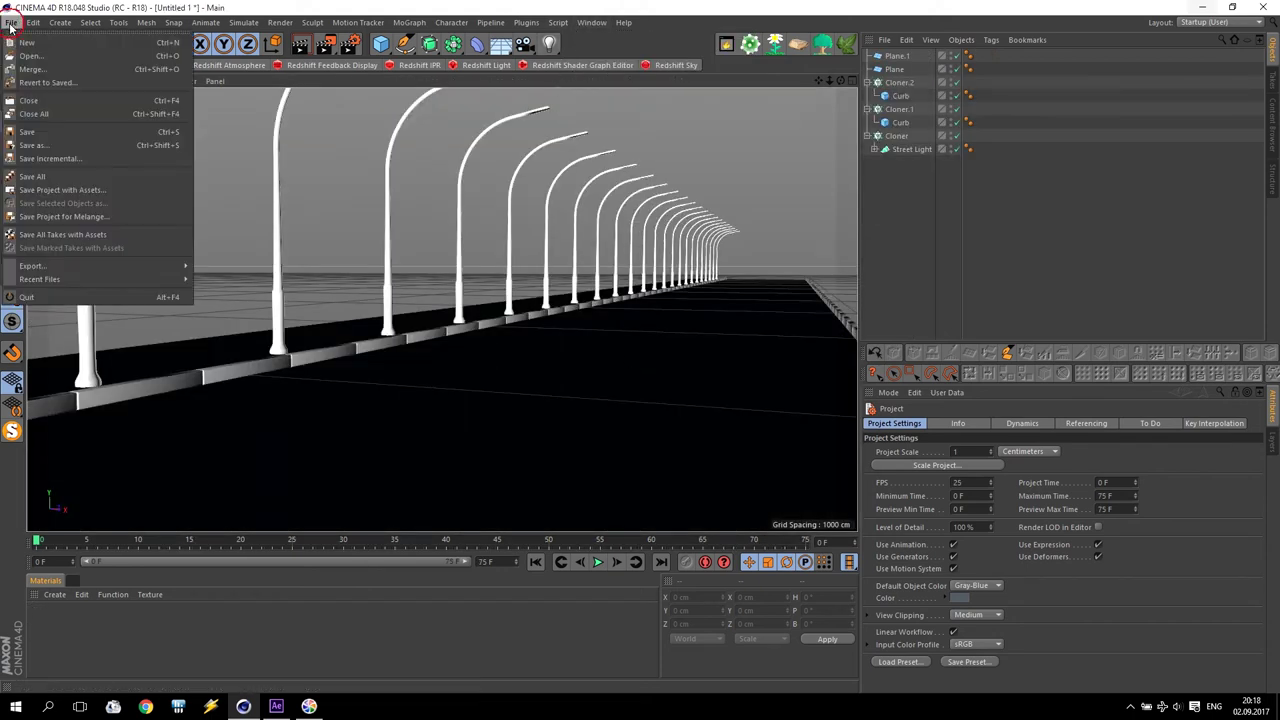
click(28, 132)
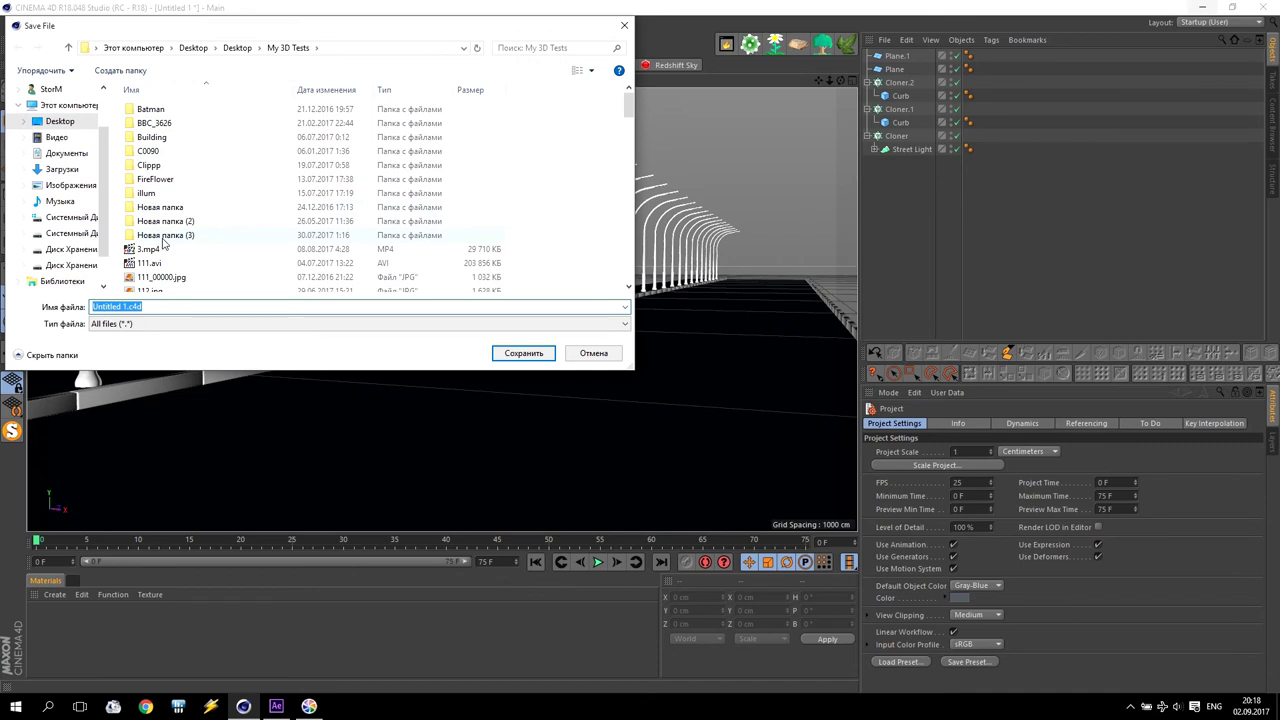
click(60, 121)
click(157, 307)
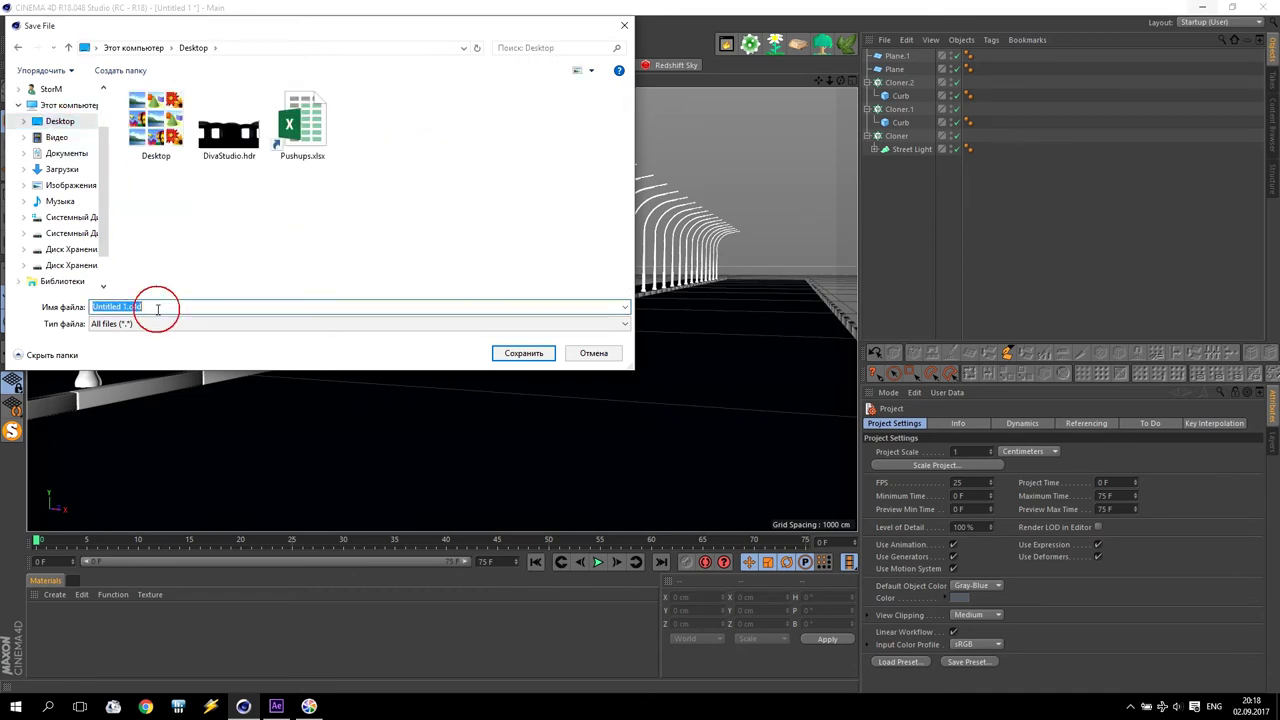
text(Gl)
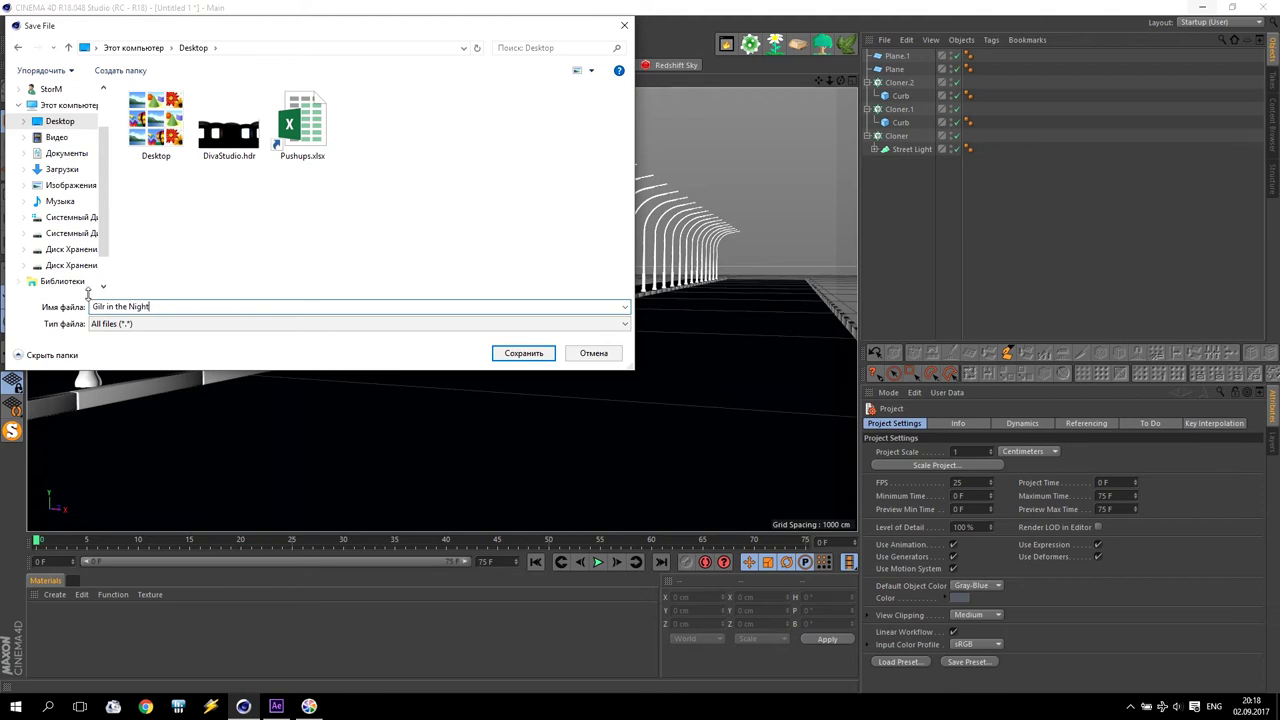
click(103, 307)
key(BackSpace)
key(BackSpace)
text(rl)
click(523, 353)
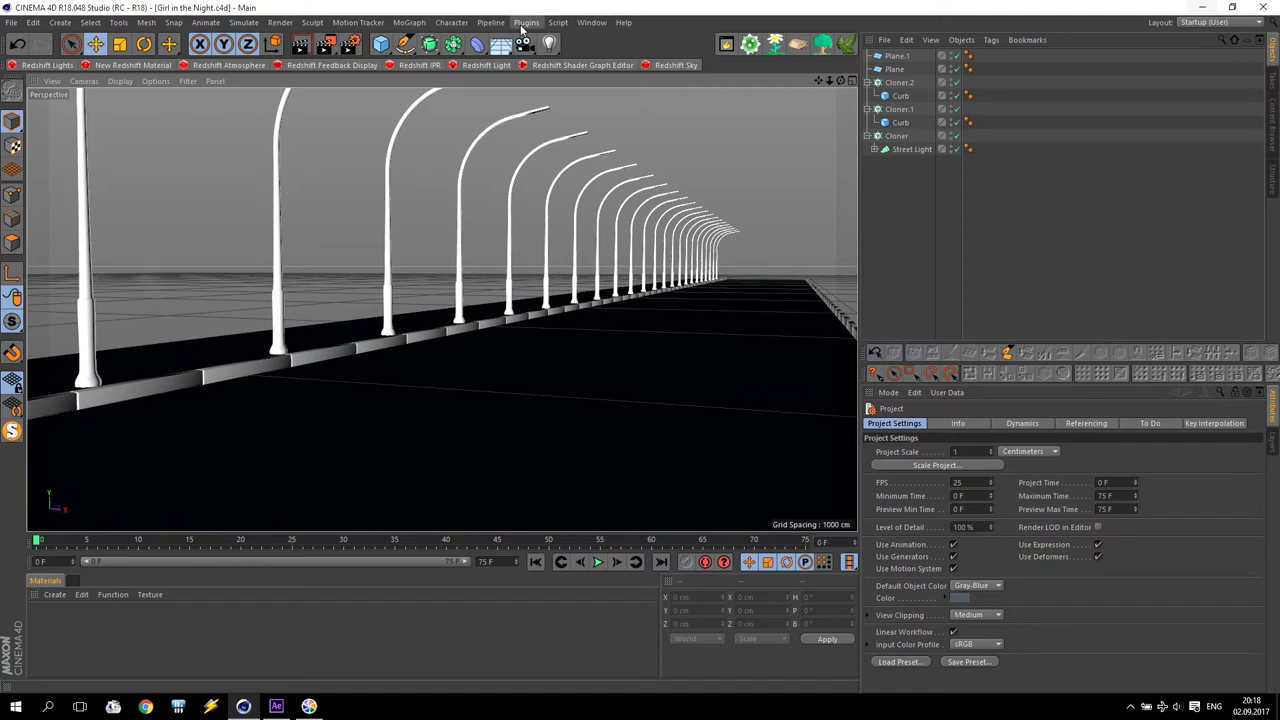
Step: Switch to the industrial_hall.c4d document and orbit to face the hall's gable end
click(591, 22)
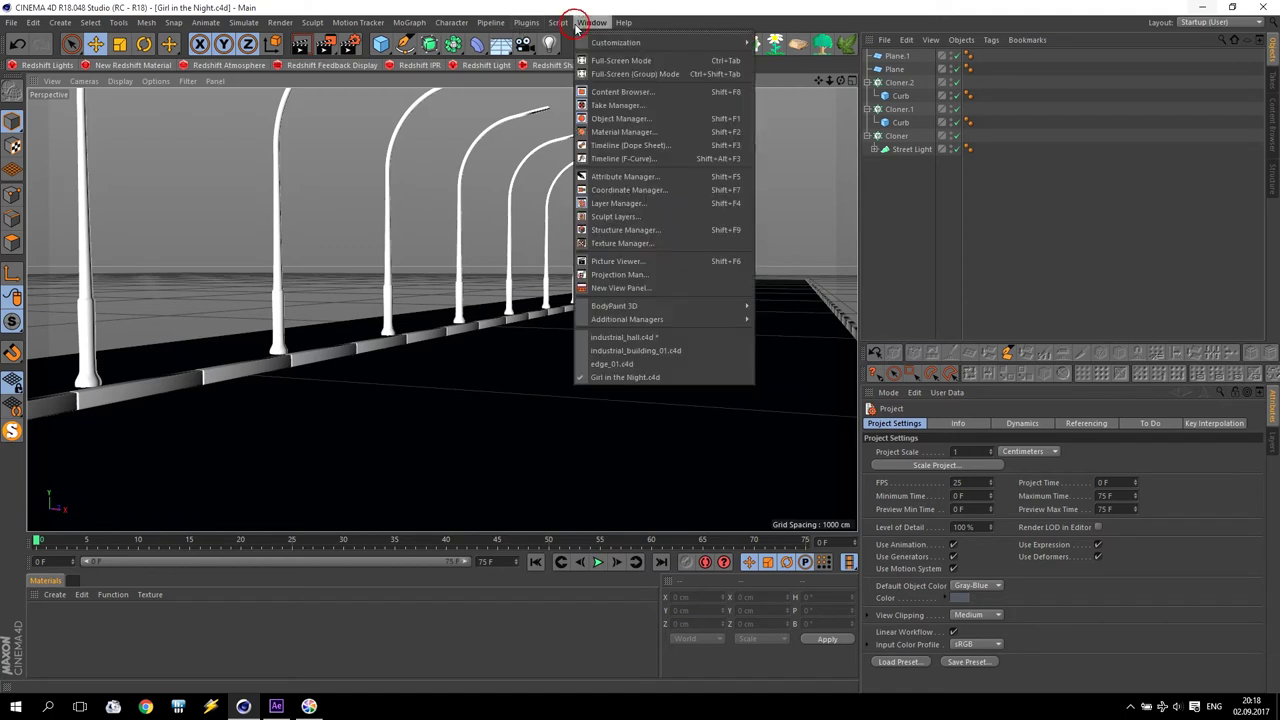
click(644, 340)
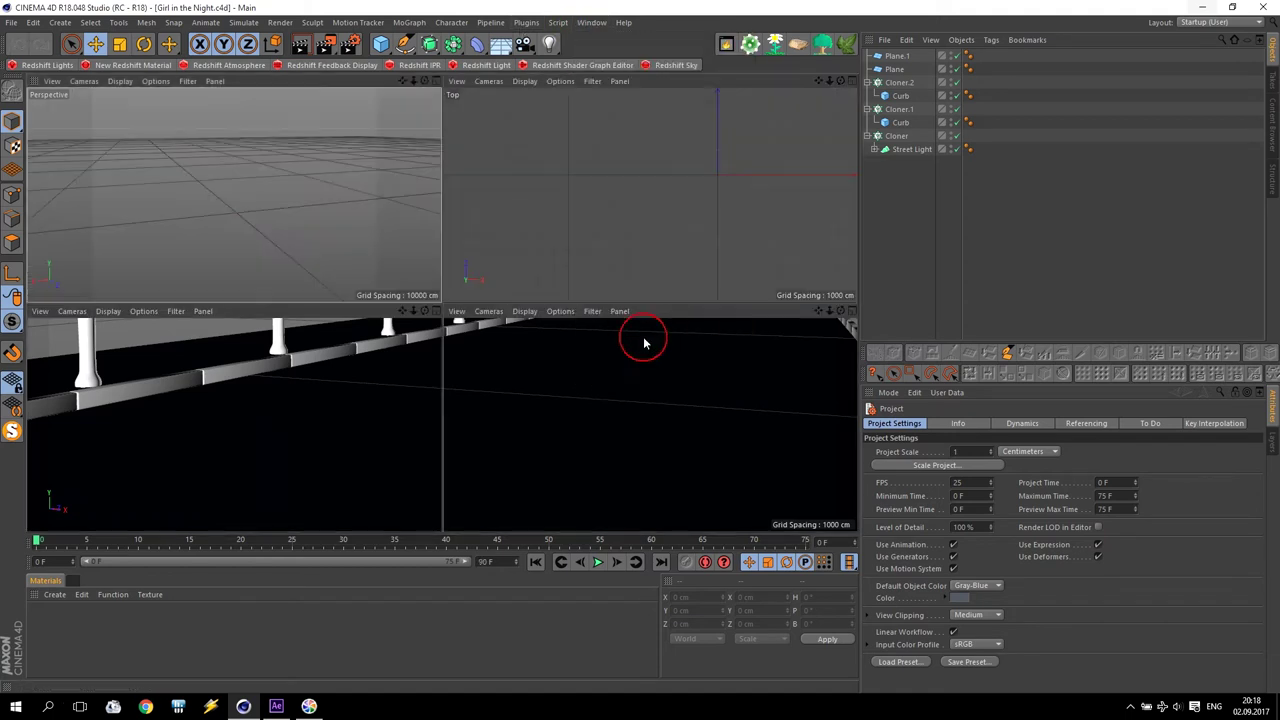
mouse_move(361, 218)
alt+mouse_down()
mouse_move(260, 222)
mouse_move(343, 177)
mouse_move(303, 243)
mouse_move(329, 186)
mouse_move(250, 210)
alt+mouse_up()
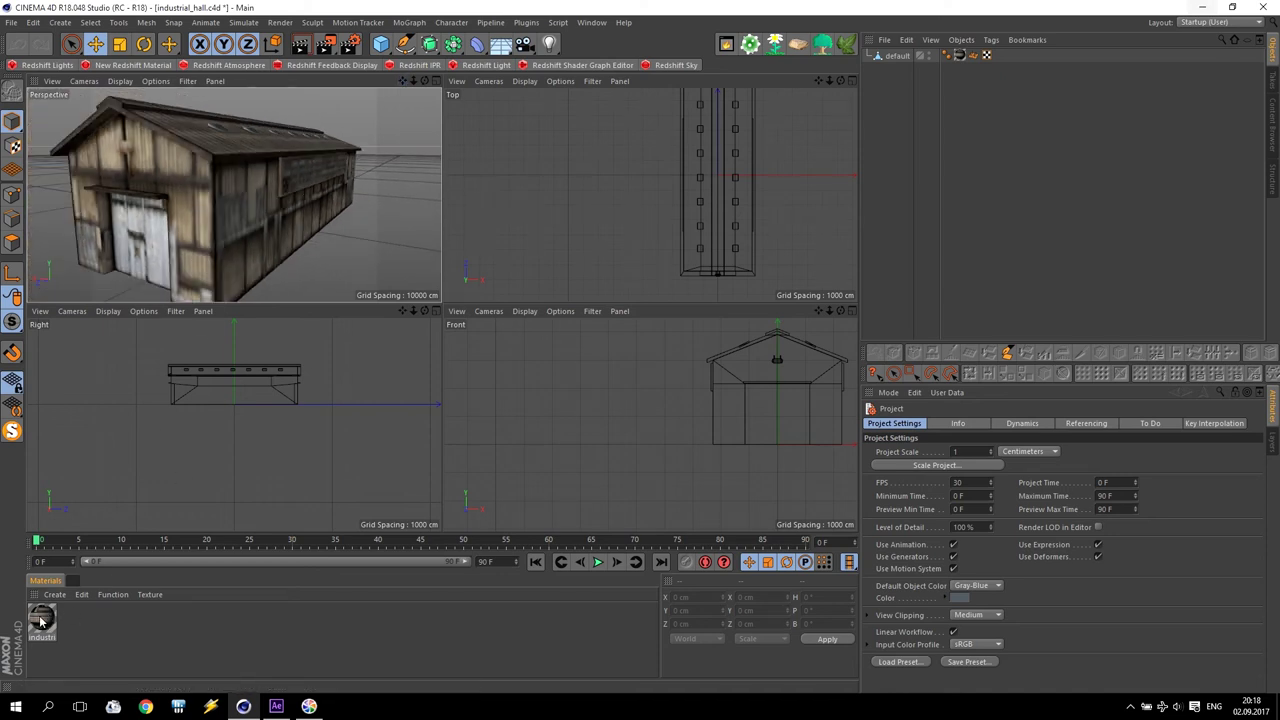
Step: Create an RS Material, open its Shader Graph, and open the industrialhall material editor
click(127, 66)
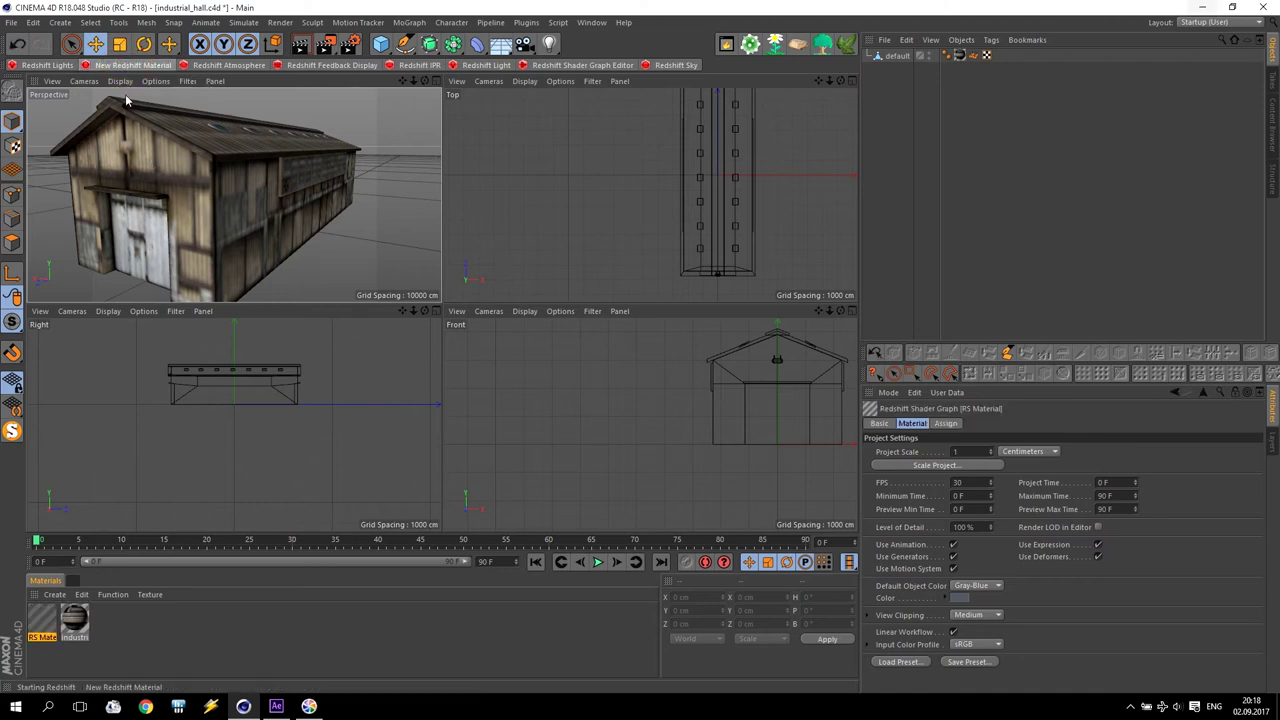
double_click(42, 620)
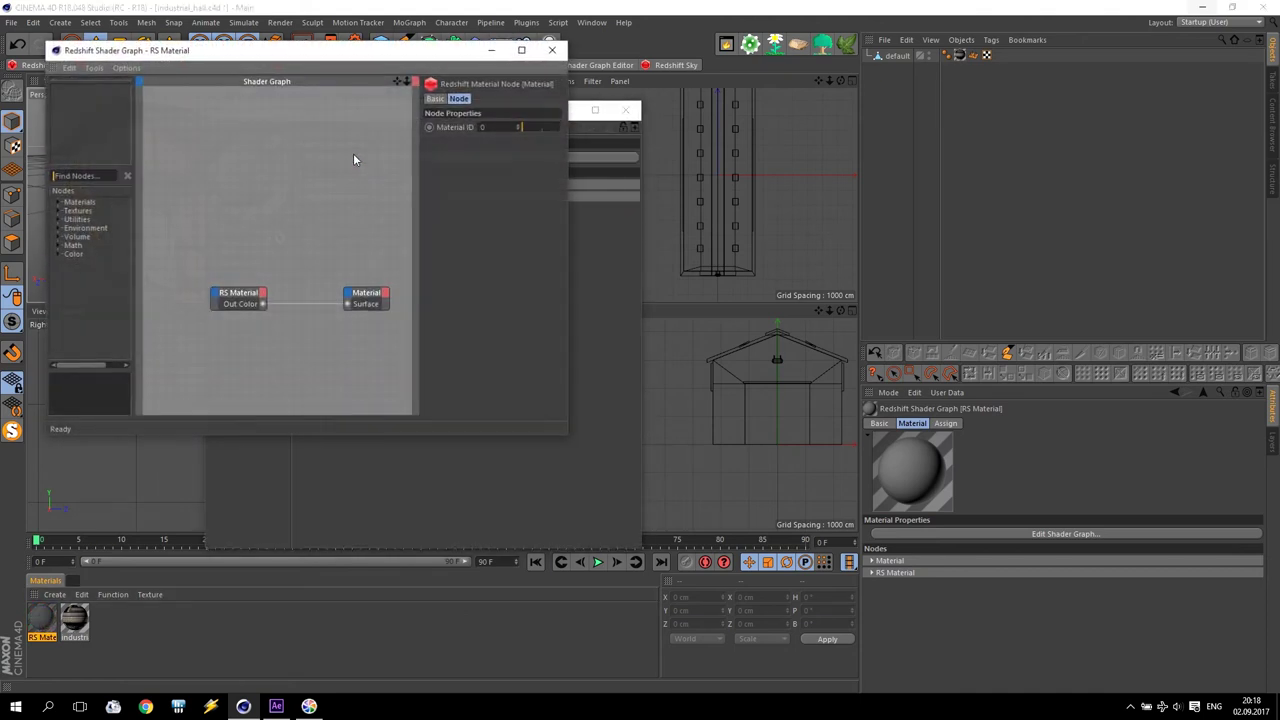
click(621, 118)
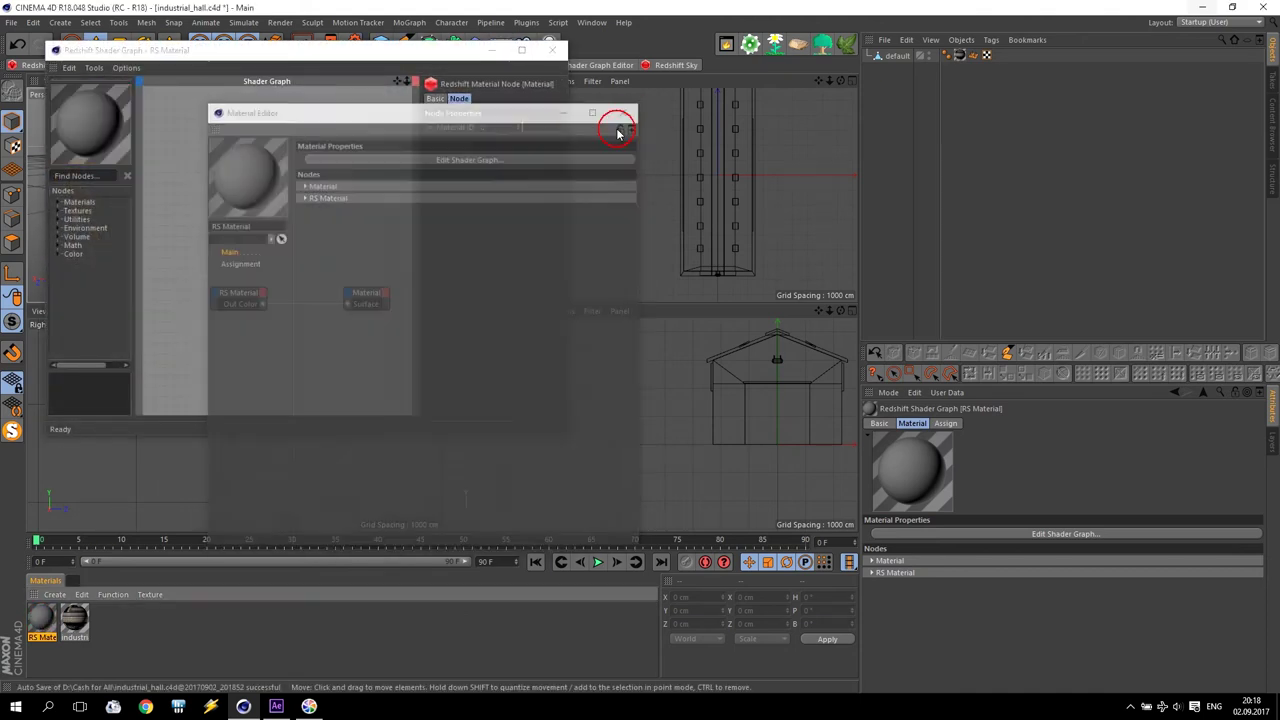
double_click(73, 620)
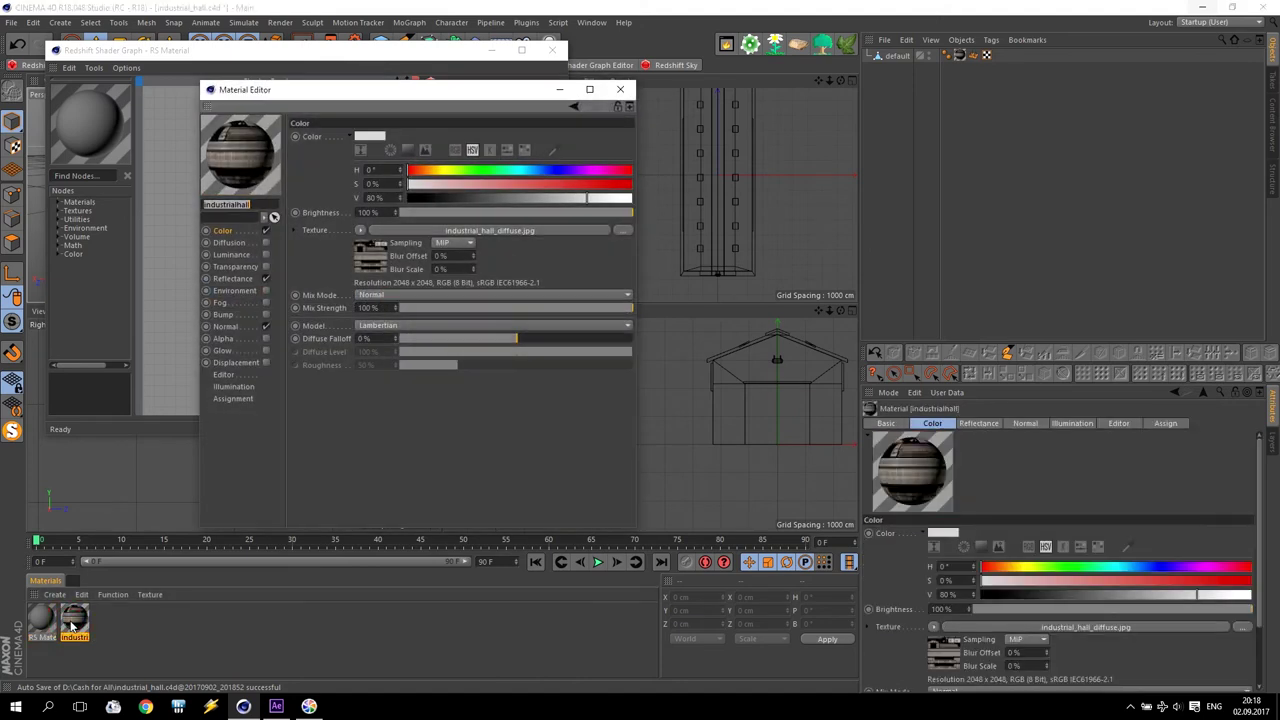
drag(451, 92, 879, 84)
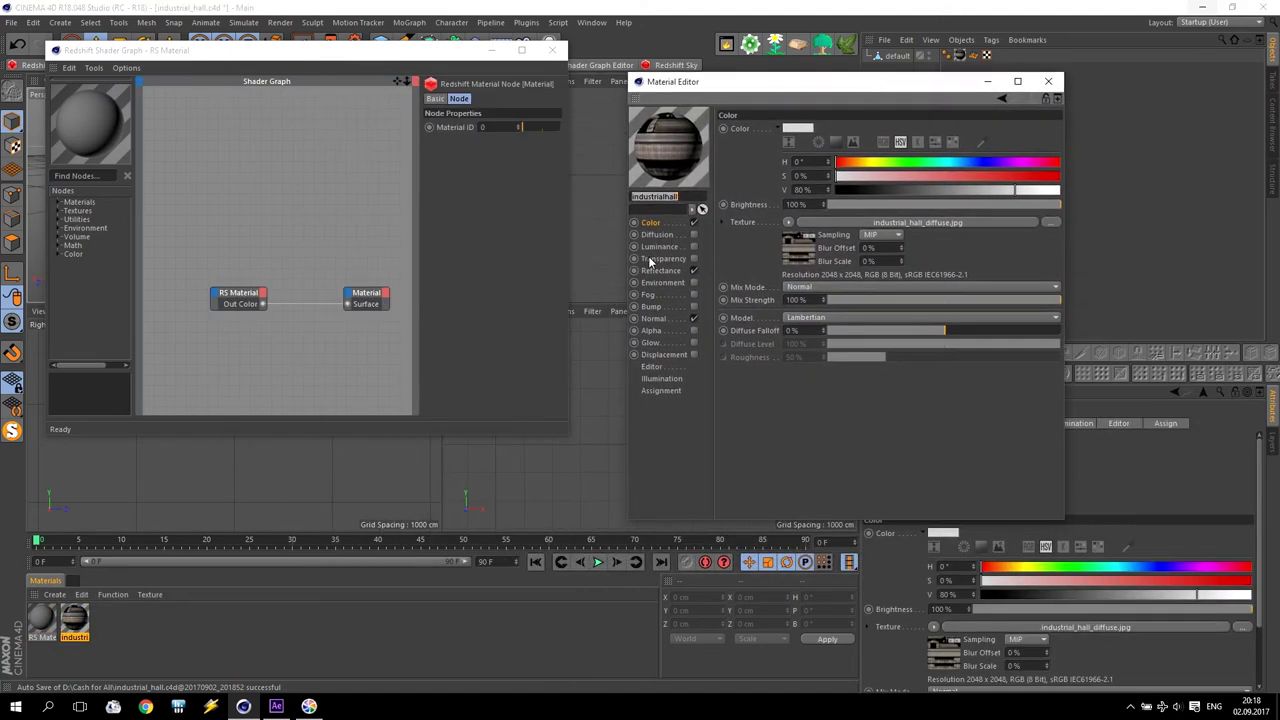
key(Return)
Step: Inspect the industrialhall material's Diffusion, Luminance, Transparency, Reflectance and Normal channels
click(660, 236)
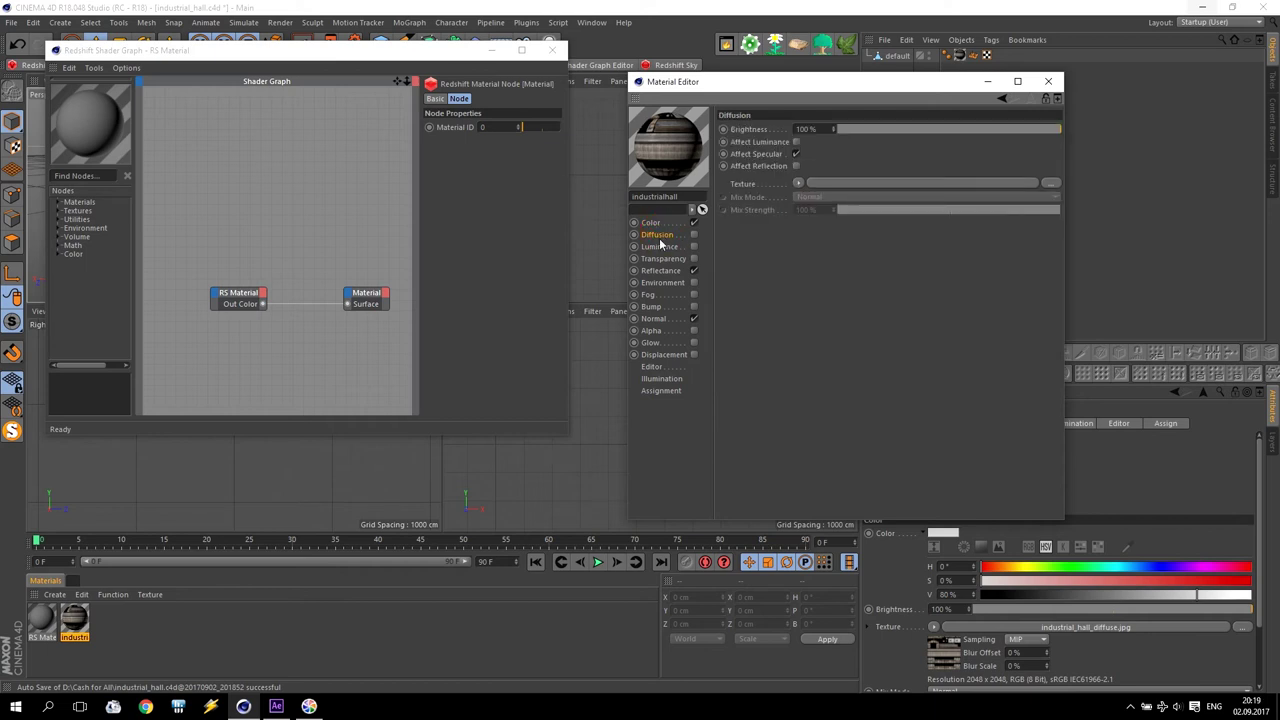
click(660, 245)
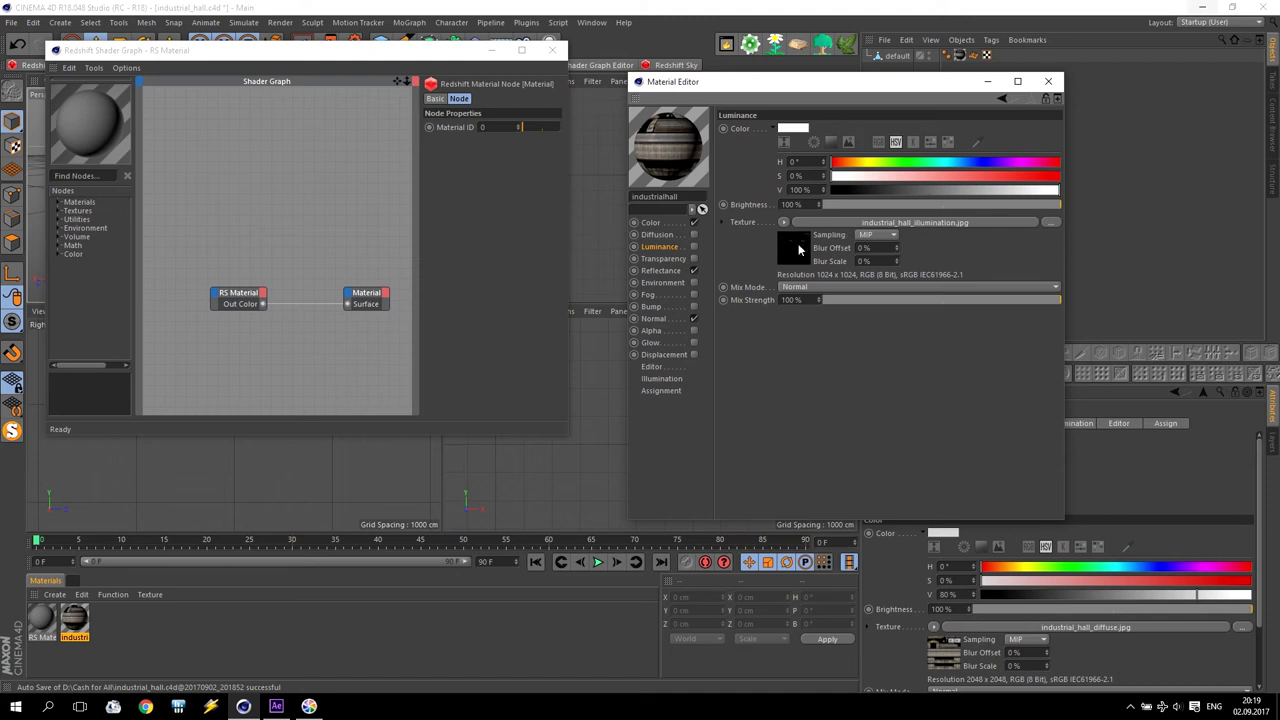
click(661, 259)
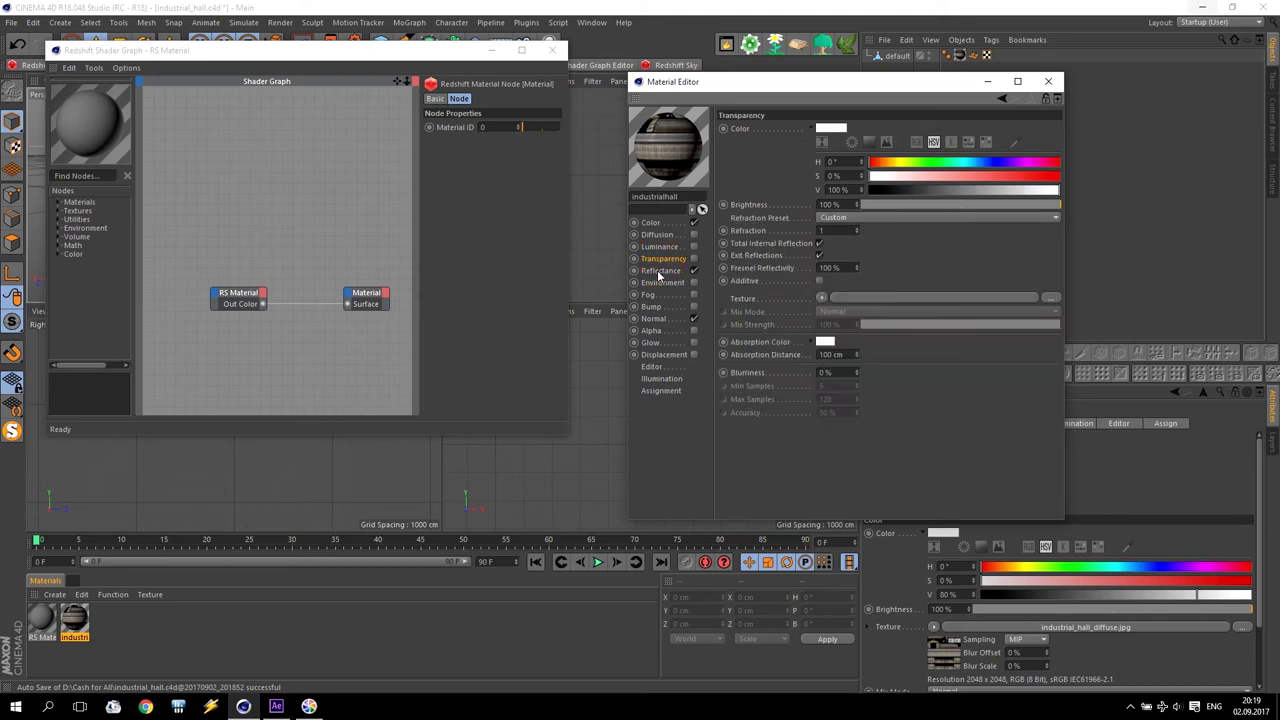
click(660, 271)
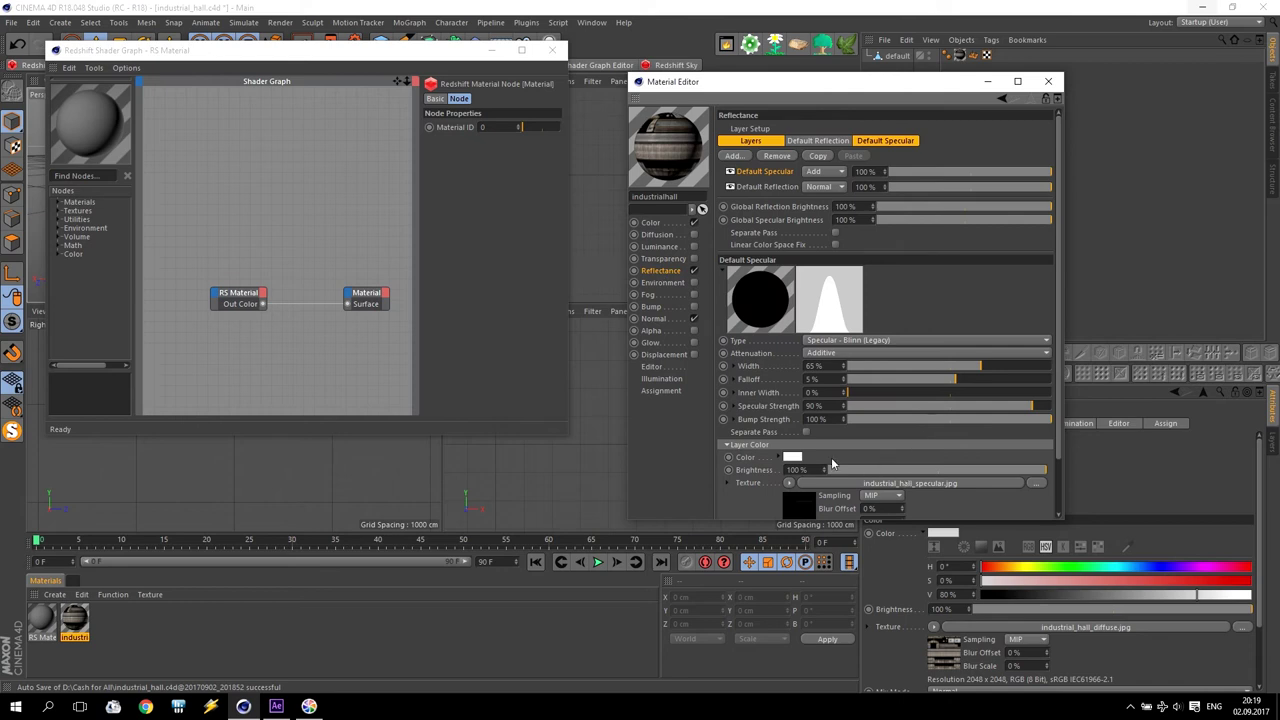
click(662, 284)
click(656, 295)
click(656, 307)
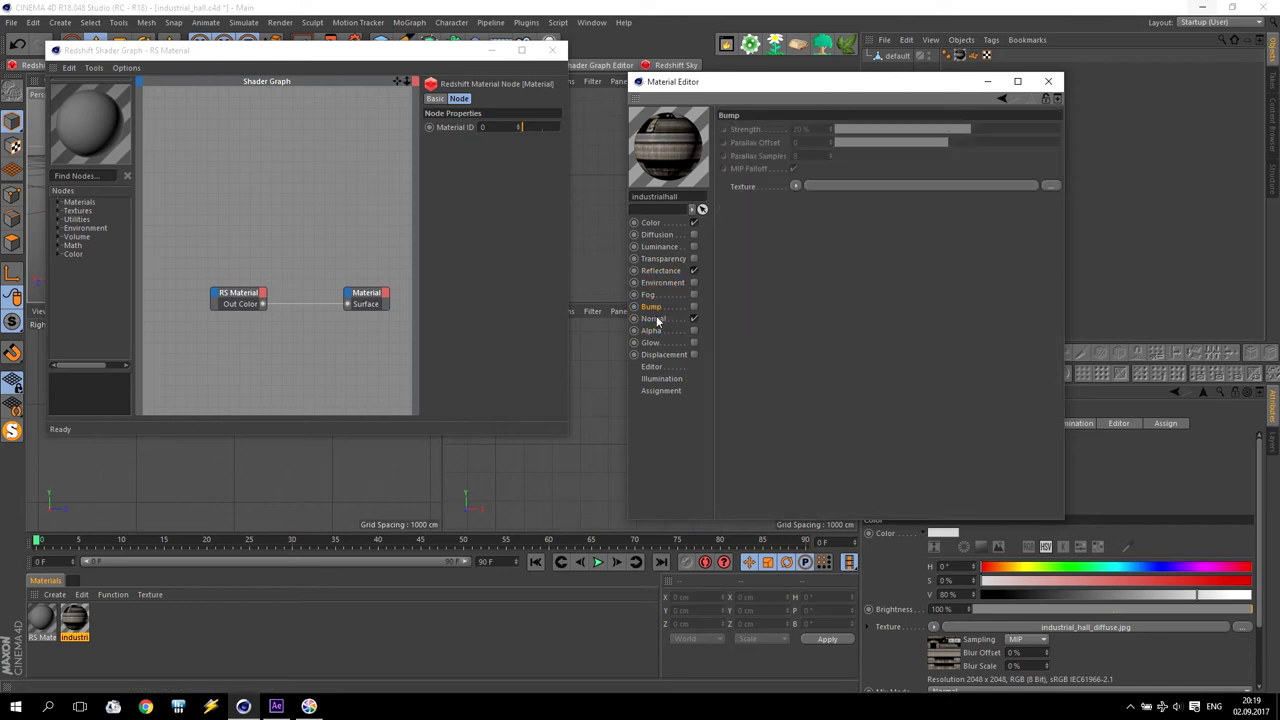
click(656, 319)
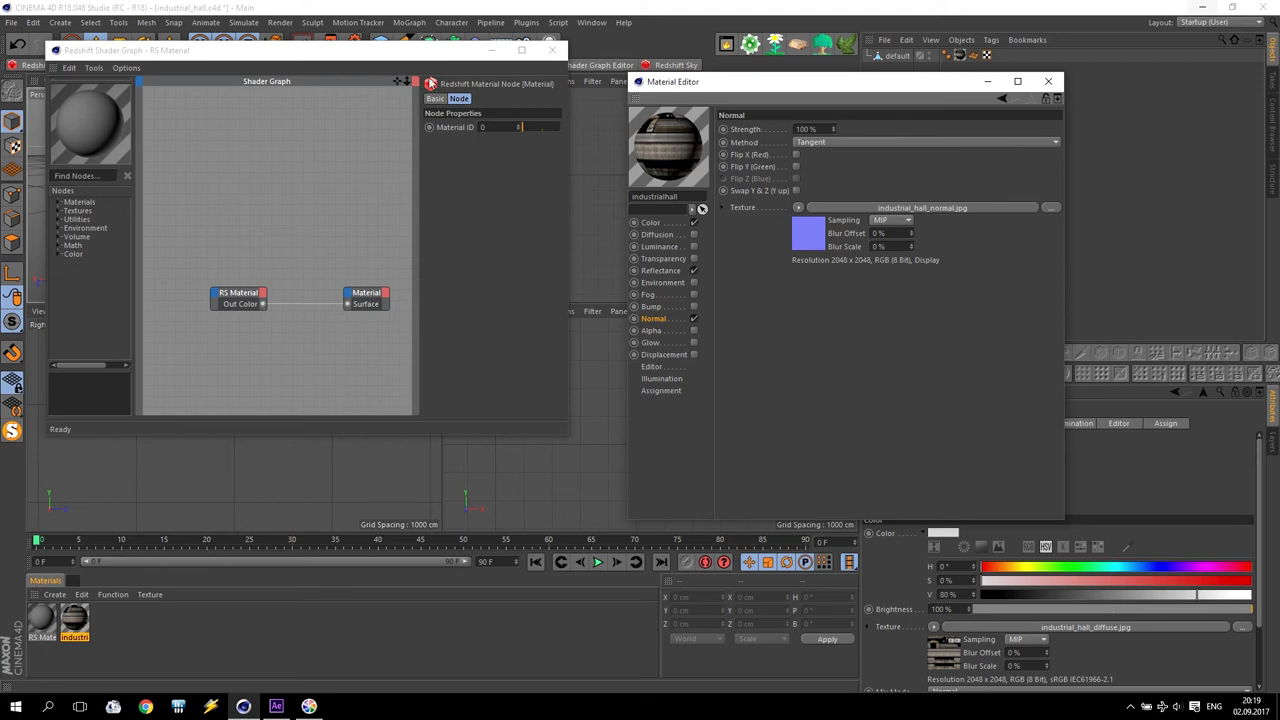
Step: Arrange the Shader Graph top-left and the Material Editor down-right, widening the graph
drag(455, 52, 413, 25)
mouse_move(805, 83)
mouse_down()
mouse_move(958, 199)
mouse_move(997, 251)
mouse_up()
drag(529, 214, 771, 214)
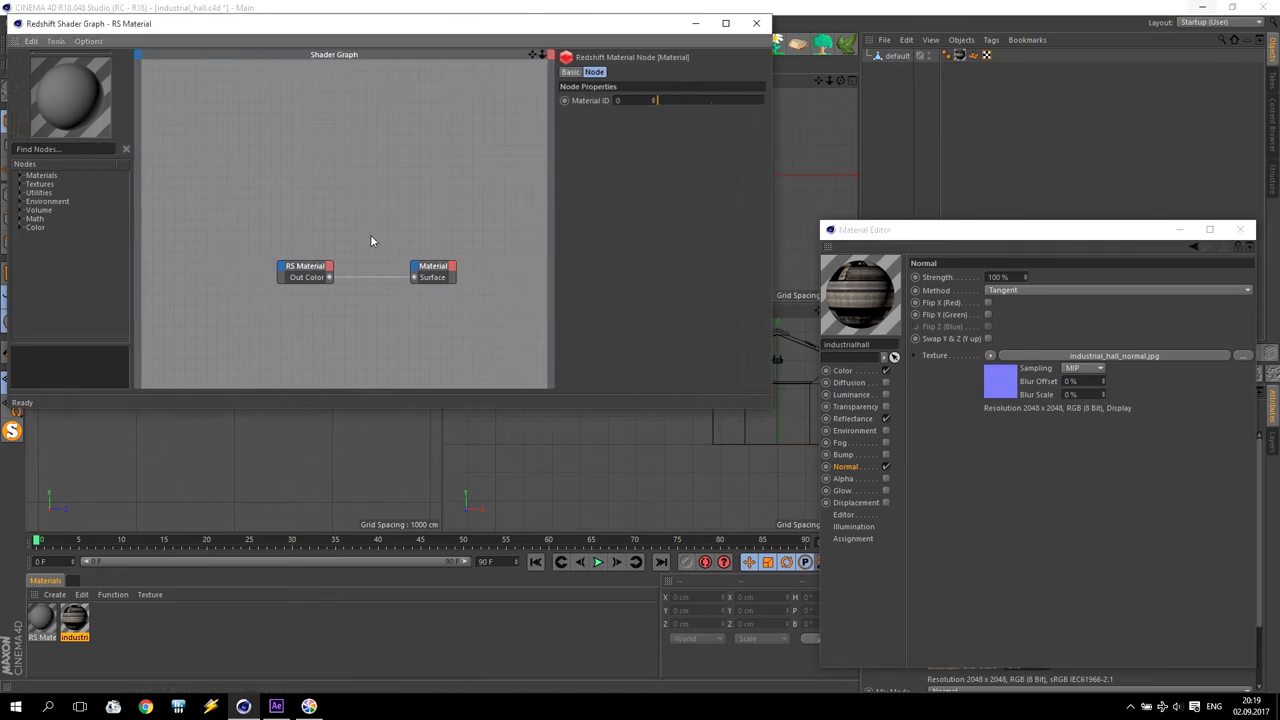
Step: Shift the RS Material and output nodes right and add a Texture node to the graph
drag(306, 268, 349, 268)
drag(433, 268, 491, 268)
drag(338, 256, 356, 258)
click(20, 184)
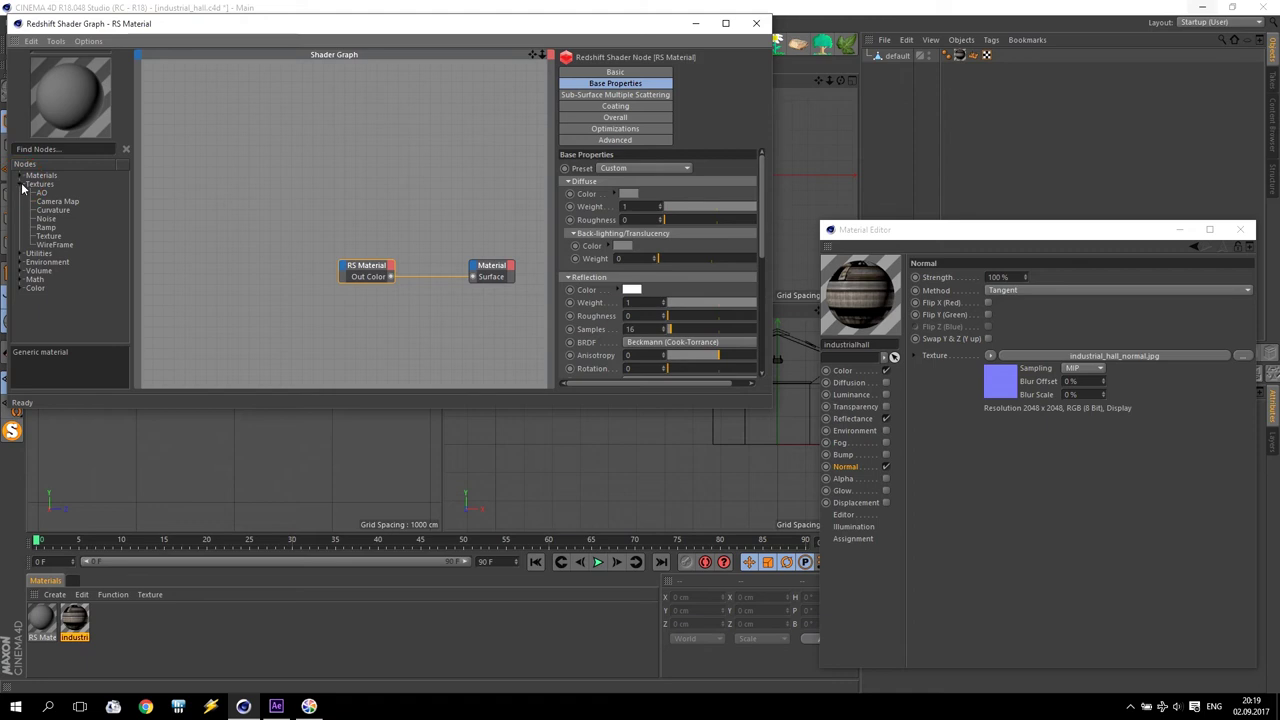
drag(50, 238, 197, 180)
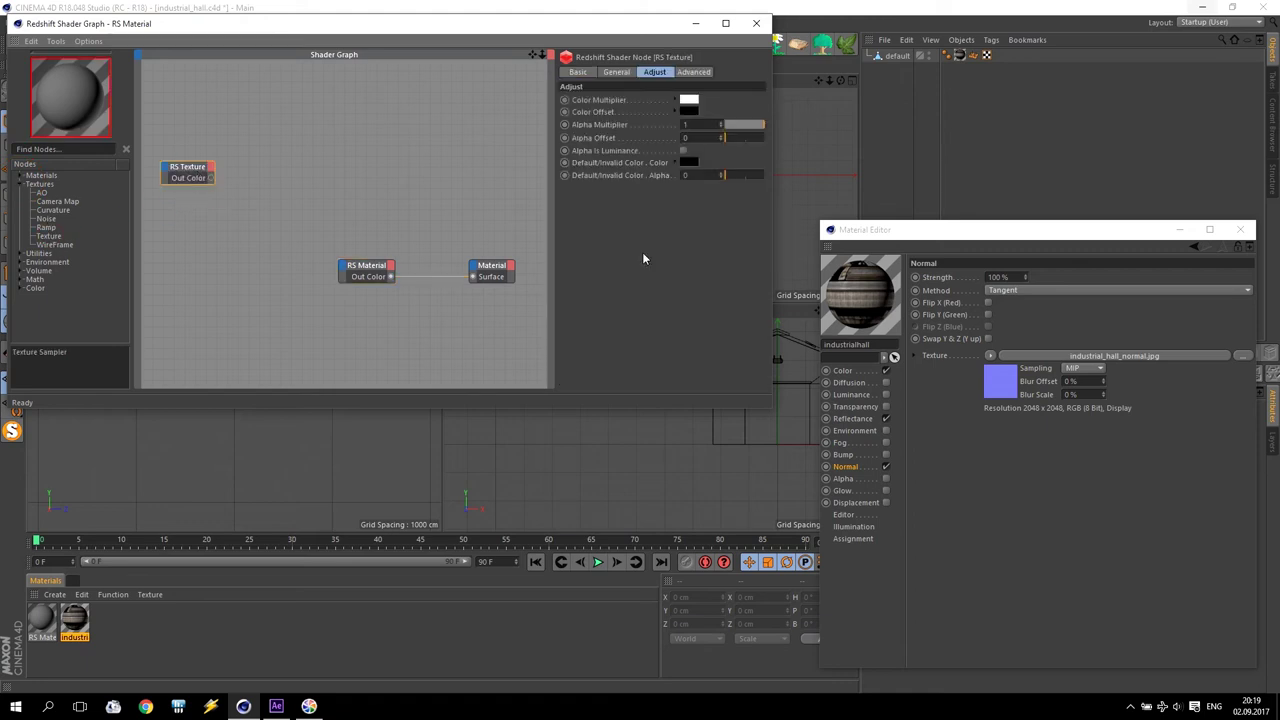
Step: Load industrial_hall_diffuse.jpg into the Texture node and wire it to RS Material Diffuse Color
click(845, 371)
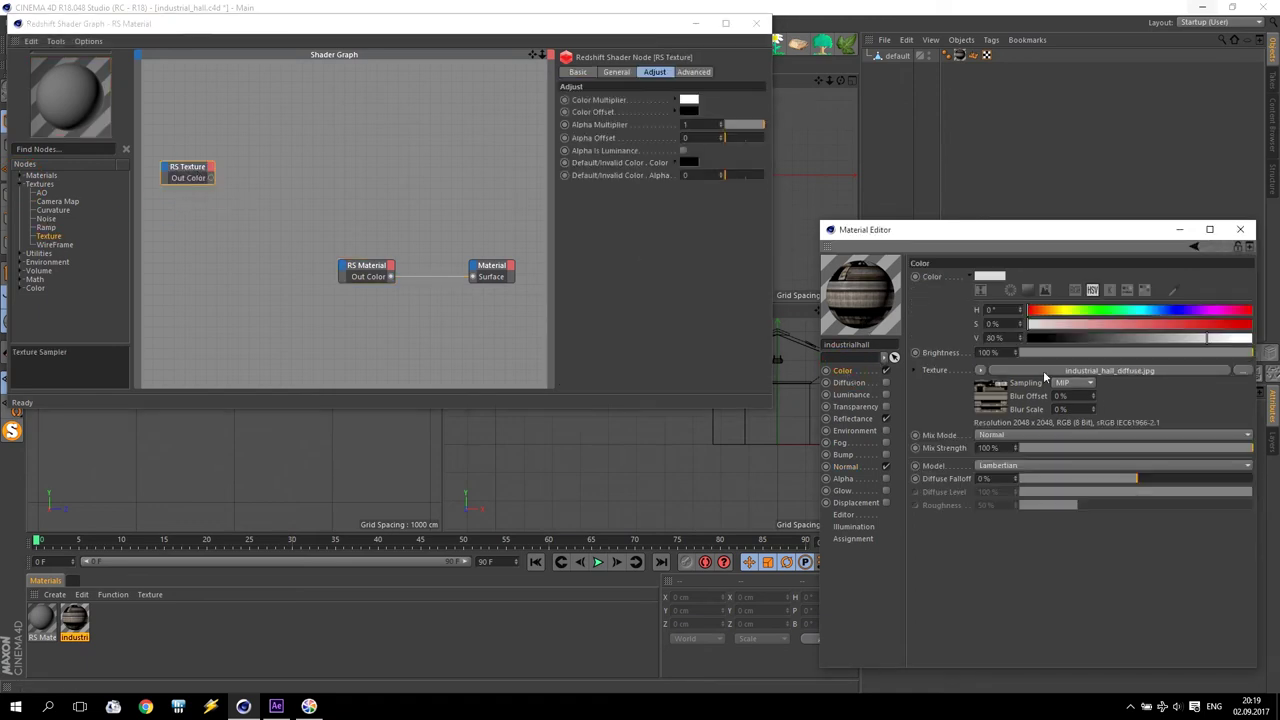
click(1114, 376)
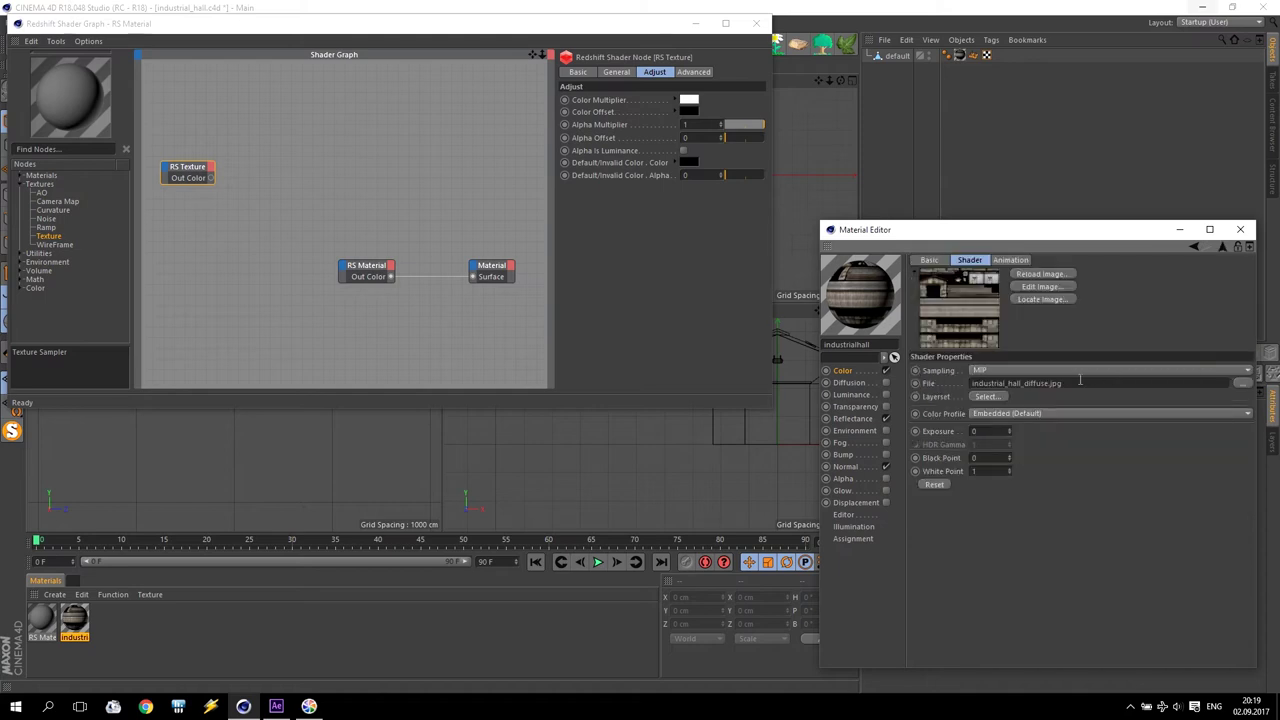
double_click(1051, 385)
key(ctrl+c)
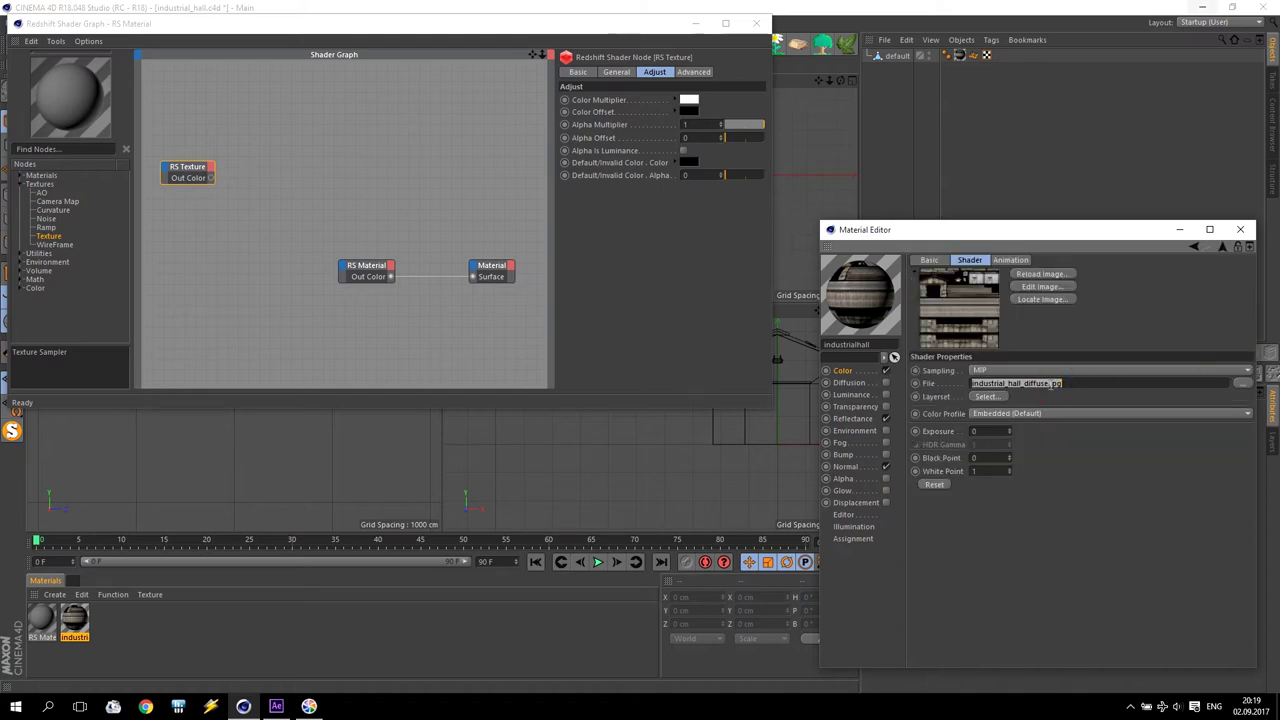
click(185, 160)
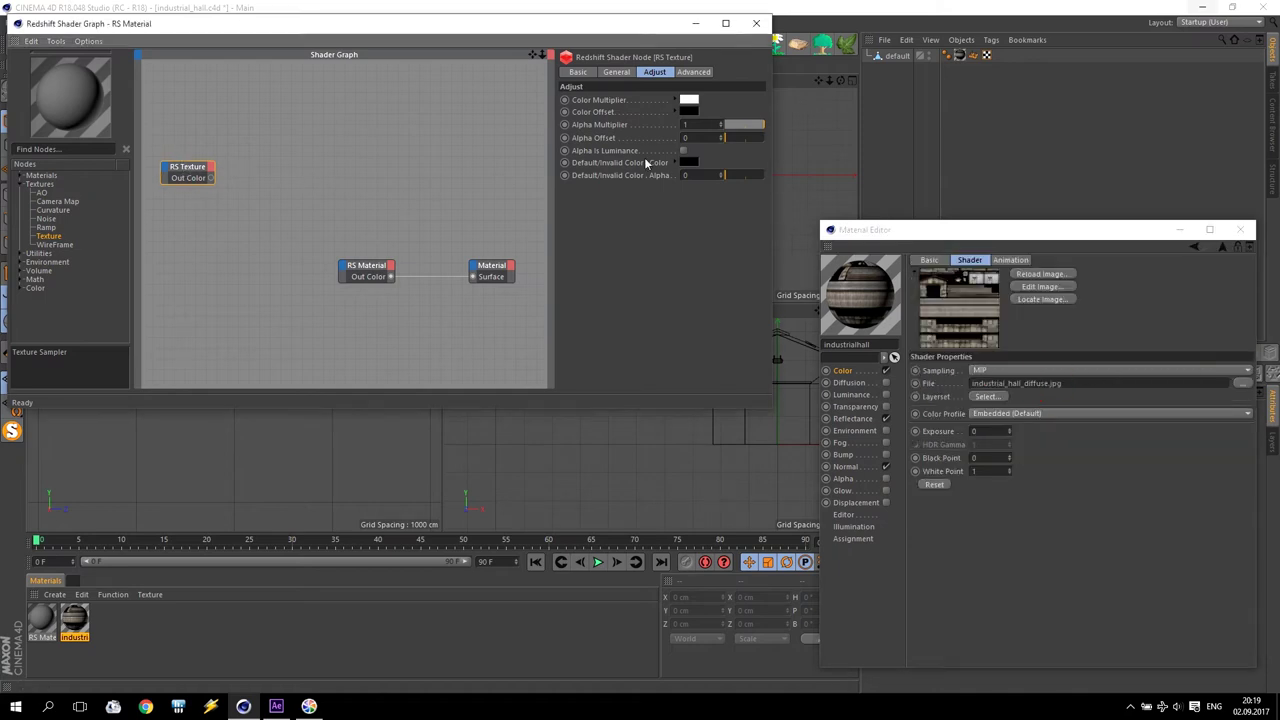
click(616, 73)
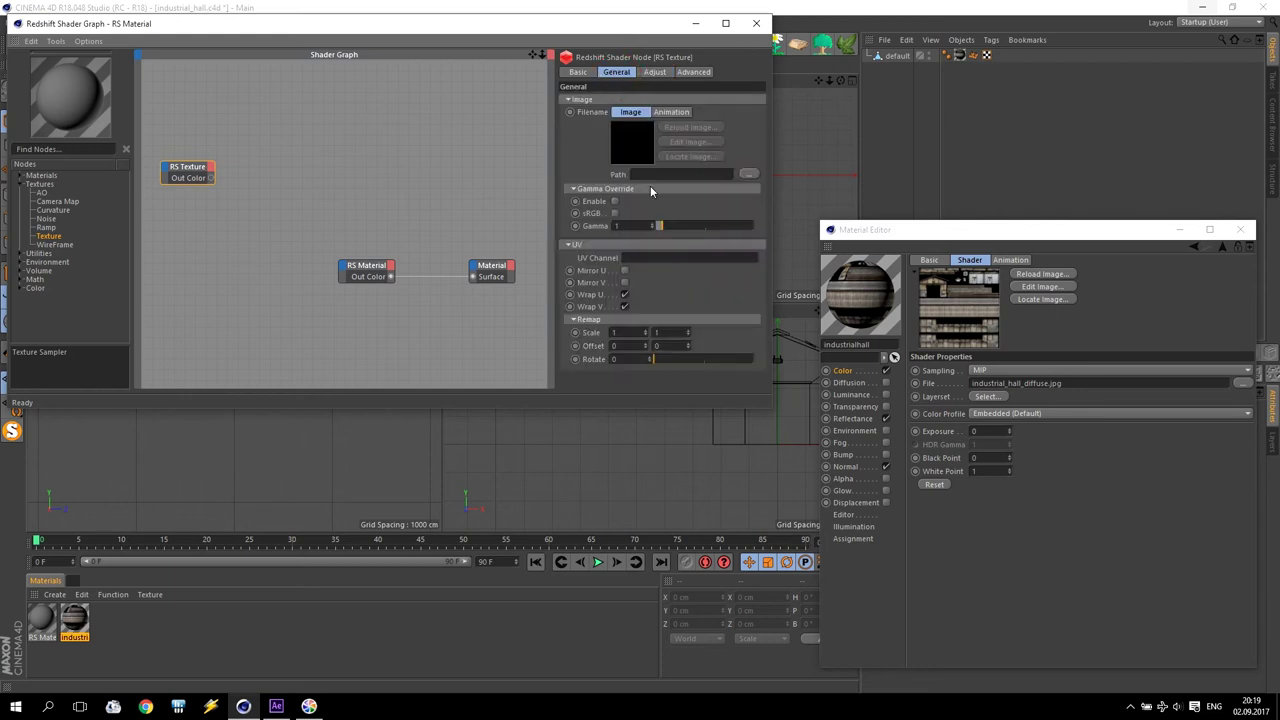
key(ctrl+v)
key(Return)
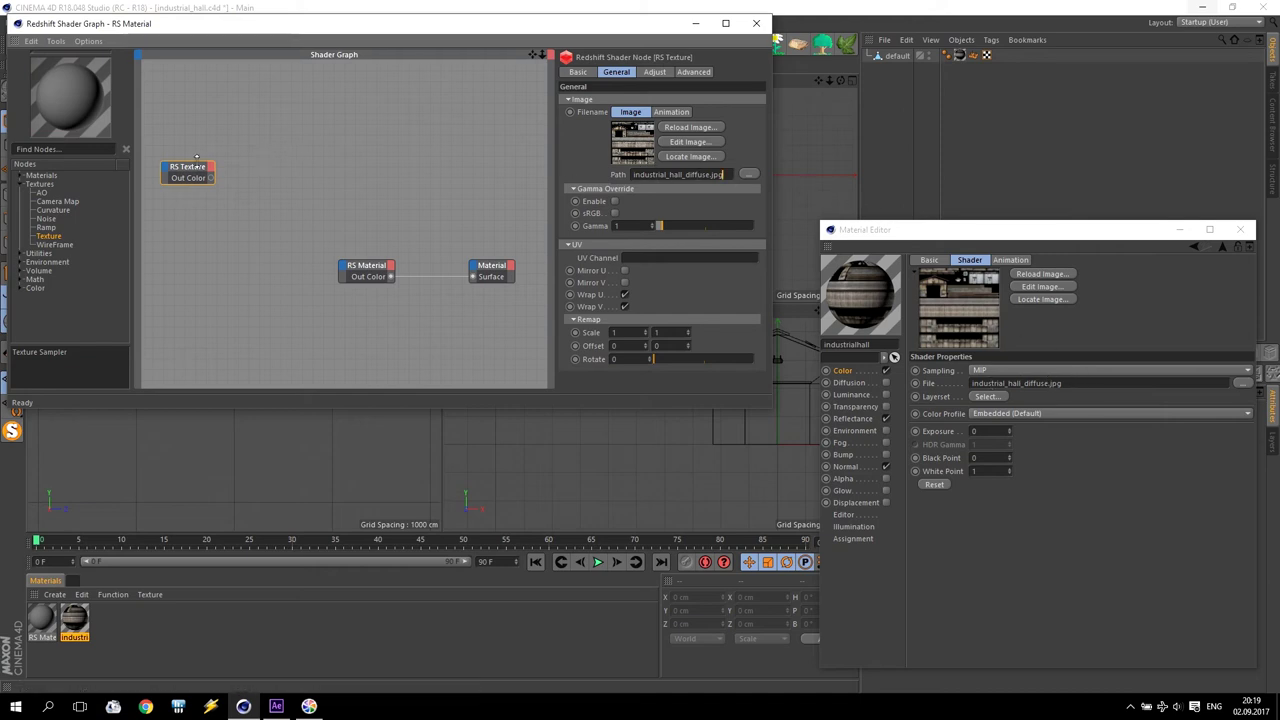
drag(210, 177, 340, 270)
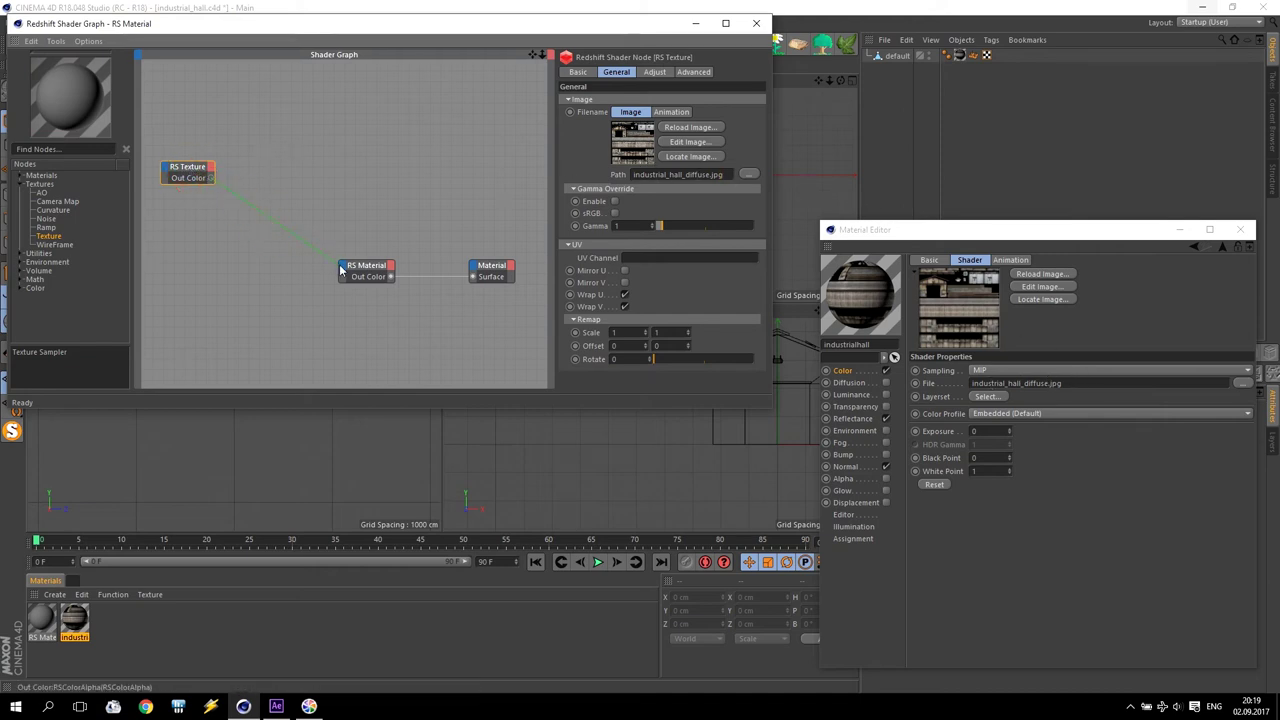
click(572, 275)
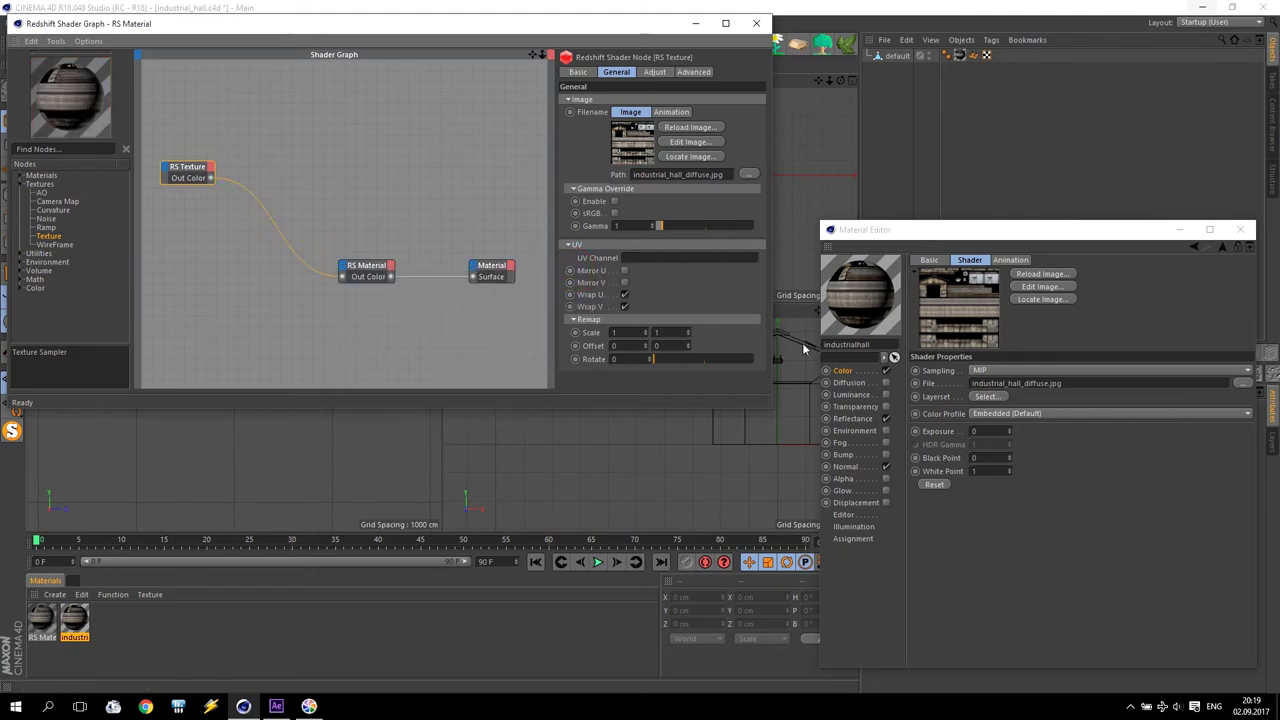
Step: Copy the specular texture file name from the old material's Reflectance channel
click(852, 418)
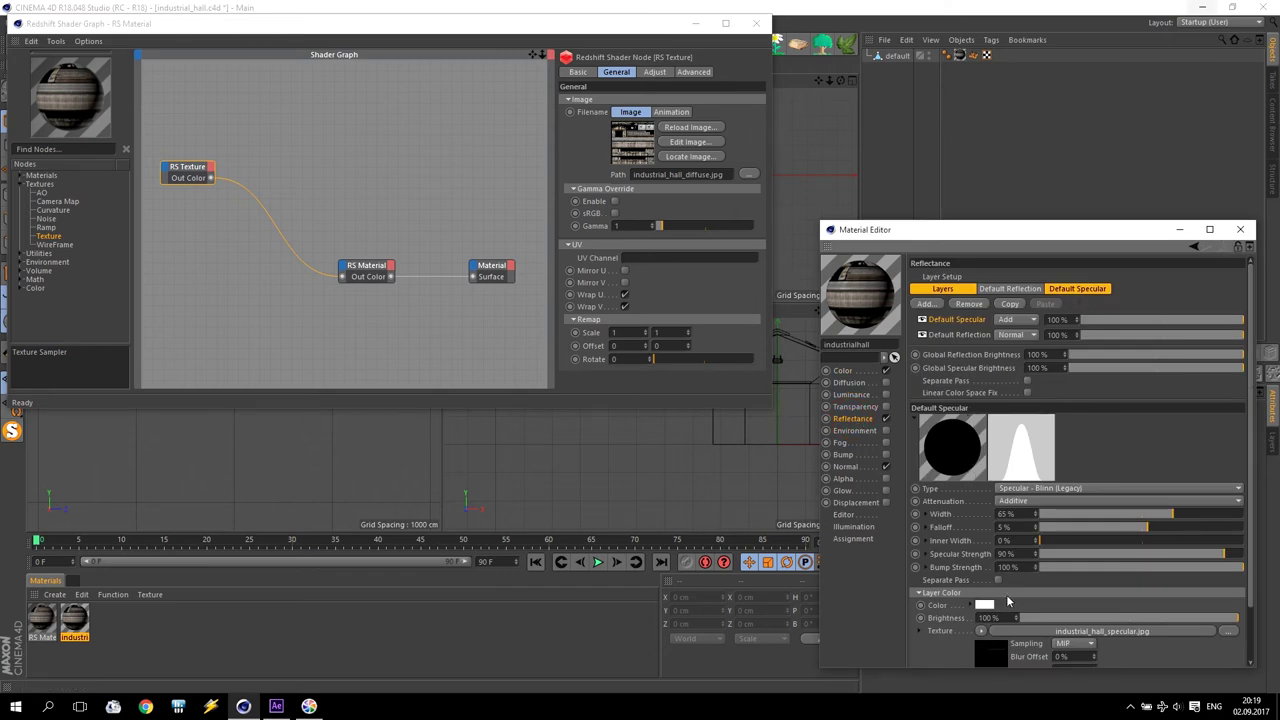
click(1021, 632)
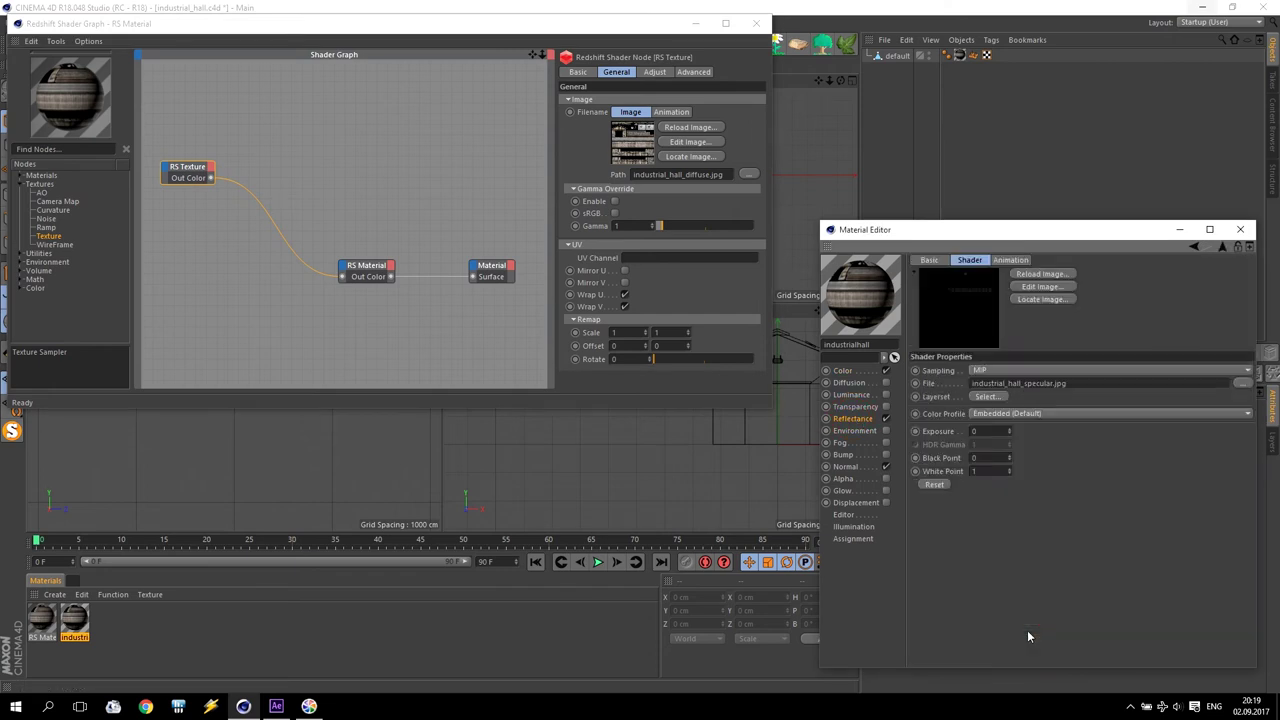
click(1032, 387)
Step: Add a Texture node with industrial_hall_specular.jpg wired into the RS Material's Refl Weight
click(50, 235)
drag(52, 237, 176, 220)
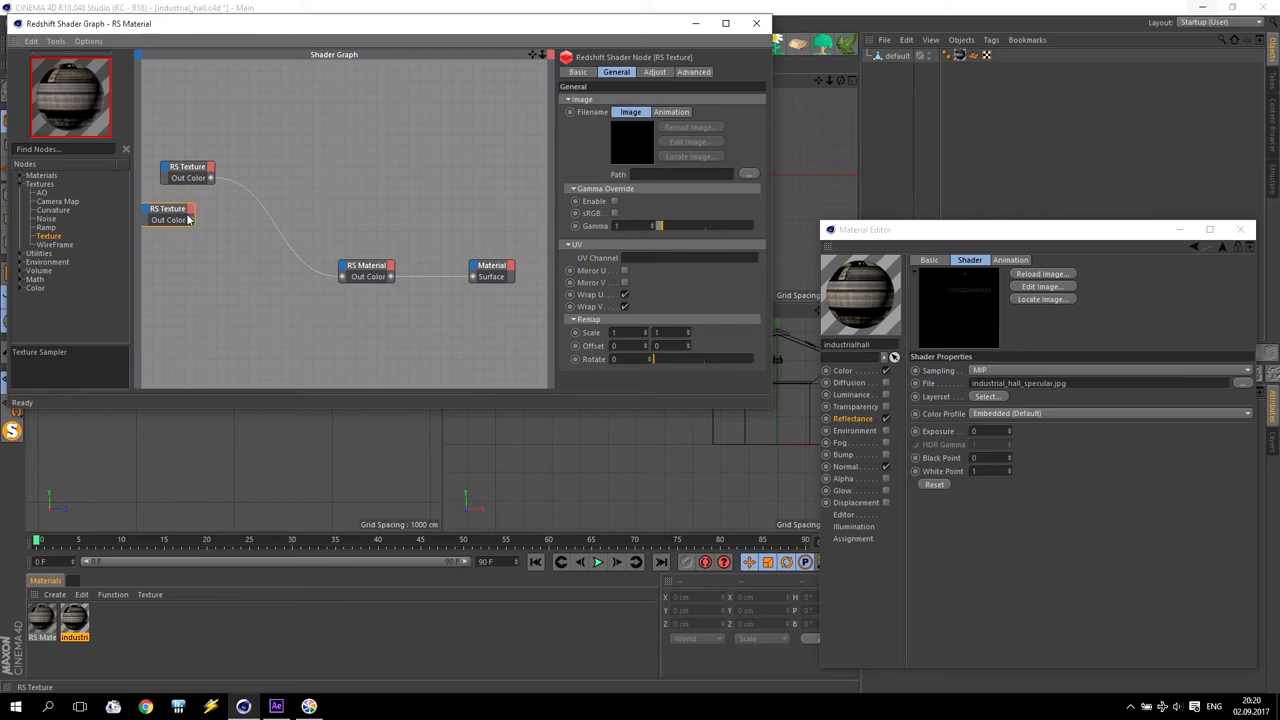
text(industrial_hall_specular.jpg)
drag(165, 212, 185, 213)
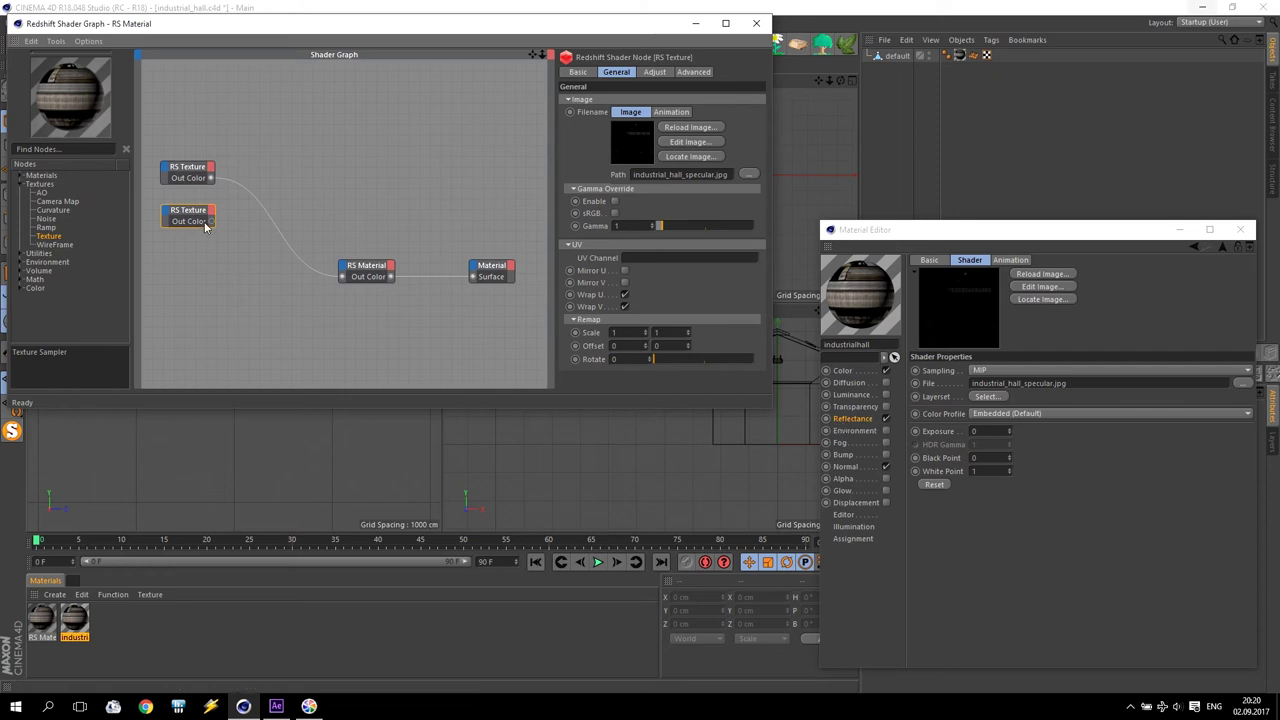
drag(212, 221, 340, 267)
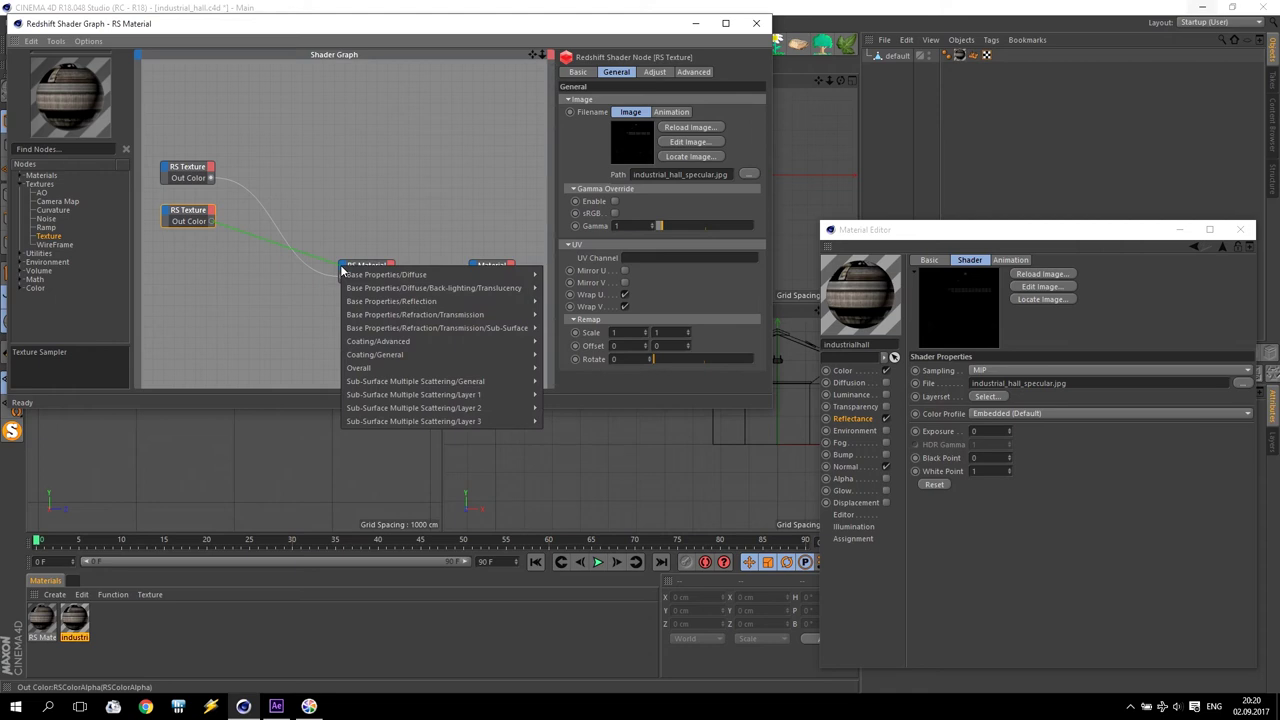
mouse_move(391, 301)
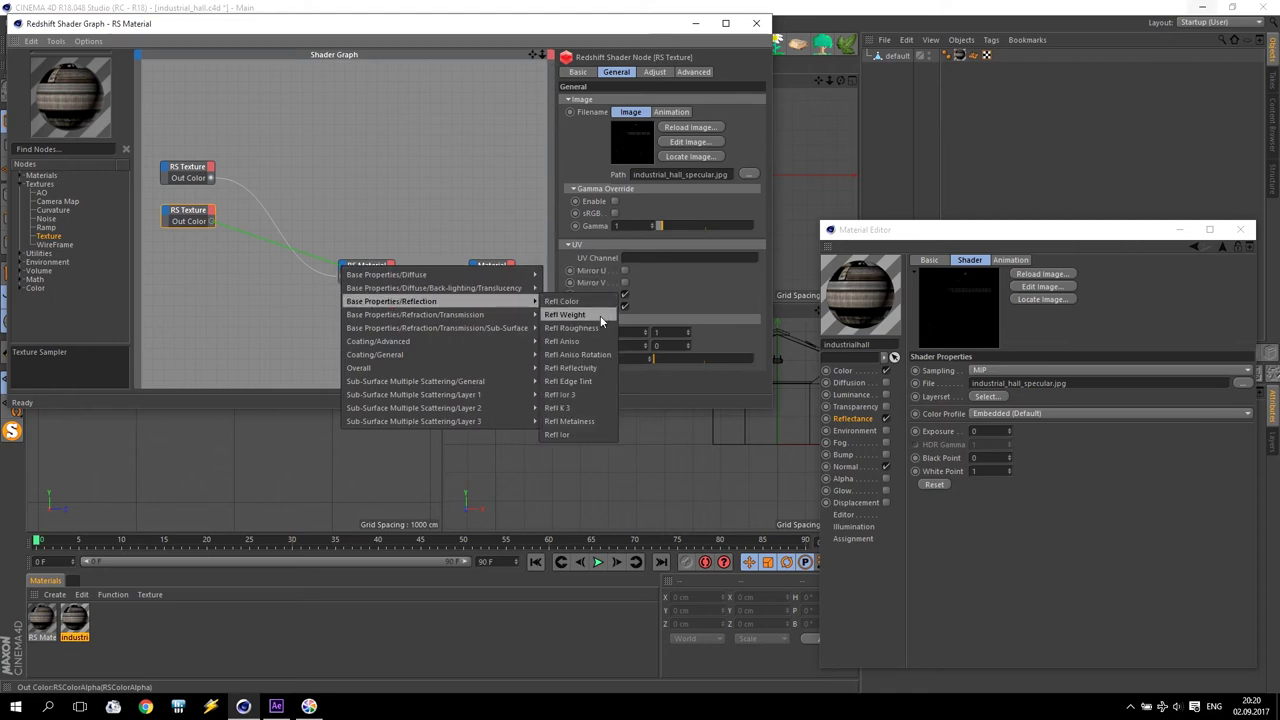
click(600, 315)
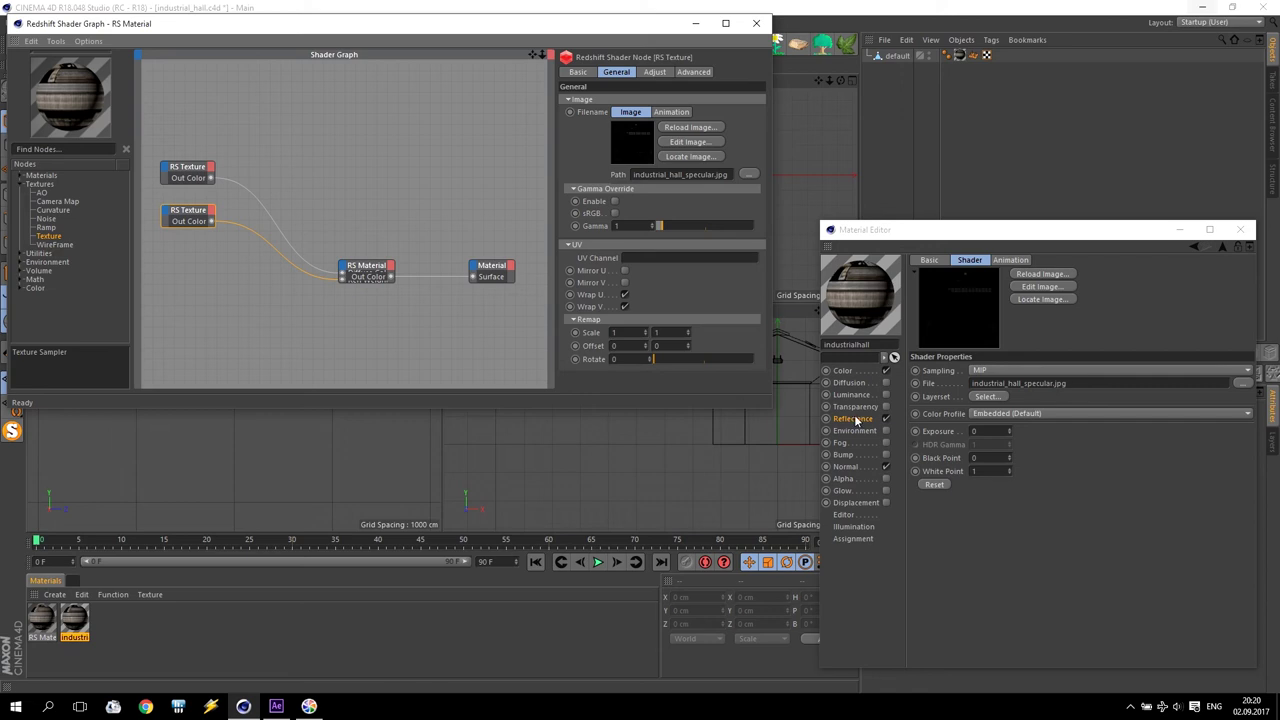
Step: Copy the normal map file name from the old Normal channel and add a third Texture node
click(845, 467)
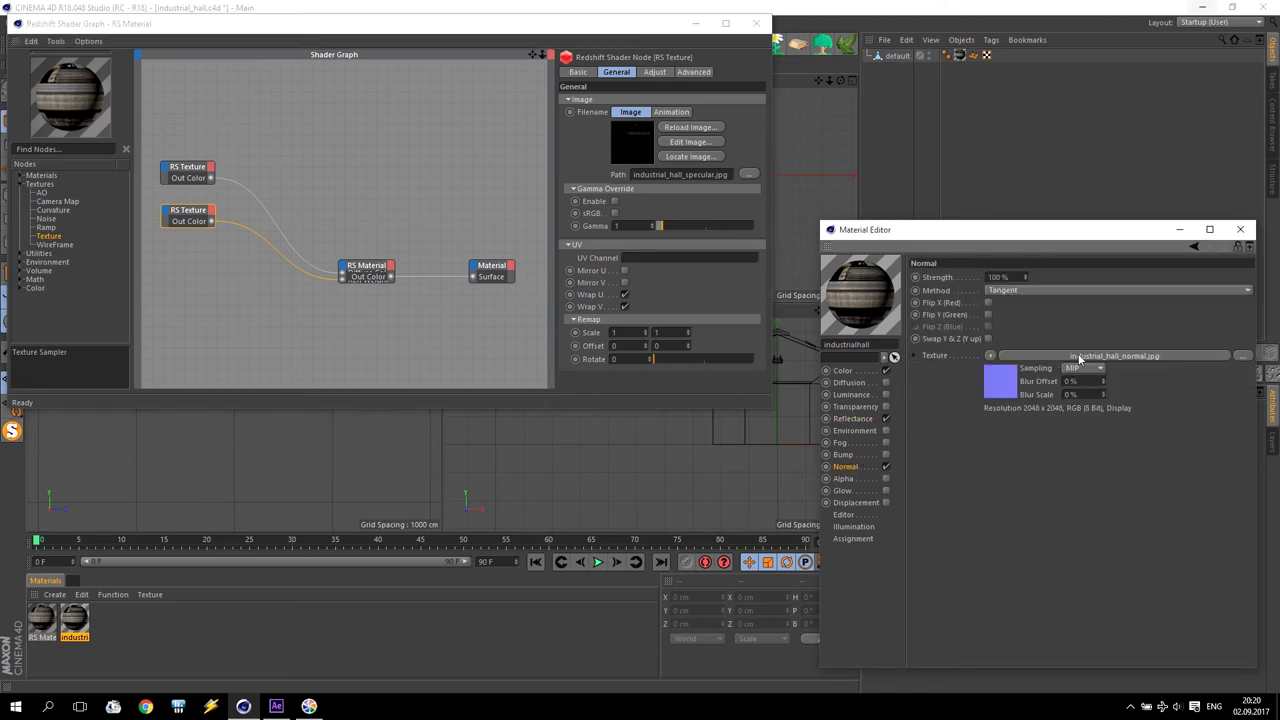
click(1147, 355)
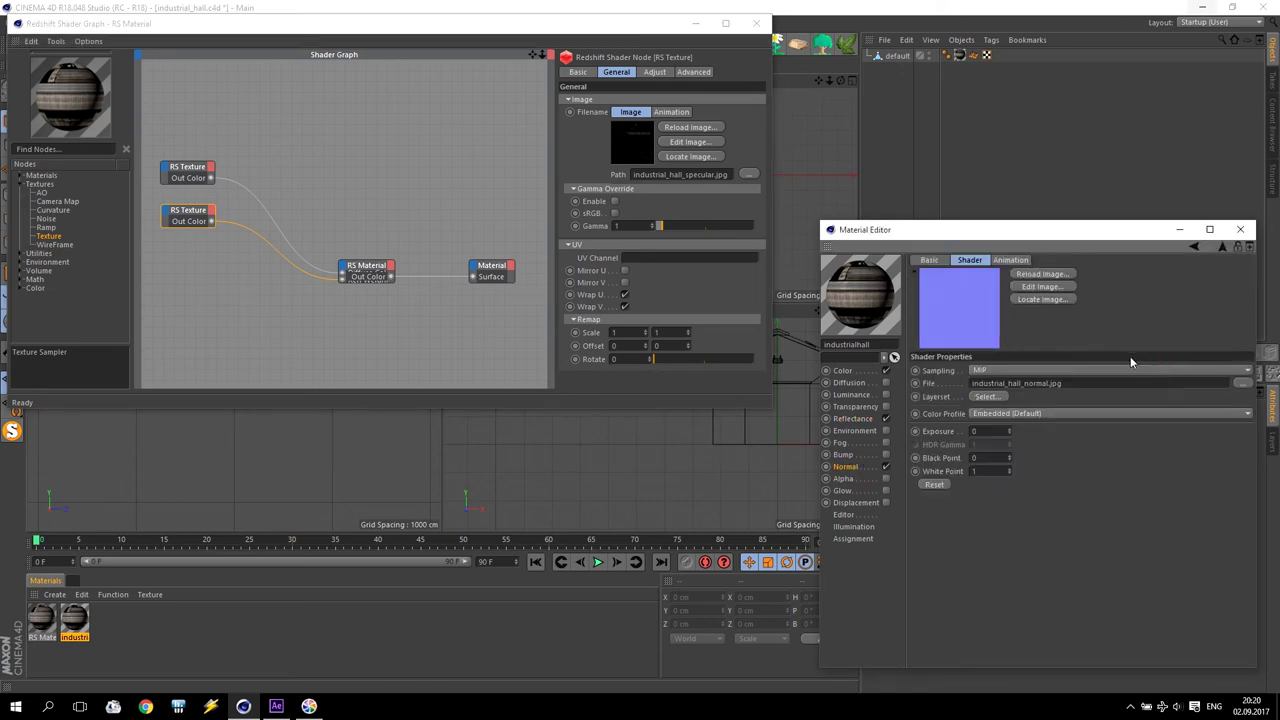
click(1010, 383)
drag(40, 240, 341, 276)
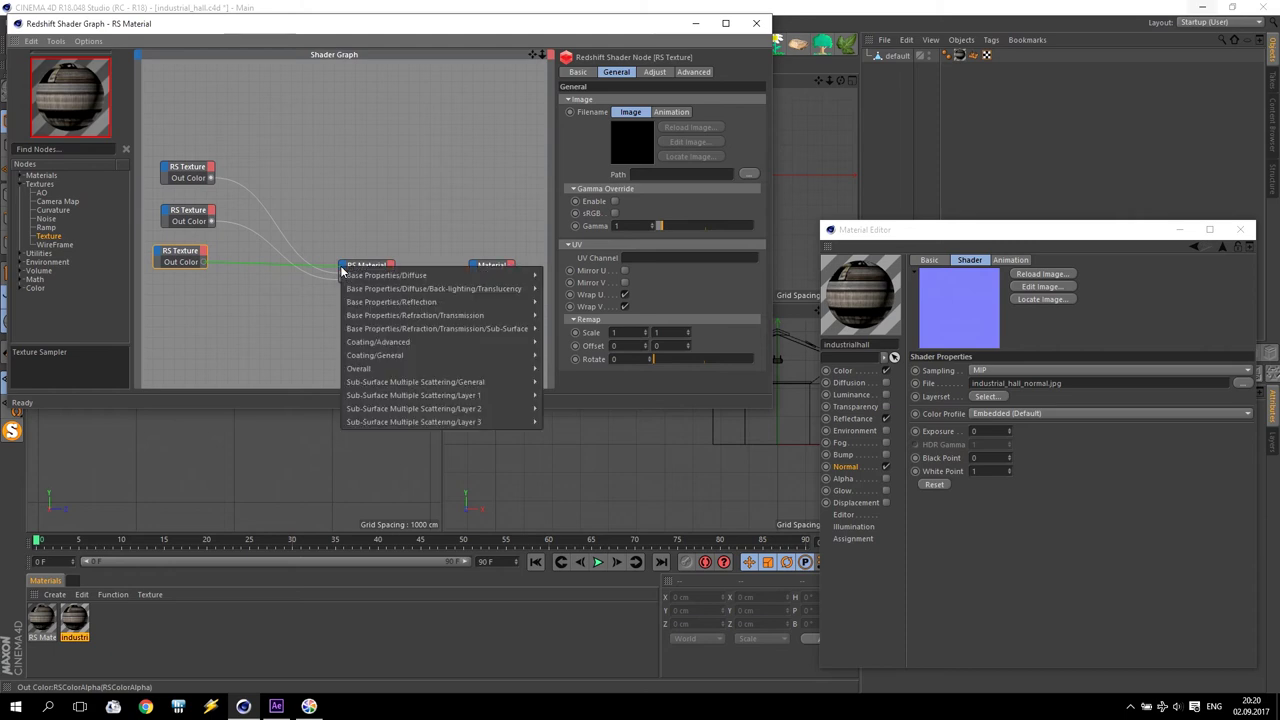
Step: Wire the third RS Texture toward the RS Material's bump input, then find Bump Map under Utilities
click(258, 338)
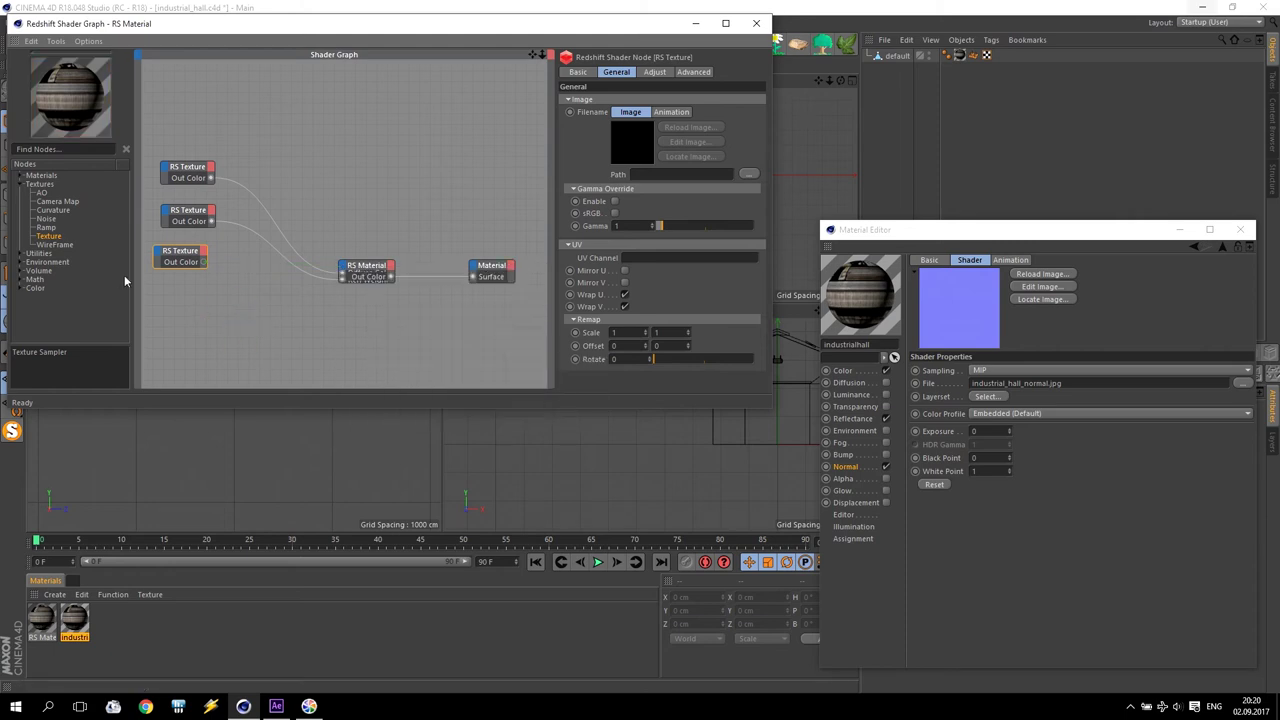
drag(204, 262, 341, 272)
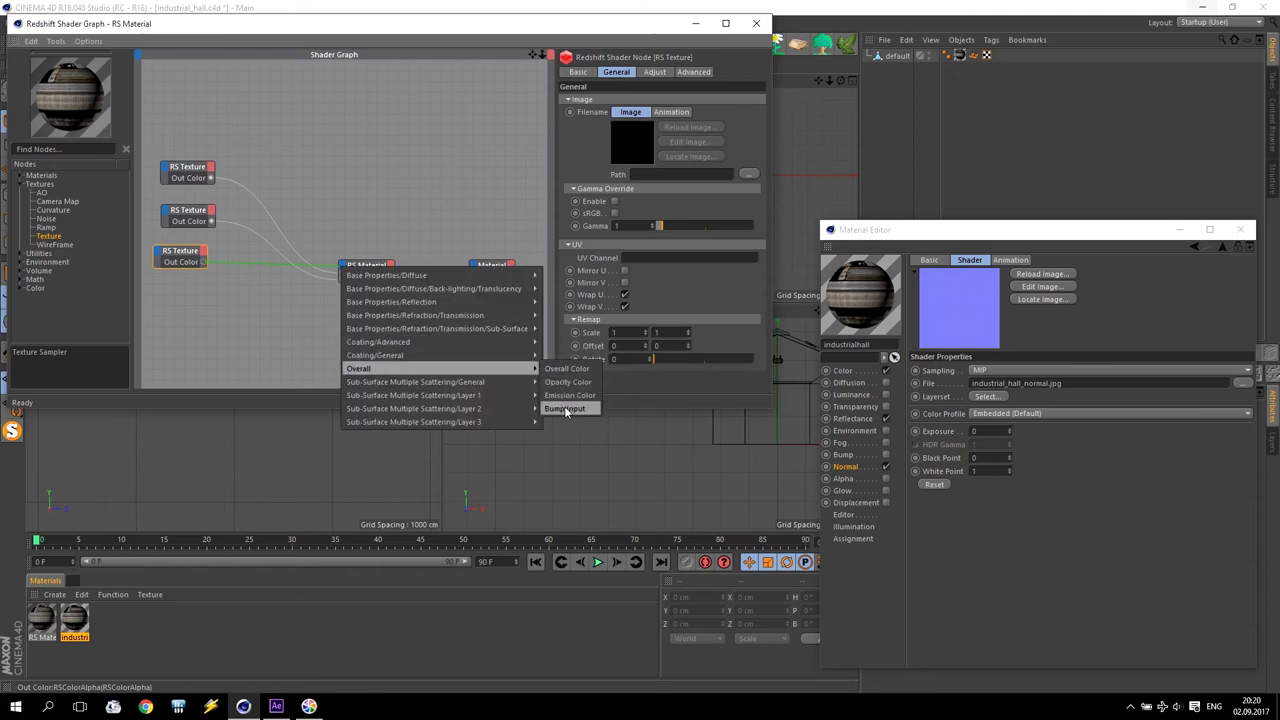
click(566, 410)
click(19, 254)
click(55, 270)
Step: Add an RS Bump Map fed by the third texture into Bump Input; view the old Luminance texture
mouse_move(255, 303)
mouse_down()
mouse_move(270, 285)
mouse_move(240, 285)
mouse_move(345, 268)
mouse_up()
click(290, 292)
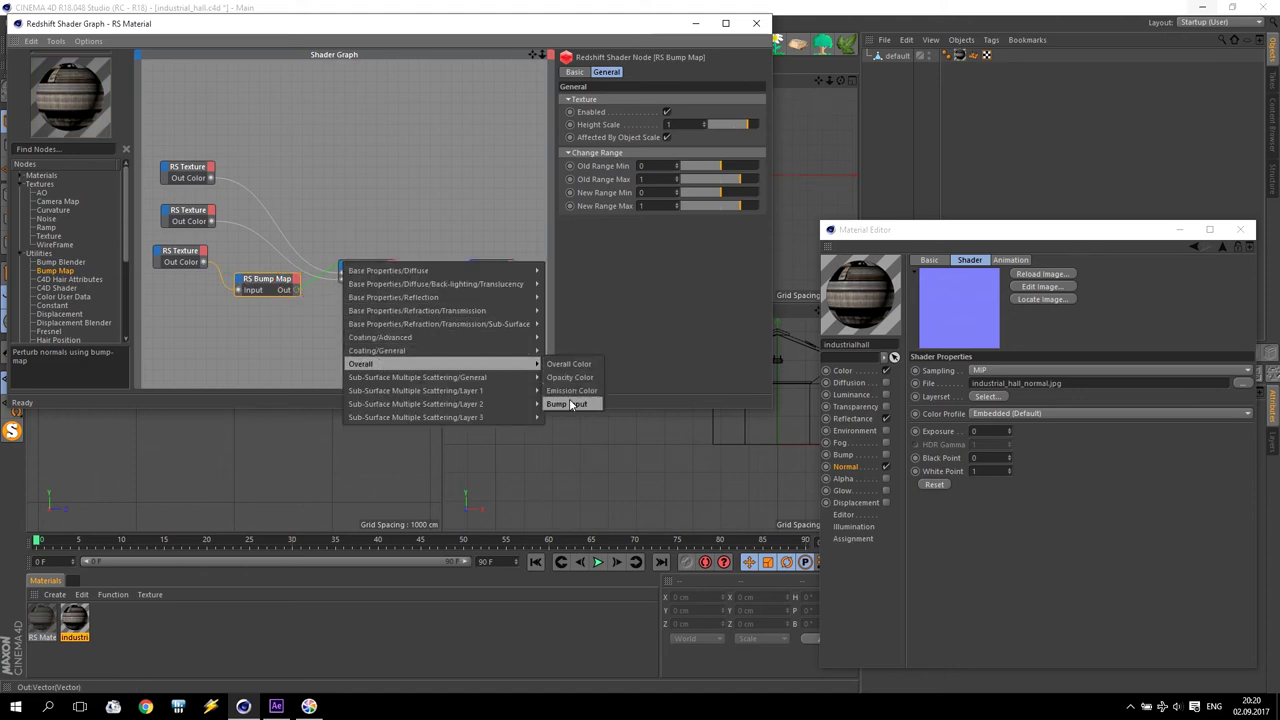
click(566, 403)
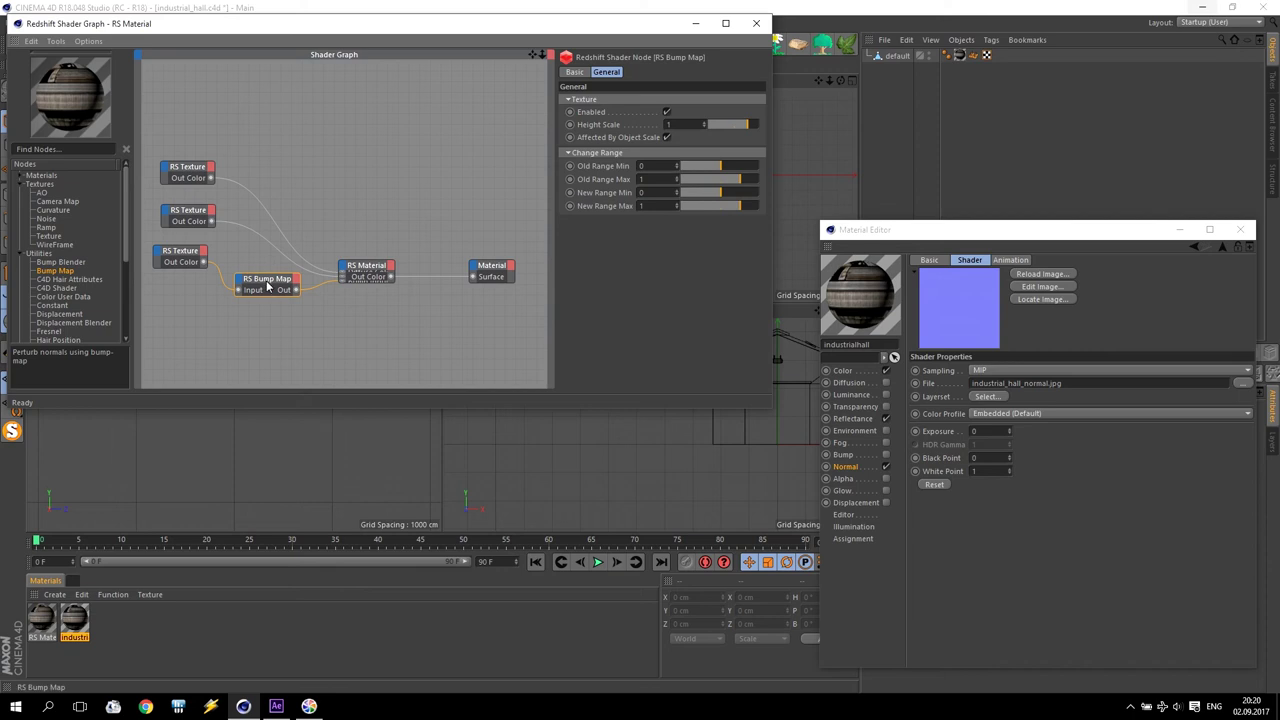
click(355, 268)
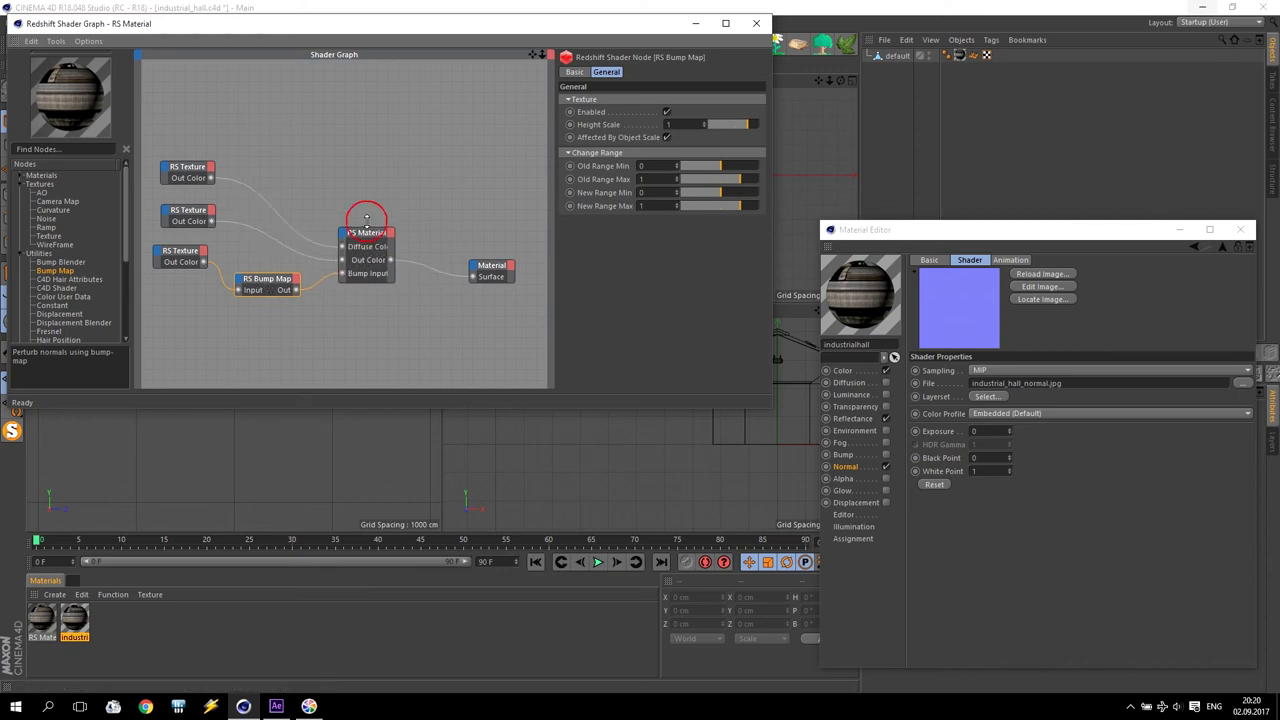
click(862, 396)
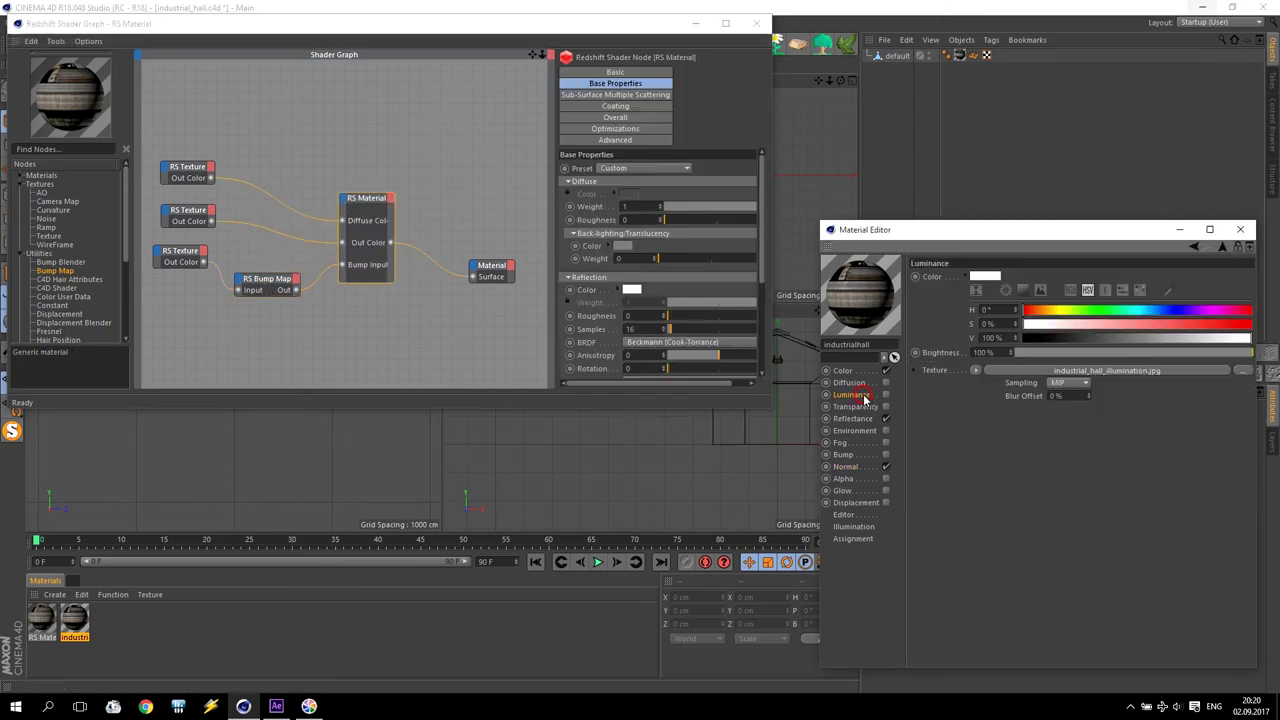
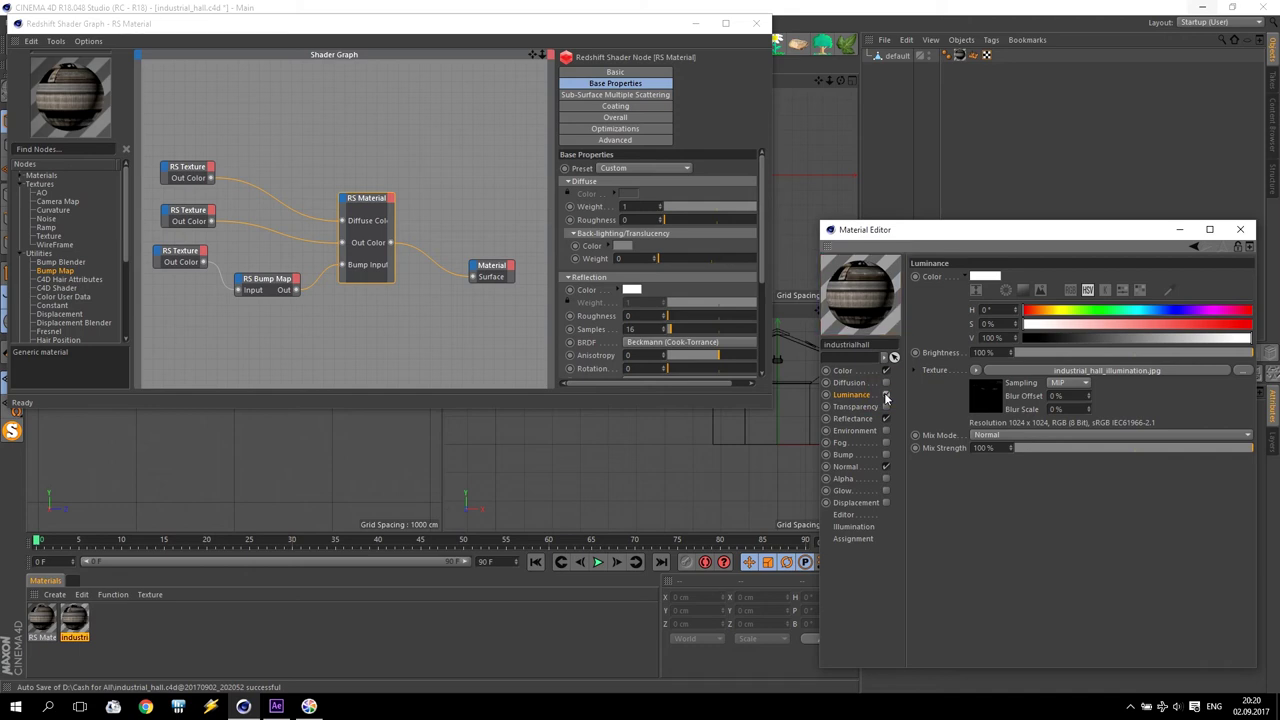
Step: Copy the luminance bitmap path into a new RS Texture node loading industrial_hall_illumination.jpg
click(886, 395)
click(886, 395)
click(1050, 371)
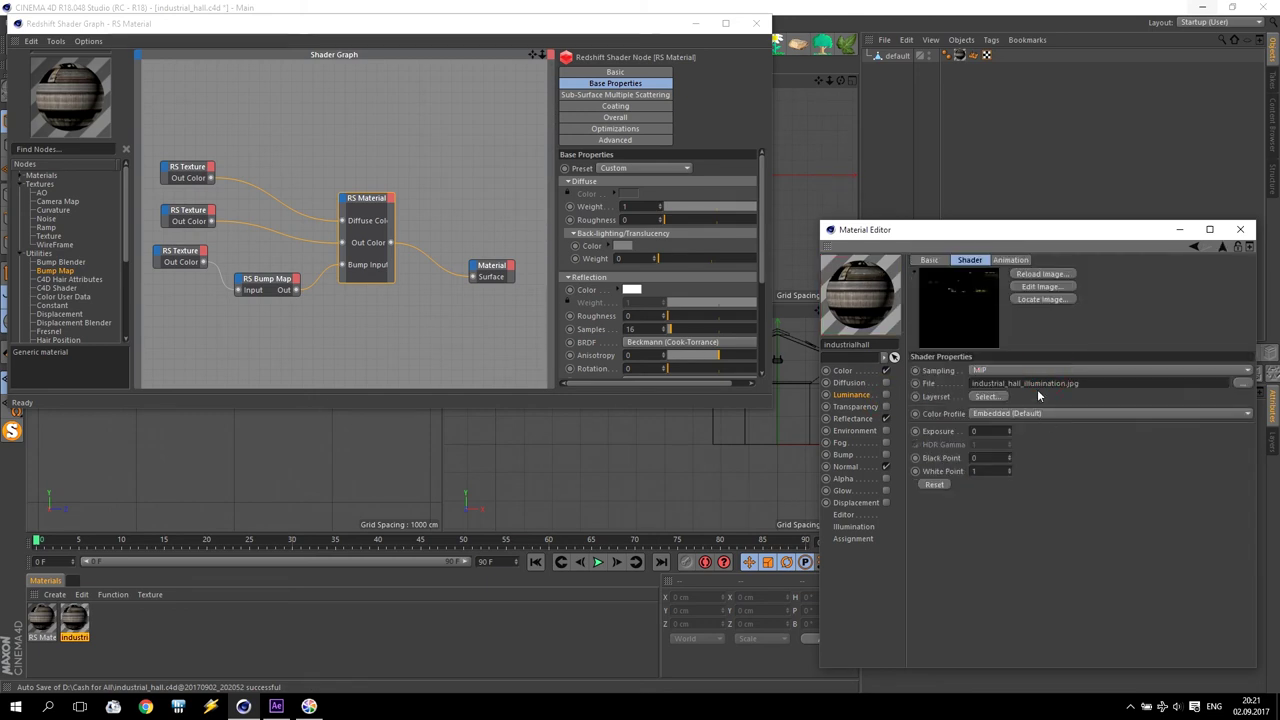
click(1010, 382)
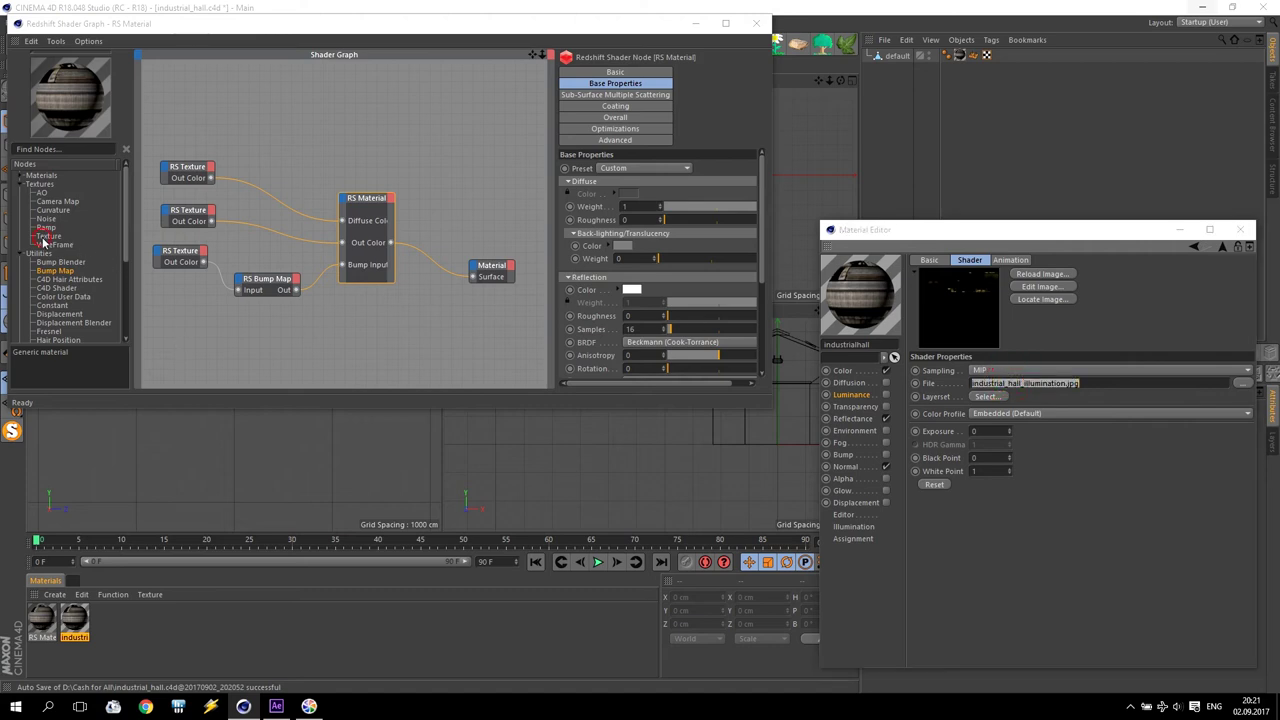
drag(48, 236, 252, 332)
click(681, 174)
key(ctrl+v)
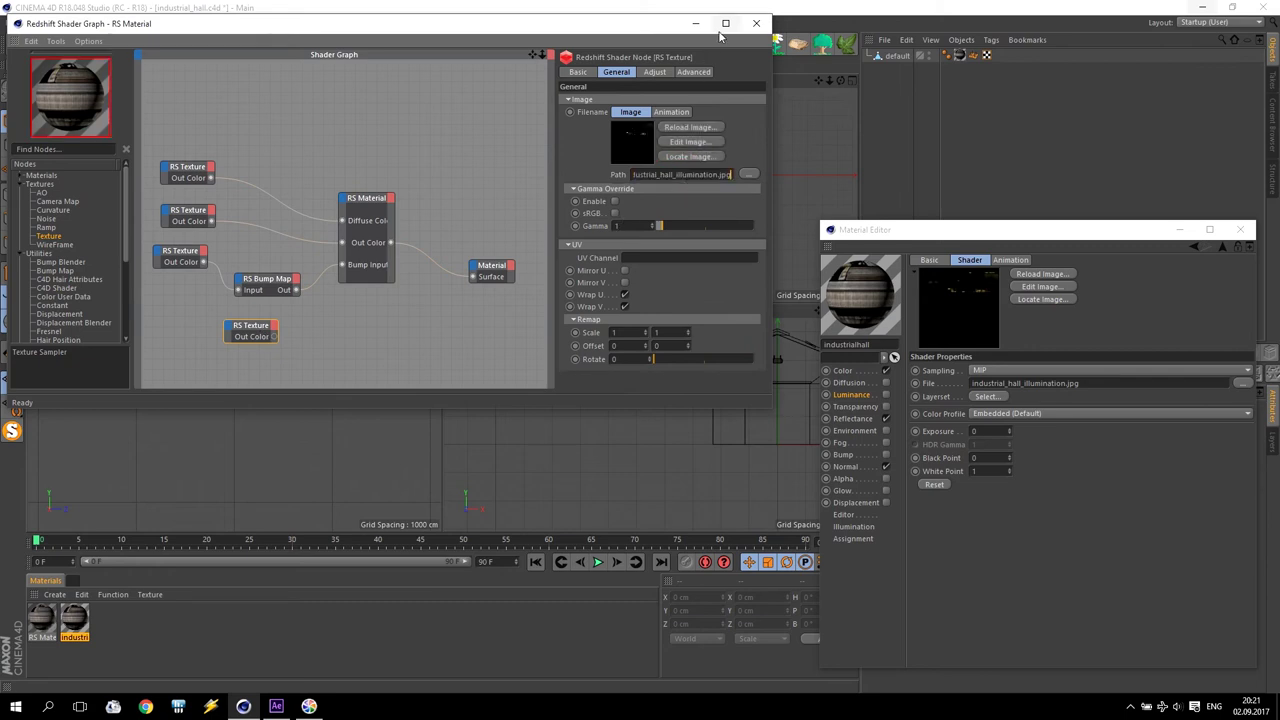
Step: Rearrange the texture, bump and RS Material nodes to make room in the shader graph
drag(718, 24, 985, 106)
drag(515, 410, 465, 410)
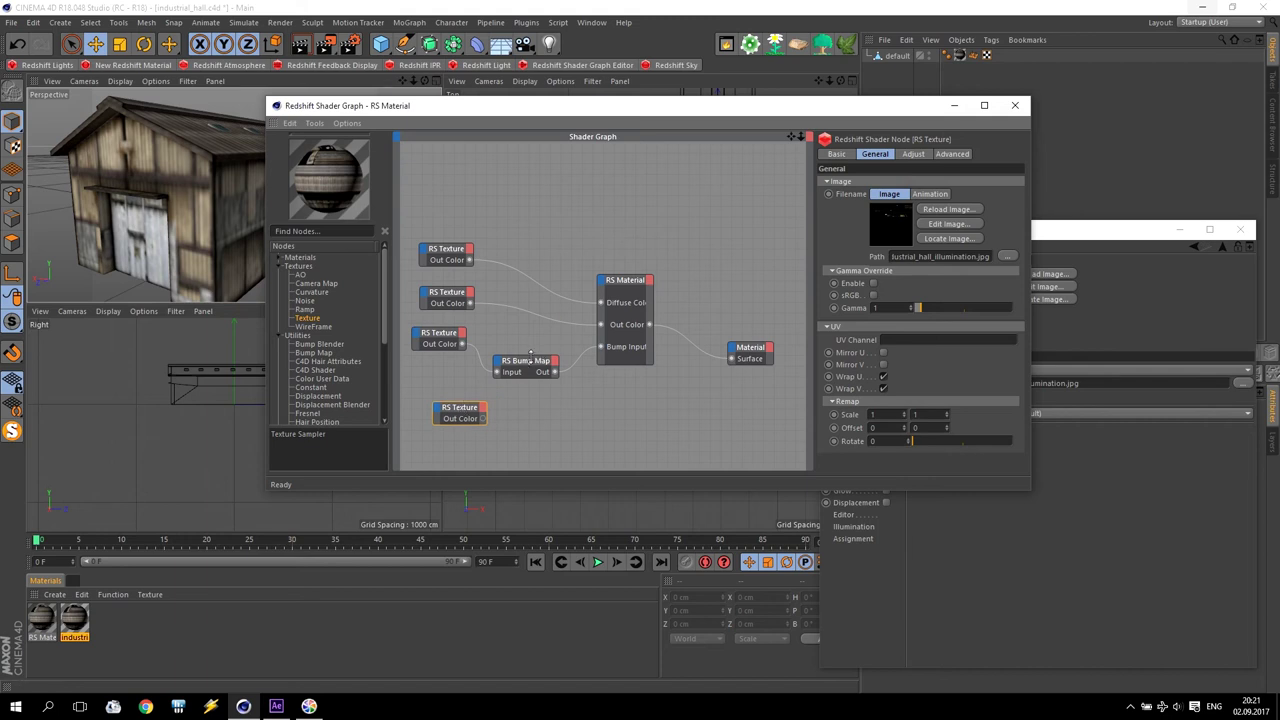
drag(525, 360, 528, 334)
click(619, 281)
drag(619, 281, 648, 243)
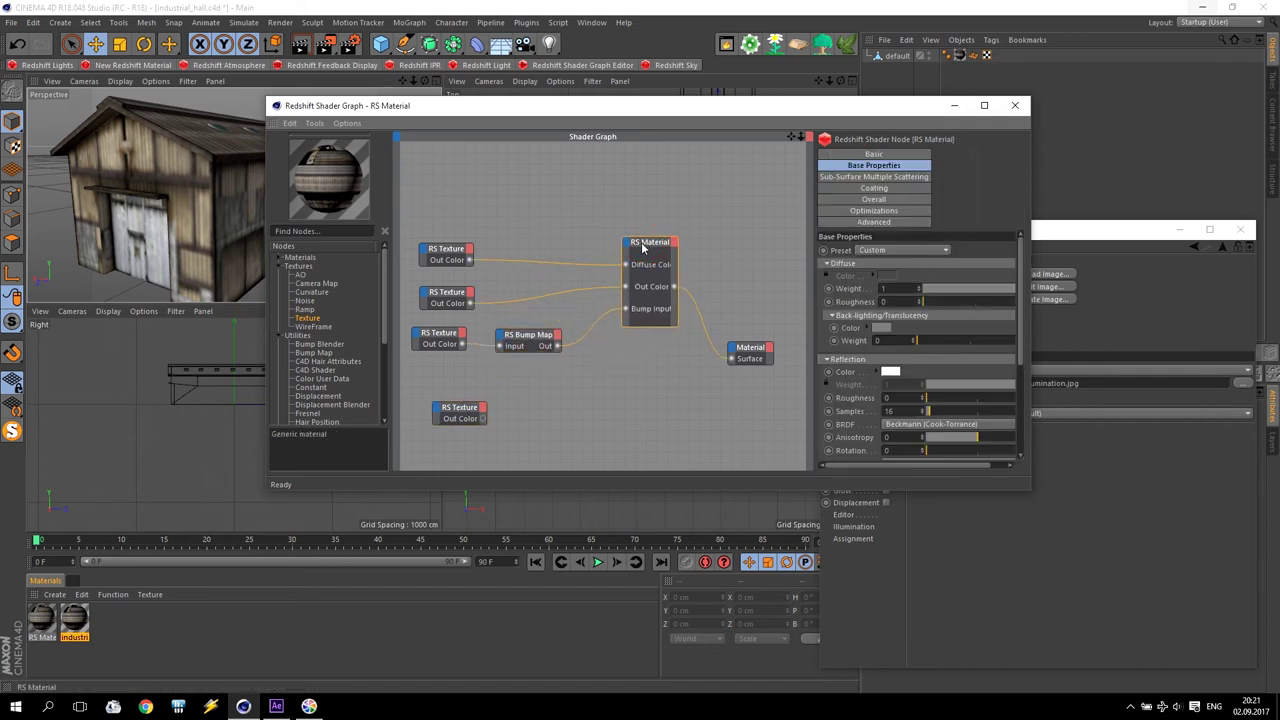
drag(430, 232, 568, 394)
drag(450, 257, 459, 175)
click(523, 294)
drag(640, 247, 605, 178)
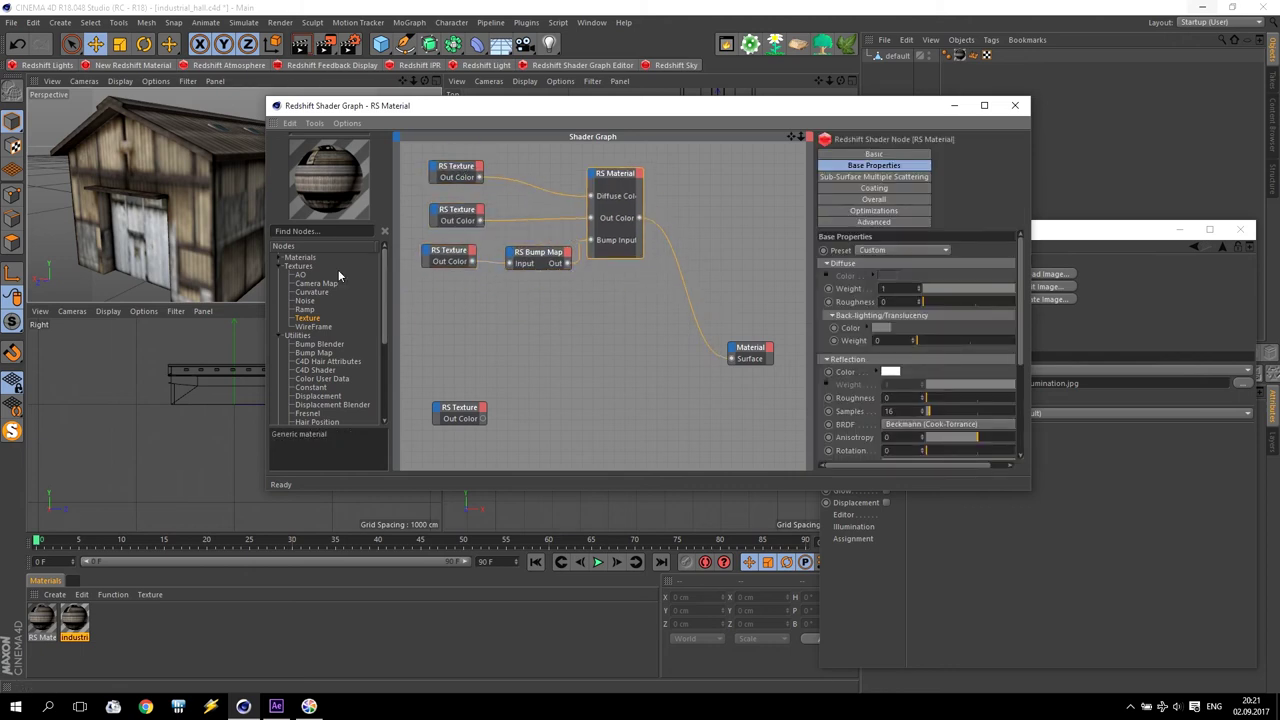
Step: Add an RS Incandescent node from Materials beside the illumination texture
click(281, 258)
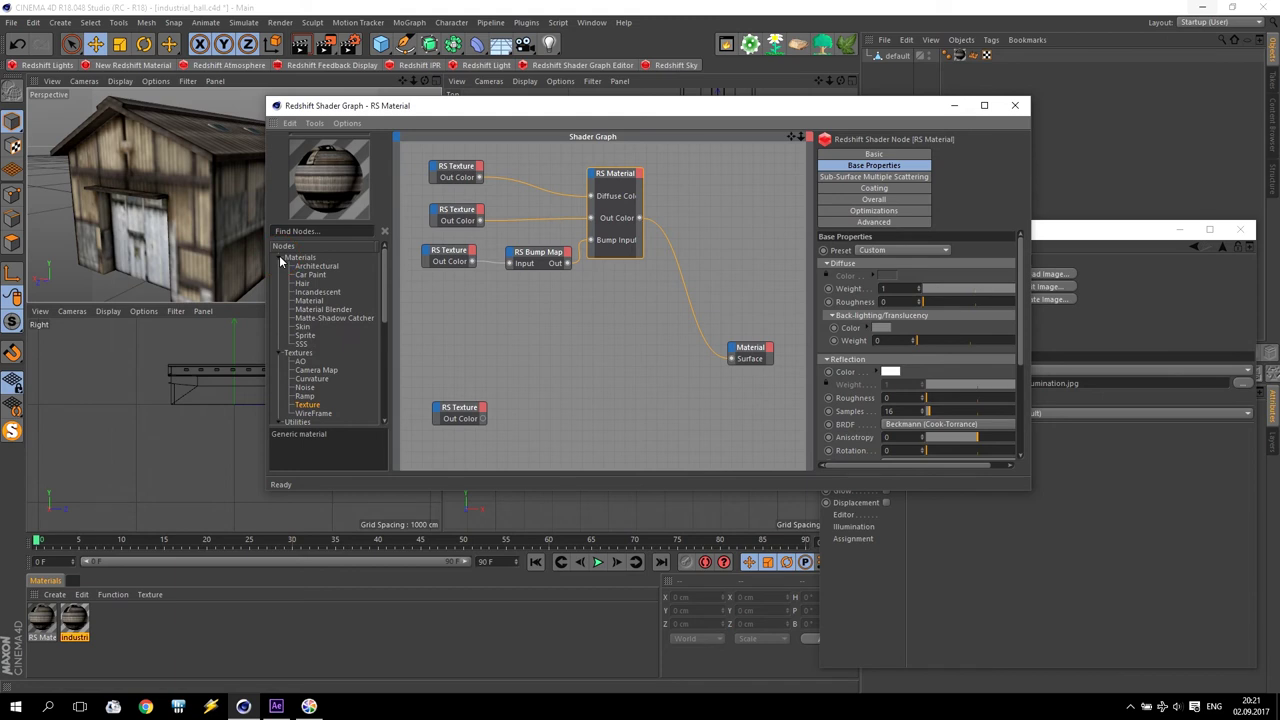
click(319, 295)
drag(320, 297, 540, 344)
mouse_move(461, 404)
mouse_down()
mouse_move(445, 338)
mouse_move(519, 345)
mouse_up()
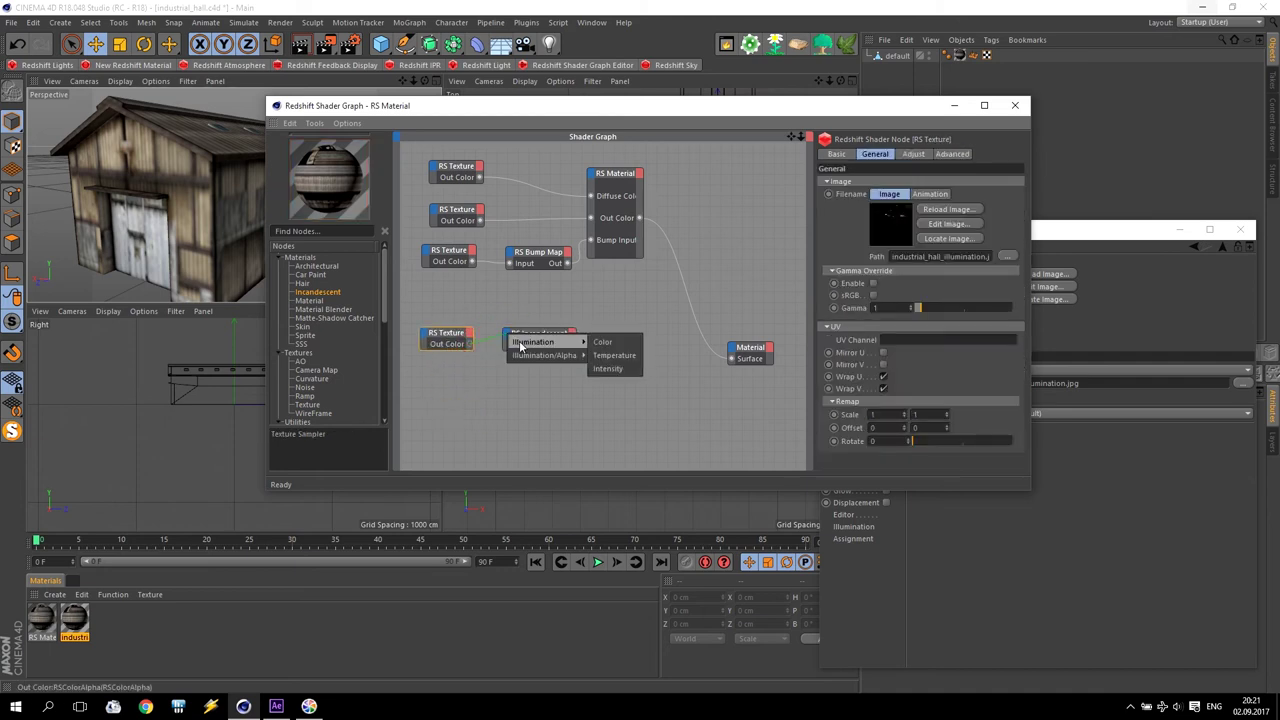
mouse_move(545, 355)
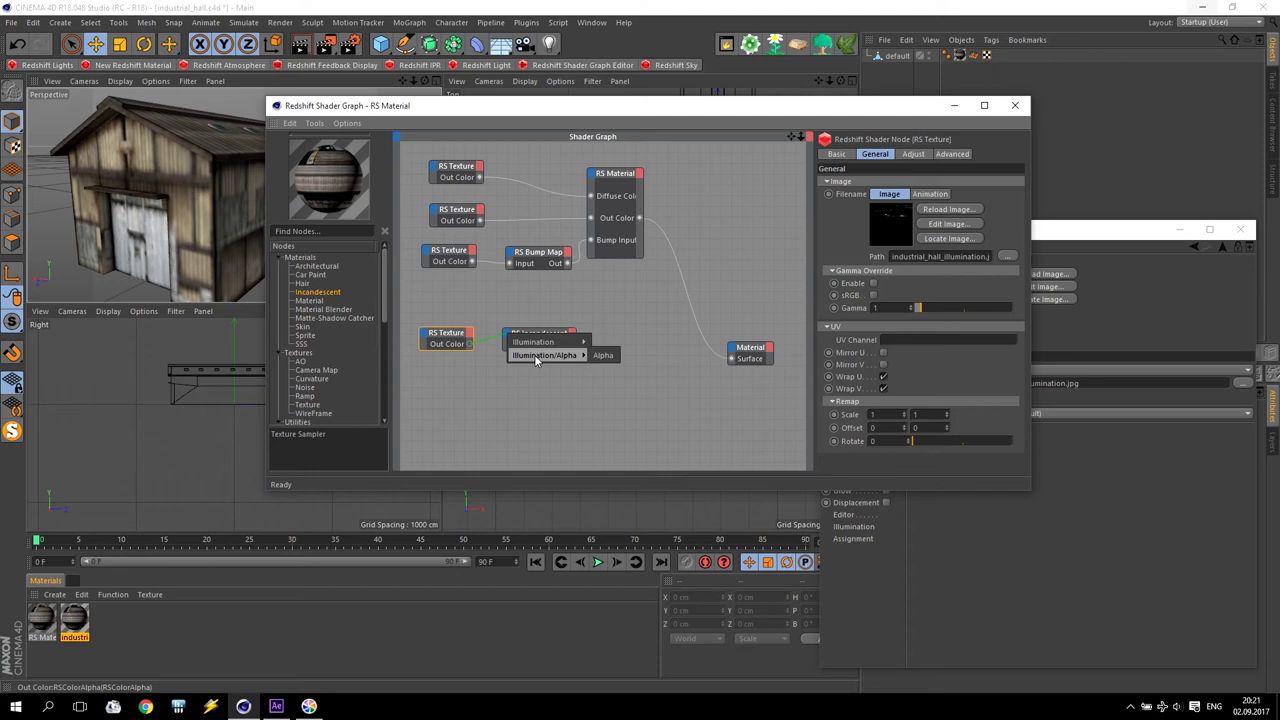
Step: Feed the illumination texture into Incandescent's Alpha, trying then undoing a direct Surface connection
click(605, 356)
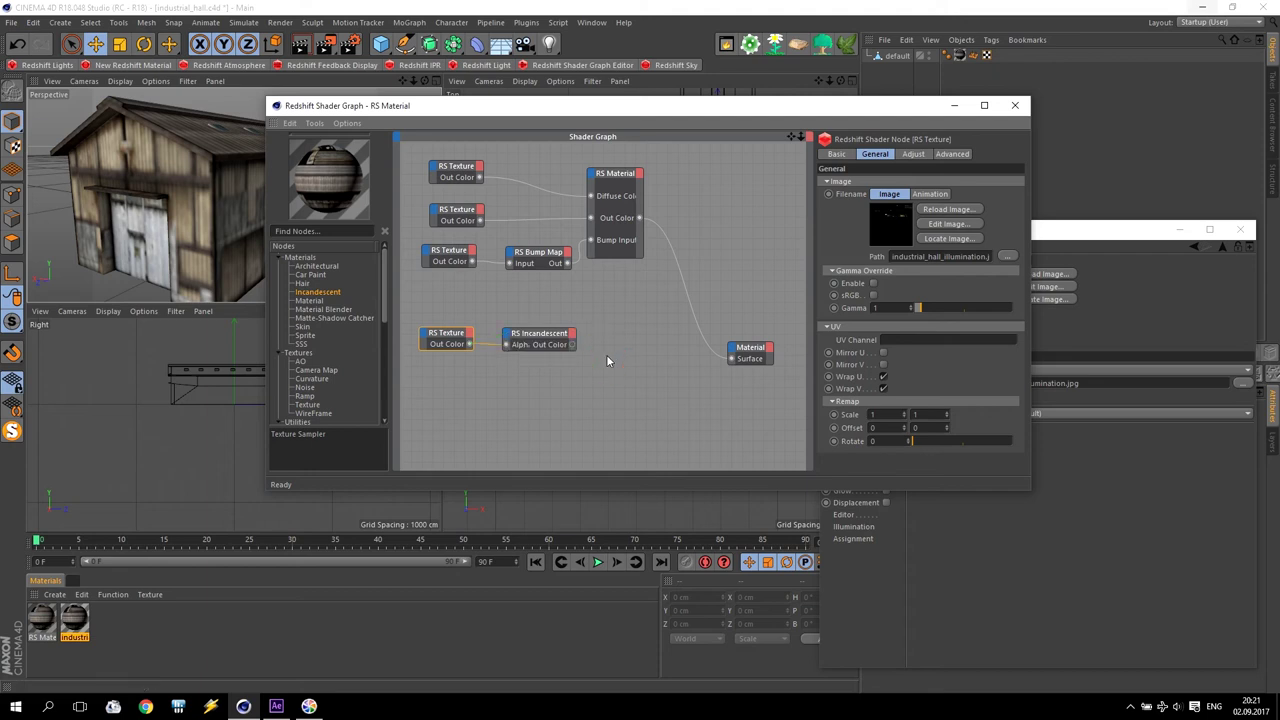
drag(571, 344, 732, 359)
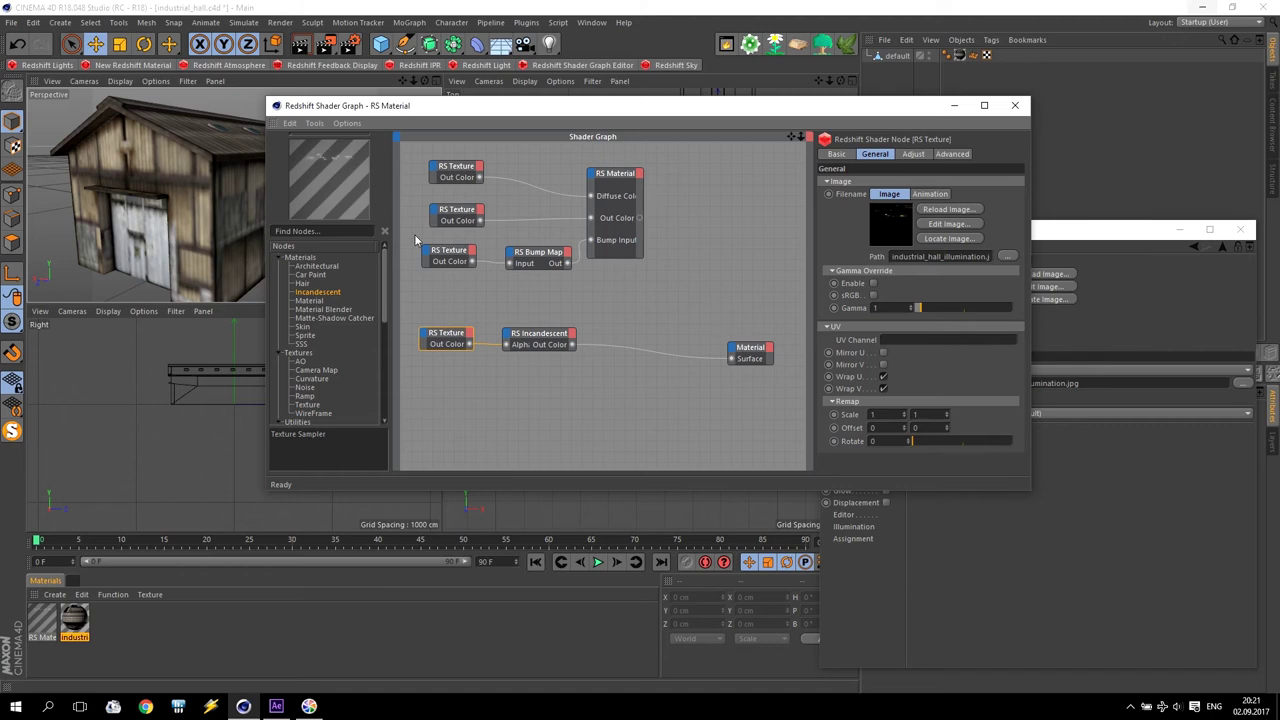
drag(731, 358, 640, 351)
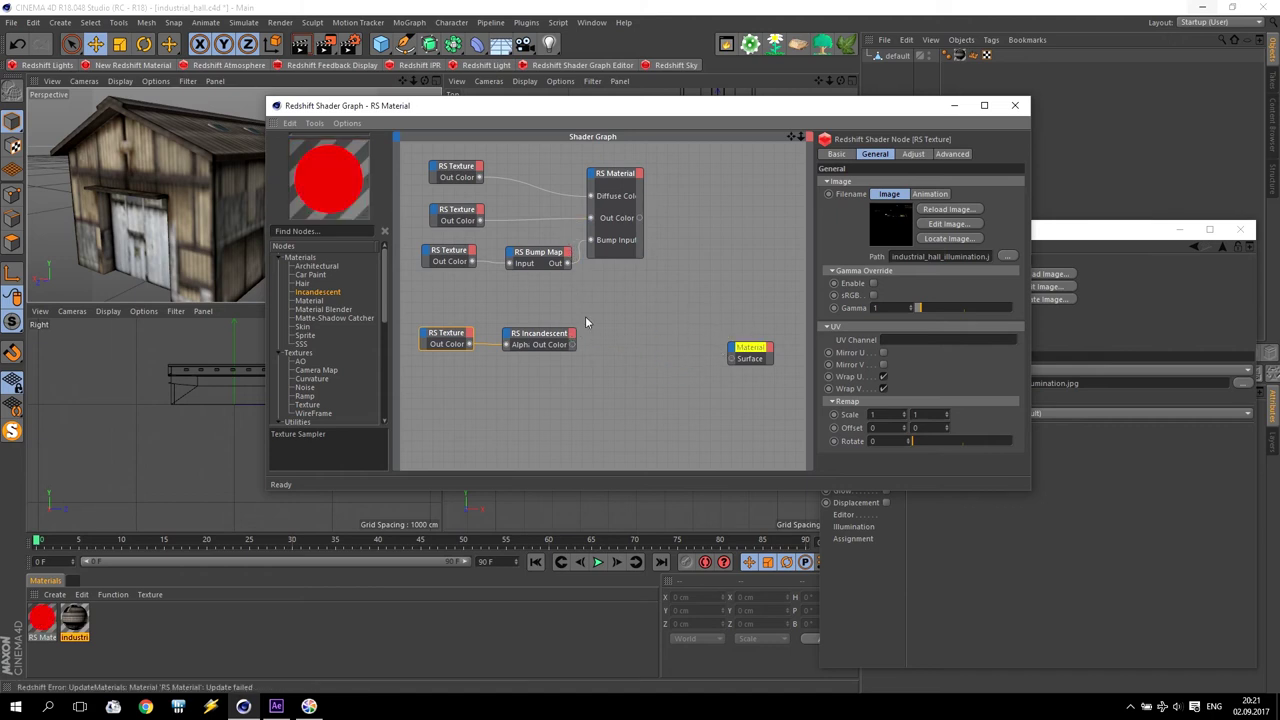
click(545, 337)
drag(540, 337, 542, 340)
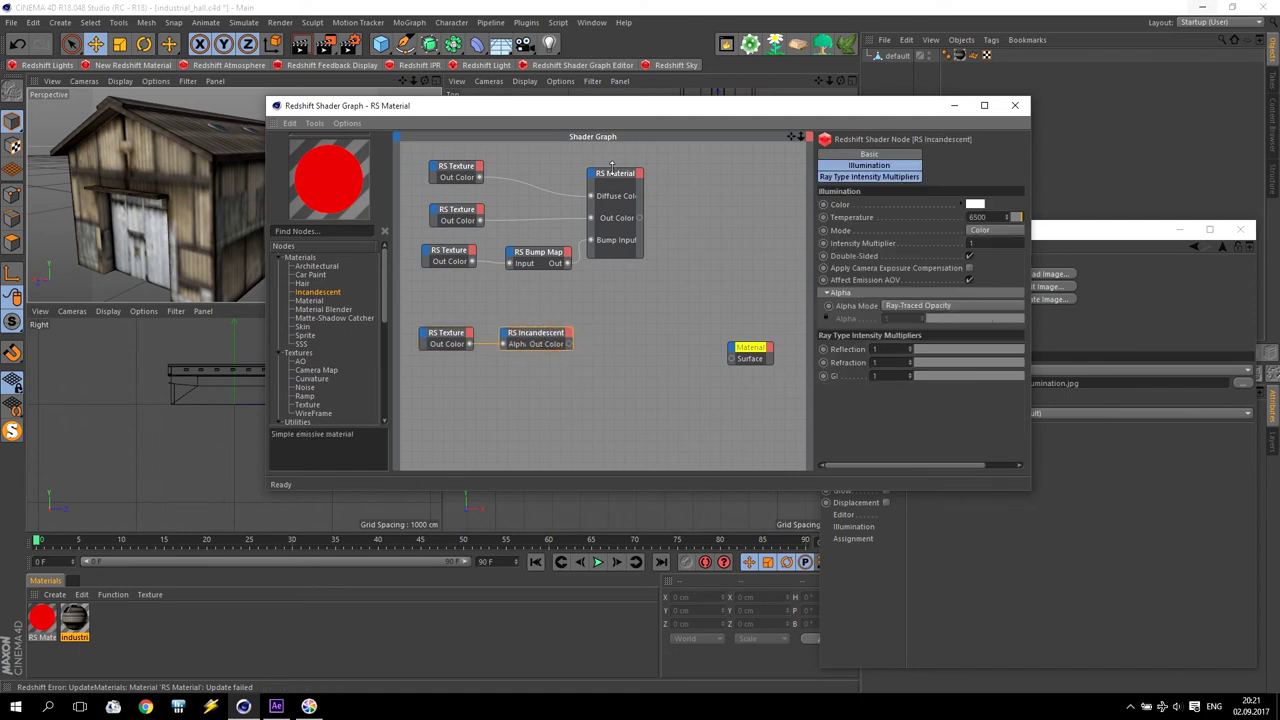
Step: Add an RS Material Blender: Material to Base Color, Incandescent Layer 1, texture Blend 1, out to Surface
mouse_move(323, 309)
mouse_down()
mouse_move(670, 305)
mouse_move(654, 360)
mouse_up()
drag(642, 219, 640, 297)
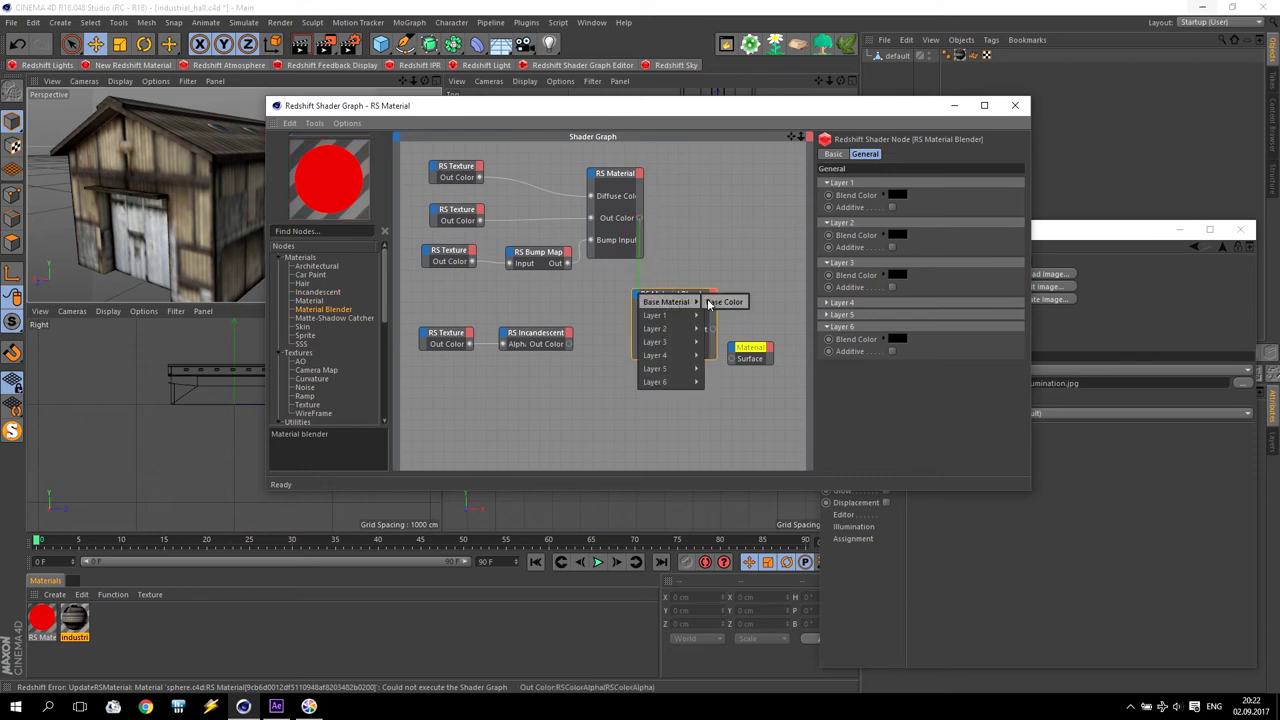
click(710, 302)
drag(568, 344, 640, 304)
mouse_move(655, 315)
click(727, 317)
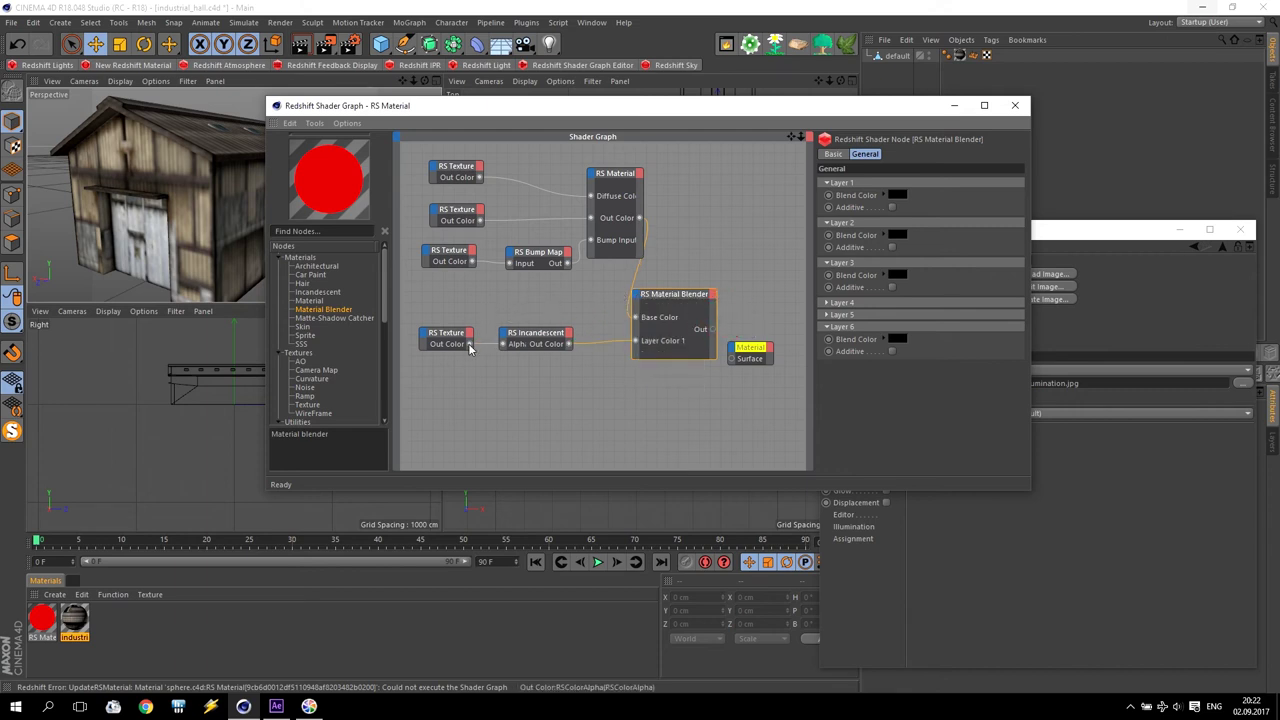
drag(469, 345, 639, 300)
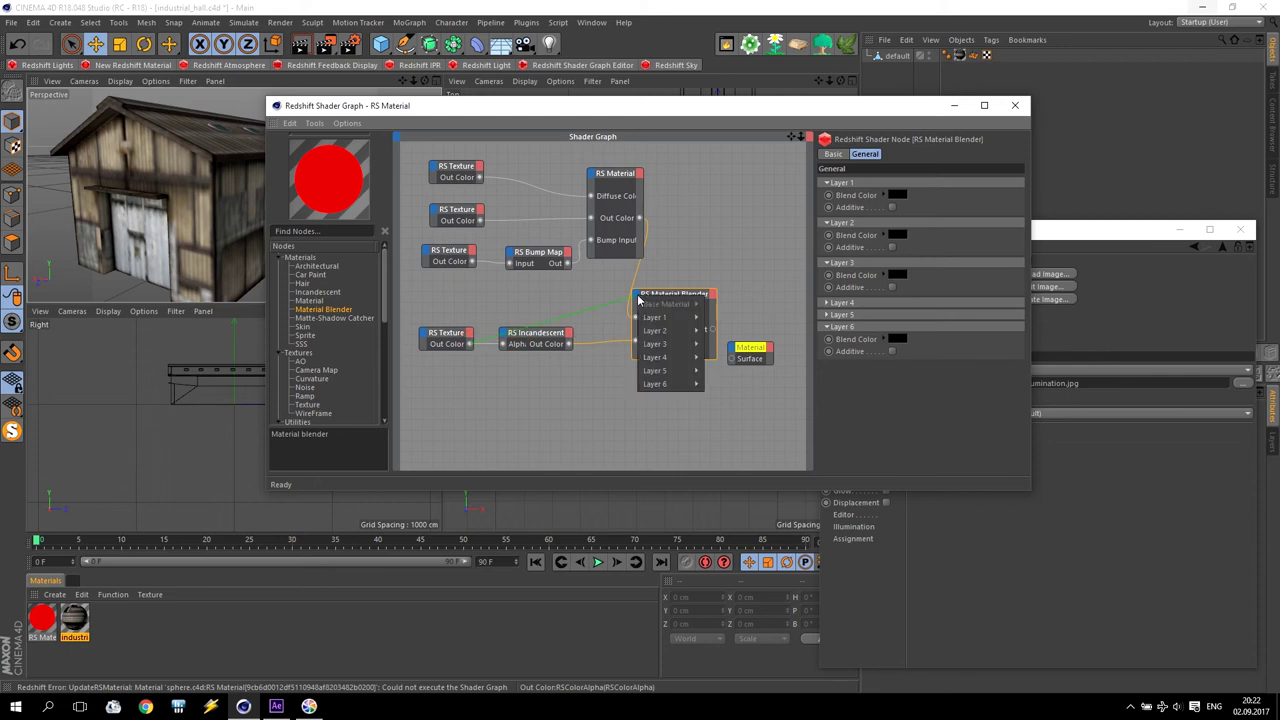
click(716, 333)
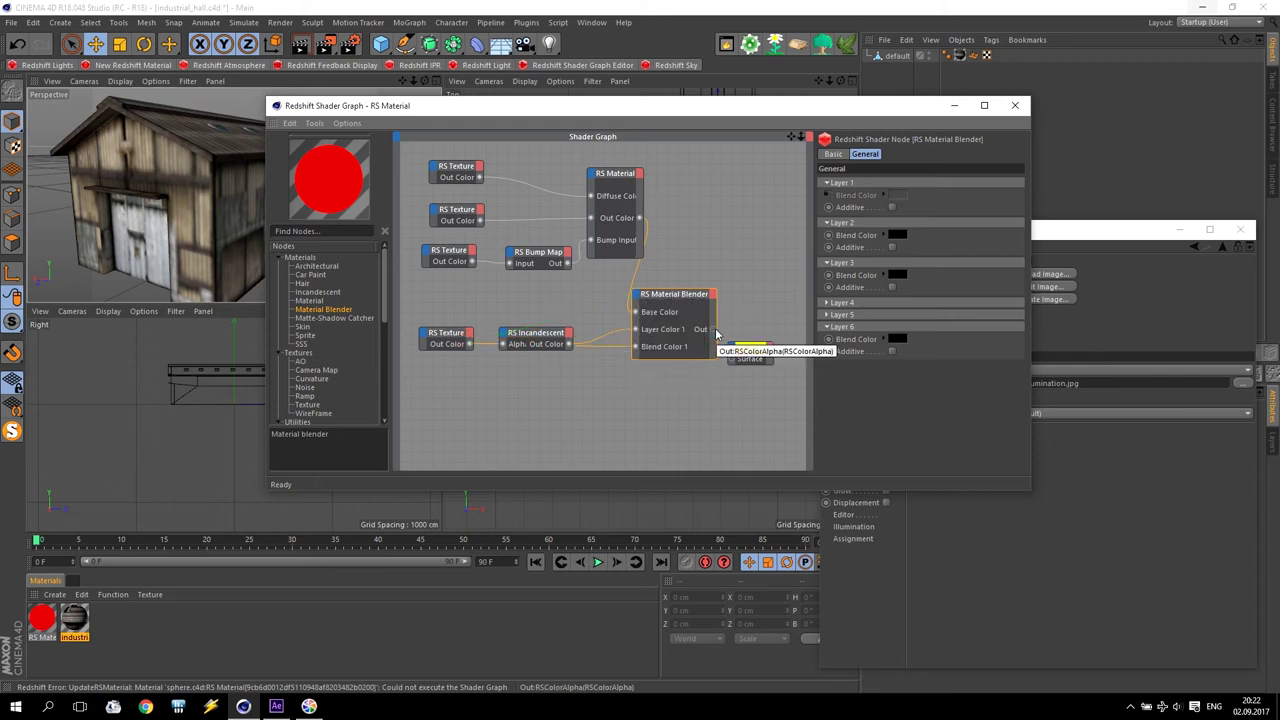
drag(731, 365, 735, 359)
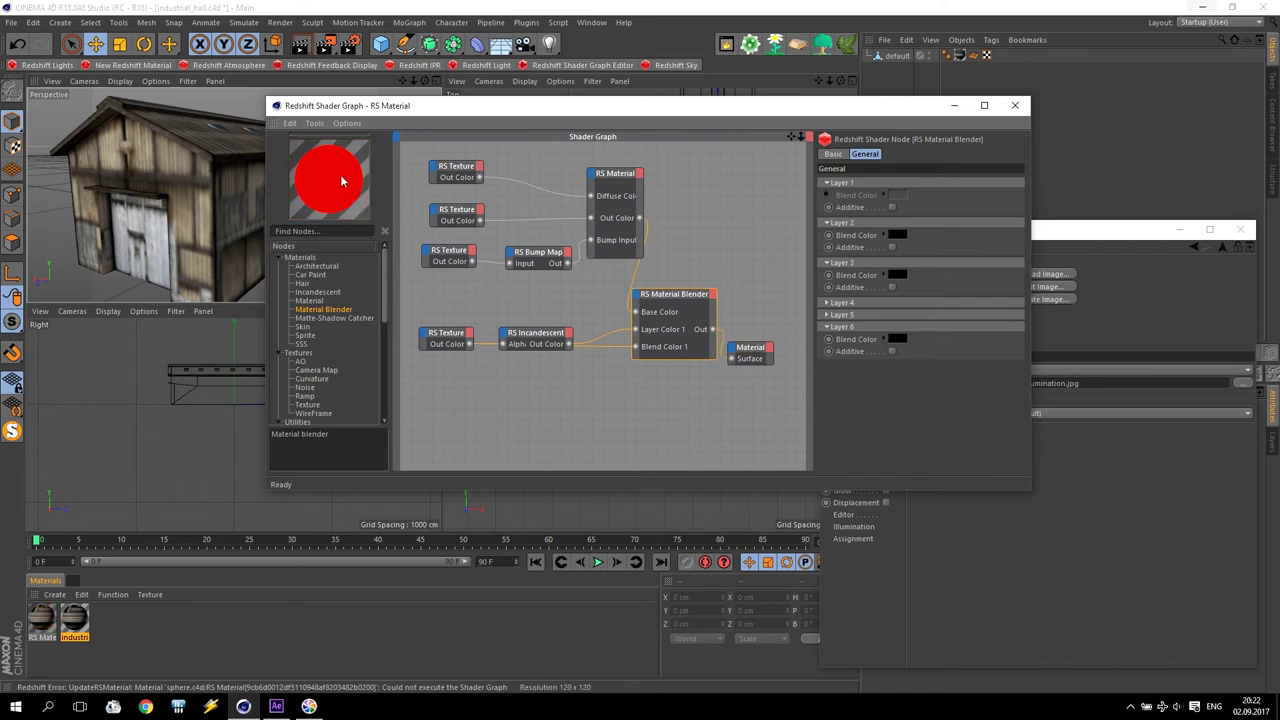
Step: Place RS Incandescent above the illumination texture node and browse the Environment node category
drag(522, 341, 522, 310)
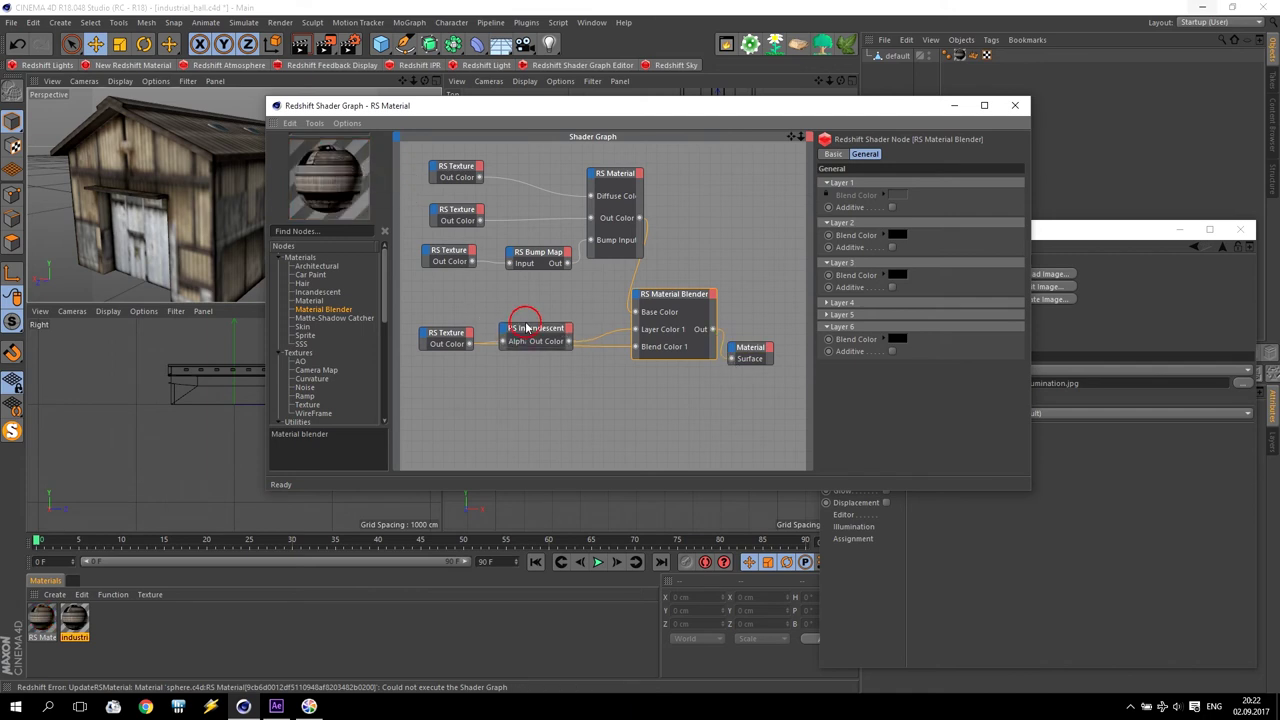
drag(436, 337, 458, 378)
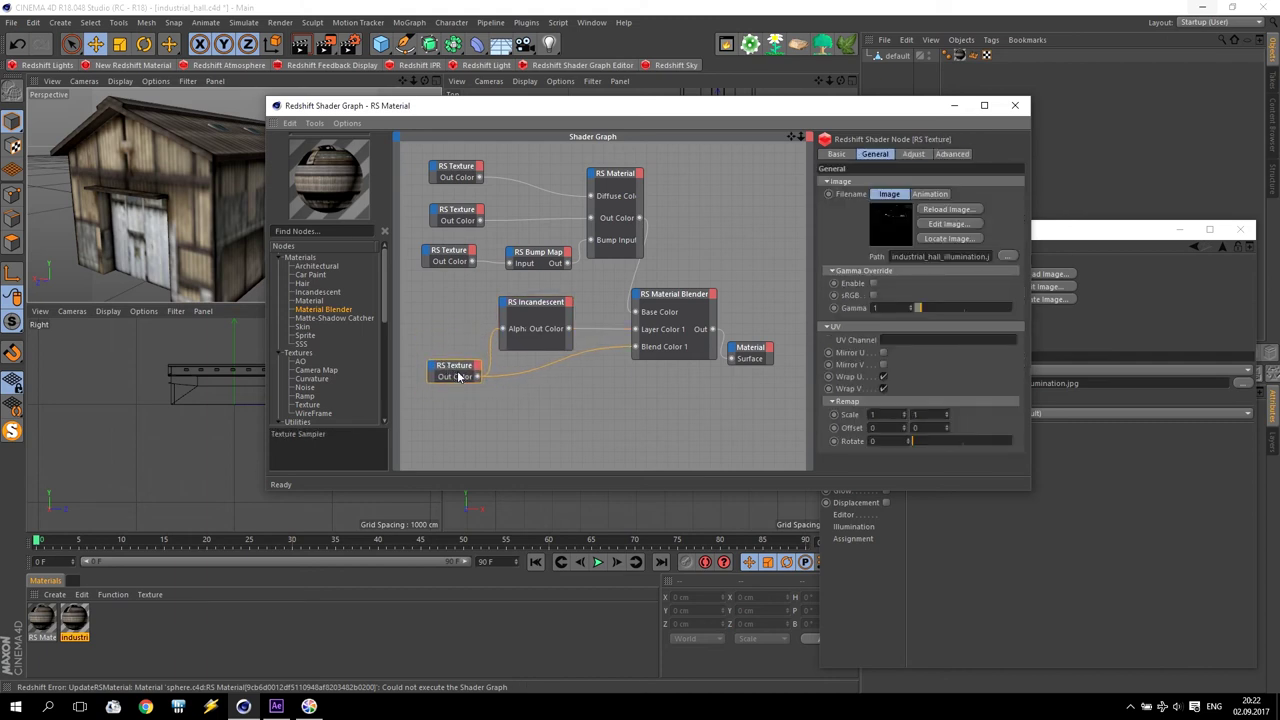
drag(386, 266, 389, 388)
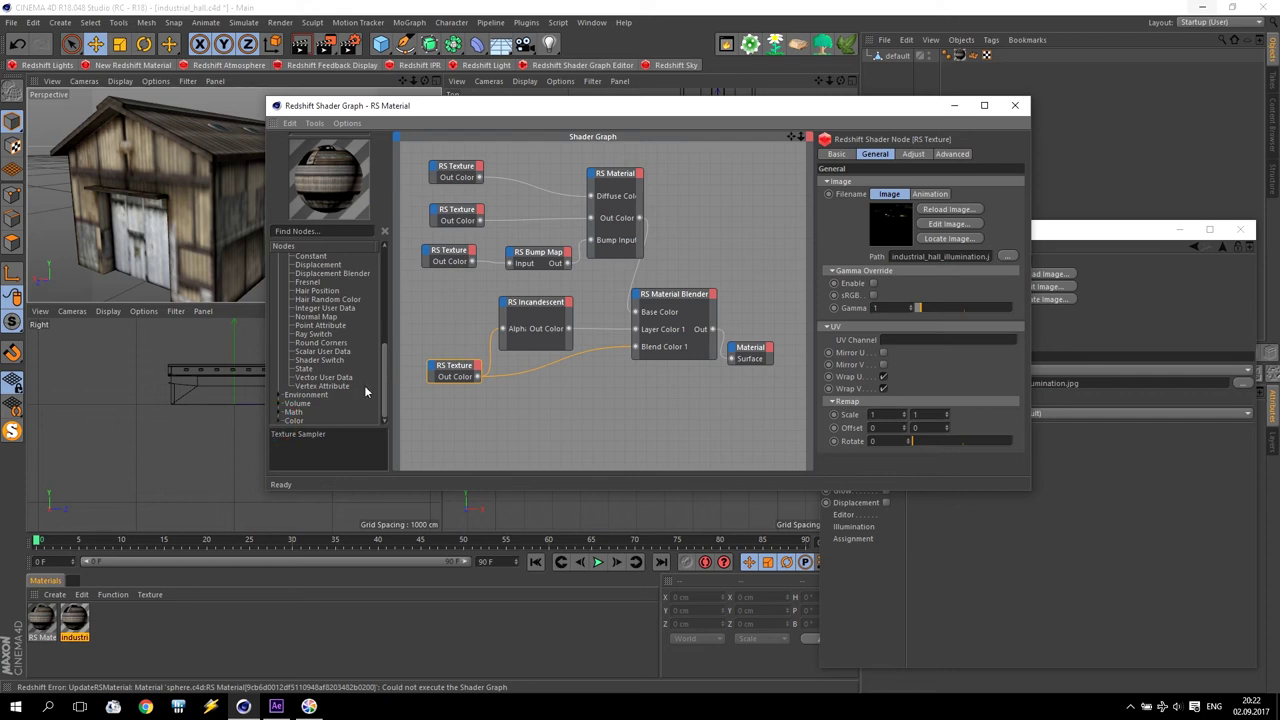
drag(380, 392, 392, 336)
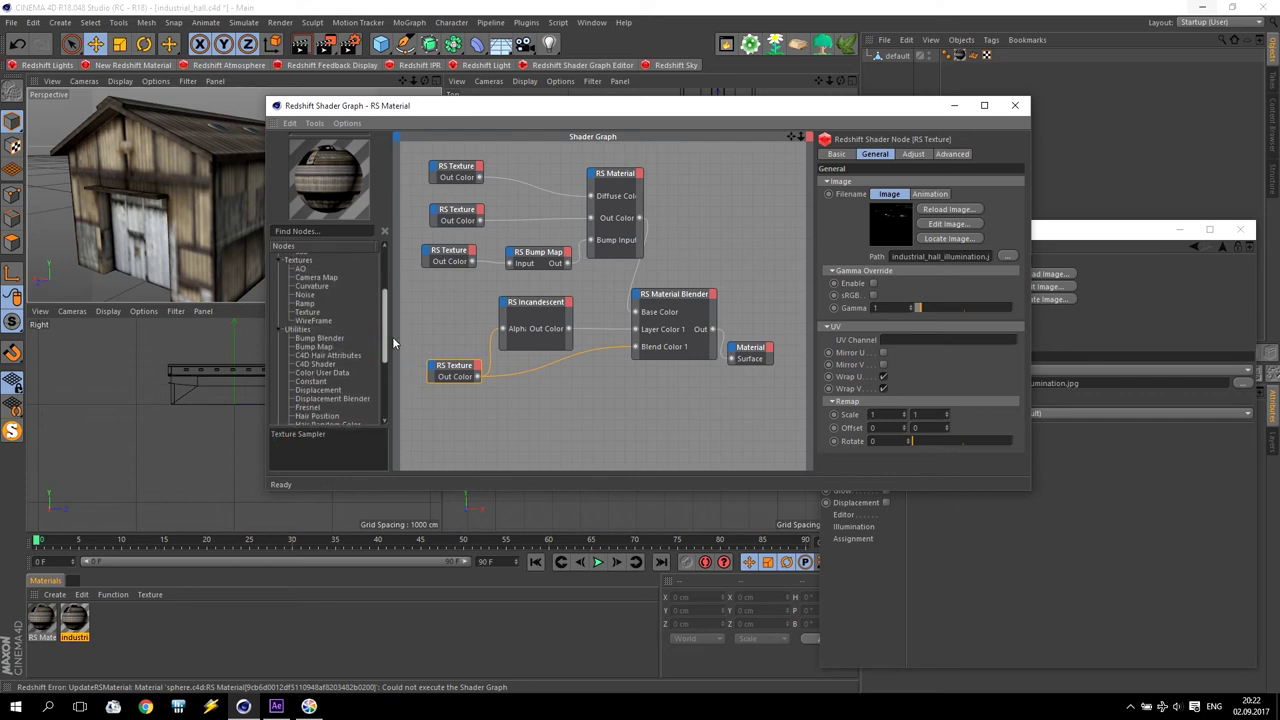
scroll(372, 420, down, 5)
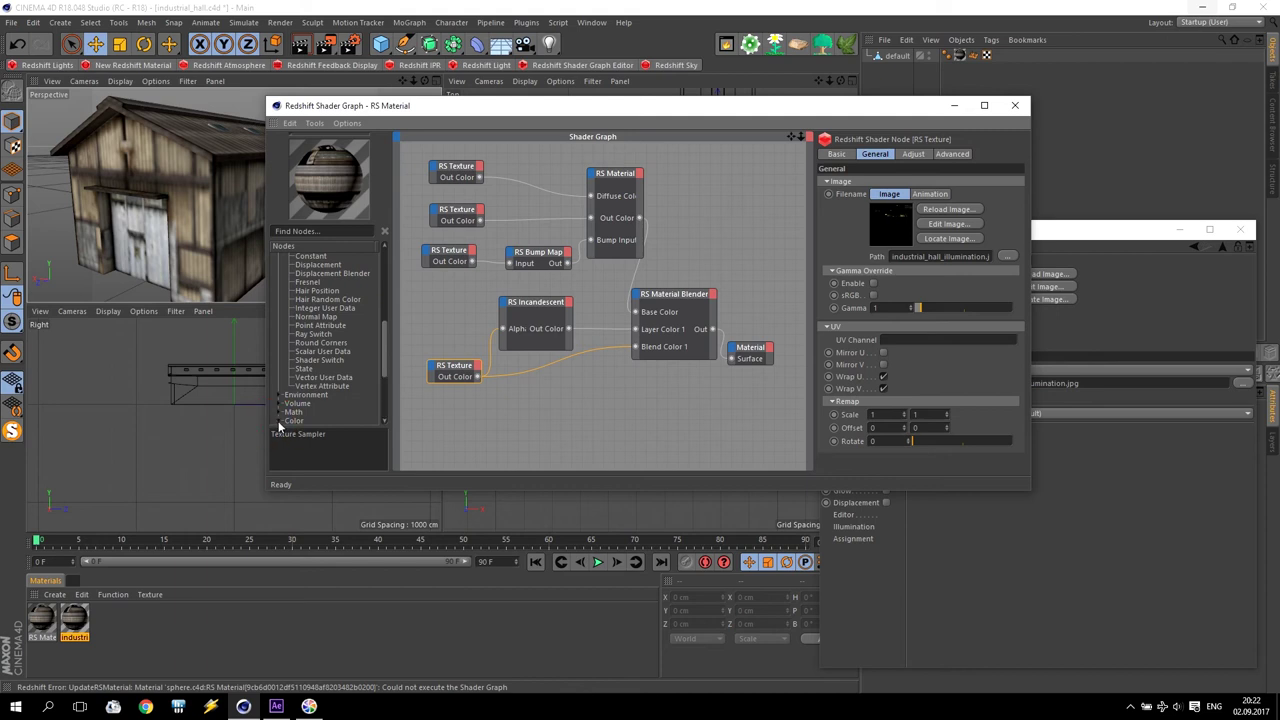
drag(389, 344, 386, 391)
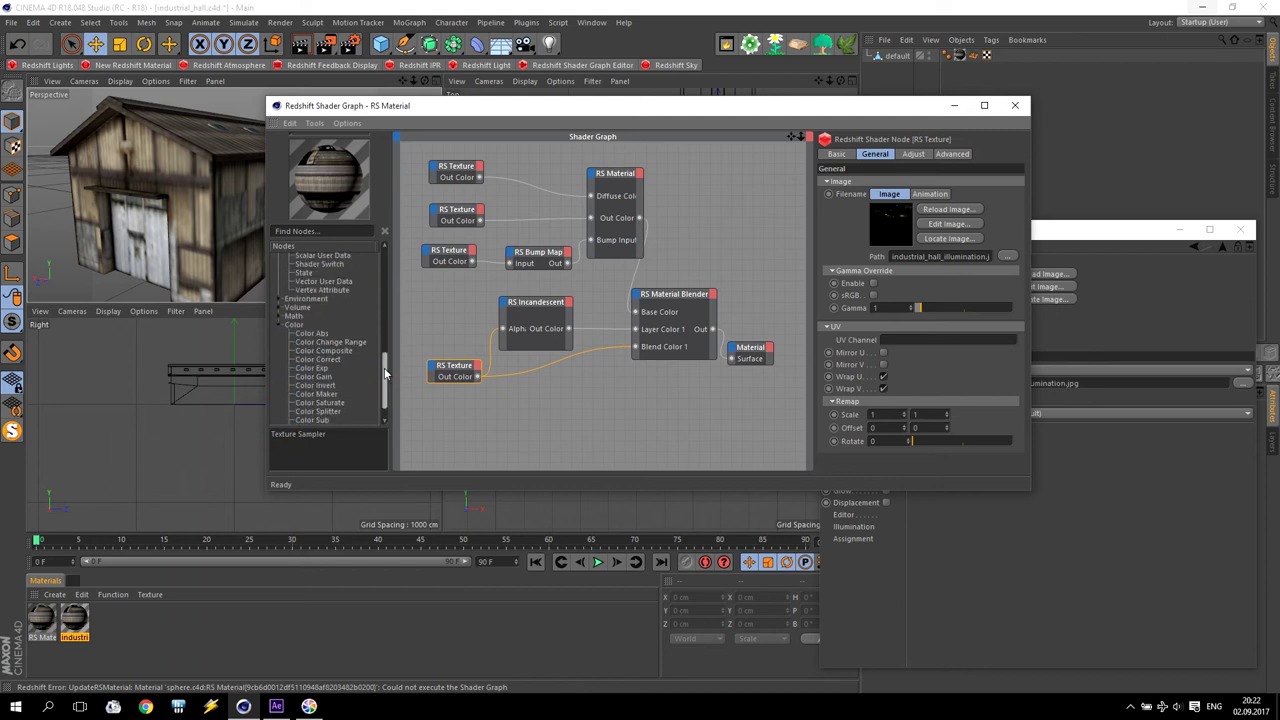
scroll(327, 362, up, 3)
click(281, 340)
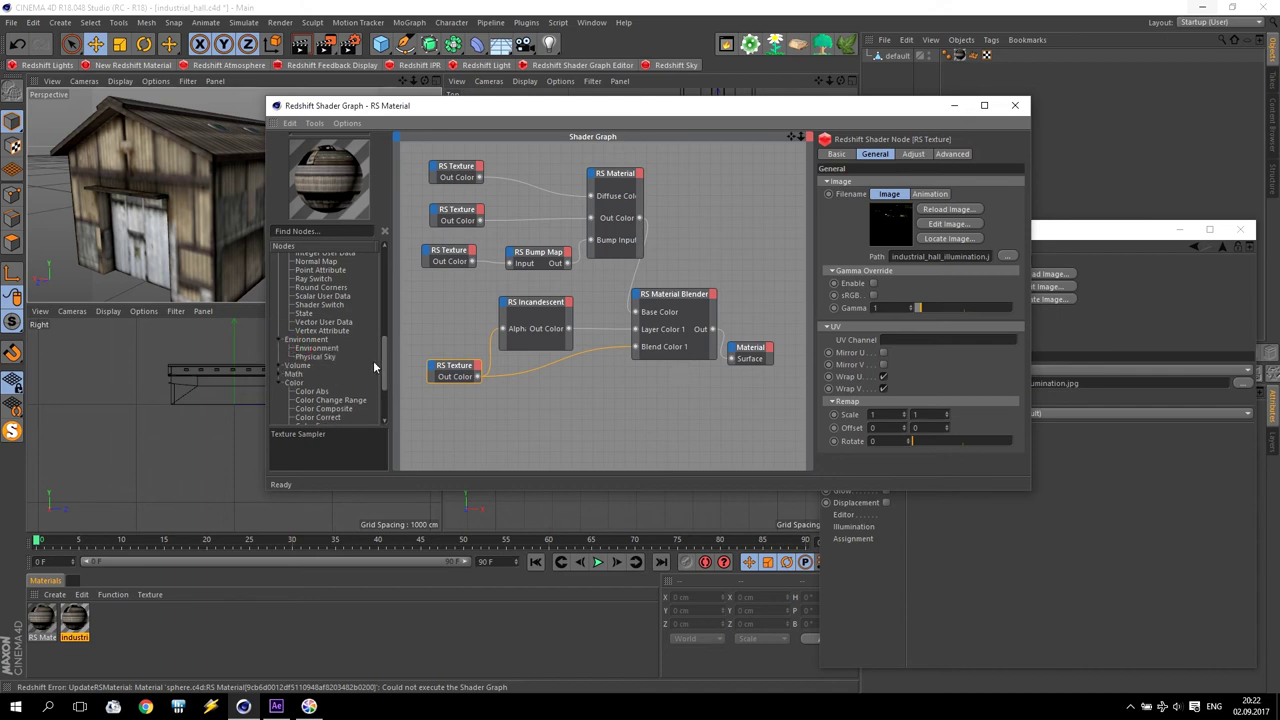
drag(386, 370, 393, 280)
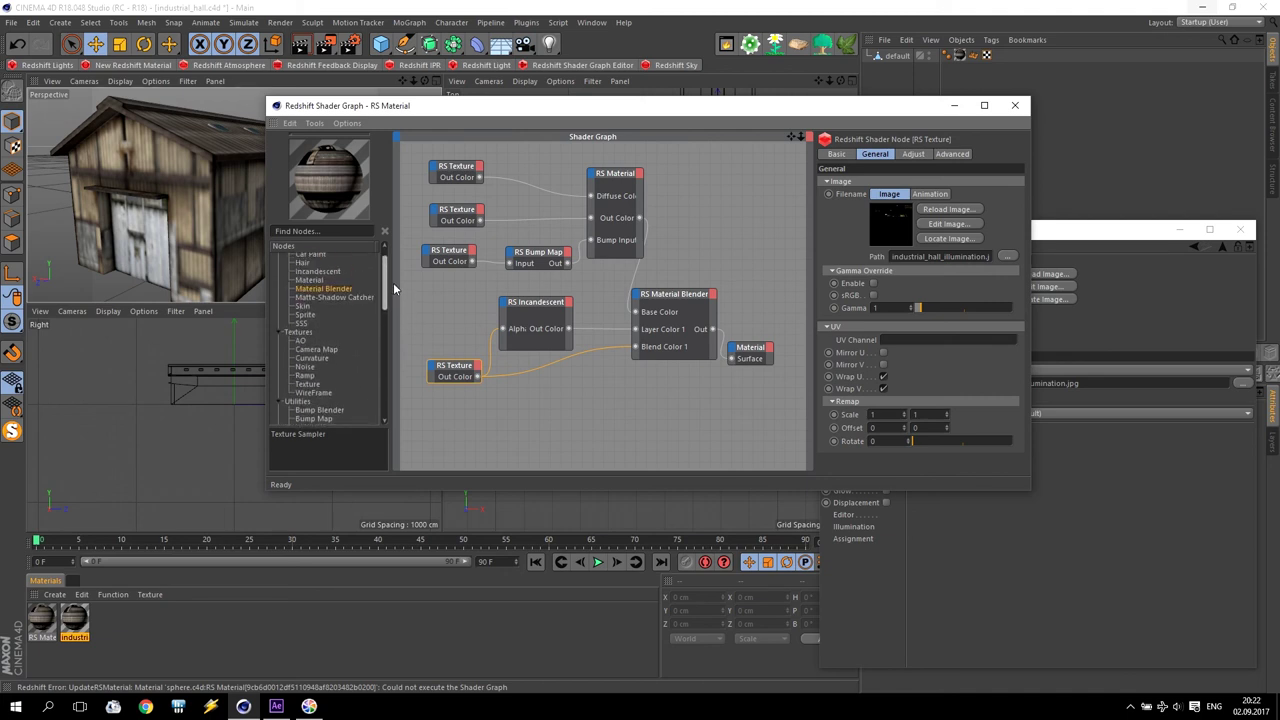
Step: Find 'sp' in the node search, add an RS Sprite node, then minimize the graph window
click(336, 230)
text(sp)
click(308, 267)
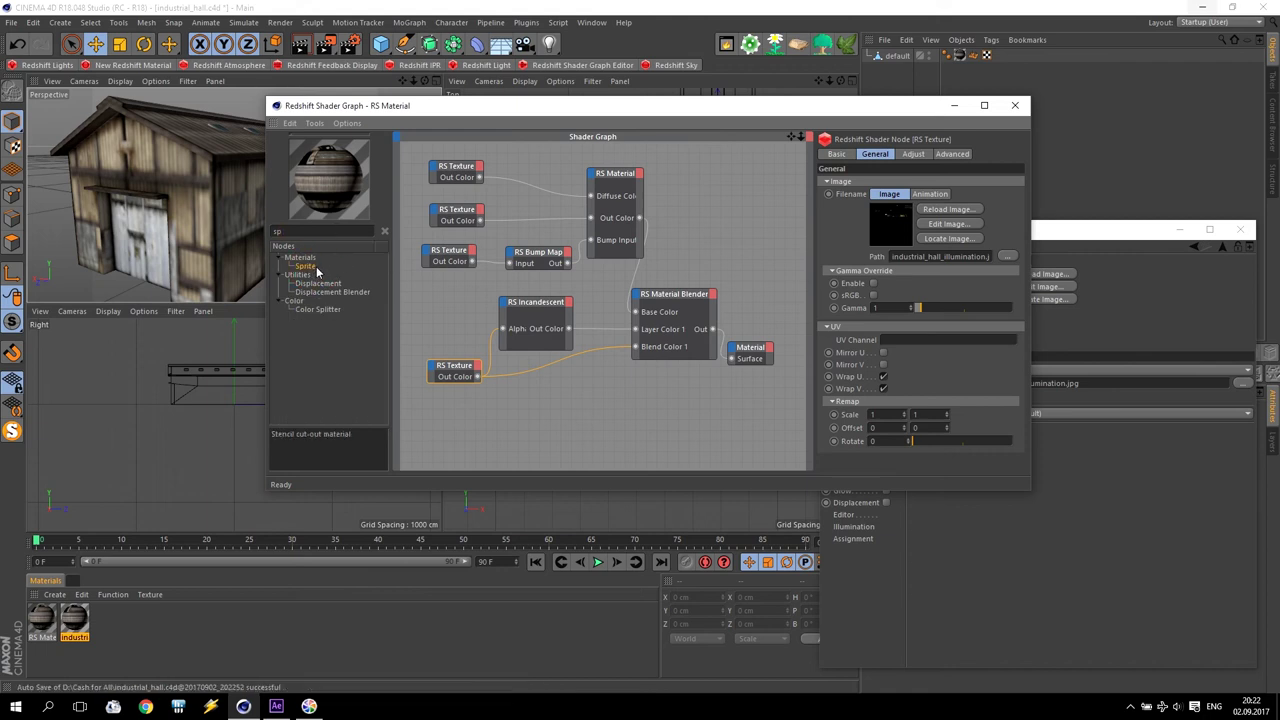
mouse_move(311, 270)
mouse_down()
mouse_move(589, 409)
mouse_move(622, 397)
mouse_move(558, 382)
mouse_up()
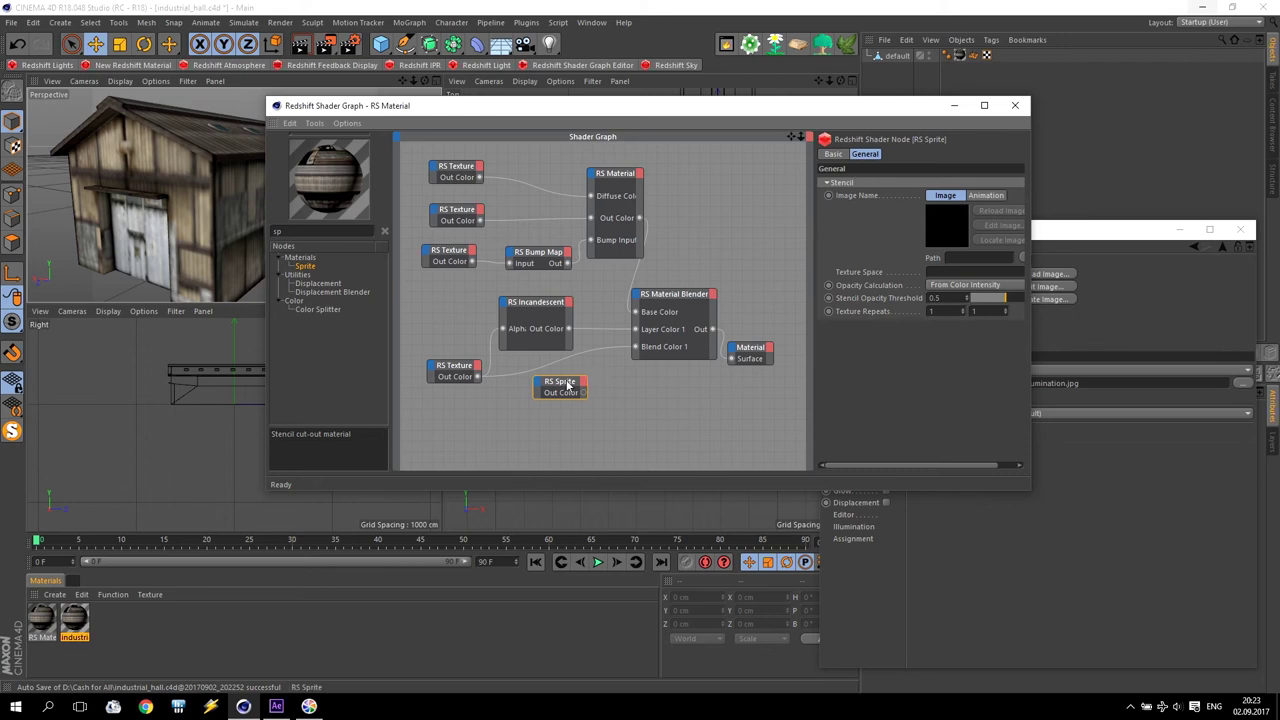
click(955, 106)
Step: Drop the RS Material onto the industrial material to replace it, then open the renderer list
click(40, 620)
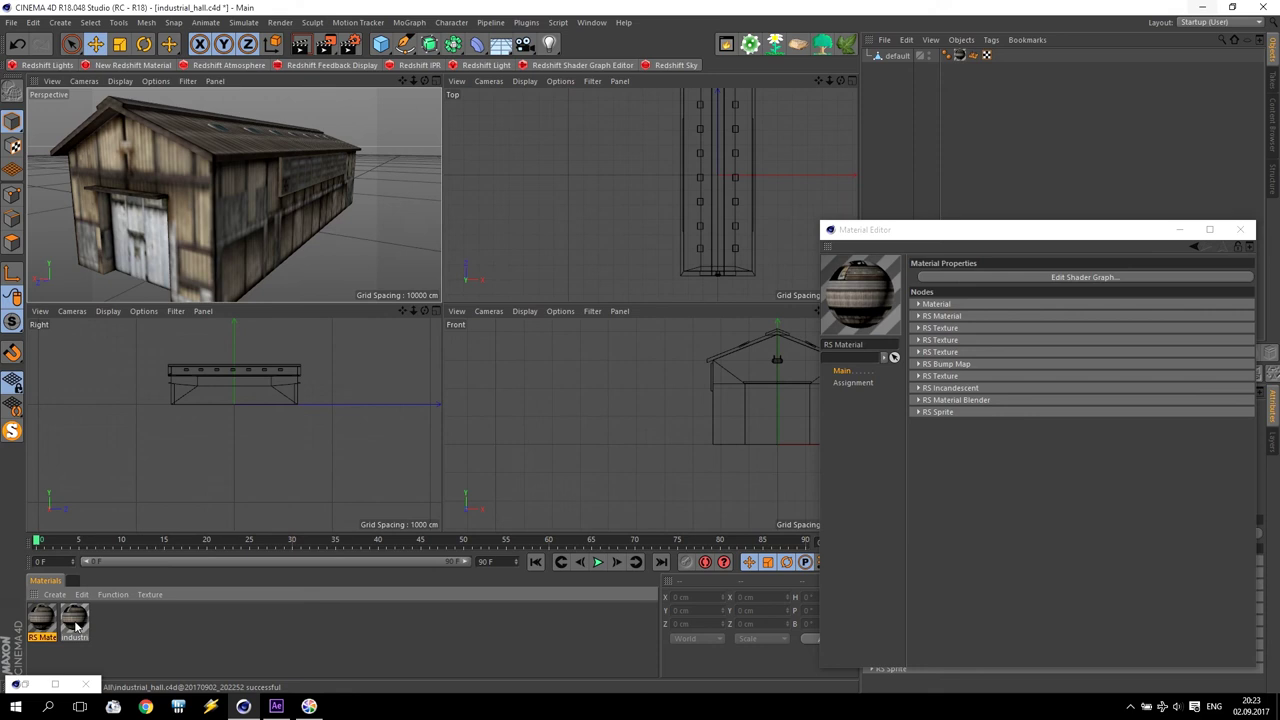
drag(41, 622, 44, 621)
drag(47, 625, 73, 626)
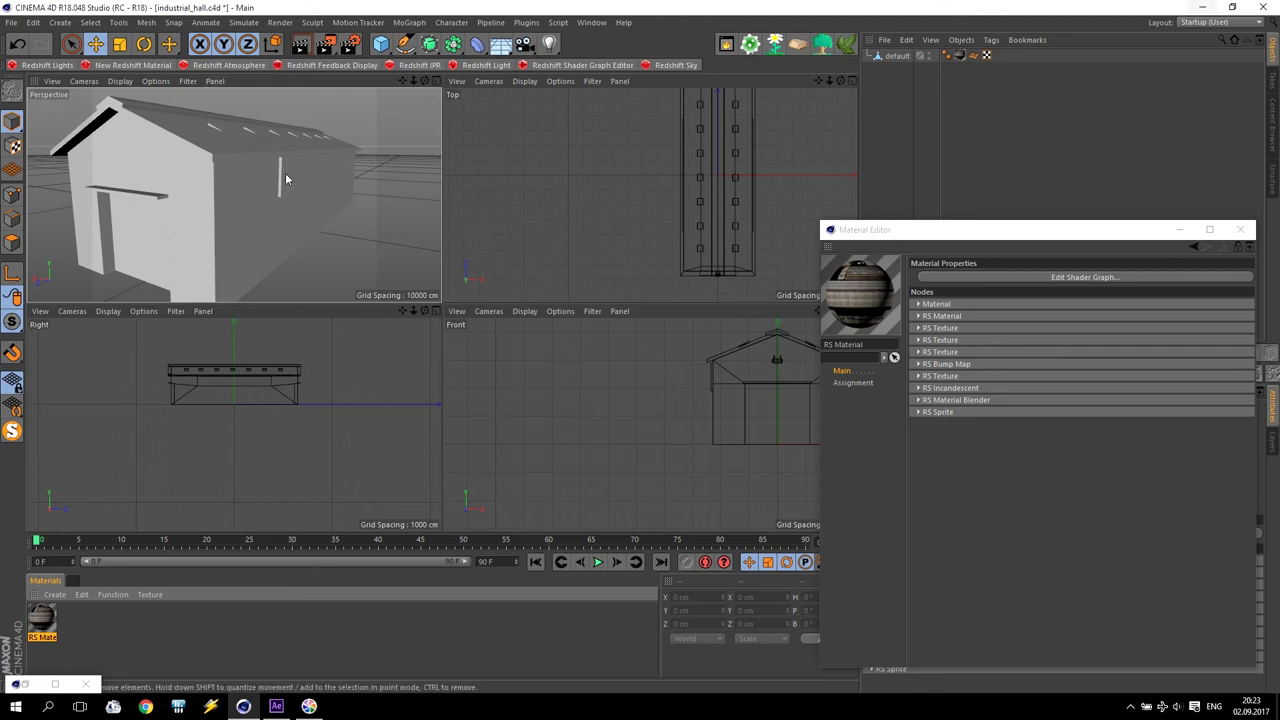
click(352, 46)
click(192, 43)
Step: Set the renderer to Redshift and run an enlarged Redshift IPR preview of the building
click(166, 112)
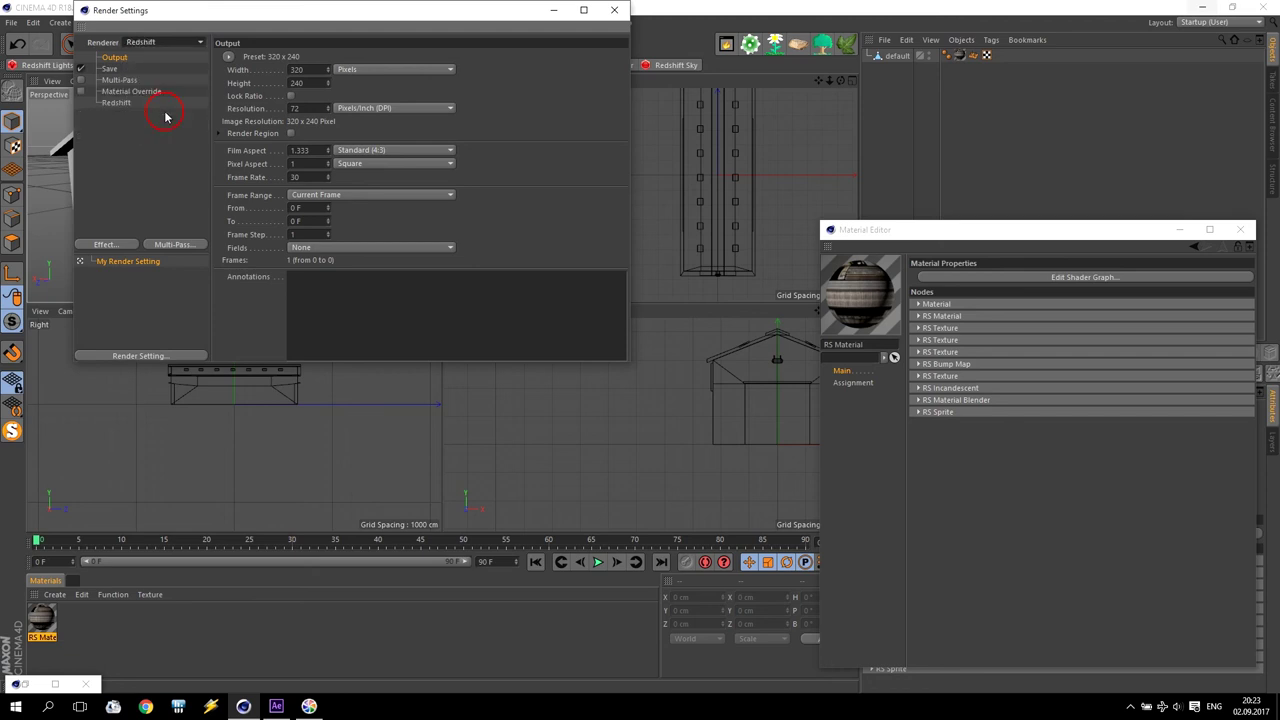
click(614, 10)
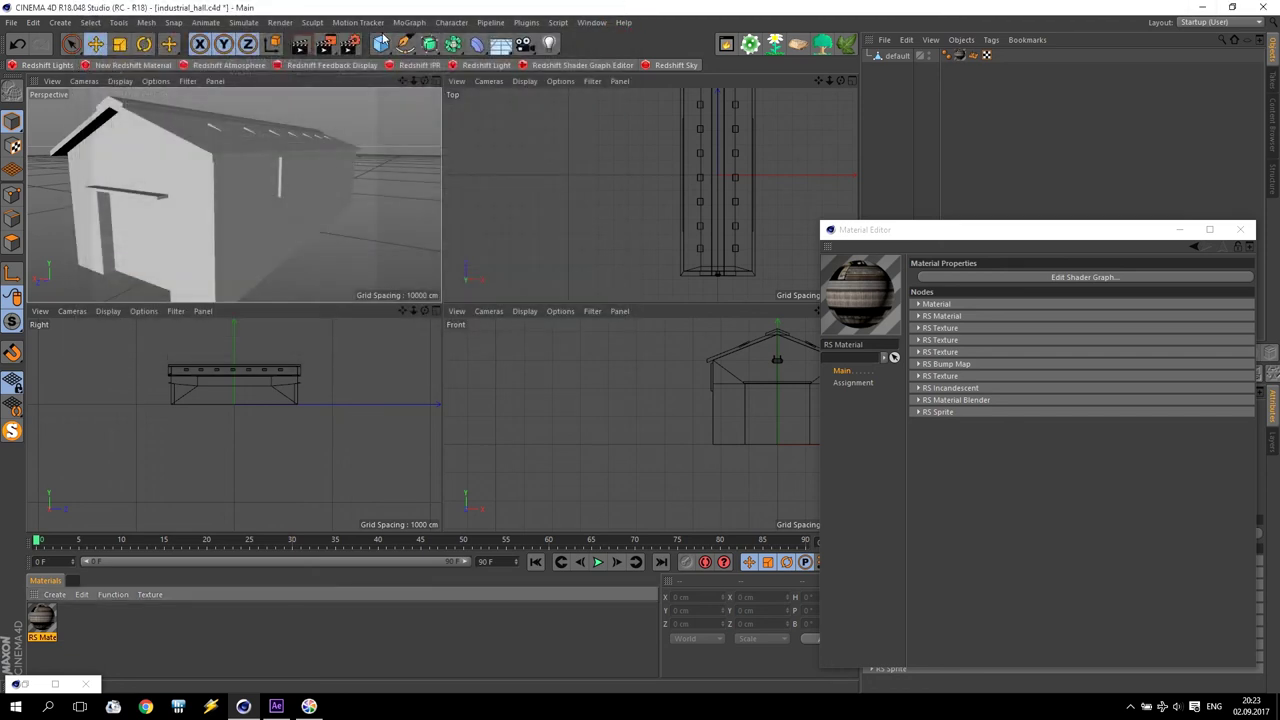
click(415, 65)
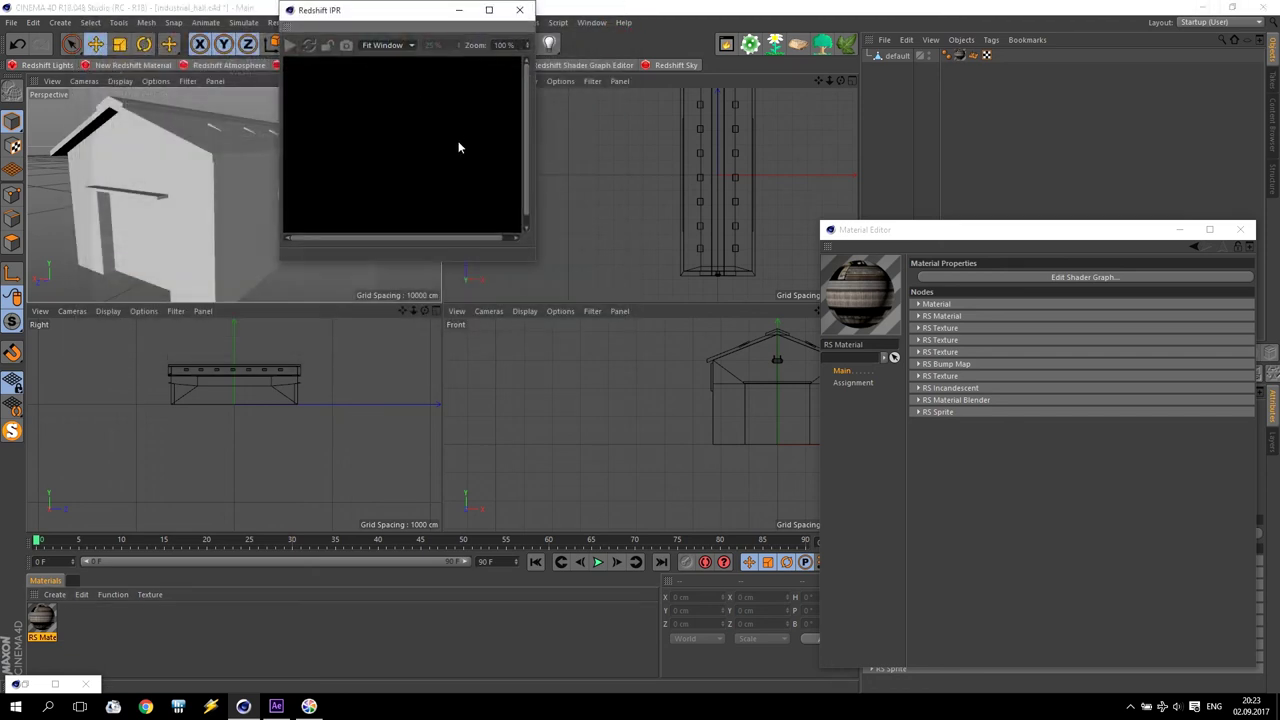
click(289, 45)
drag(360, 10, 507, 189)
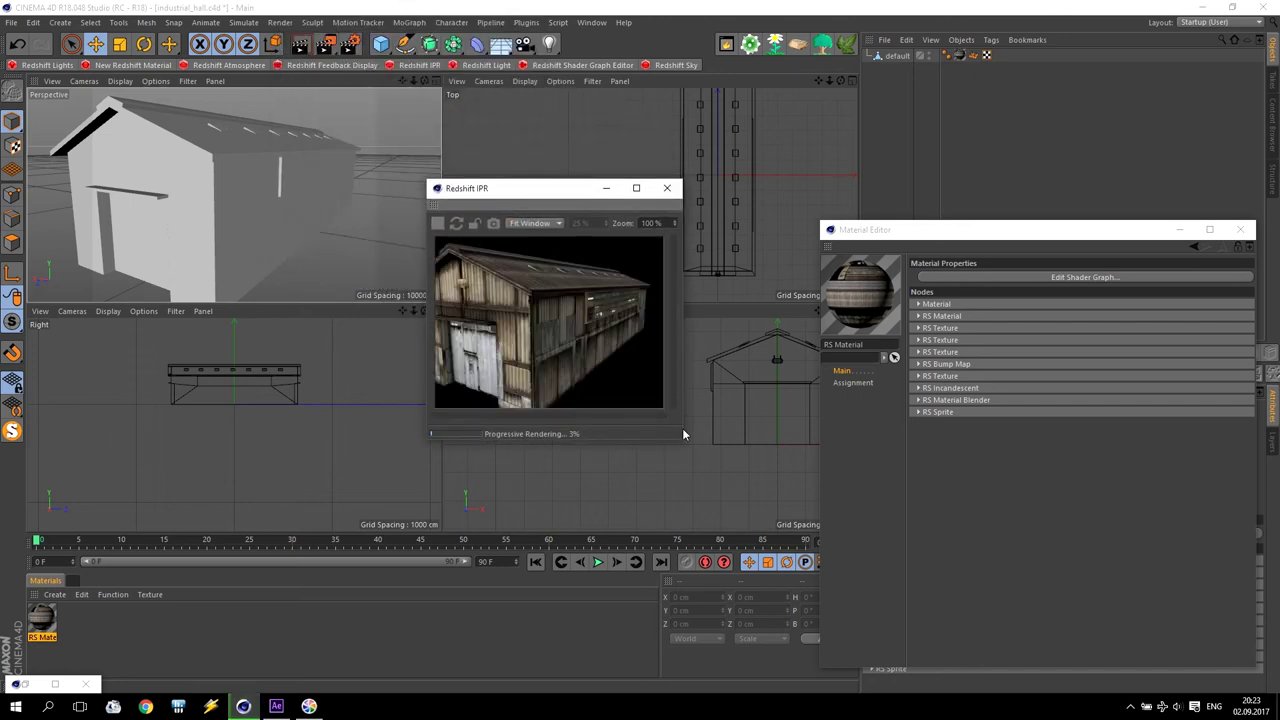
drag(683, 434, 936, 528)
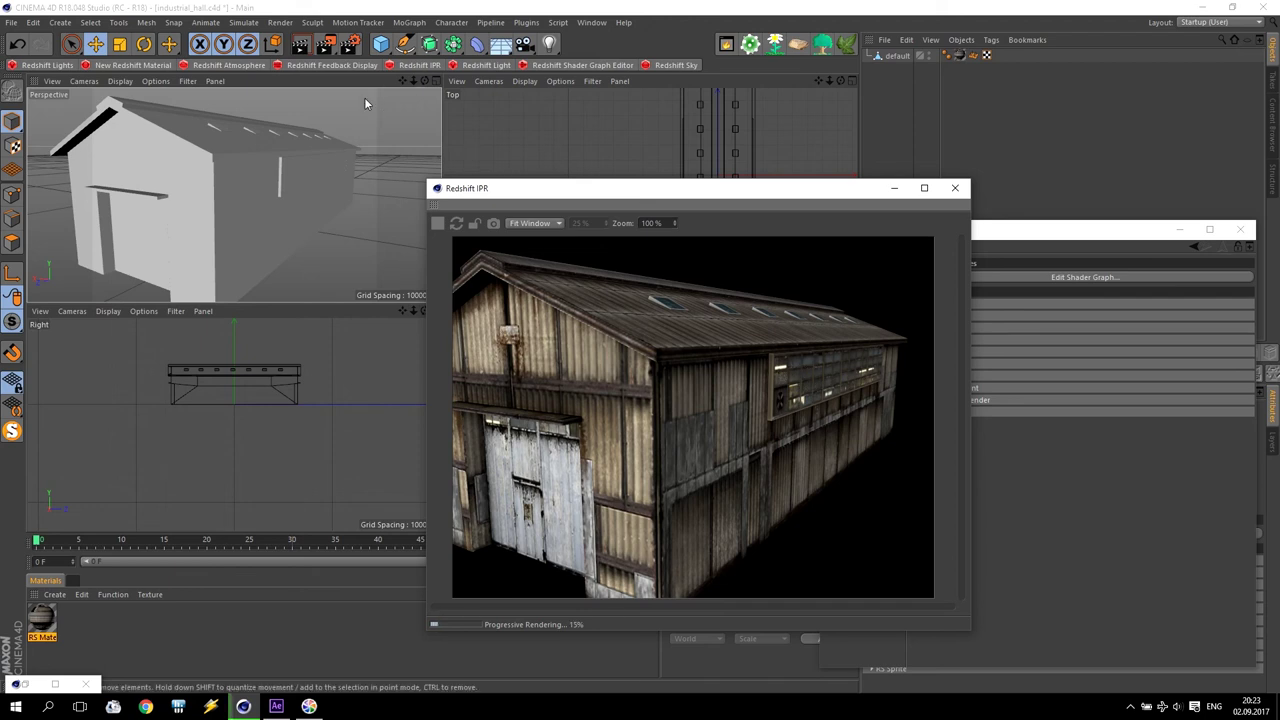
Step: Toggle Default Light off and back on under Redshift Integration, then close the preview
click(350, 44)
click(115, 103)
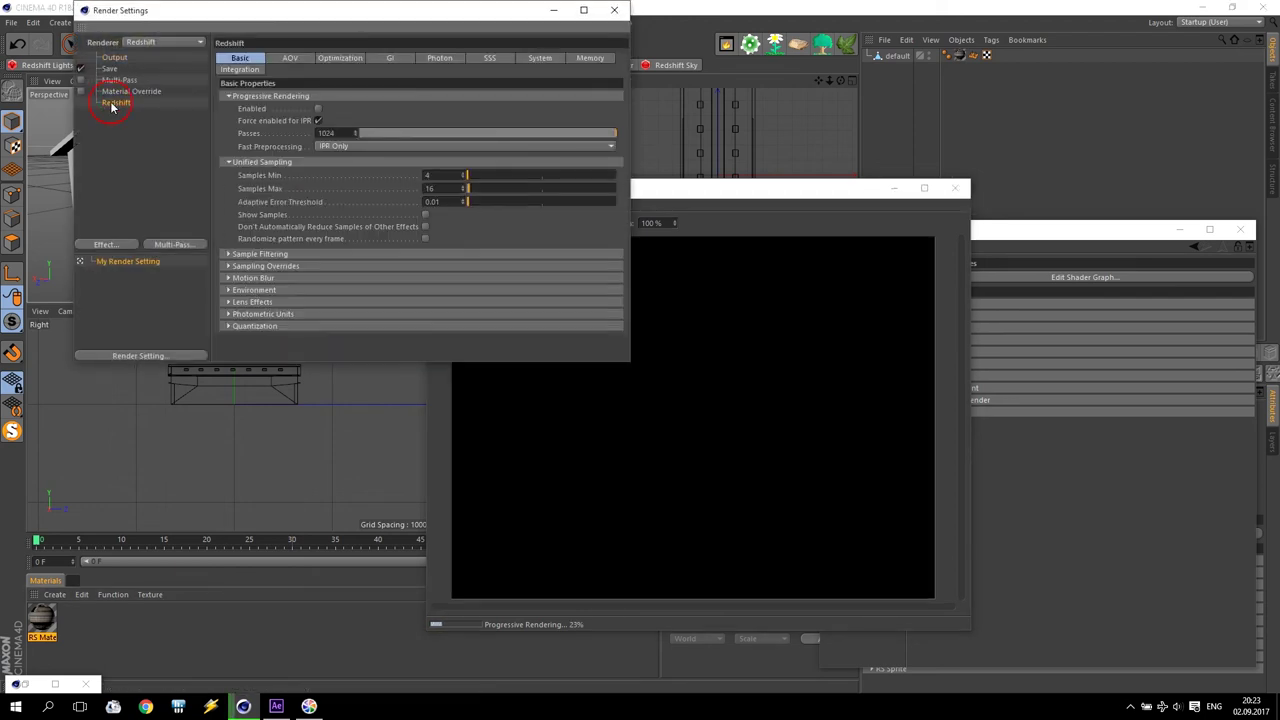
click(238, 69)
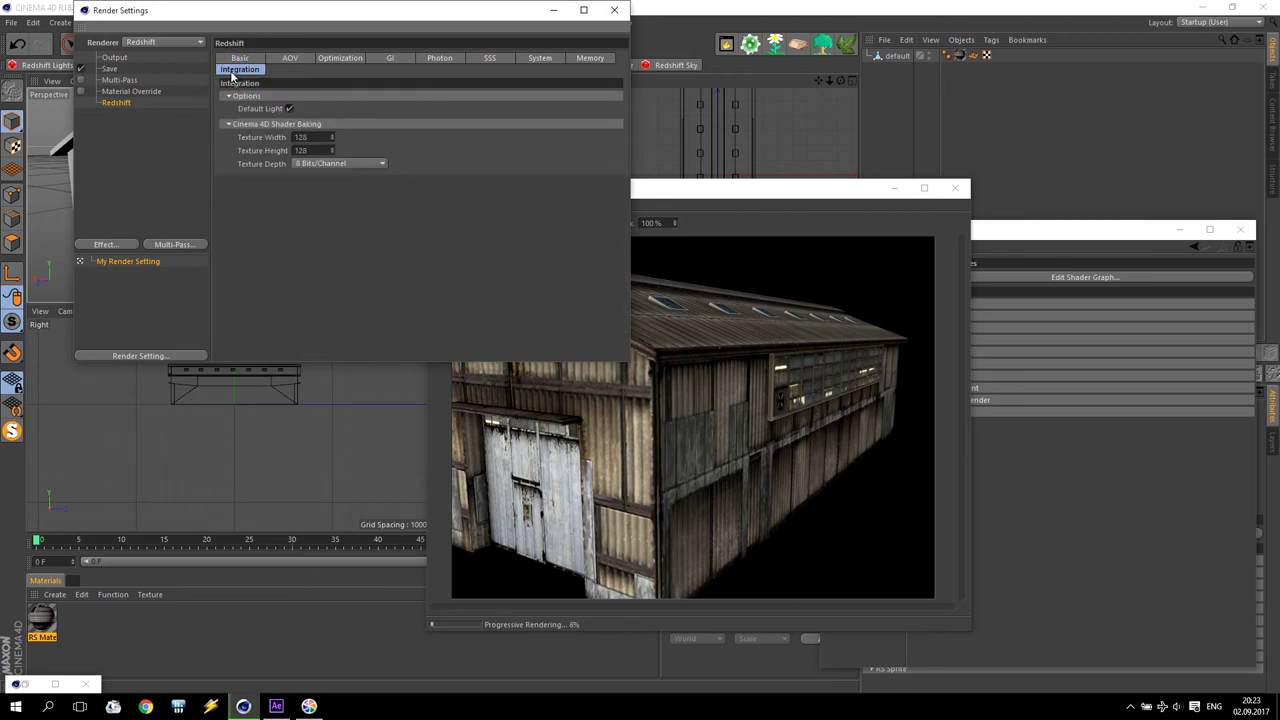
click(289, 109)
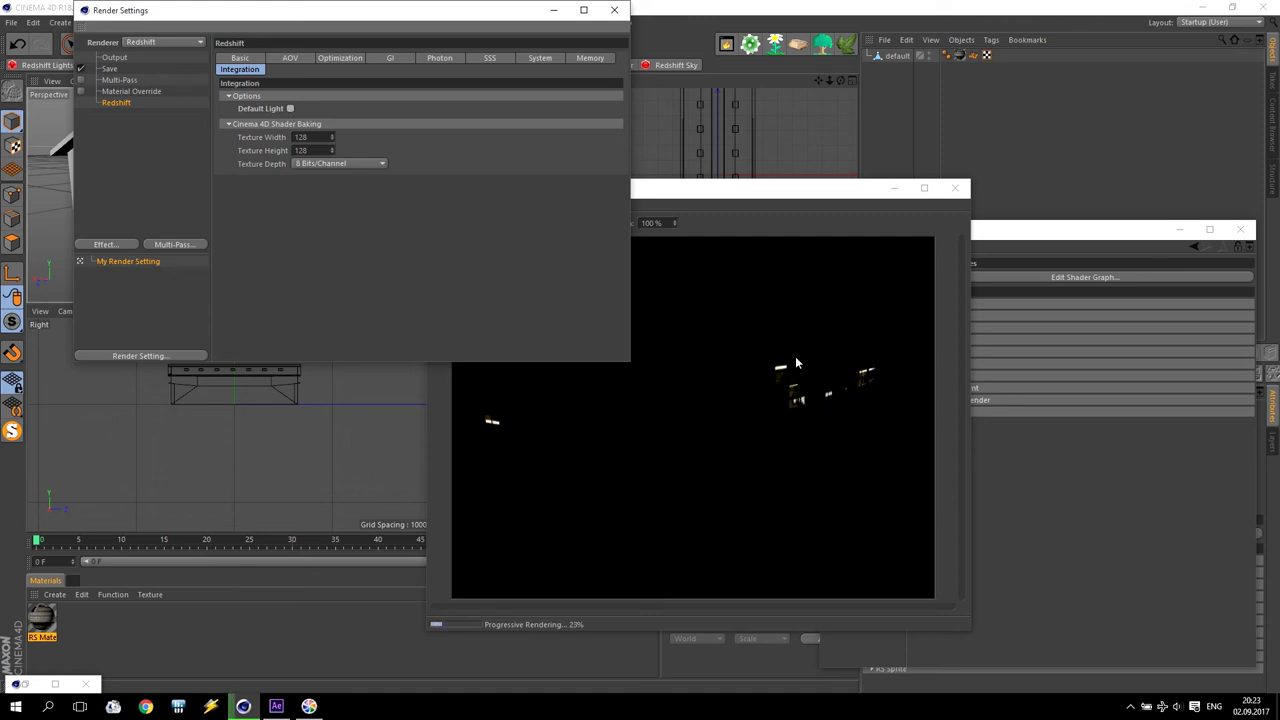
click(289, 109)
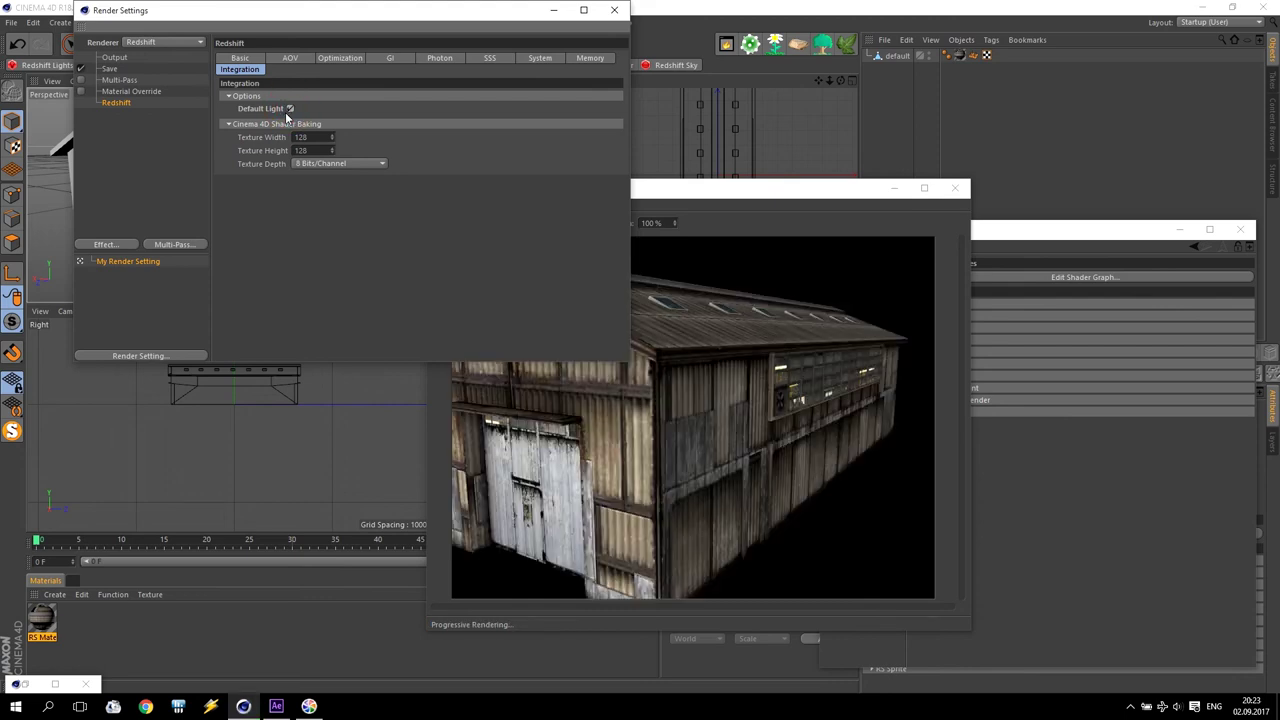
click(614, 10)
click(955, 188)
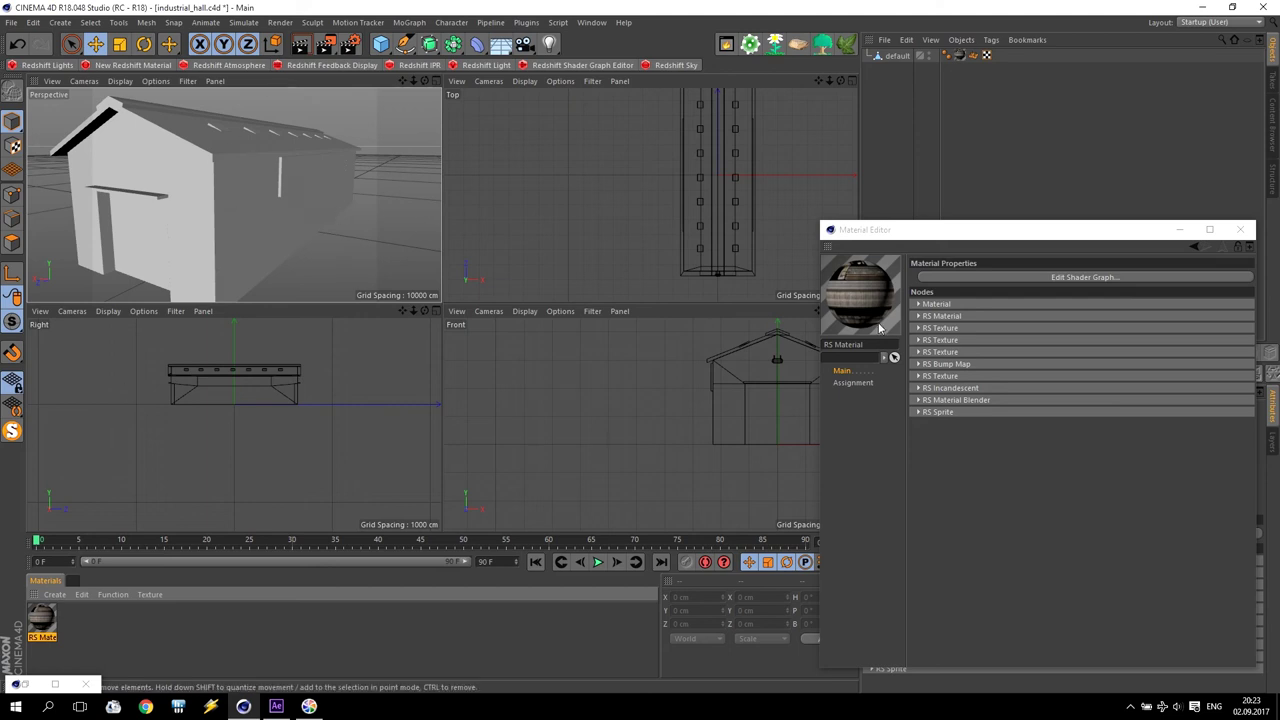
Step: Close the Material Editor, check the Window menu, and reopen the RS Material for editing
click(1240, 229)
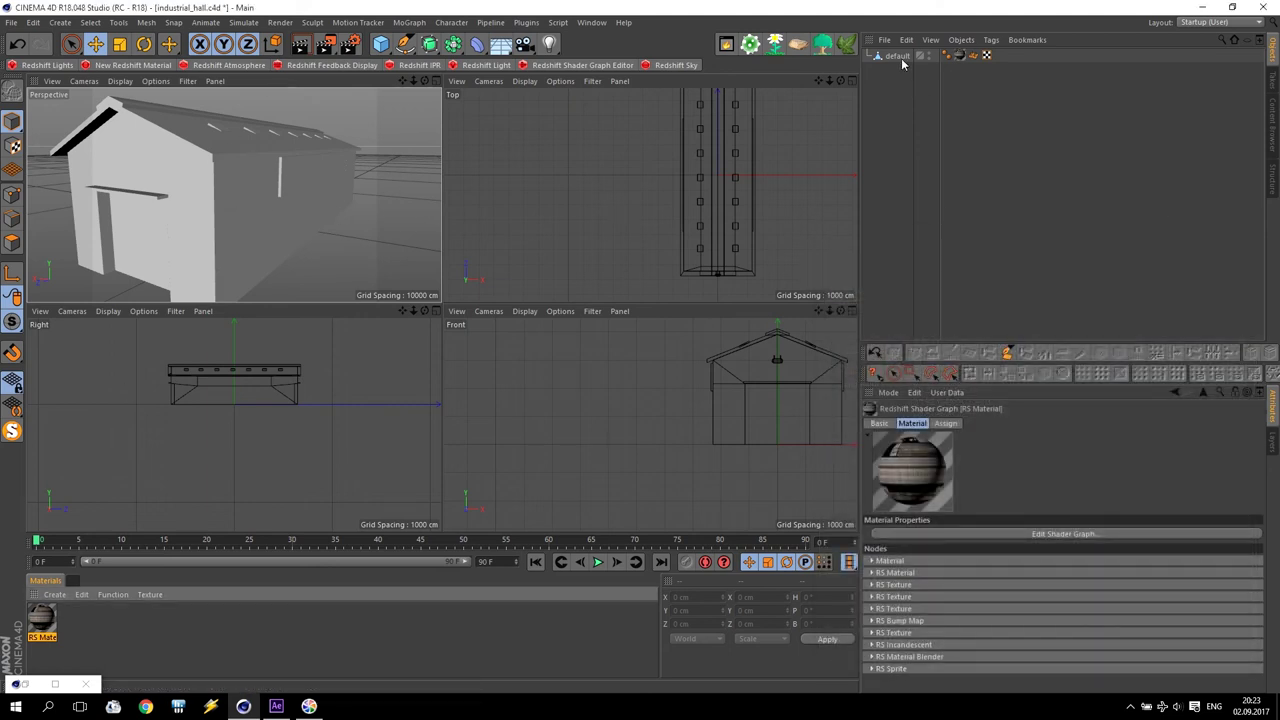
click(591, 22)
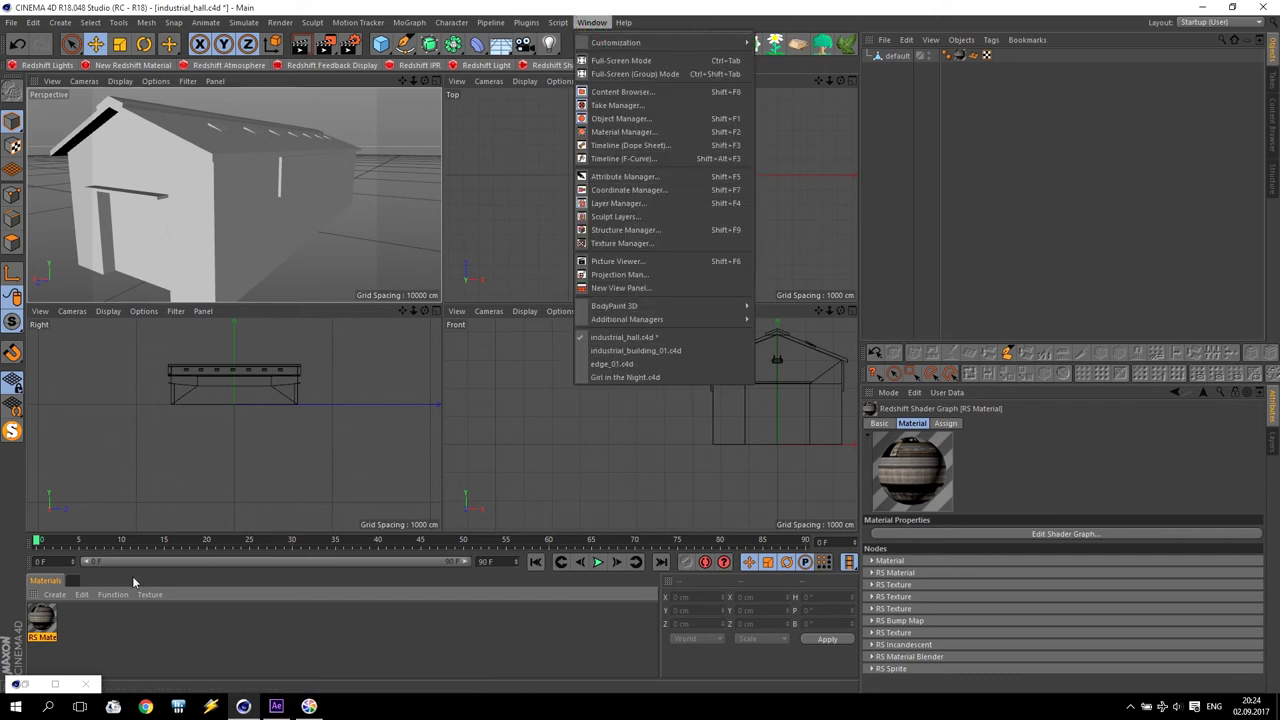
click(46, 622)
click(41, 622)
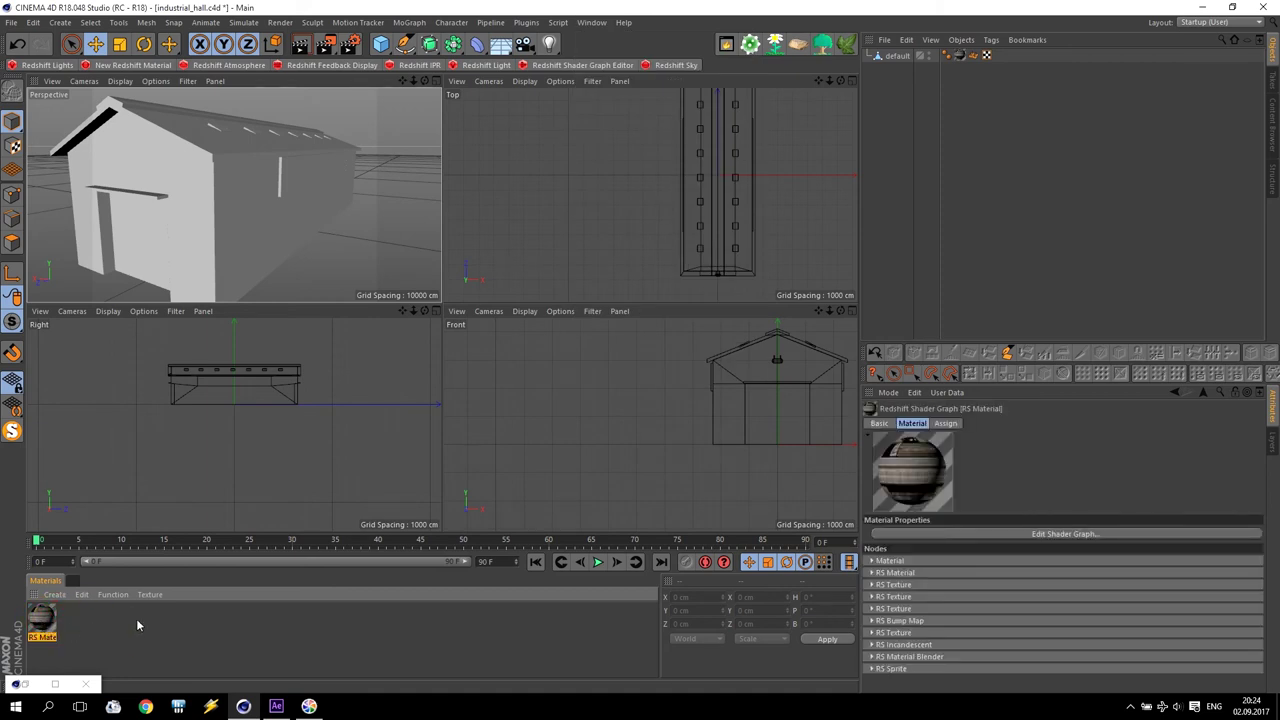
double_click(41, 622)
Step: Delete the RS Sprite node from the RS Material's graph and close the shader graph and editor
click(400, 134)
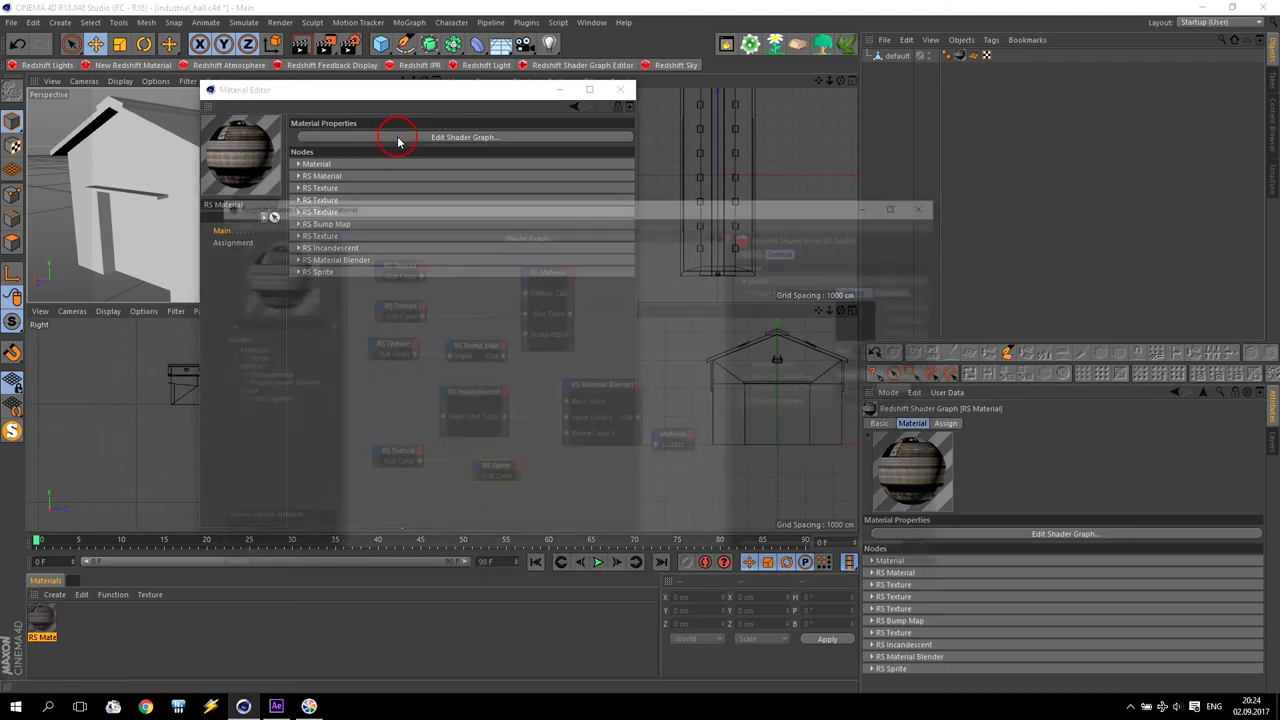
click(560, 388)
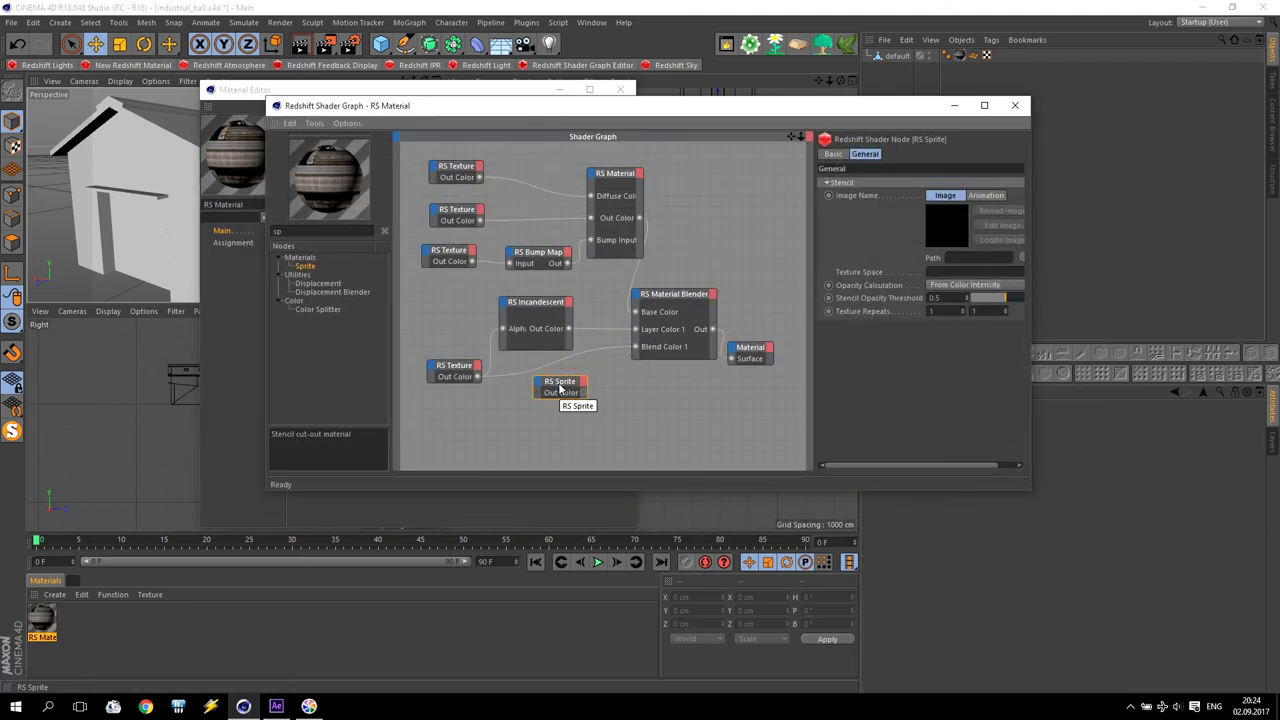
key(Delete)
click(1015, 105)
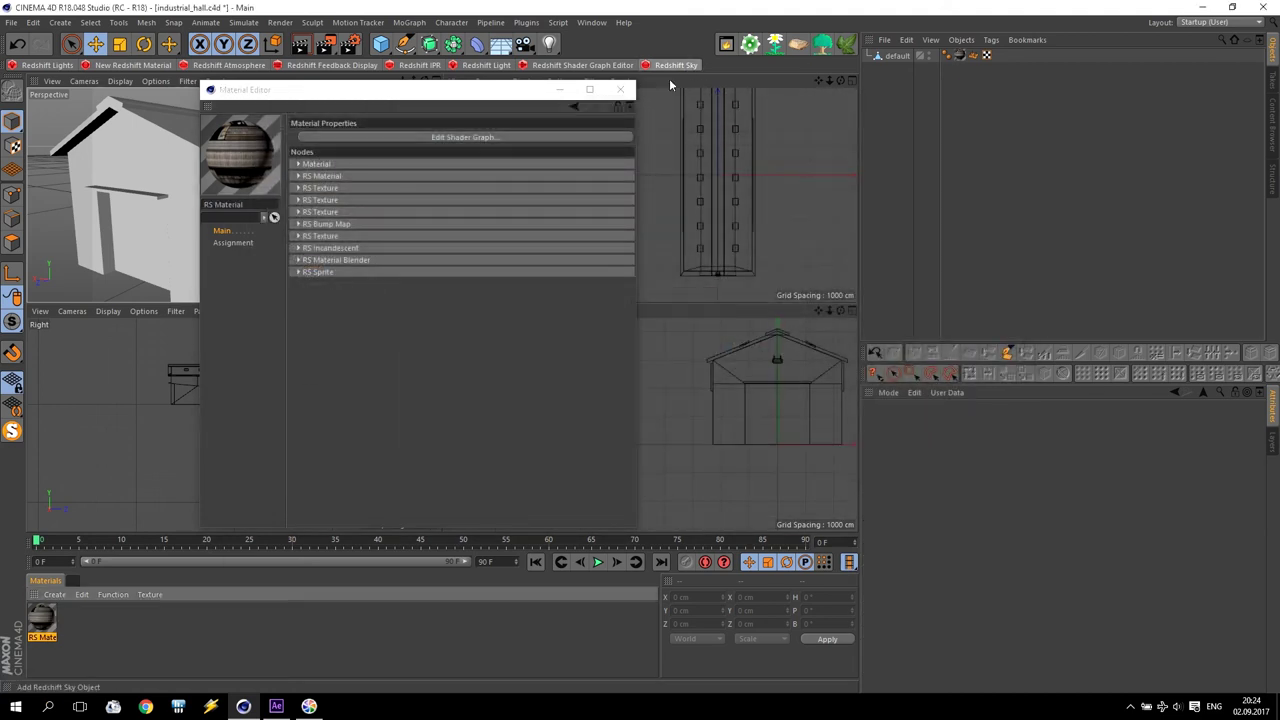
click(620, 89)
click(38, 622)
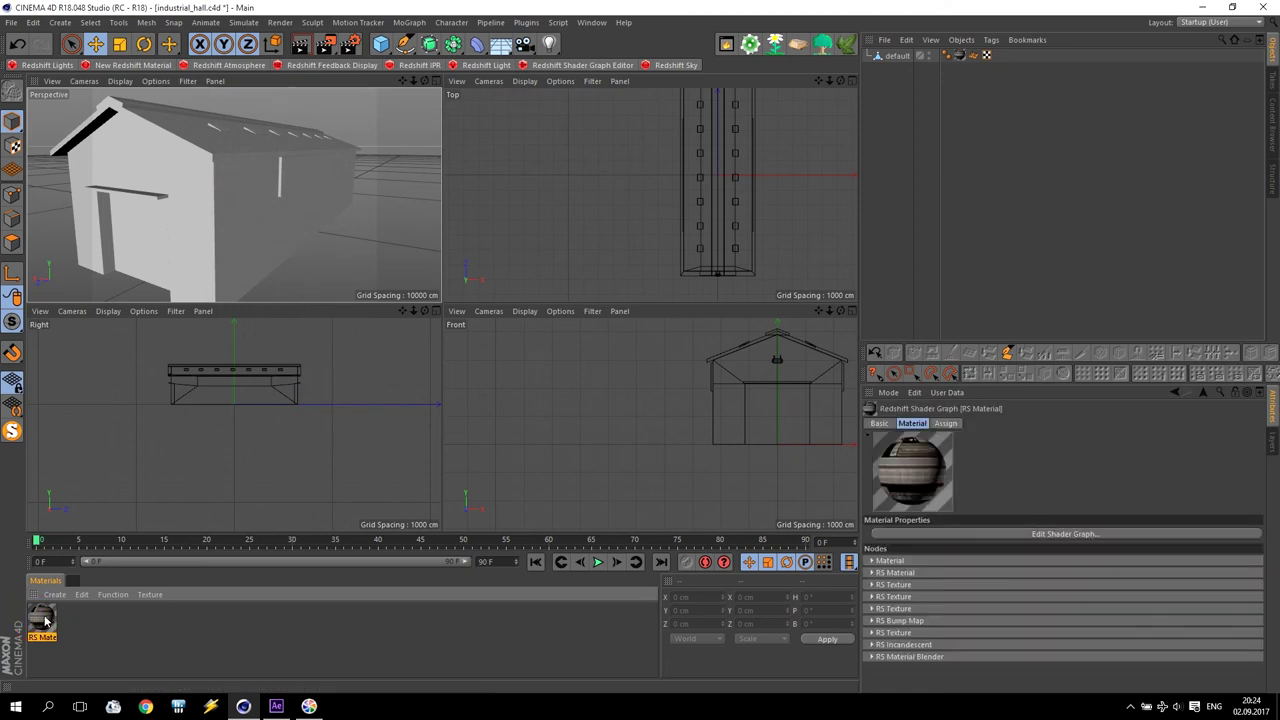
click(591, 22)
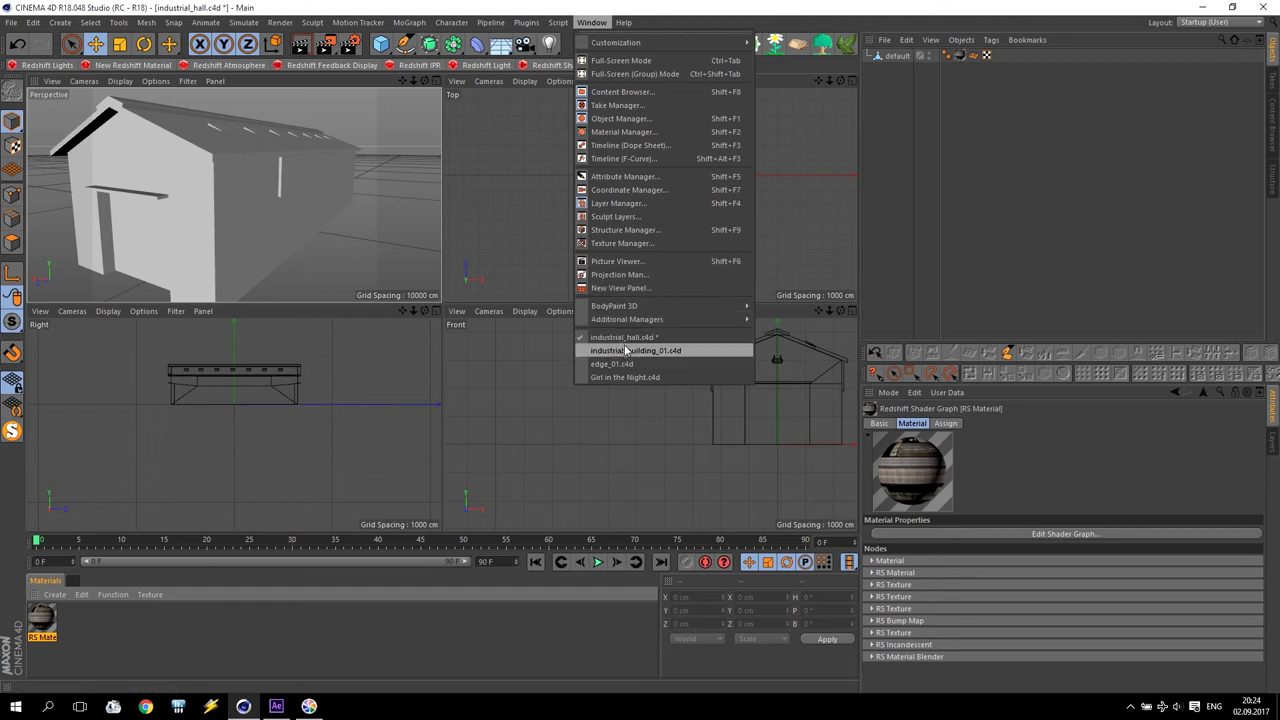
Step: Switch to industrial_building_01.c4d and add the RS Material to its Material Manager
click(627, 350)
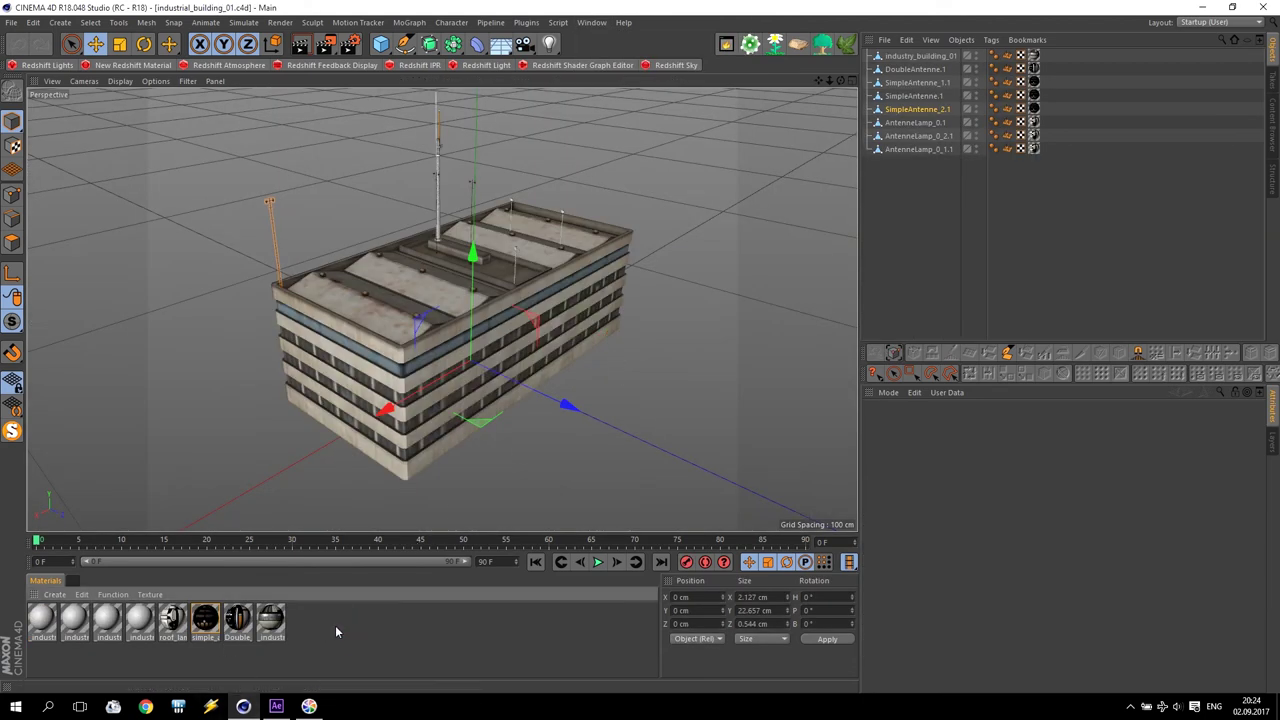
double_click(310, 629)
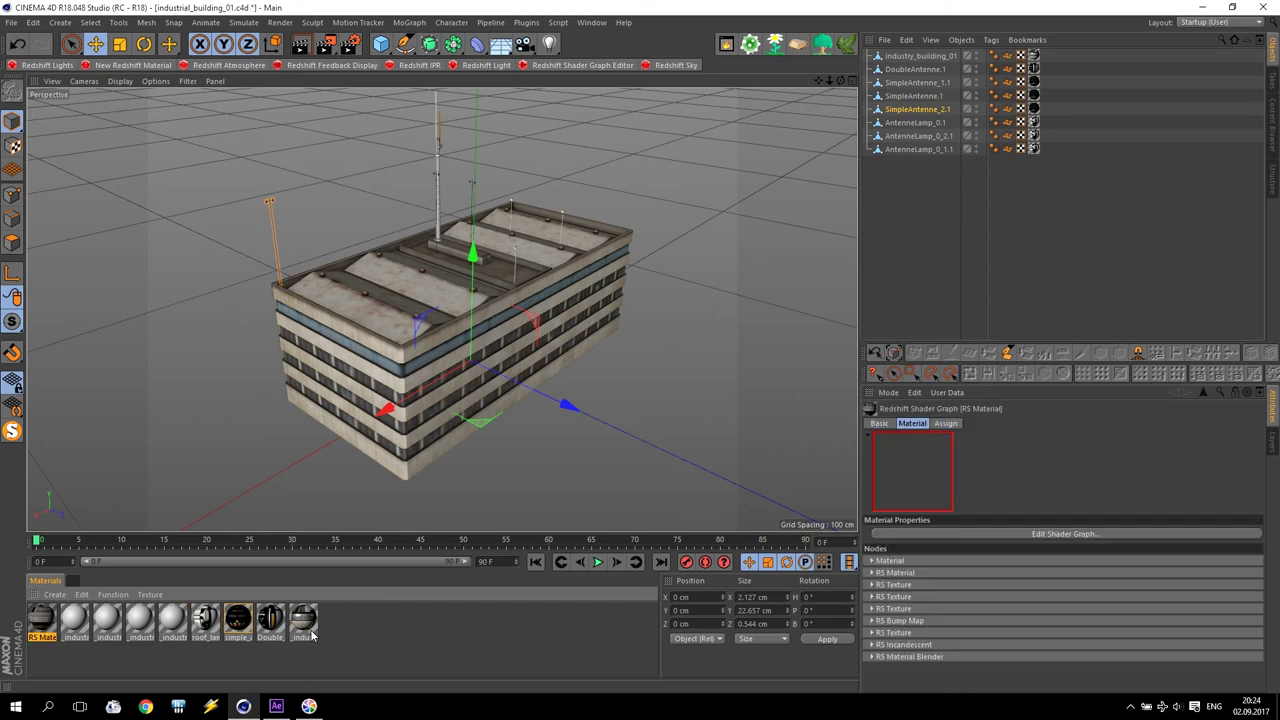
click(38, 628)
click(50, 628)
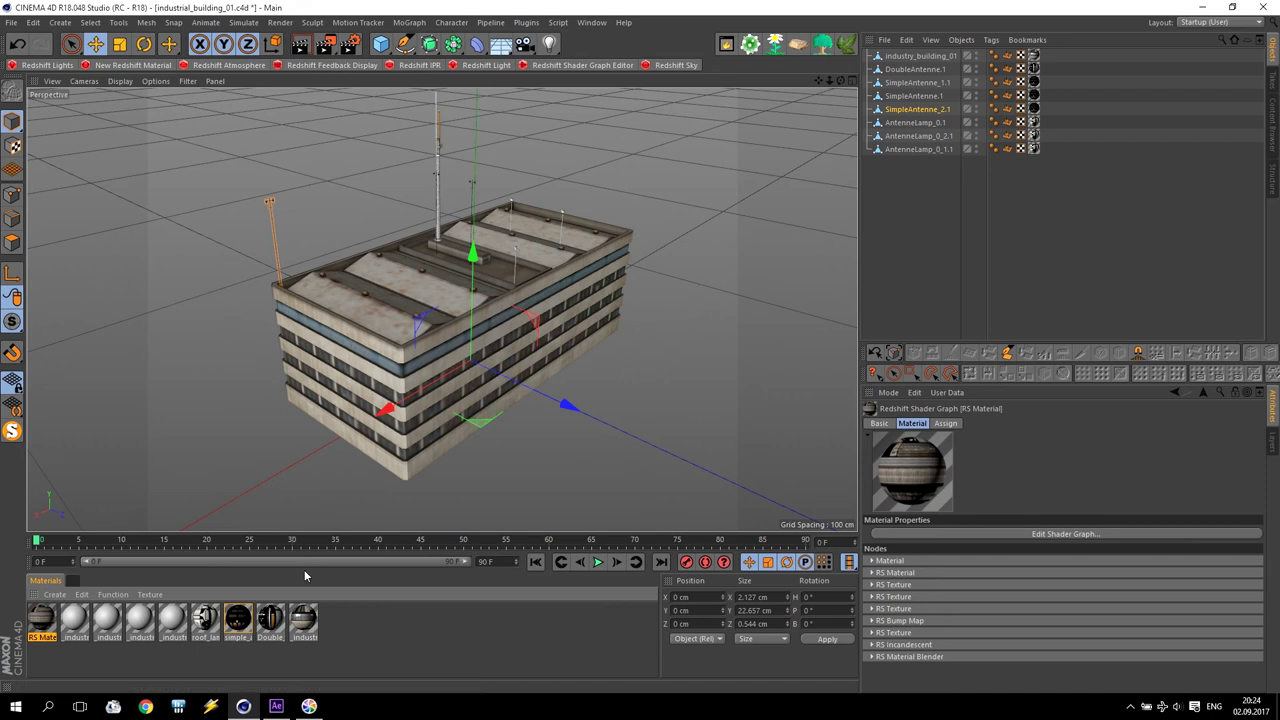
Step: Inspect the antenna, Double_Antenne and industrial building materials already in the scene
click(236, 624)
click(270, 620)
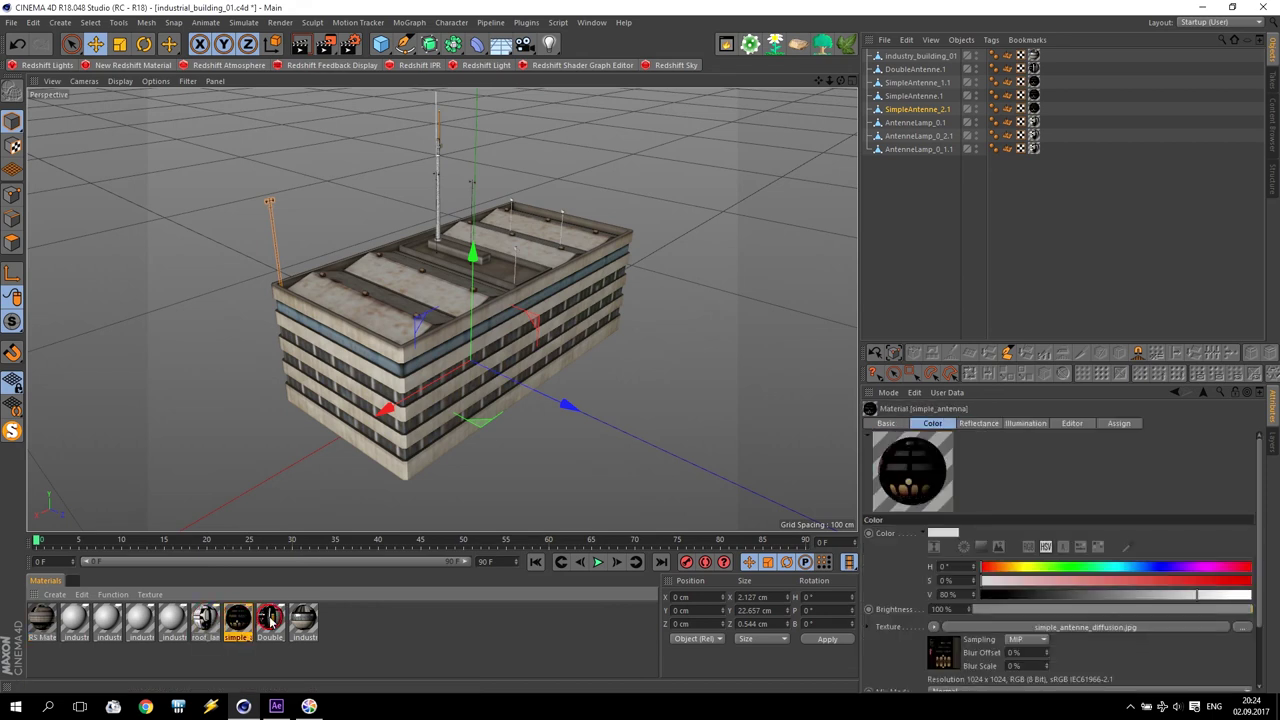
click(298, 622)
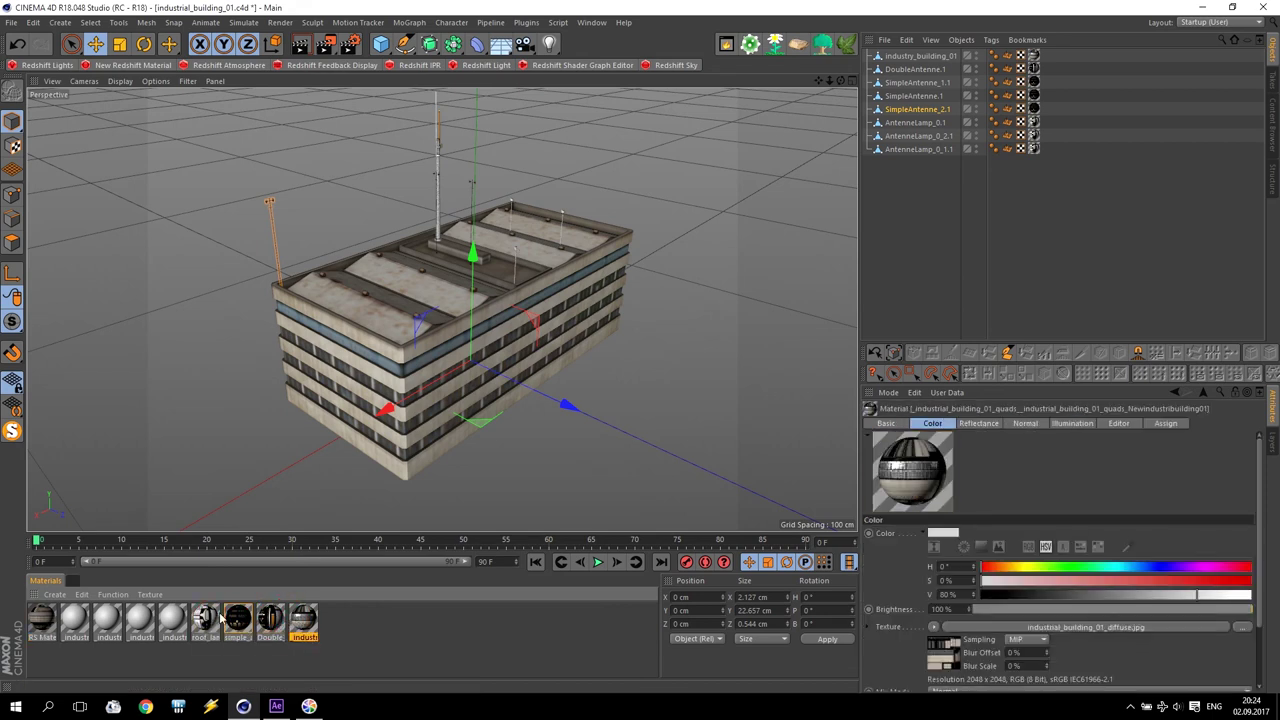
click(78, 622)
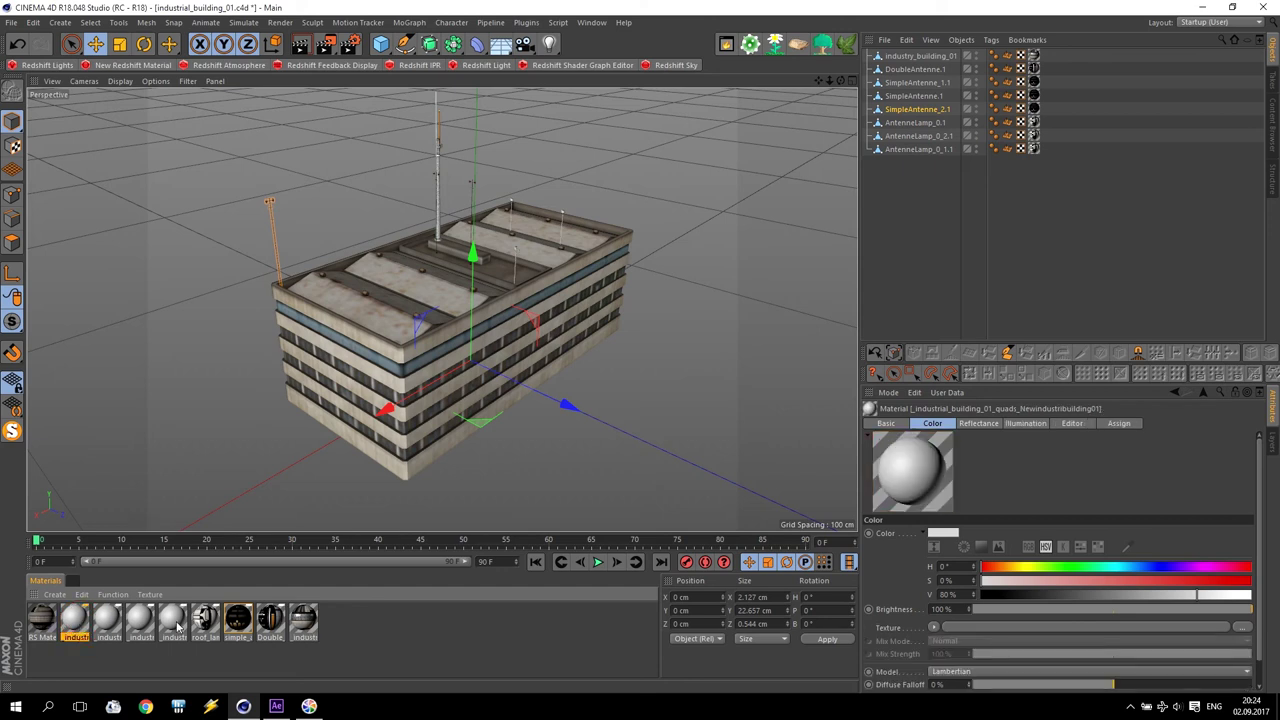
click(150, 594)
click(395, 614)
Step: Review the industrial material's luminance, reflectance and normal channels, then open the RS Material's shader graph
double_click(303, 622)
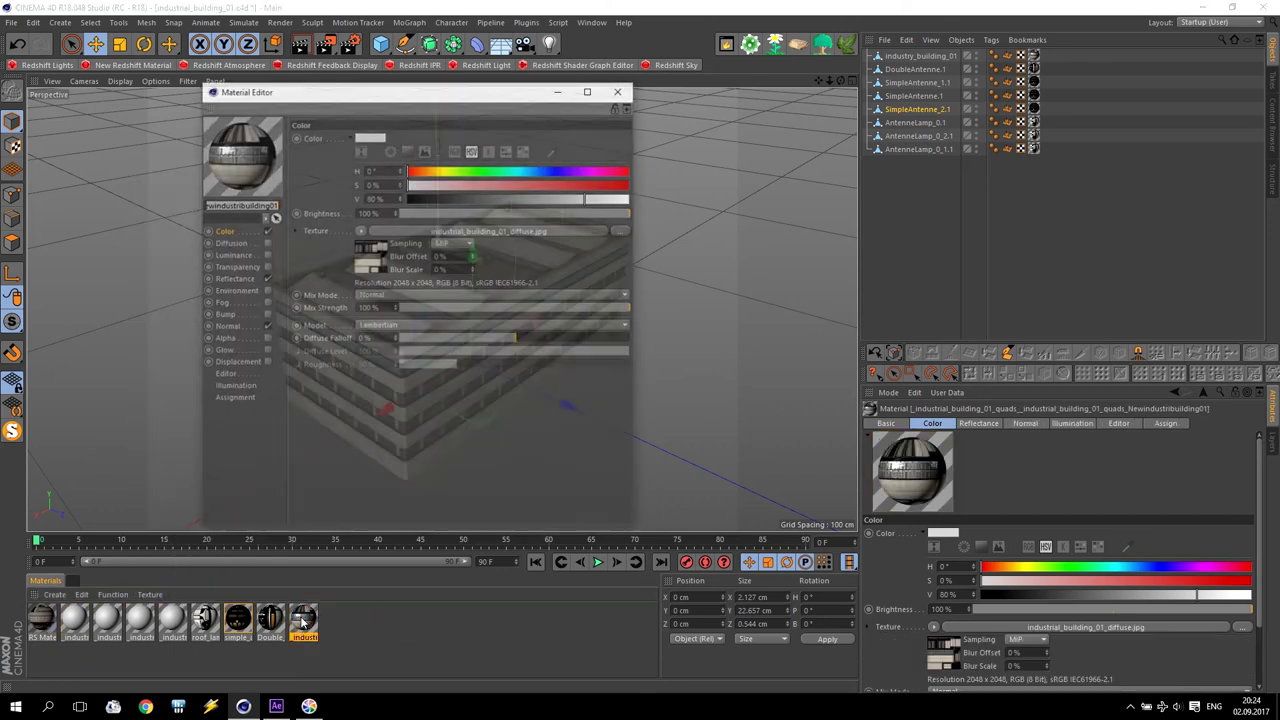
mouse_move(400, 94)
mouse_down()
mouse_move(838, 140)
mouse_move(982, 189)
mouse_up()
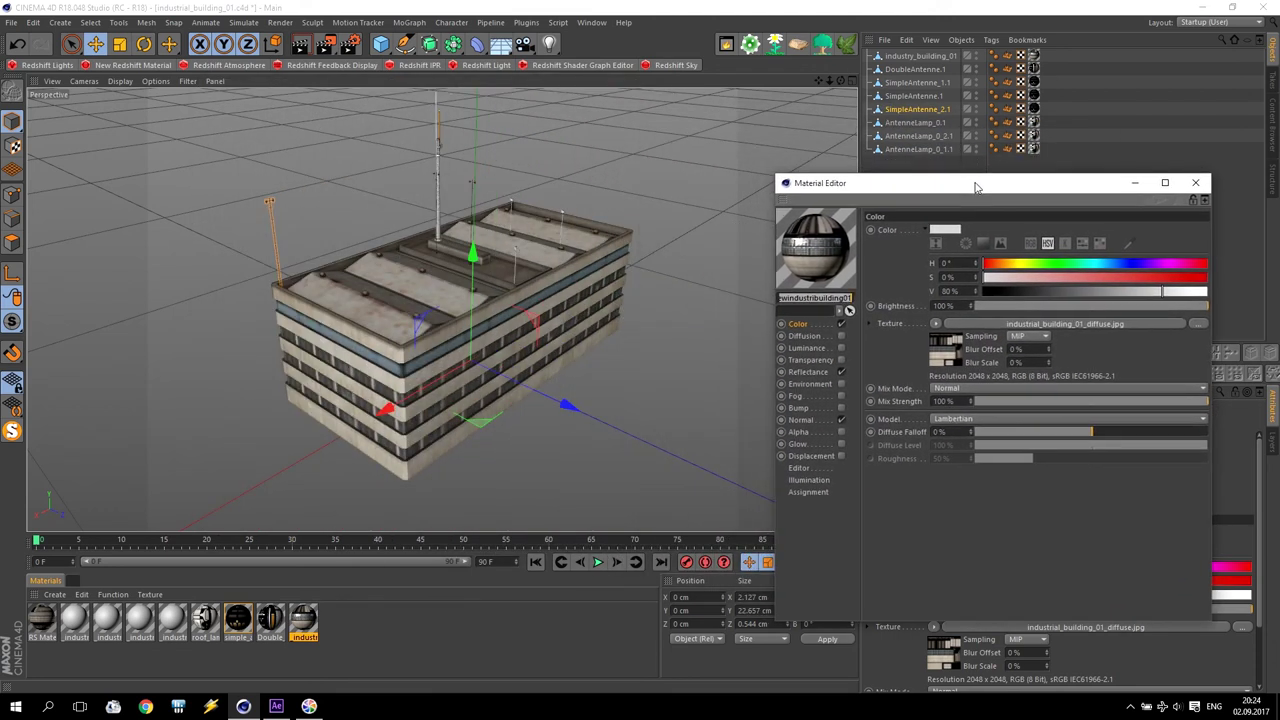
click(805, 348)
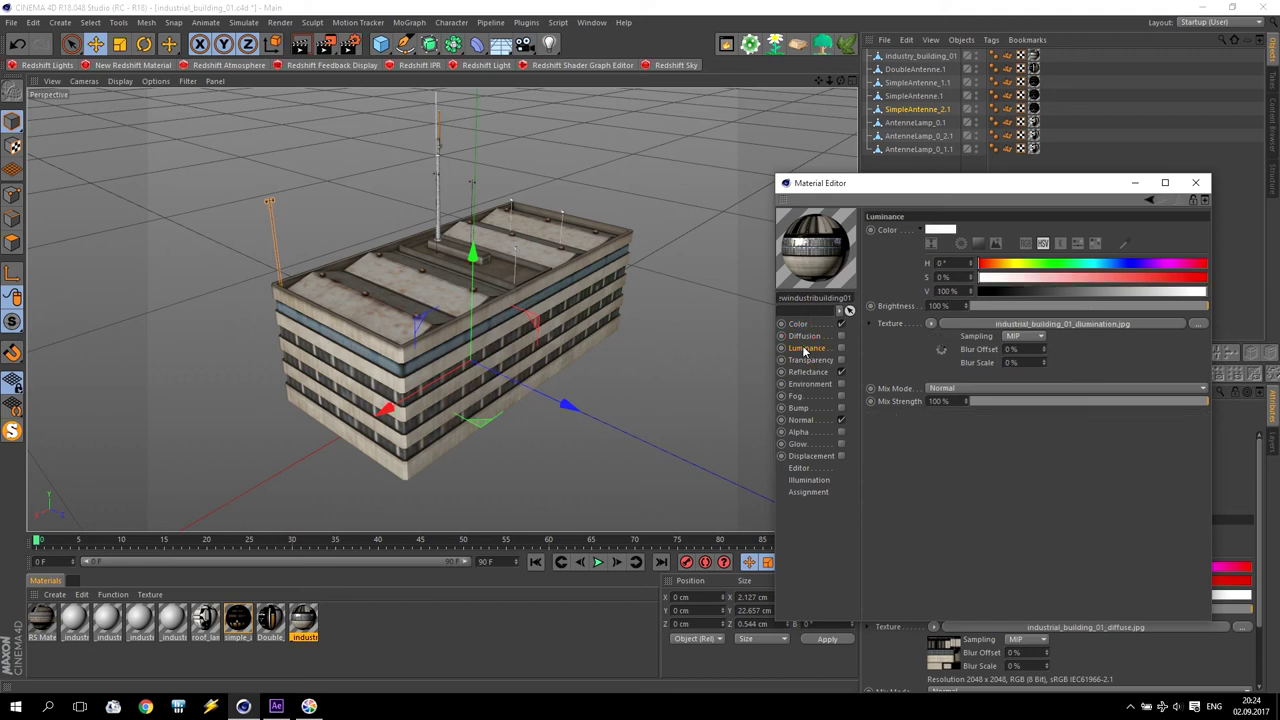
click(807, 373)
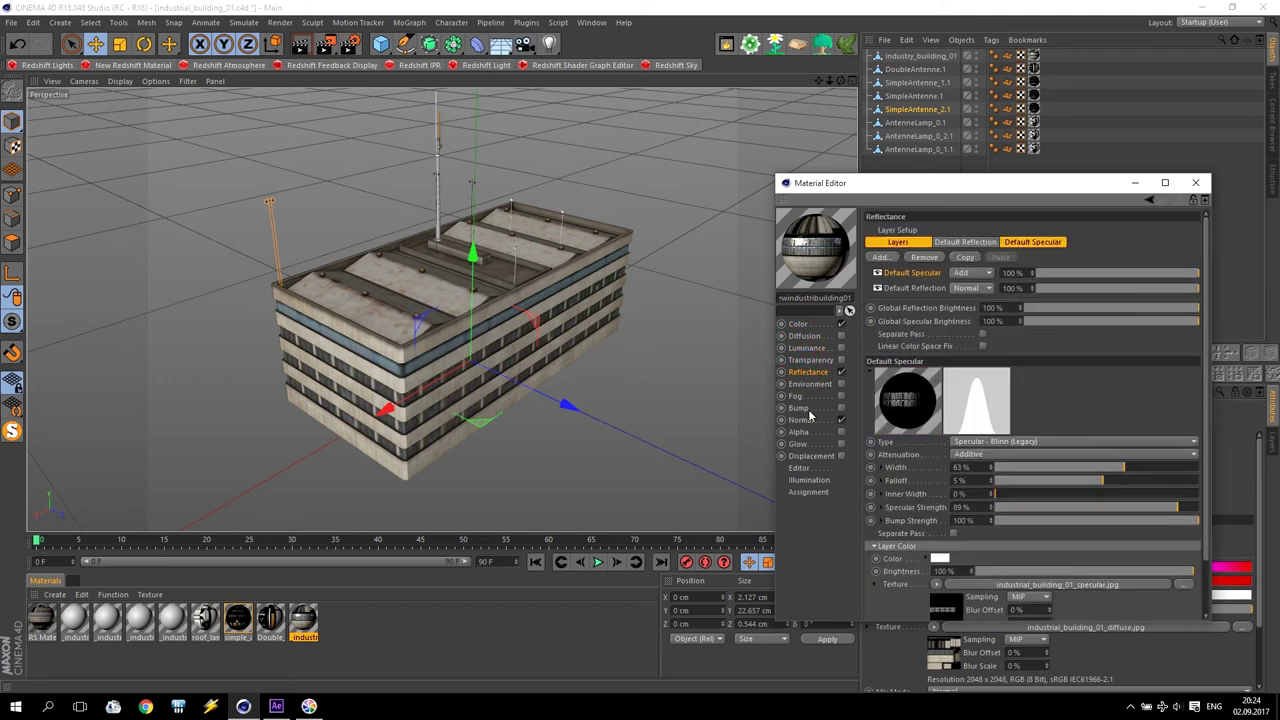
click(803, 421)
click(40, 620)
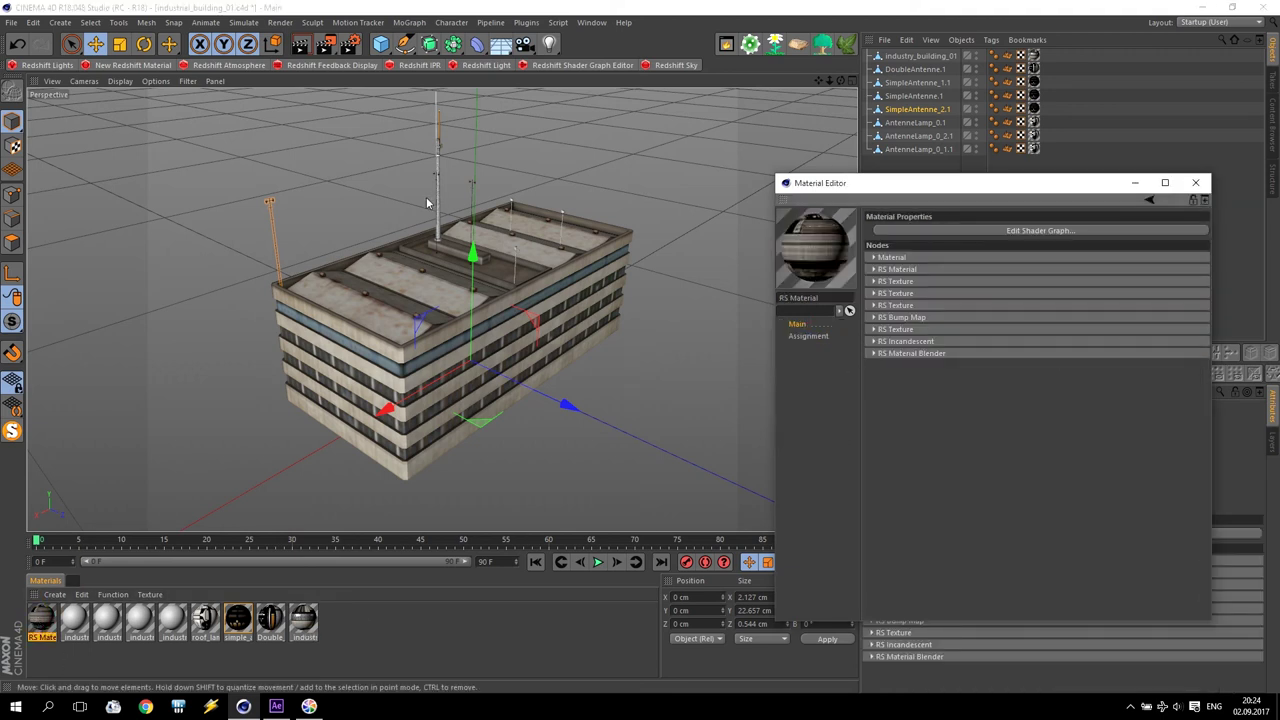
click(908, 230)
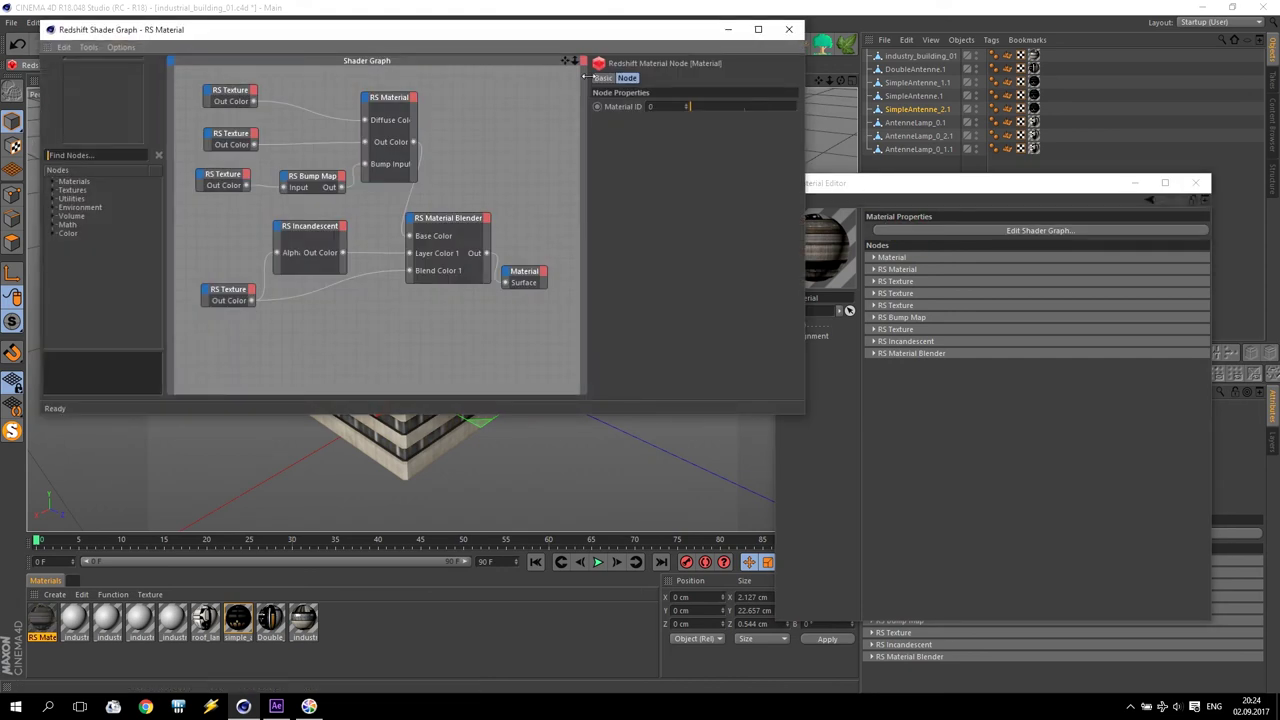
Step: Compare the building material's diffuse texture file with the diffuse texture node's image path
click(301, 621)
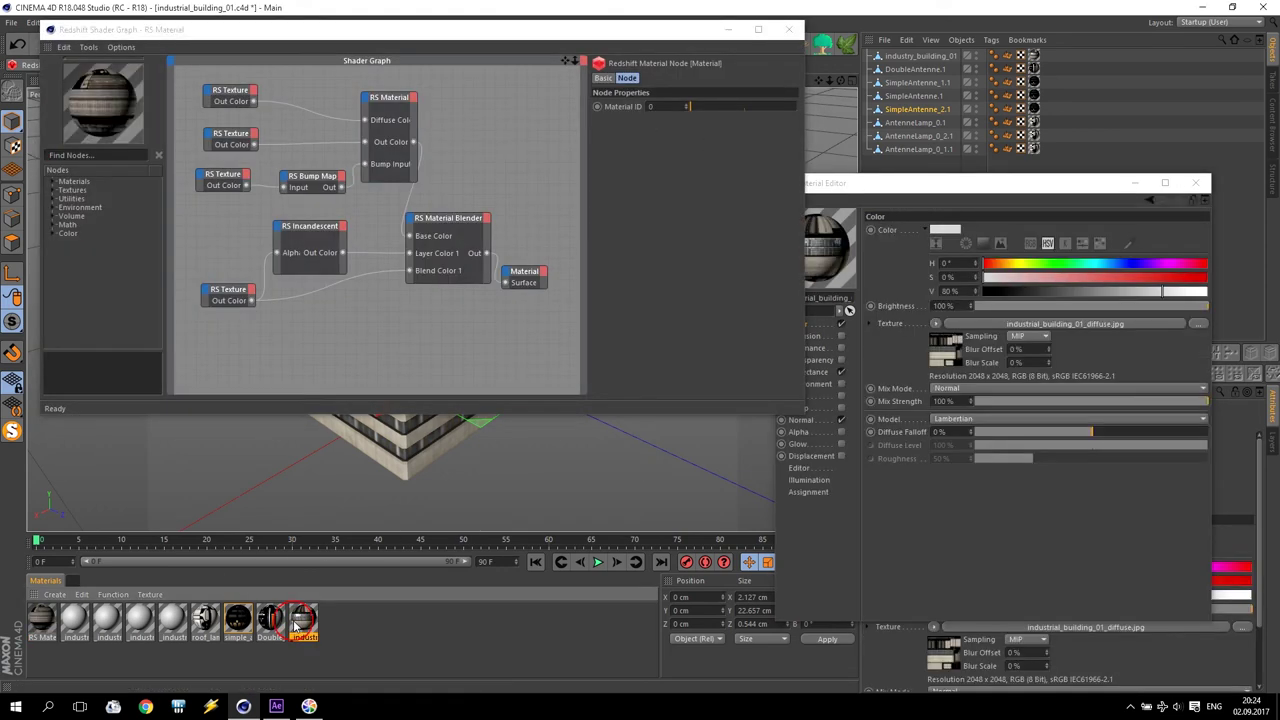
drag(953, 202, 962, 207)
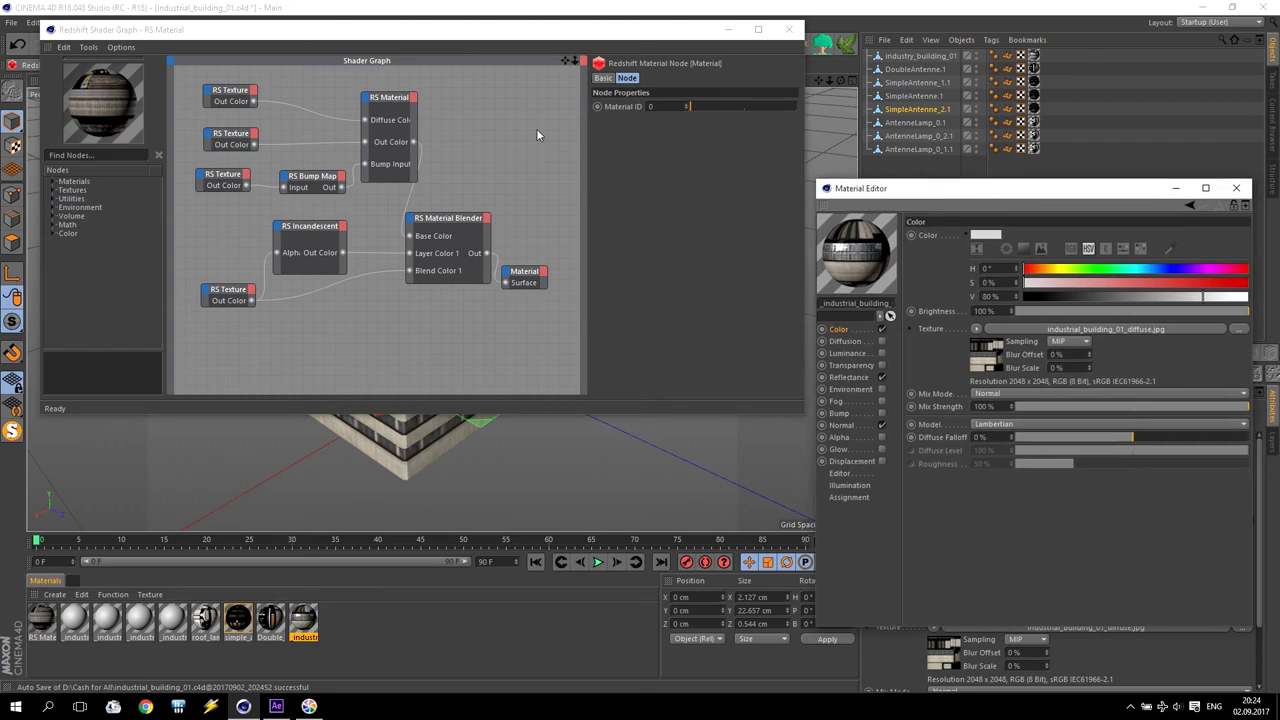
click(1032, 329)
click(1036, 338)
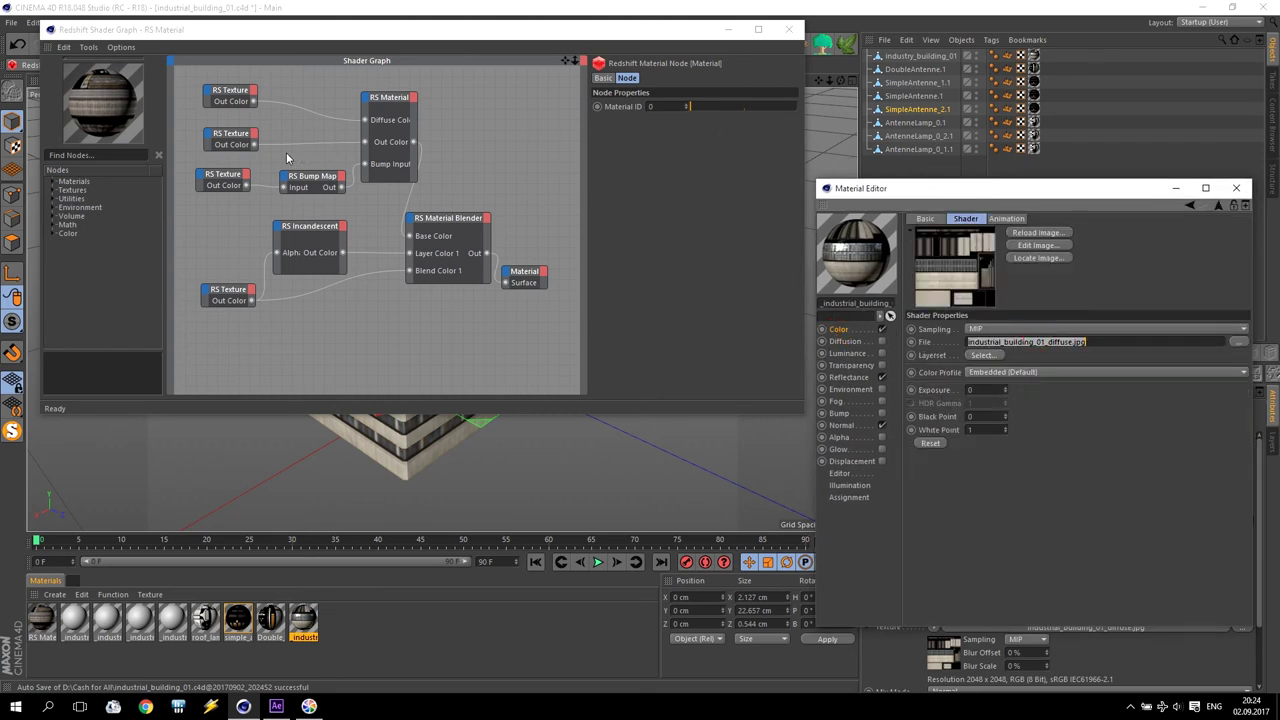
click(225, 90)
click(721, 182)
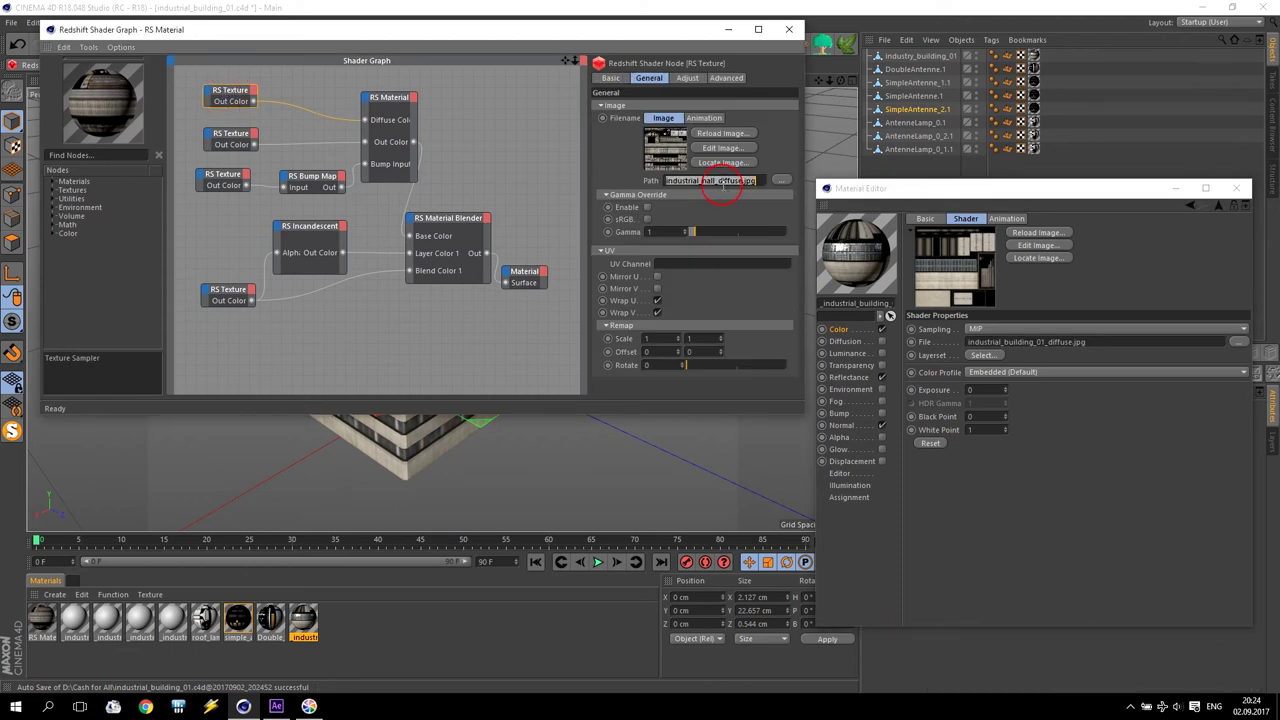
Step: Paste the industrial_building_01 specular file name into the specular texture node's path
click(238, 143)
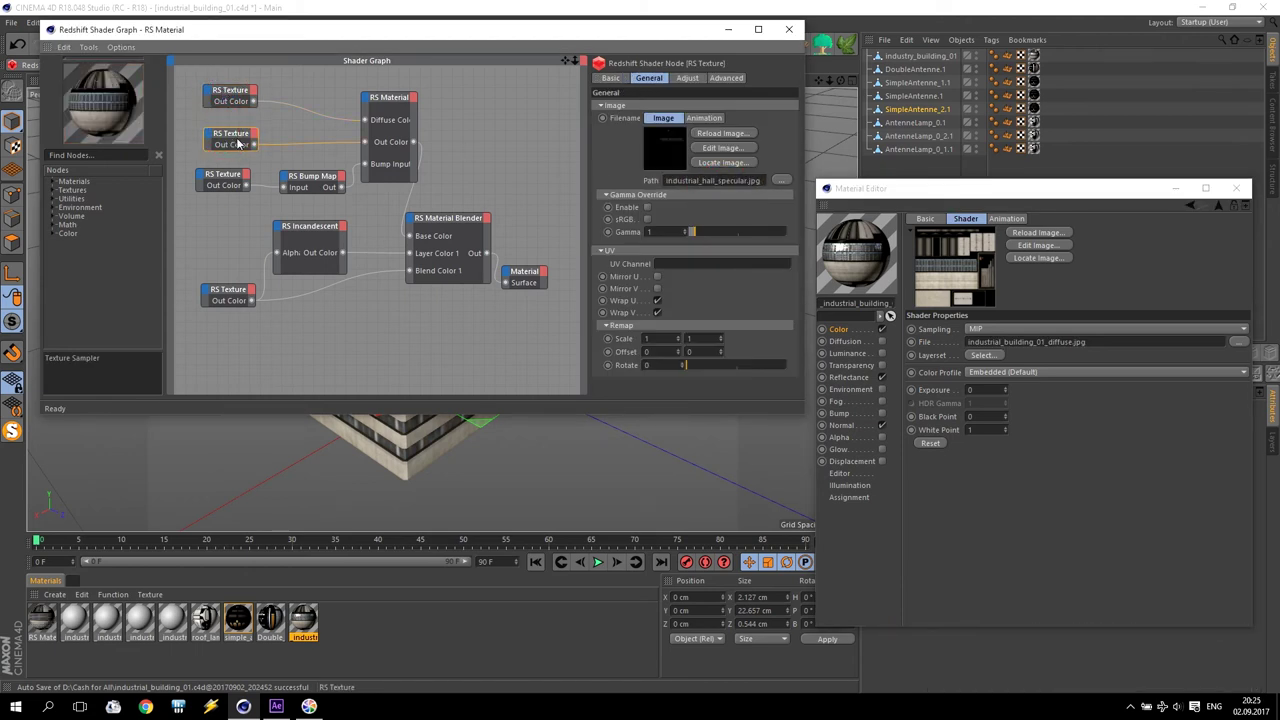
click(845, 377)
click(1060, 592)
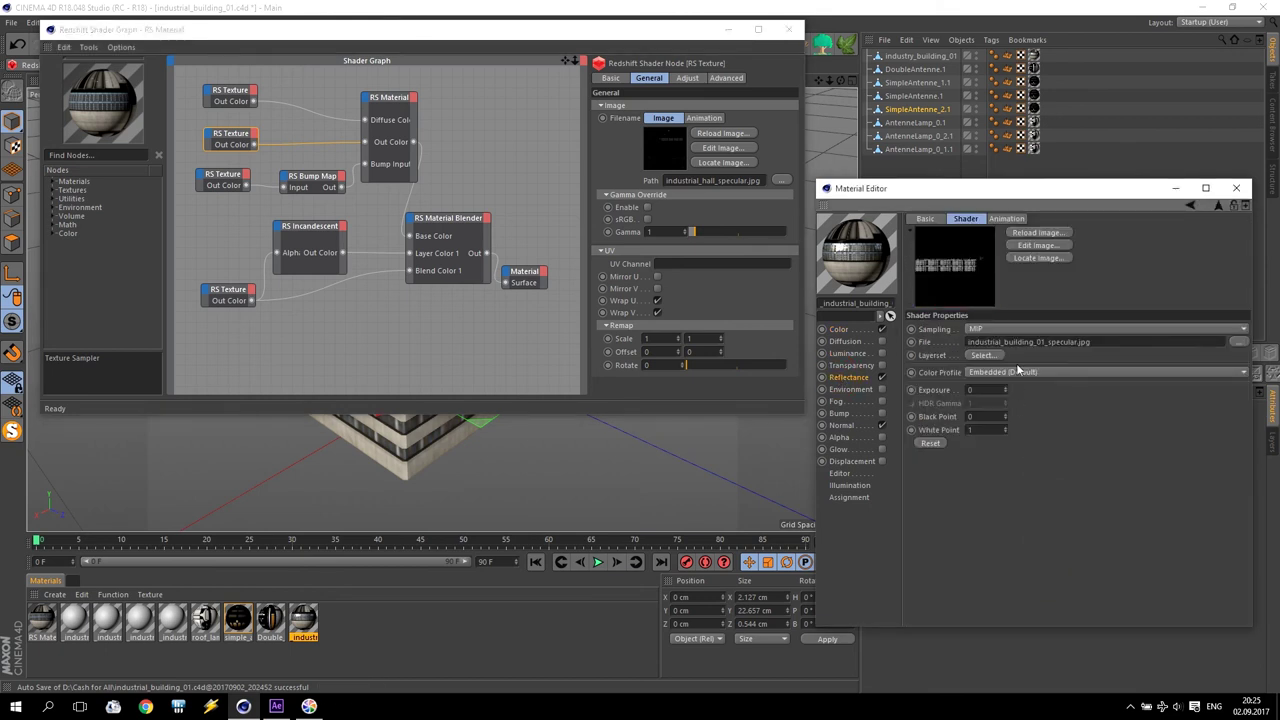
double_click(1021, 341)
key(ctrl+c)
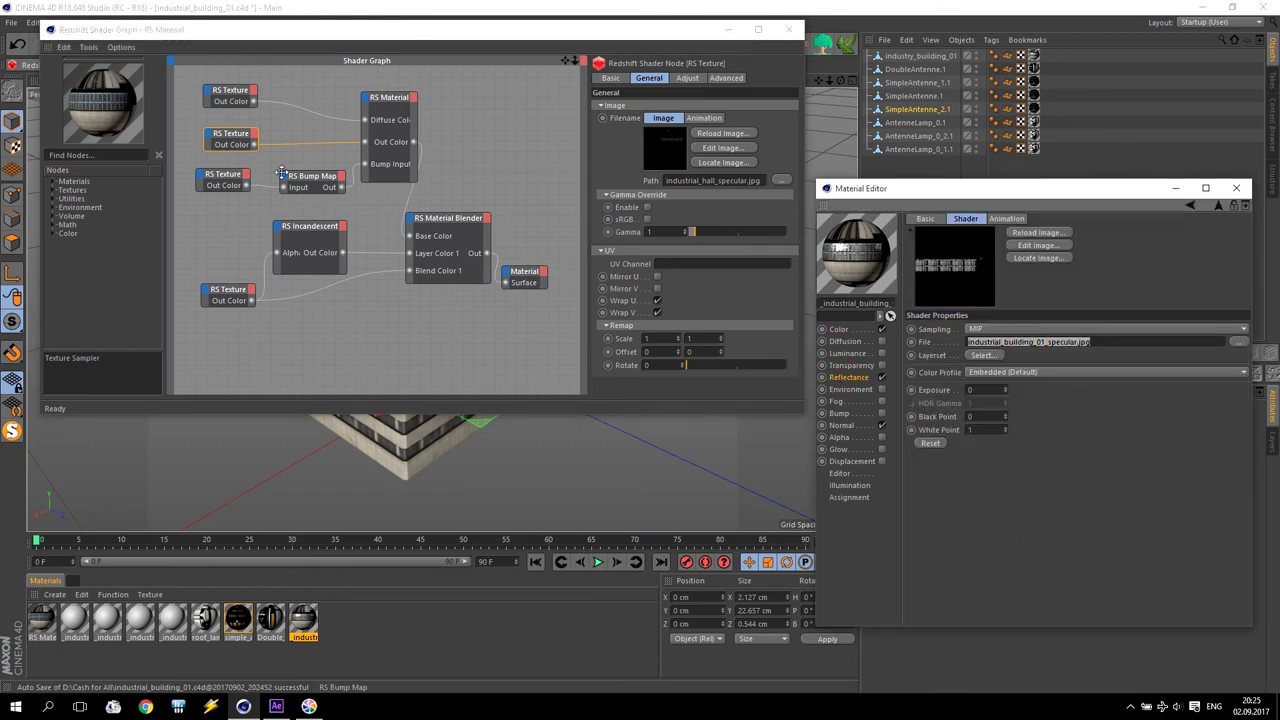
click(728, 200)
double_click(726, 180)
key(ctrl+v)
key(Return)
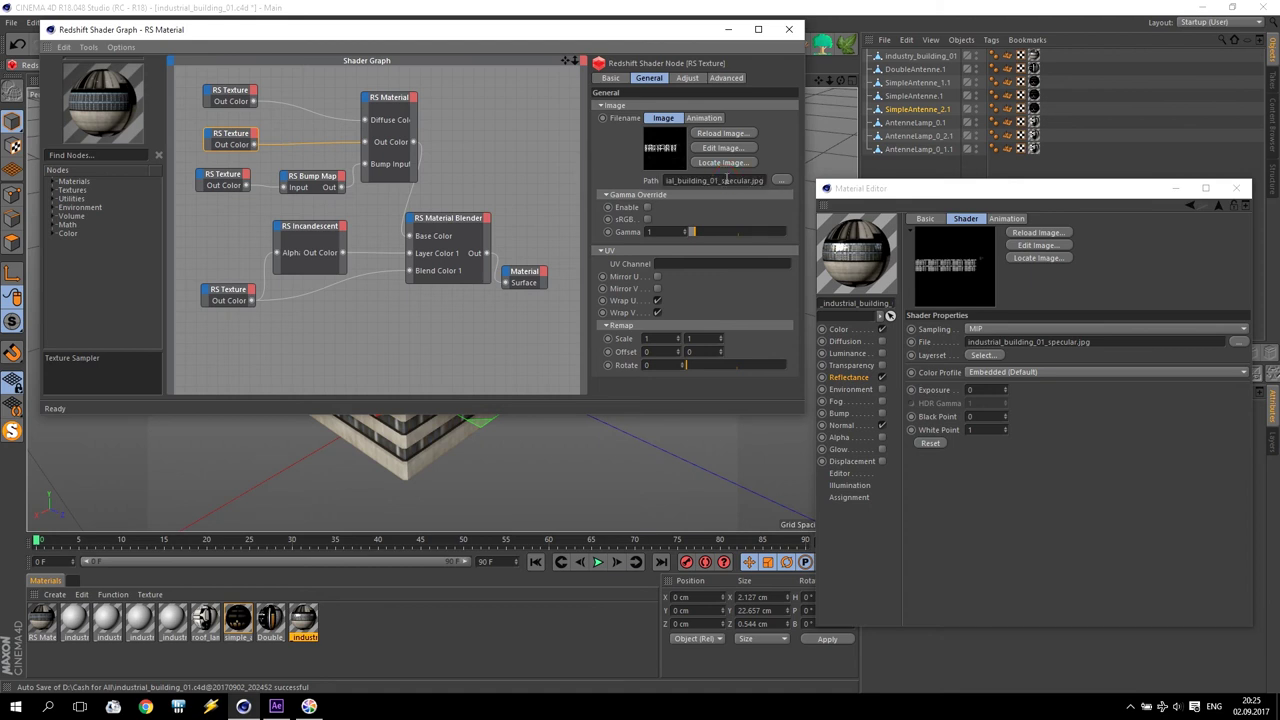
Step: Load industrial_building_01_normal.jpg into the bump texture node's empty path
click(226, 177)
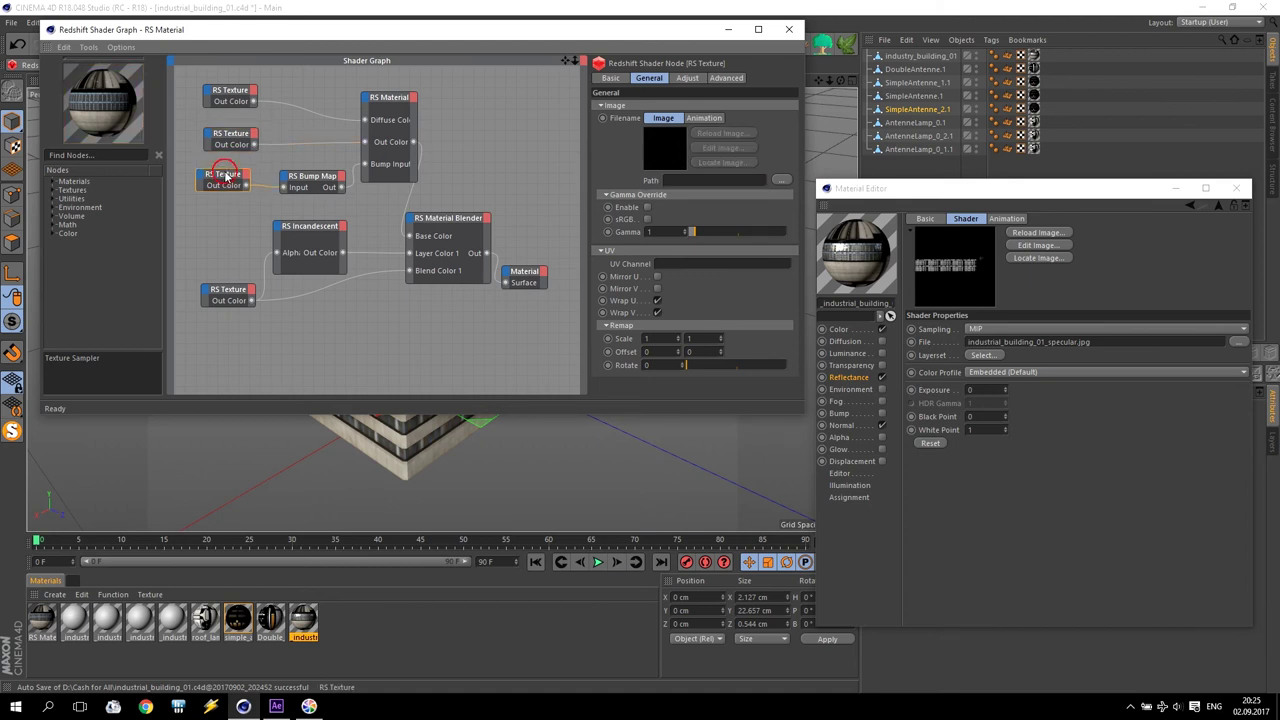
click(842, 425)
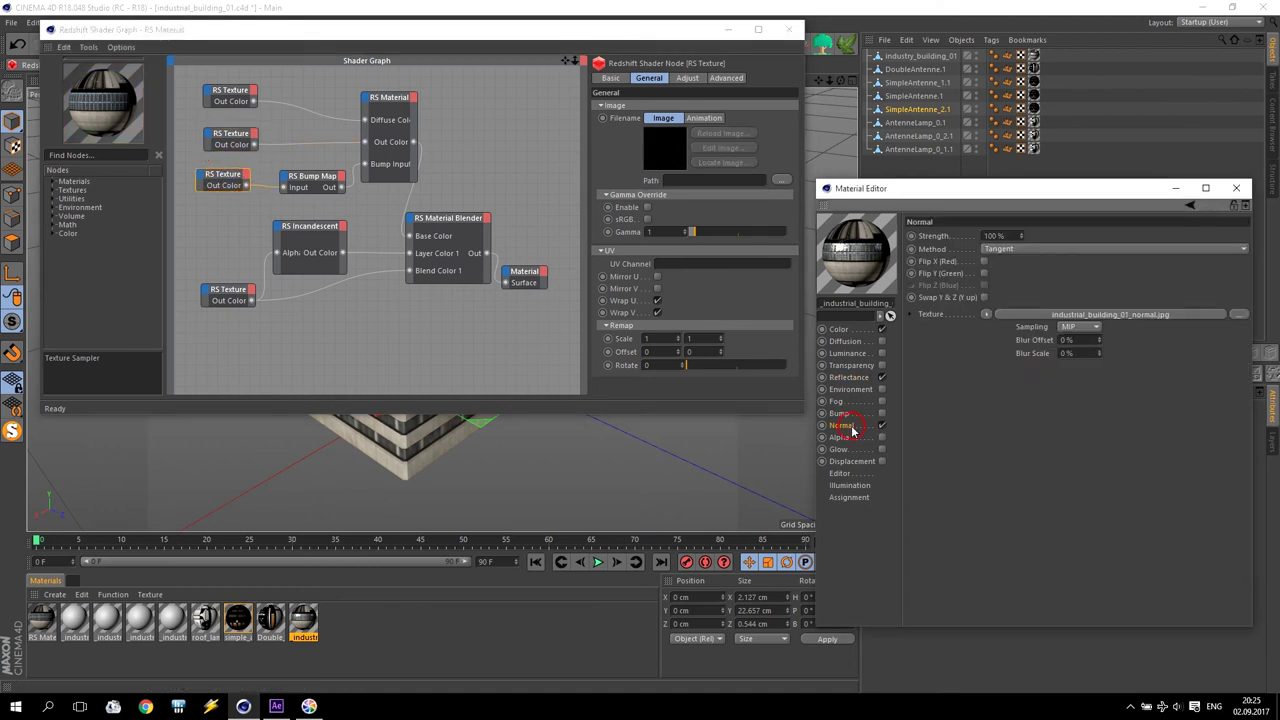
click(1029, 343)
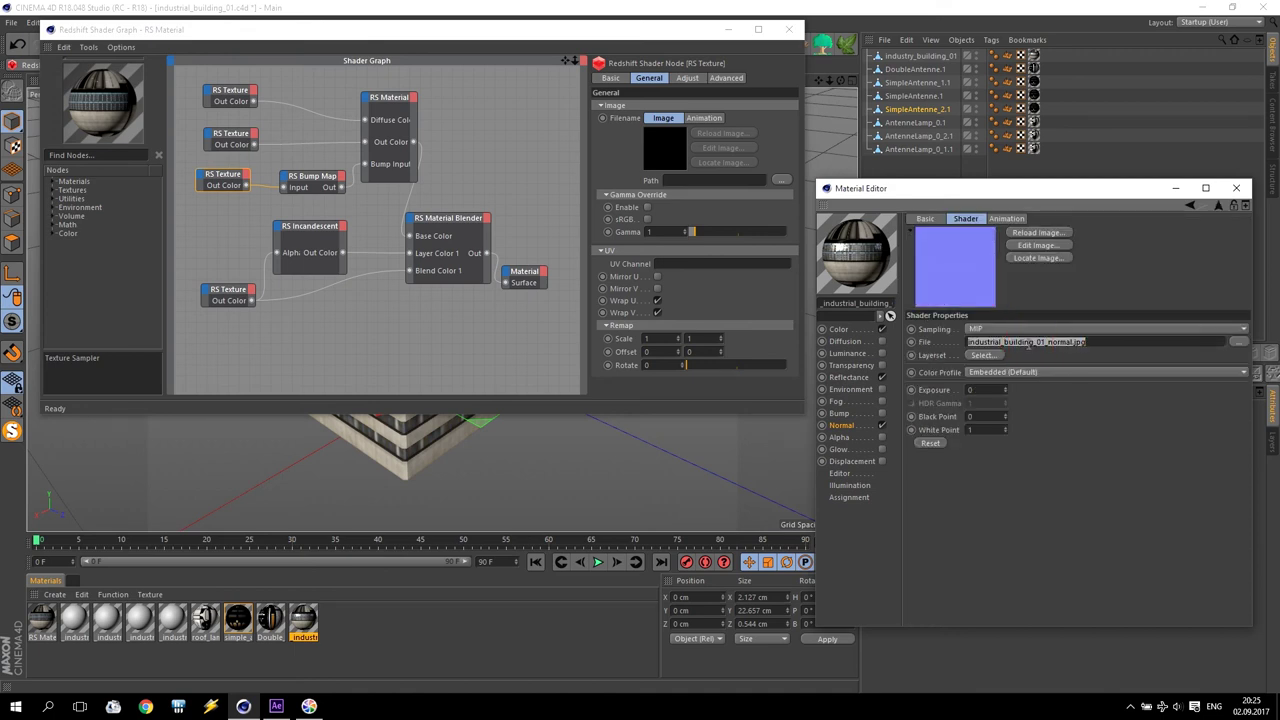
click(222, 175)
click(680, 180)
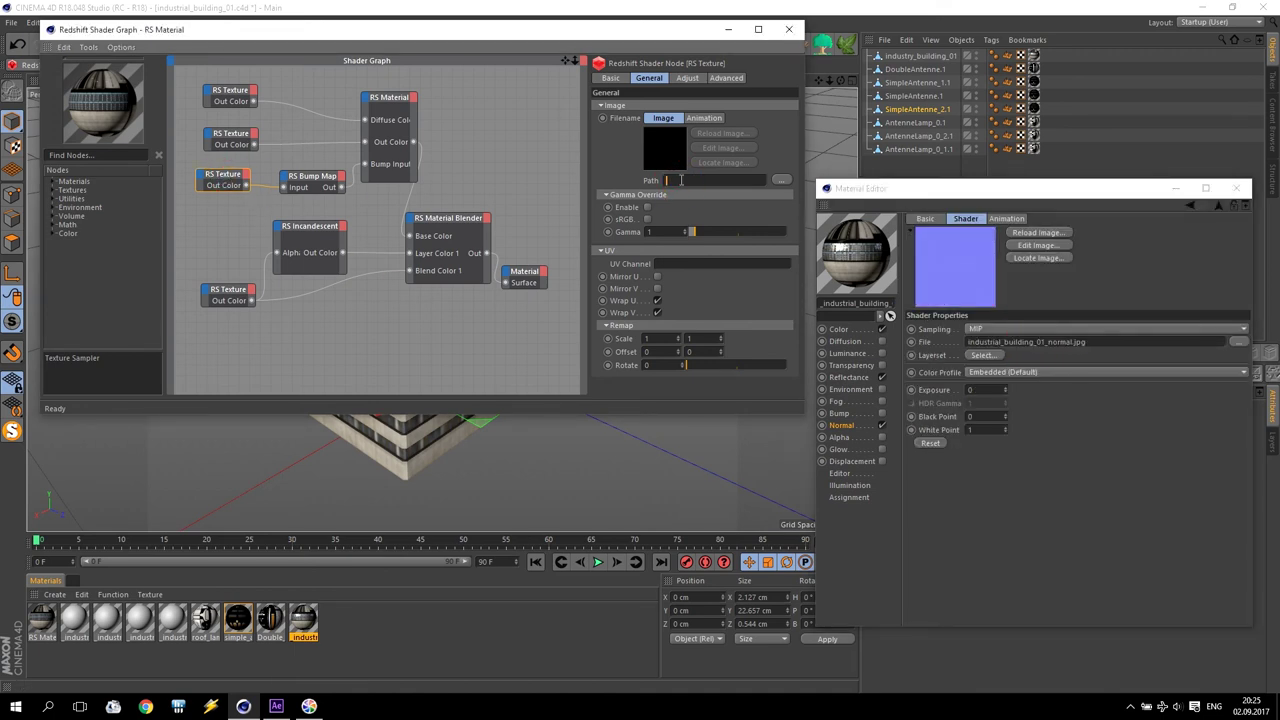
key(ctrl+v)
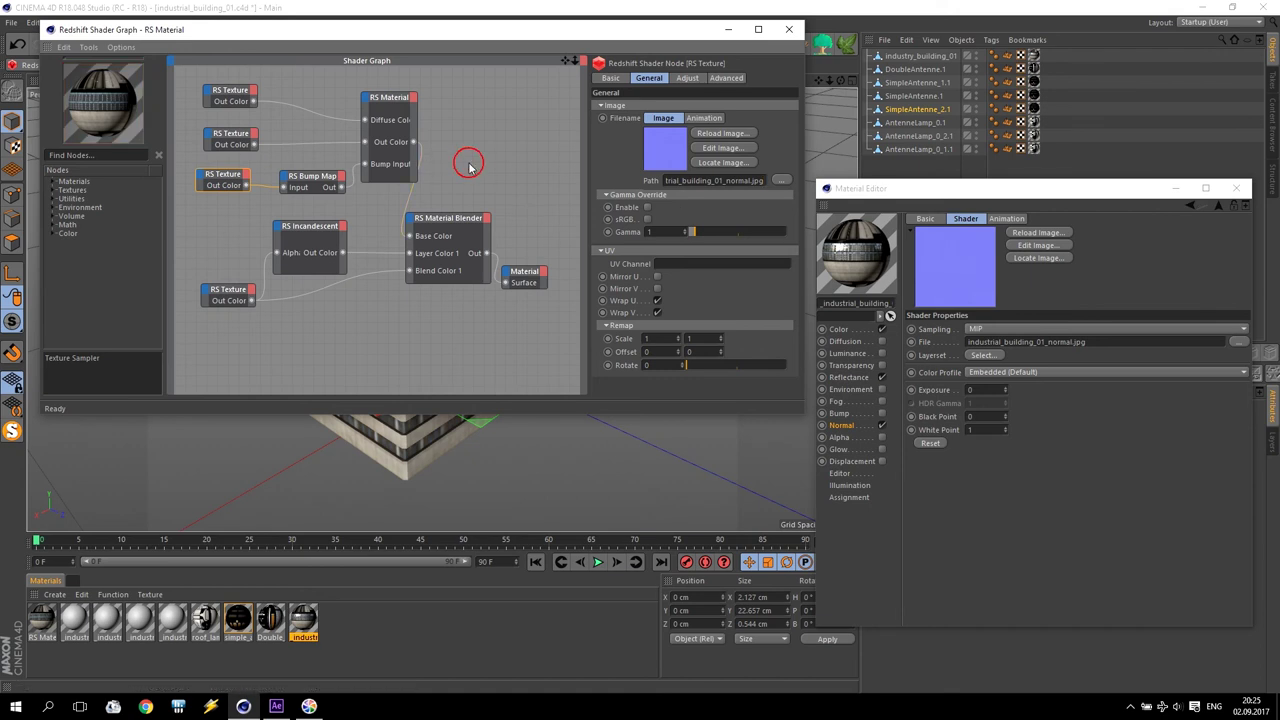
click(469, 166)
click(210, 180)
Step: Confirm the blend-colour texture node uses industrial_building_01_illumination.jpg, then reselect the RS Material
click(848, 354)
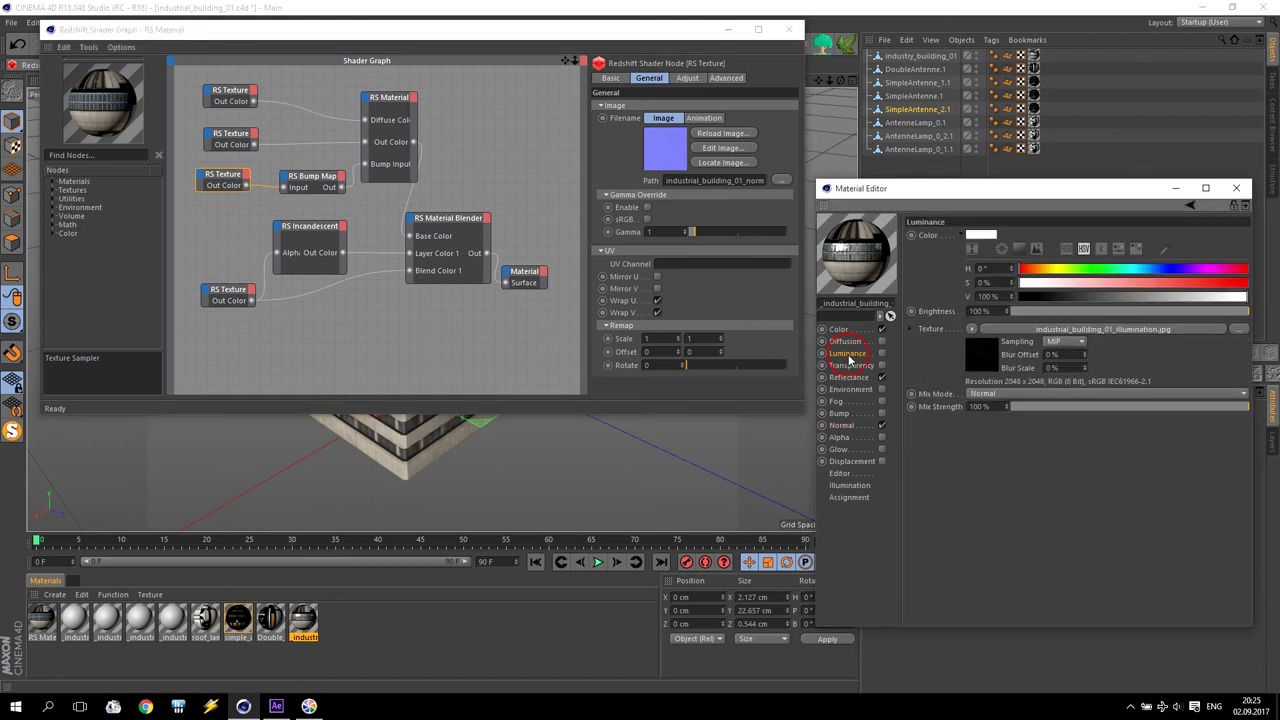
click(1053, 331)
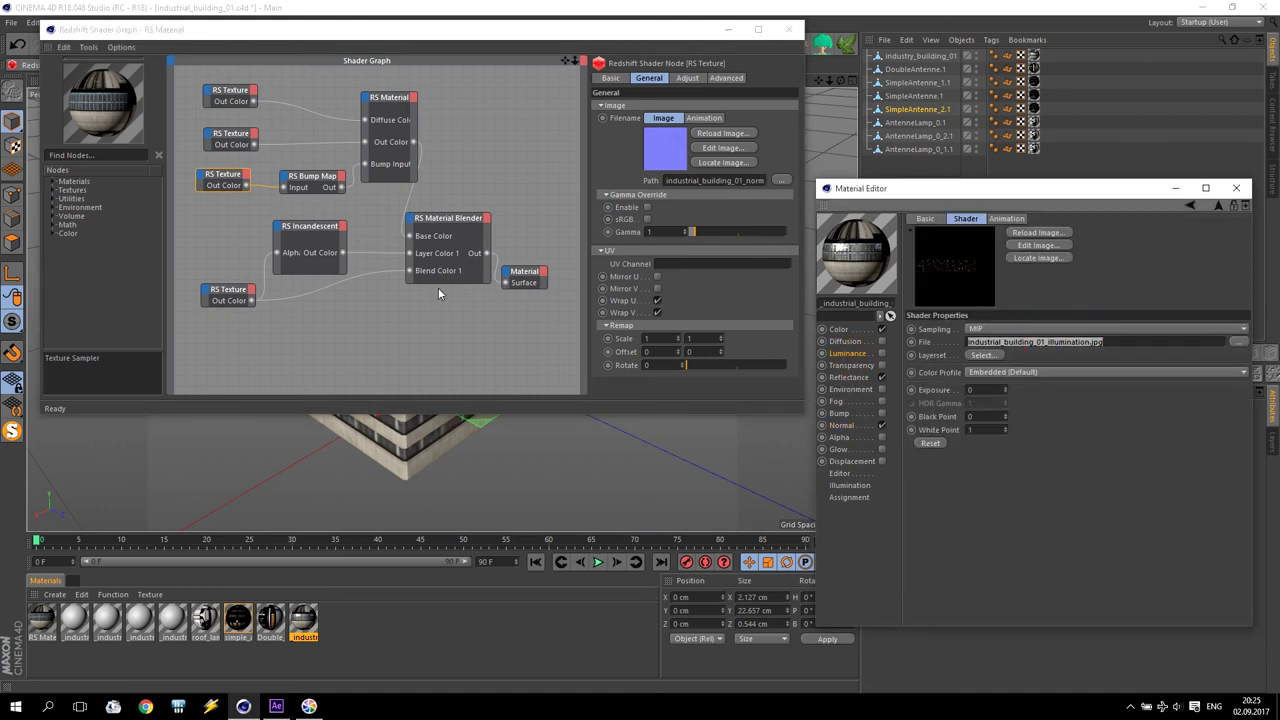
click(228, 291)
click(703, 180)
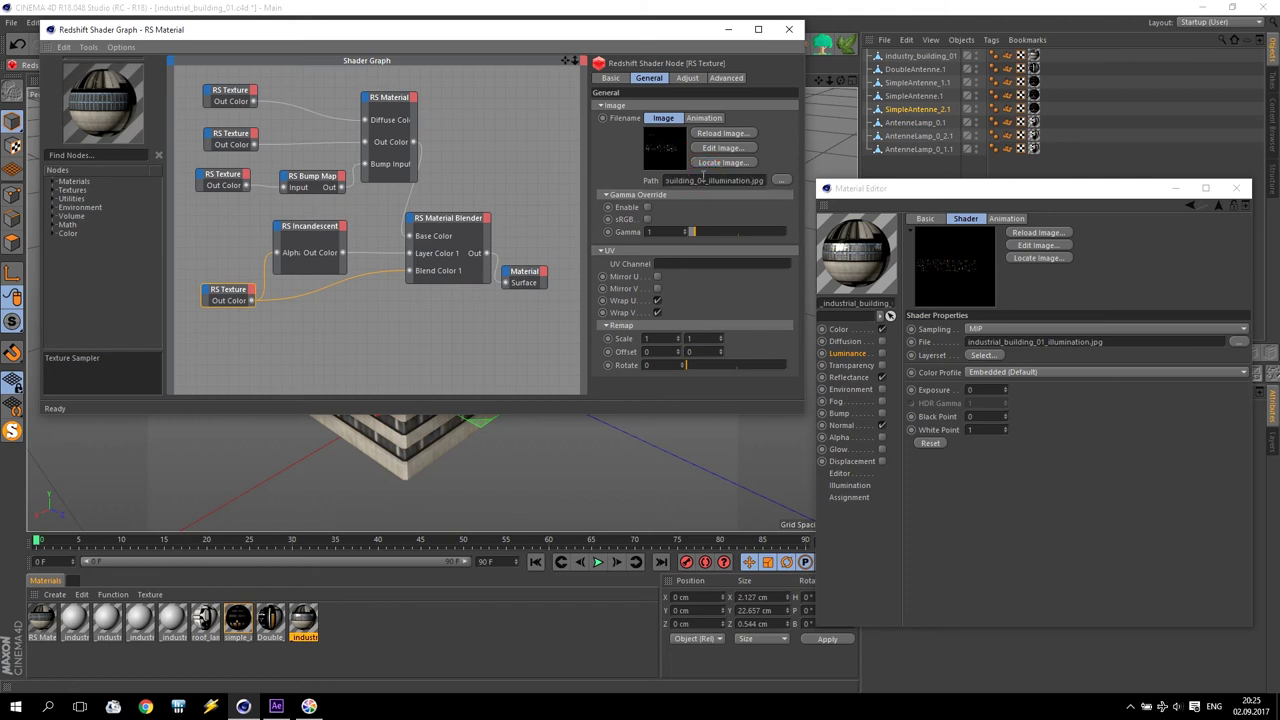
click(459, 144)
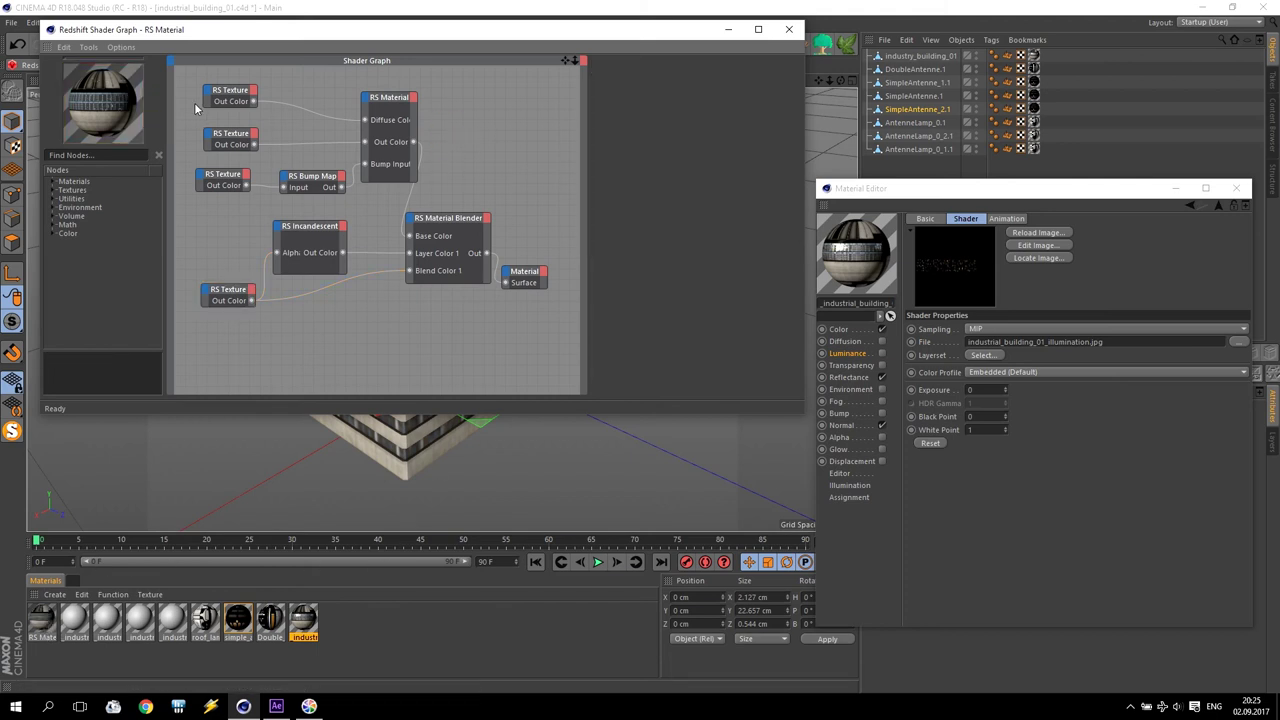
click(40, 619)
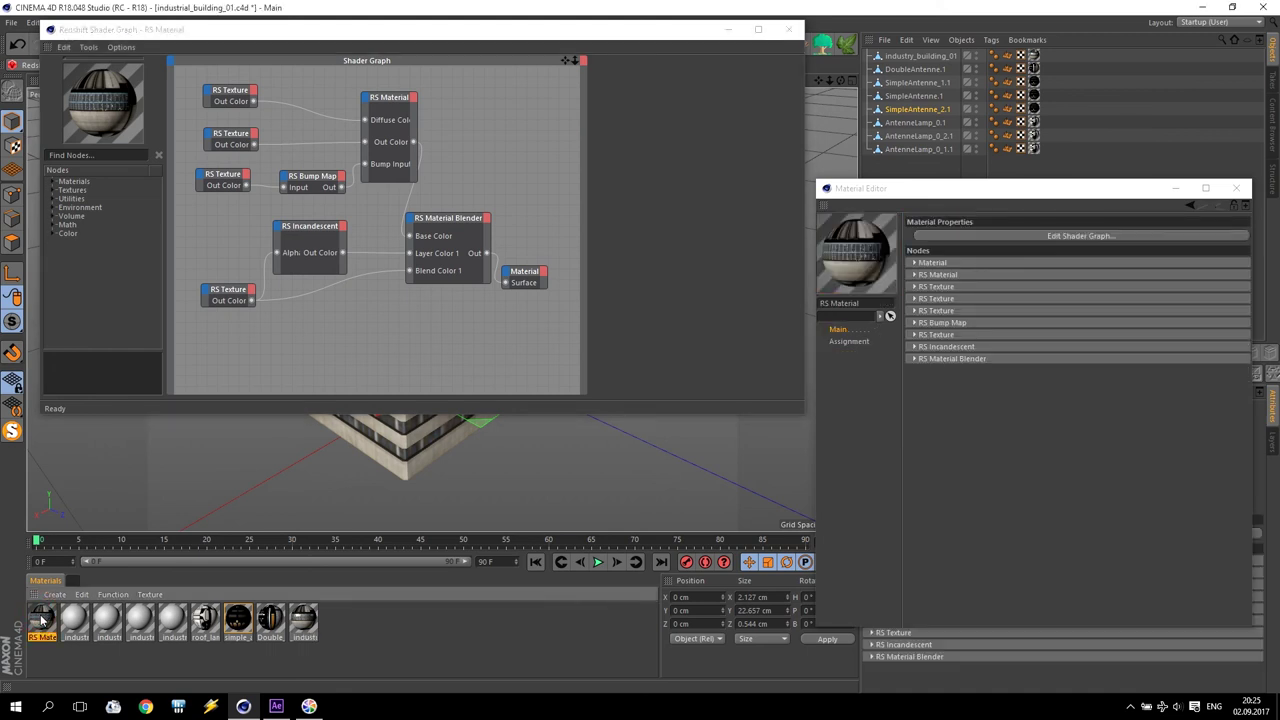
Step: Drag the RS Material to the last slot of the material list and close the Shader Graph
drag(42, 625, 307, 624)
drag(307, 624, 304, 620)
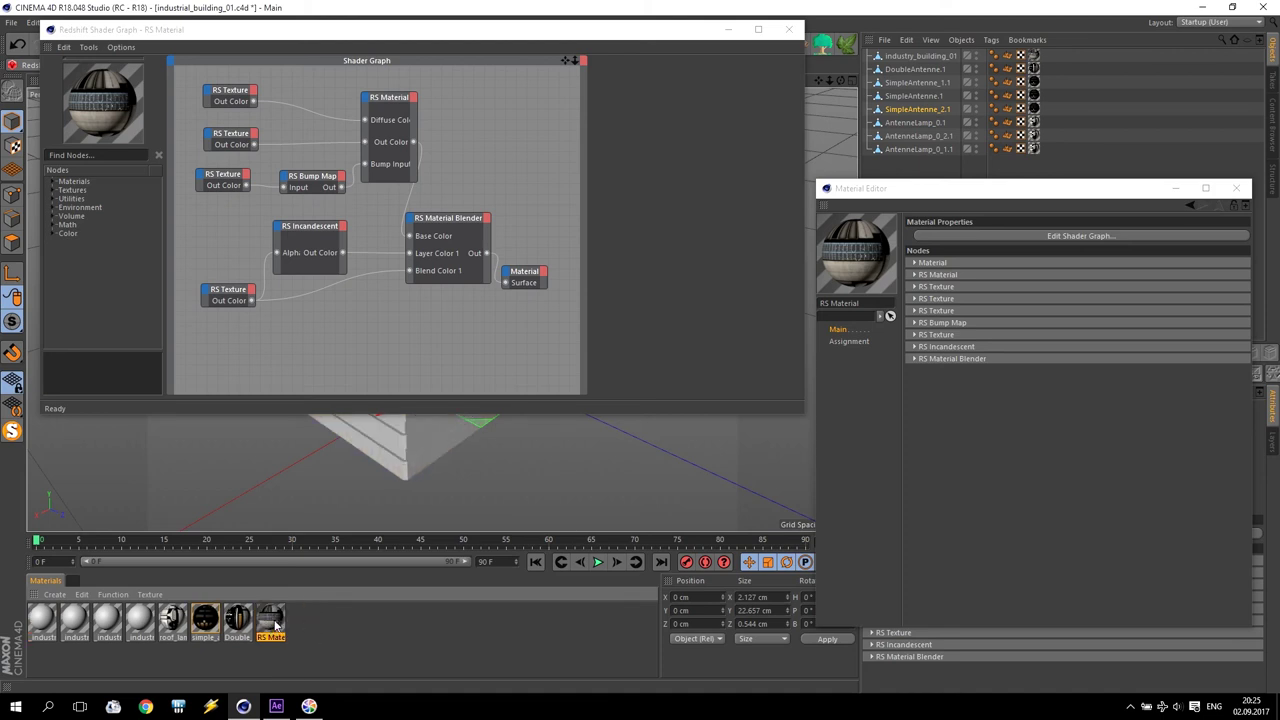
click(789, 29)
click(591, 22)
Step: In industrial_hall, clear the wrongly pasted path on the hall material's bump texture node
click(624, 337)
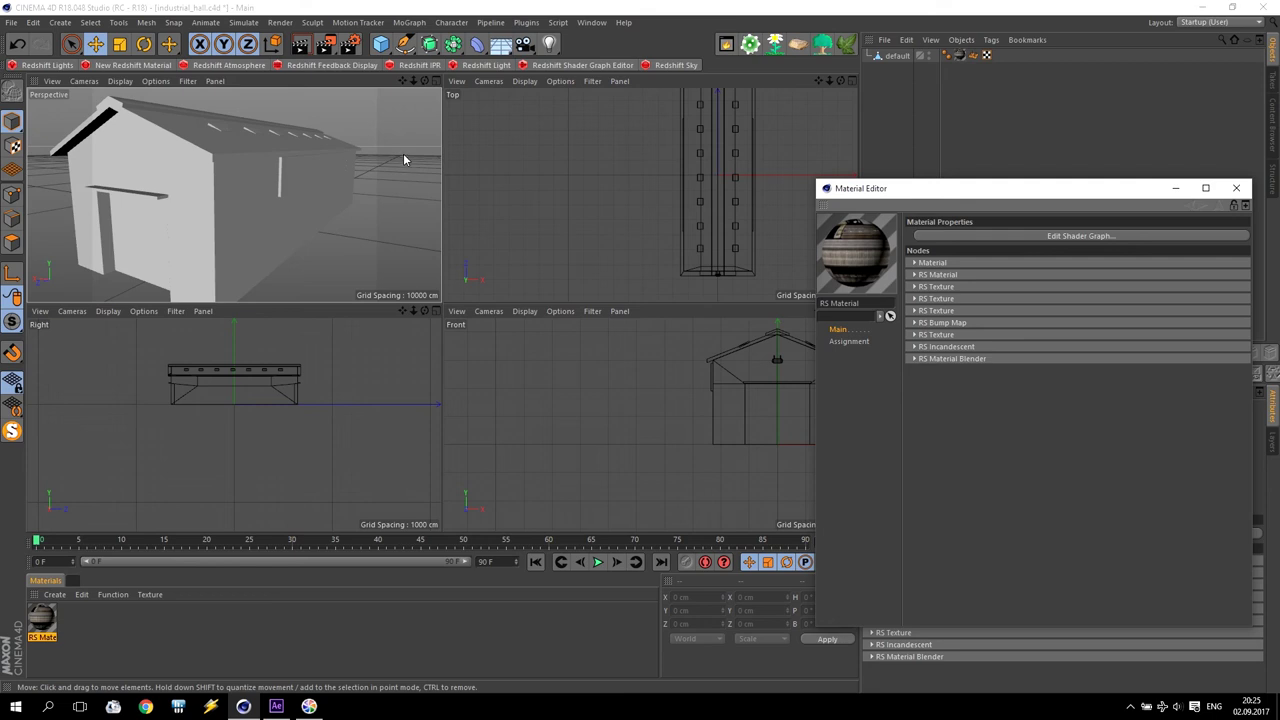
click(920, 238)
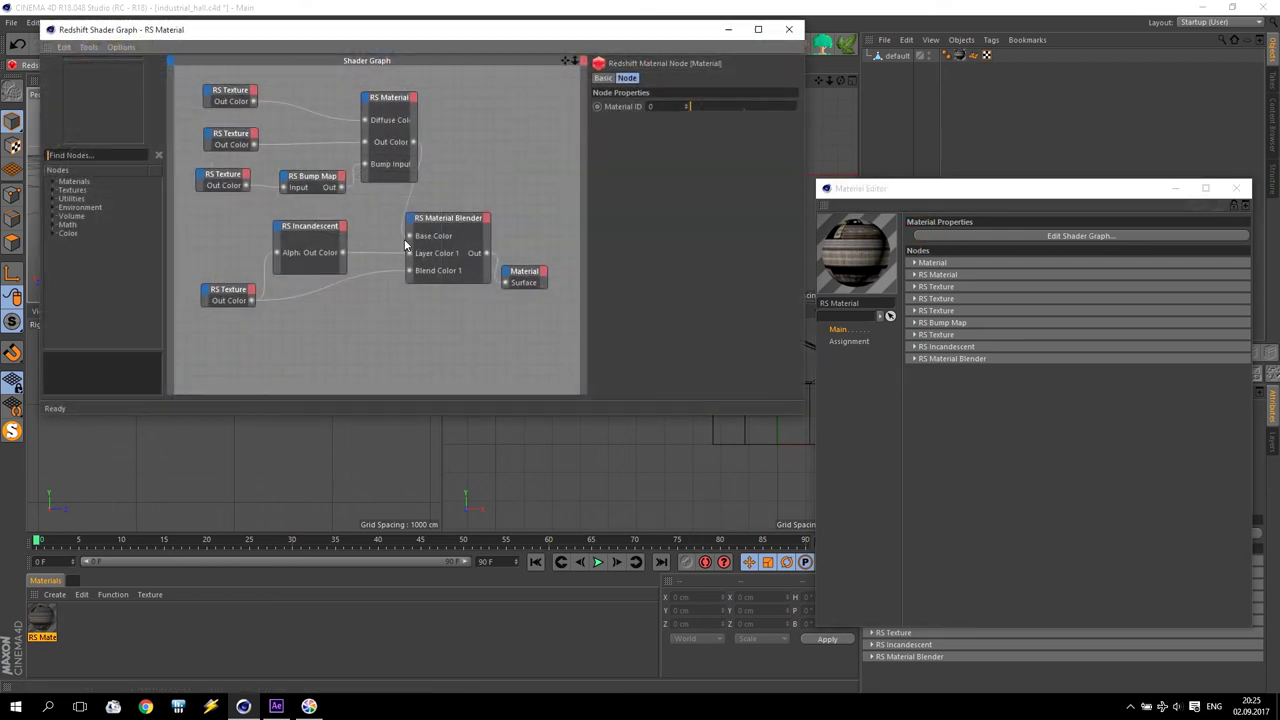
click(235, 178)
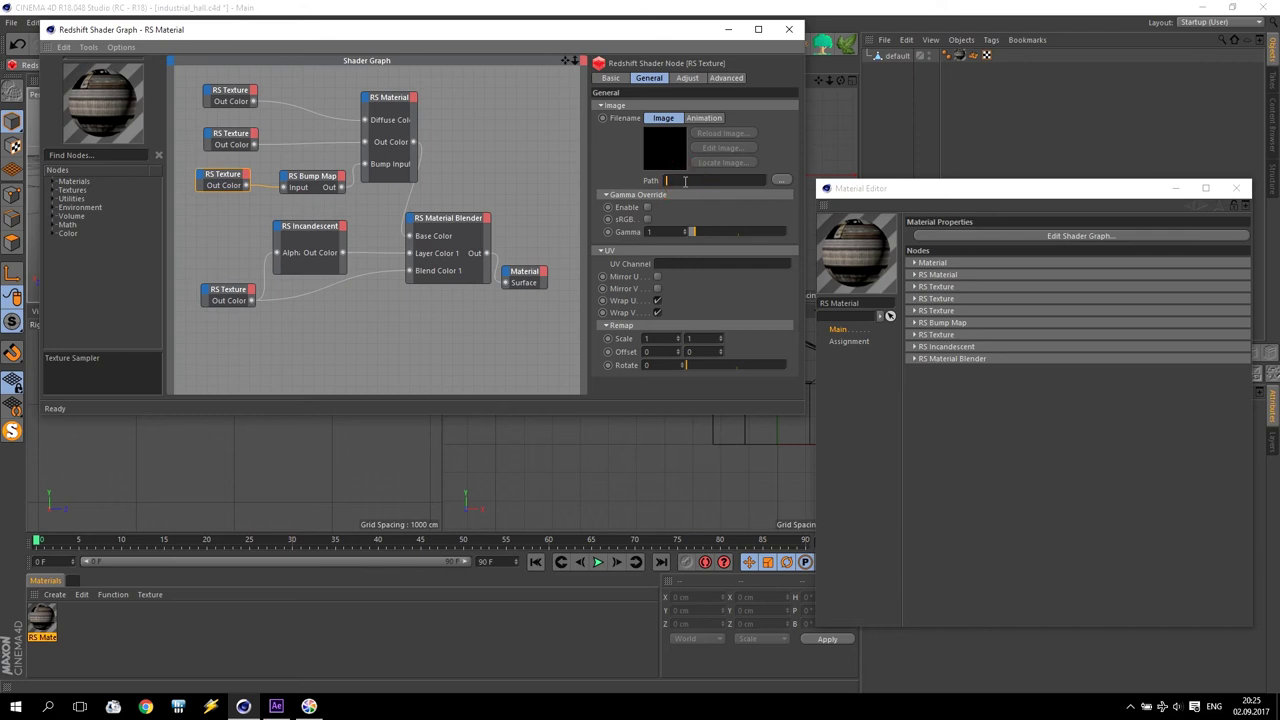
key(ctrl+v)
key(Return)
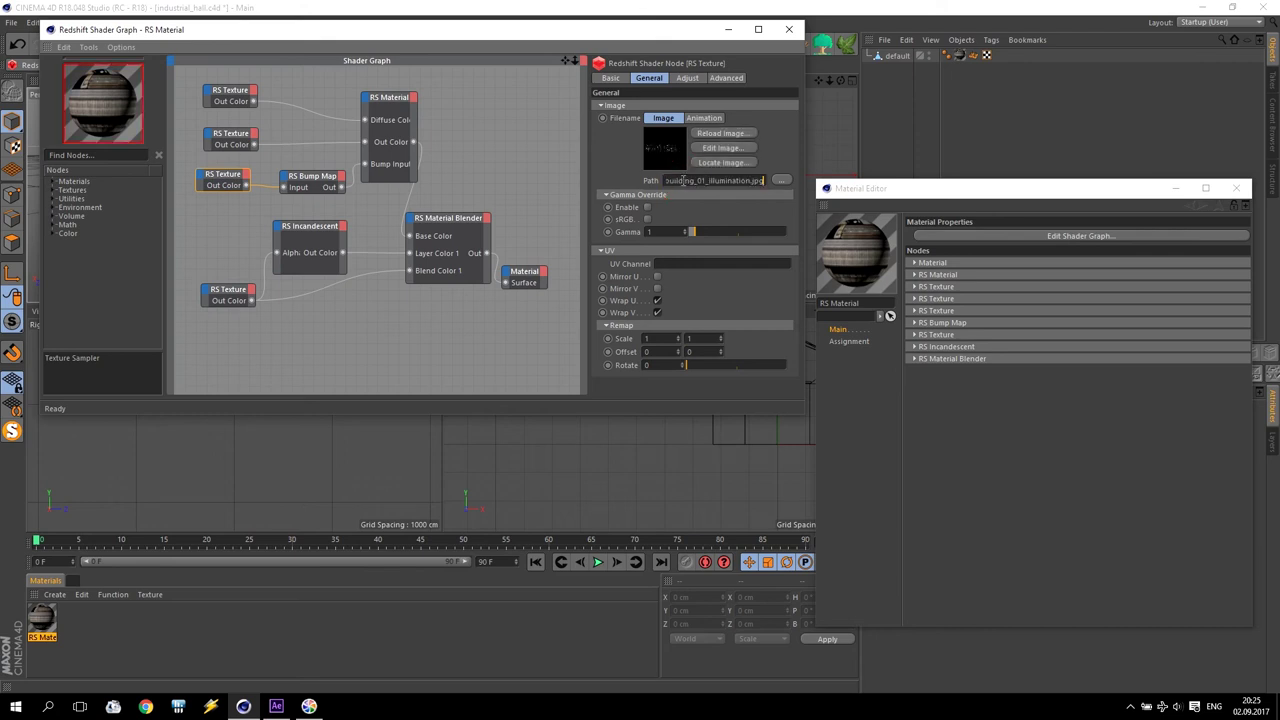
drag(762, 180, 434, 181)
key(BackSpace)
key(BackSpace)
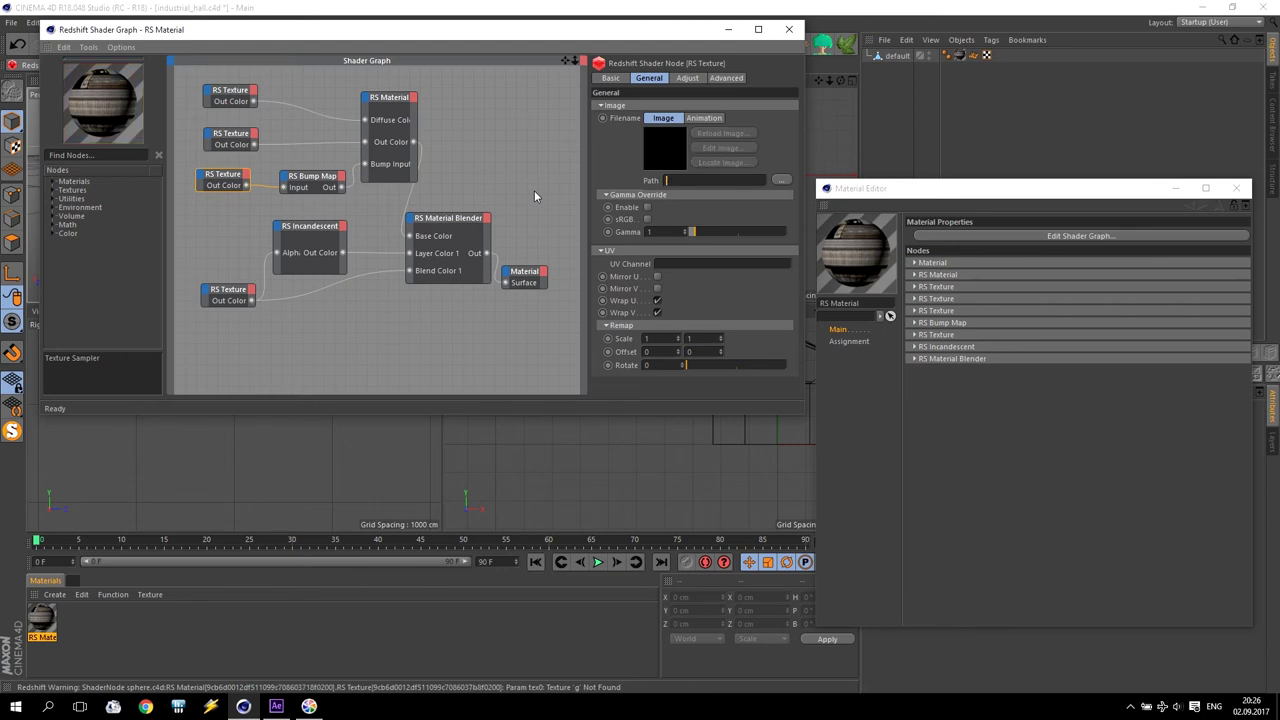
Step: Browse from This PC to E: > Programs > Metropolitan > buildings_alternate_files > tex
click(15, 706)
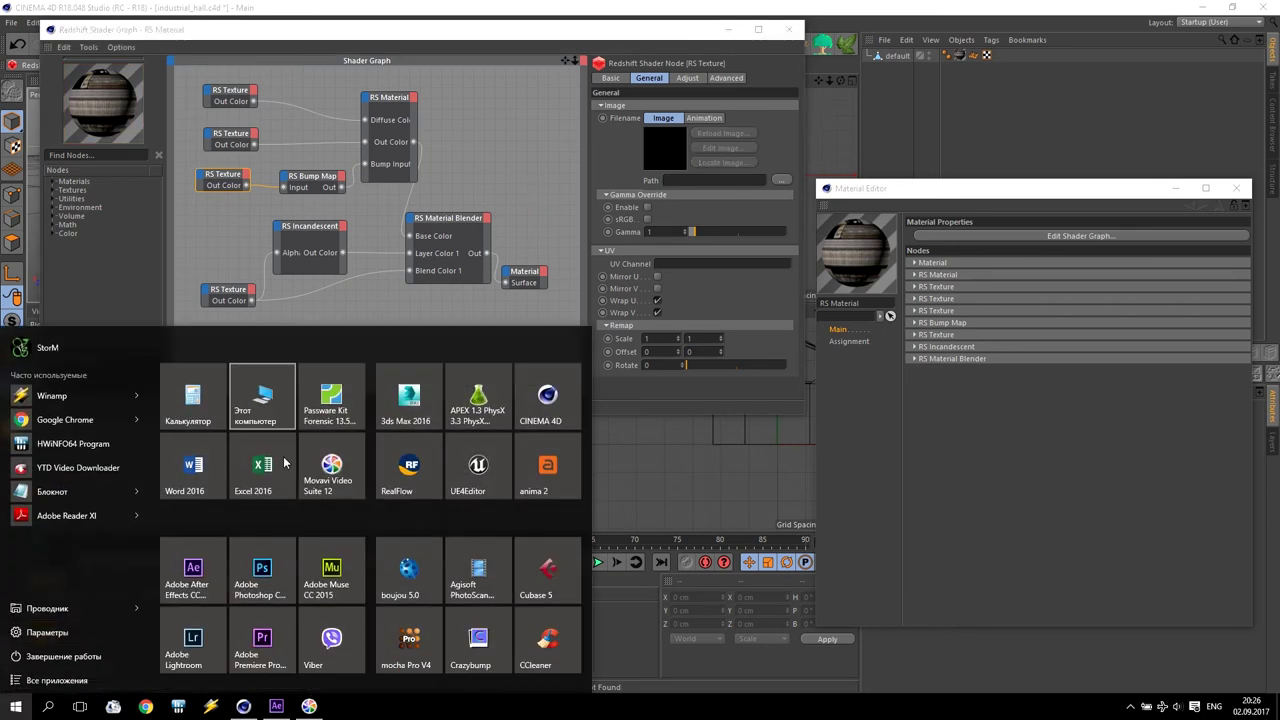
click(262, 394)
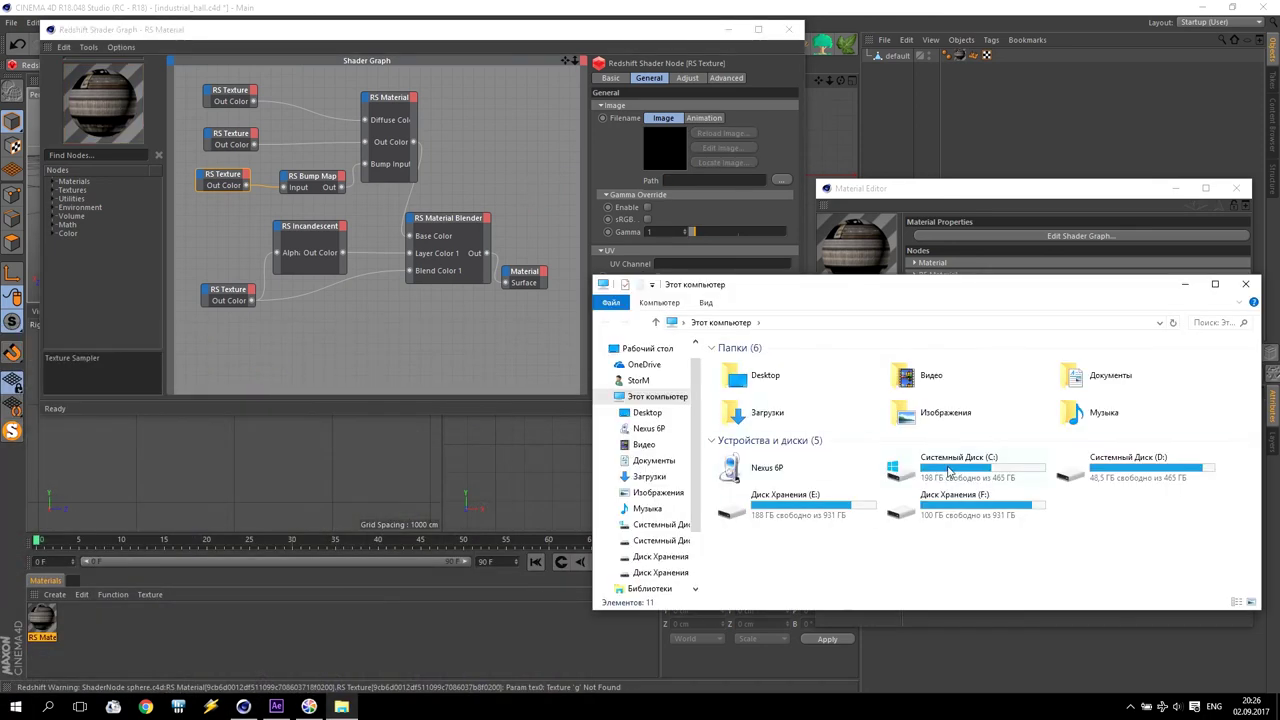
double_click(835, 500)
click(776, 489)
double_click(776, 489)
scroll(835, 553, down, 8)
scroll(835, 553, down, 8)
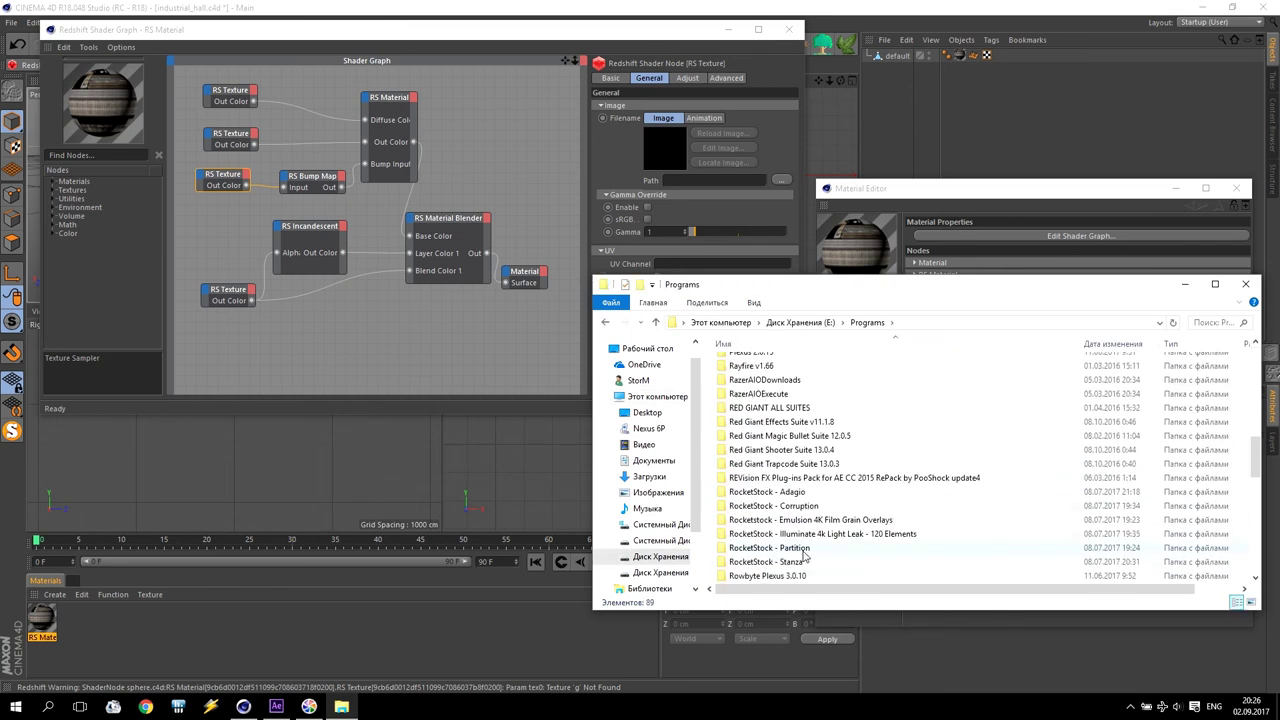
scroll(835, 553, down, 8)
double_click(830, 533)
double_click(790, 363)
double_click(790, 363)
double_click(765, 380)
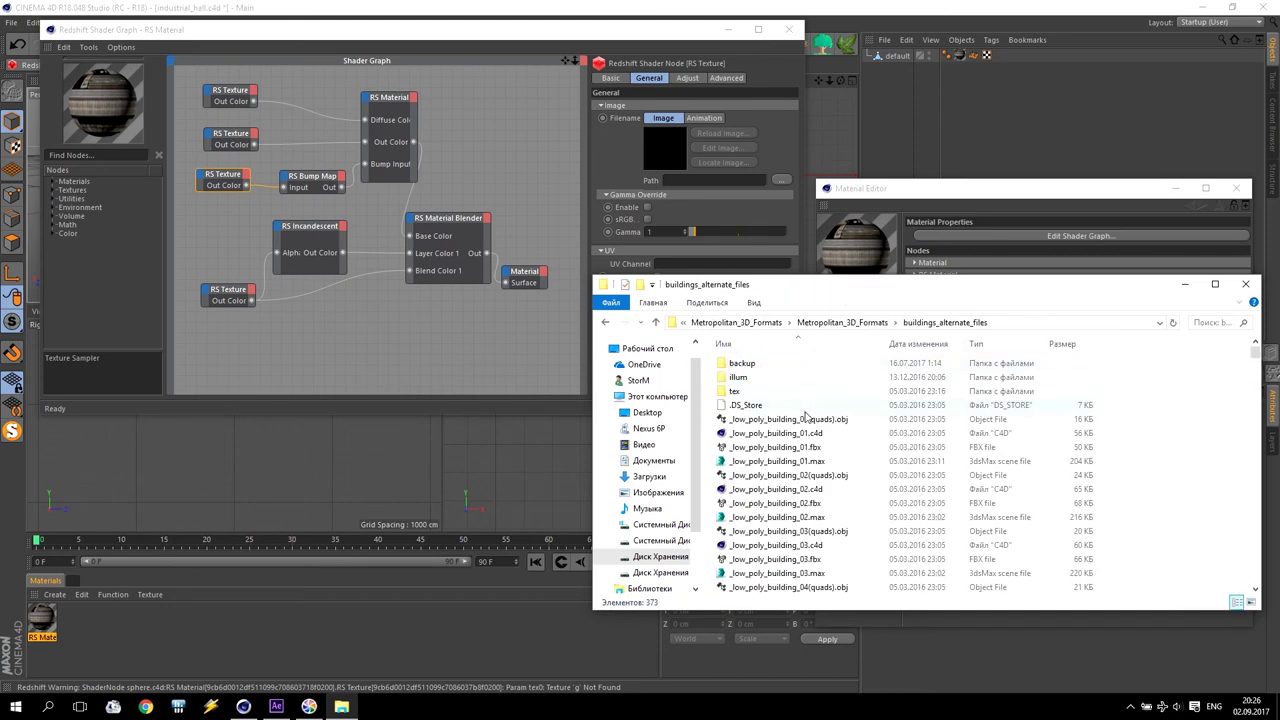
double_click(745, 391)
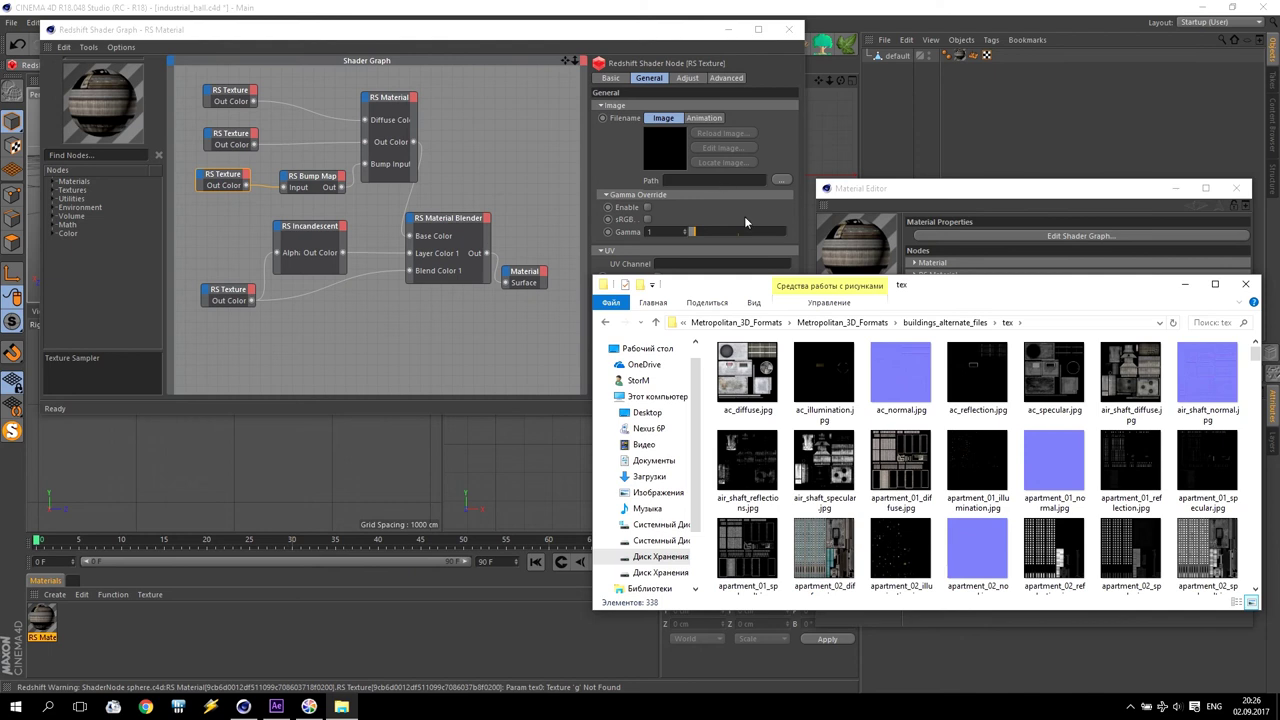
Step: Search 'indu' and drag industrial_hall_normal.jpg onto the bump texture node, then close Explorer
click(1210, 322)
text(indu)
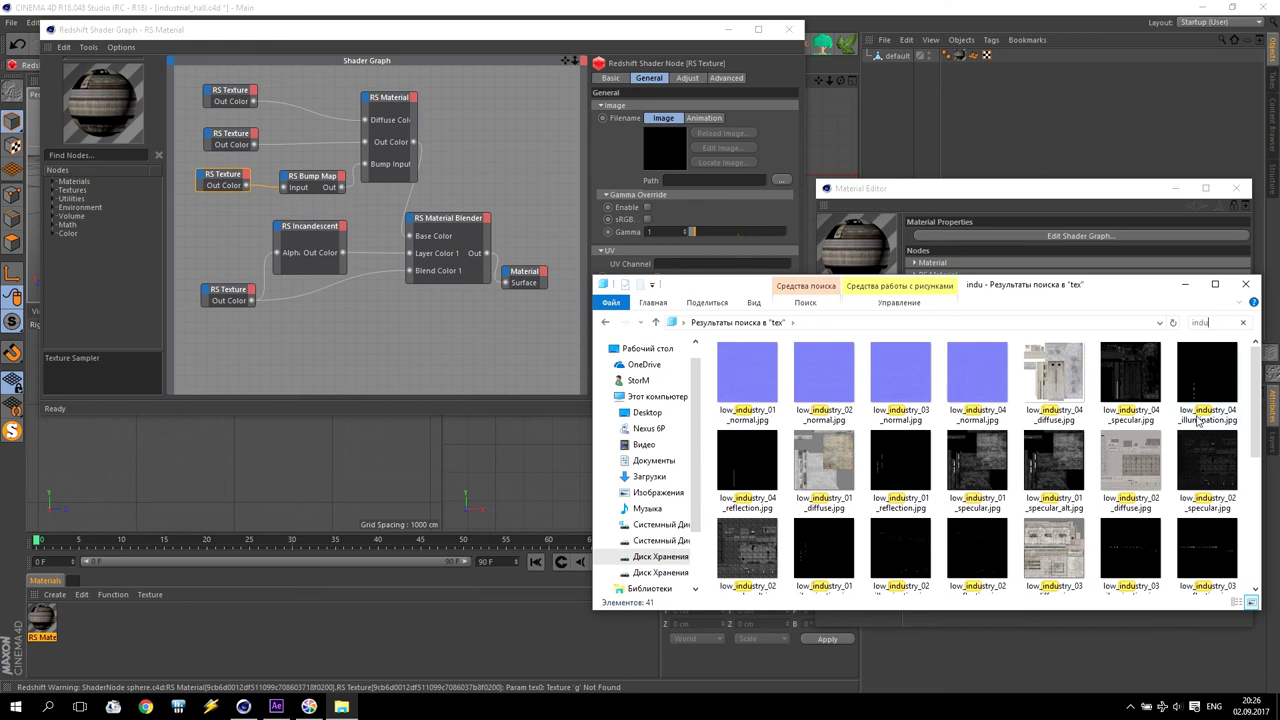
drag(1259, 400, 1265, 545)
click(816, 545)
drag(820, 537, 703, 190)
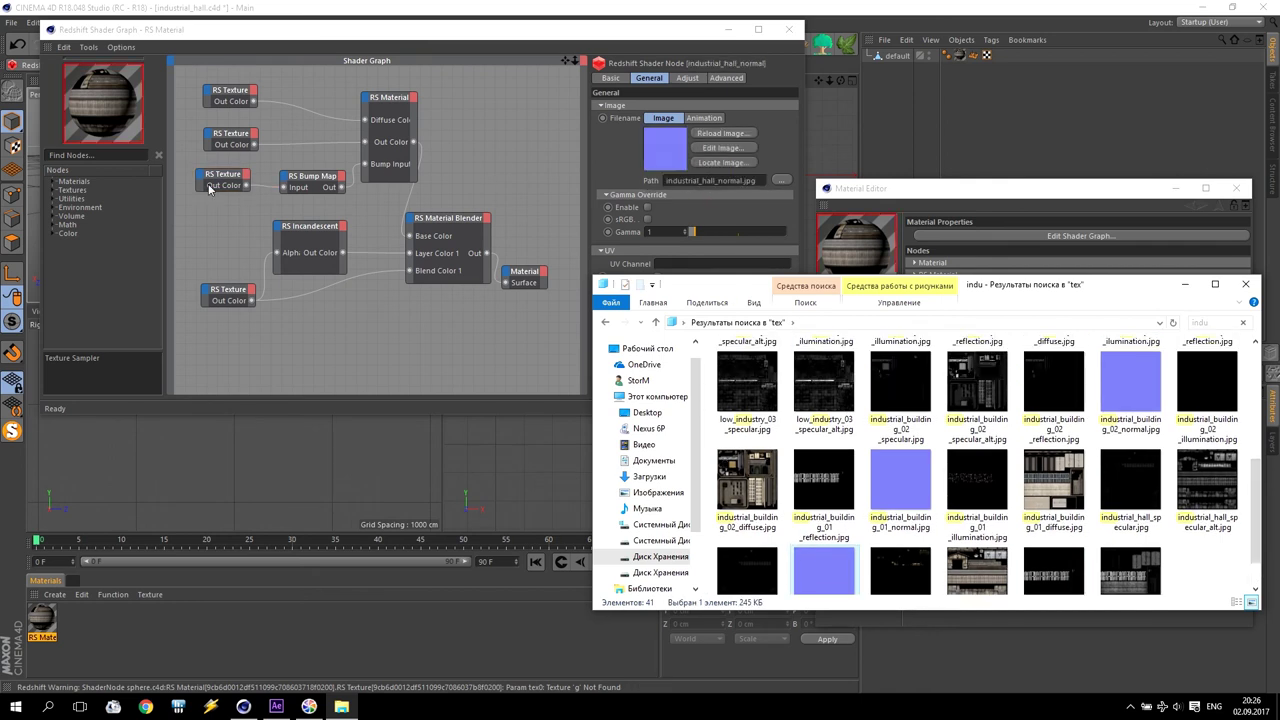
click(1232, 284)
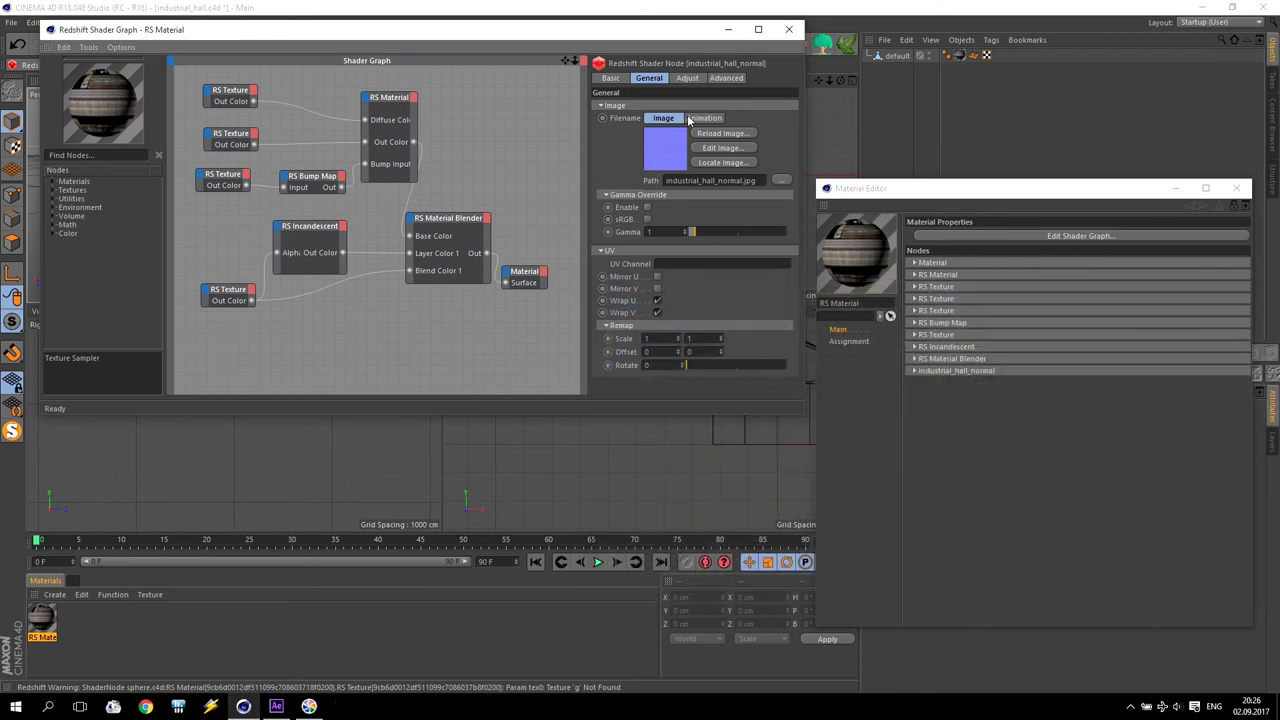
Step: Close the Material Editor and Shader Graph and return to the industrial_building_01 scene
click(1240, 190)
click(789, 29)
click(524, 22)
mouse_move(591, 22)
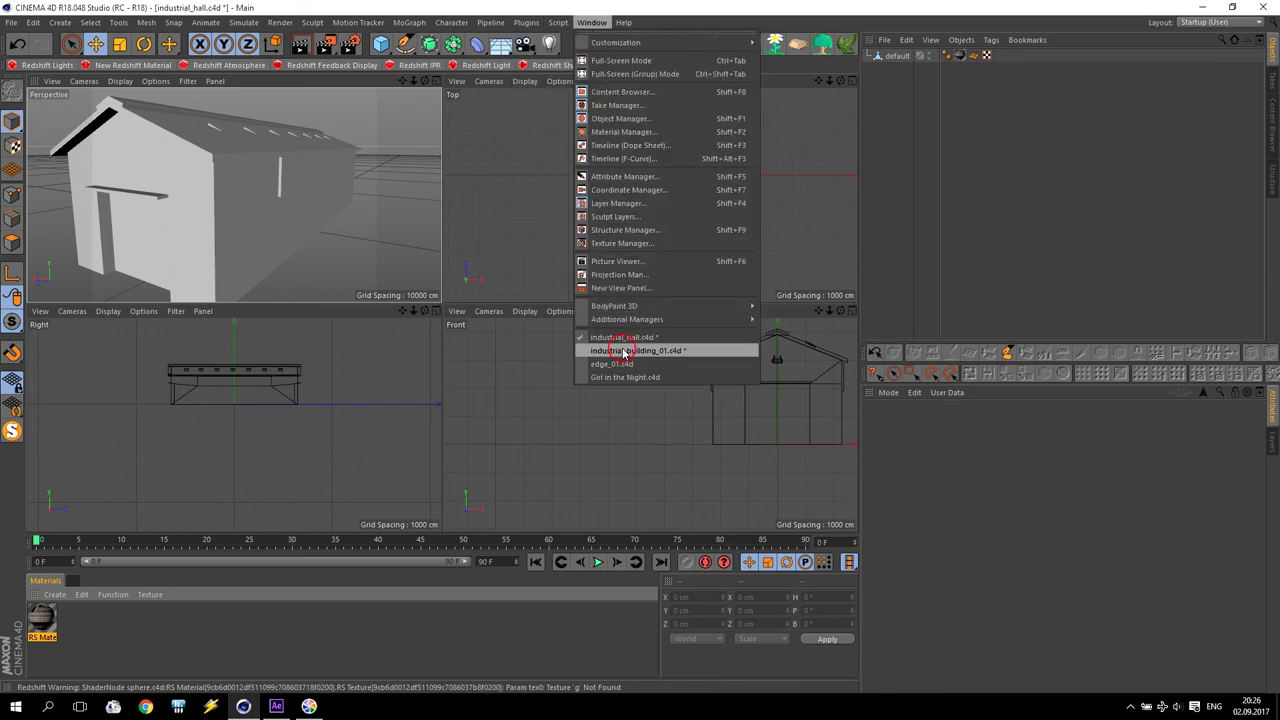
click(624, 352)
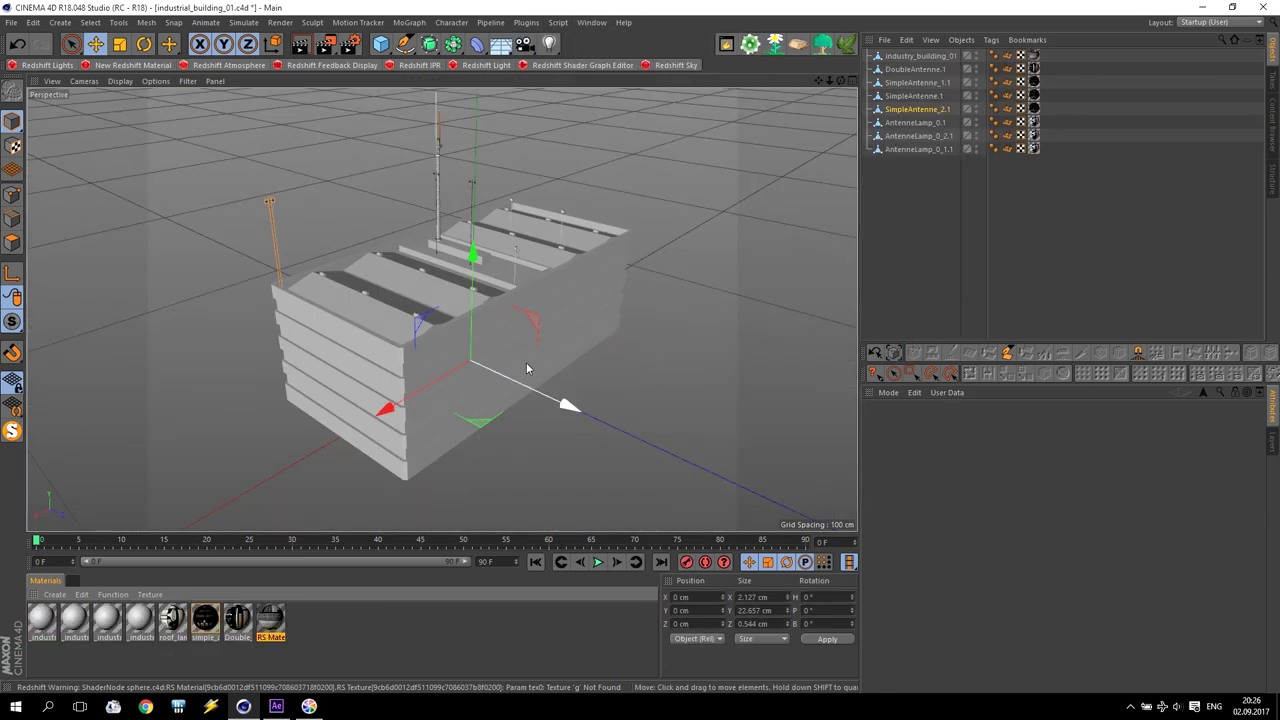
Step: Duplicate the RS Material and open the copy's Redshift Shader Graph
click(270, 625)
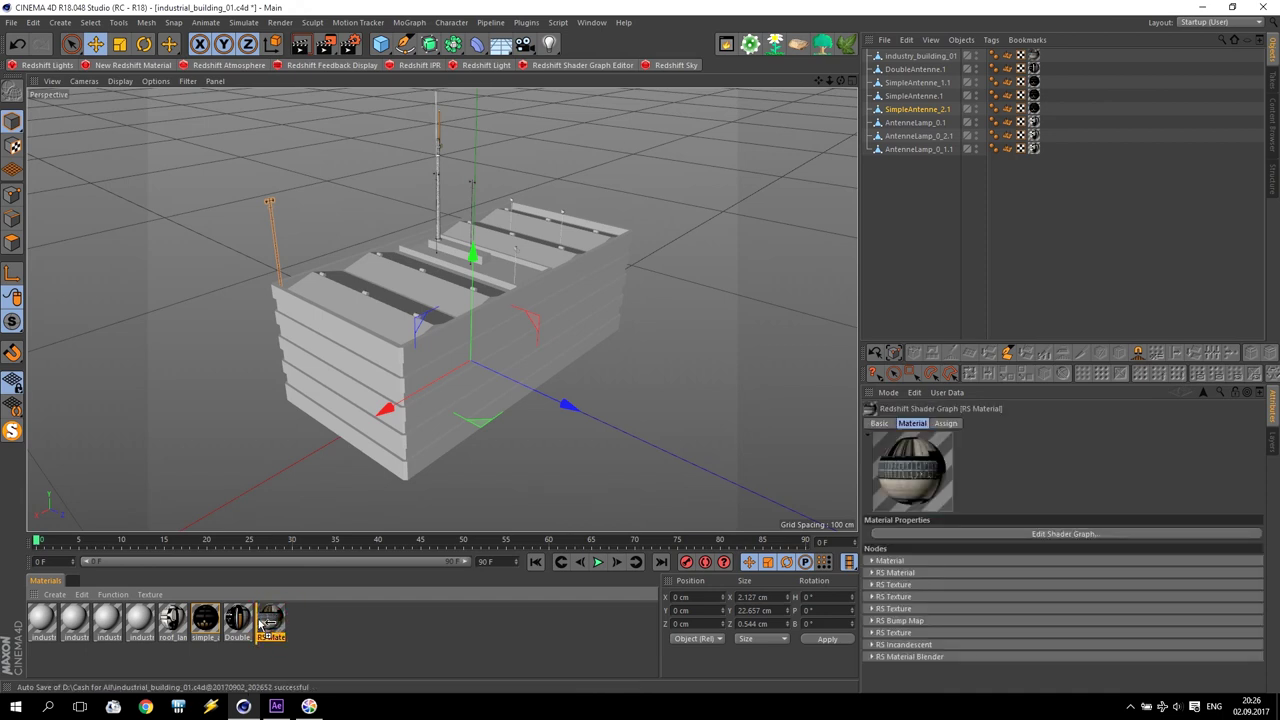
key(ctrl+c)
key(ctrl+v)
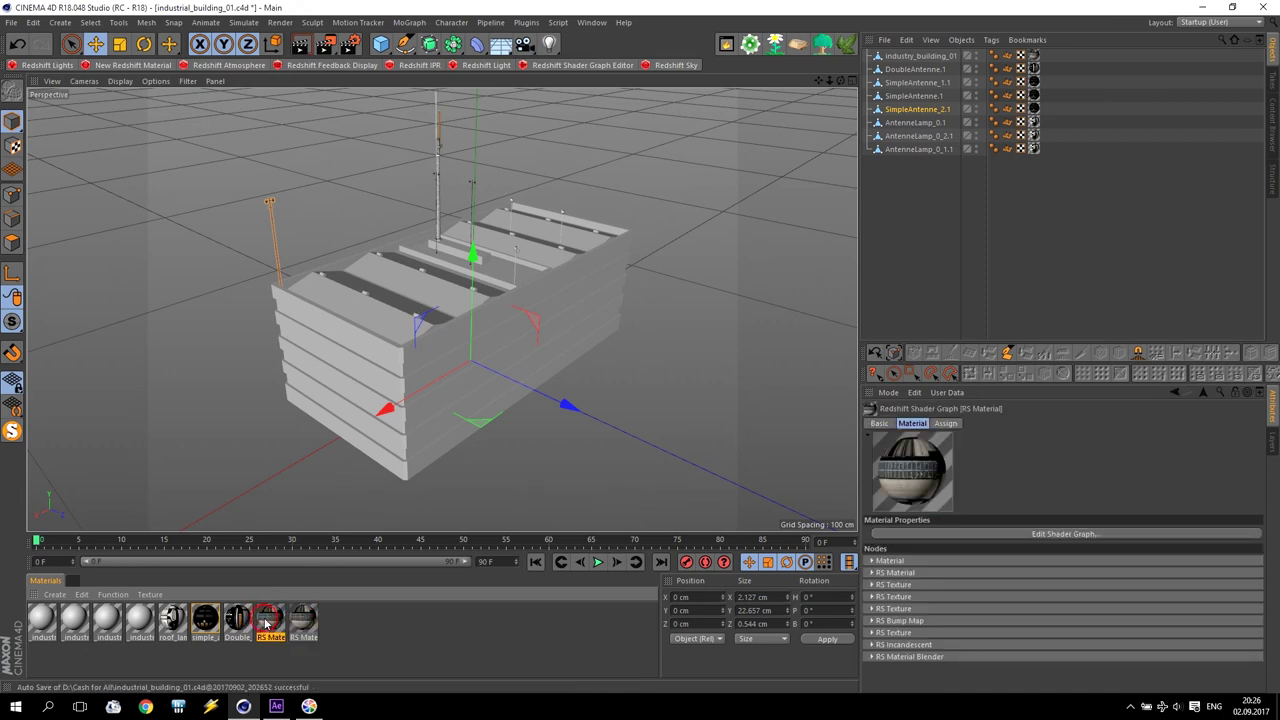
double_click(270, 620)
click(353, 141)
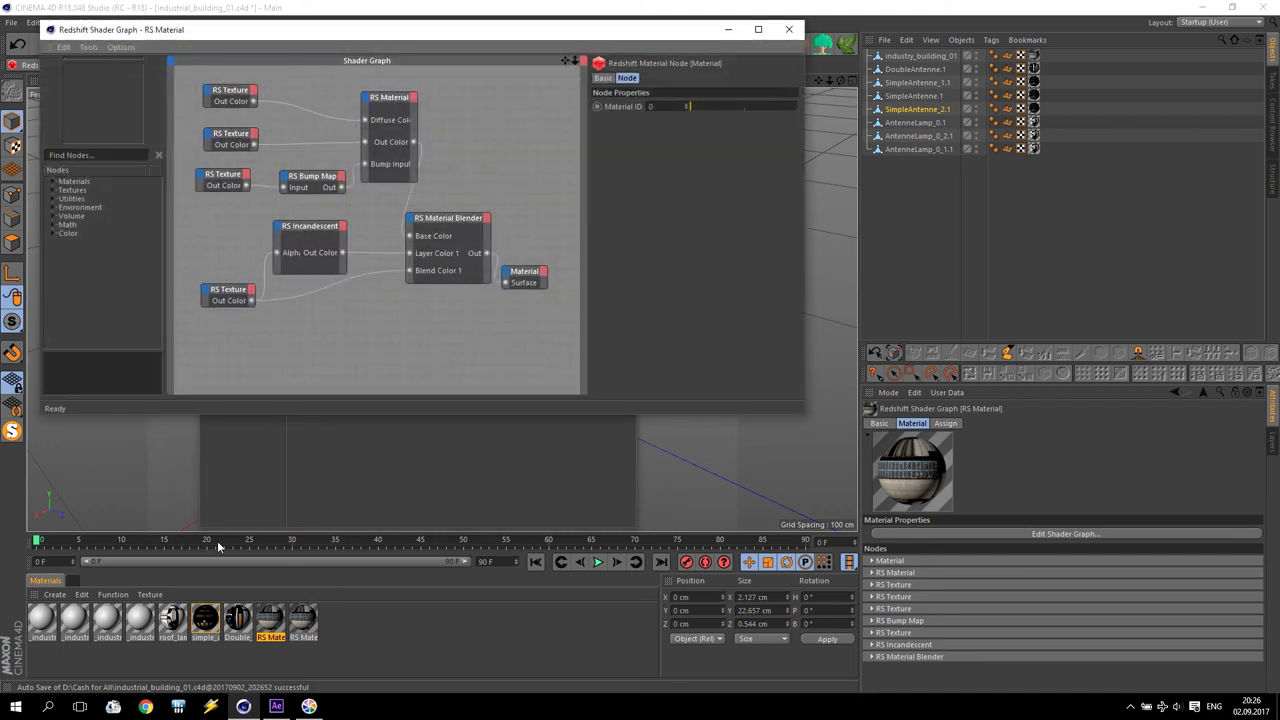
Step: Review the Double_Antenne material's channels and copy its diffuse image file name
double_click(238, 620)
drag(405, 92, 1004, 234)
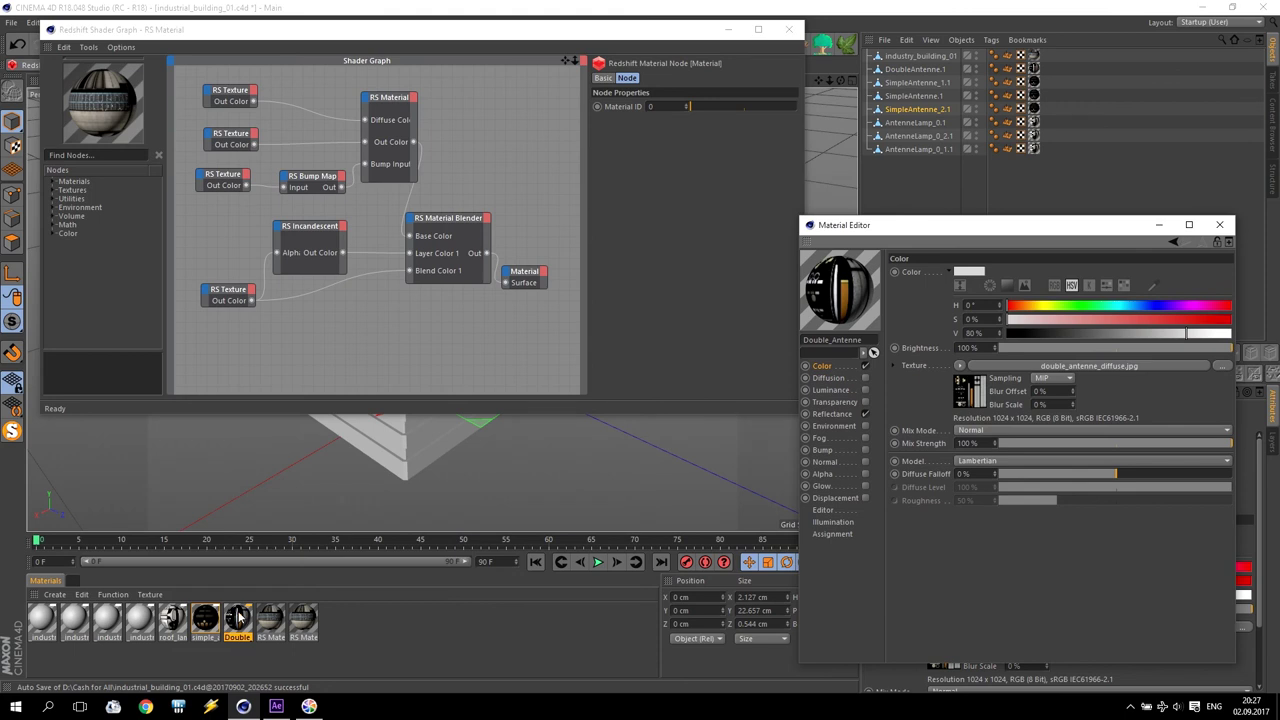
click(838, 389)
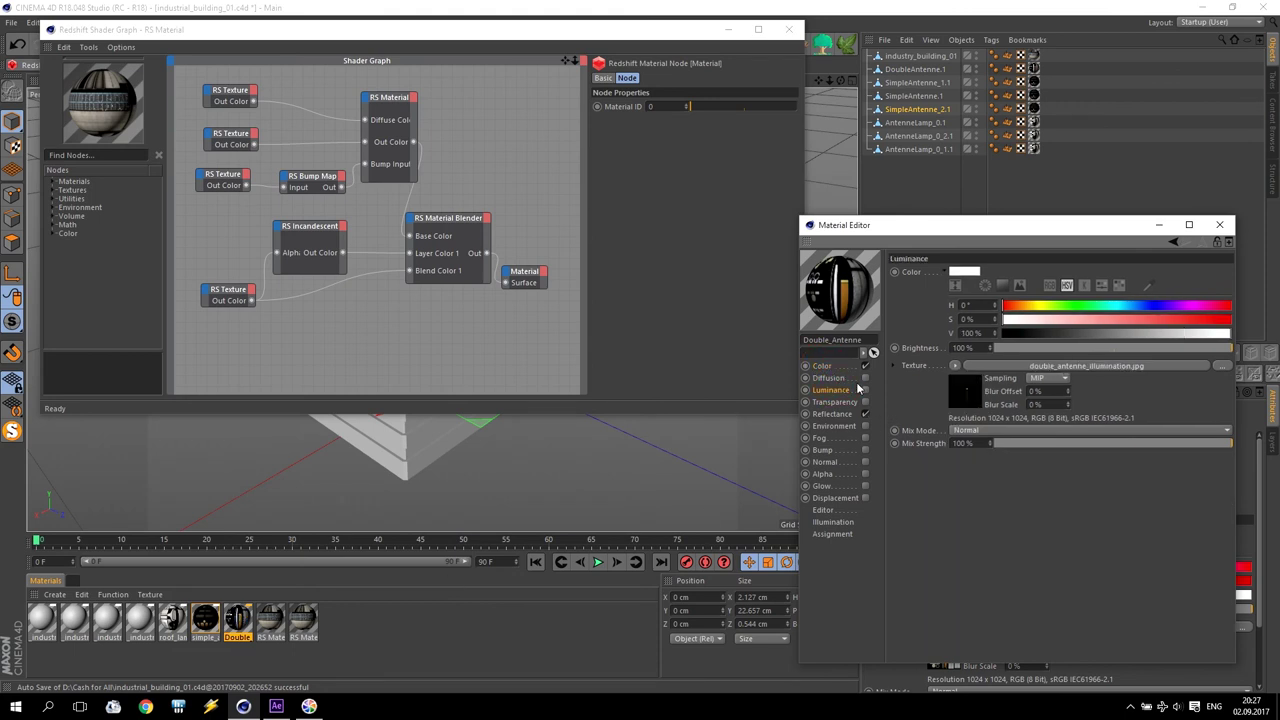
click(832, 413)
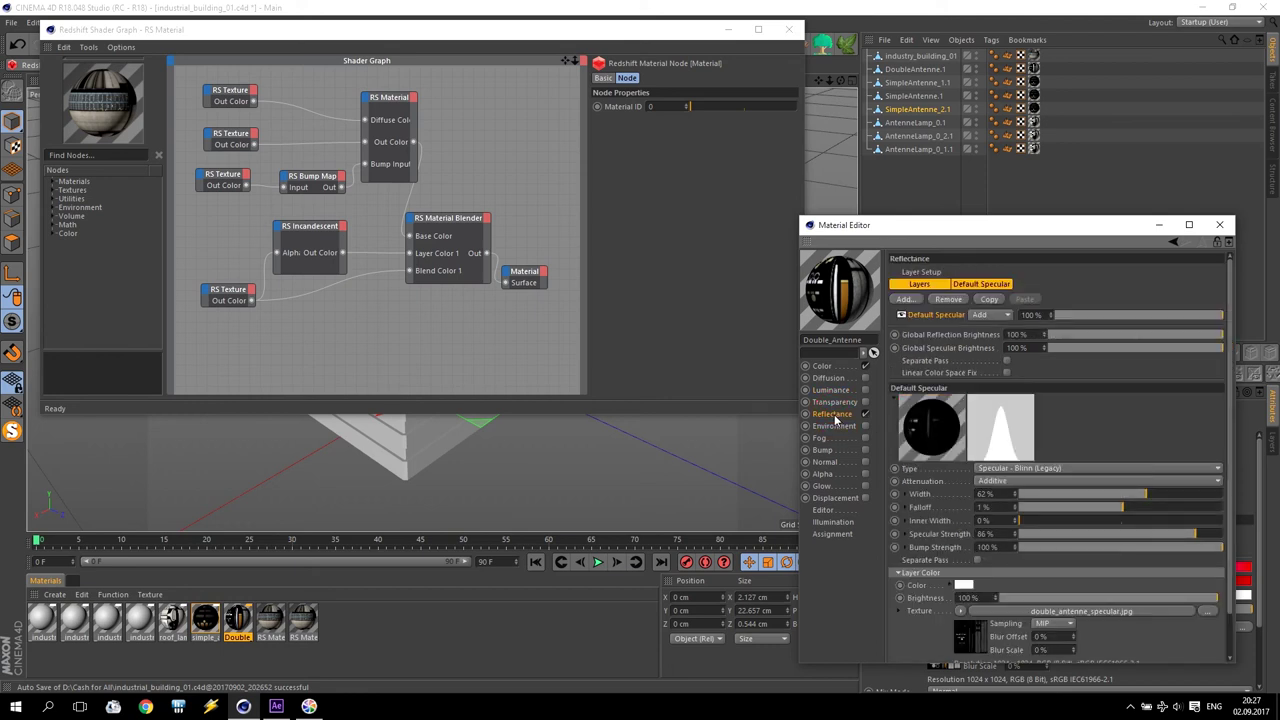
click(834, 463)
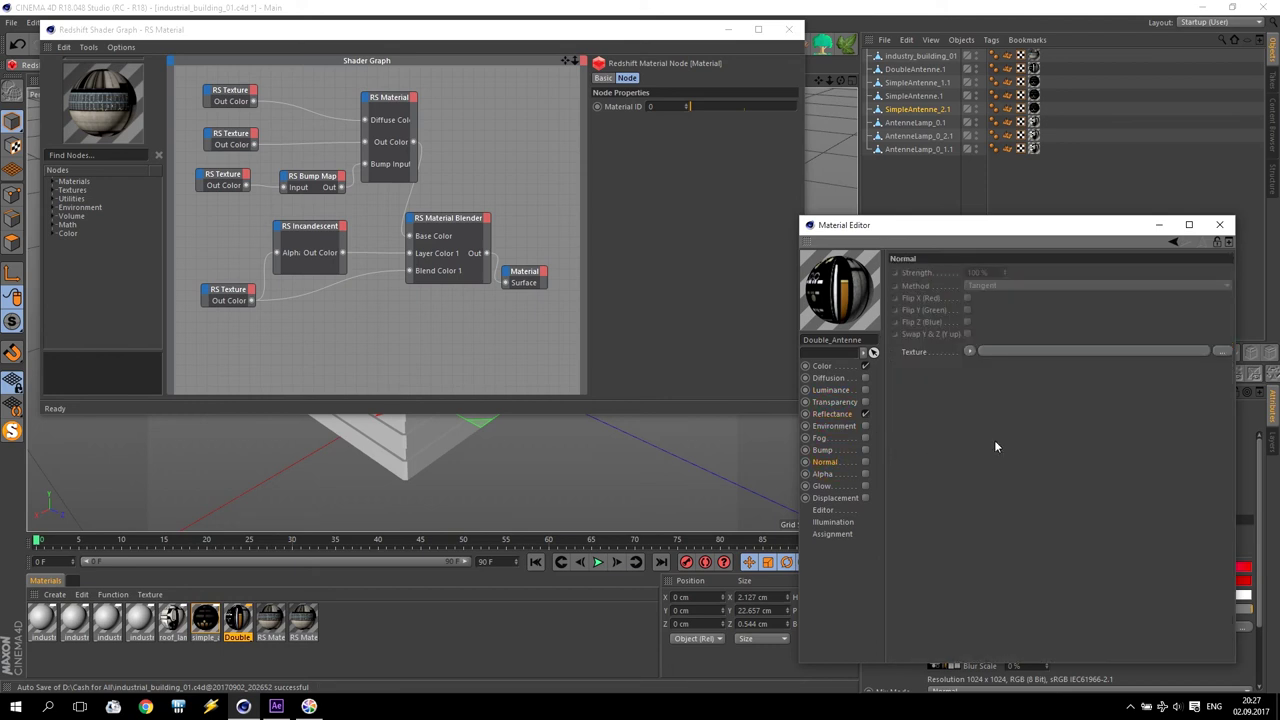
click(826, 450)
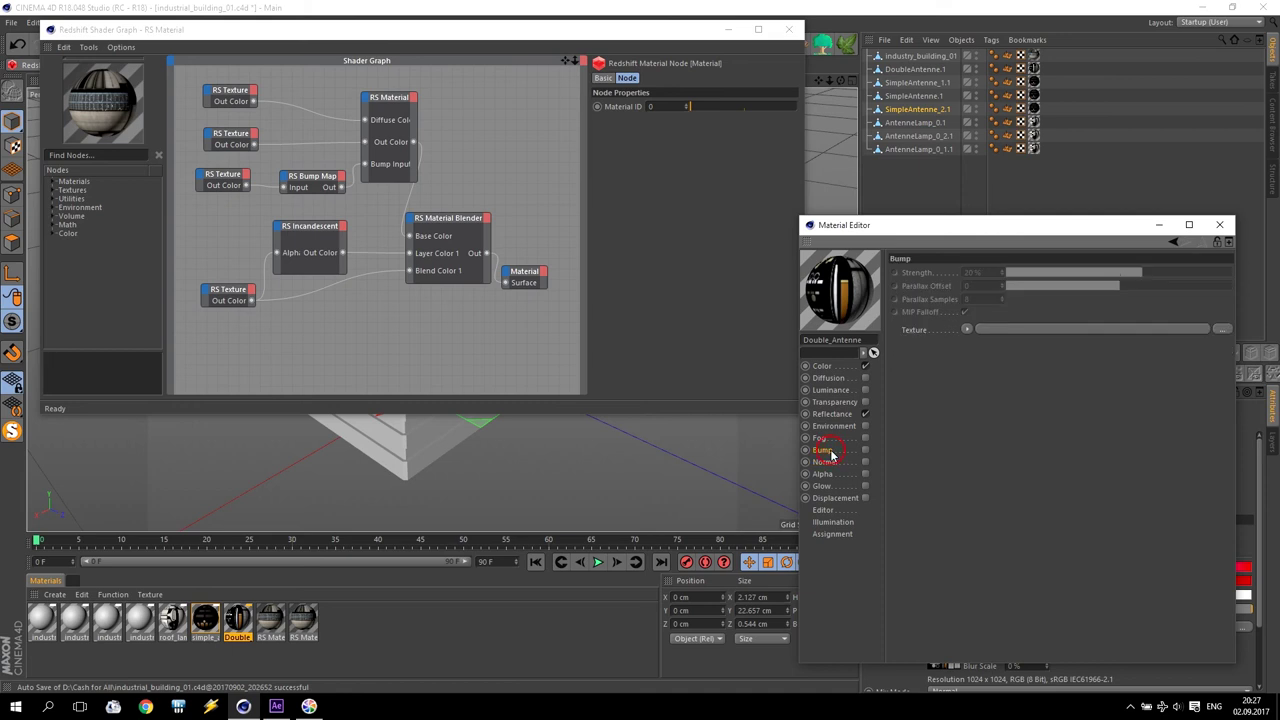
click(824, 370)
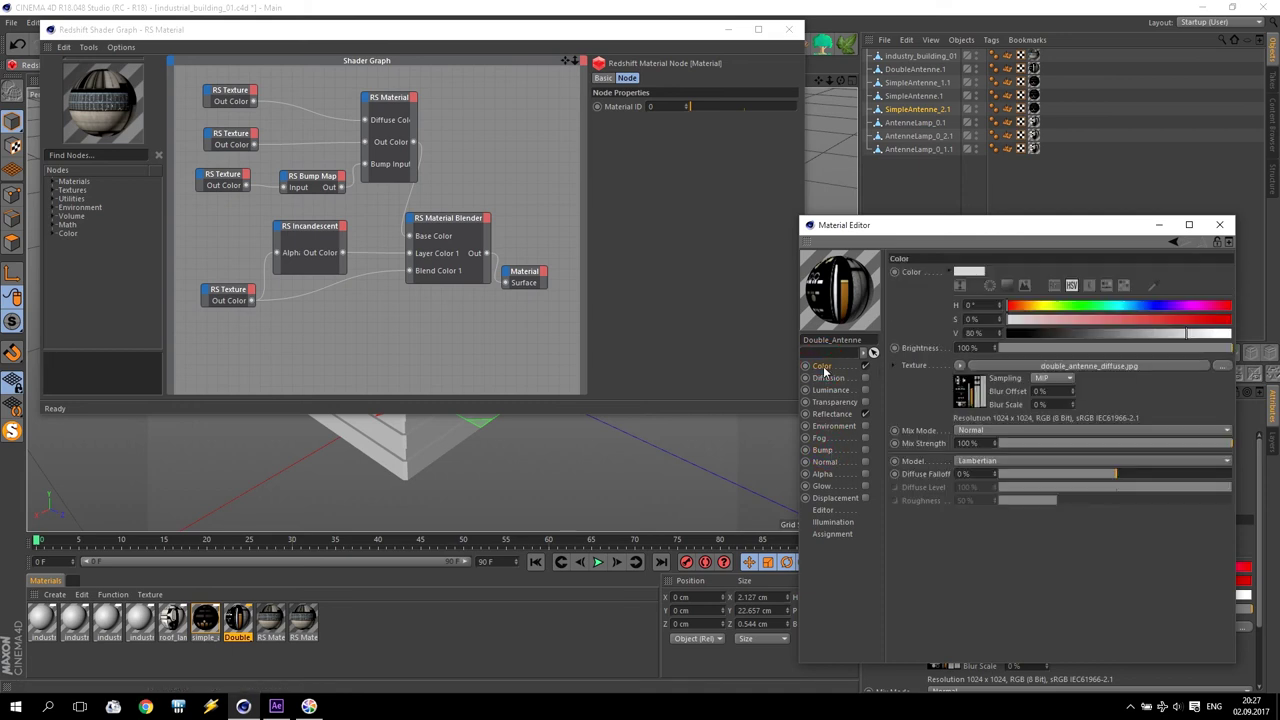
click(1012, 366)
double_click(1003, 380)
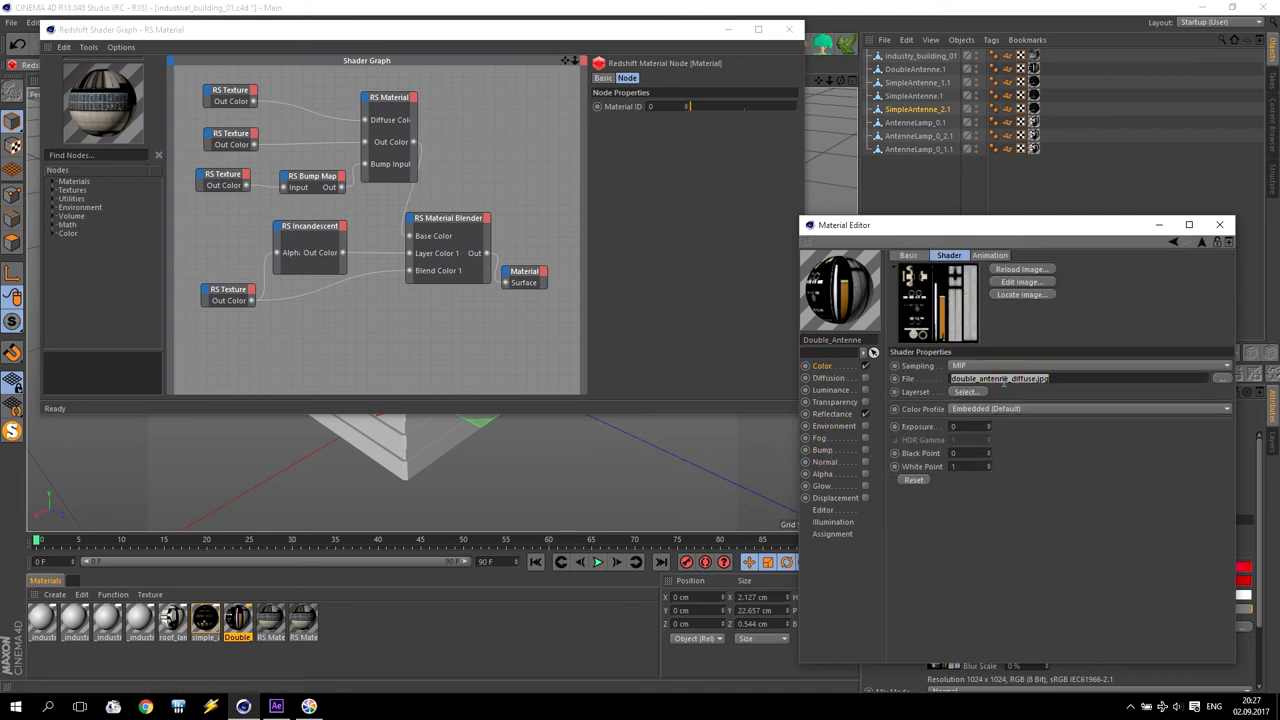
click(240, 97)
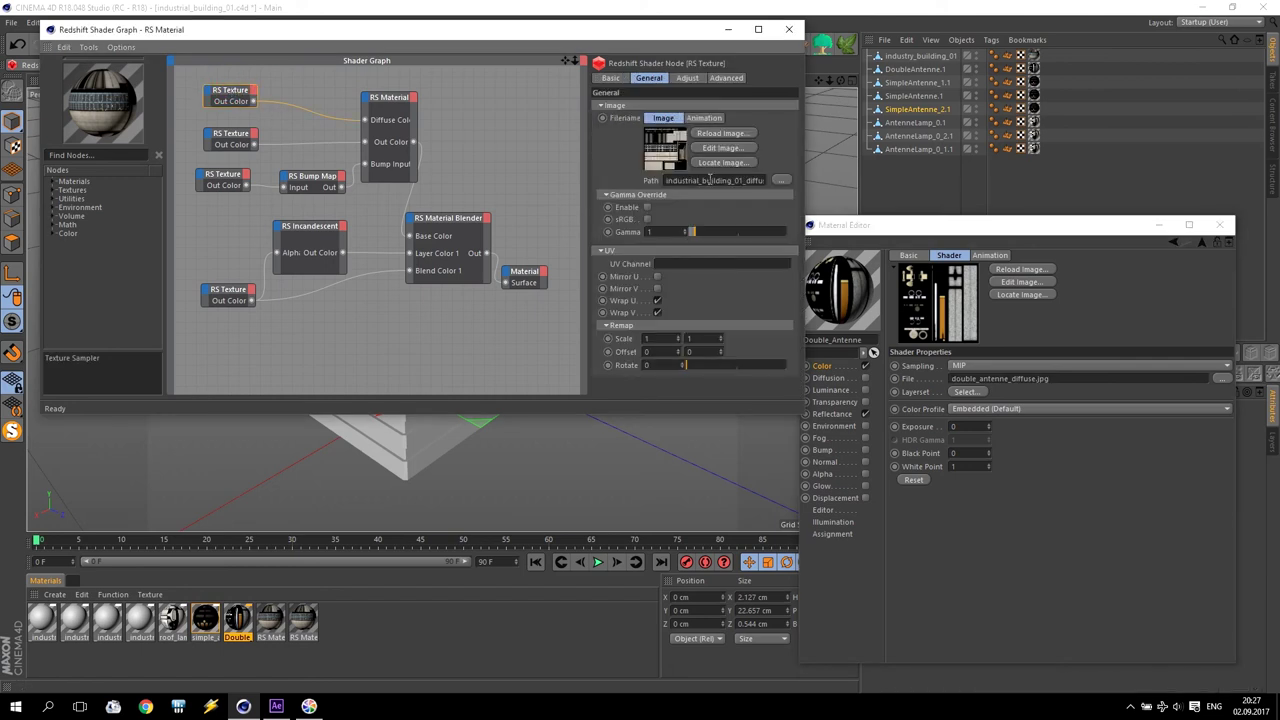
Step: Set the illumination texture node's path to double_antenne_illumination.jpg
click(830, 390)
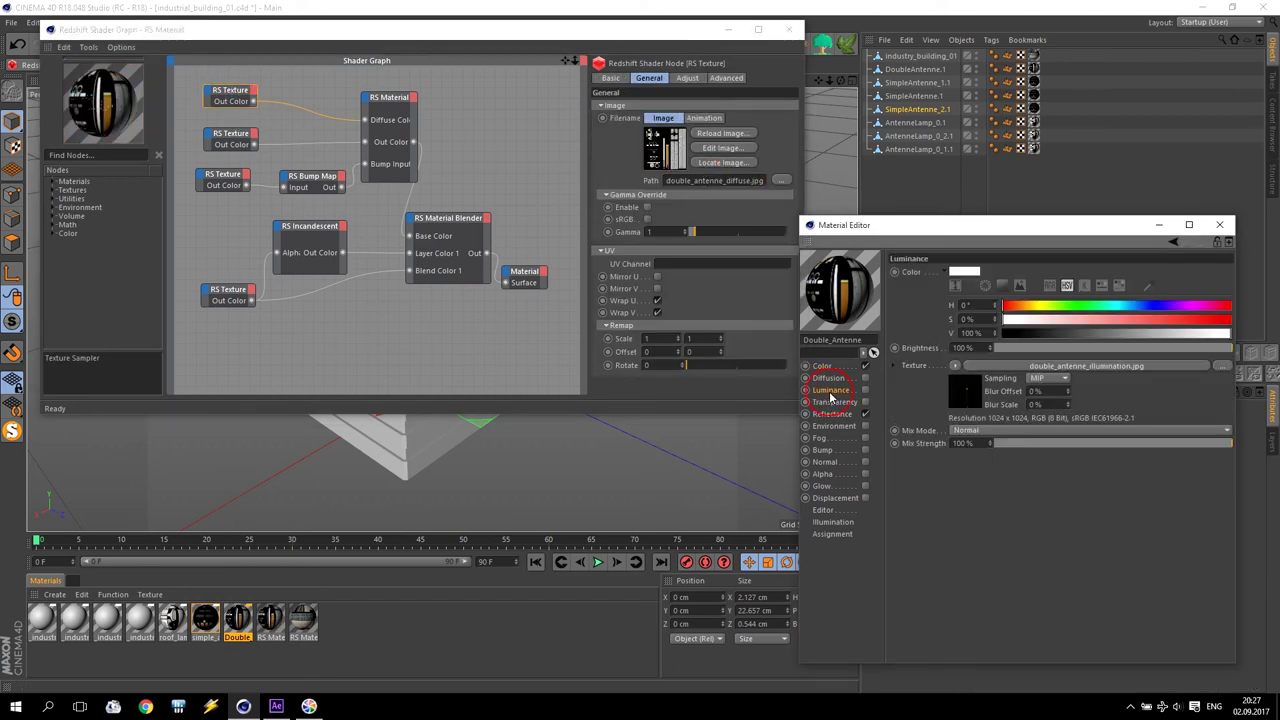
click(1050, 366)
click(1022, 379)
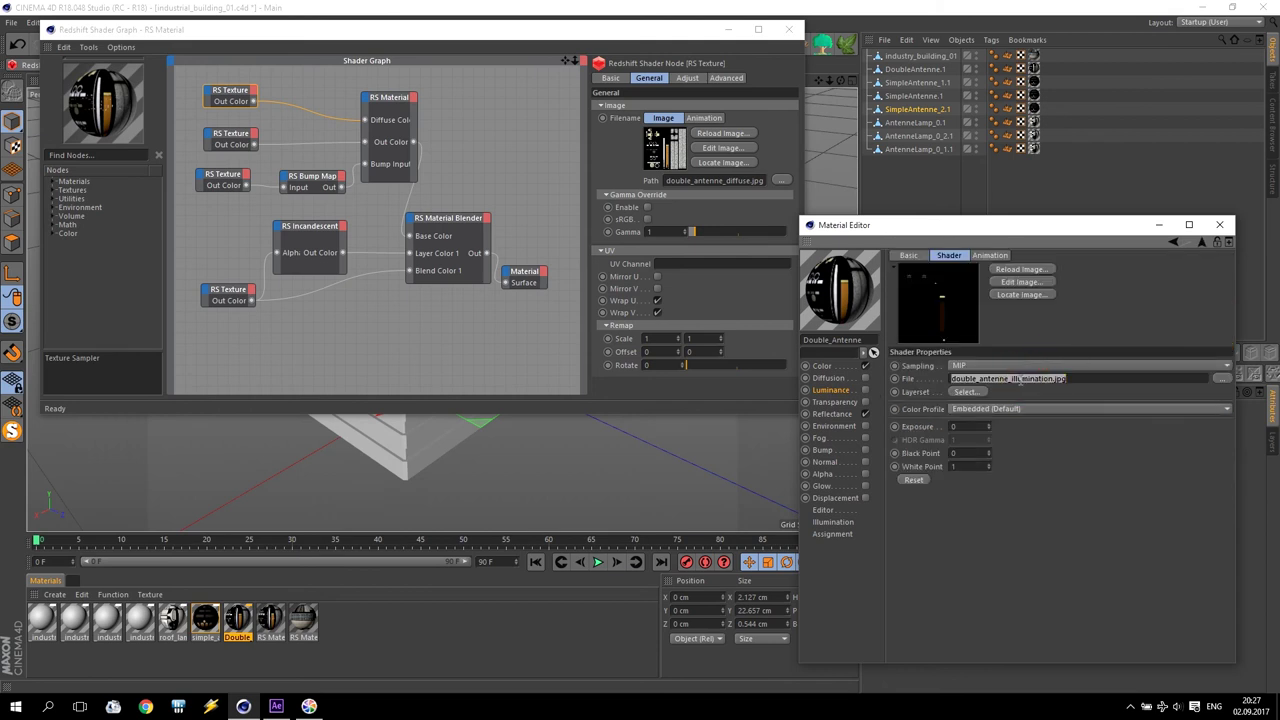
click(234, 292)
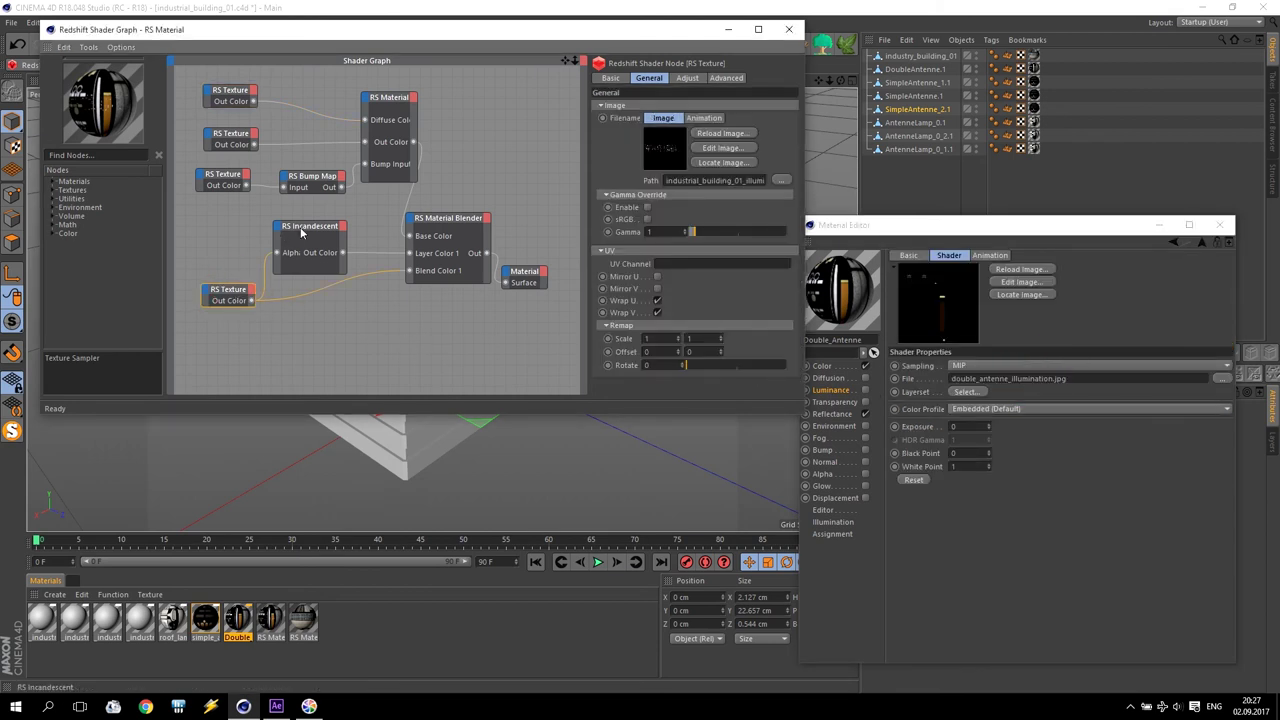
click(687, 181)
key(ctrl+v)
key(Return)
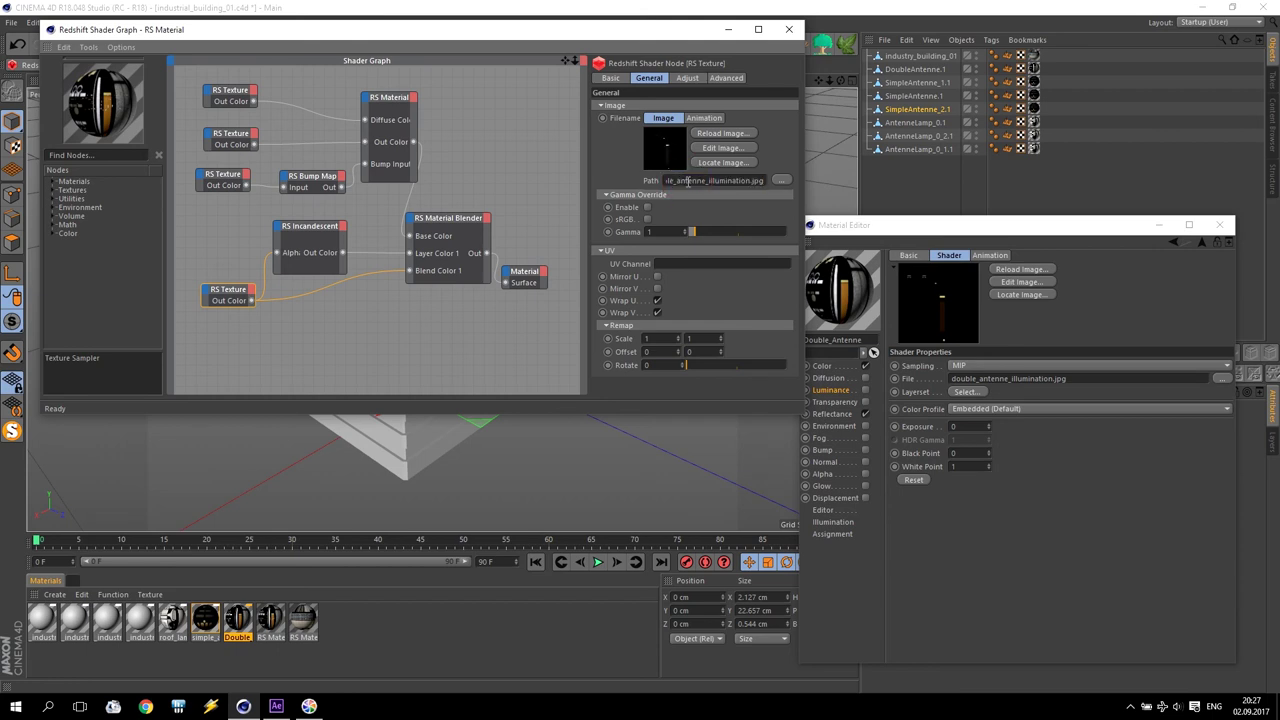
Step: Point the specular node at double_antenne_specular.jpg and disconnect the RS Bump Map
click(836, 413)
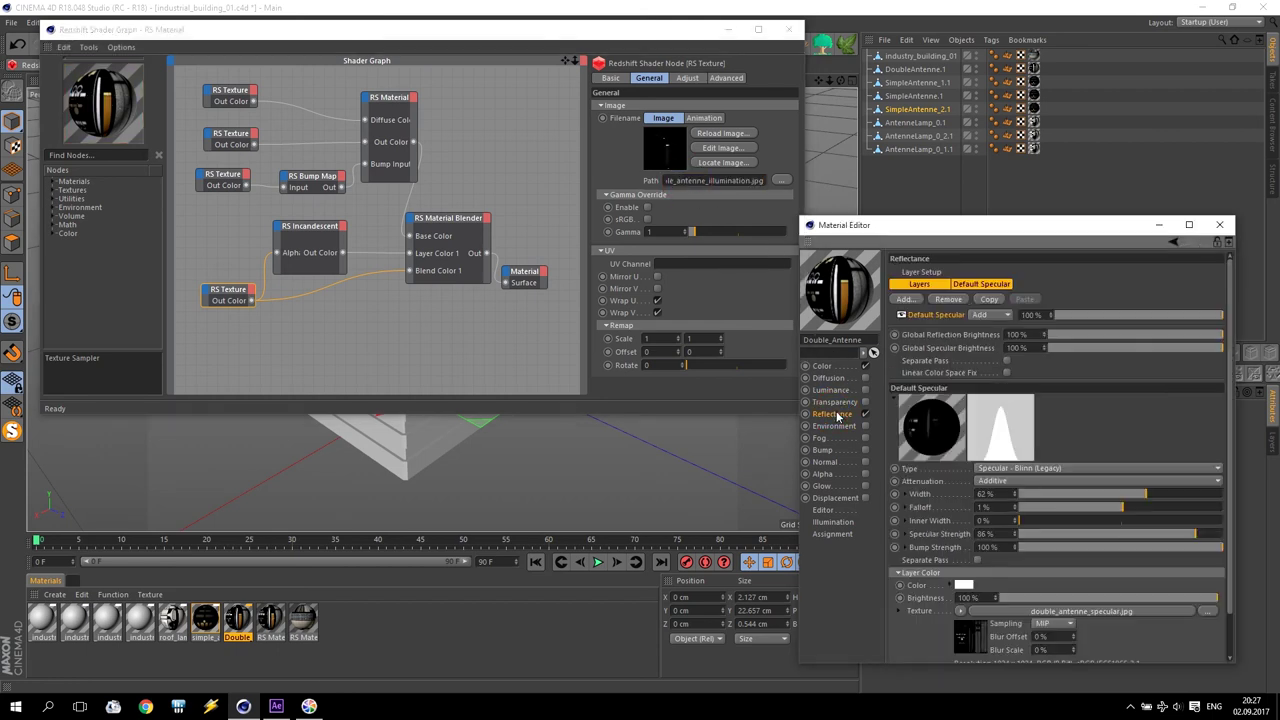
click(1040, 612)
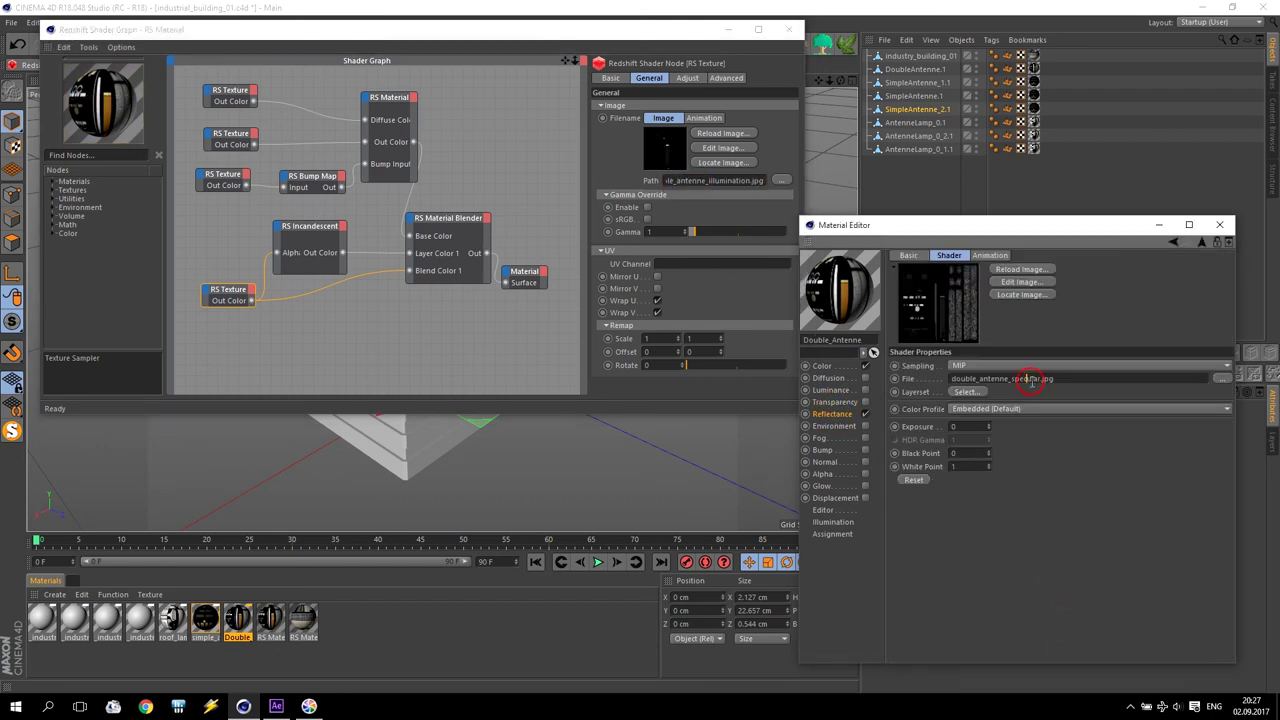
double_click(1030, 380)
key(ctrl+c)
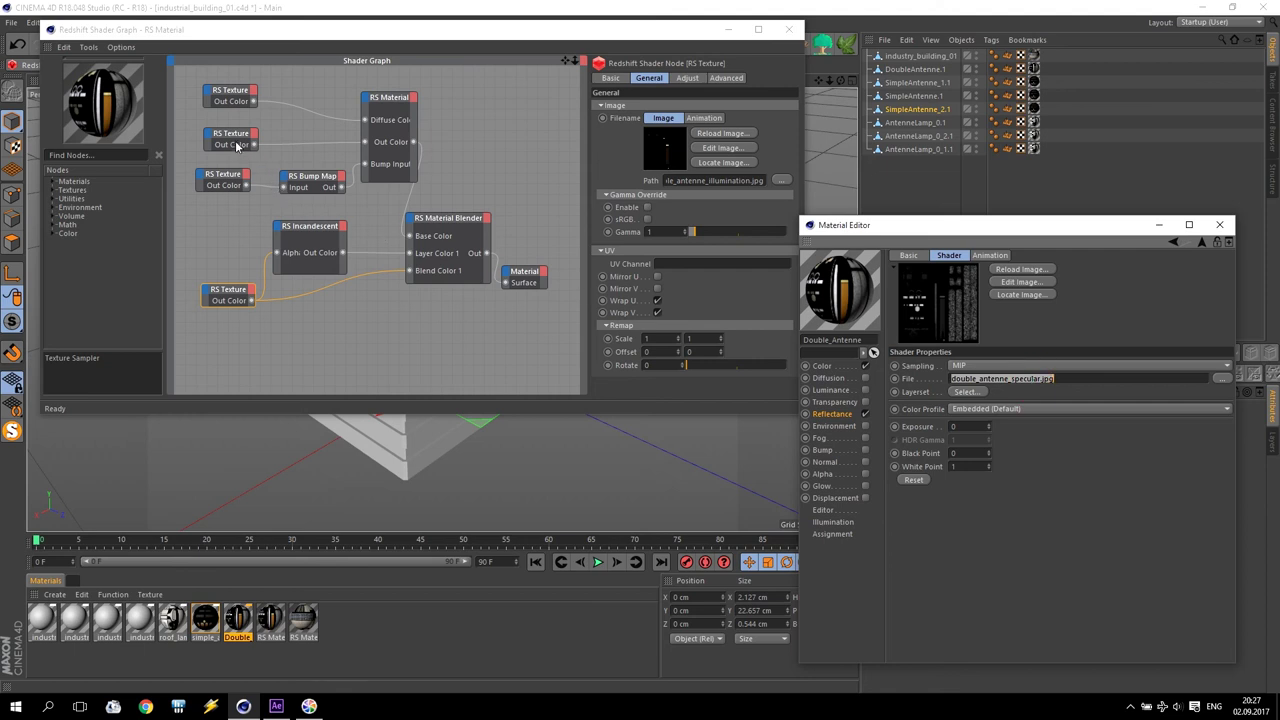
click(233, 141)
key(ctrl+v)
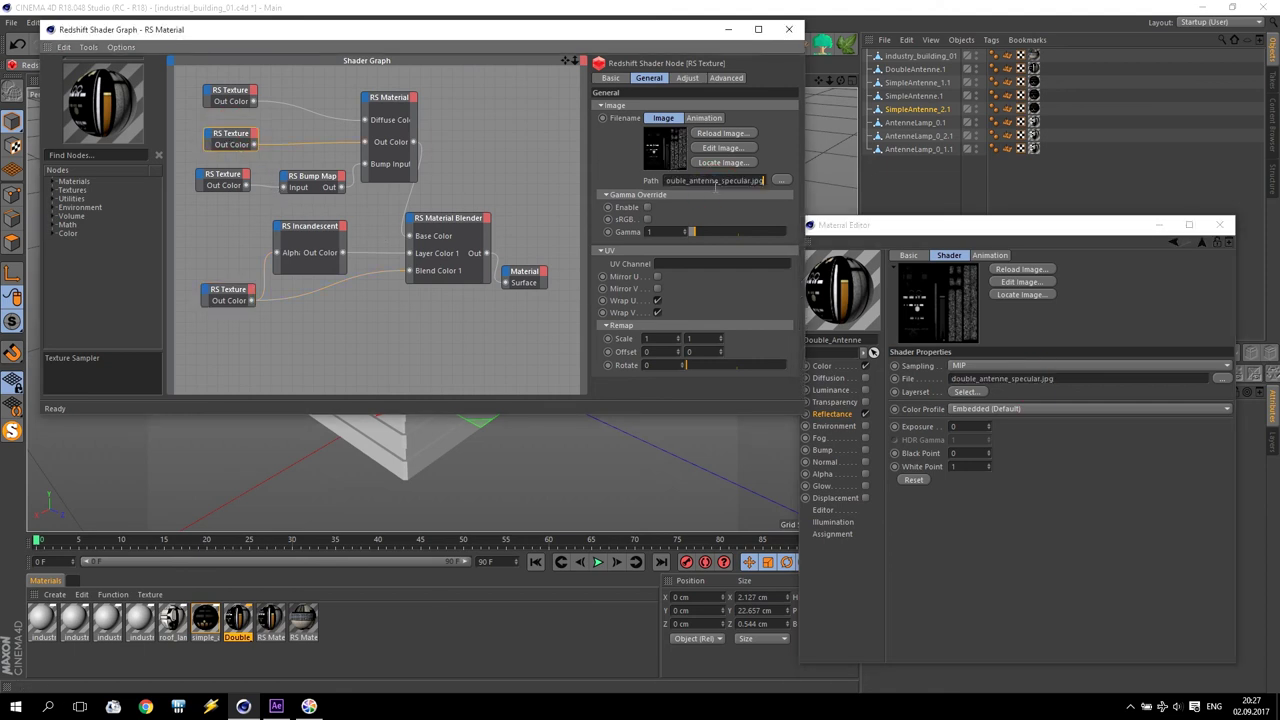
click(322, 158)
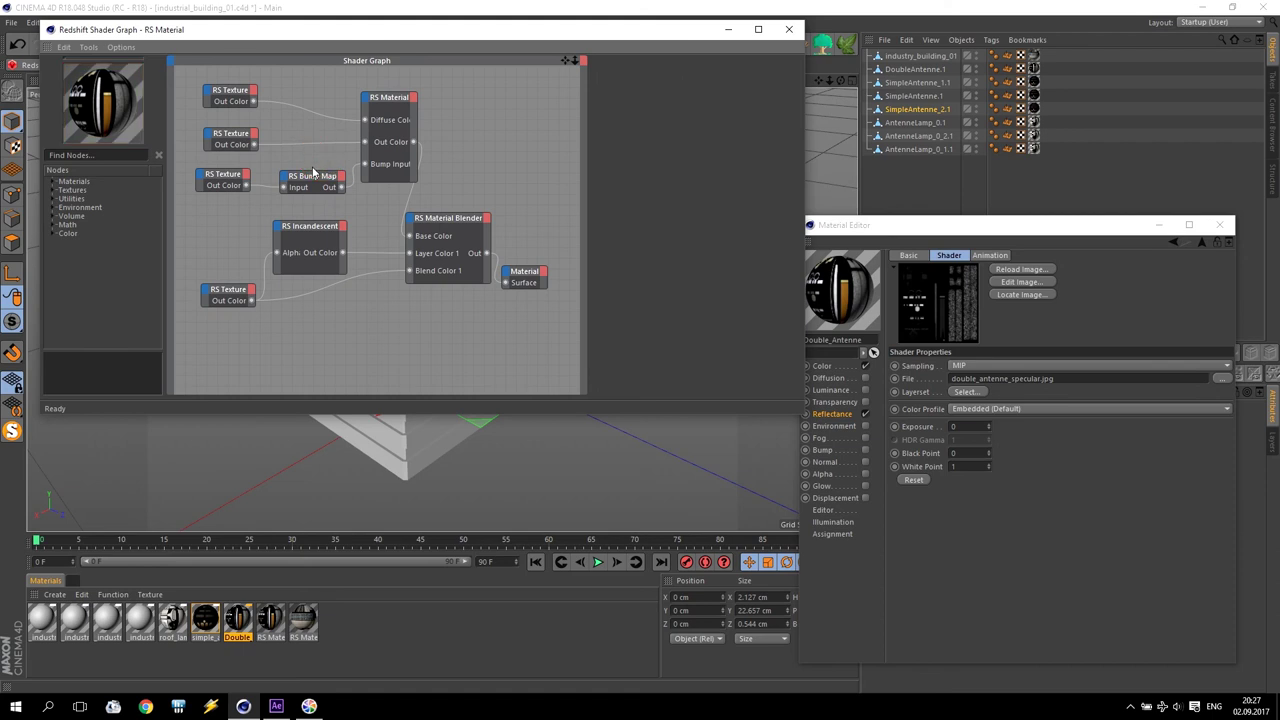
drag(322, 183, 308, 180)
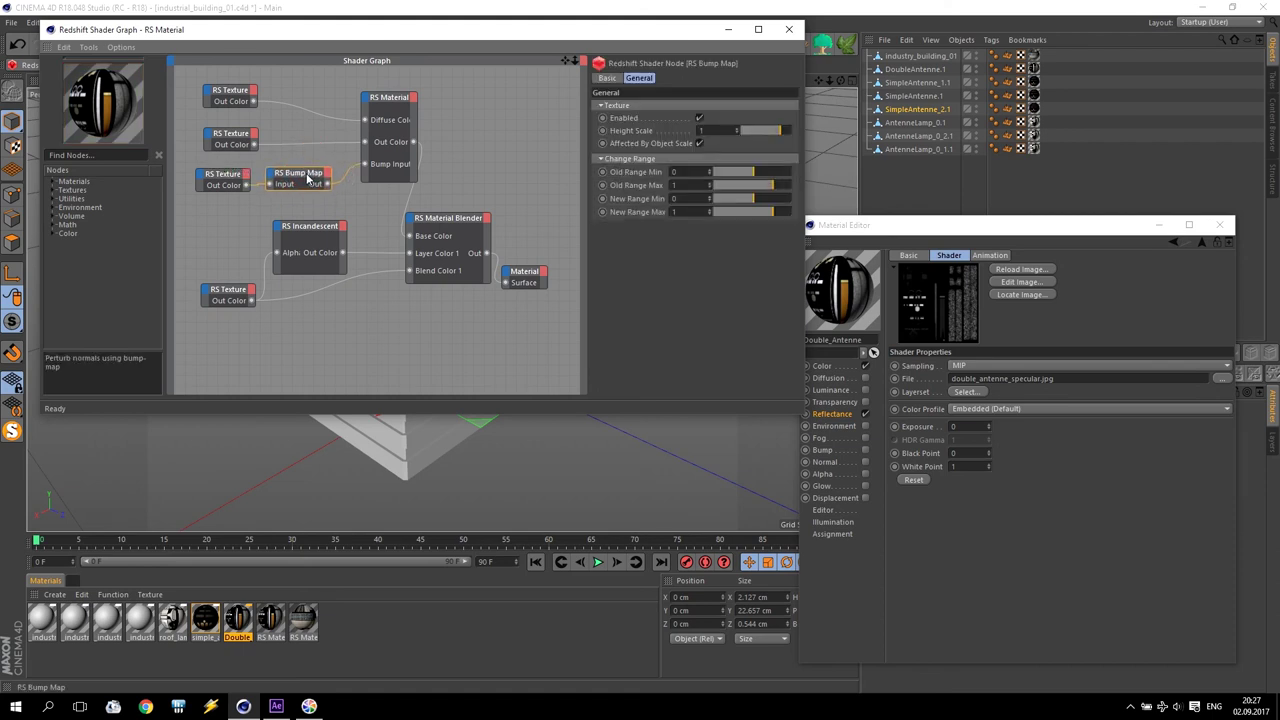
click(340, 180)
click(790, 31)
Step: Drag the RS Material over the Double antenna slot, copy it, and open the copy's node graph
click(271, 630)
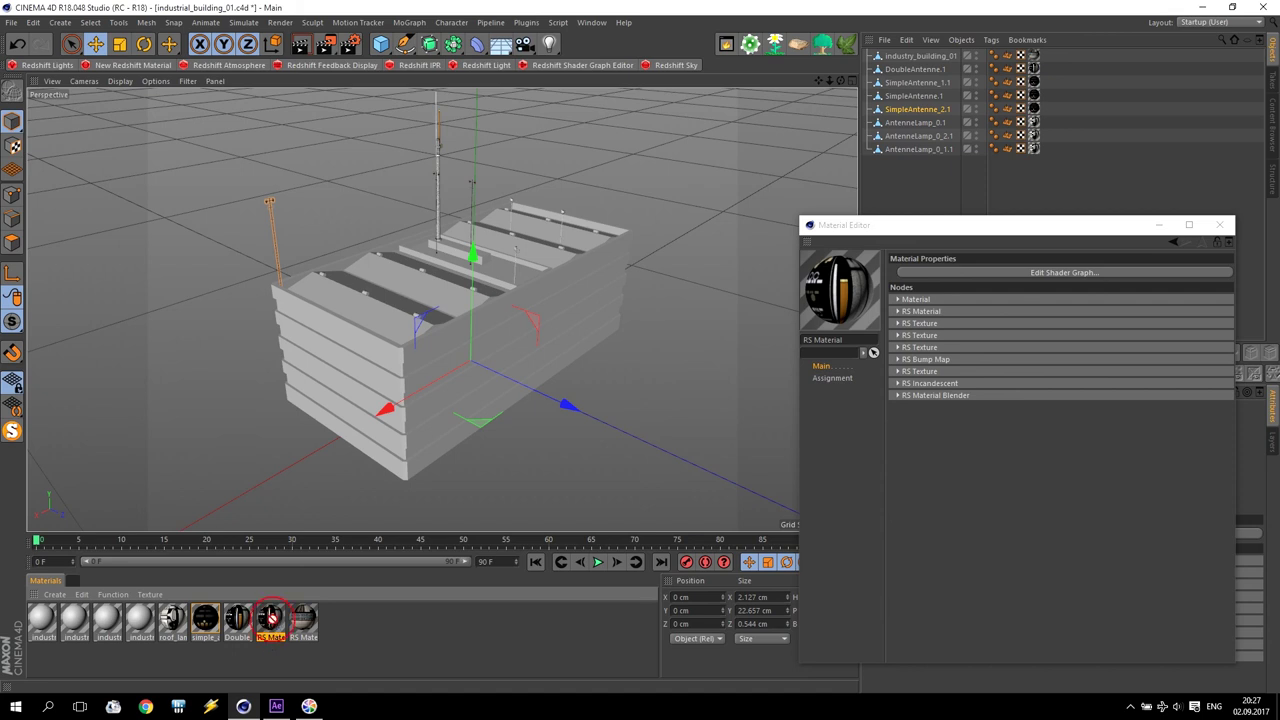
drag(279, 624, 245, 626)
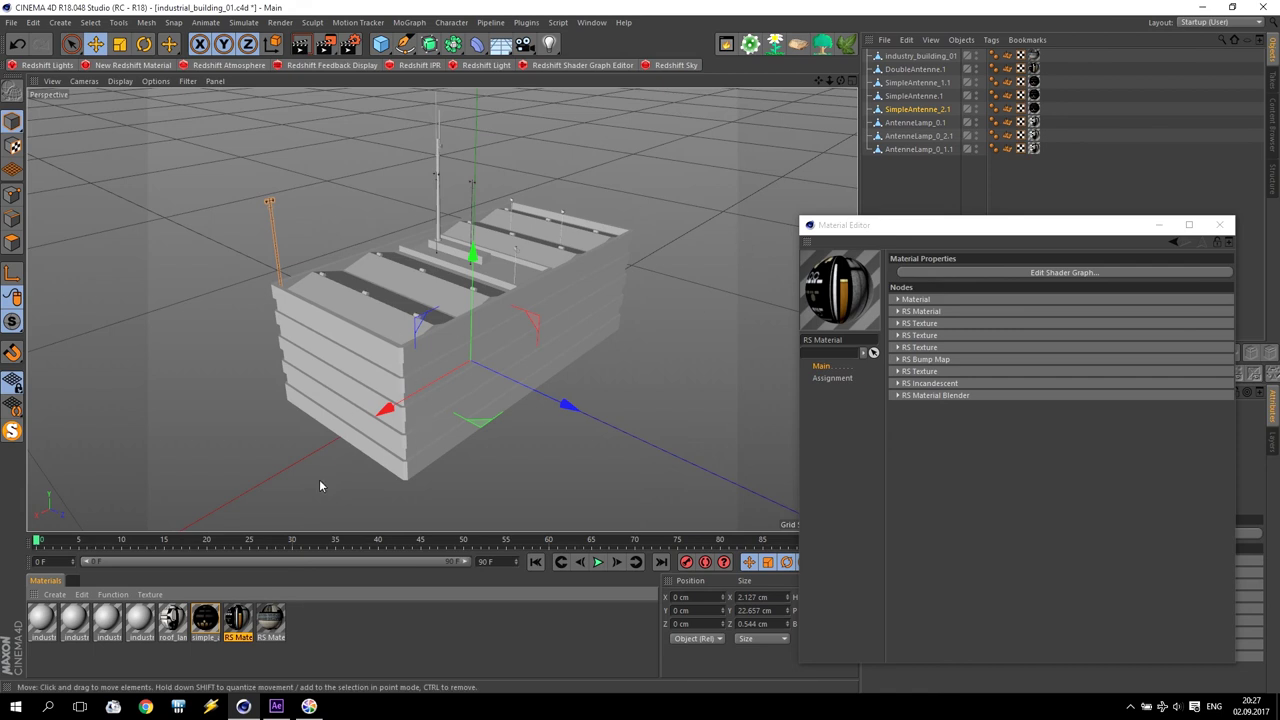
ctrl+drag(238, 620, 246, 624)
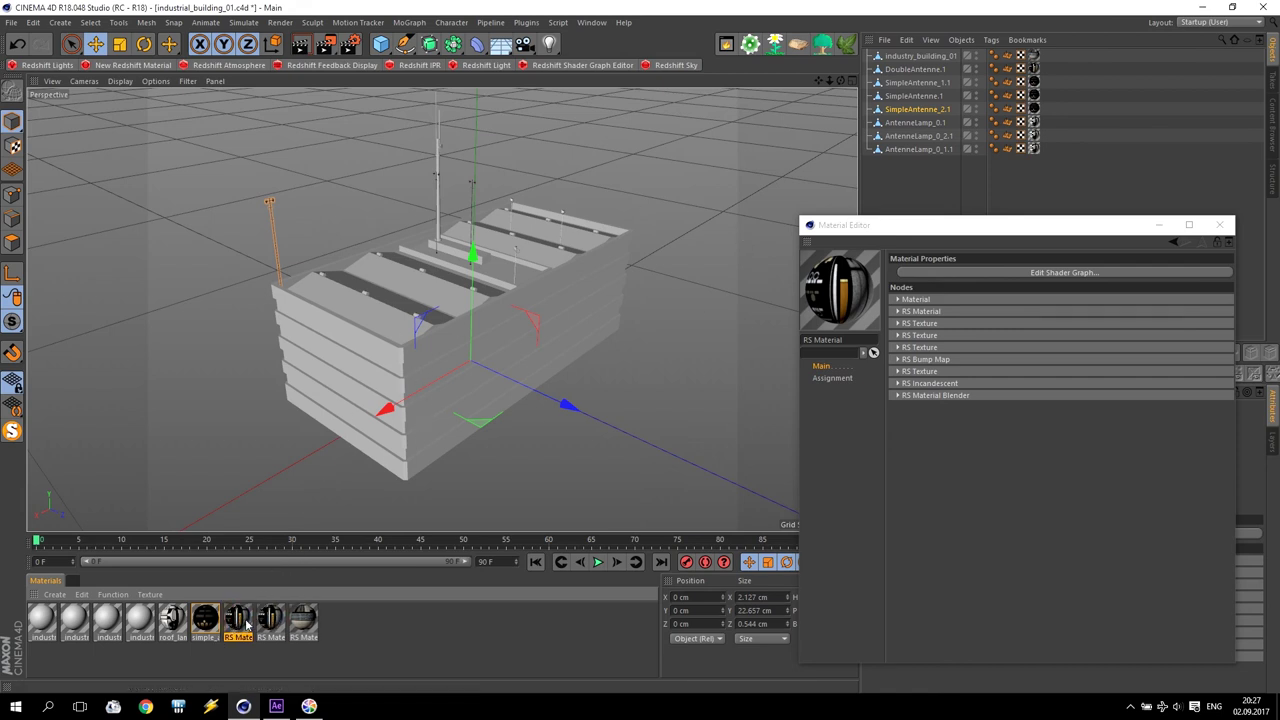
double_click(238, 620)
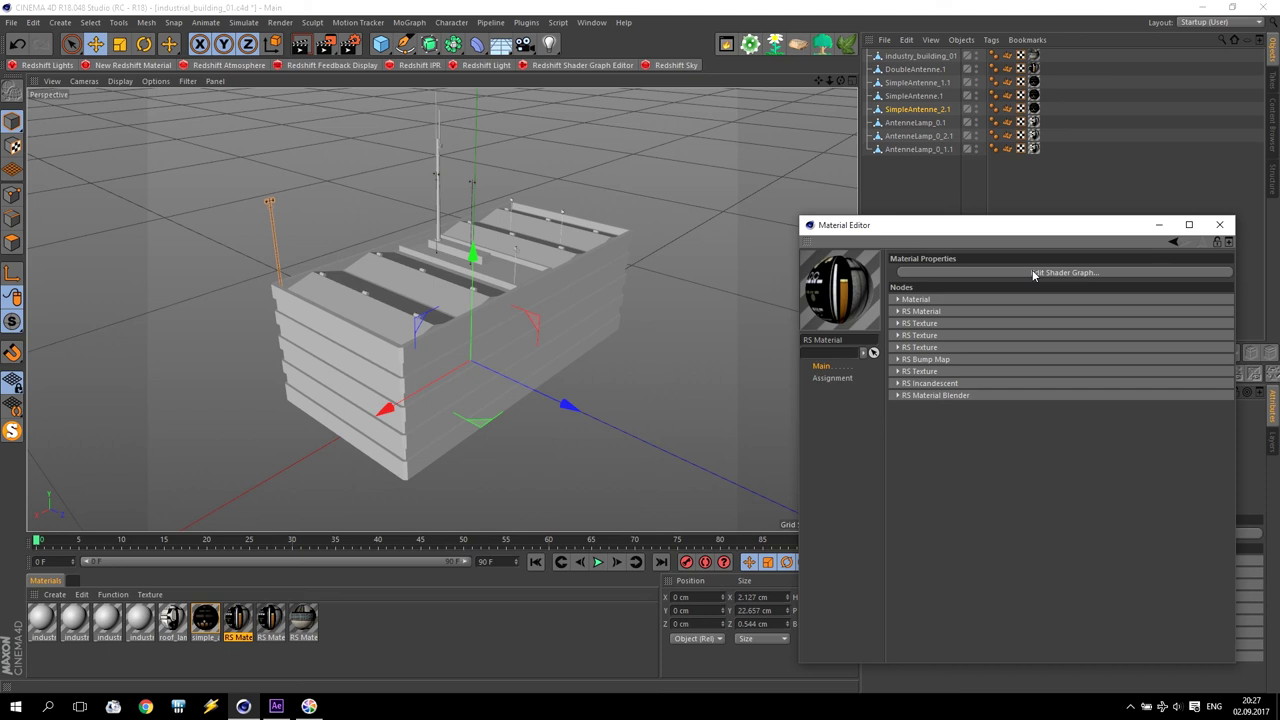
click(1032, 273)
Step: Paste the simple_antenna material's diffusion file name into the diffuse texture node's path
click(206, 618)
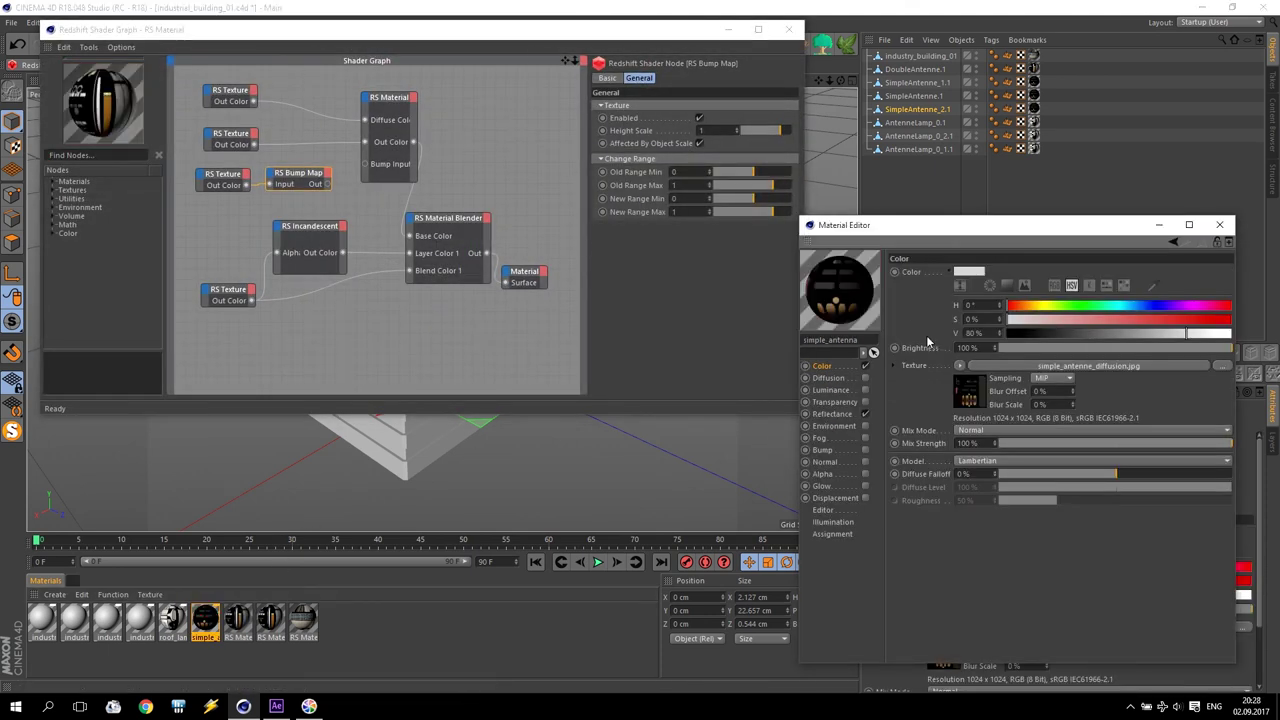
click(831, 389)
click(833, 414)
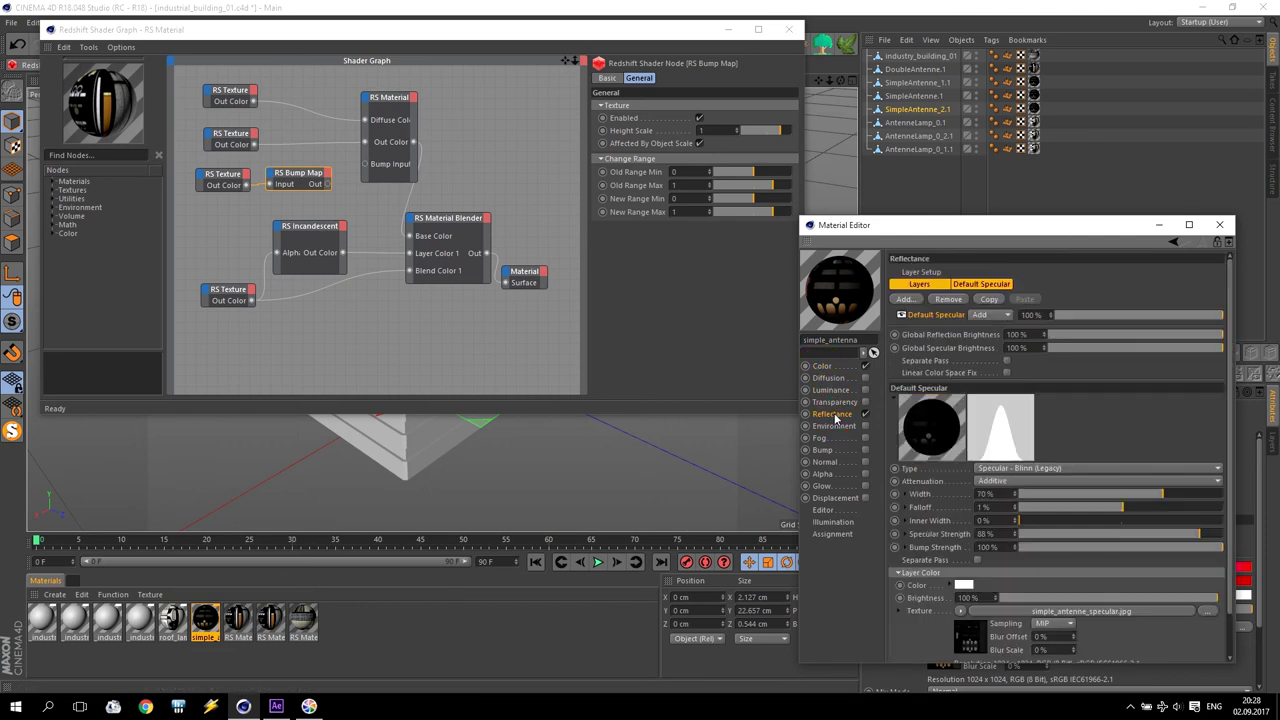
click(826, 461)
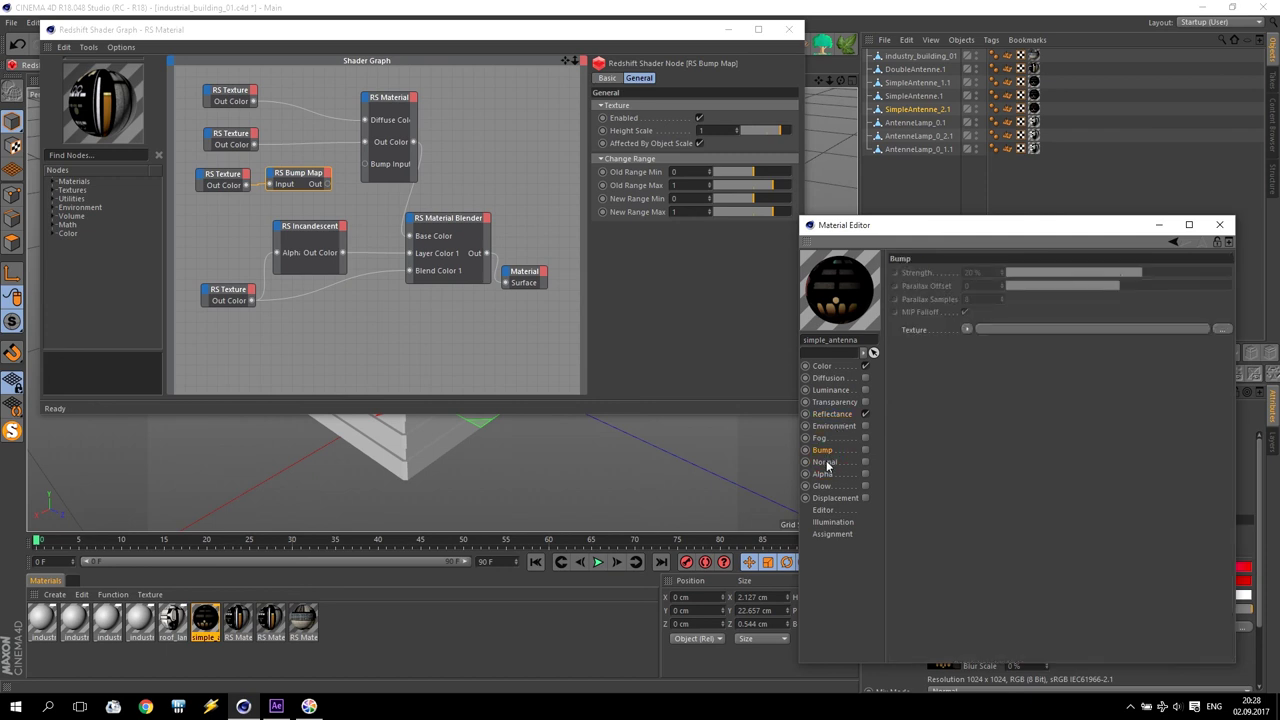
click(829, 367)
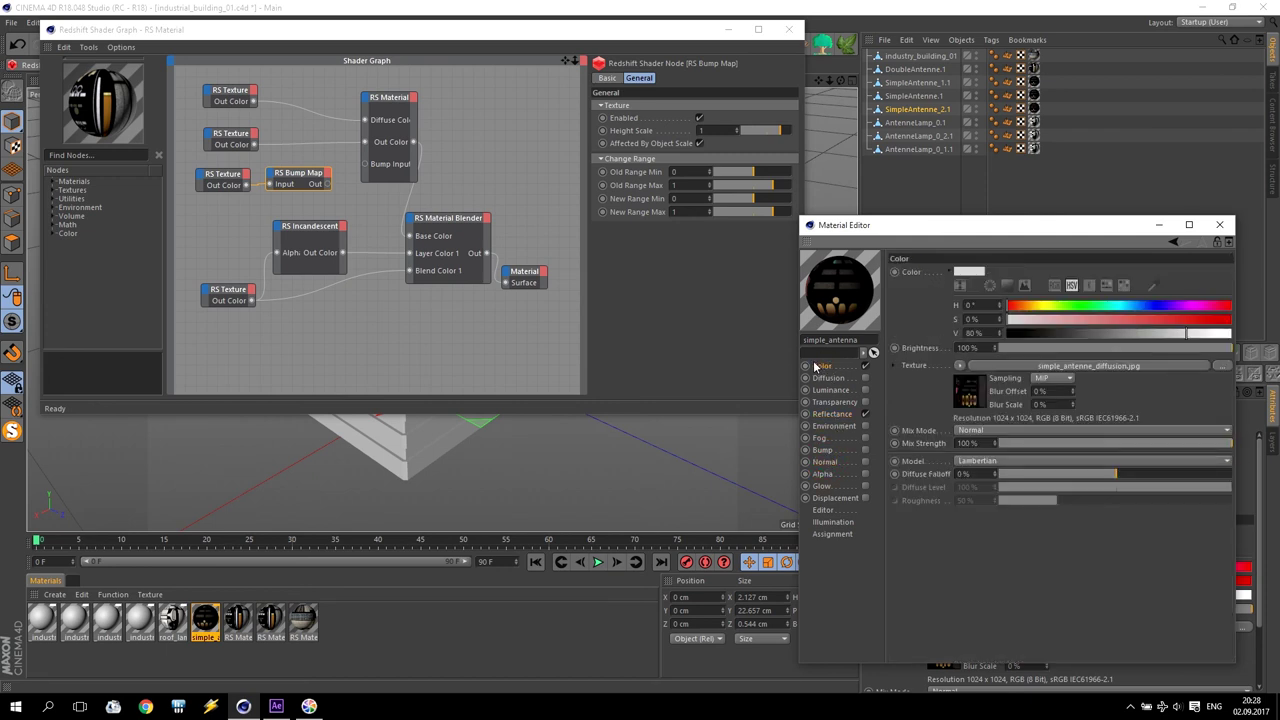
click(1093, 367)
double_click(1056, 378)
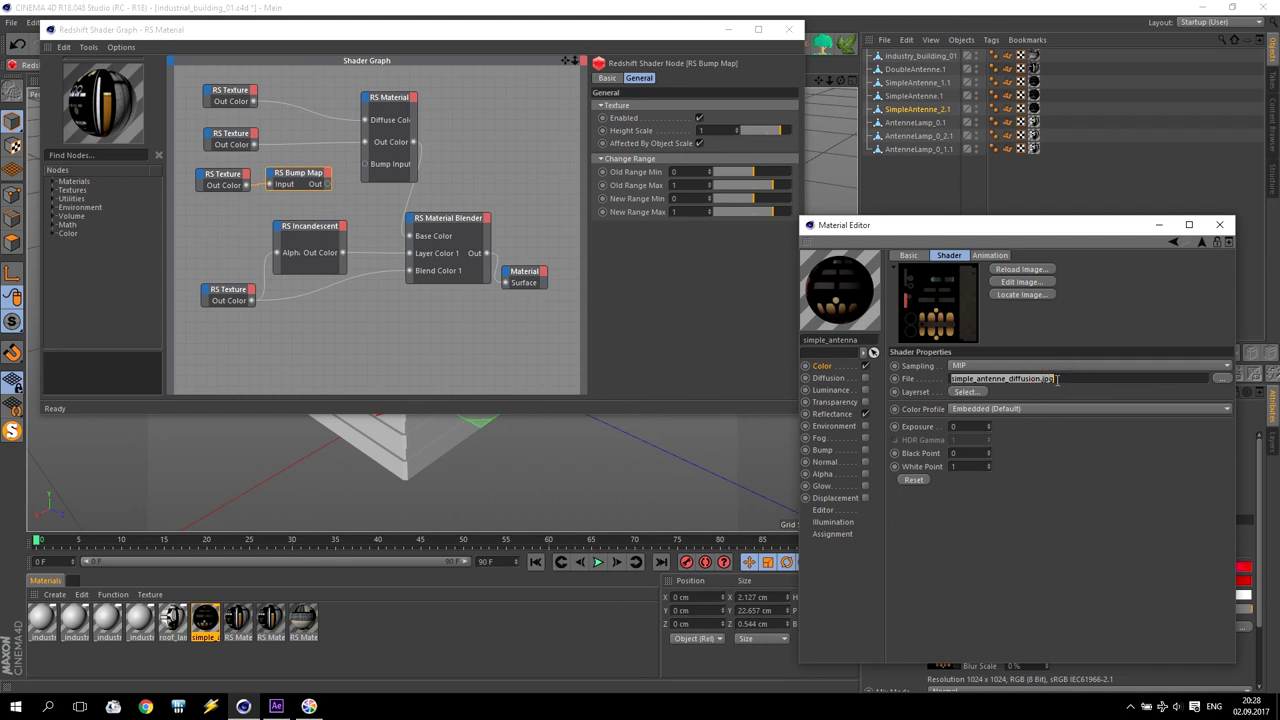
click(230, 95)
click(708, 181)
key(ctrl+v)
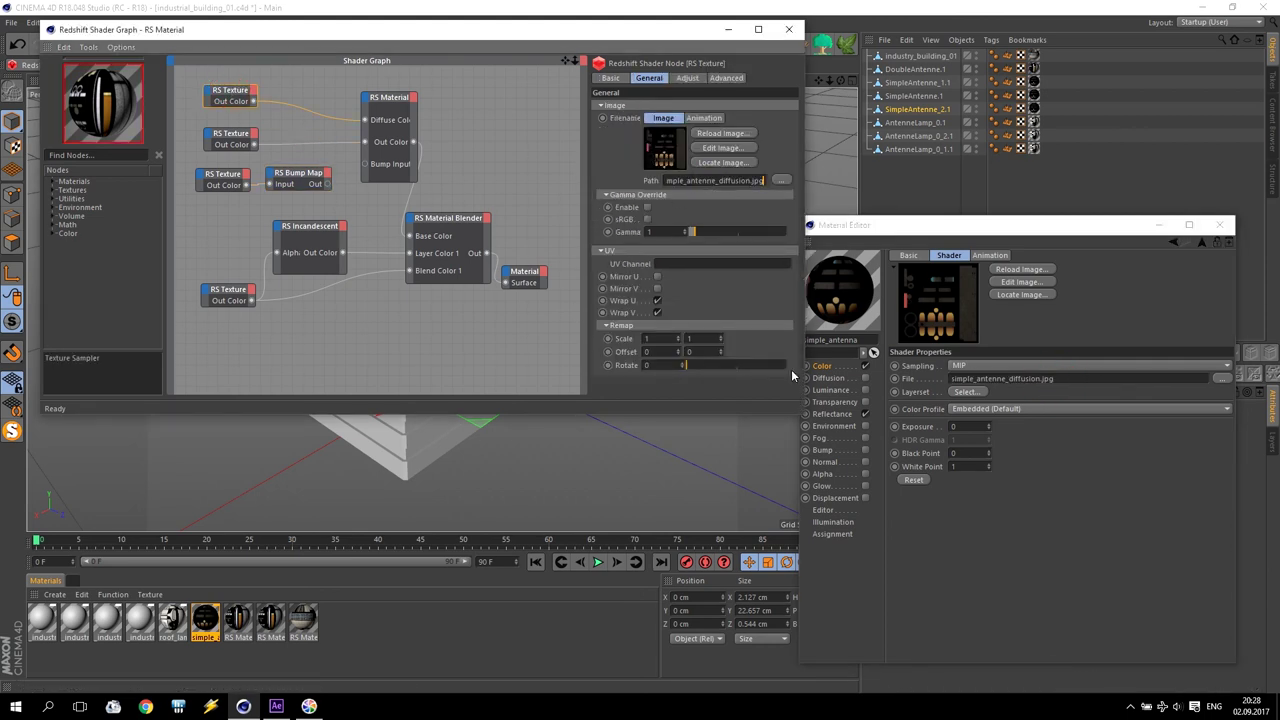
Step: Point the incandescence texture node at simple_antenne_illumination.jpg
click(826, 389)
click(1054, 376)
click(1003, 380)
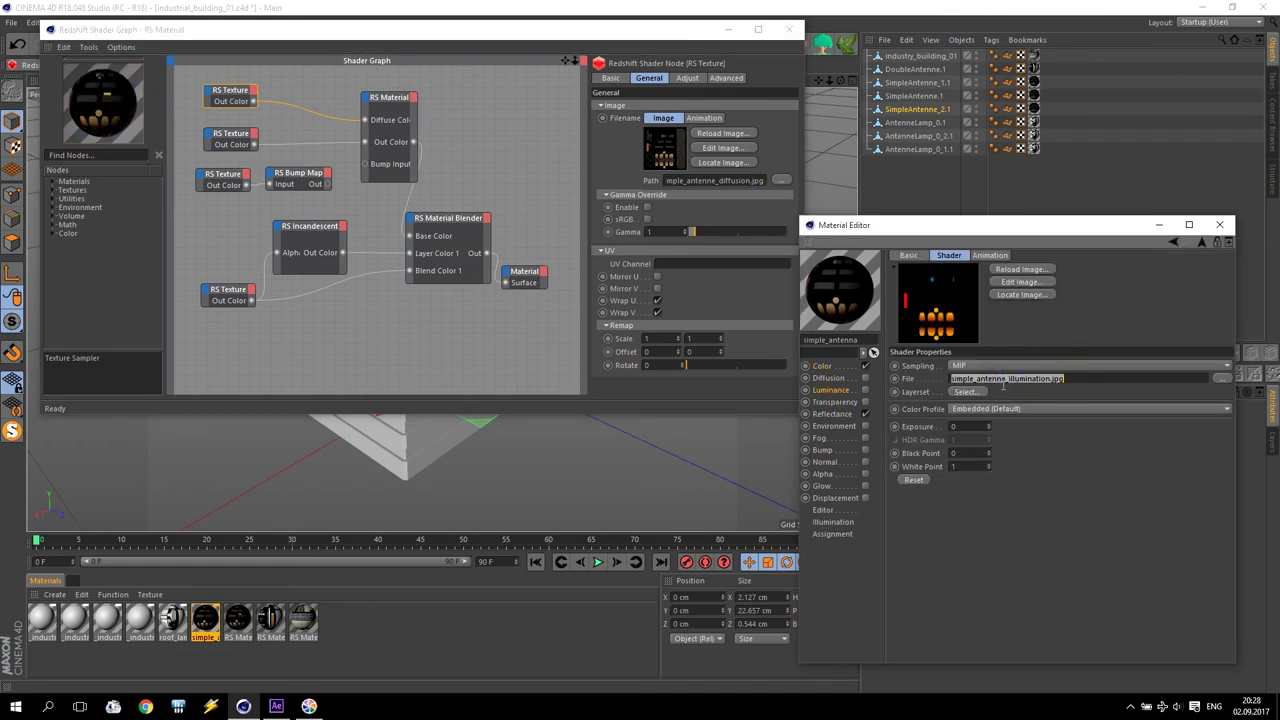
click(228, 295)
click(729, 181)
key(ctrl+v)
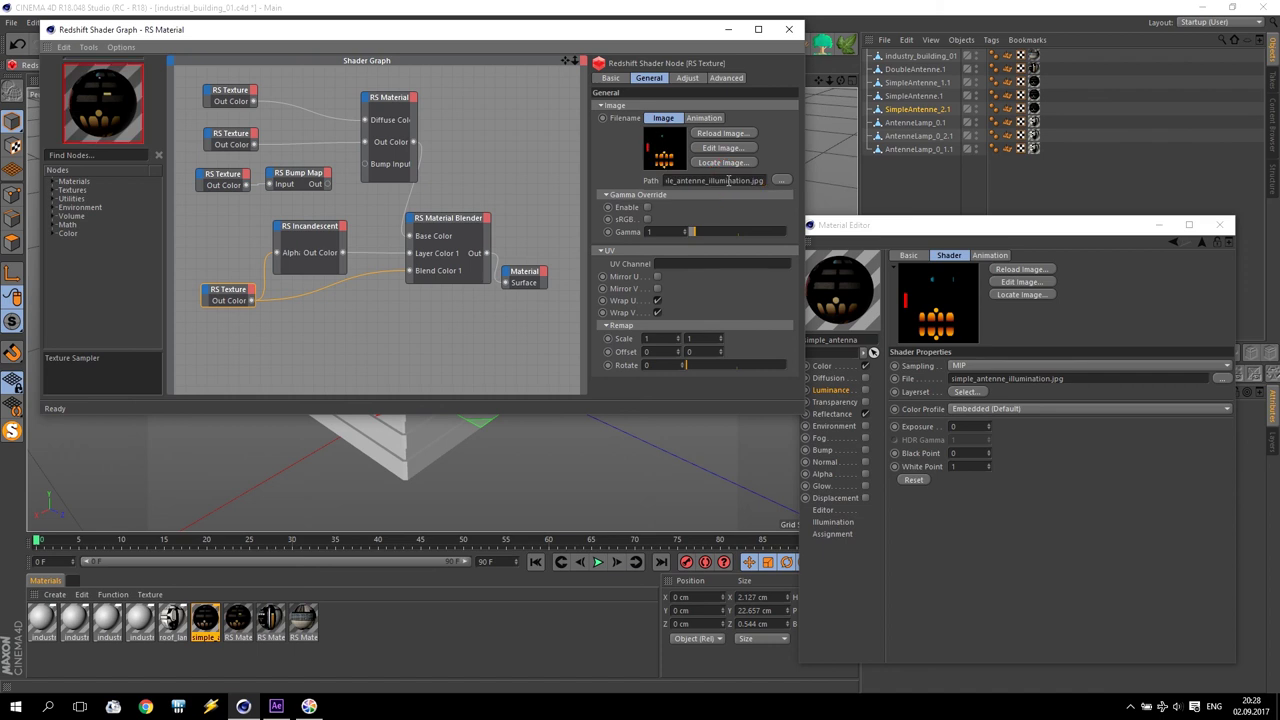
Step: Paste simple_antenne_specular.jpg into the specular texture node's path, then reselect the RS Material
click(836, 414)
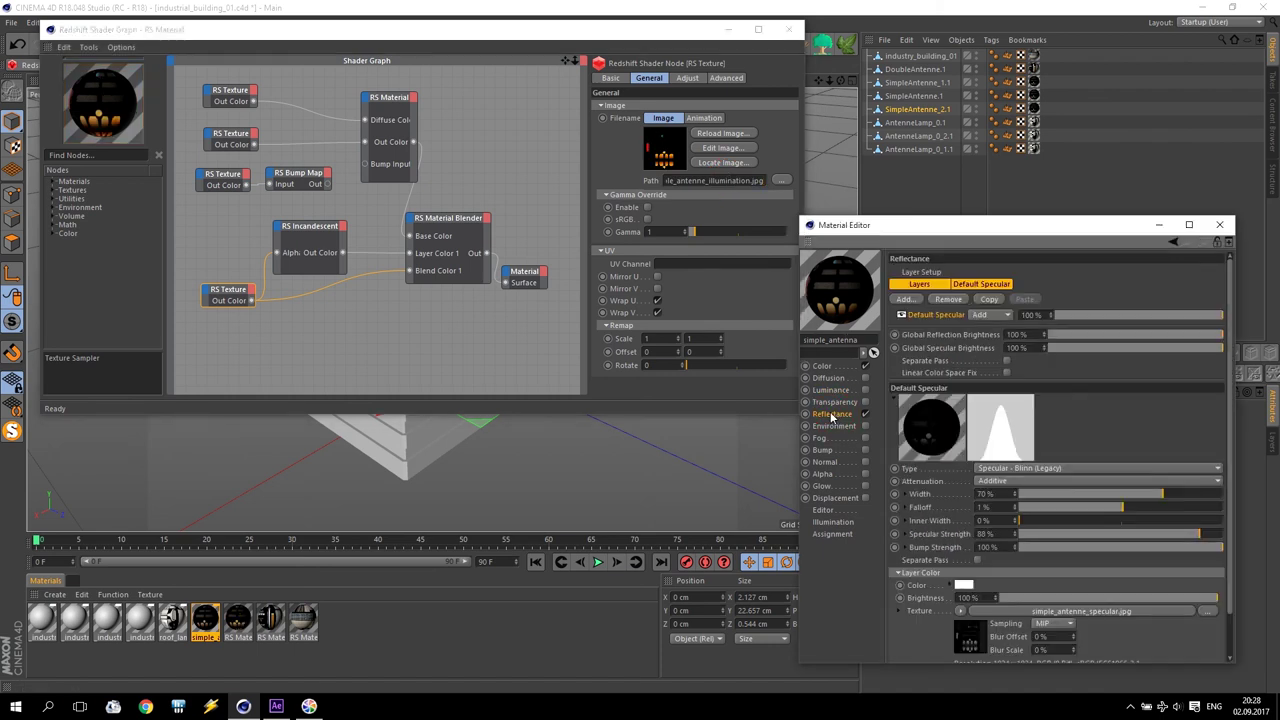
click(1040, 611)
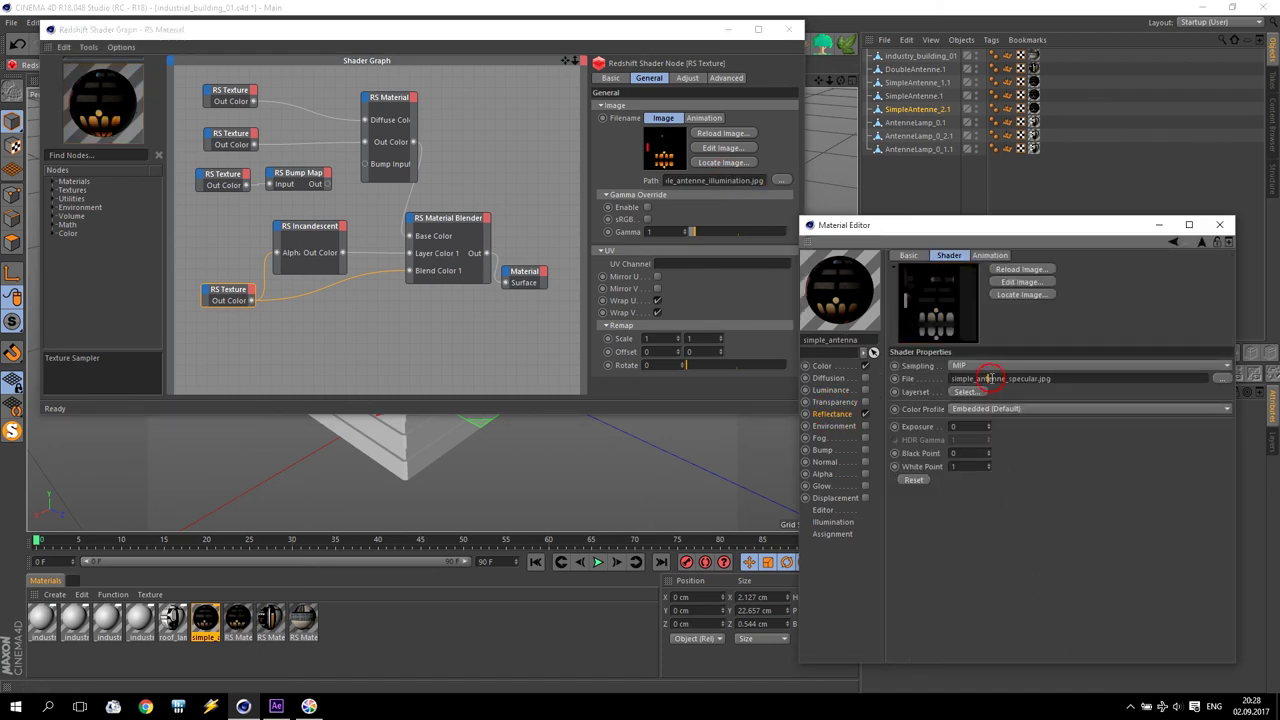
click(996, 378)
click(236, 134)
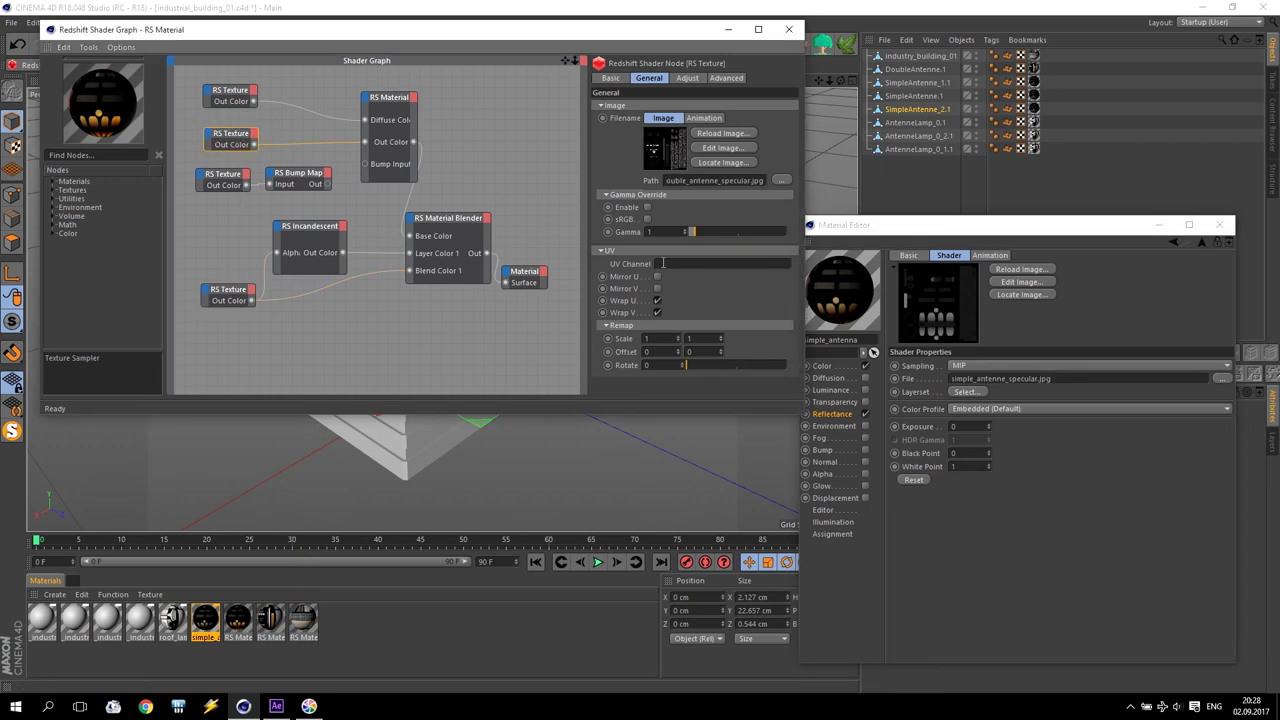
click(673, 181)
text(simple_antenne_specular.jpg)
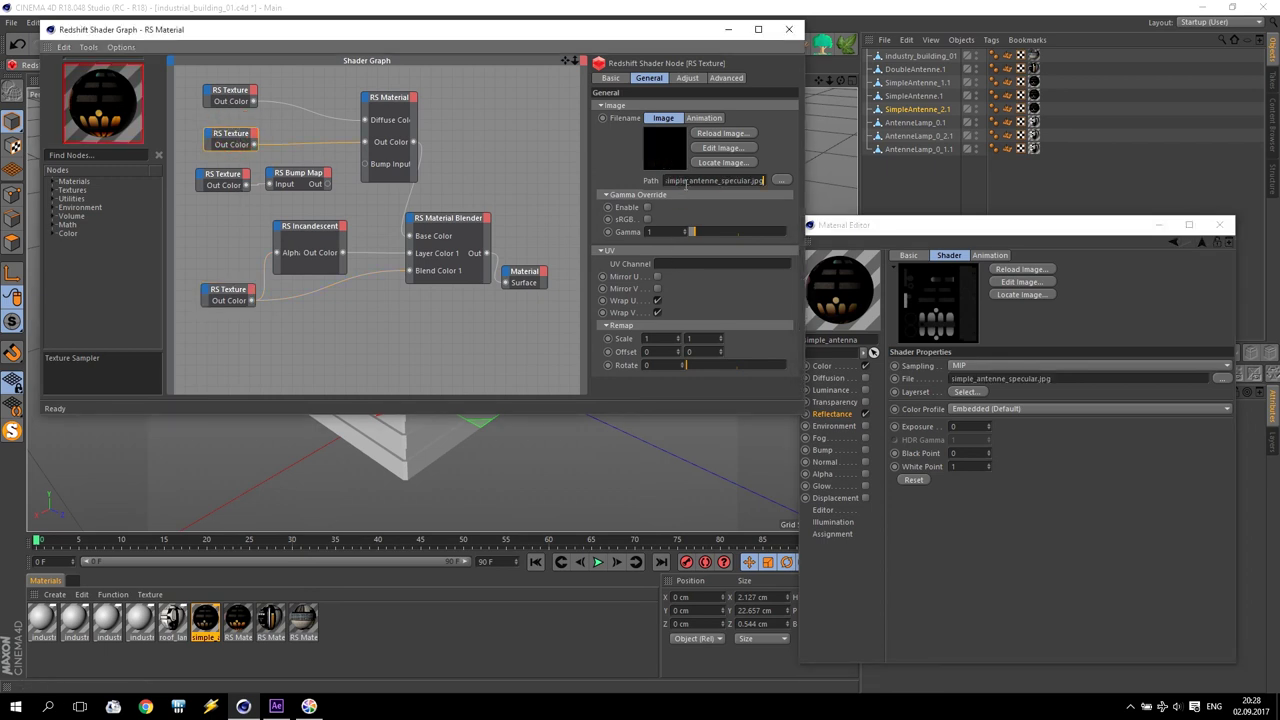
click(455, 172)
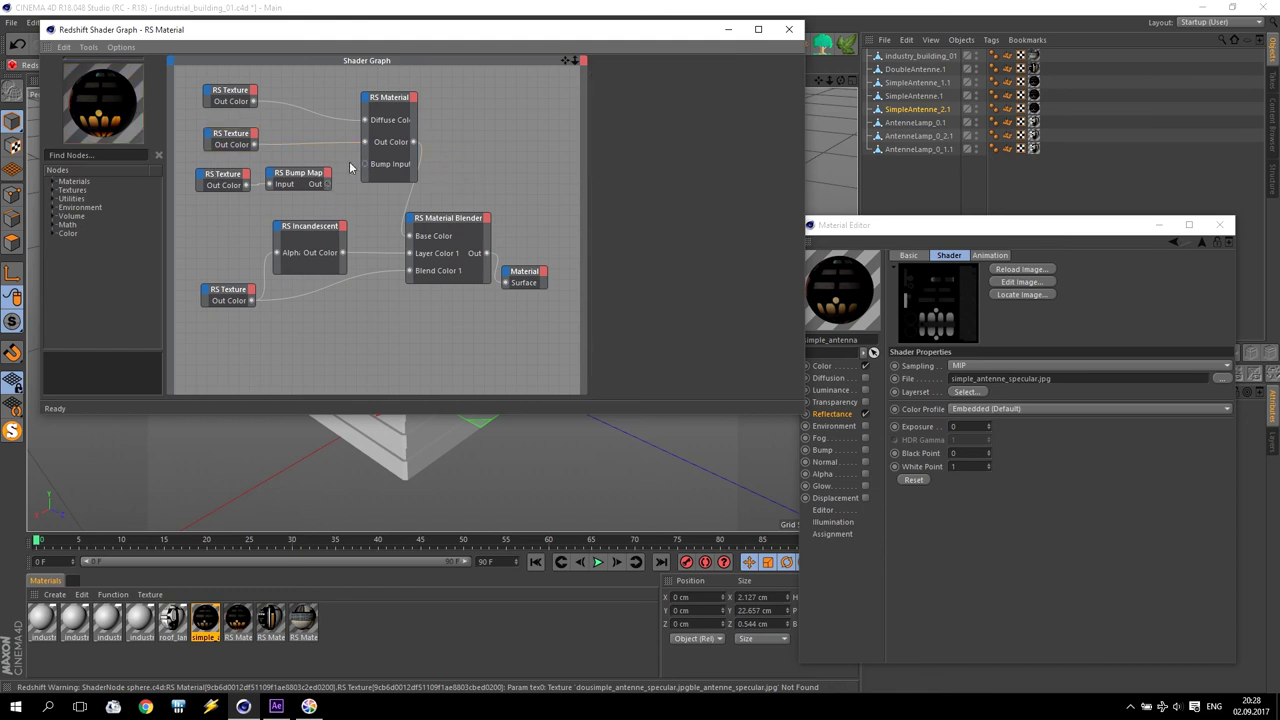
click(208, 628)
click(237, 624)
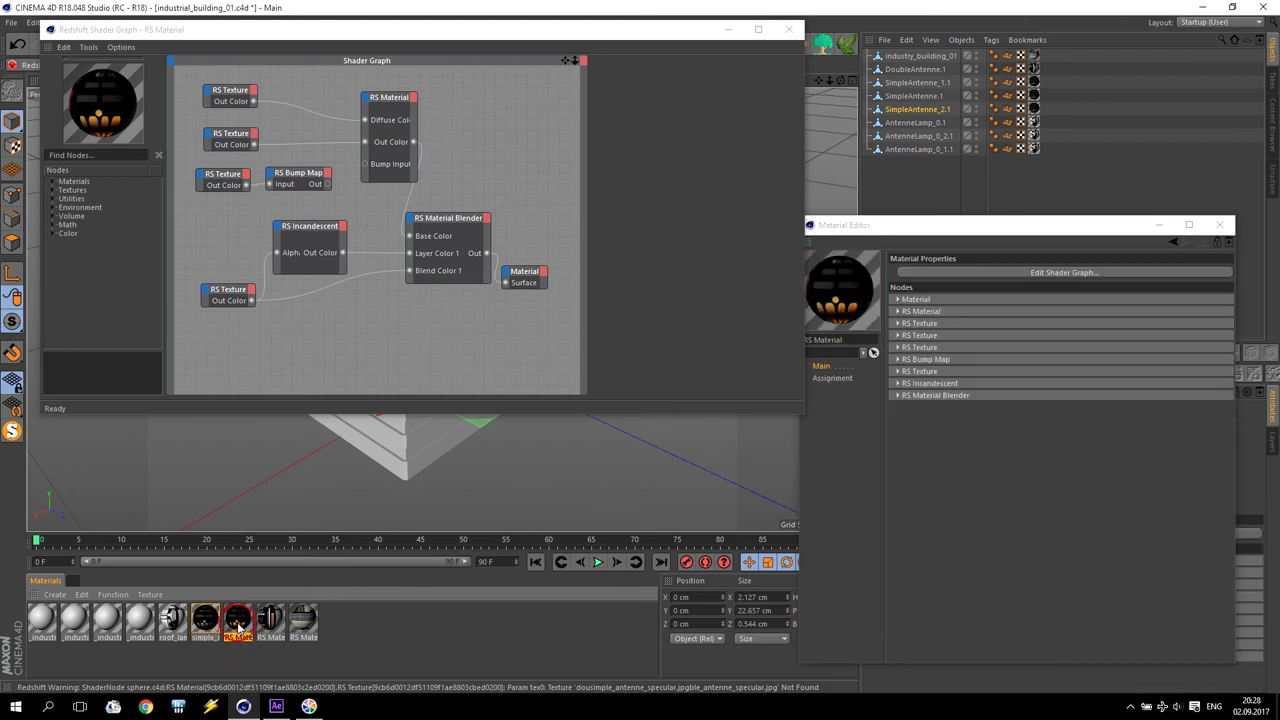
Step: Replace the simple_antenne material with the RS Material and open its node network
drag(208, 622, 209, 625)
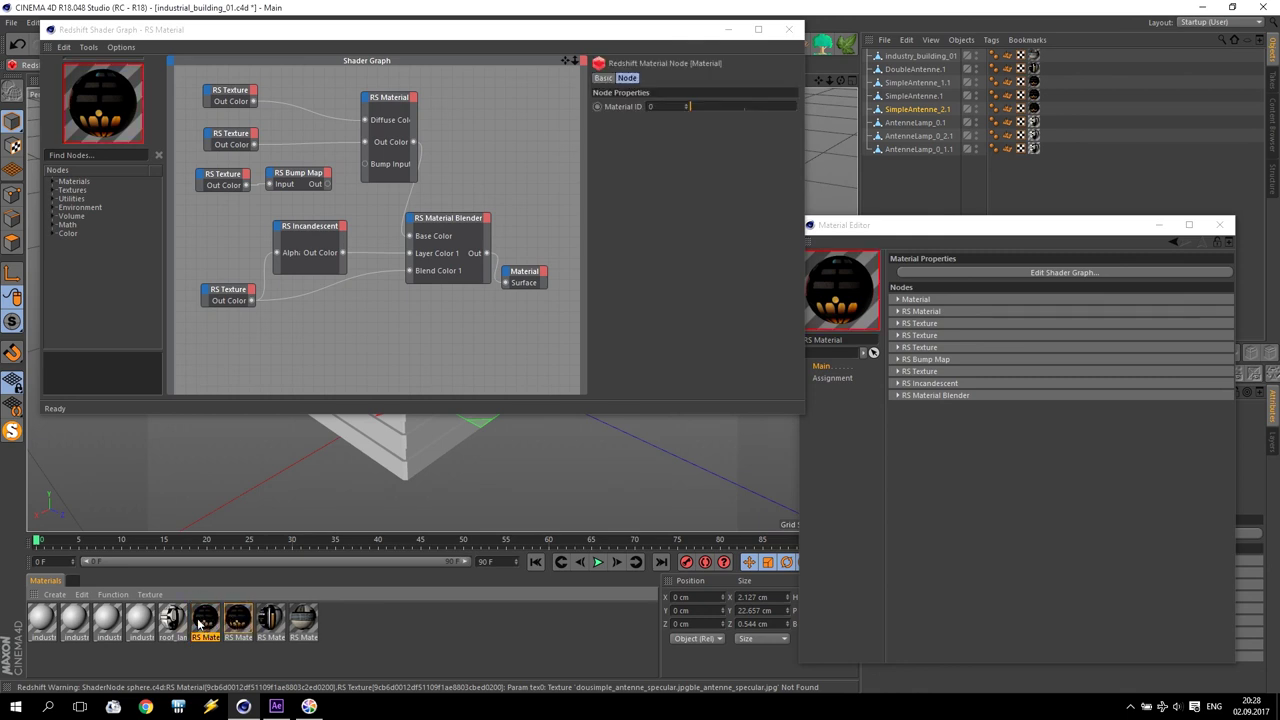
double_click(207, 625)
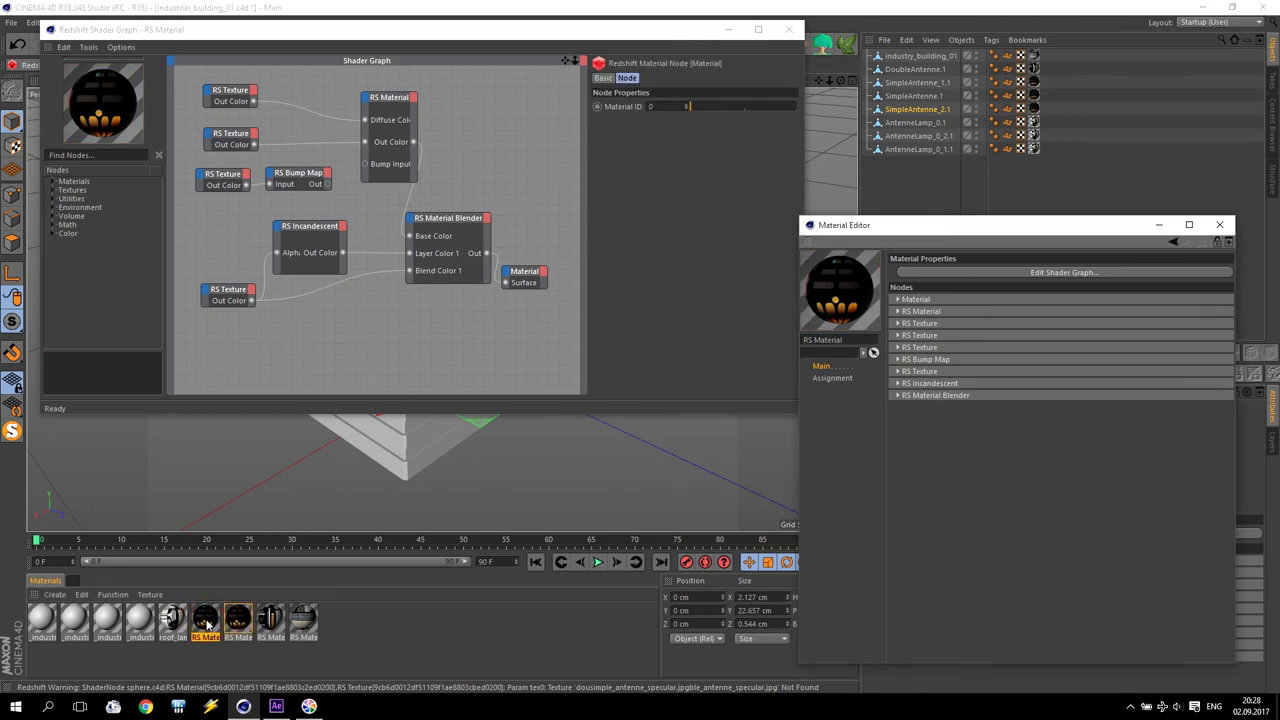
click(1219, 224)
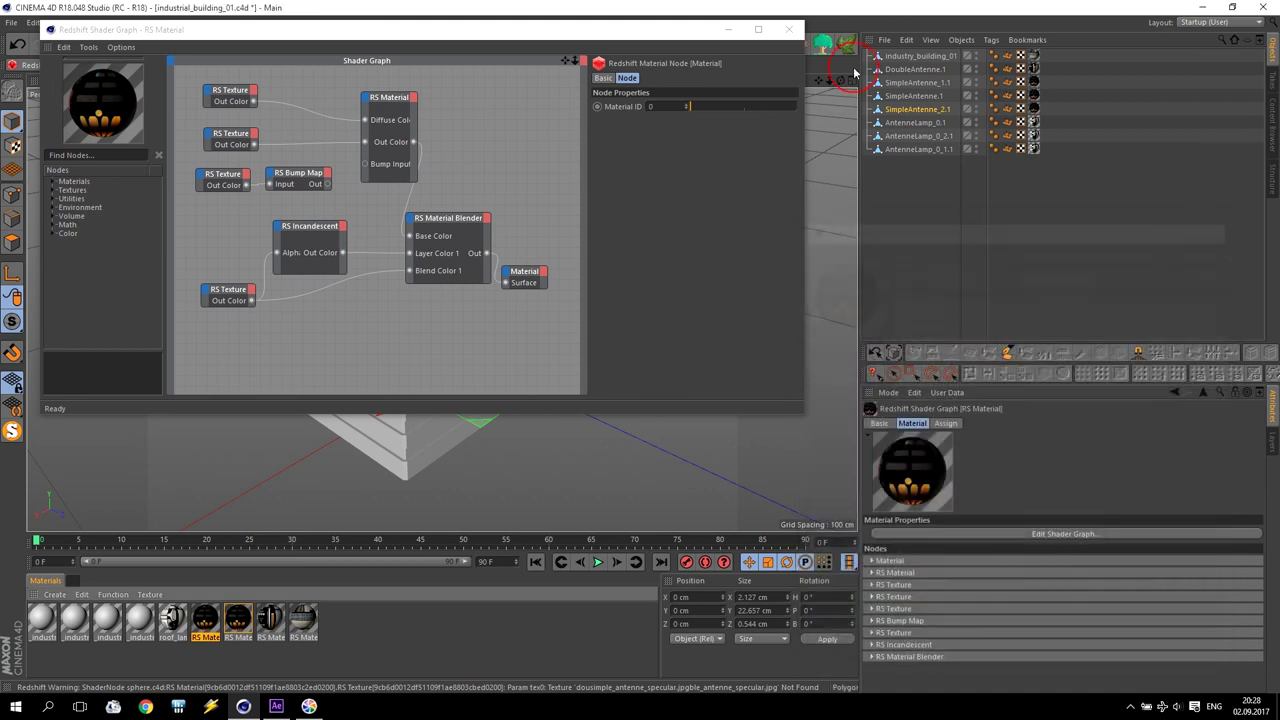
click(797, 31)
double_click(207, 622)
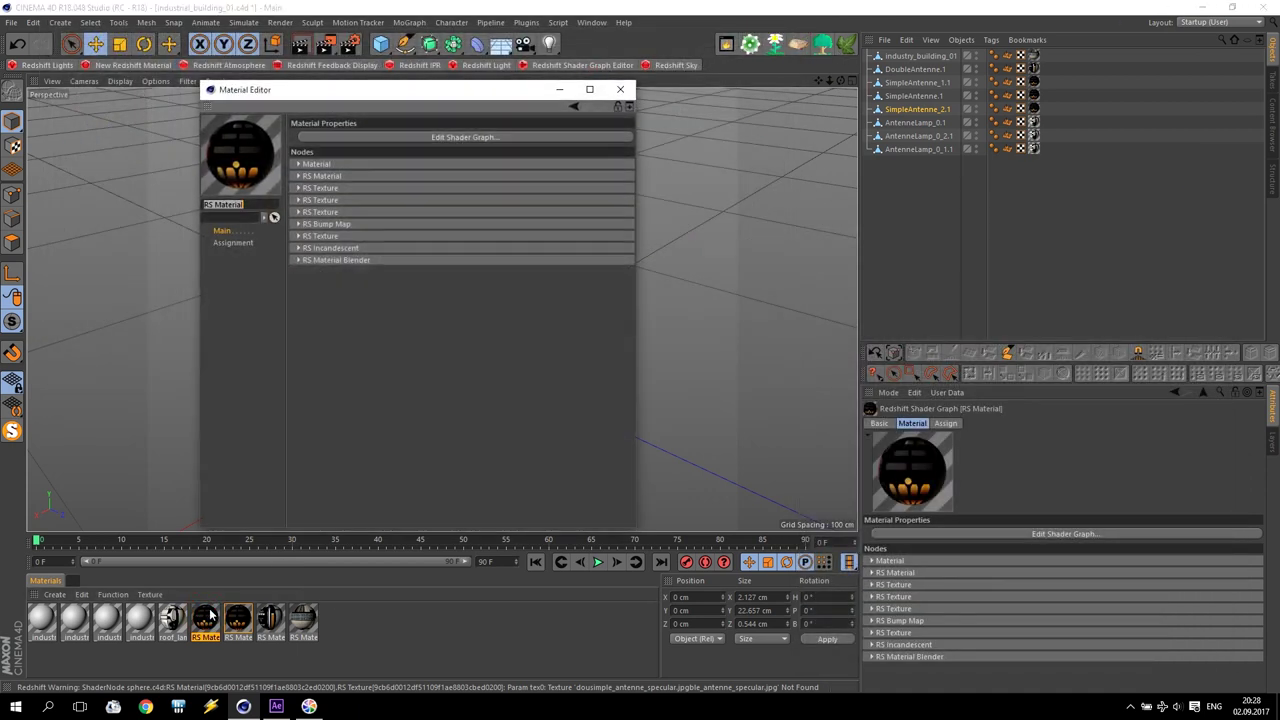
click(408, 136)
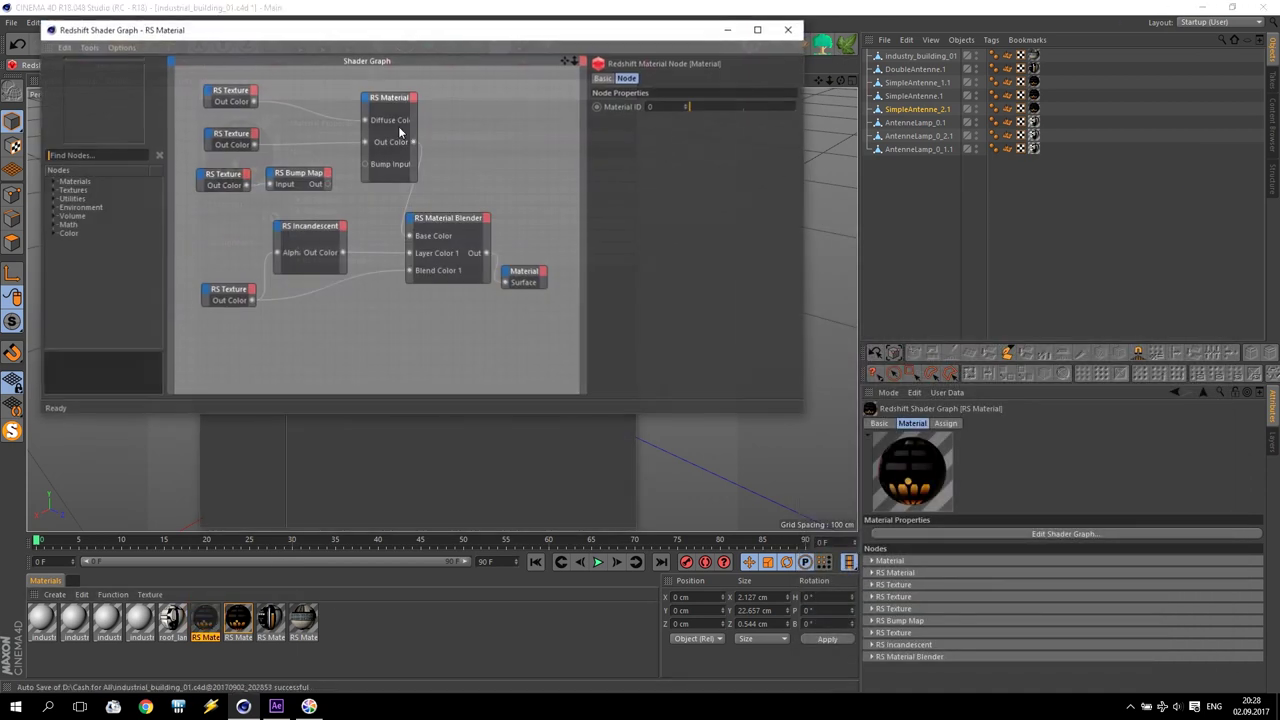
Step: Copy the roof_lamp_diffuse.jpg texture path for the RS Material's diffuse texture node
double_click(173, 622)
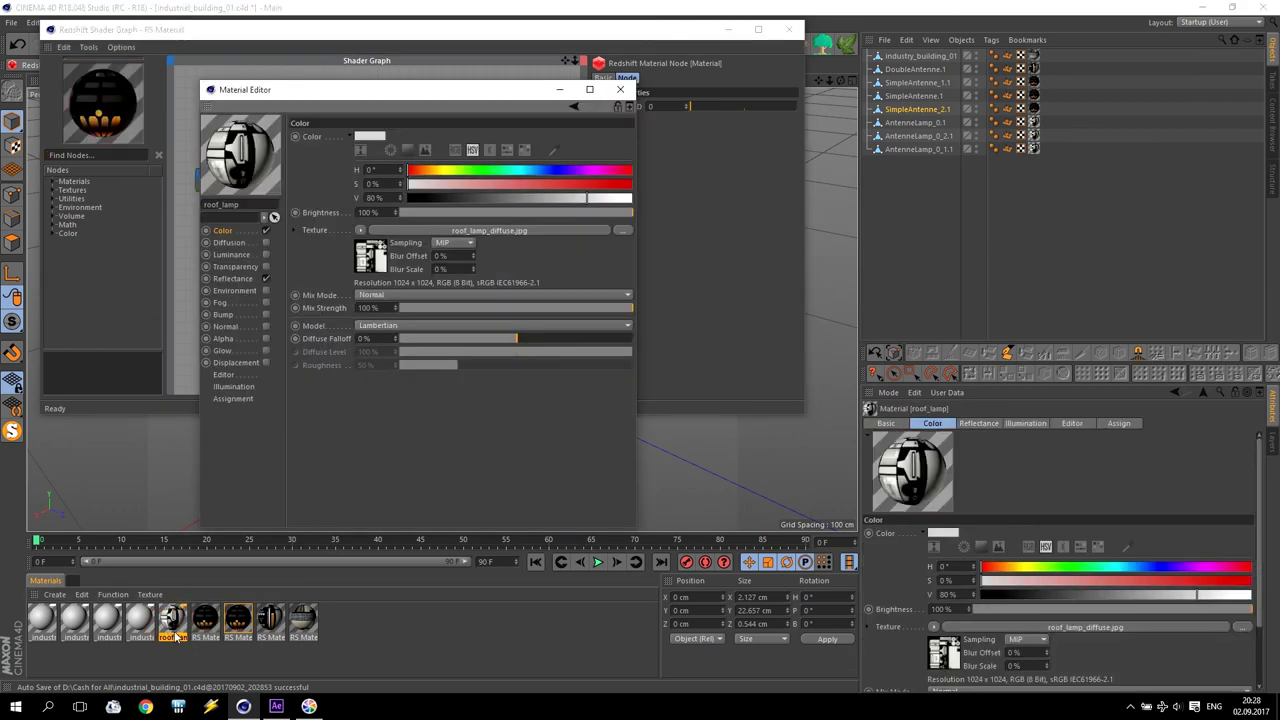
drag(415, 89, 993, 174)
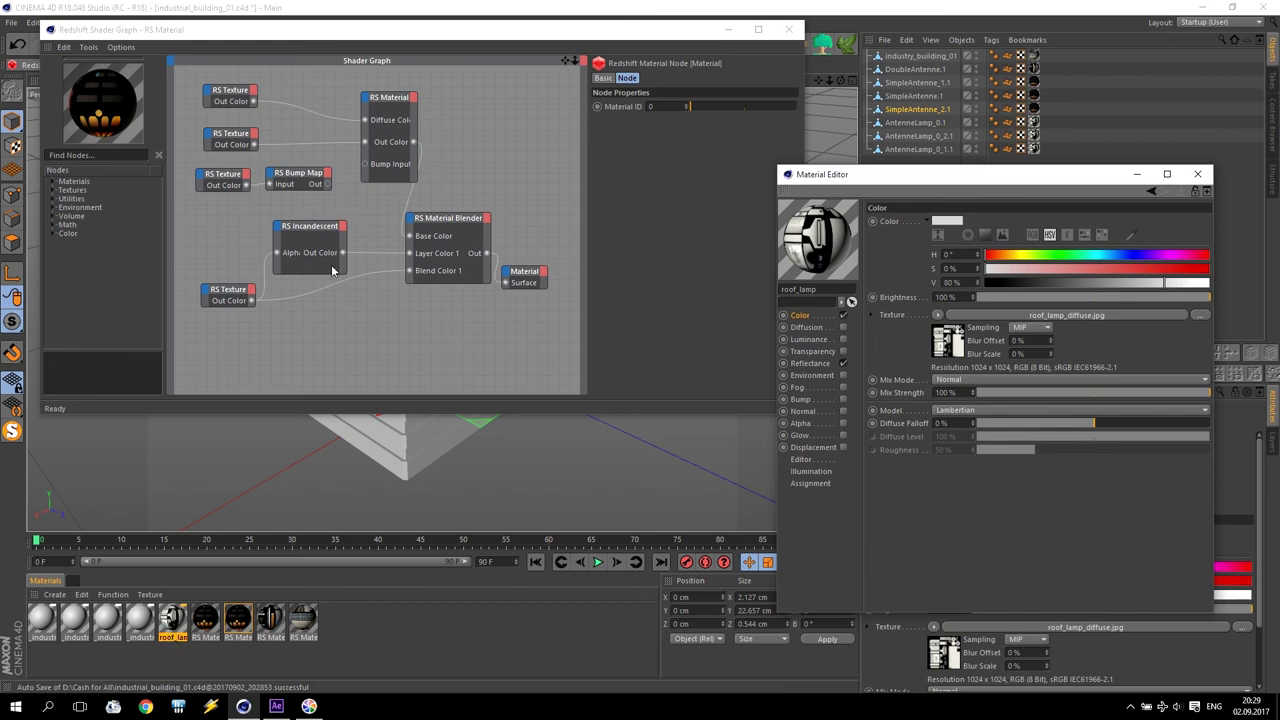
click(1010, 316)
double_click(985, 328)
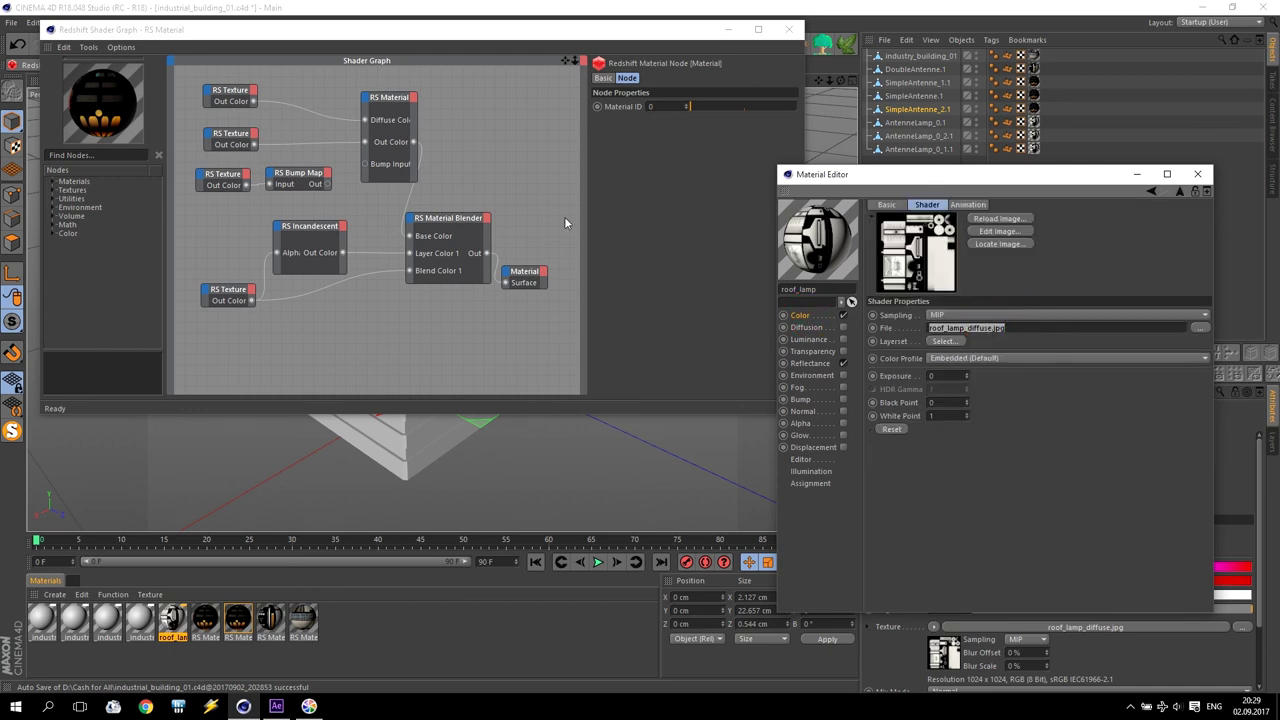
click(219, 110)
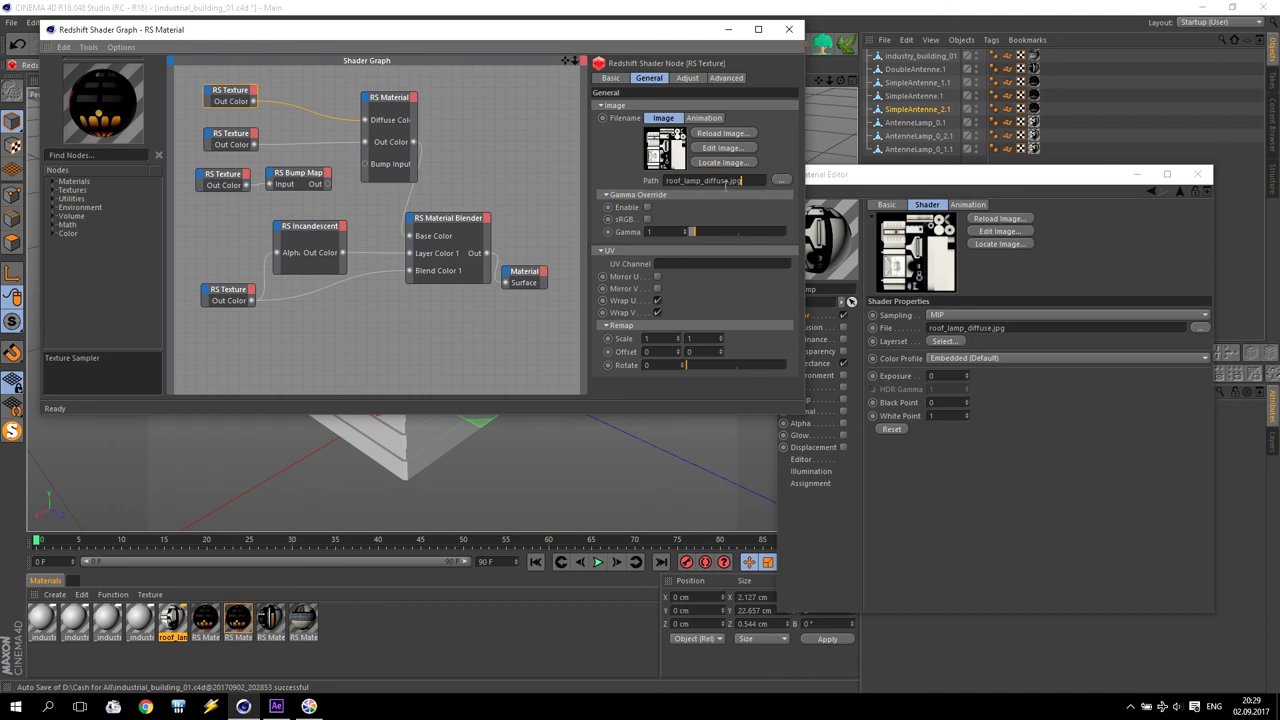
Step: Paste the roof_lamp_illumination.jpg path into the incandescence texture node
click(812, 351)
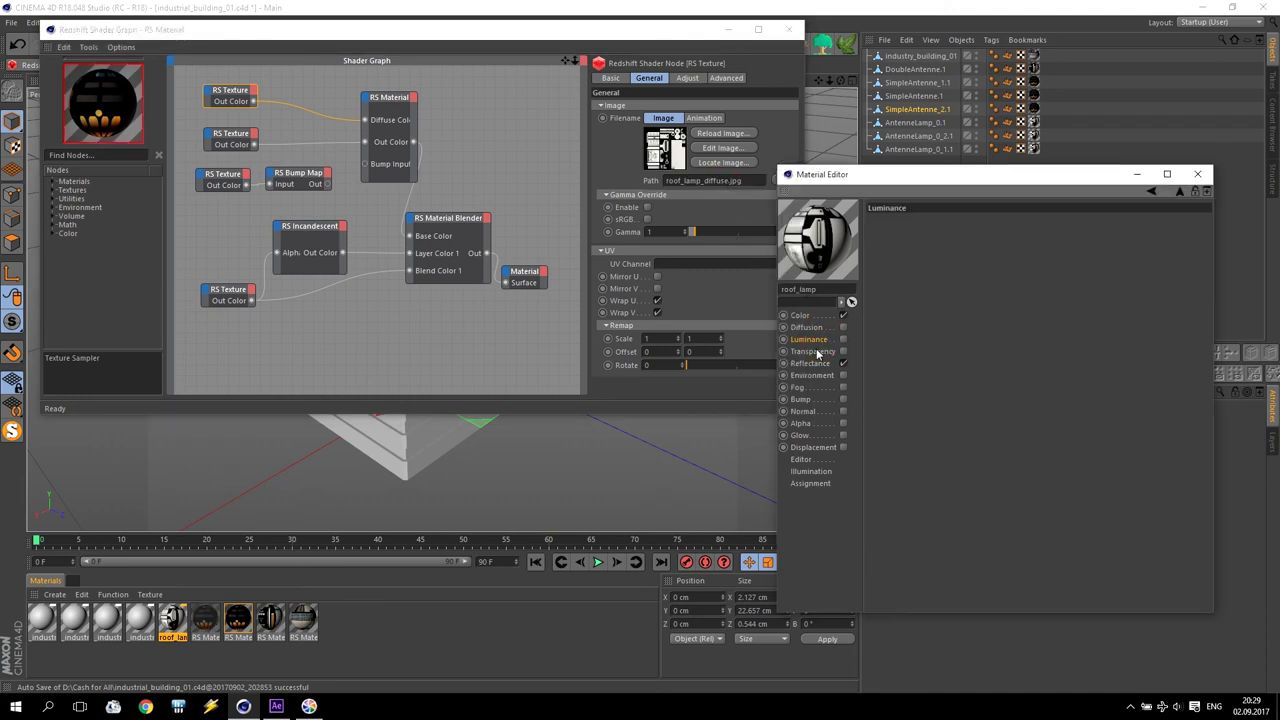
click(808, 339)
click(1012, 316)
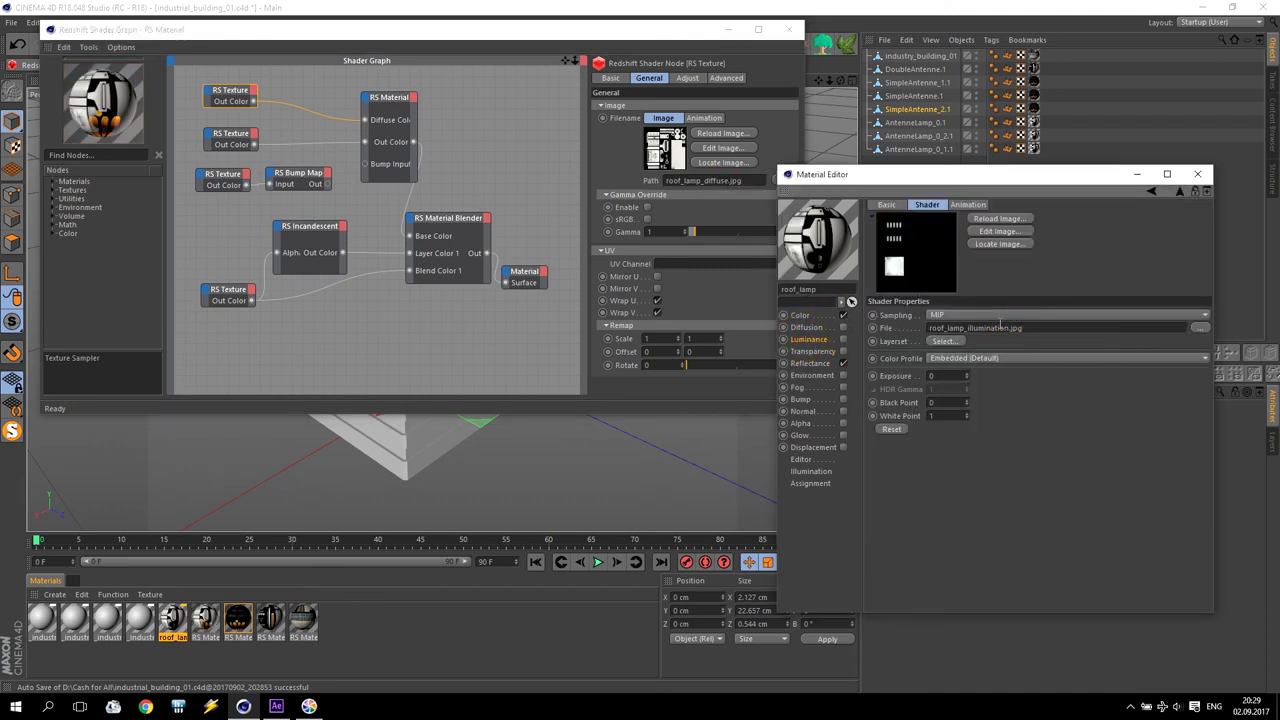
double_click(985, 327)
key(ctrl+c)
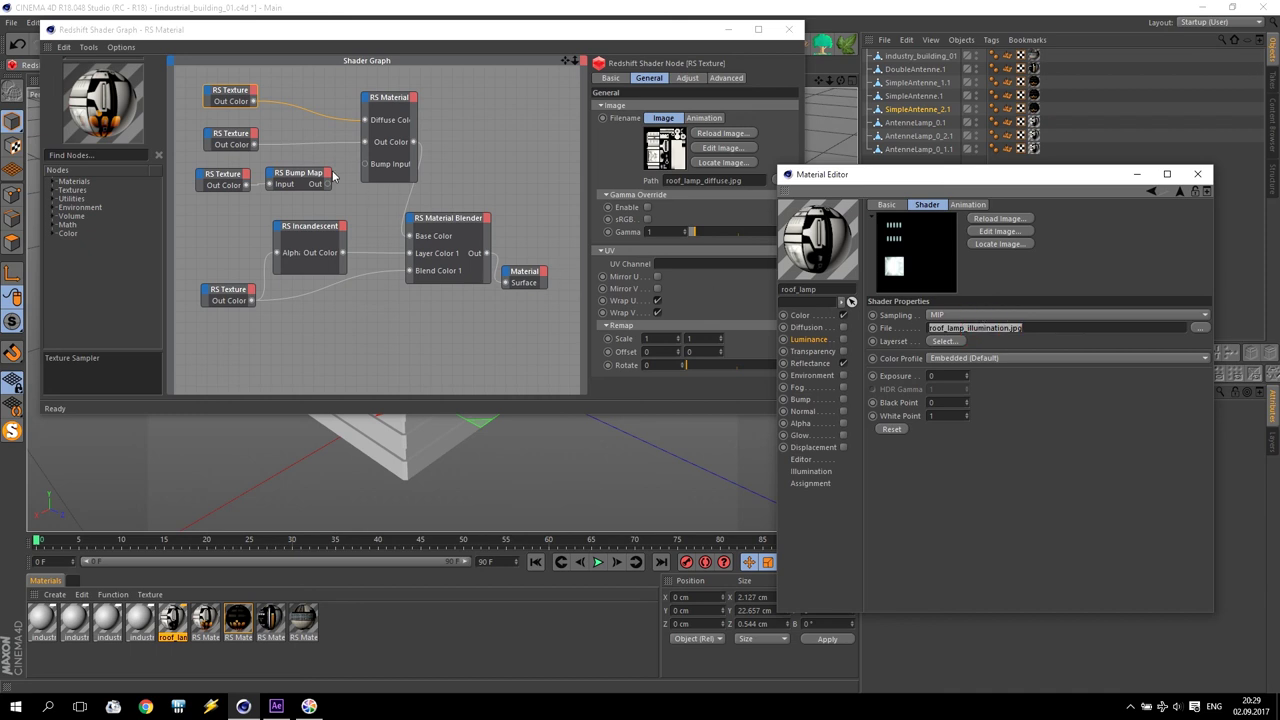
click(230, 292)
key(ctrl+v)
Step: Paste the roof_lamp_specular.jpg path into the specular texture node
click(812, 363)
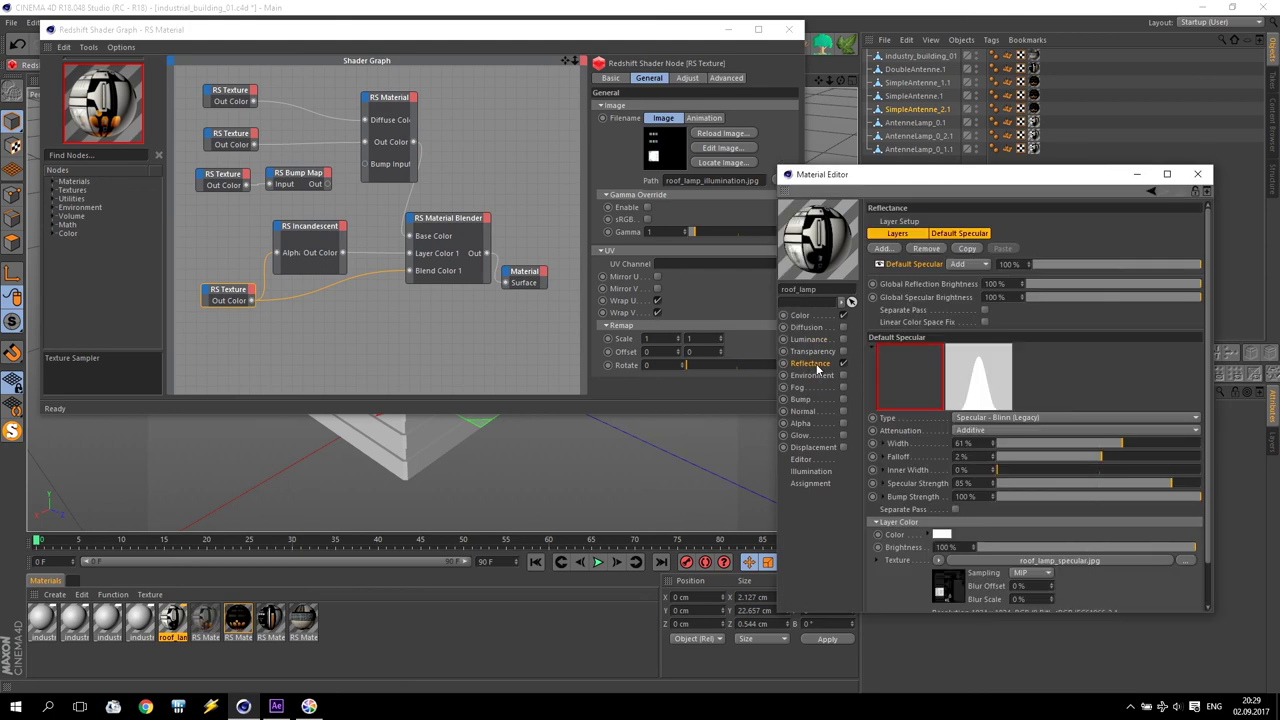
click(1043, 560)
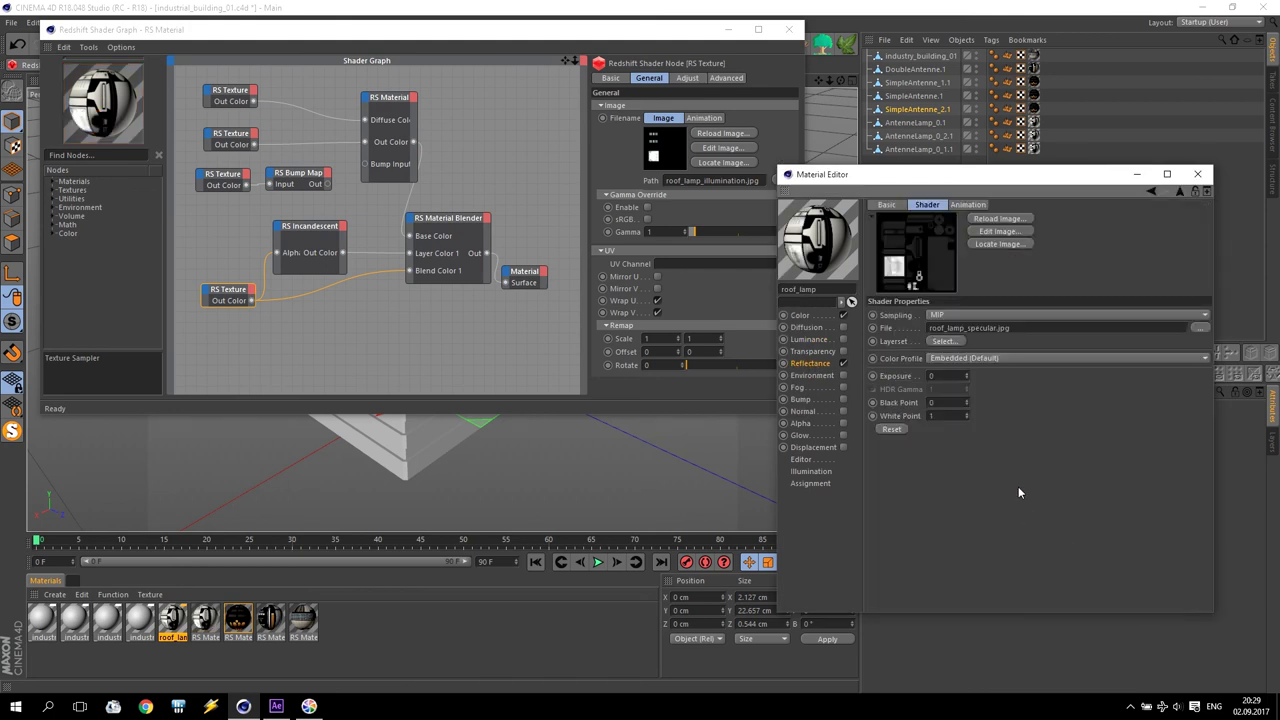
double_click(972, 327)
key(ctrl+c)
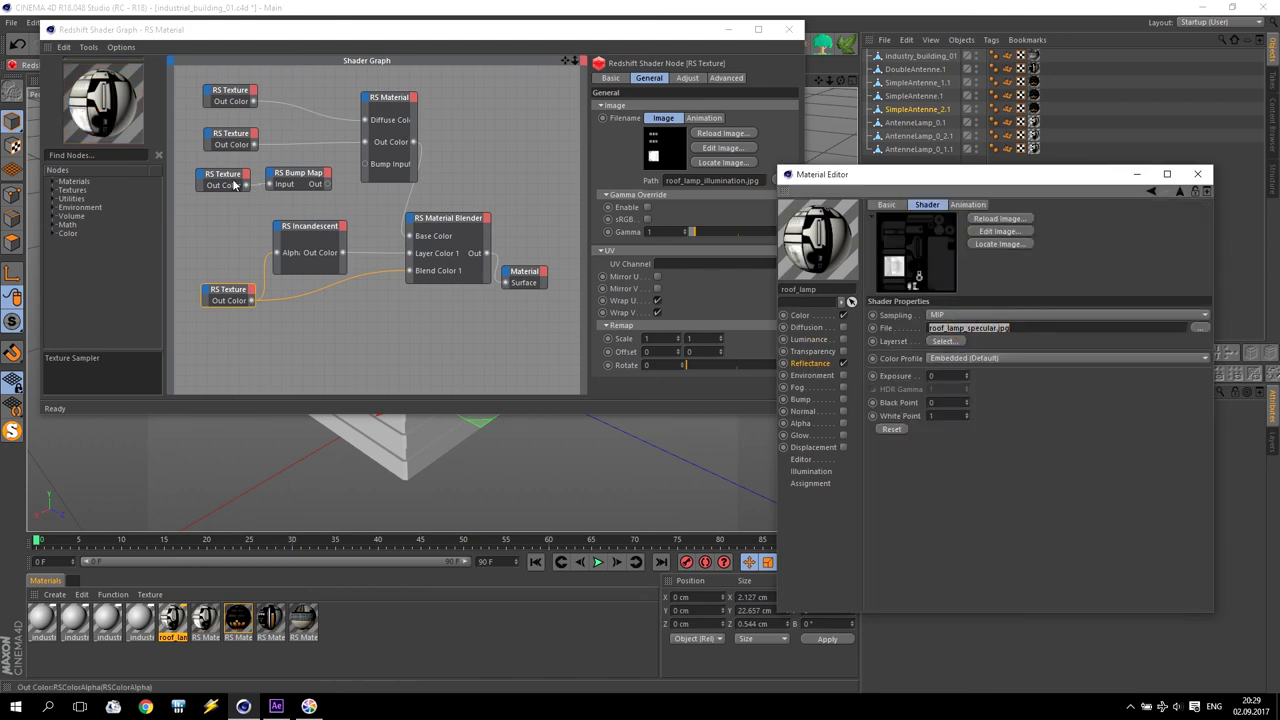
click(236, 140)
click(721, 180)
key(ctrl+v)
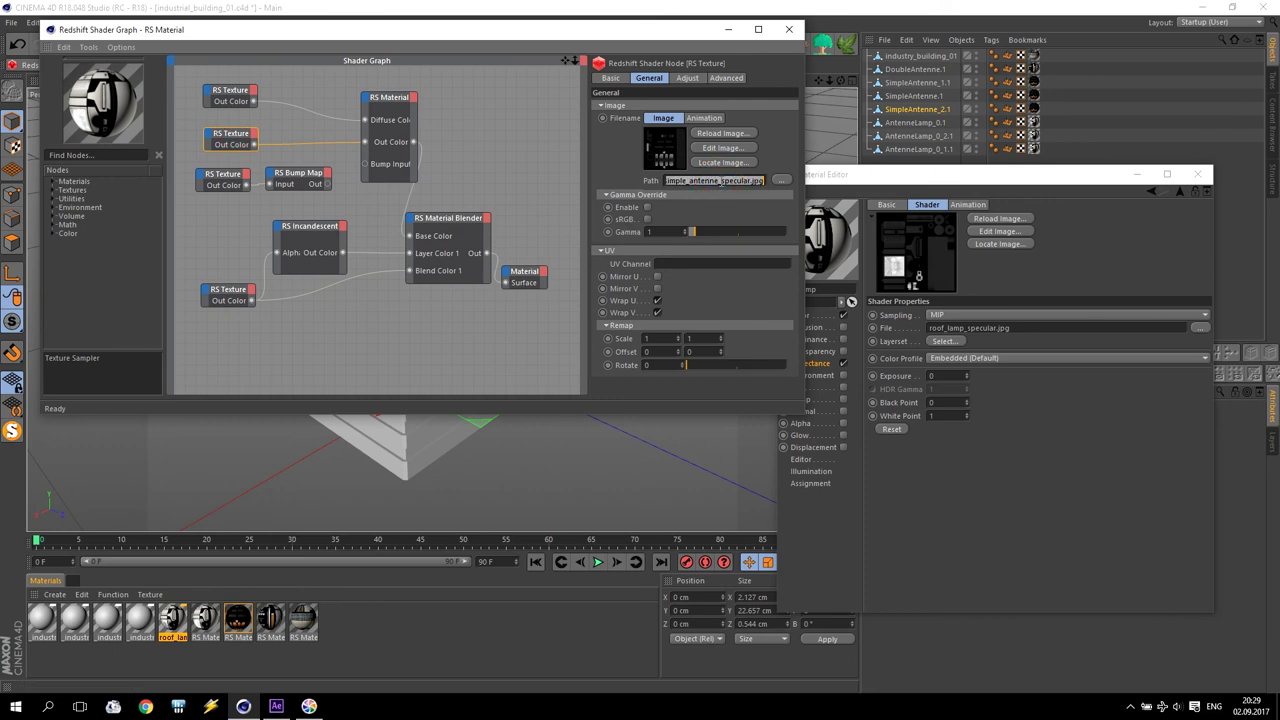
Step: Confirm roof_lamp has no bump texture, then replace the roof_lamp material with the RS Material
click(815, 402)
click(803, 401)
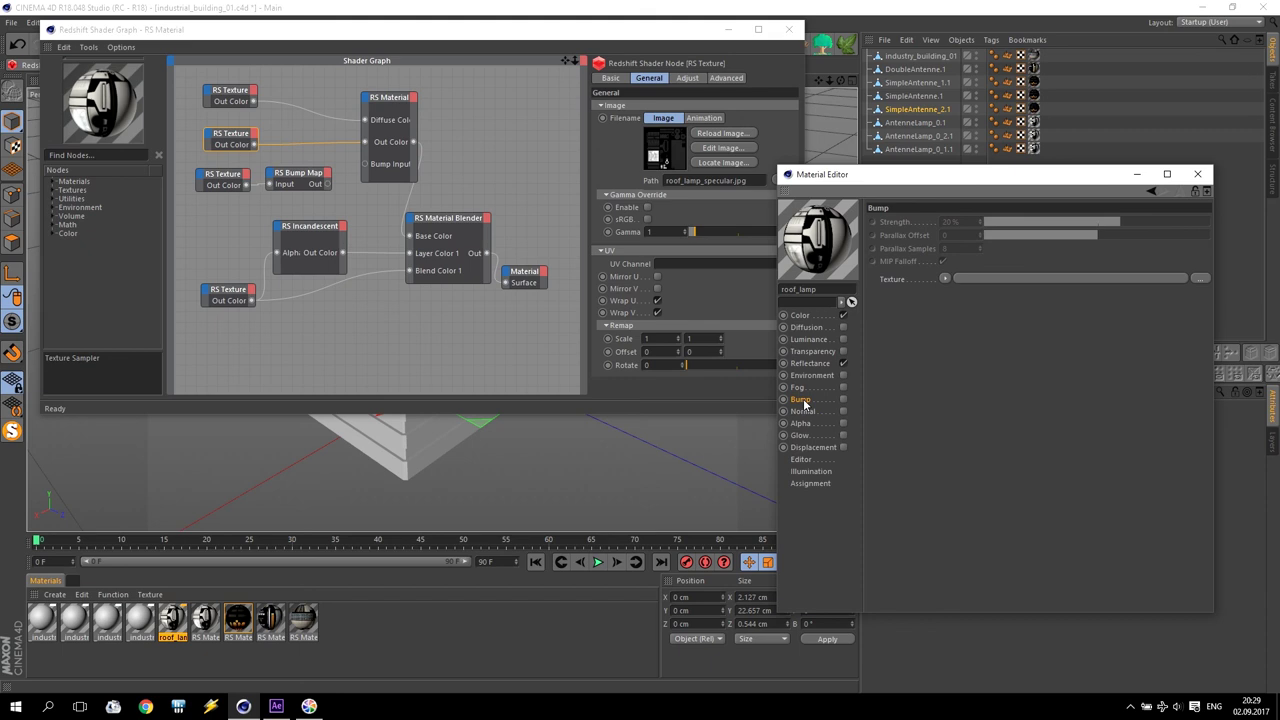
click(1197, 174)
click(207, 628)
drag(207, 622, 172, 621)
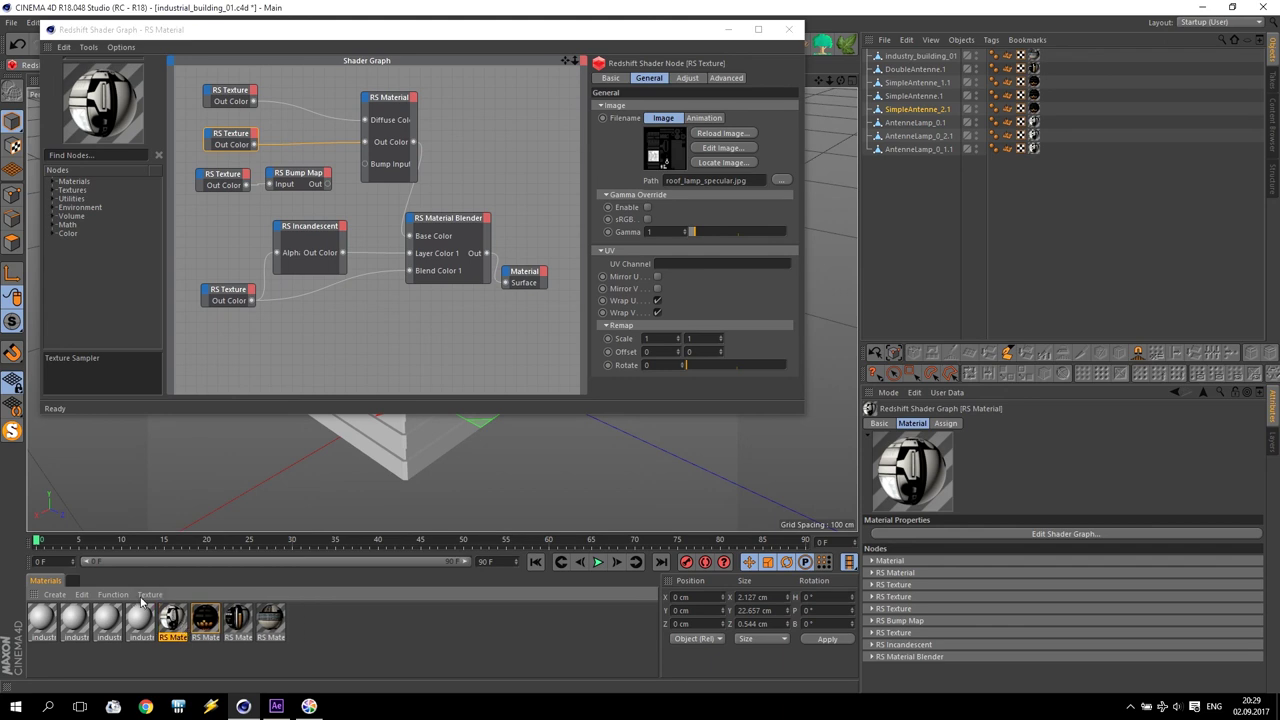
Step: Remove the unused materials, leaving four RS materials, and close the Shader Graph
click(148, 595)
click(141, 596)
click(115, 596)
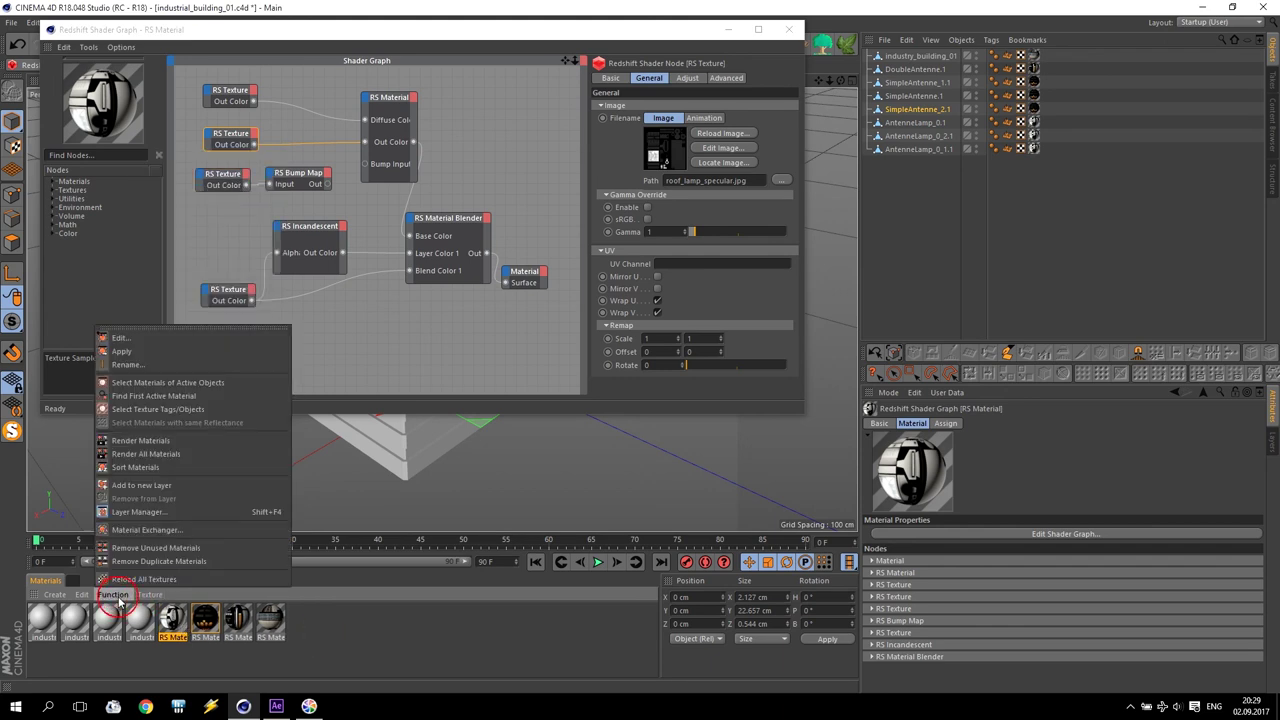
click(166, 549)
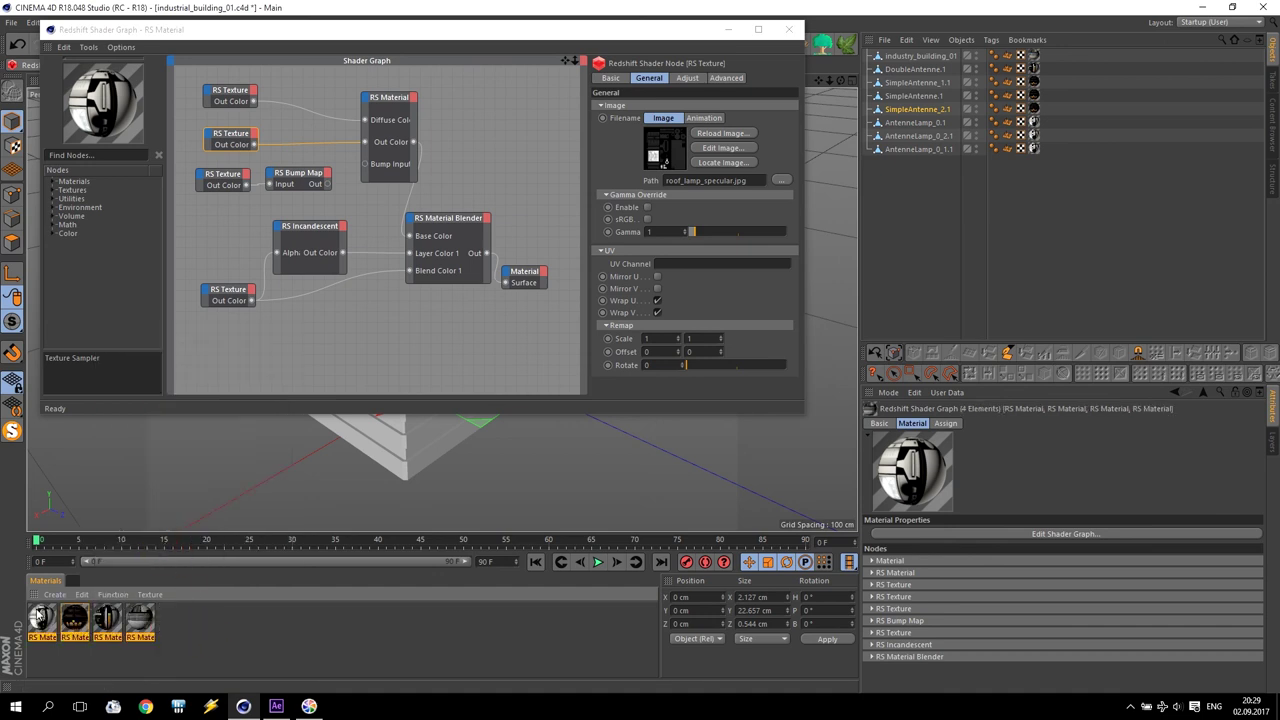
click(250, 642)
click(789, 29)
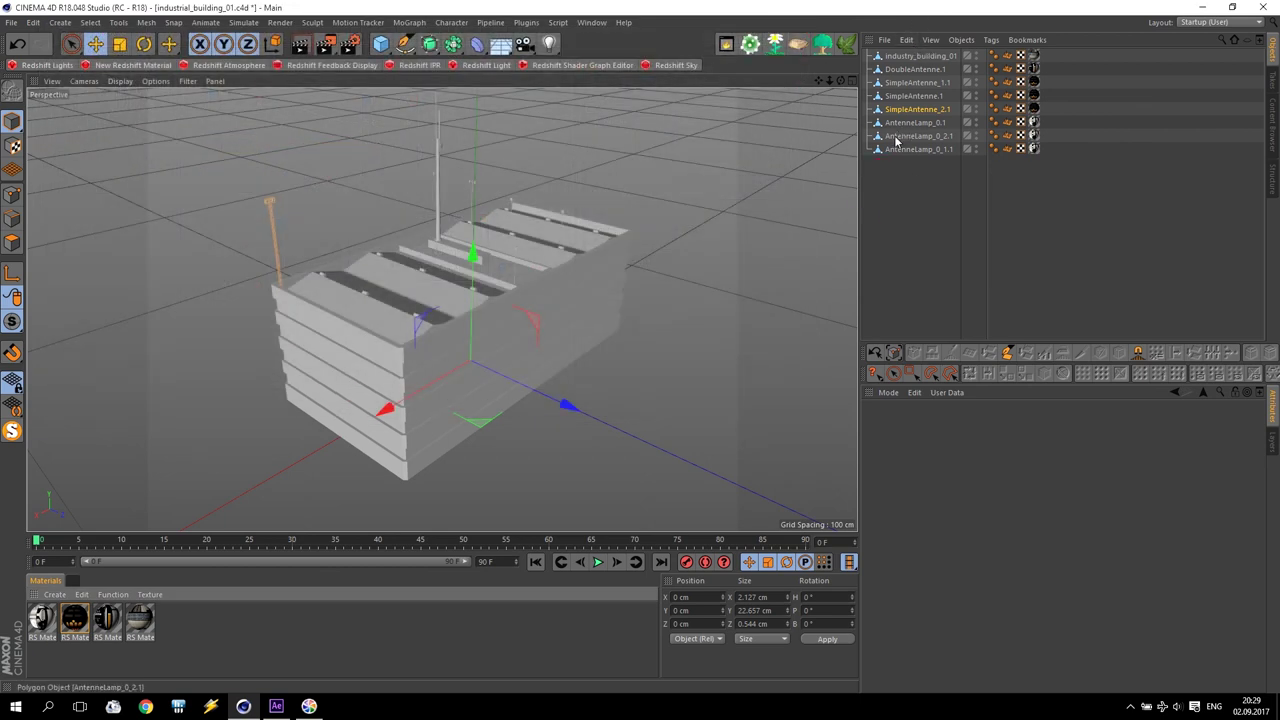
Step: Set the renderer to Redshift and start a Redshift IPR render of the building
click(349, 44)
click(168, 42)
click(155, 108)
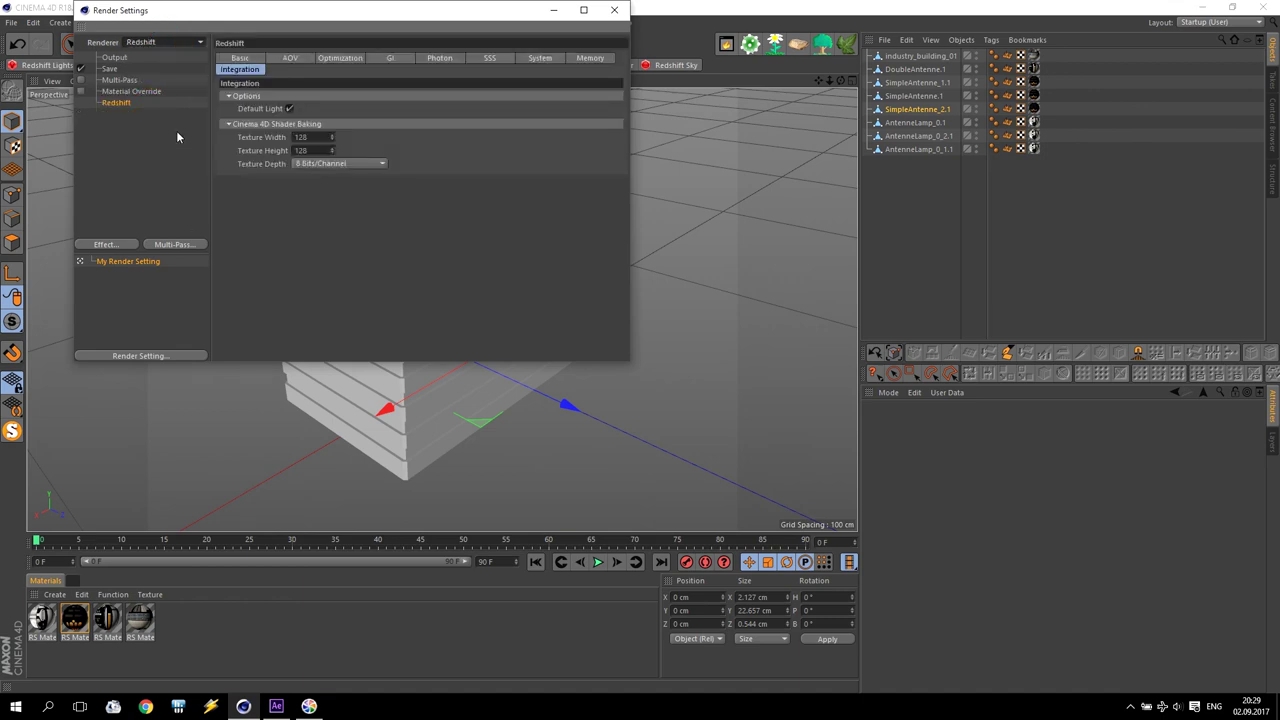
click(614, 10)
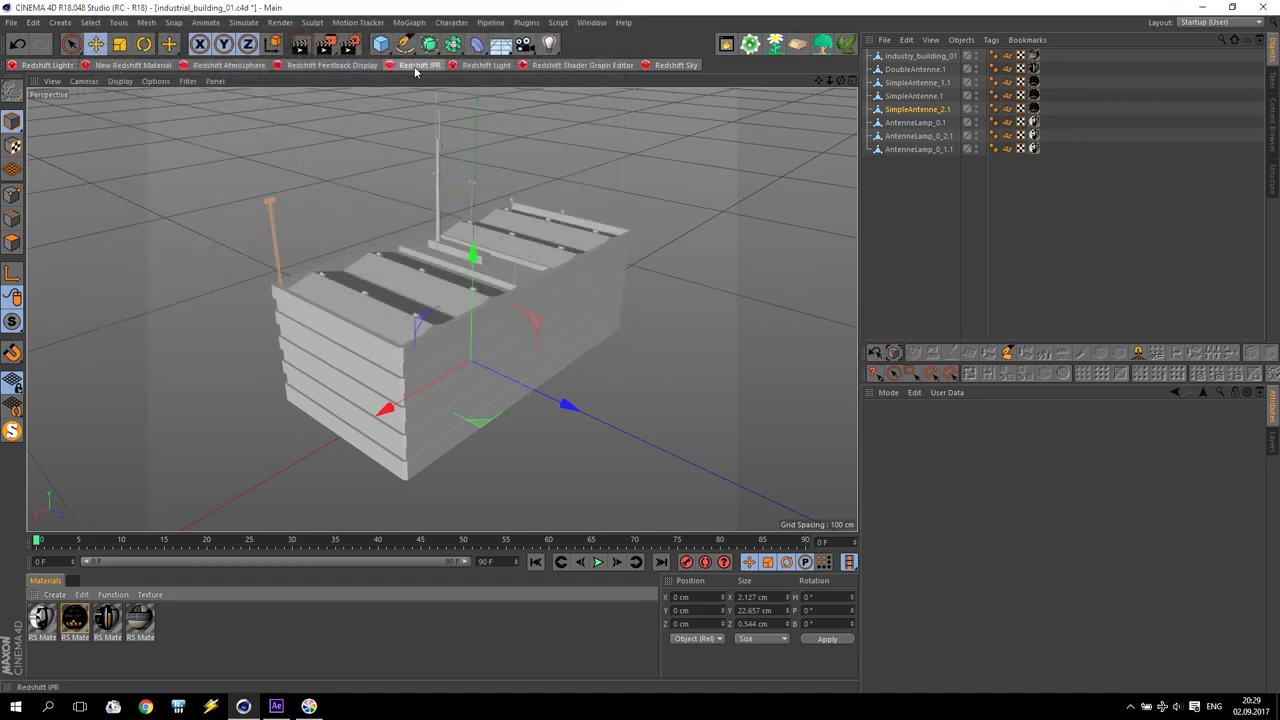
click(305, 45)
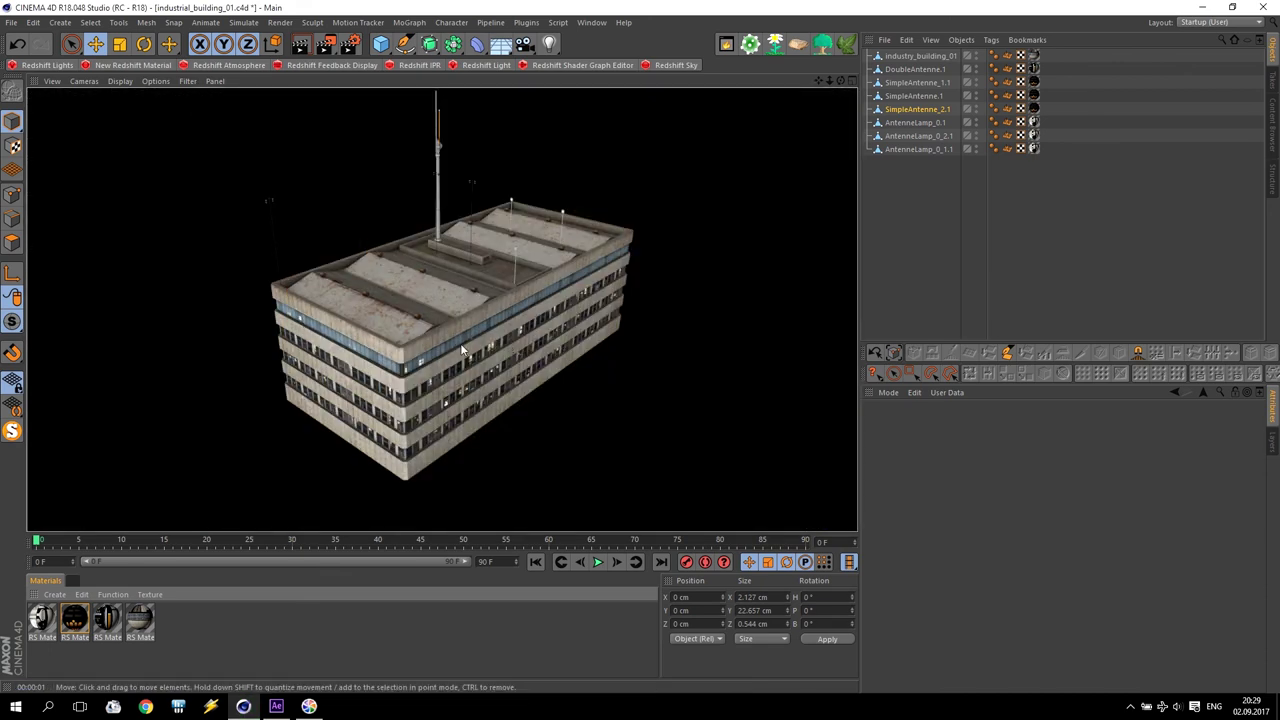
Step: Group all building and antenna objects under a null renamed 'Building 1'
click(916, 56)
shift+click(920, 149)
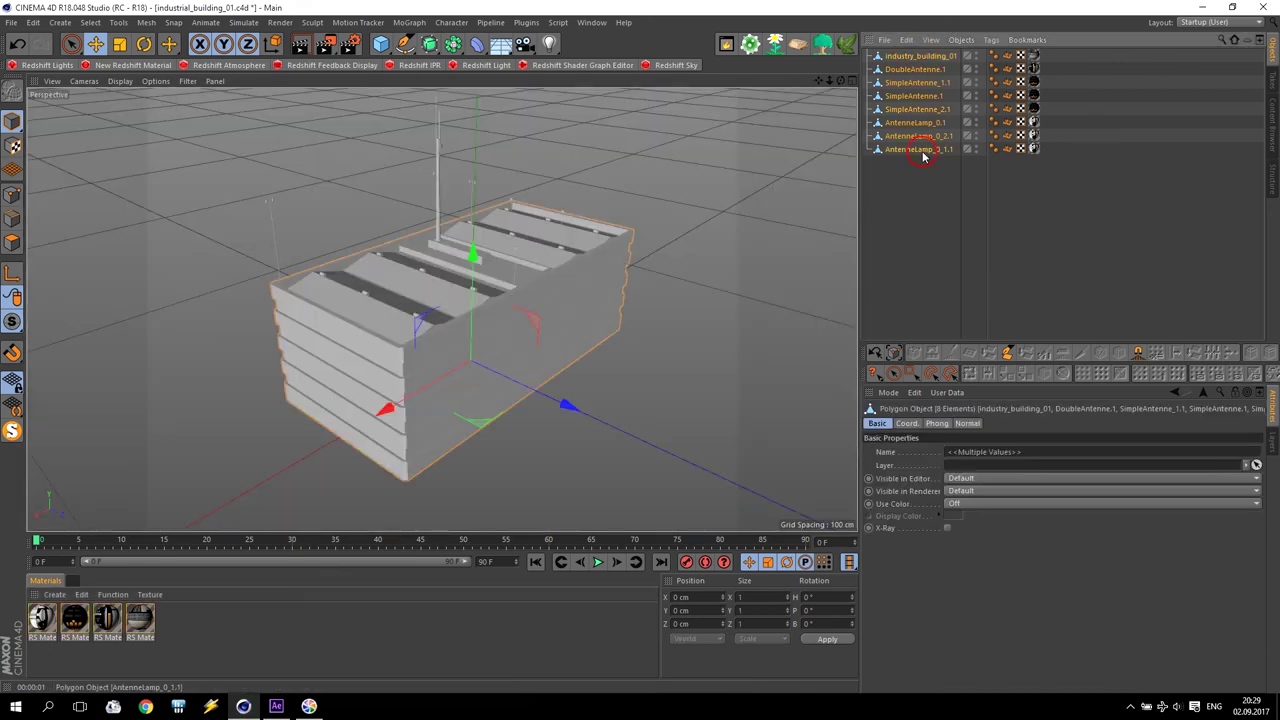
key(alt+g)
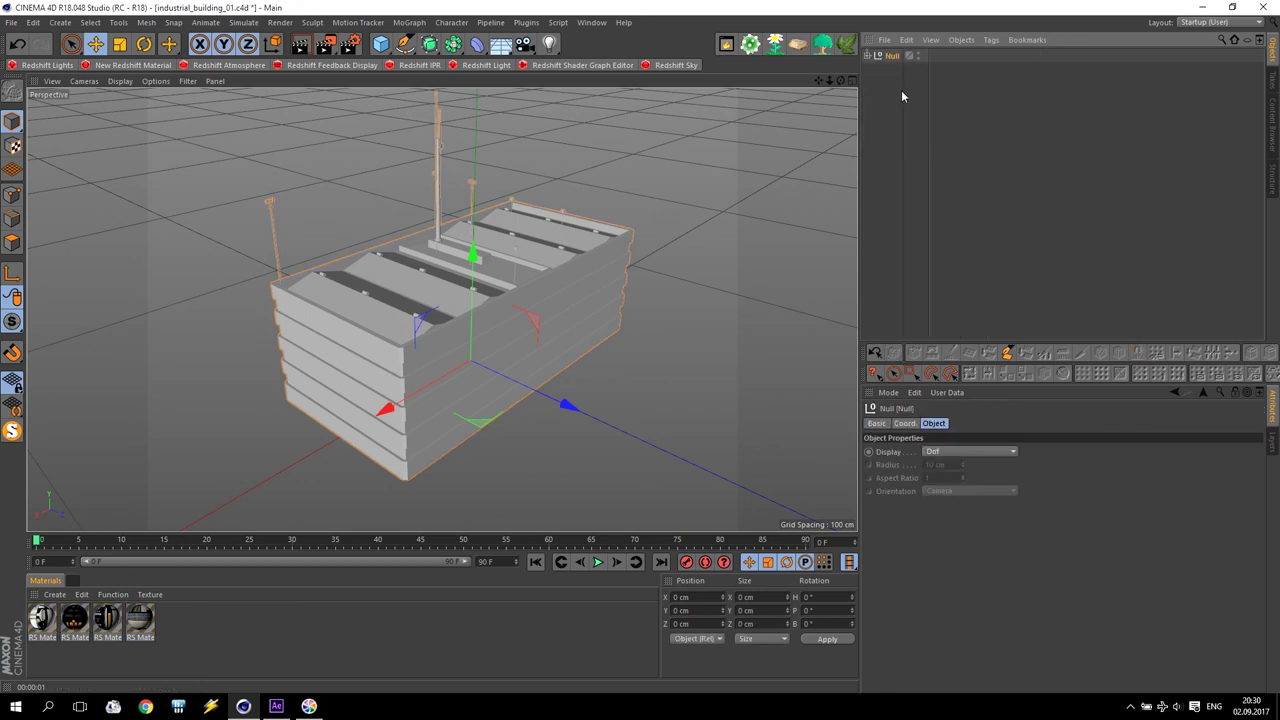
text(Bui)
text(lding)
text( 1)
key(Return)
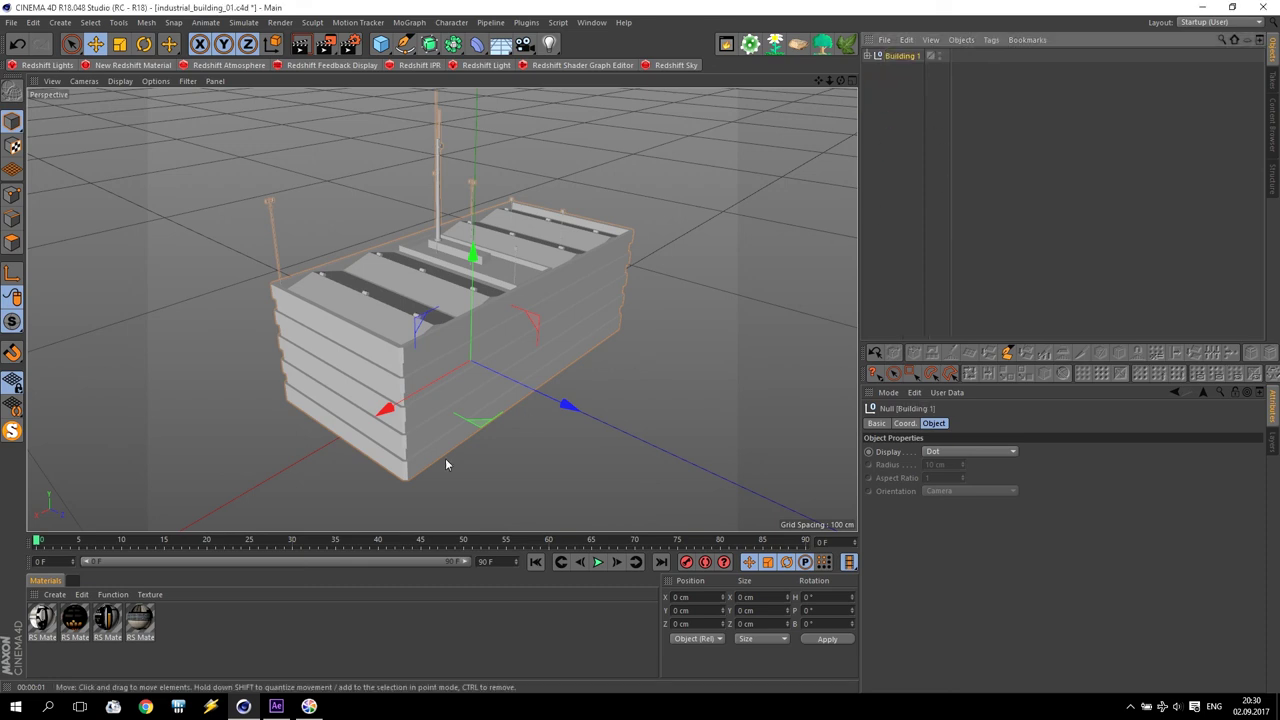
click(591, 22)
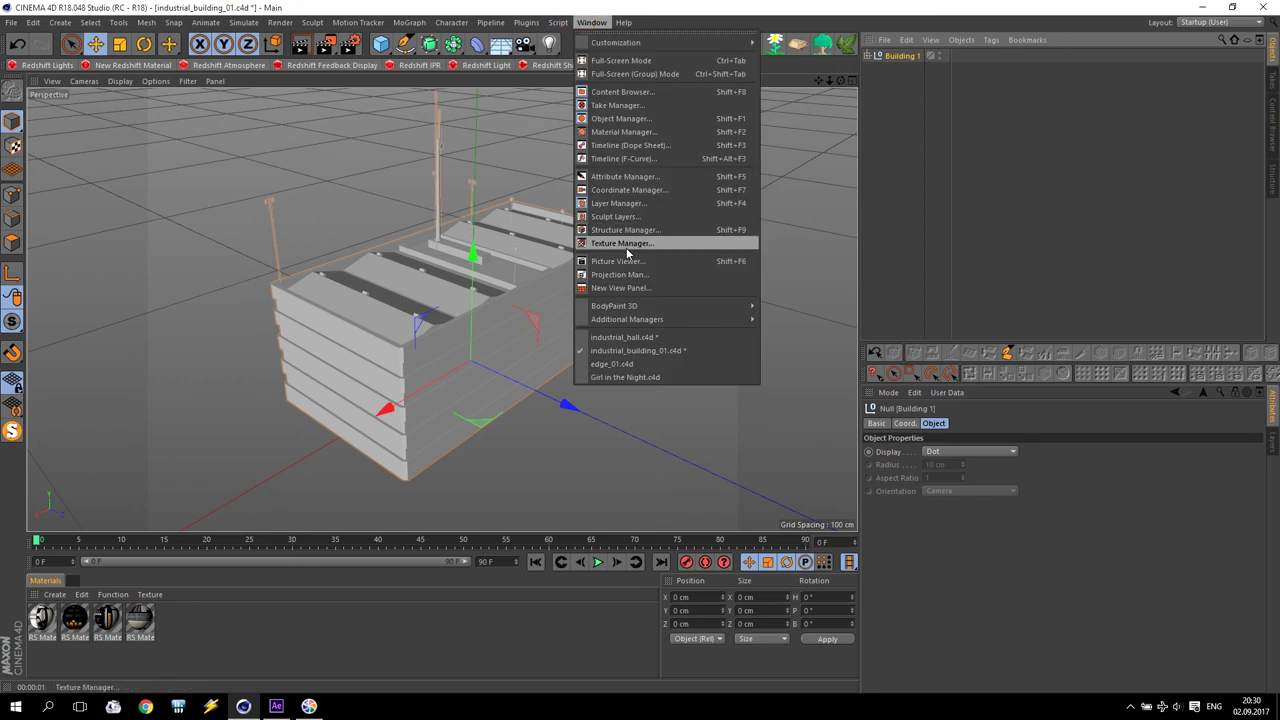
Step: Switch to the edge_01 scene and create a new Redshift material with its shader graph open
click(604, 366)
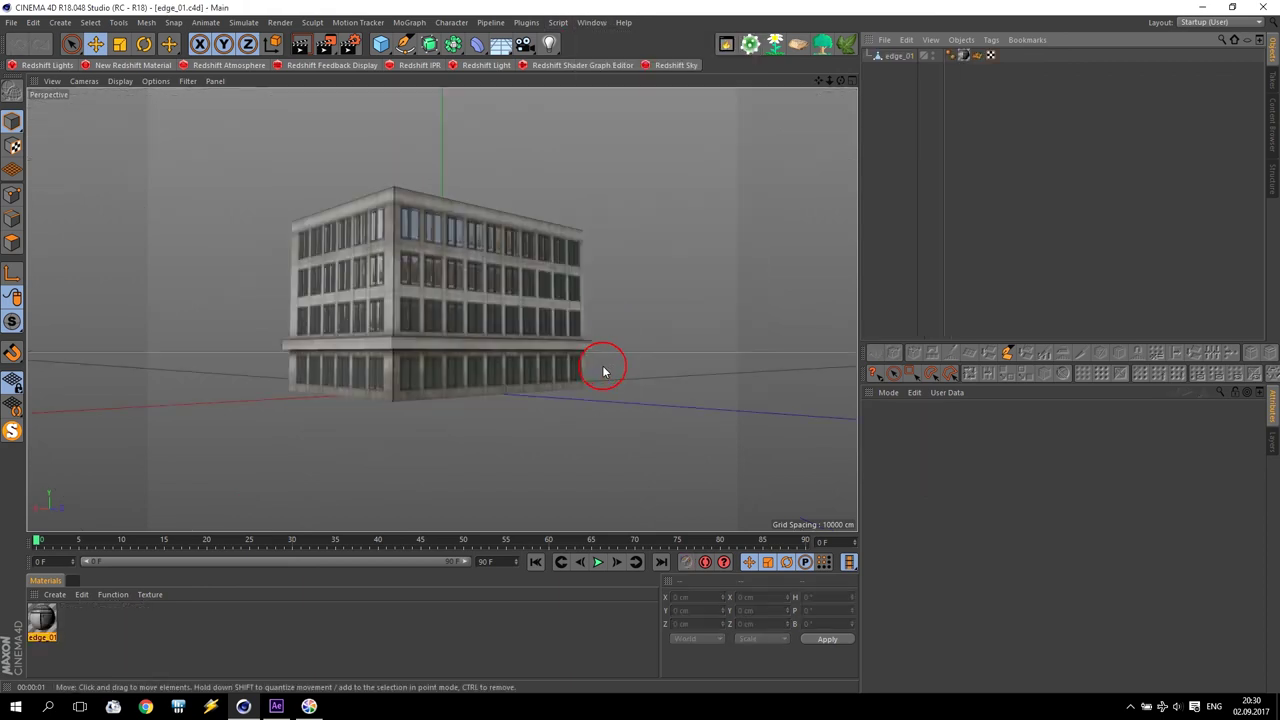
mouse_move(480, 248)
alt+mouse_down()
mouse_move(550, 358)
mouse_move(472, 338)
alt+mouse_up()
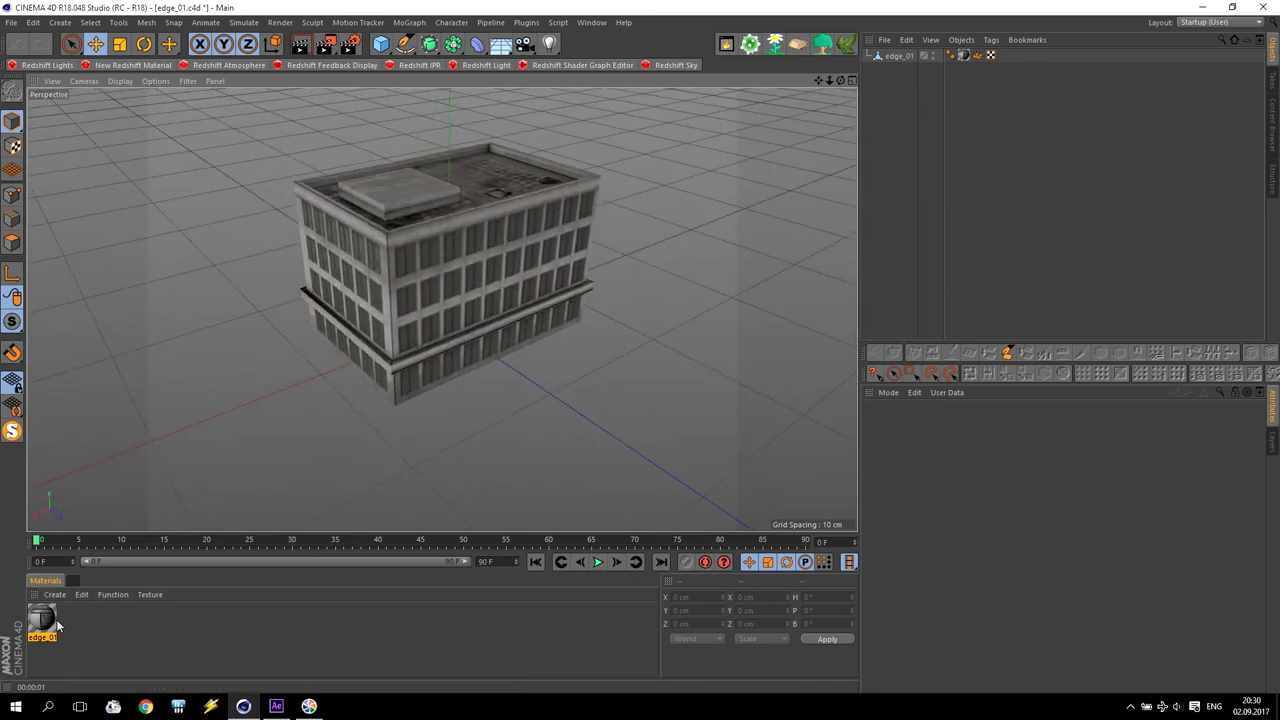
click(124, 68)
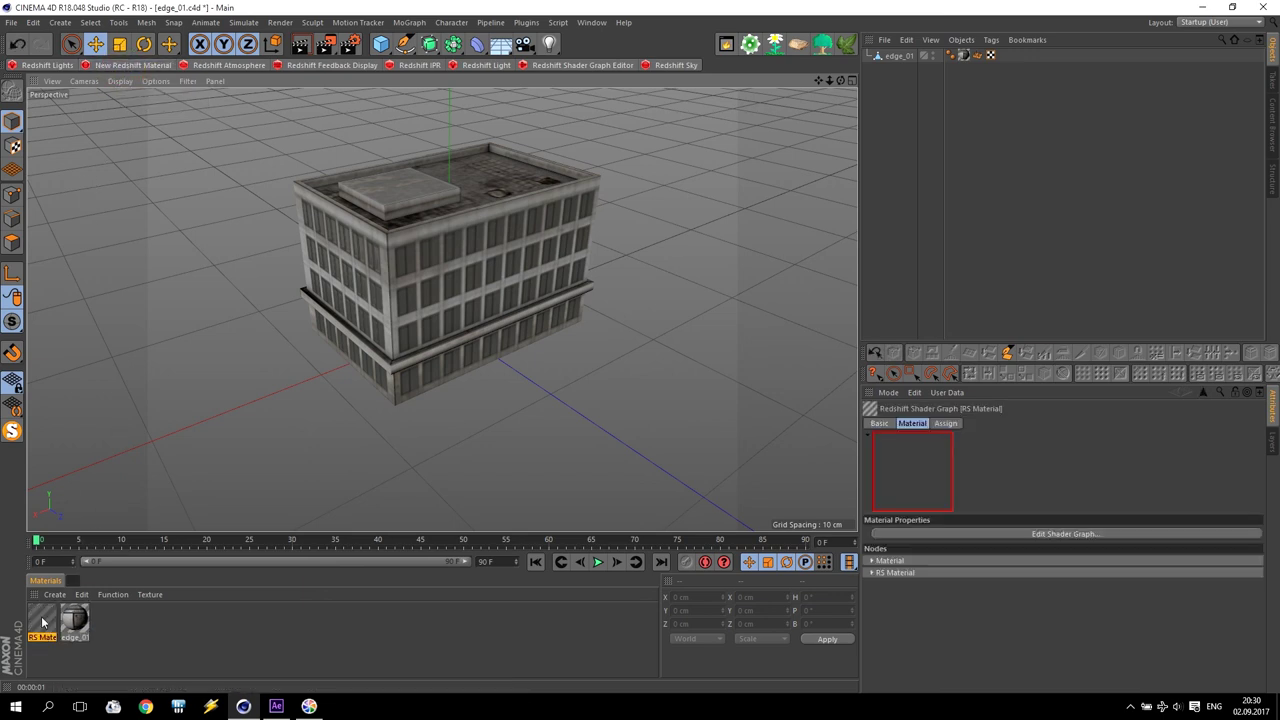
double_click(42, 622)
click(352, 138)
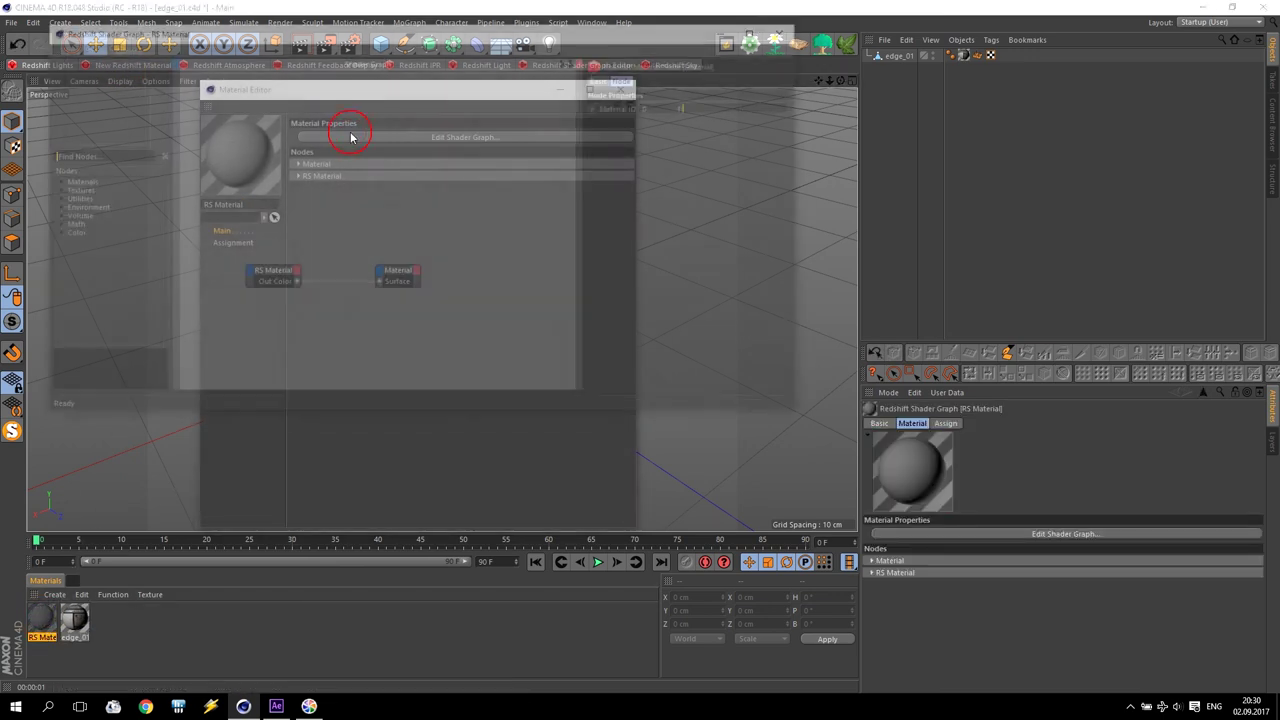
Step: Arrange the RS Material and output nodes, and bring up the original edge_01 material settings
drag(212, 282, 334, 365)
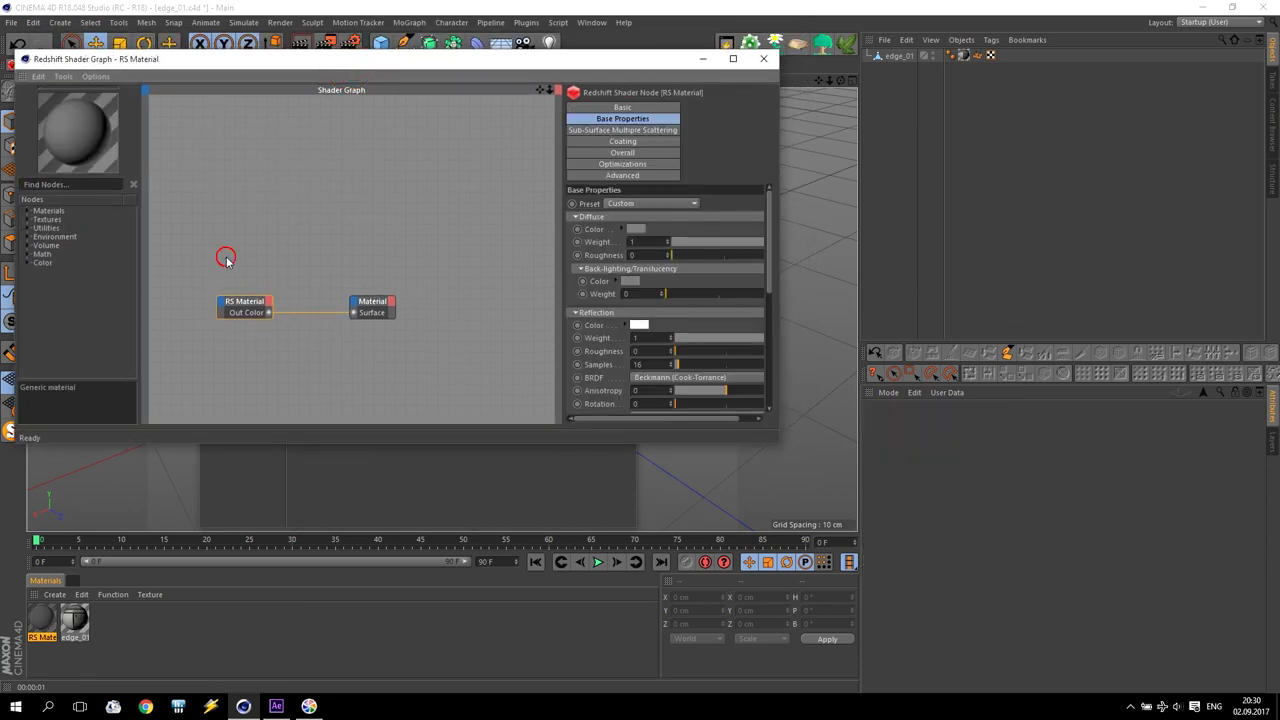
click(373, 305)
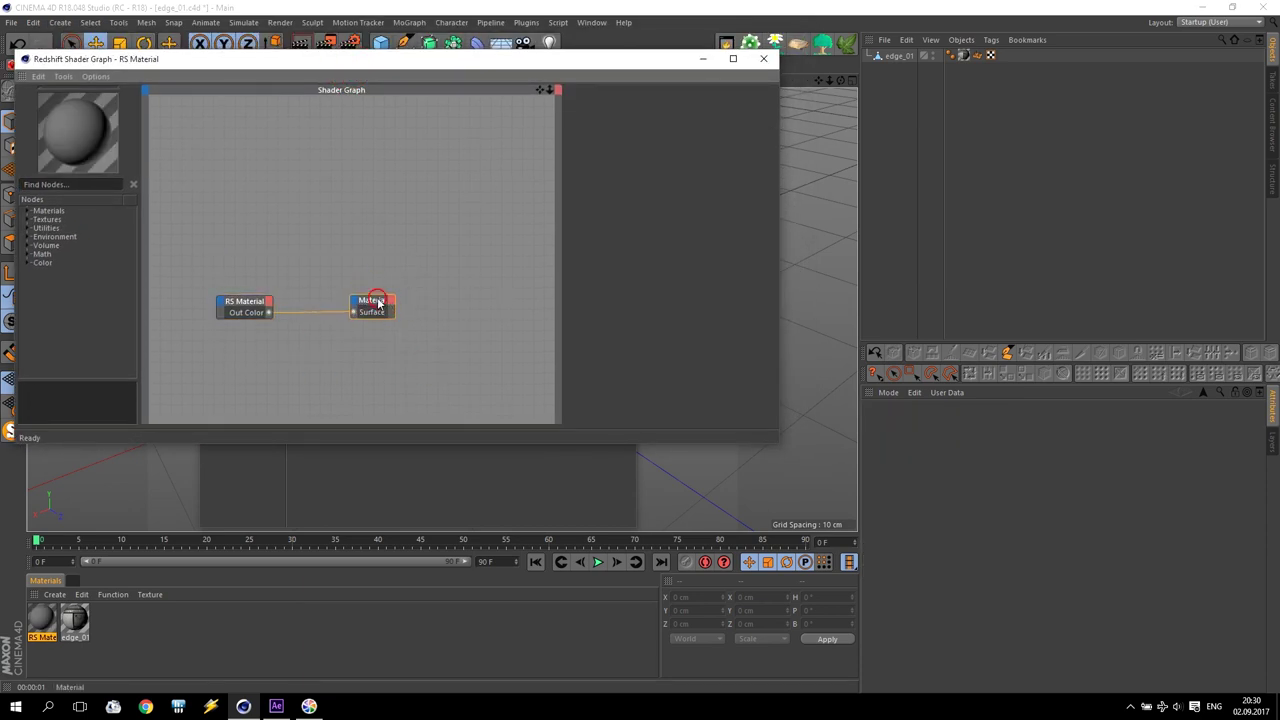
drag(372, 304, 522, 313)
click(256, 303)
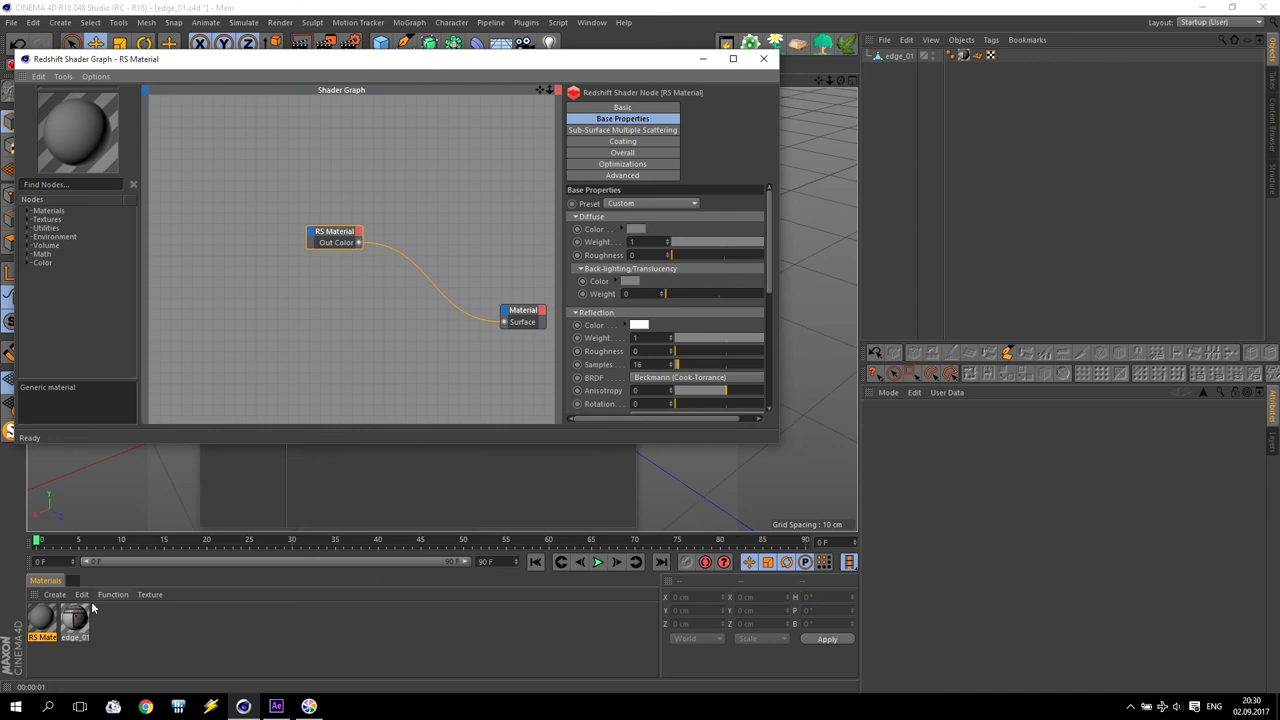
double_click(78, 620)
drag(494, 85, 1103, 188)
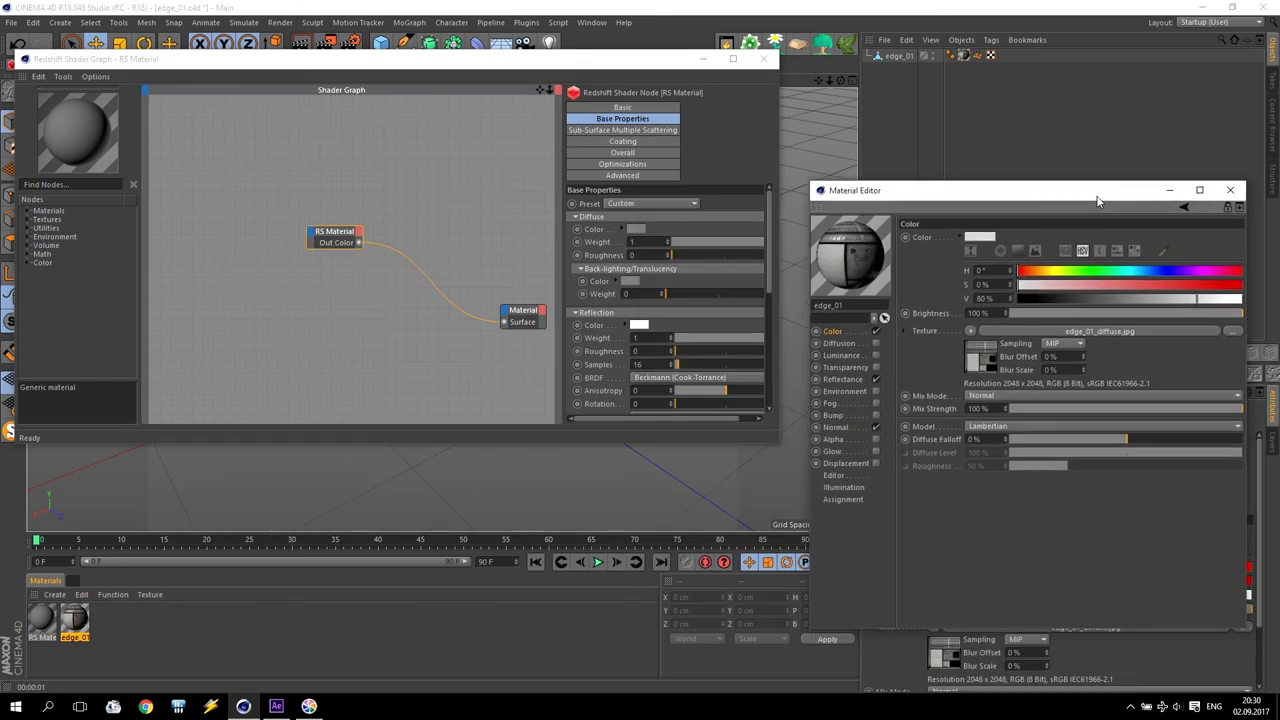
Step: Add an RS Texture node loading edge_01_diffuse.jpg
click(1060, 332)
click(1054, 343)
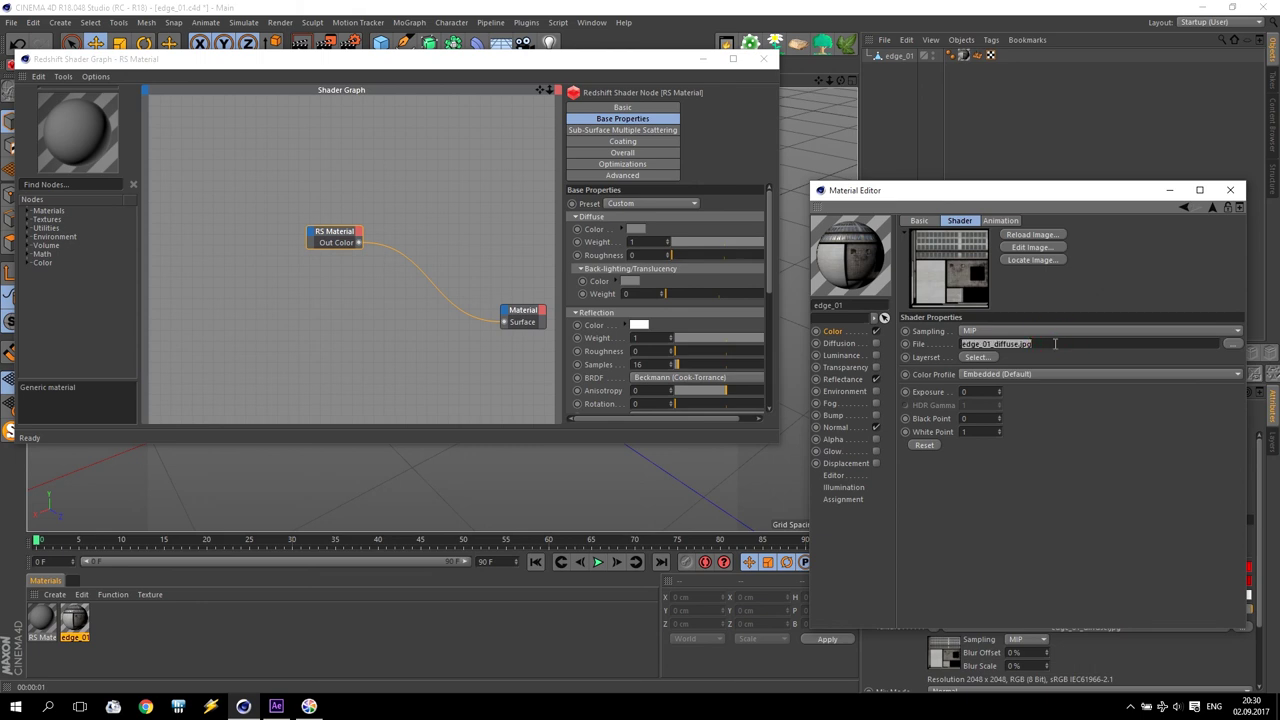
click(28, 219)
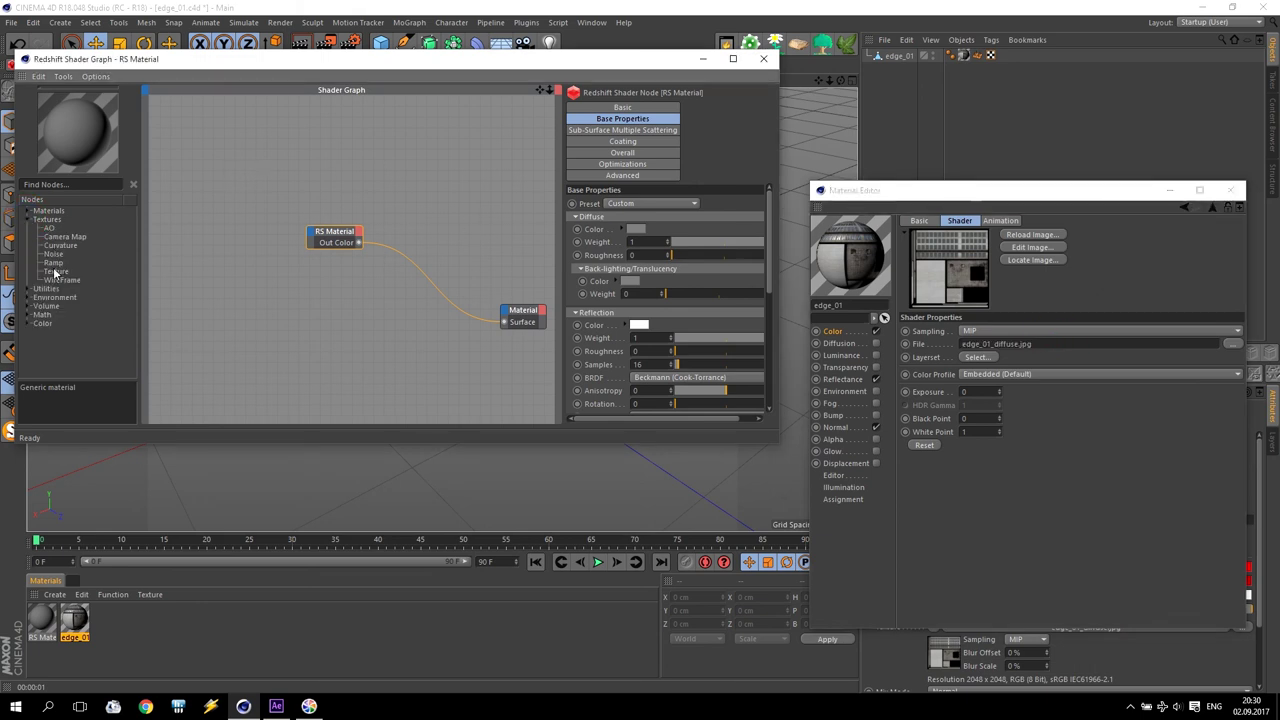
drag(56, 272, 172, 190)
click(641, 131)
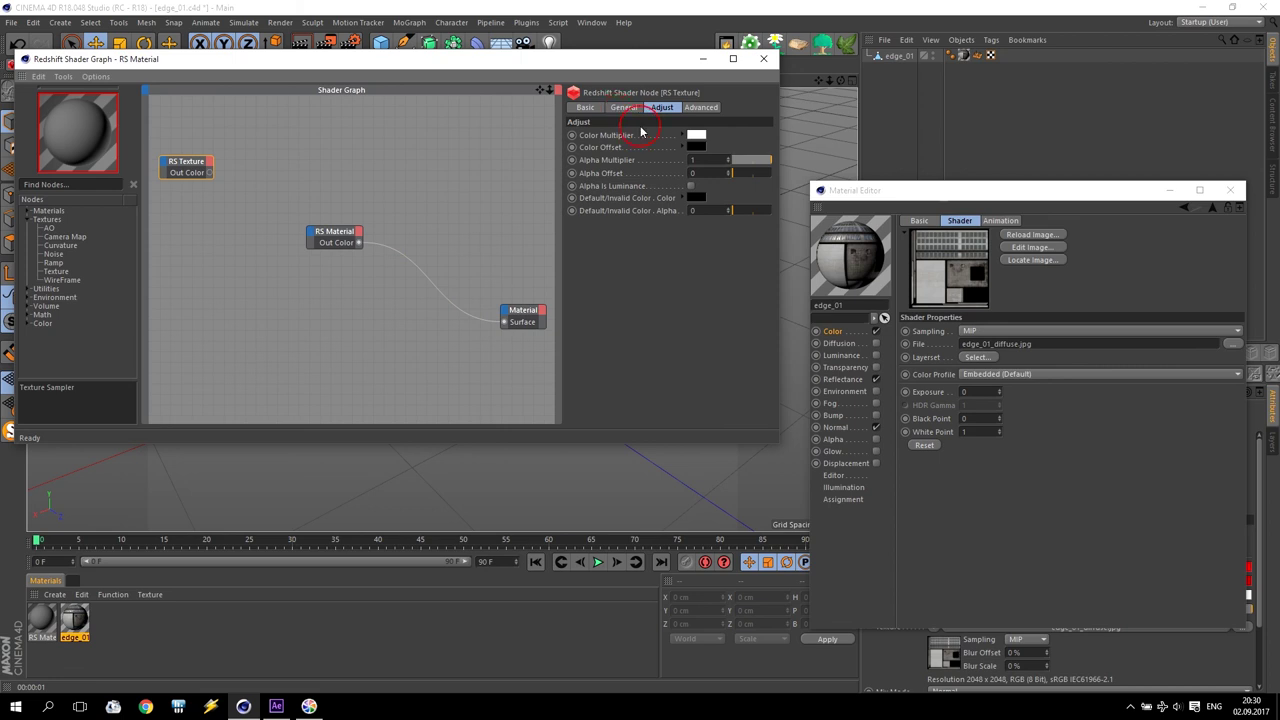
text(edge_01_diffuse.jpg)
key(Return)
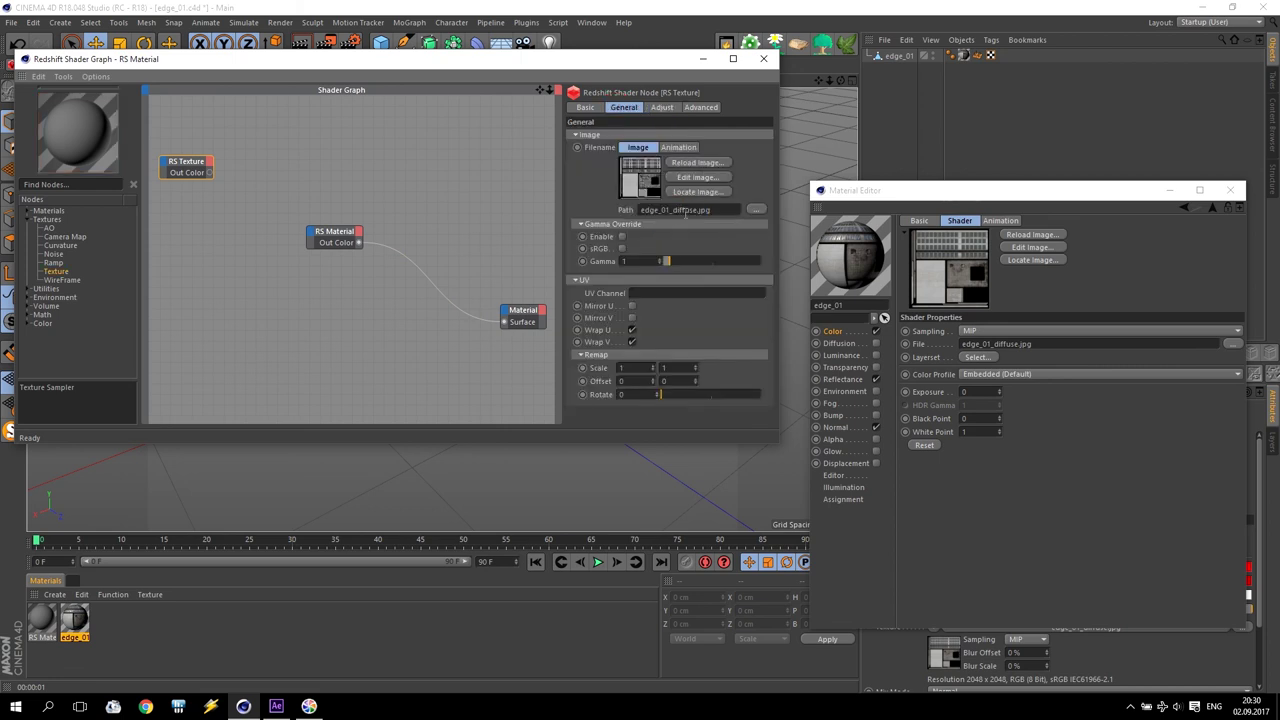
Step: Wire the texture's Out Color into the RS Material's Diffuse Color
drag(207, 173, 328, 246)
click(520, 243)
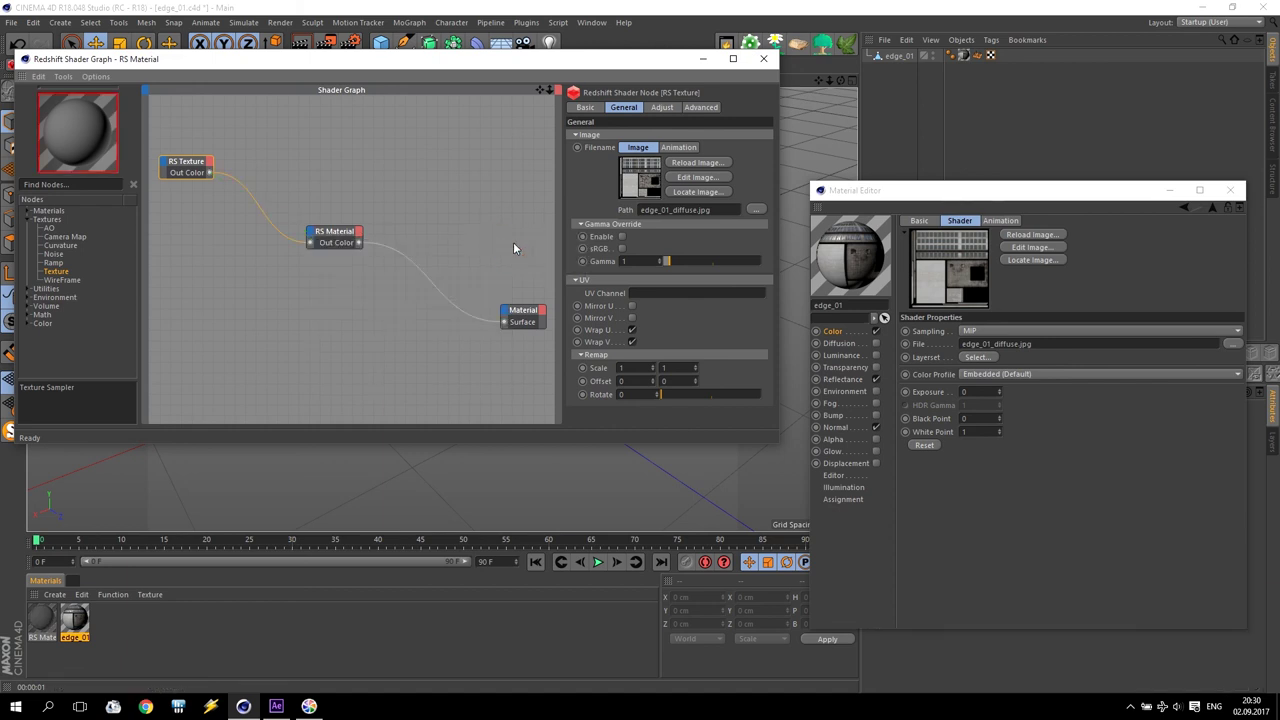
click(853, 383)
click(1062, 590)
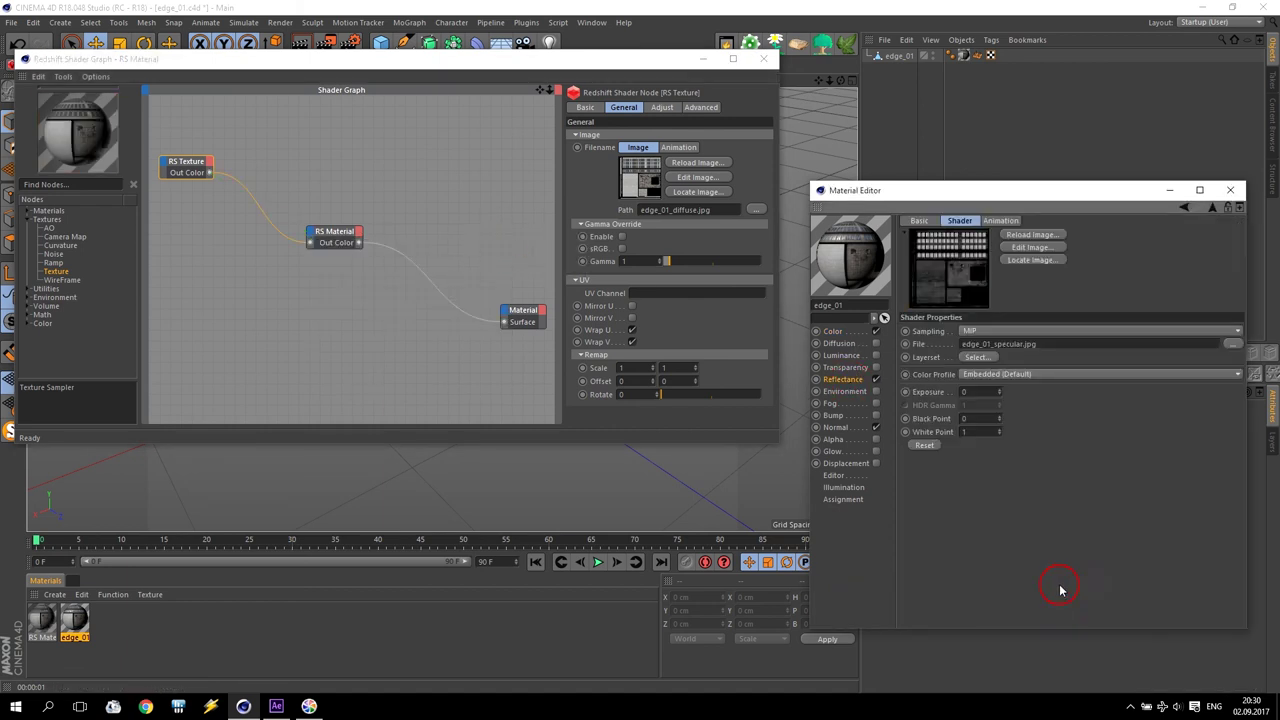
Step: Add an RS Texture loading edge_01_specular.jpg and wire it into the RS Material
click(1029, 345)
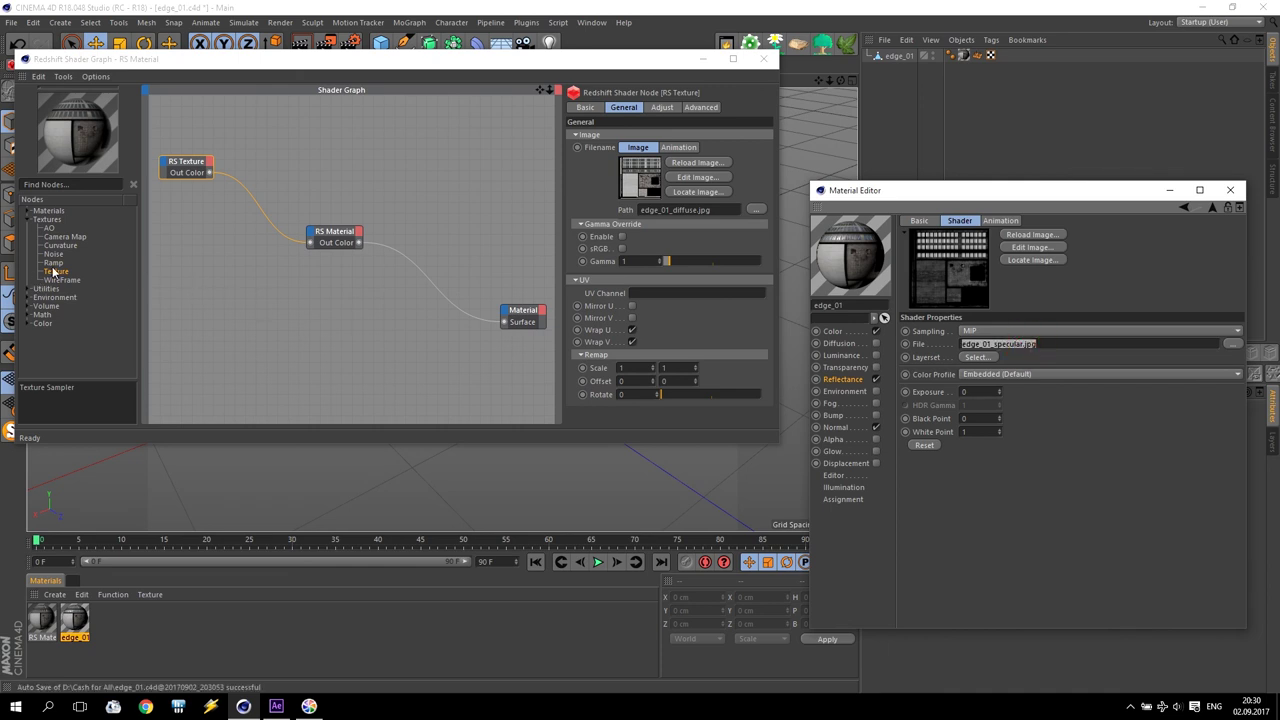
drag(55, 270, 183, 234)
click(670, 208)
text(edge_01_specular.jpg)
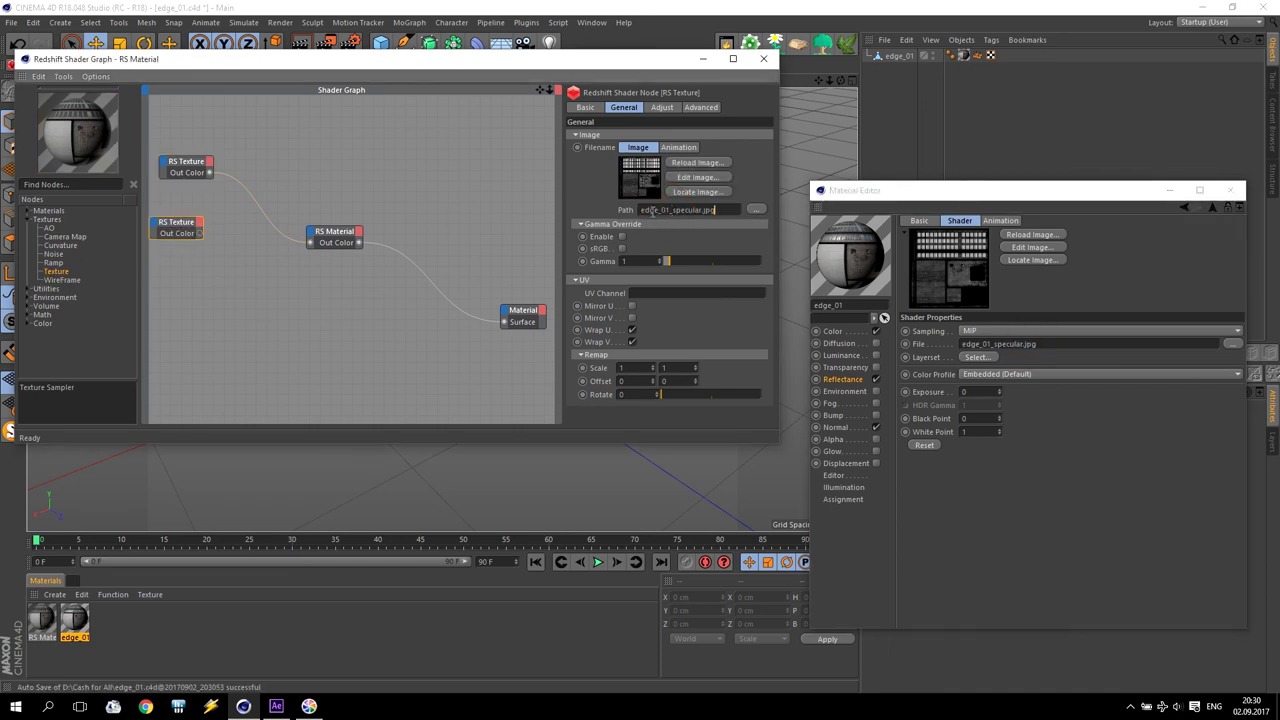
drag(207, 233, 312, 236)
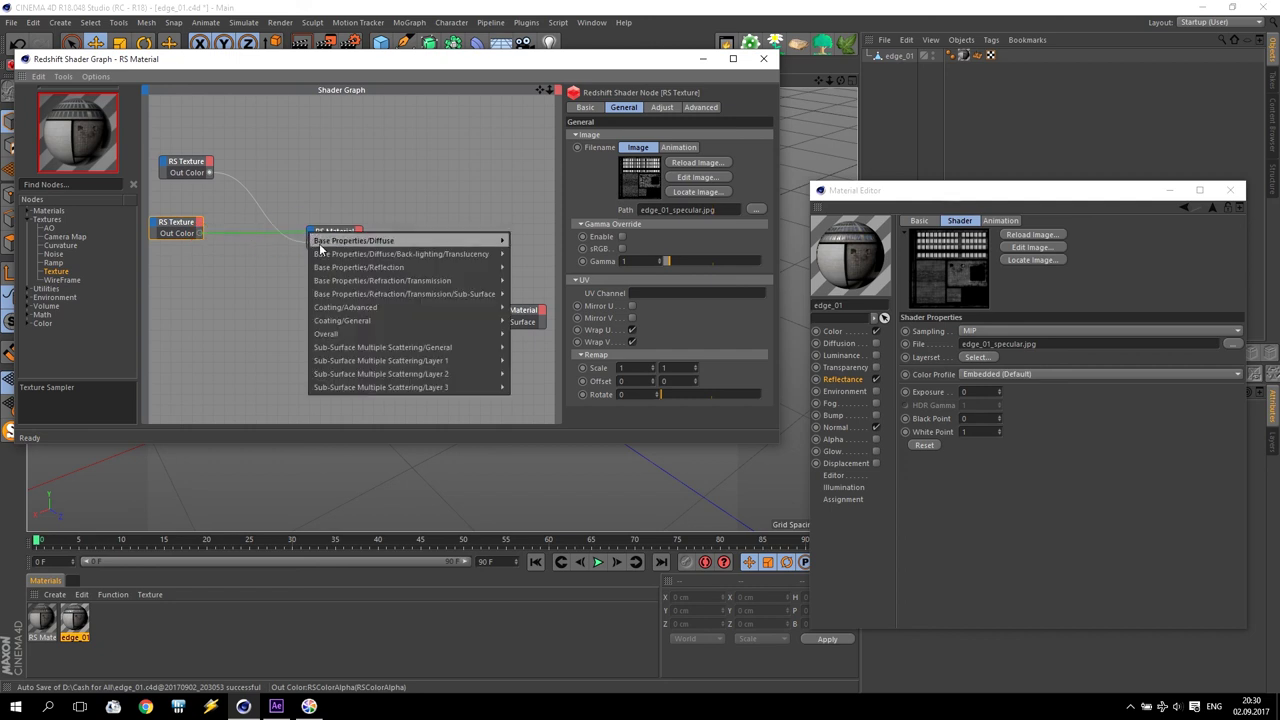
mouse_move(382, 280)
click(552, 281)
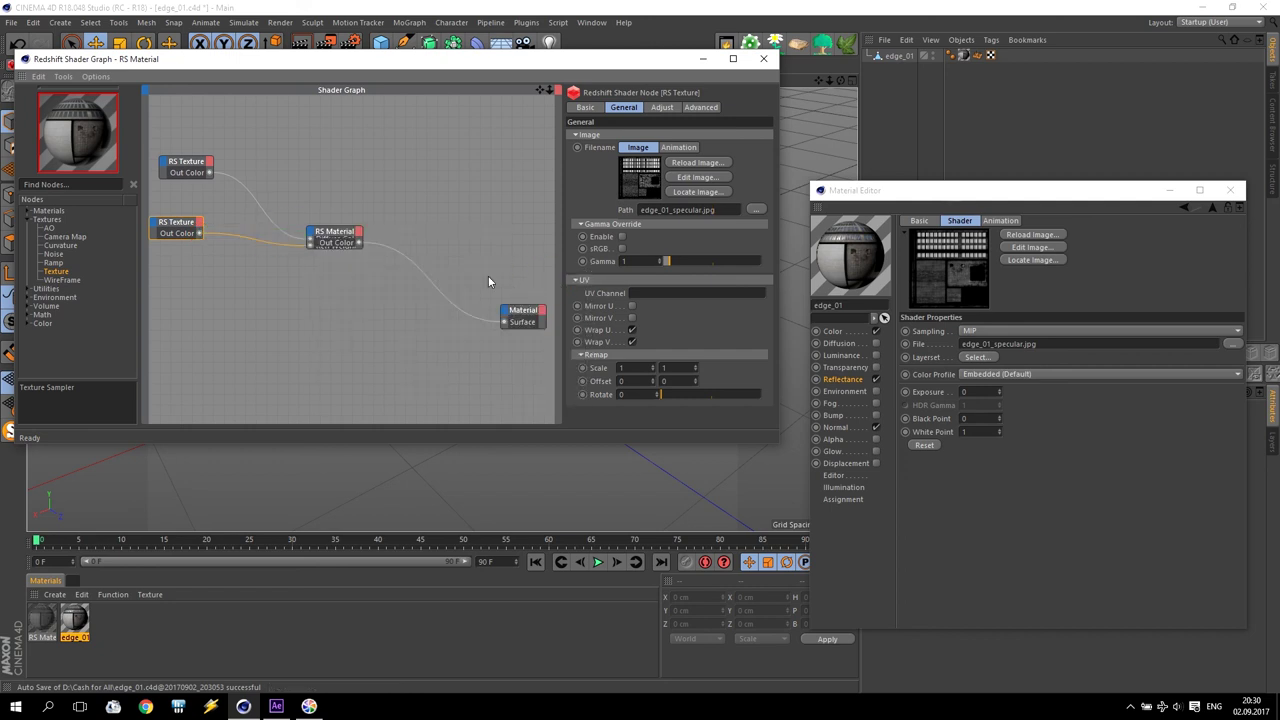
Step: Add an edge_01_normal.jpg texture feeding an RS Bump Map into the material's Bump Input
click(836, 427)
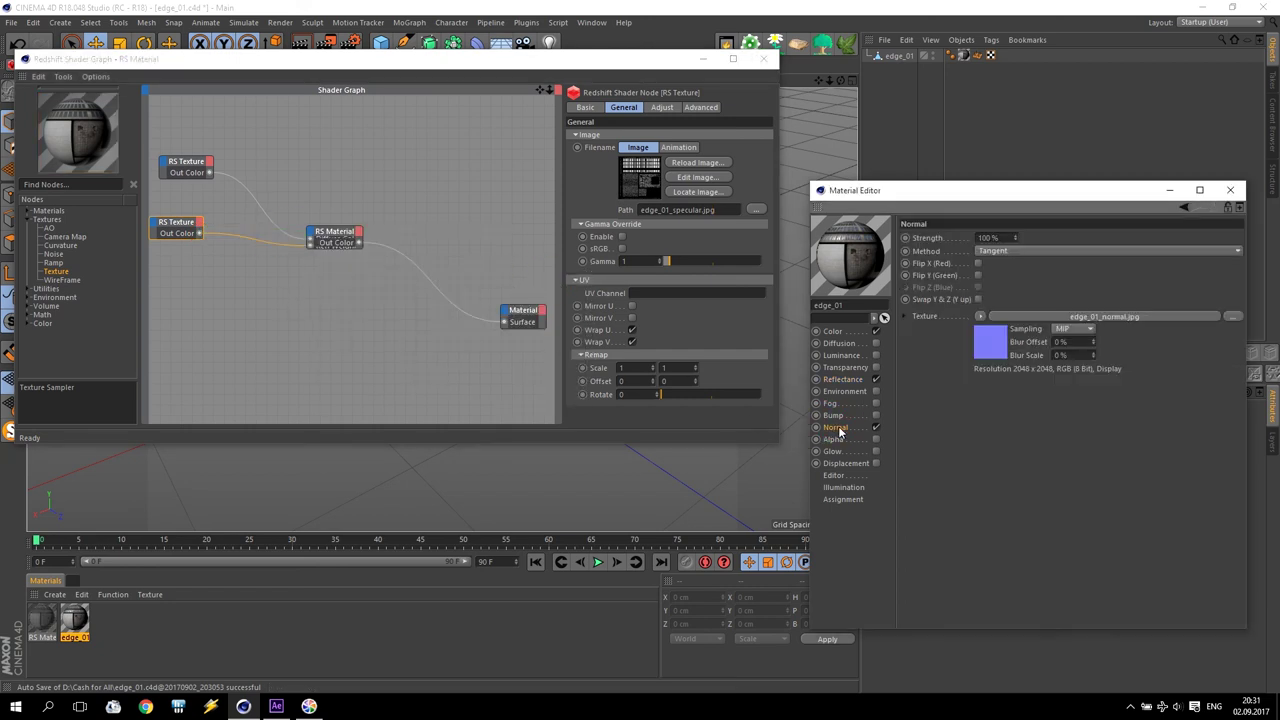
click(1053, 318)
double_click(1030, 343)
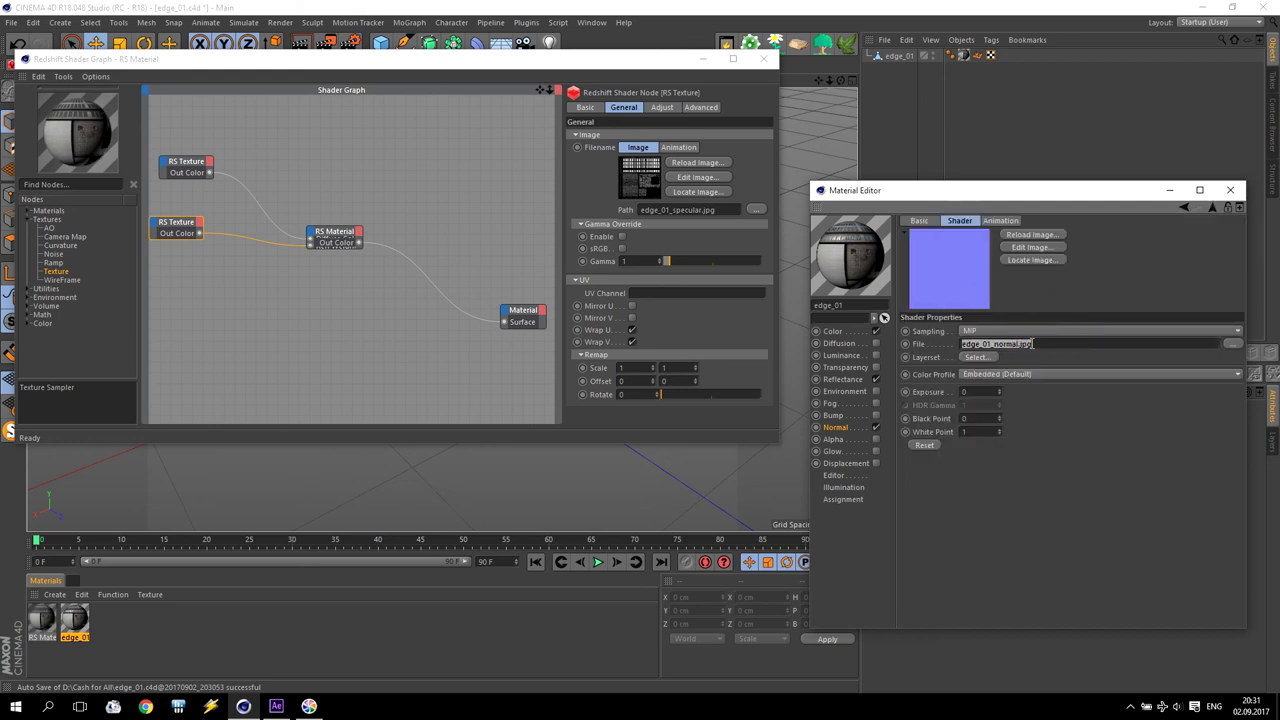
drag(55, 280, 162, 268)
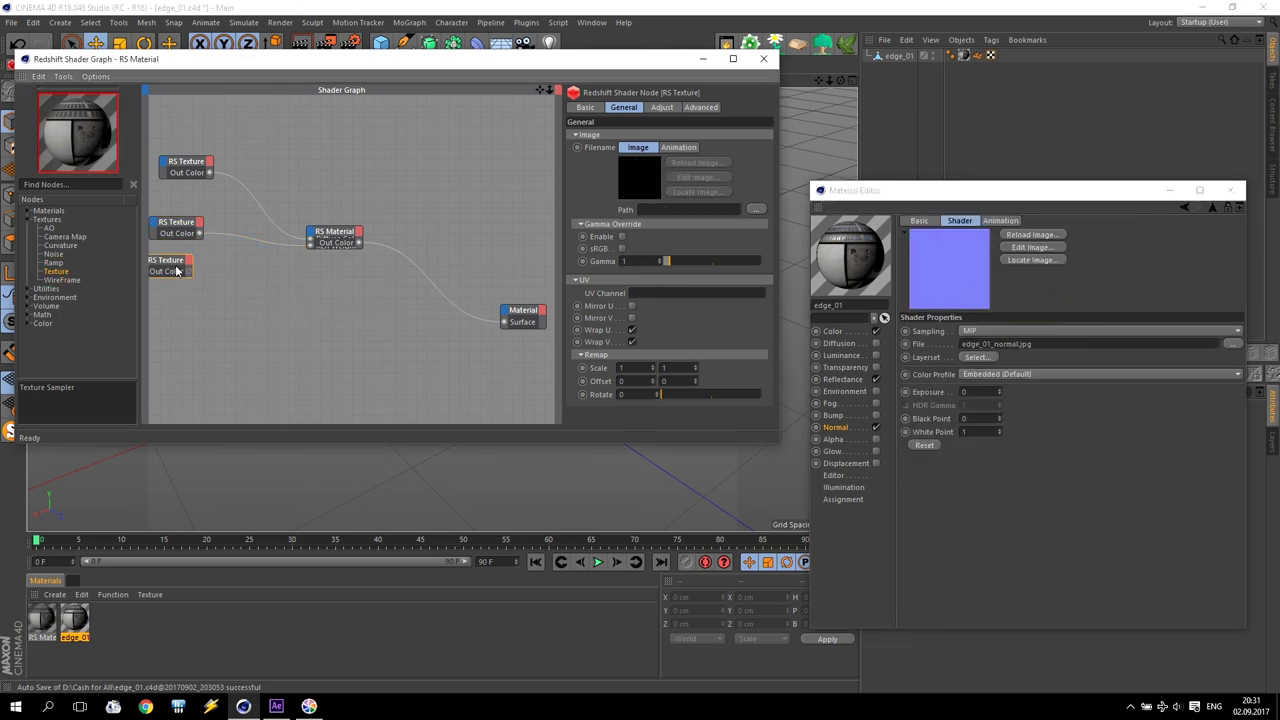
click(28, 288)
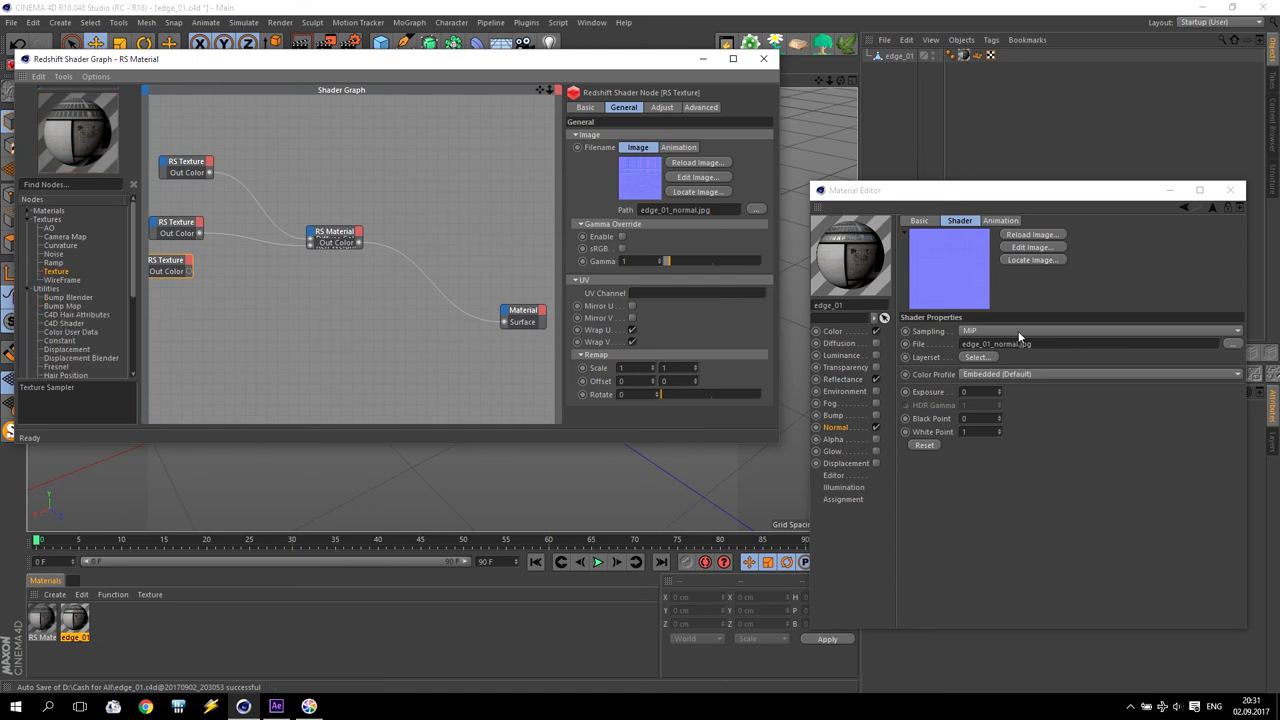
drag(55, 306, 270, 281)
mouse_move(189, 272)
mouse_down()
mouse_move(223, 285)
mouse_move(313, 236)
mouse_up()
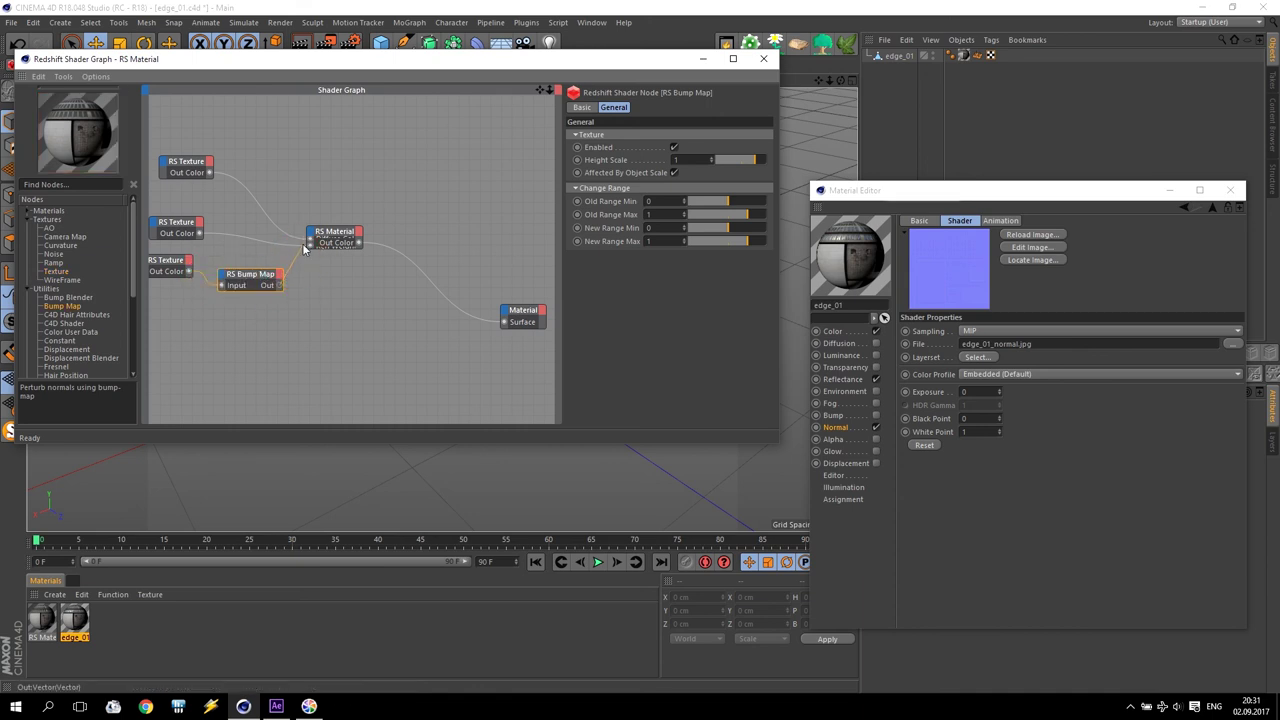
mouse_move(330, 332)
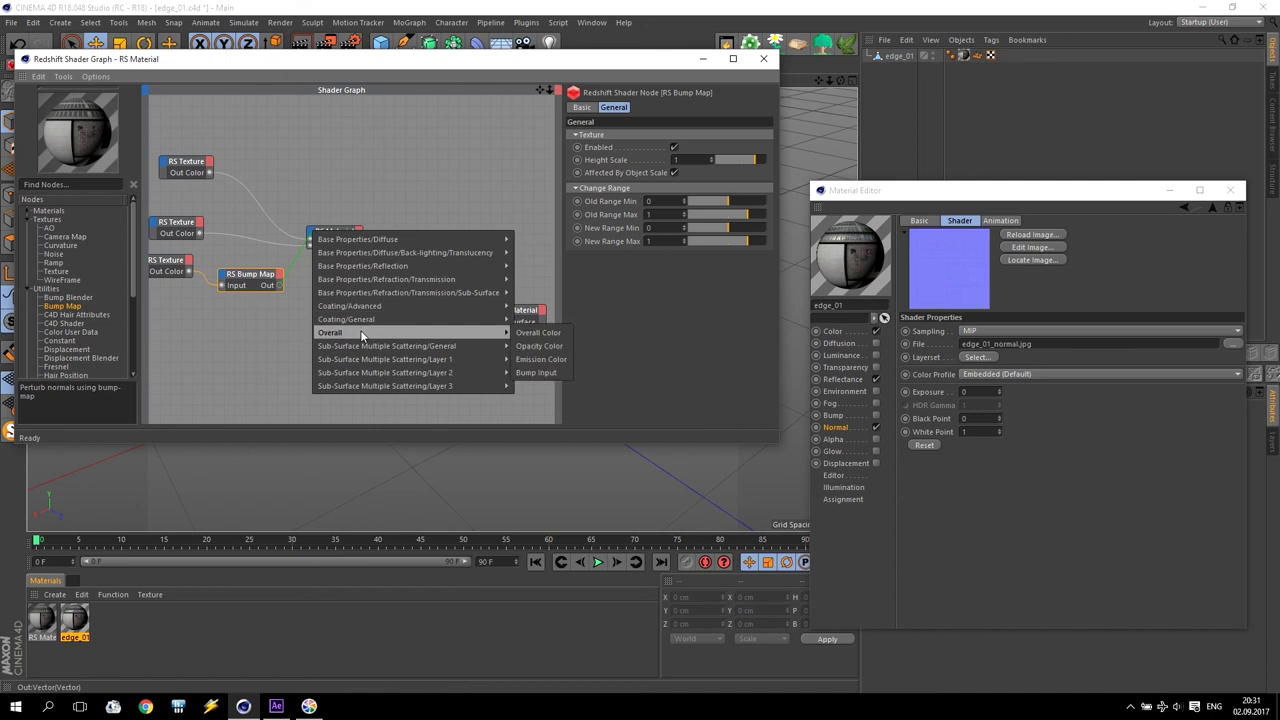
click(559, 373)
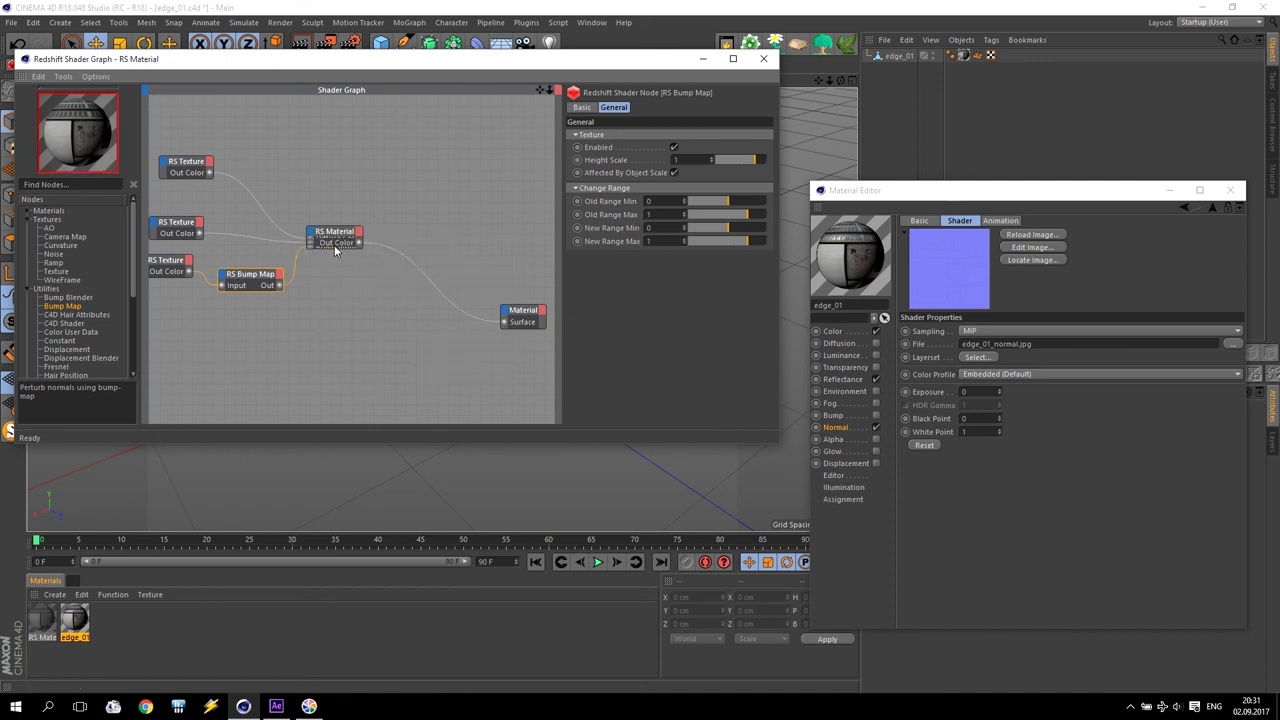
Step: Add a fourth RS Texture node loading edge_01_illumination.jpg
drag(341, 236, 377, 207)
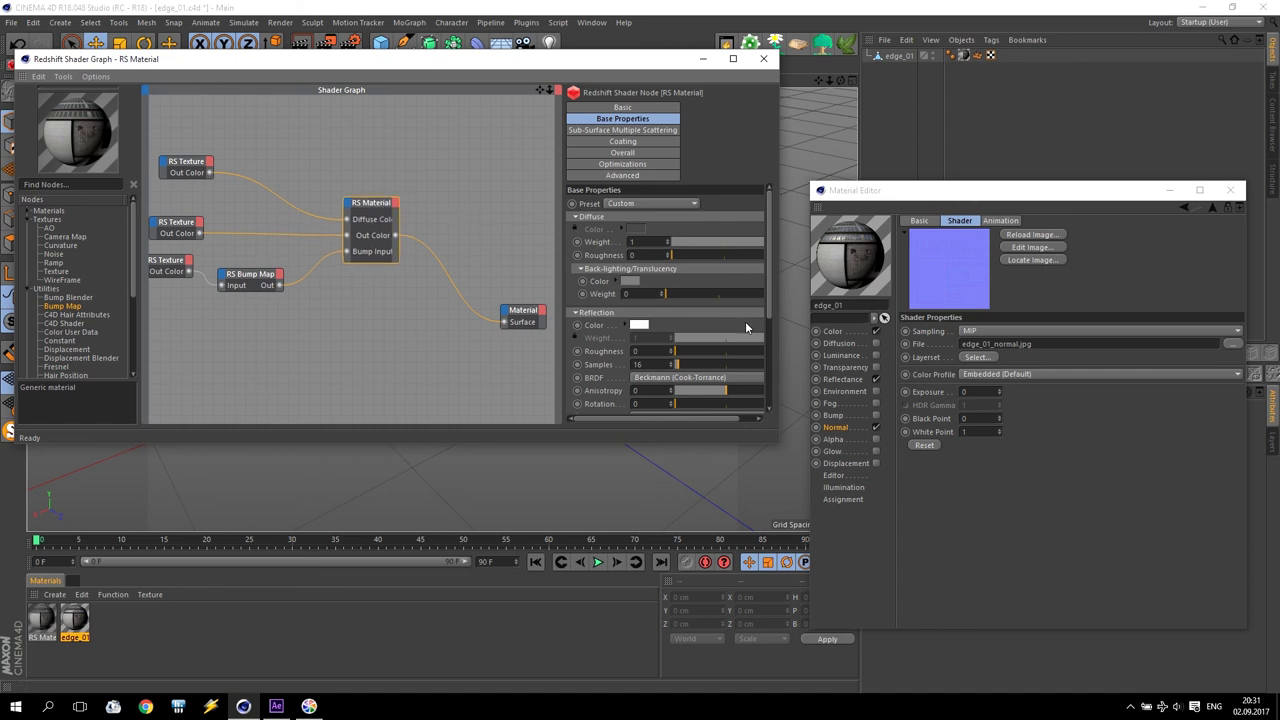
click(852, 358)
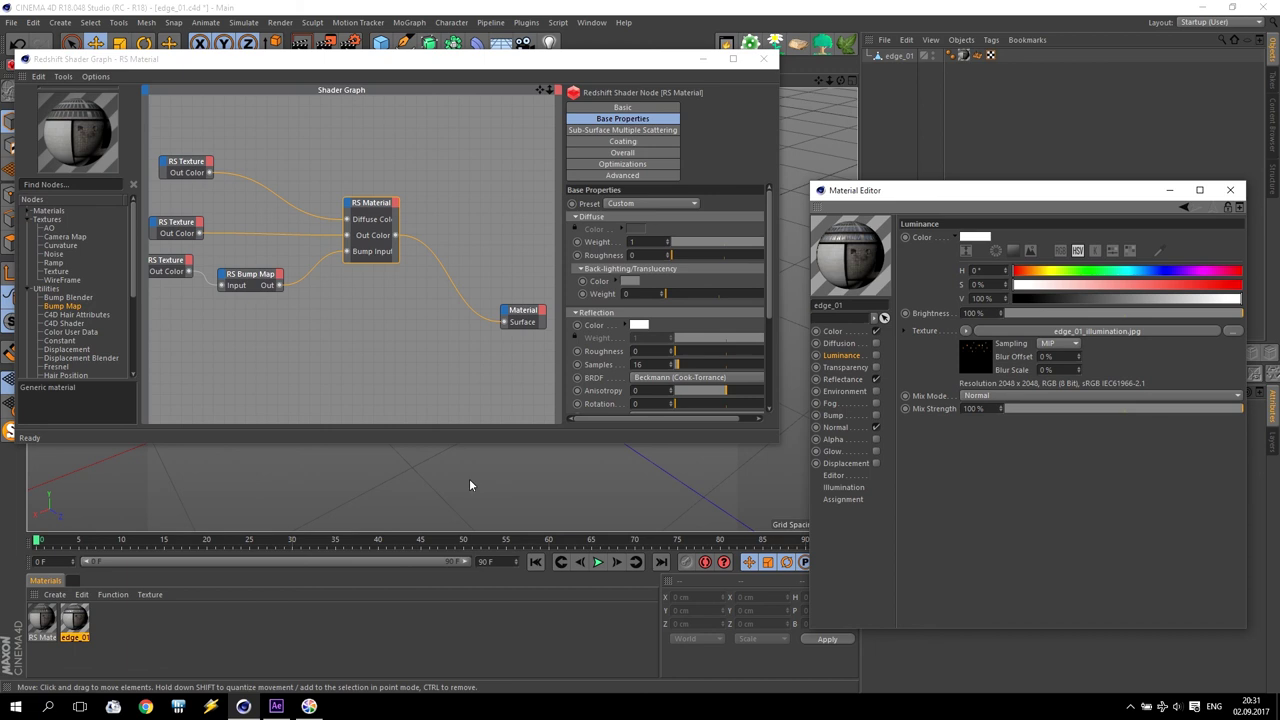
click(1050, 332)
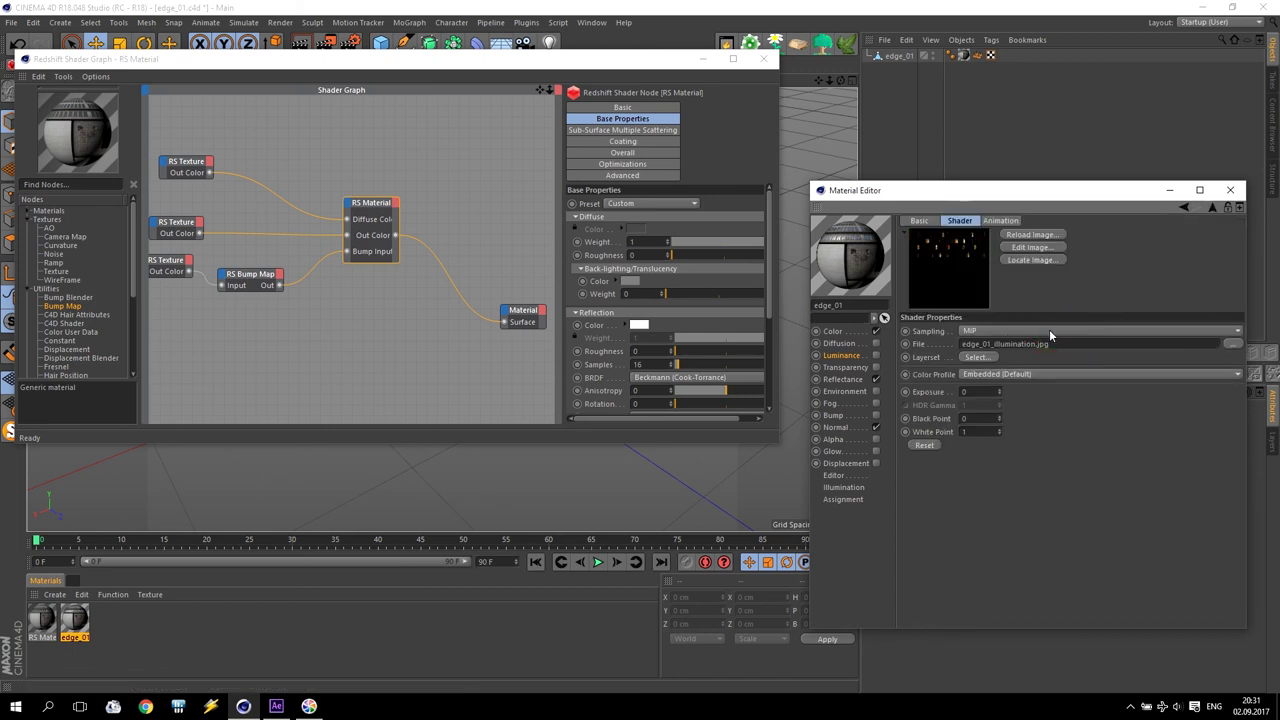
click(1008, 343)
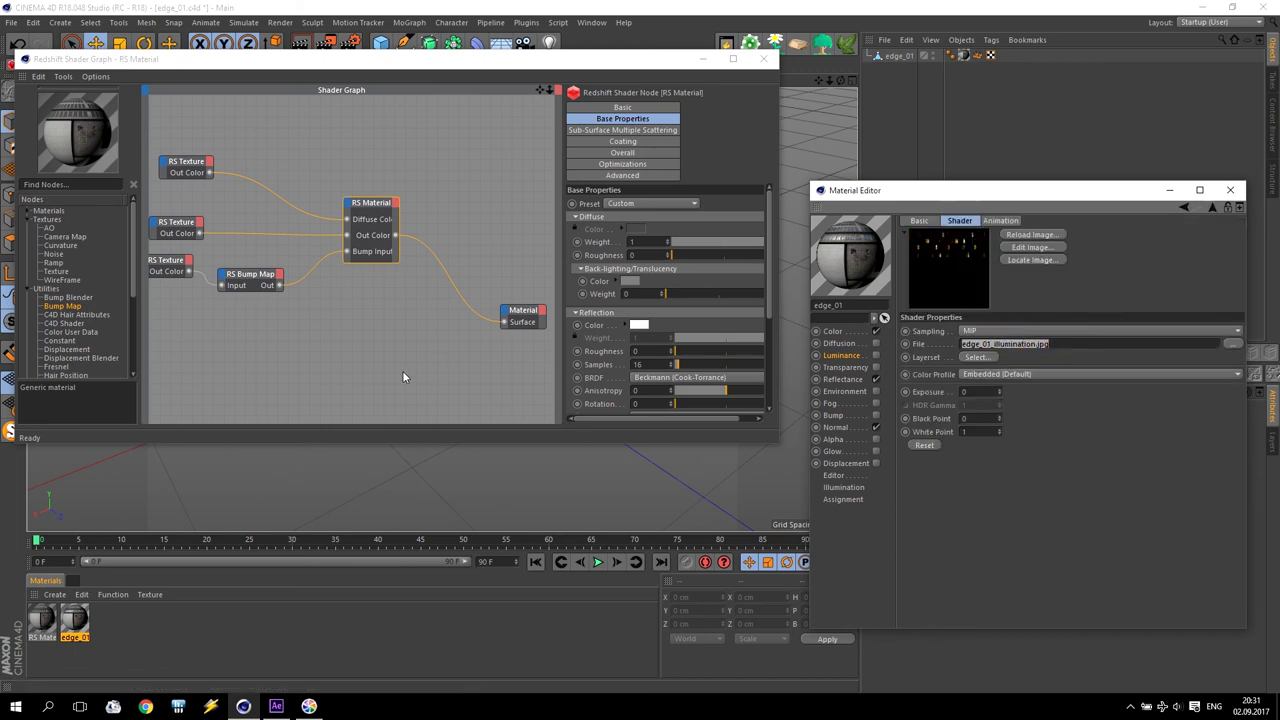
drag(67, 277, 200, 330)
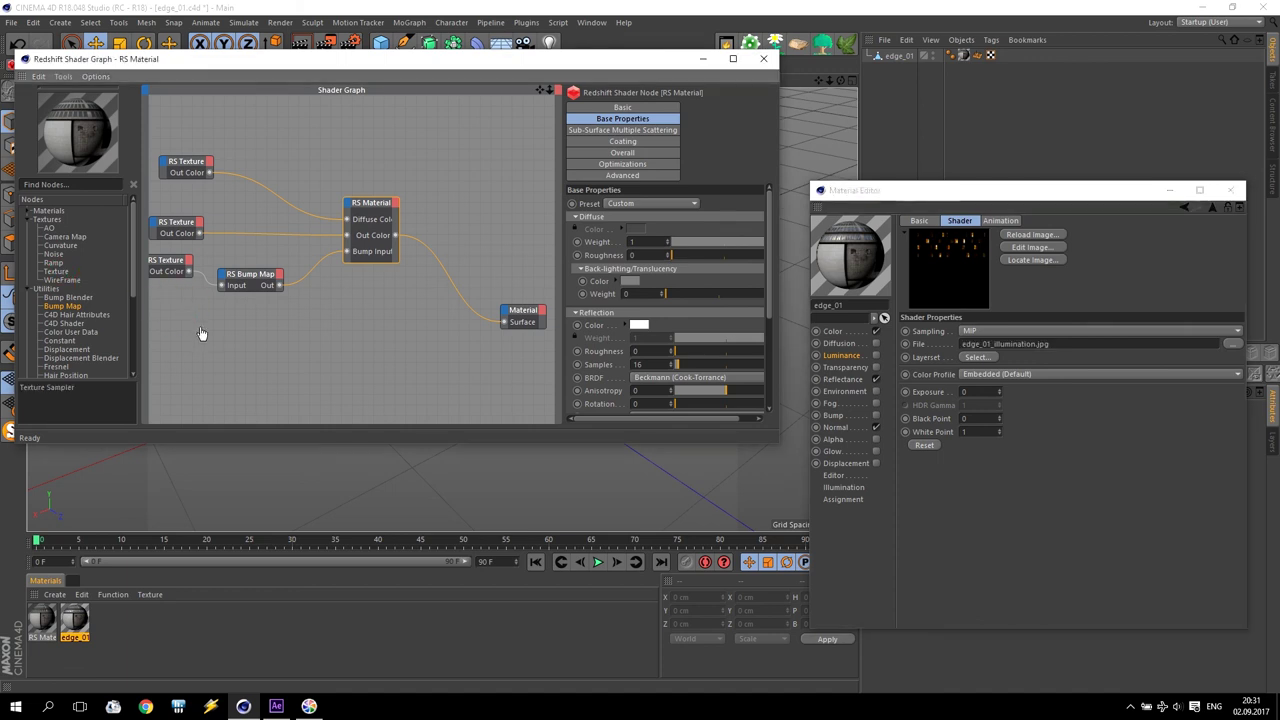
click(654, 209)
text(edge_01_illumination.jpg)
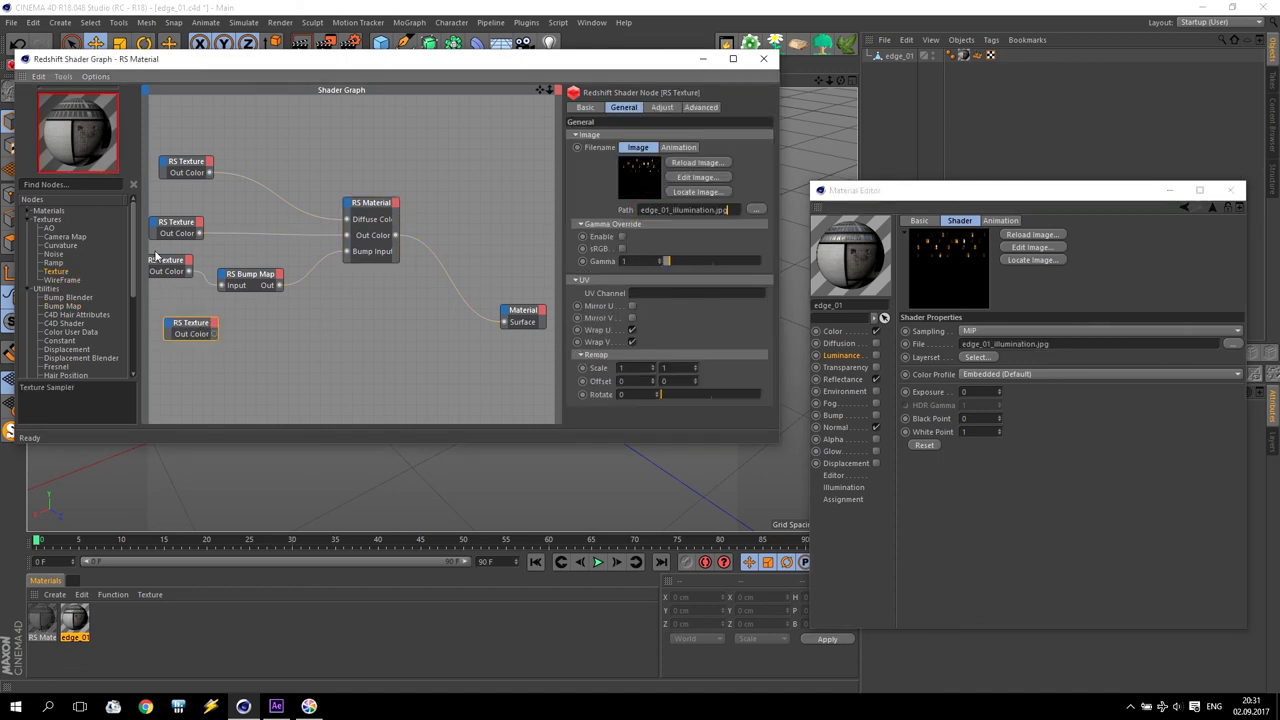
Step: Add an RS Incandescent node with the illumination texture driving its alpha
click(27, 212)
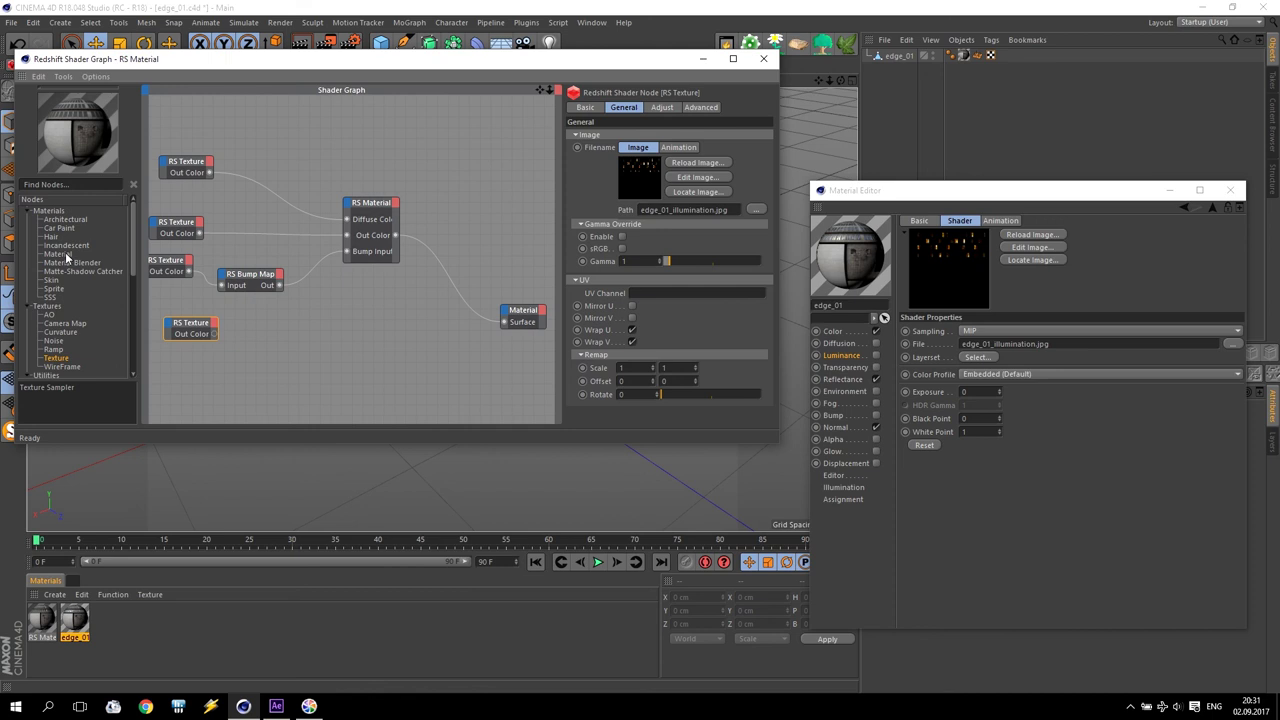
drag(65, 246, 302, 331)
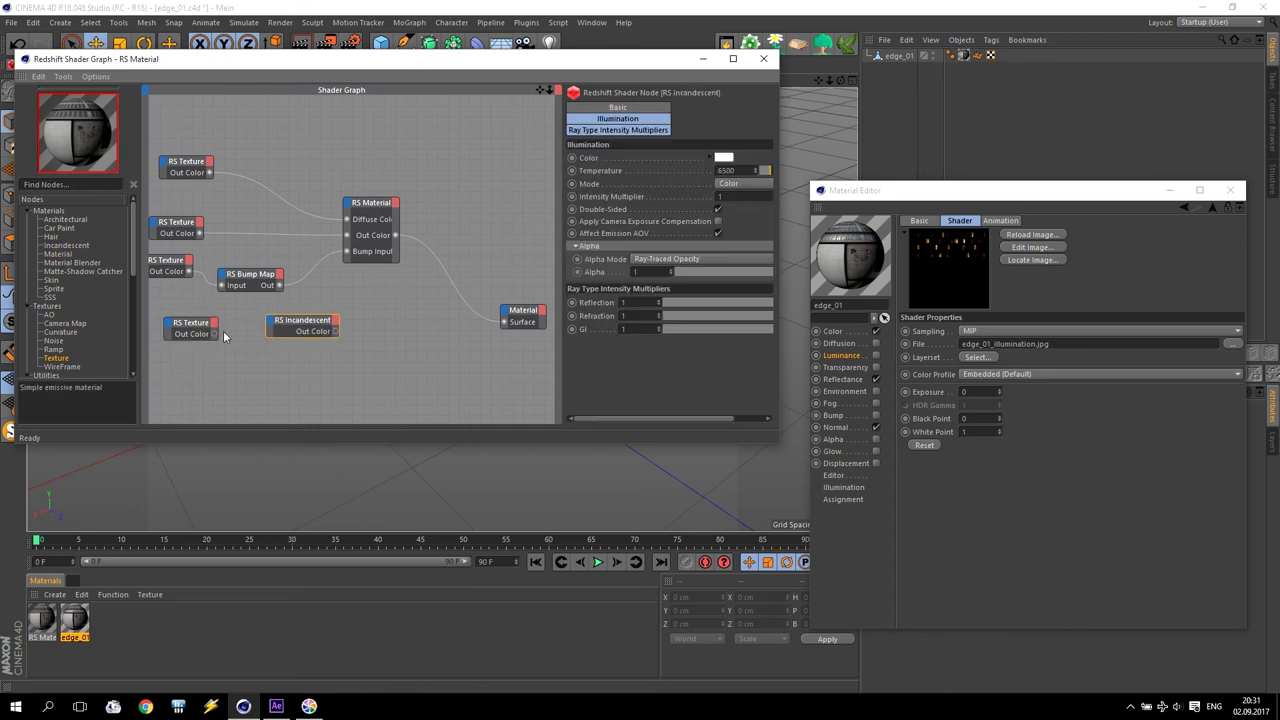
drag(213, 334, 279, 332)
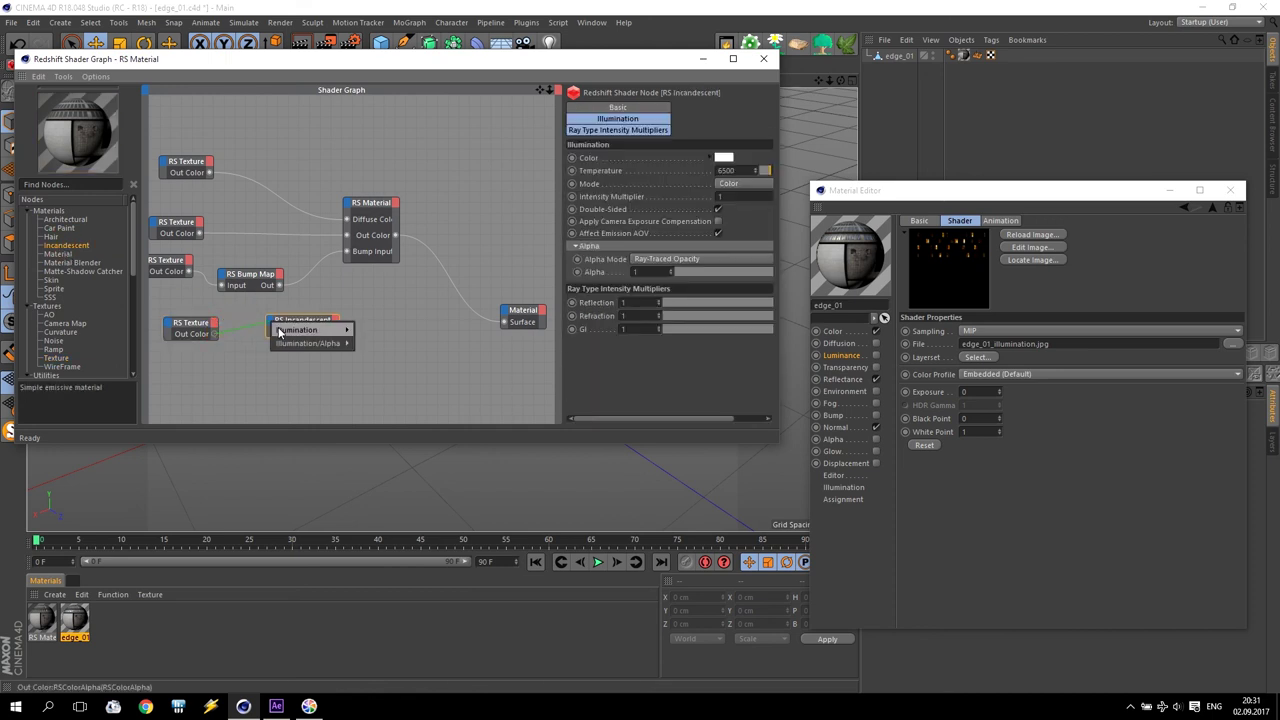
click(356, 345)
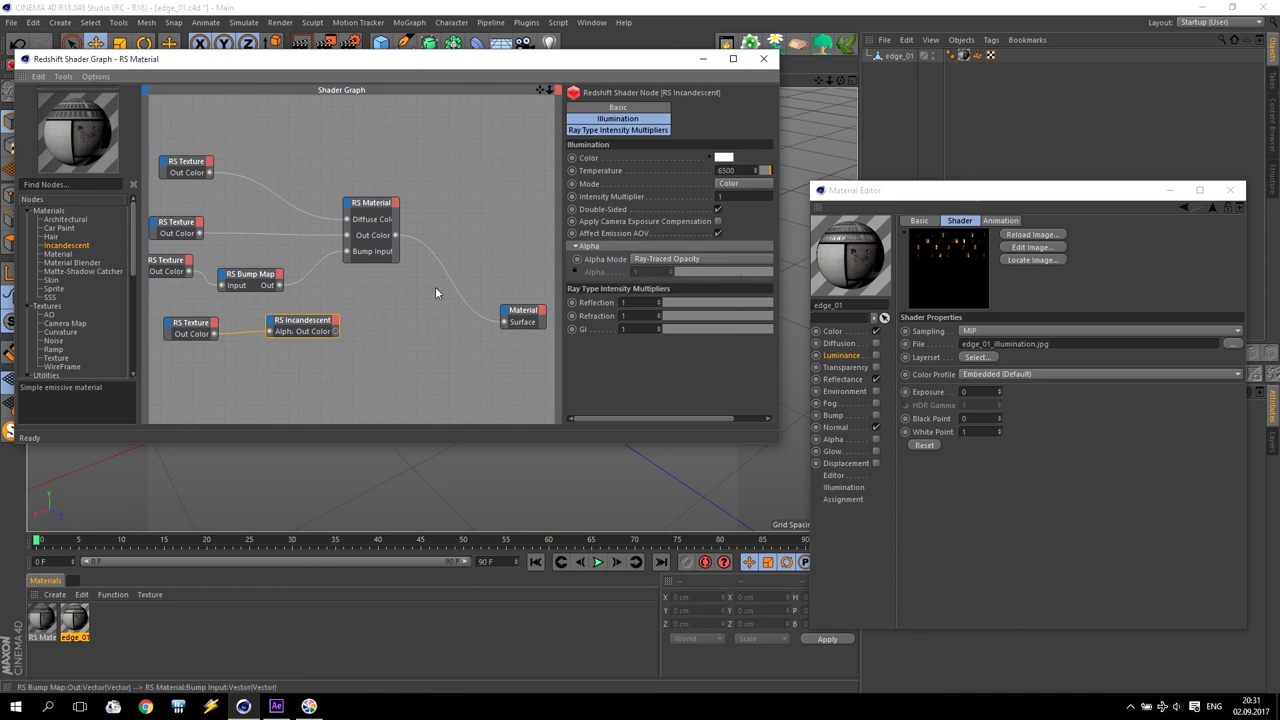
drag(336, 332, 505, 322)
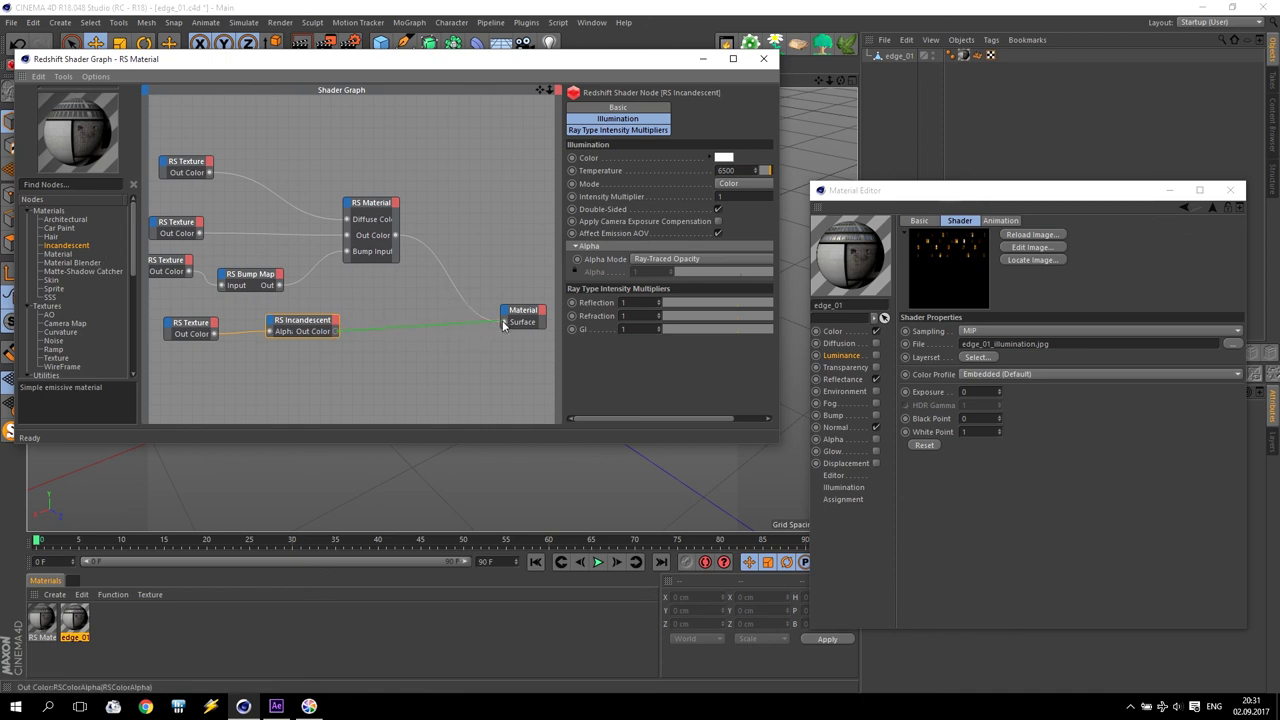
key(Delete)
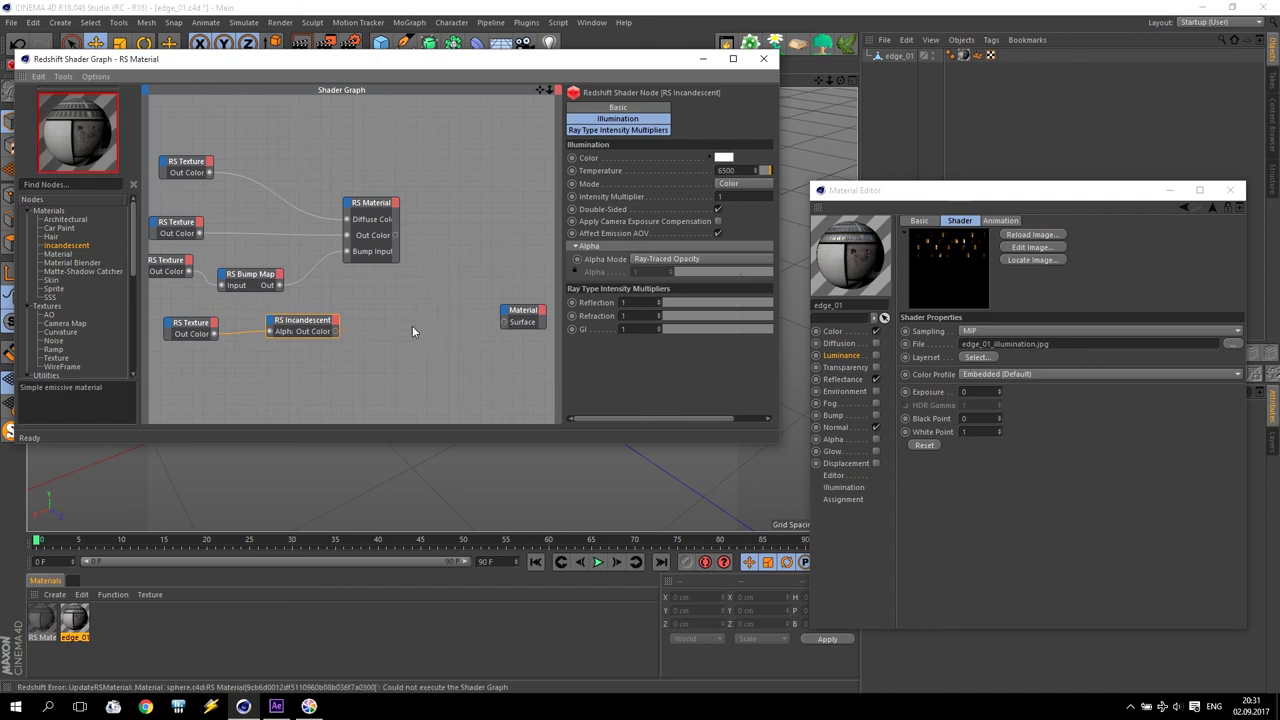
Step: Blend via RS Material Blender: RS Material base, Incandescent Layer Color 1, illumination Blend Color 1
click(444, 301)
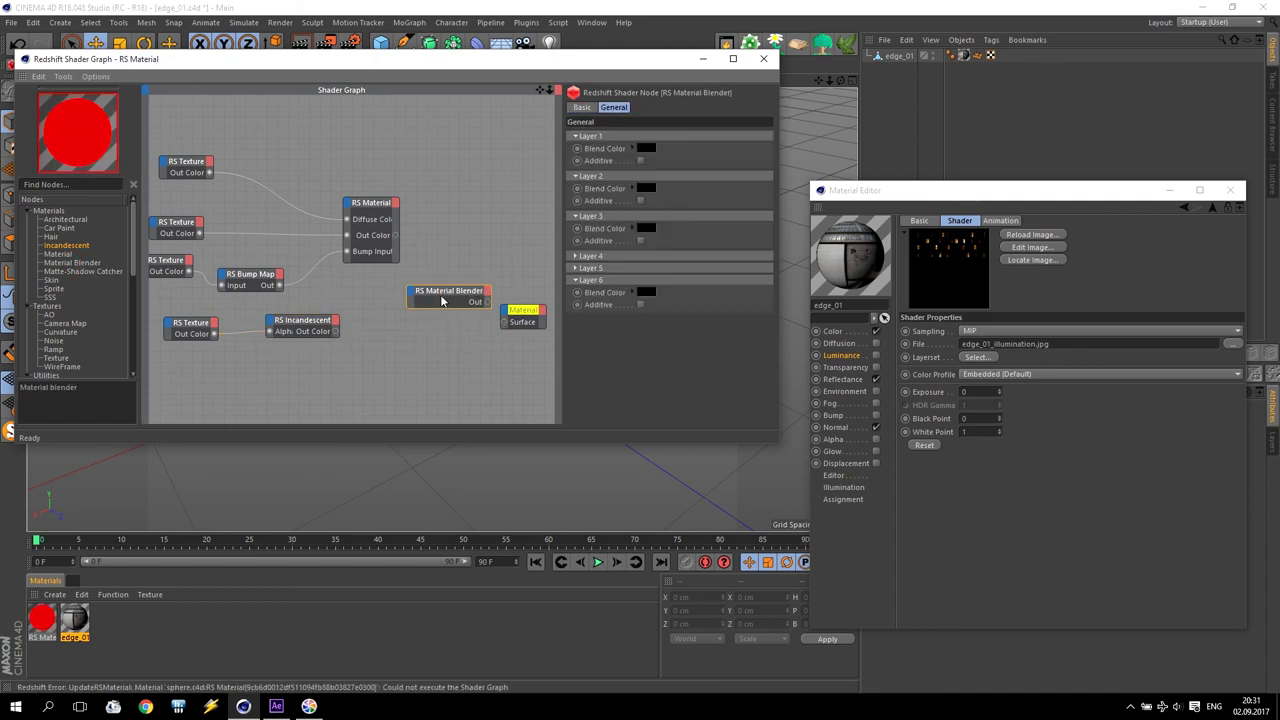
drag(396, 235, 416, 301)
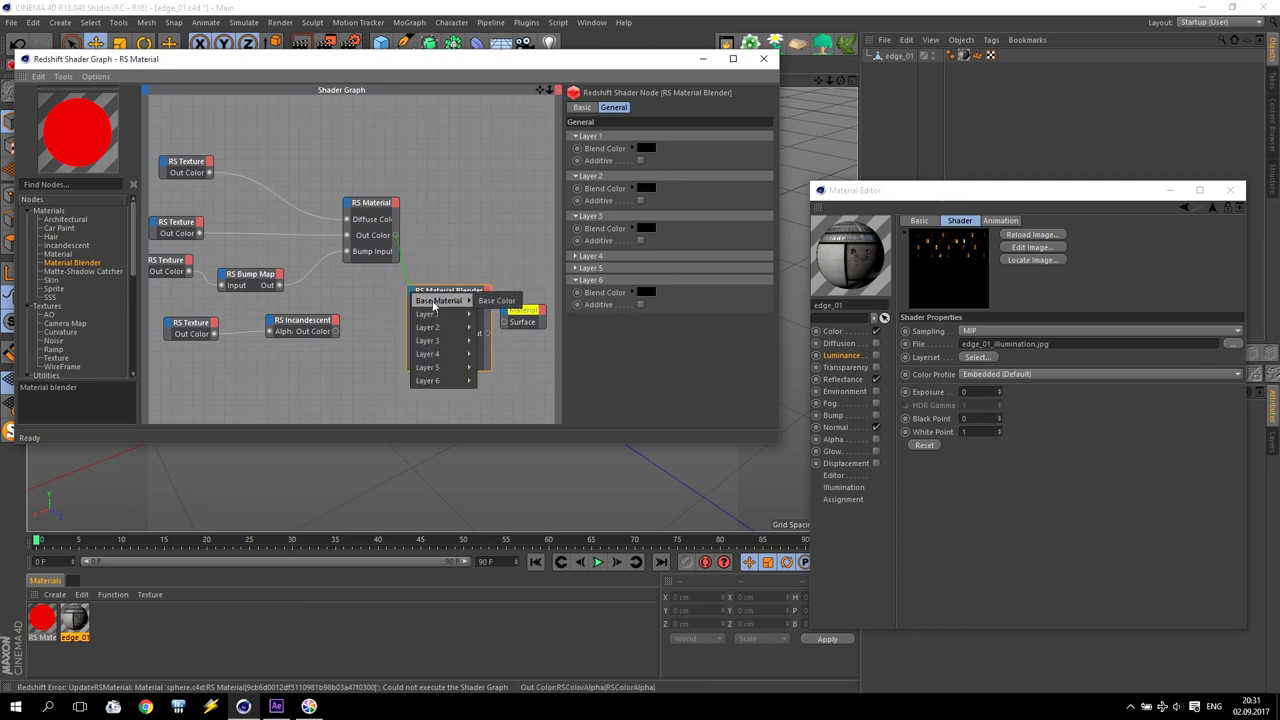
click(497, 300)
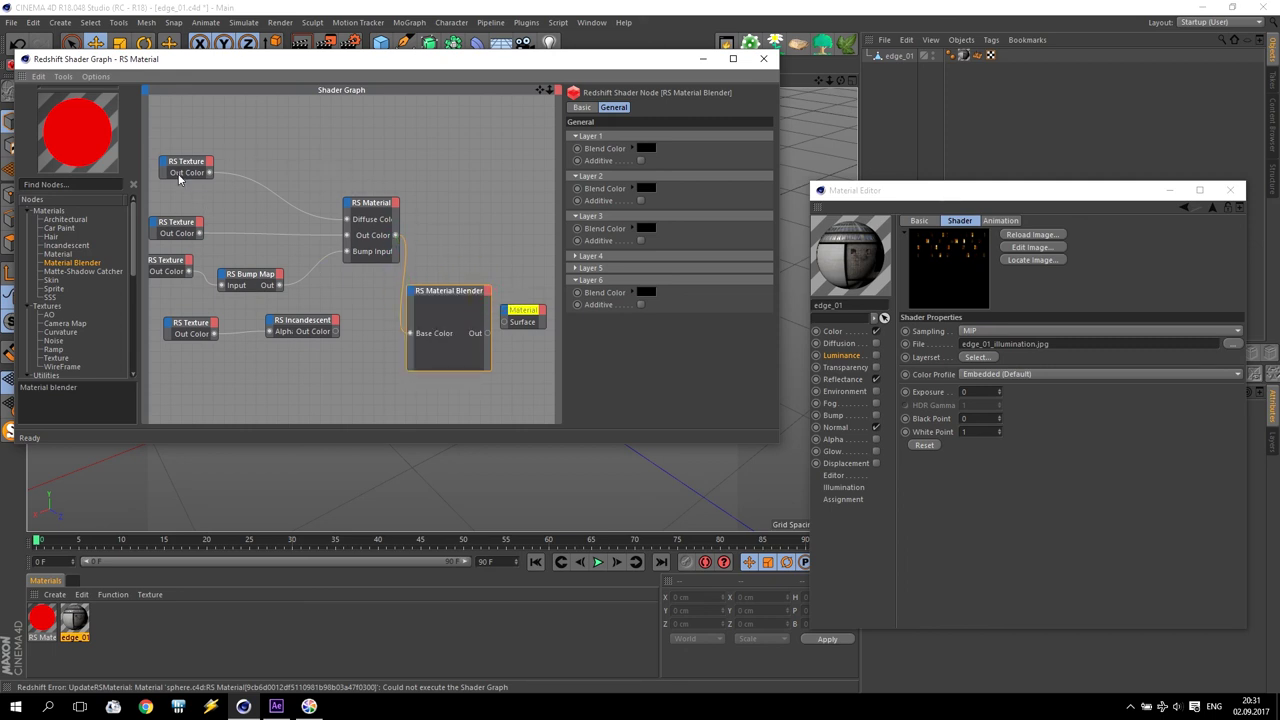
mouse_move(288, 314)
mouse_down()
mouse_move(269, 318)
mouse_move(410, 299)
mouse_up()
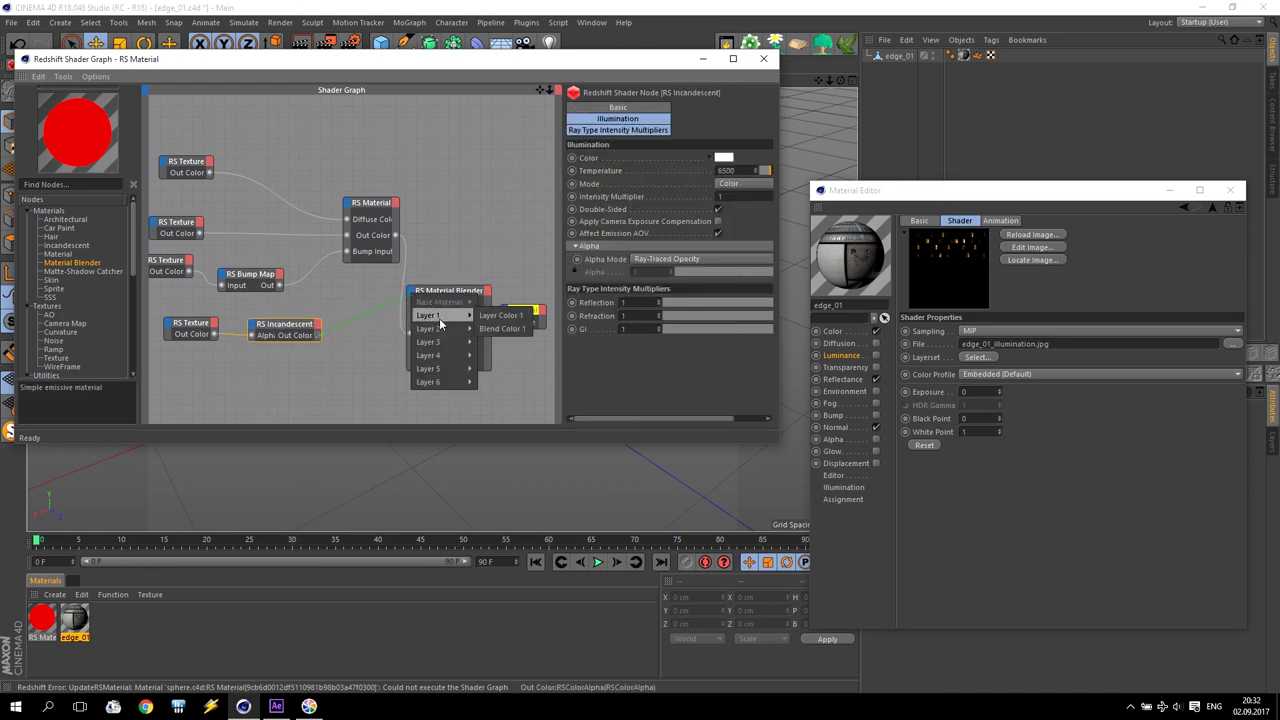
click(493, 316)
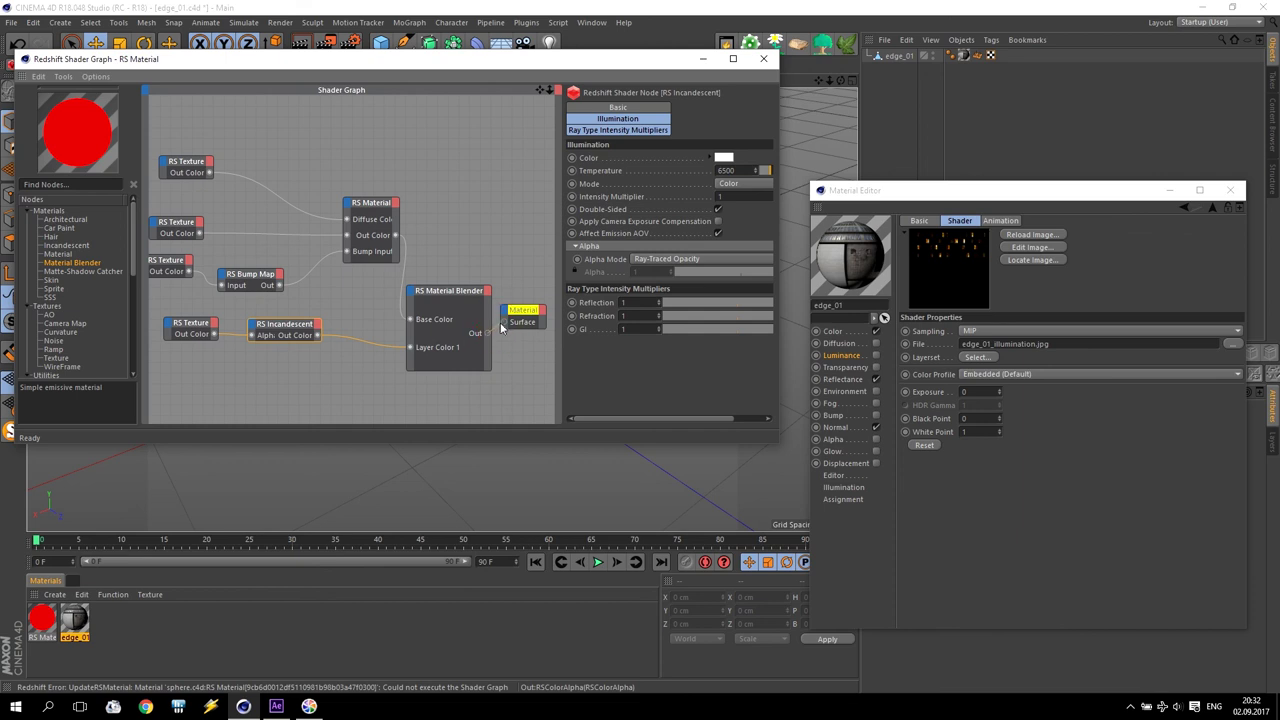
drag(210, 335, 410, 295)
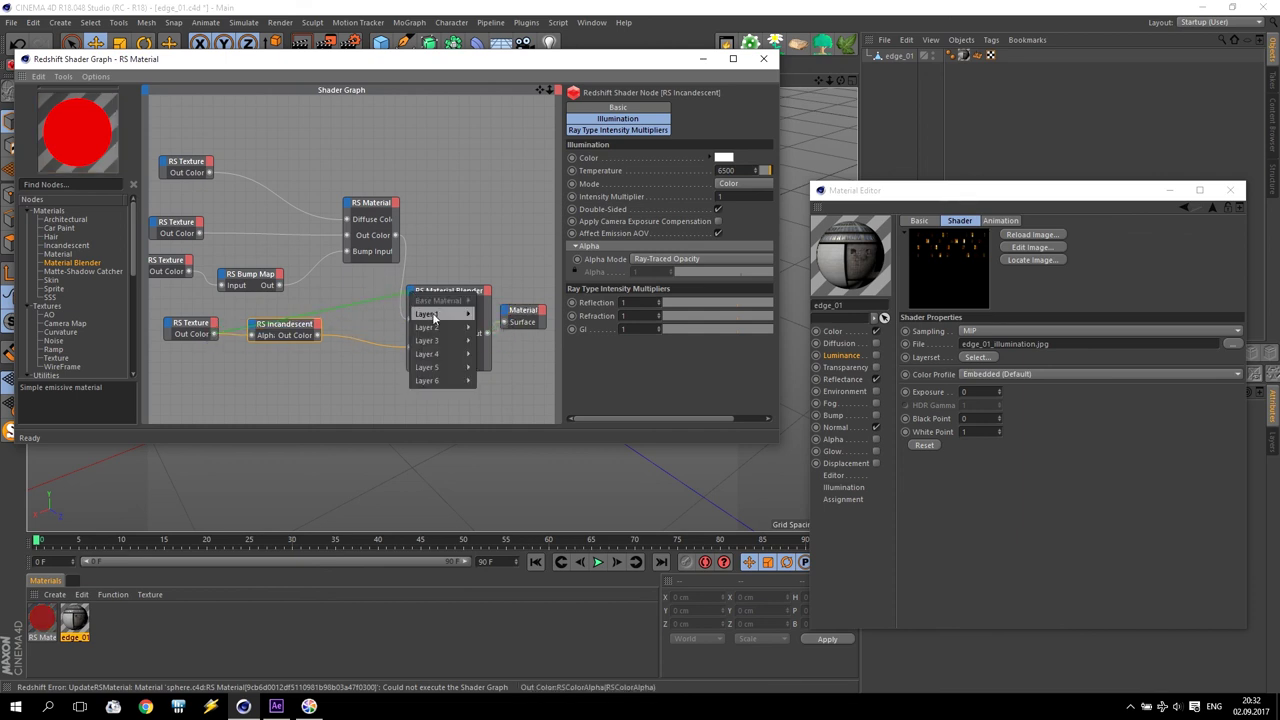
click(508, 323)
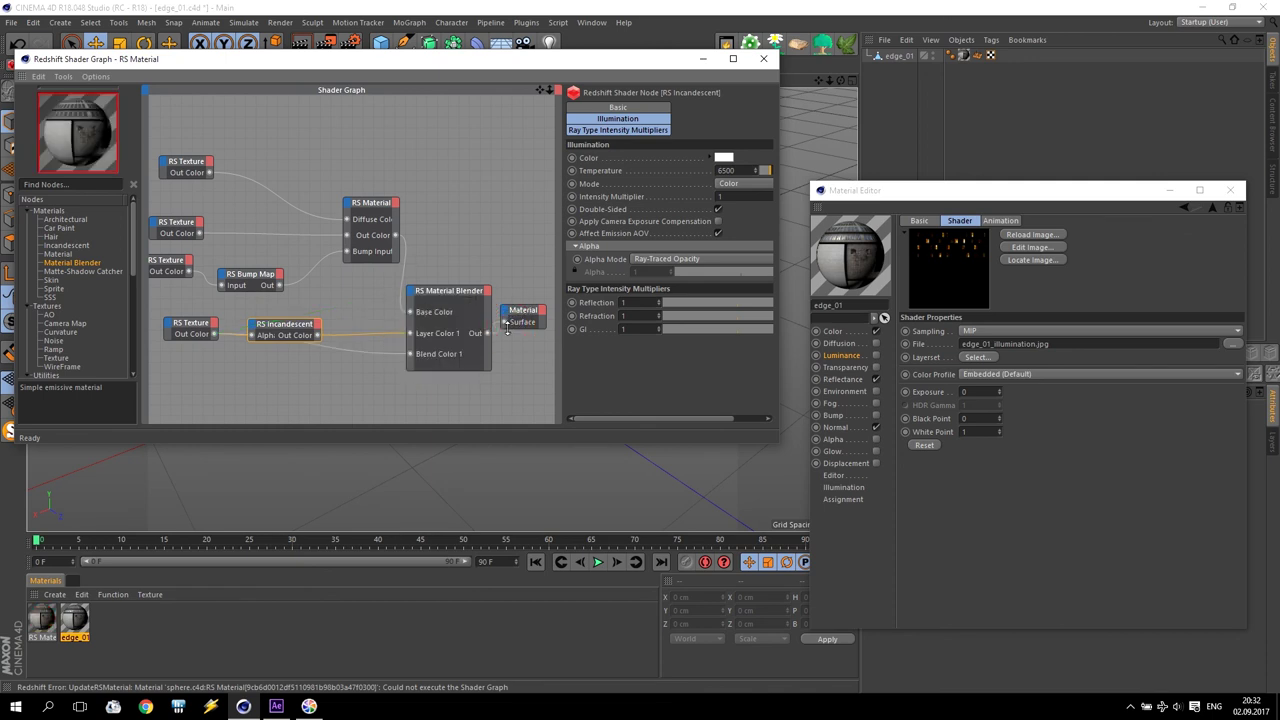
click(763, 58)
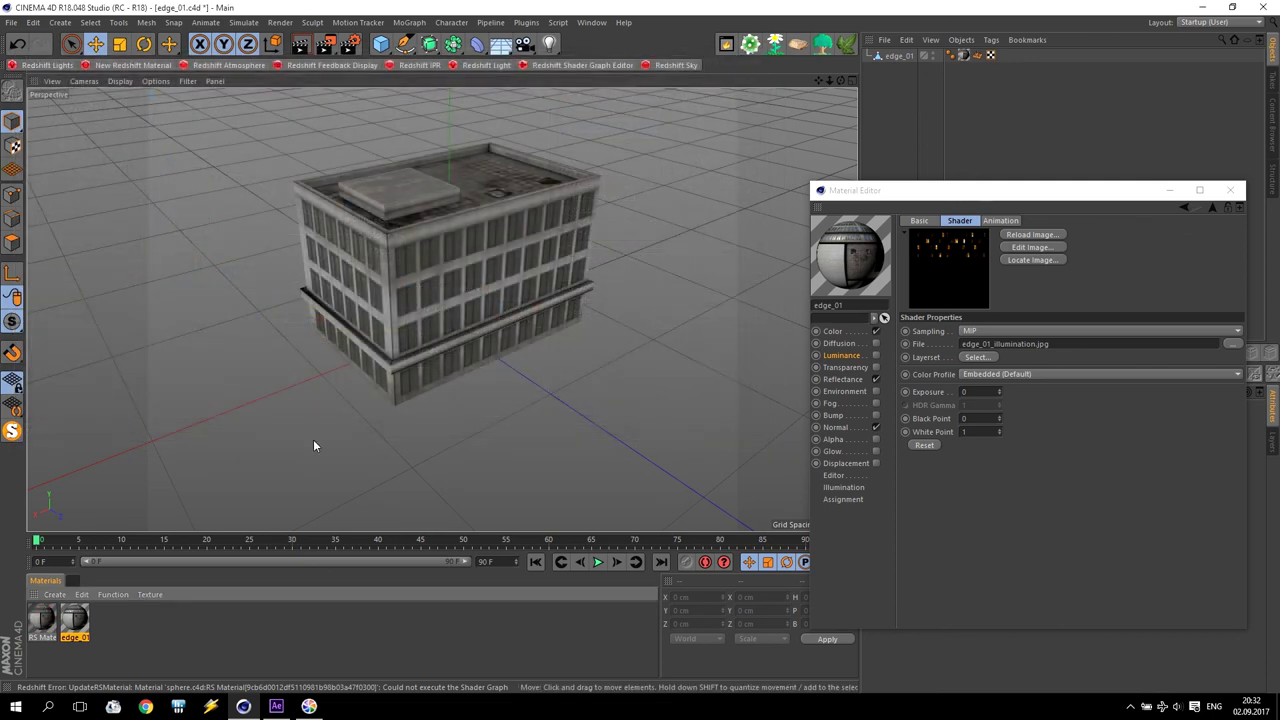
Step: Delete the old edge_01 material and set the renderer to Redshift
click(43, 620)
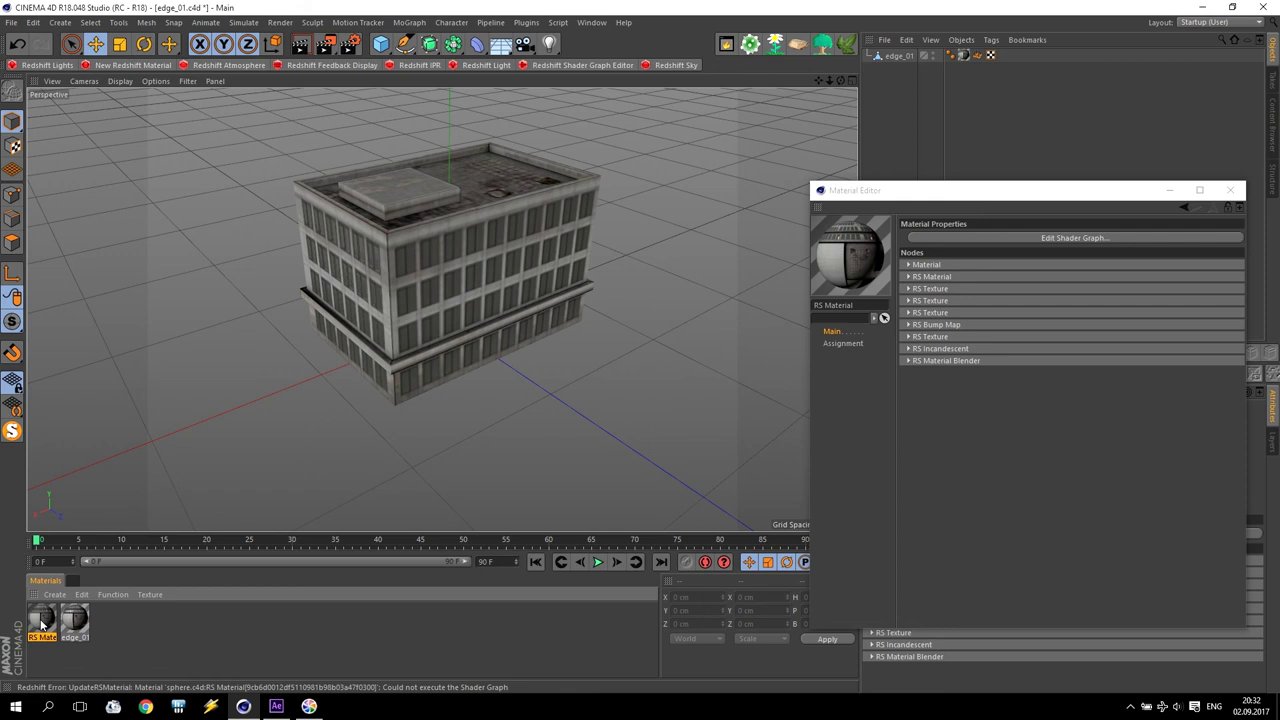
click(75, 620)
key(Delete)
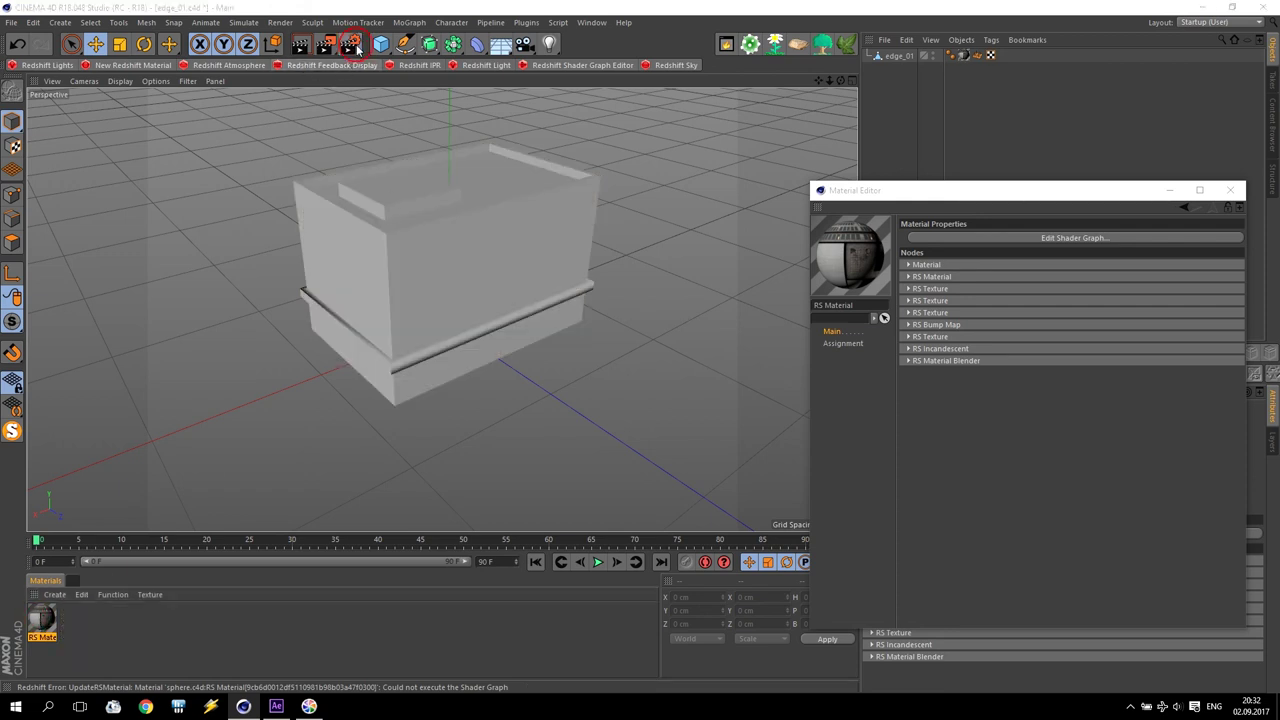
click(349, 43)
click(182, 41)
click(160, 109)
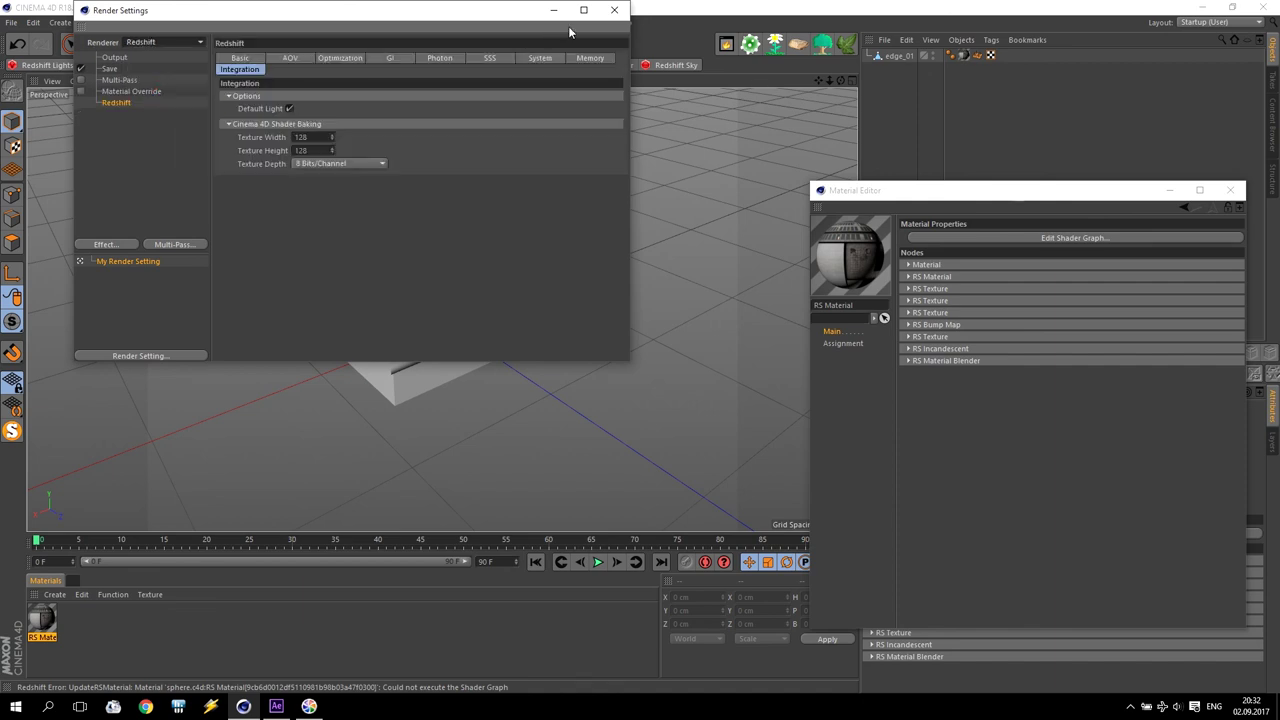
click(614, 10)
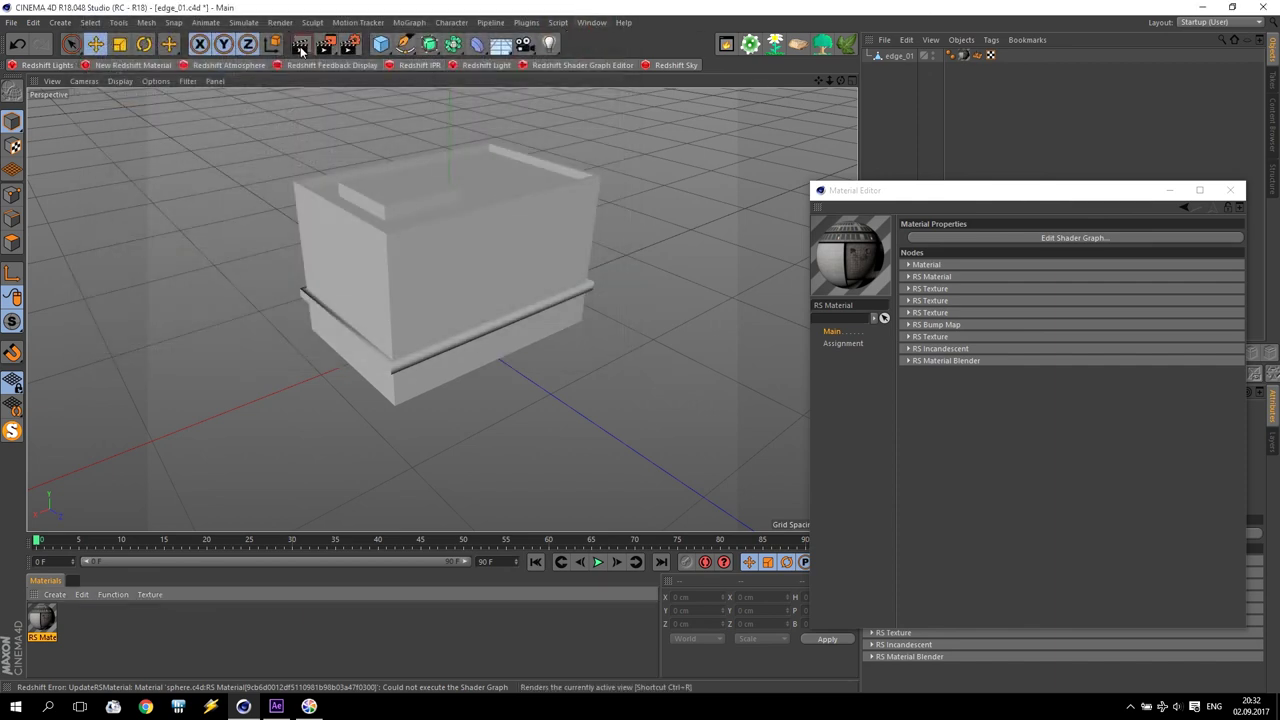
Step: Test-render the glowing windows without Default Light, then close the Material Editor
key(ctrl+r)
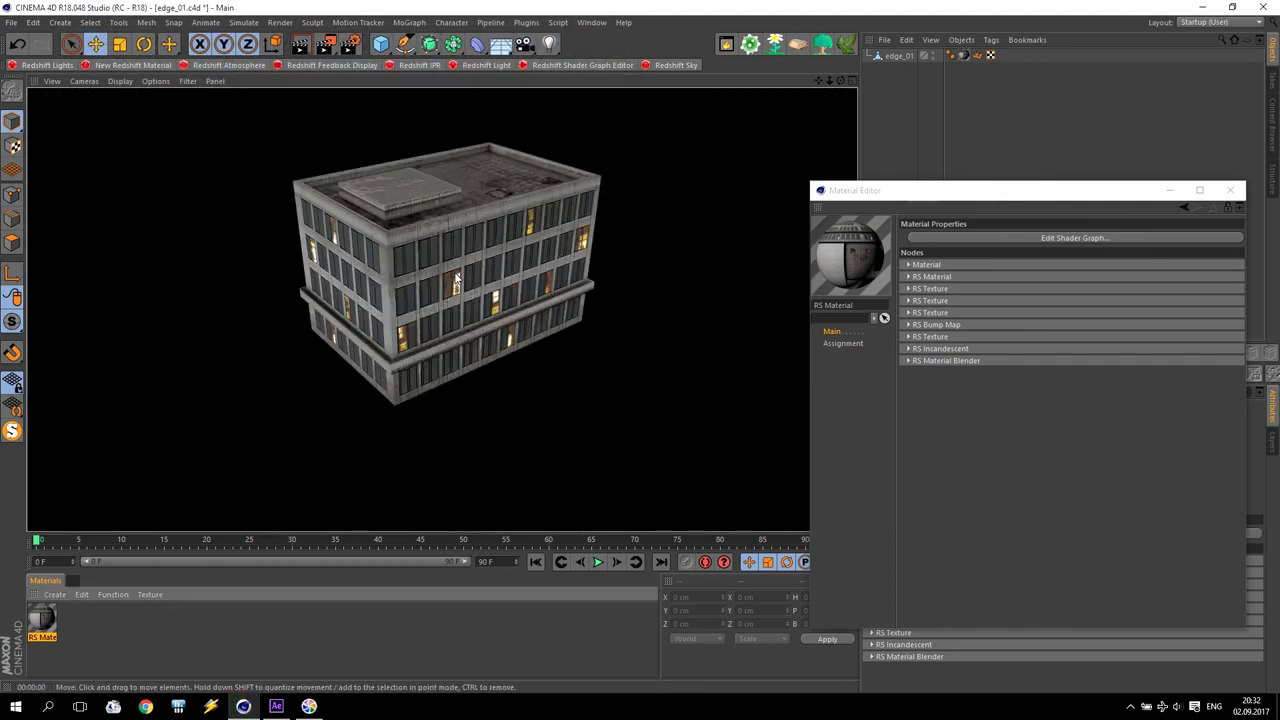
click(349, 44)
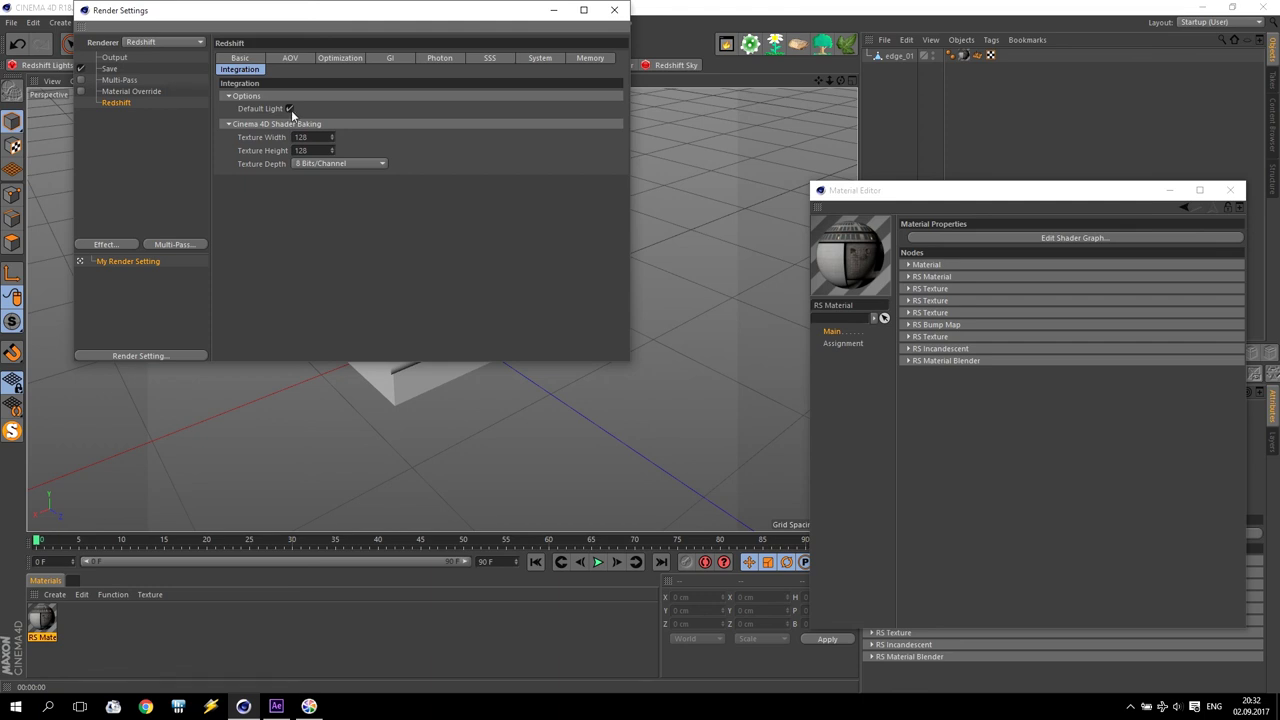
click(554, 10)
click(300, 46)
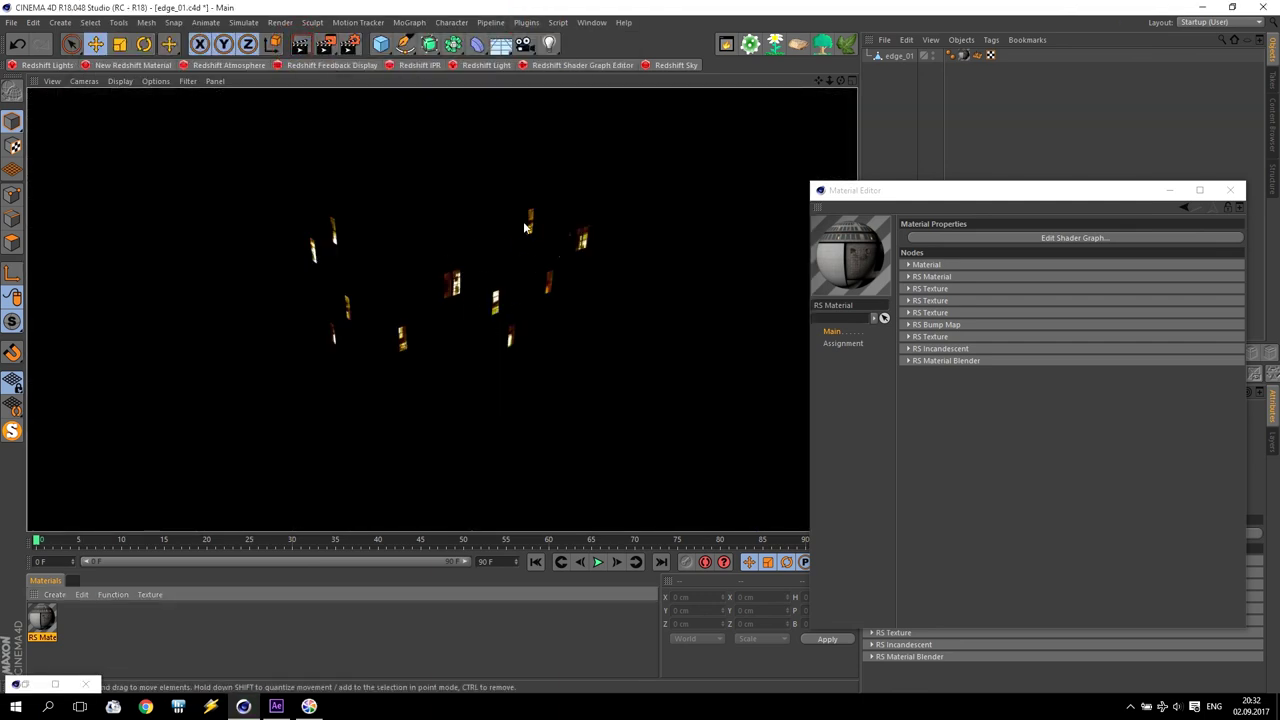
drag(1120, 182, 1126, 185)
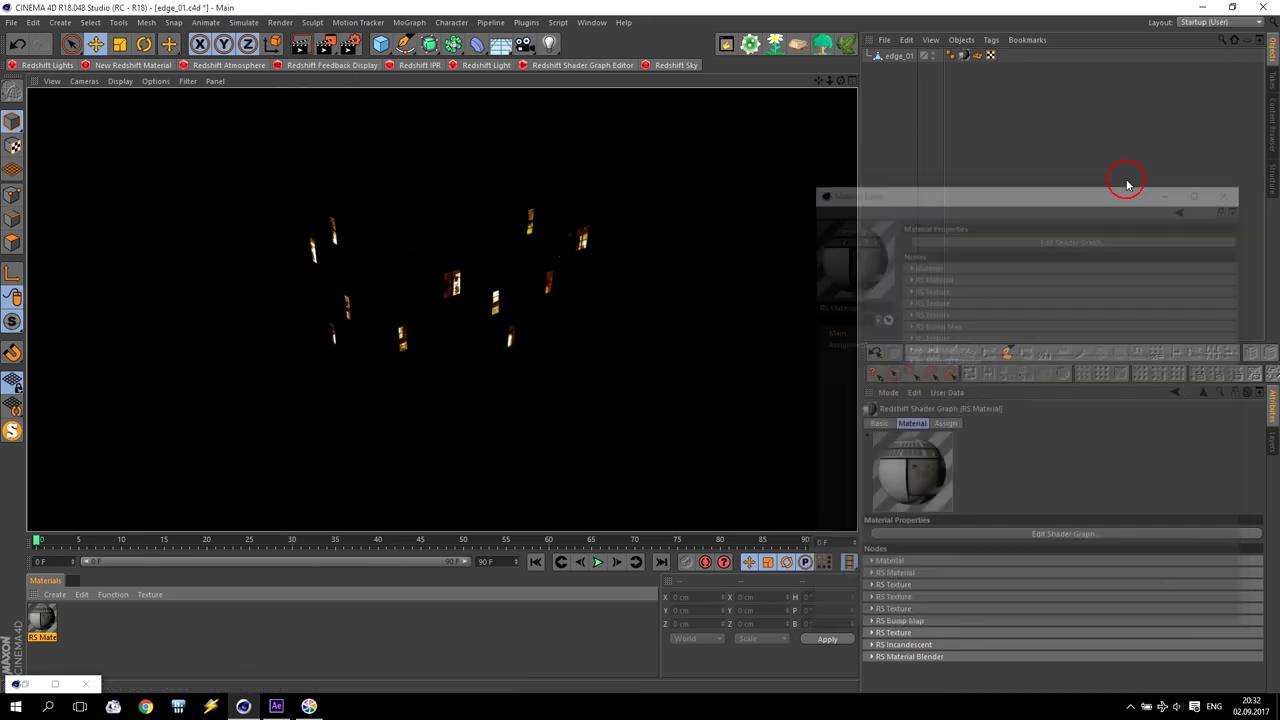
click(97, 640)
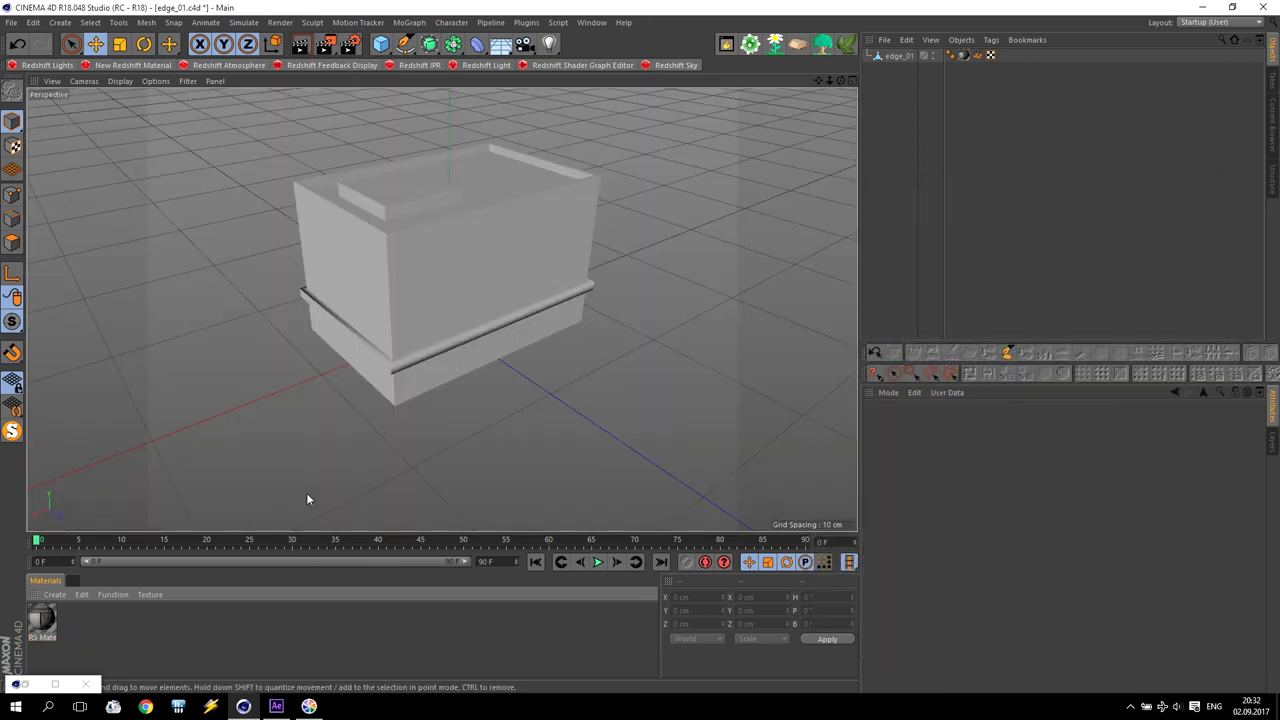
Step: Switch to the Girl in the Night.c4d street-light scene
click(591, 22)
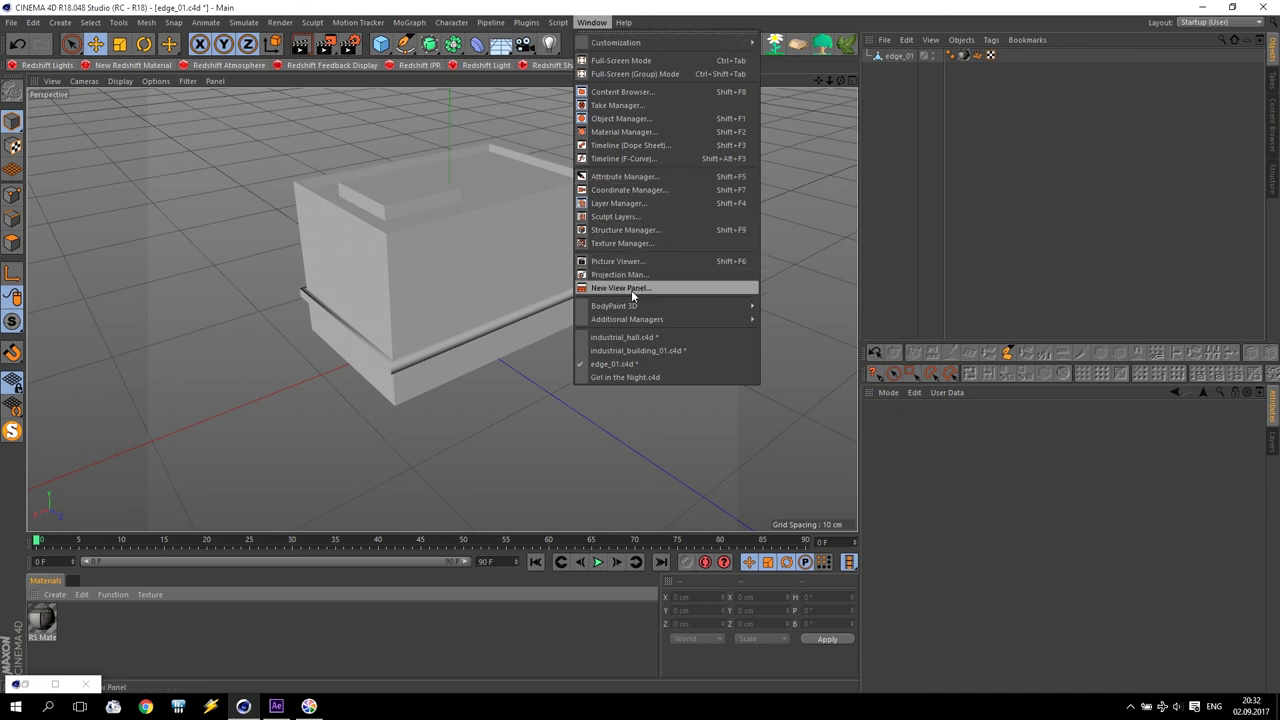
click(636, 378)
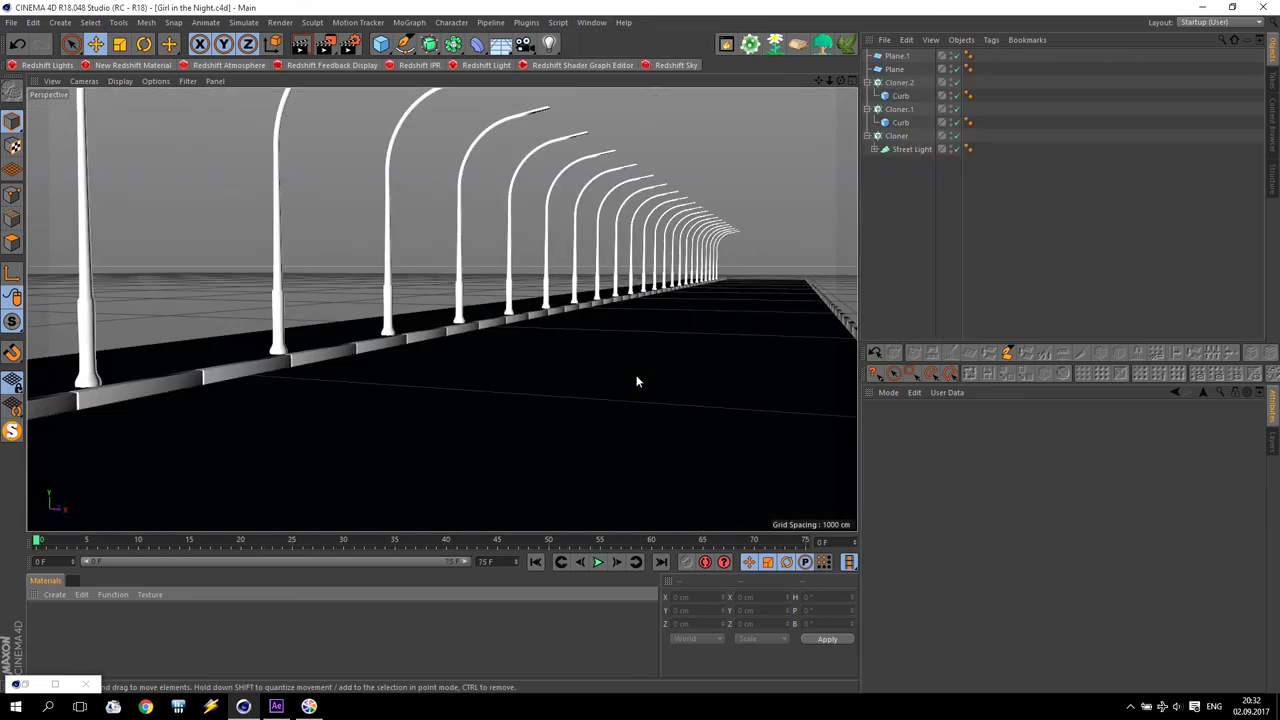